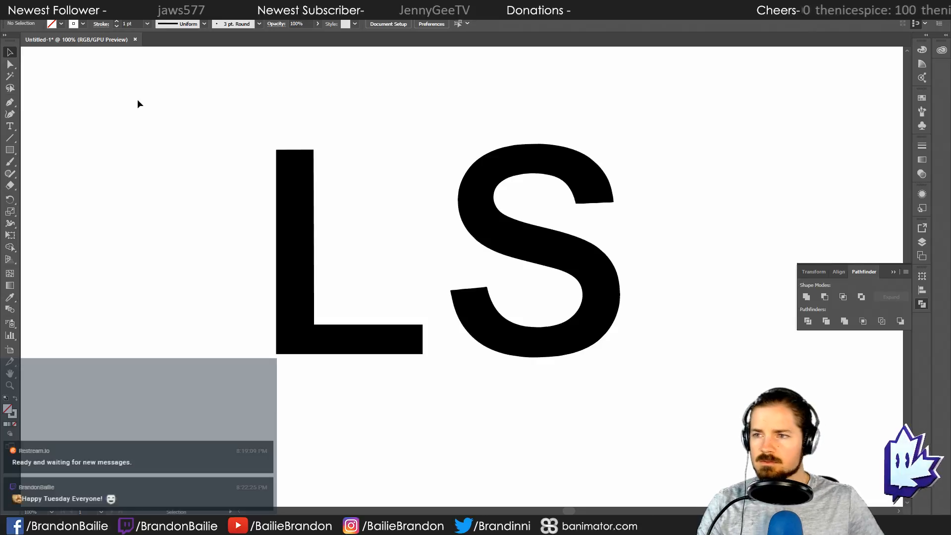
Step: Begin saving the document under a new name and create a folder named LurkSpeed inside MondayMemes
click(26, 8)
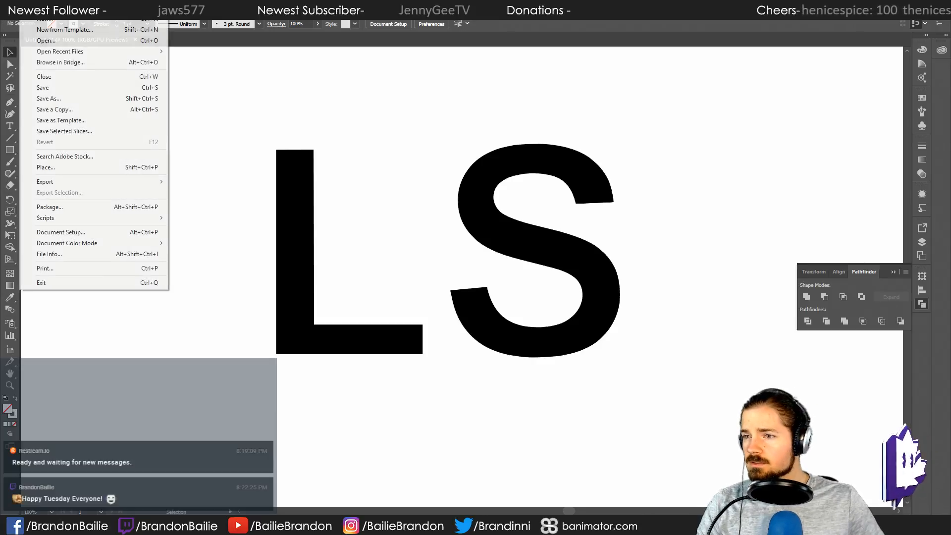
click(64, 99)
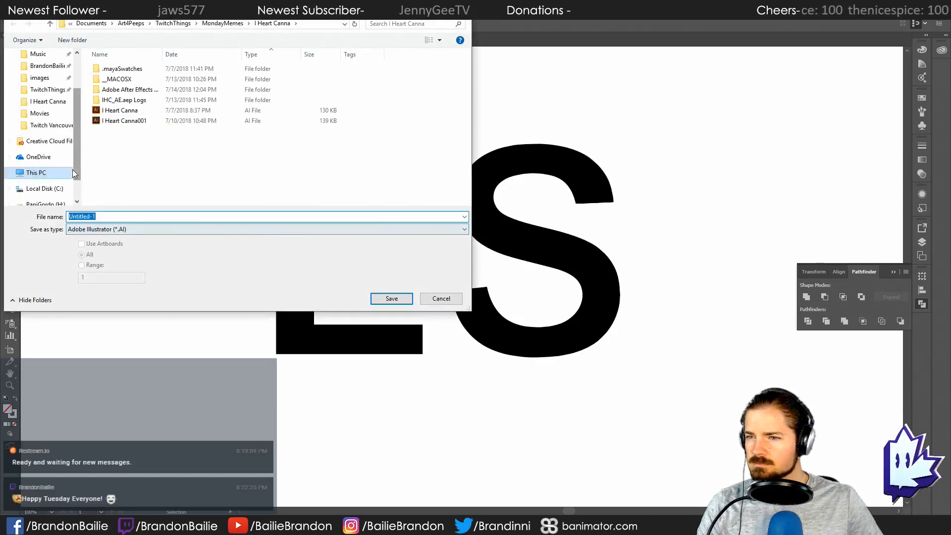
click(223, 24)
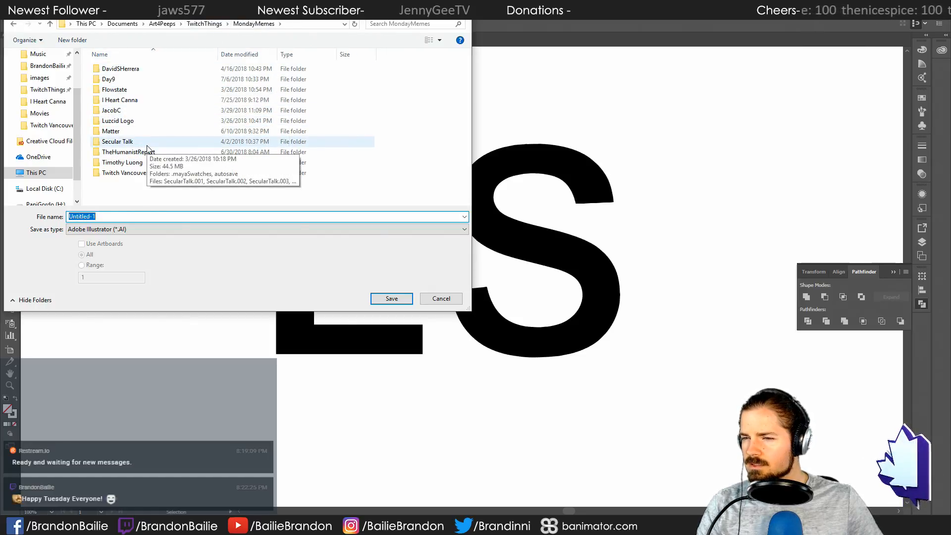
click(72, 40)
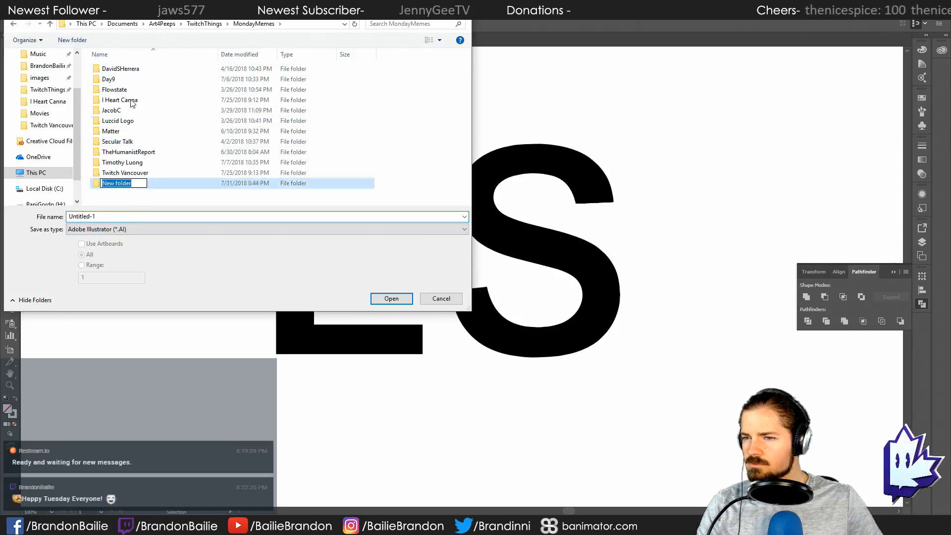
text(LurkS)
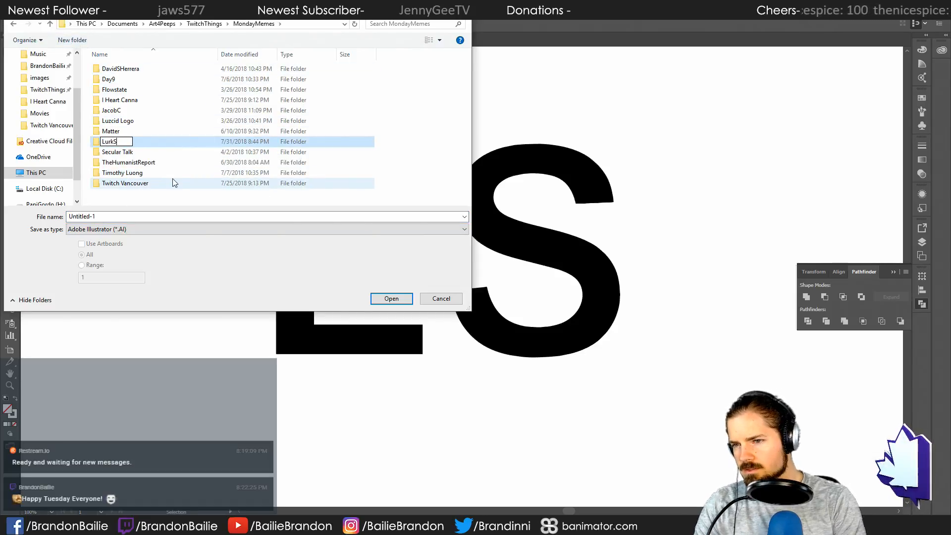
text(peed)
key(Return)
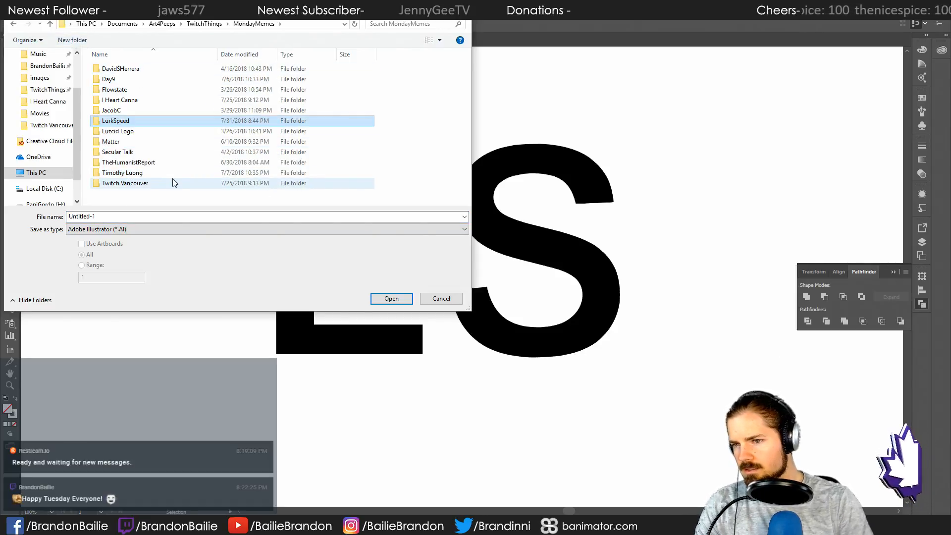
Step: Save the artwork as LS_AI in the LurkSpeed folder, using the Illustrator 3 version format
double_click(157, 123)
double_click(109, 217)
text(LS)
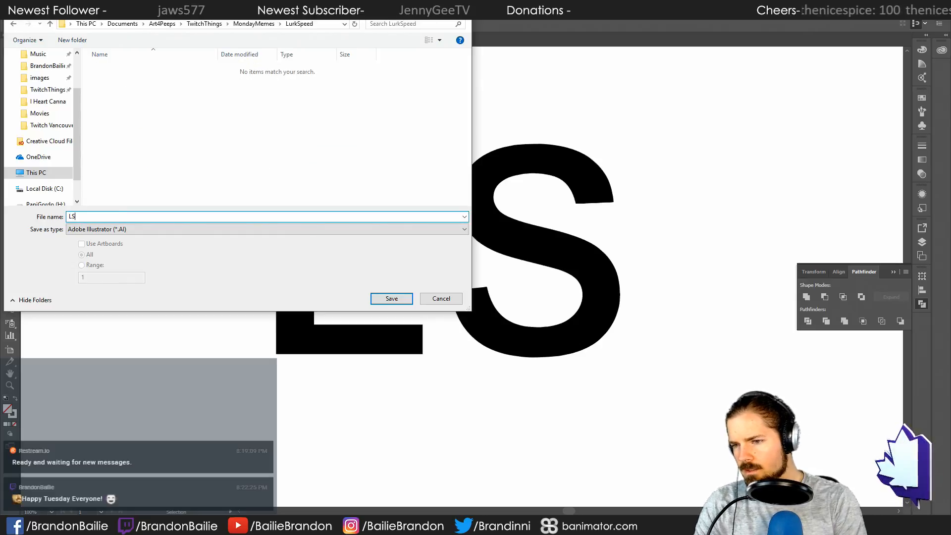
text(_A)
key(Return)
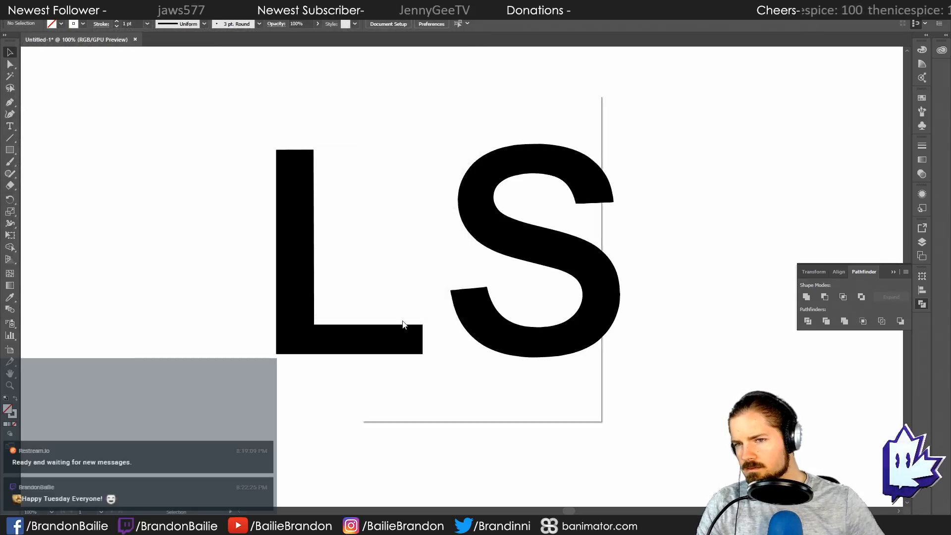
click(417, 125)
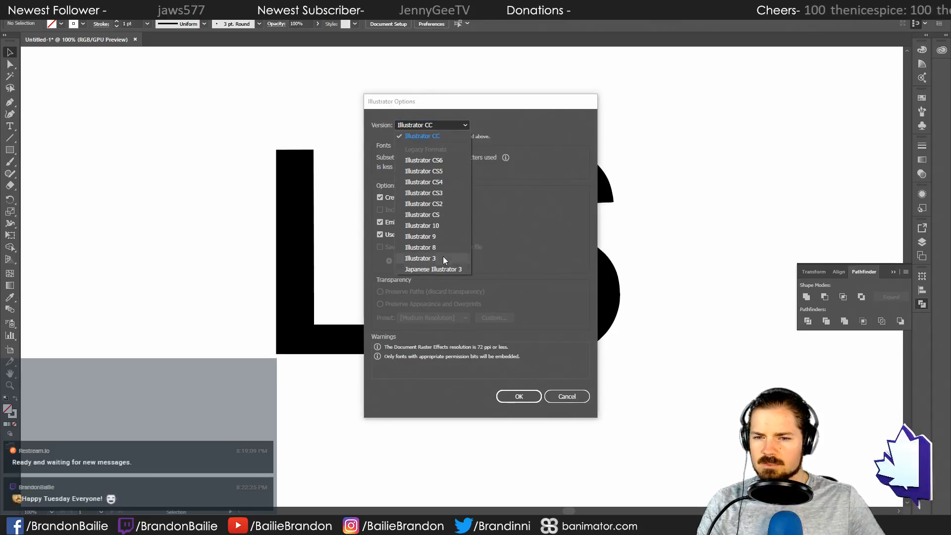
click(420, 258)
click(525, 394)
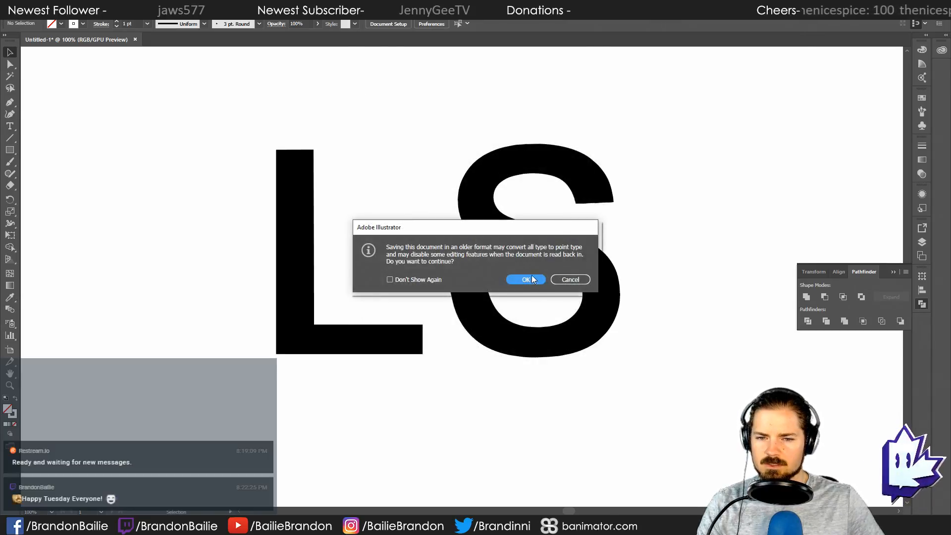
click(527, 280)
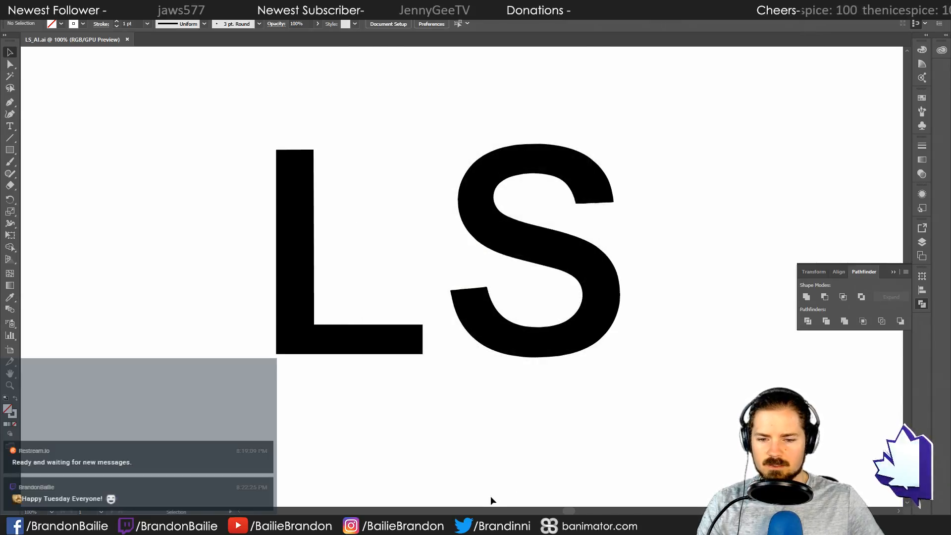
Step: Switch to Maya and save the empty scene as LS_3dmodel in the MondayMemes\LurkSpeed folder
click(494, 480)
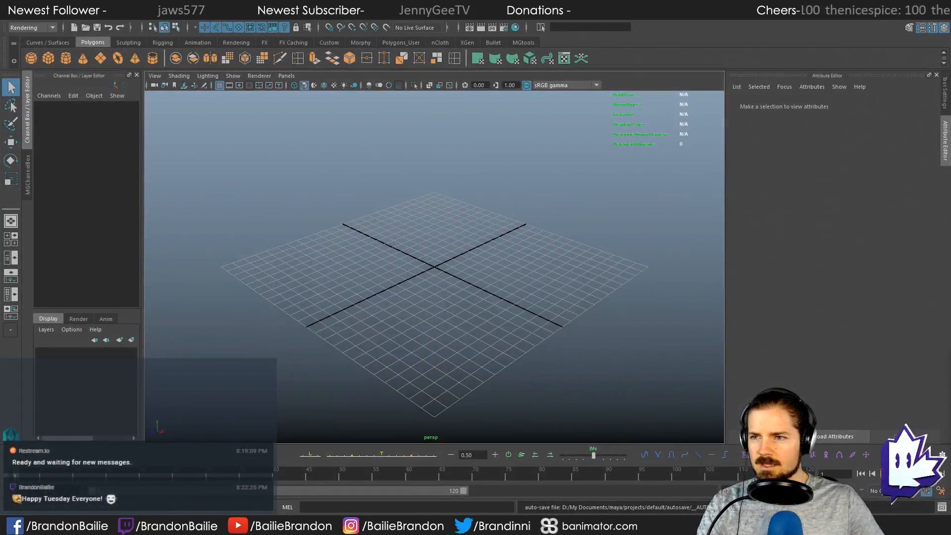
click(15, 21)
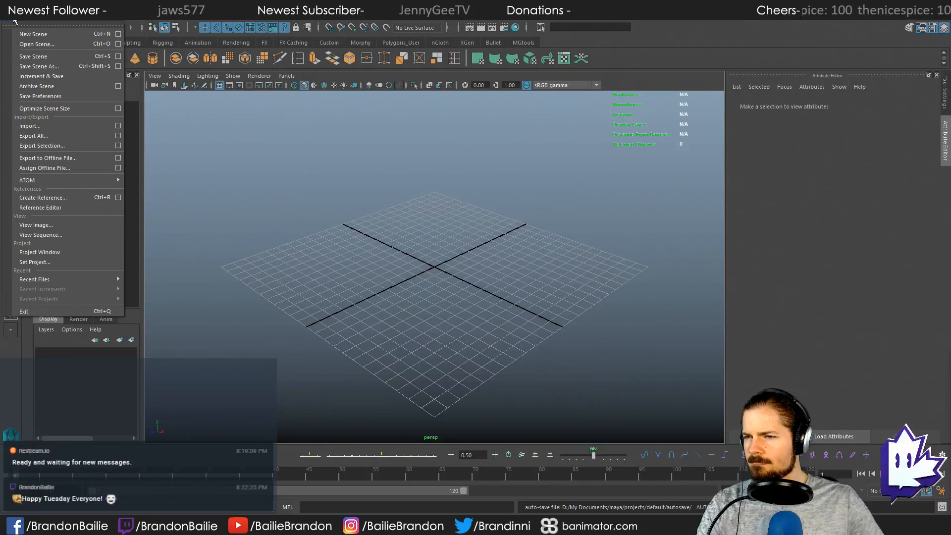
click(43, 67)
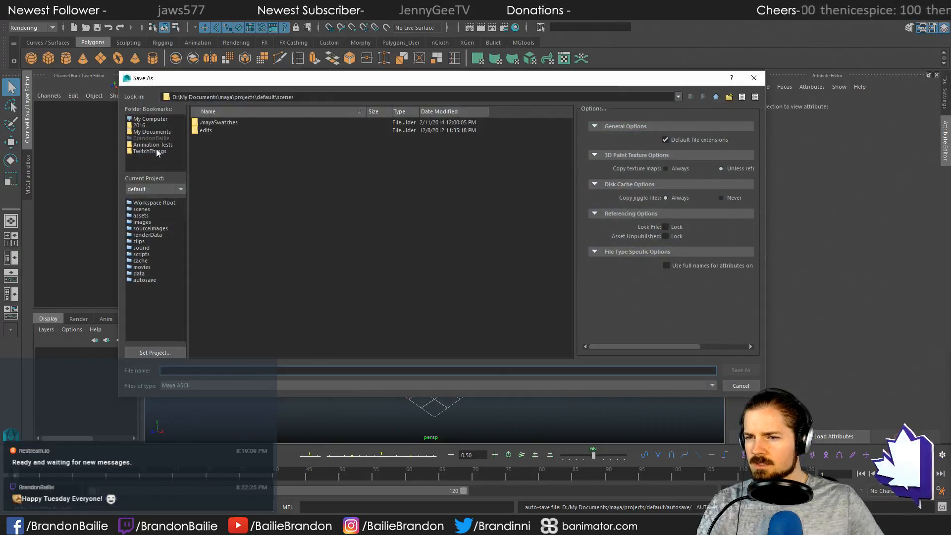
click(156, 151)
double_click(214, 129)
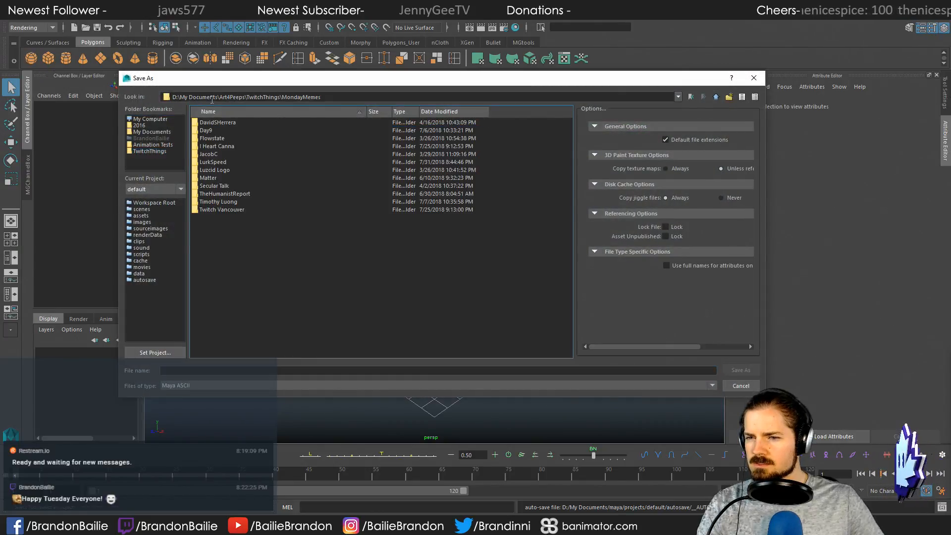
double_click(223, 162)
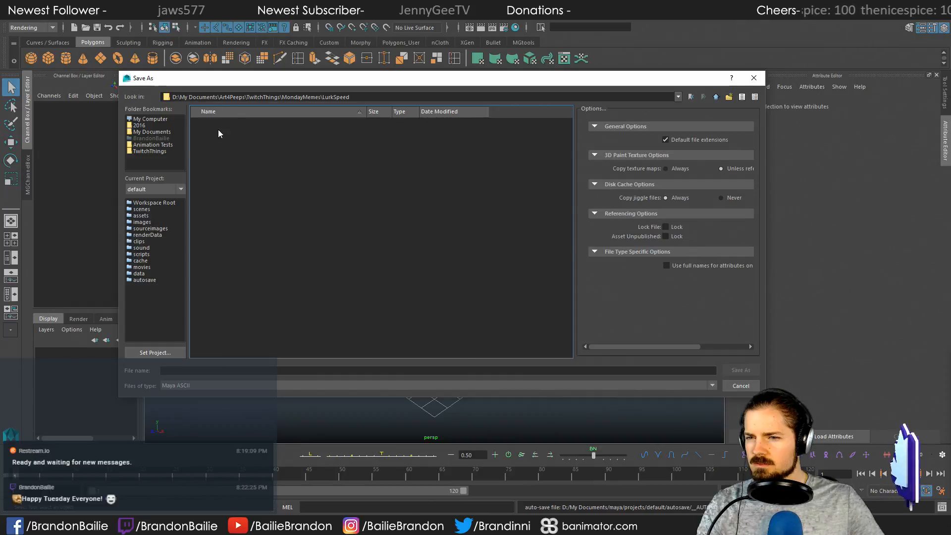
click(201, 370)
text(LS)
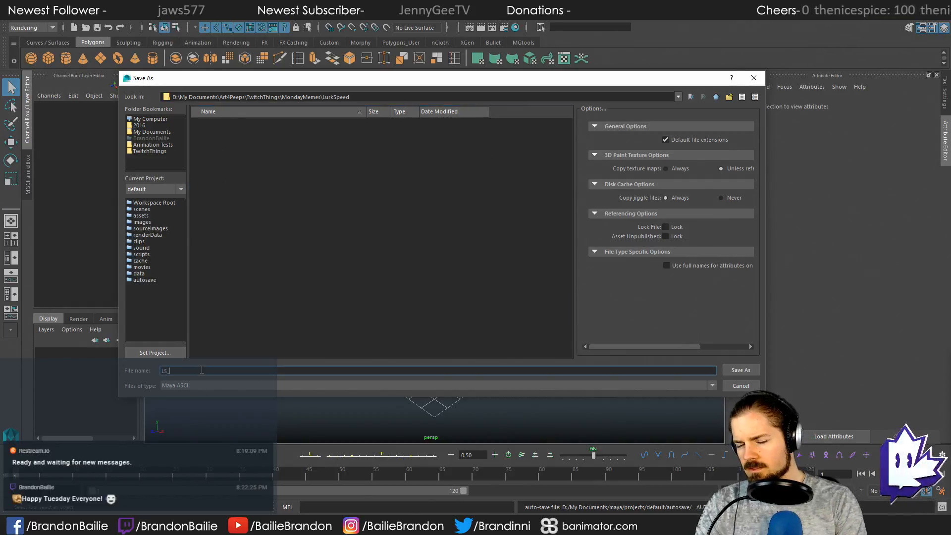
text(_3dmodel)
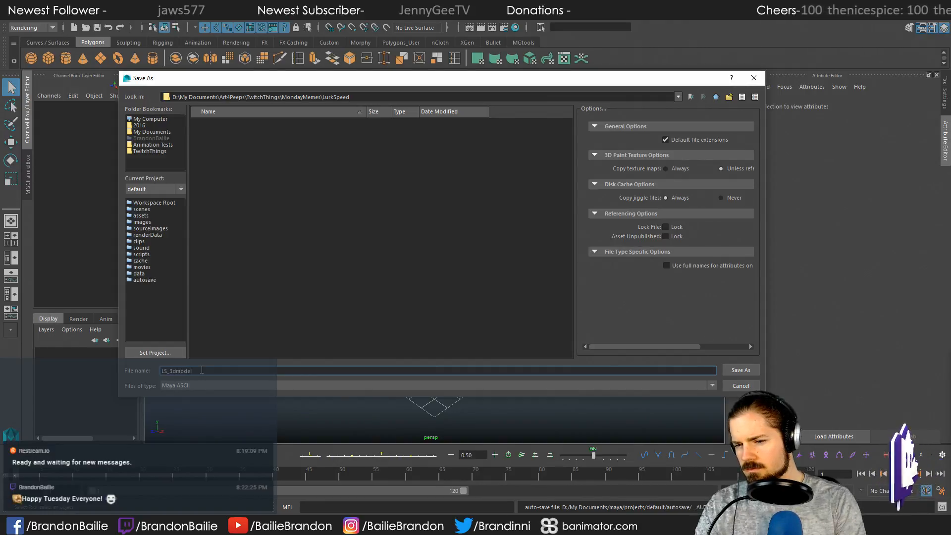
key(Return)
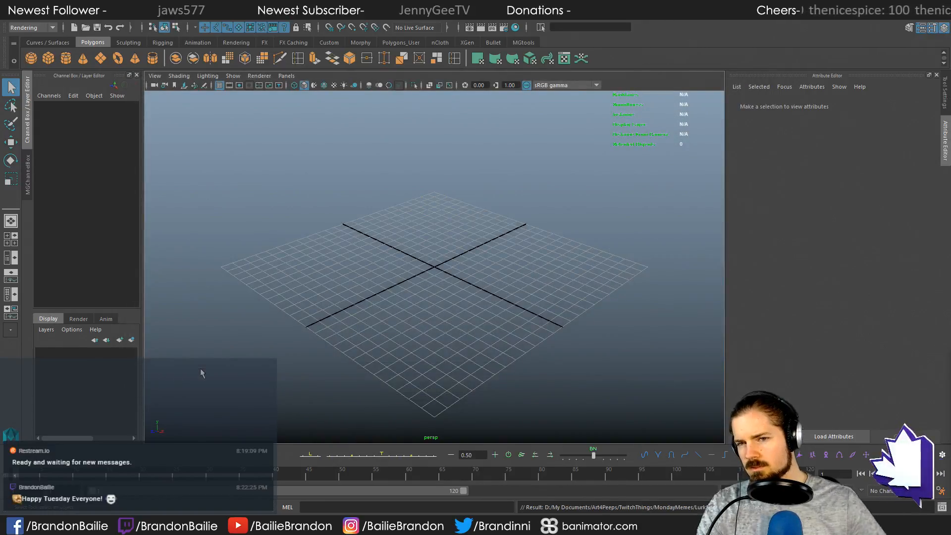
Step: Create an Adobe Illustrator object in the scene from the file LS_AI.ai
click(47, 23)
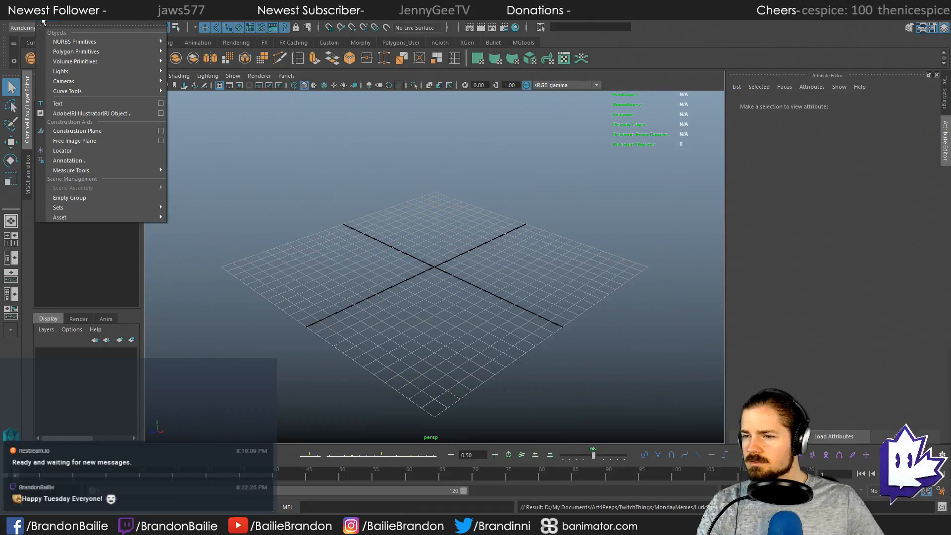
click(163, 112)
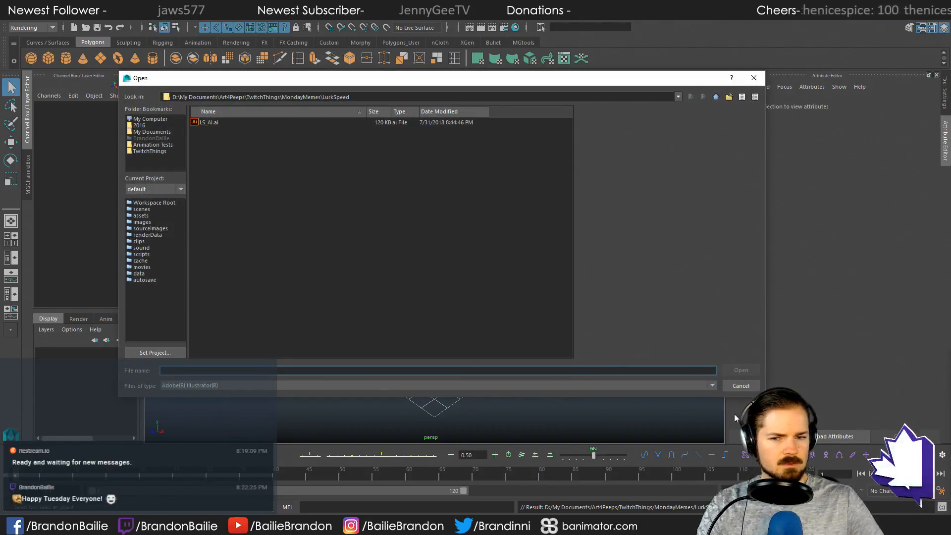
click(208, 122)
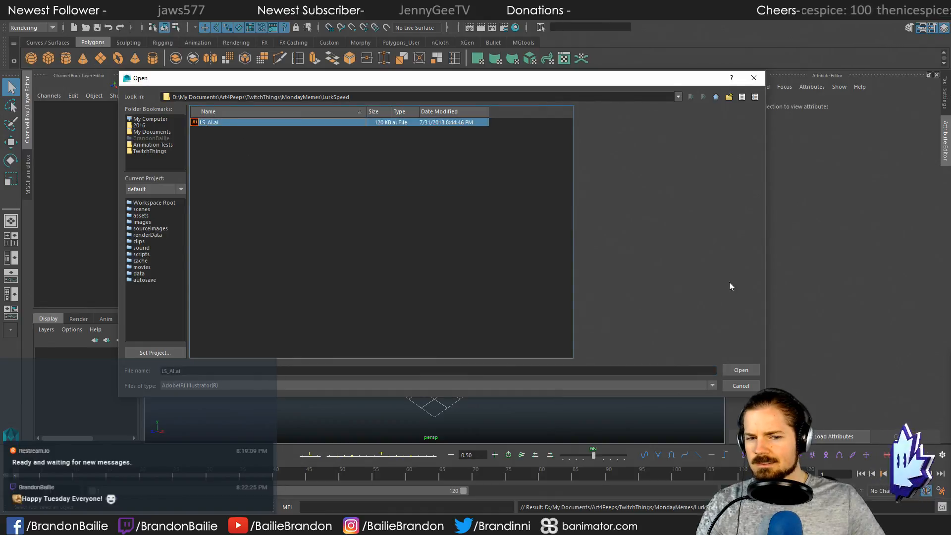
click(740, 370)
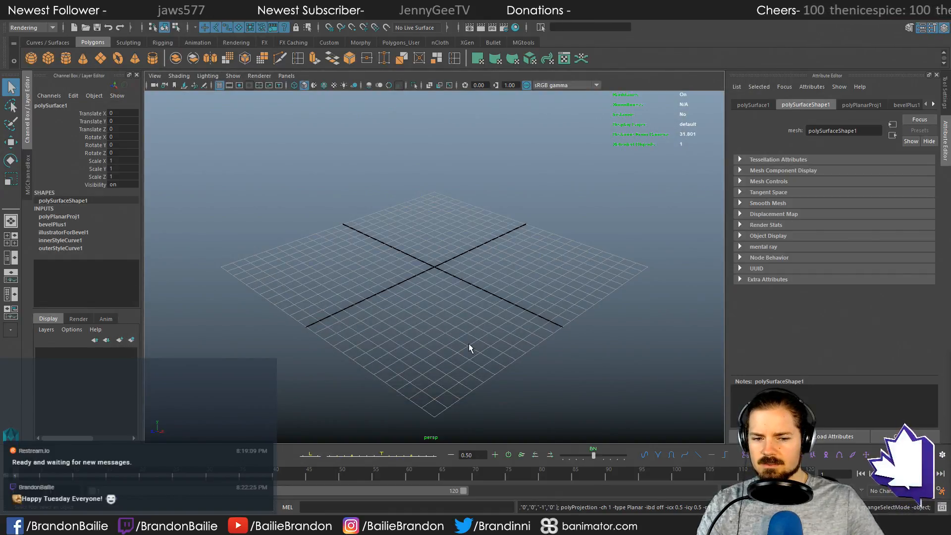
Step: Examine the imported LS letter geometry from the front, back and several angles
alt+right_drag(469, 343, 312, 311)
alt+drag(395, 323, 447, 297)
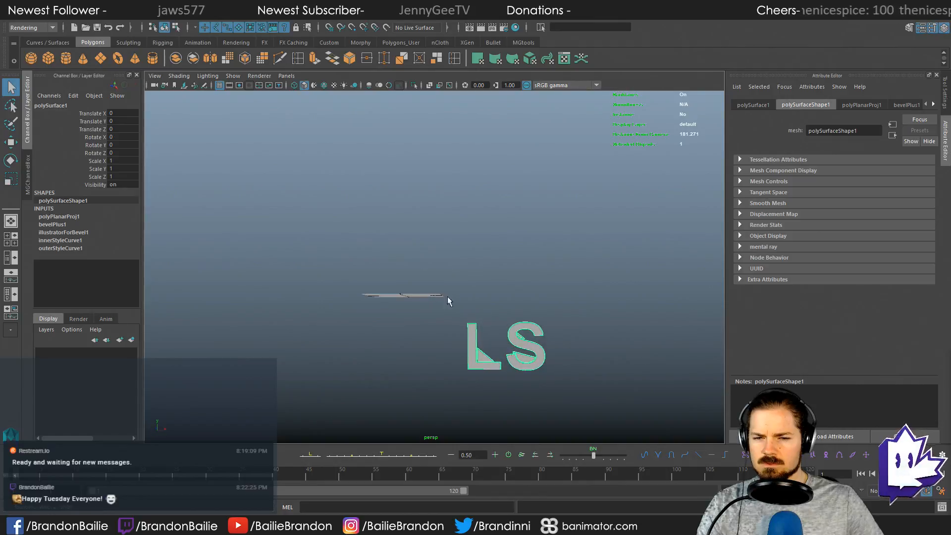
click(448, 297)
click(527, 356)
key(f)
alt+drag(527, 355, 444, 364)
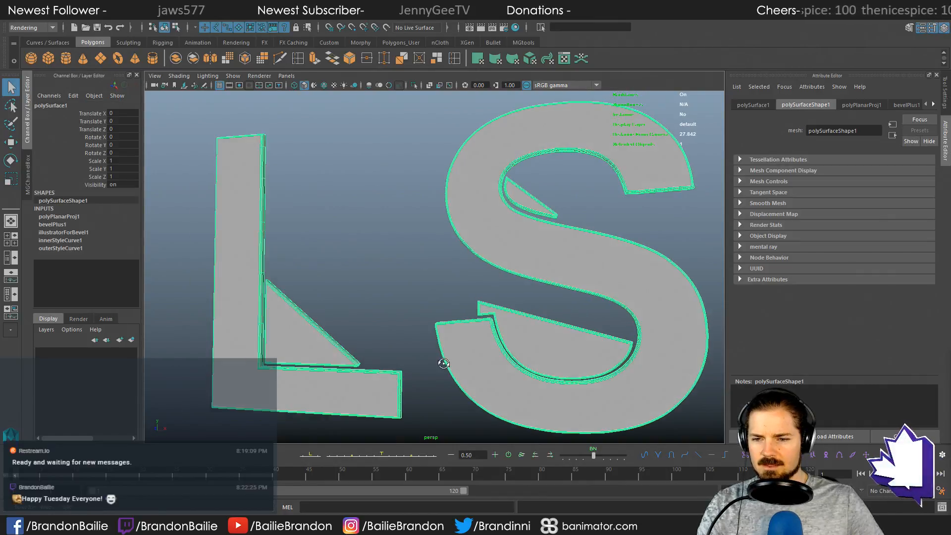
click(382, 279)
alt+drag(383, 279, 381, 304)
click(304, 338)
click(382, 304)
alt+drag(555, 306, 437, 305)
alt+right_drag(437, 306, 208, 231)
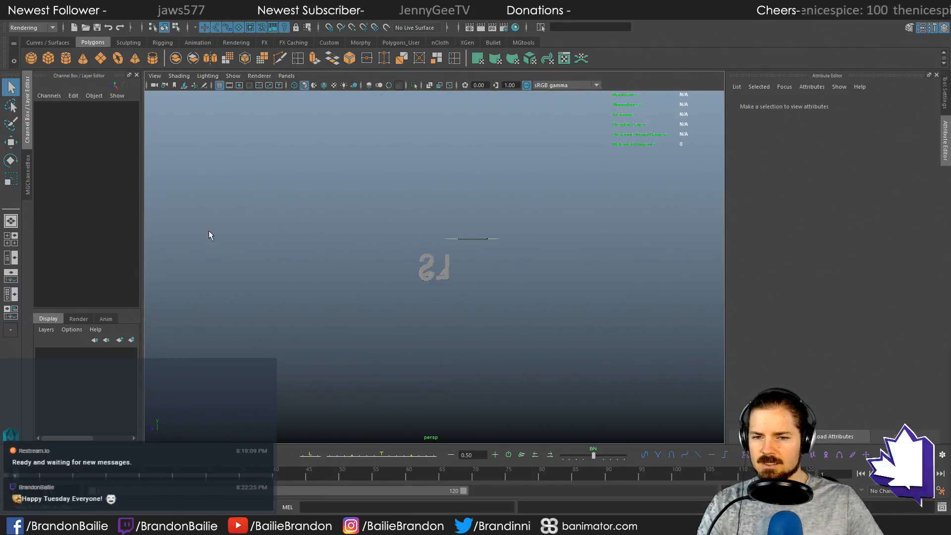
alt+drag(209, 232, 489, 269)
alt+right_drag(489, 270, 590, 289)
alt+right_drag(410, 293, 543, 312)
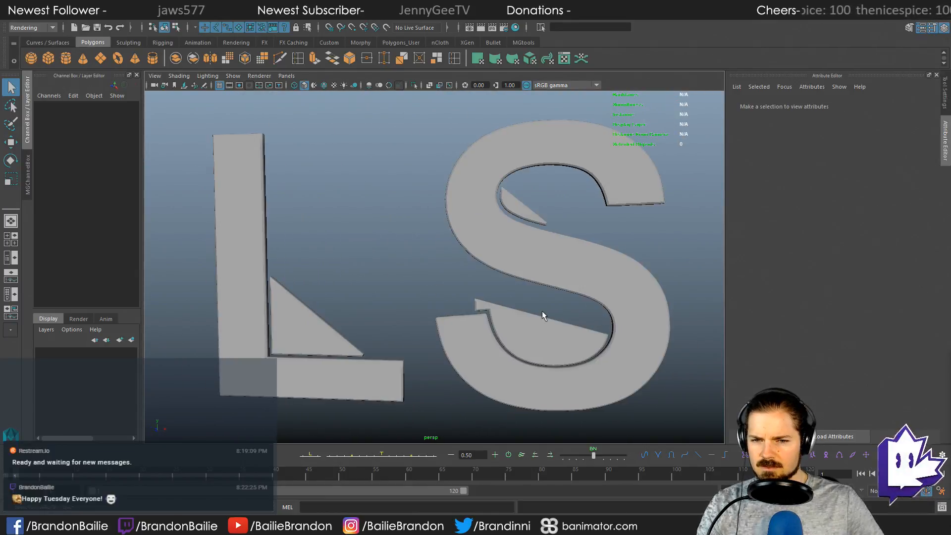
alt+drag(544, 316, 516, 212)
Step: Separate the LS mesh into individual pieces and delete the stray filler shapes inside the L and the S
click(259, 252)
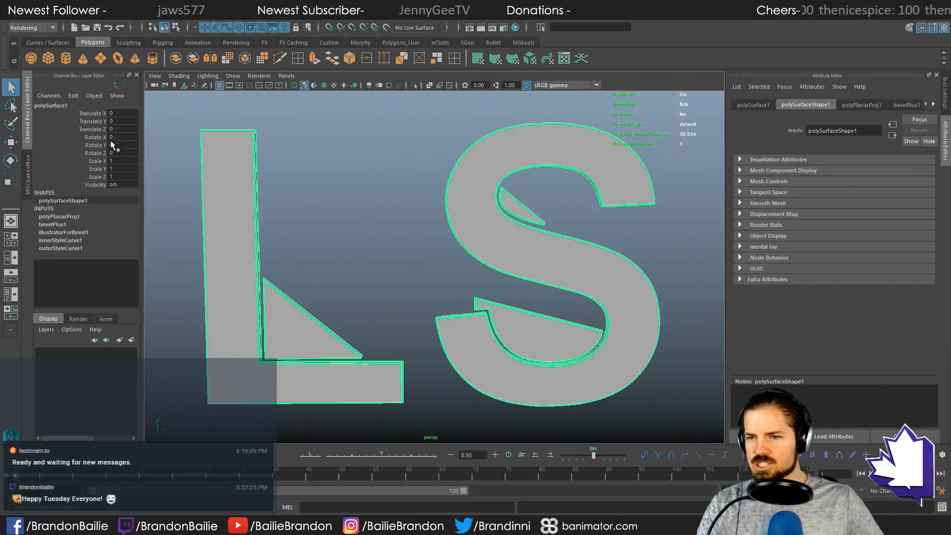
click(86, 20)
click(69, 20)
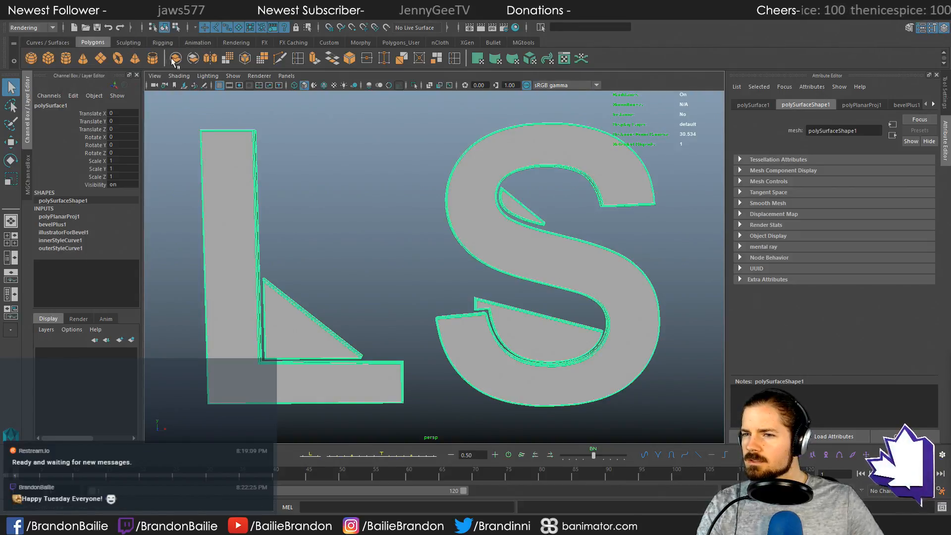
click(194, 59)
click(308, 324)
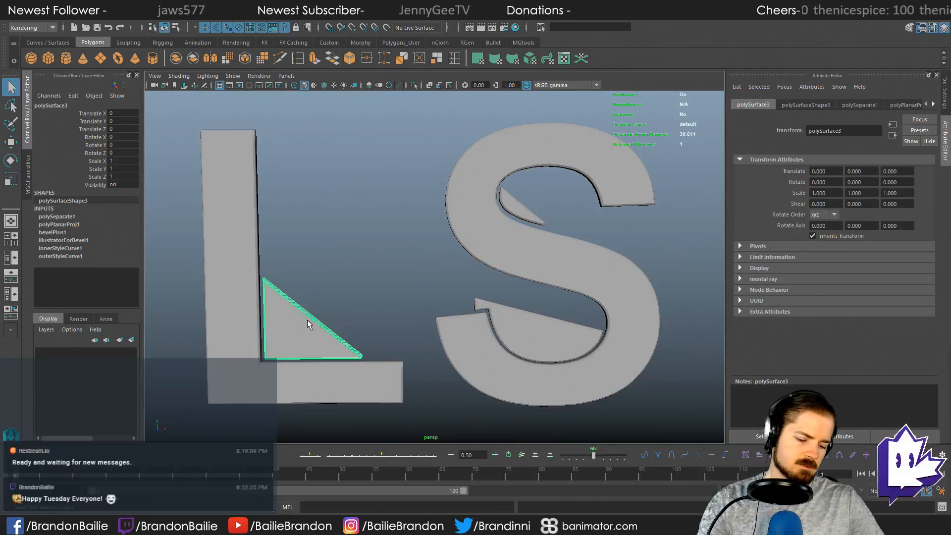
key(Delete)
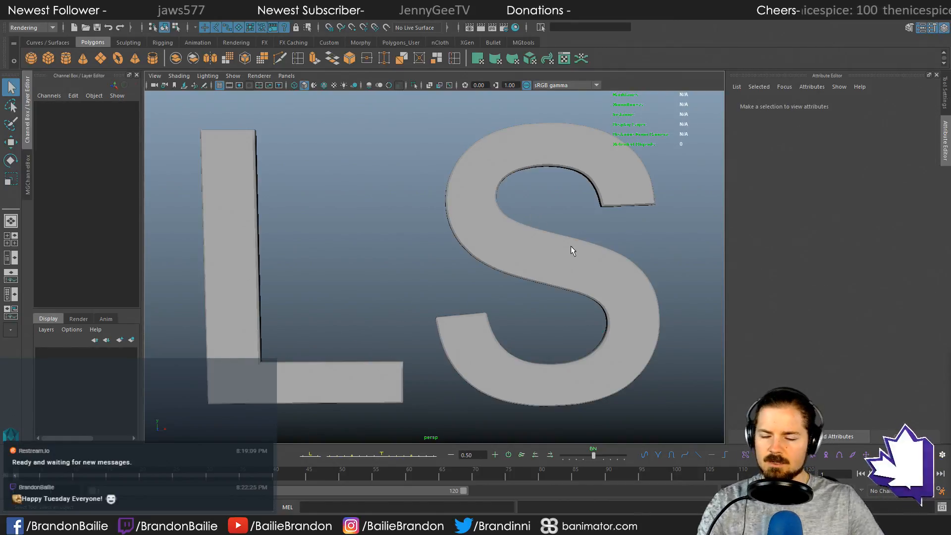
Step: Move the L and S together onto the grid, at about -32.1 in X and 24.05 in Y
alt+right_drag(595, 277, 328, 204)
drag(327, 204, 464, 309)
alt+middle_drag(463, 321, 512, 368)
key(w)
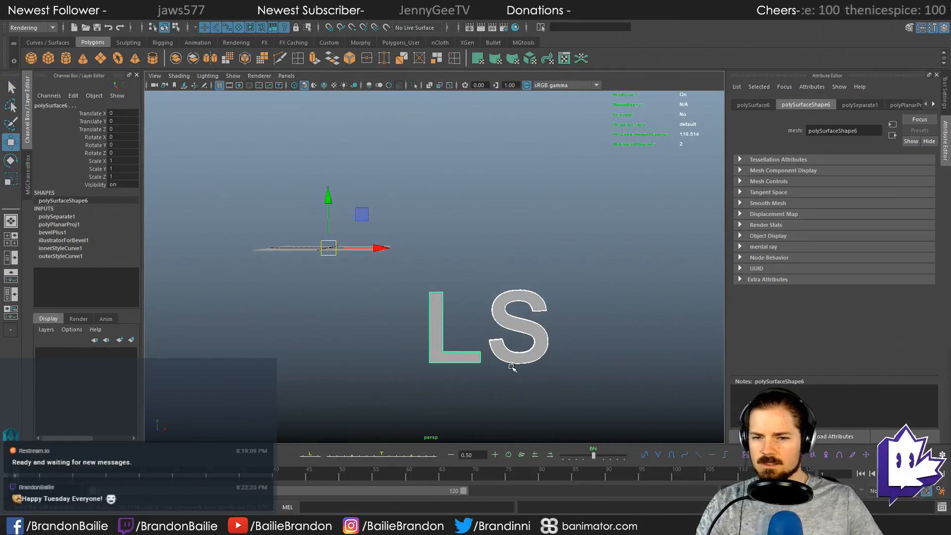
drag(362, 214, 200, 96)
mouse_move(429, 201)
alt+mouse_down()
mouse_move(297, 205)
mouse_move(443, 205)
alt+mouse_up()
alt+right_drag(440, 206, 343, 239)
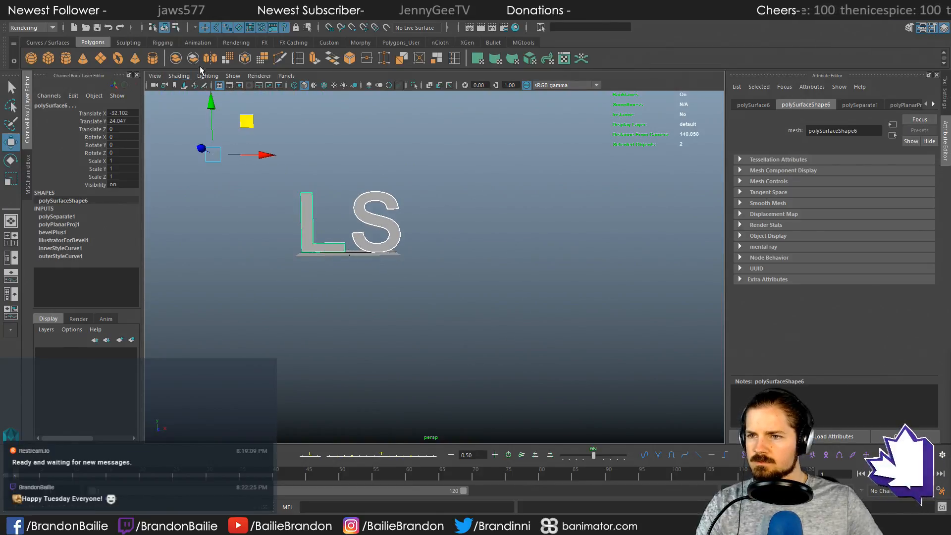
Step: Center the pivots of both letters, and select the S on its own
click(73, 22)
click(116, 83)
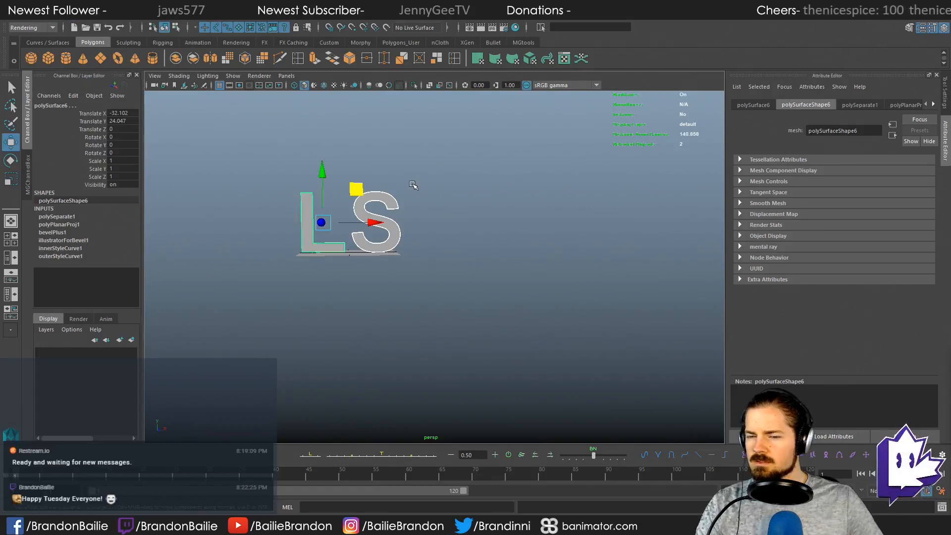
alt+drag(471, 244, 391, 223)
click(298, 195)
click(210, 189)
click(618, 281)
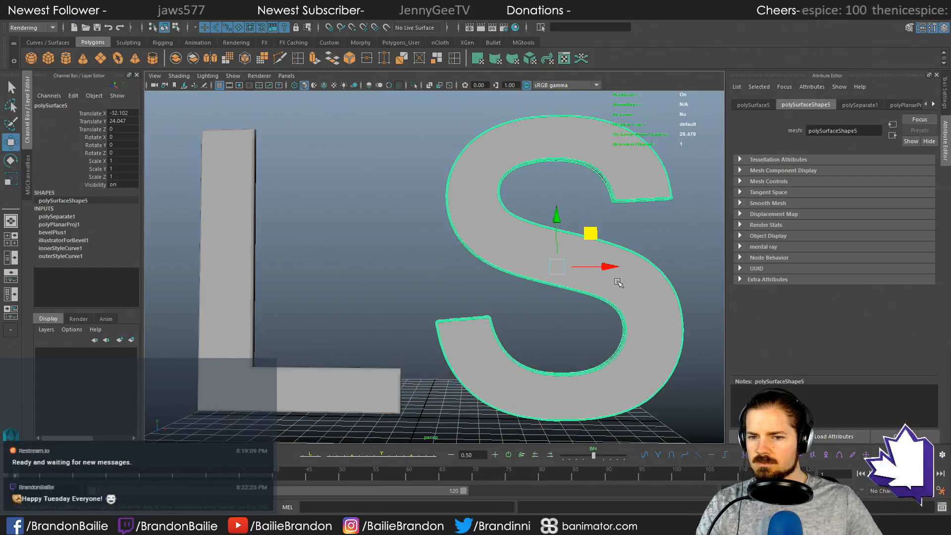
Step: Examine the shape and thickness of the L and S from the front and side, selecting both letters and then the L alone
alt+right_drag(590, 304, 461, 298)
mouse_move(460, 298)
alt+mouse_down()
mouse_move(382, 304)
mouse_move(340, 291)
mouse_move(379, 324)
mouse_move(466, 307)
alt+mouse_up()
shift+drag(251, 141, 355, 181)
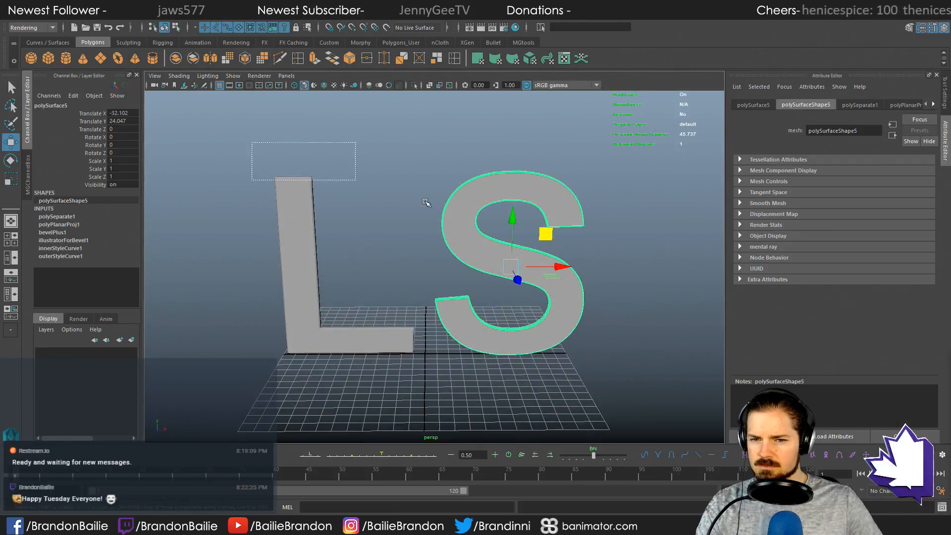
alt+drag(562, 277, 562, 259)
key(r)
alt+drag(414, 297, 412, 317)
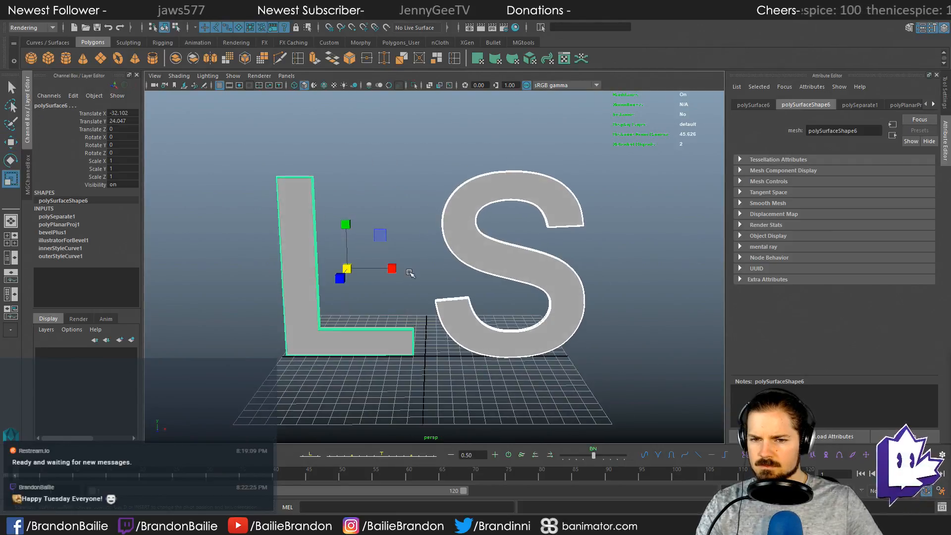
click(284, 152)
click(297, 191)
mouse_move(342, 264)
alt+mouse_down()
mouse_move(117, 270)
mouse_move(351, 275)
mouse_move(351, 251)
mouse_move(376, 277)
mouse_move(344, 261)
alt+mouse_up()
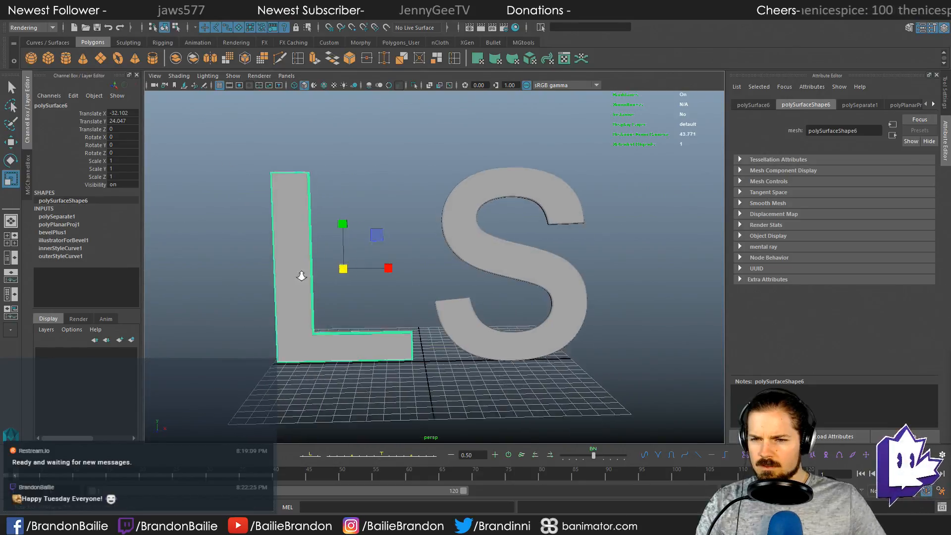
alt+right_drag(299, 274, 313, 276)
alt+middle_drag(313, 276, 346, 260)
alt+drag(346, 260, 647, 297)
key(q)
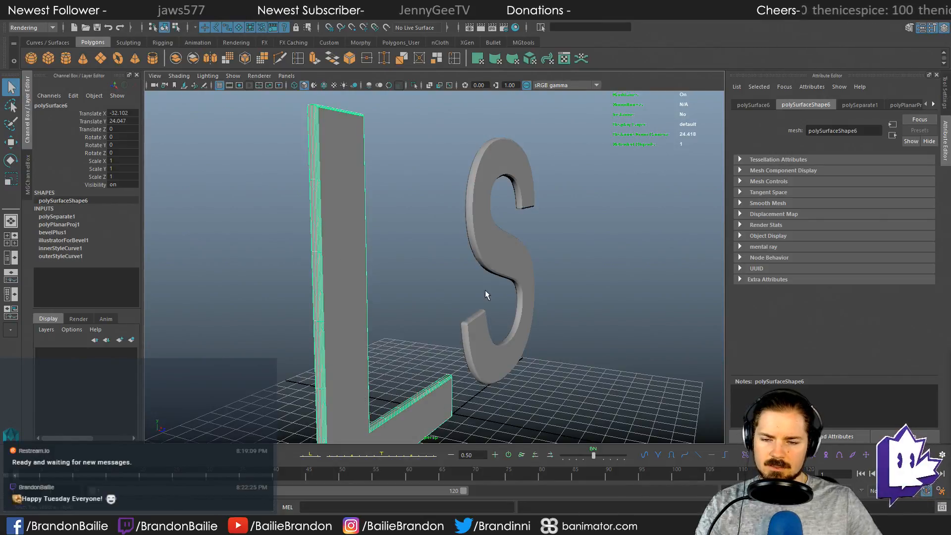
alt+drag(485, 295, 405, 300)
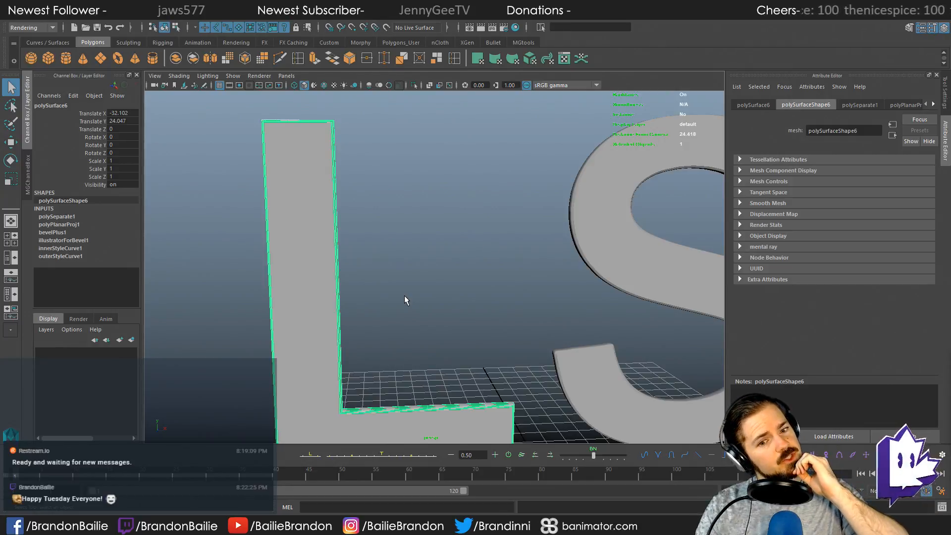
alt+drag(450, 288, 391, 293)
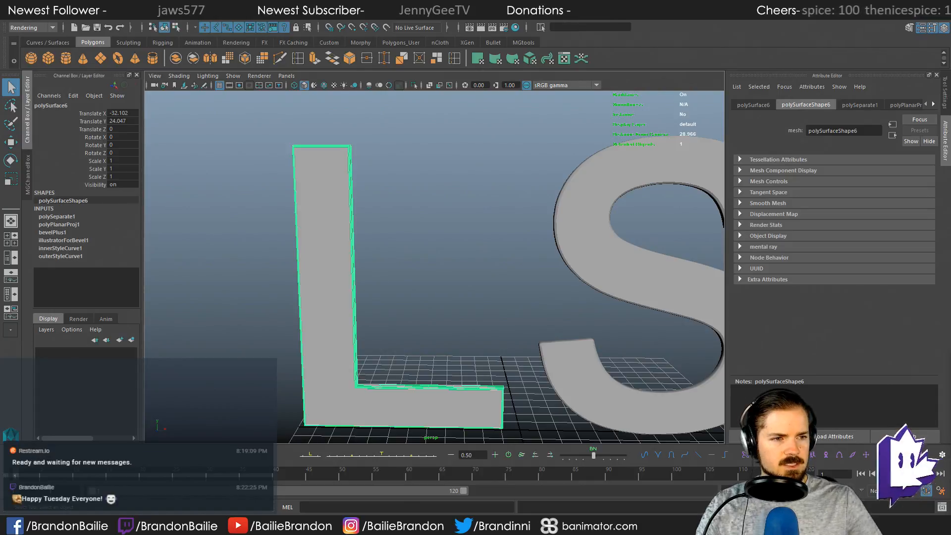
Step: Compare the LSStreamerBadgeOverlay.png logo in Photos with the 3D letters, moving the image clear of the Maya viewport
drag(457, 113, 554, 135)
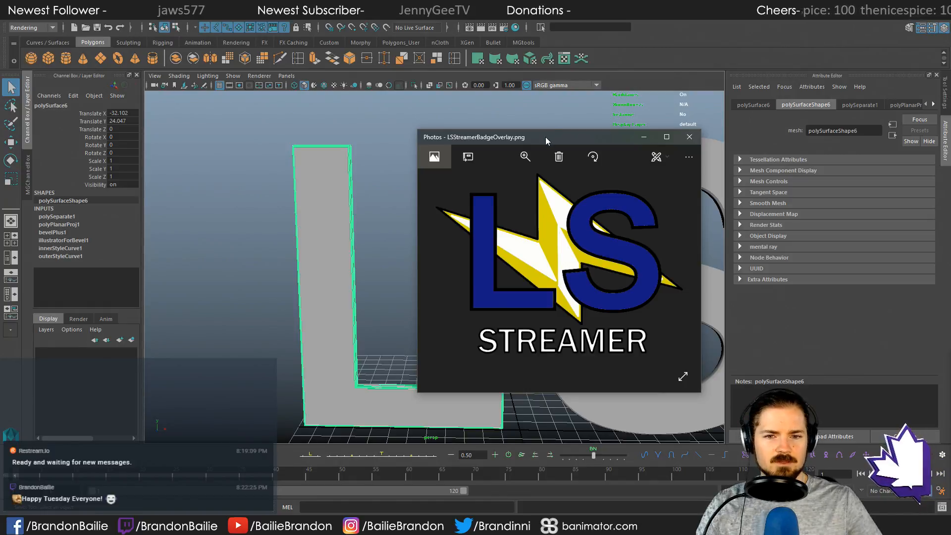
drag(546, 137, 712, 85)
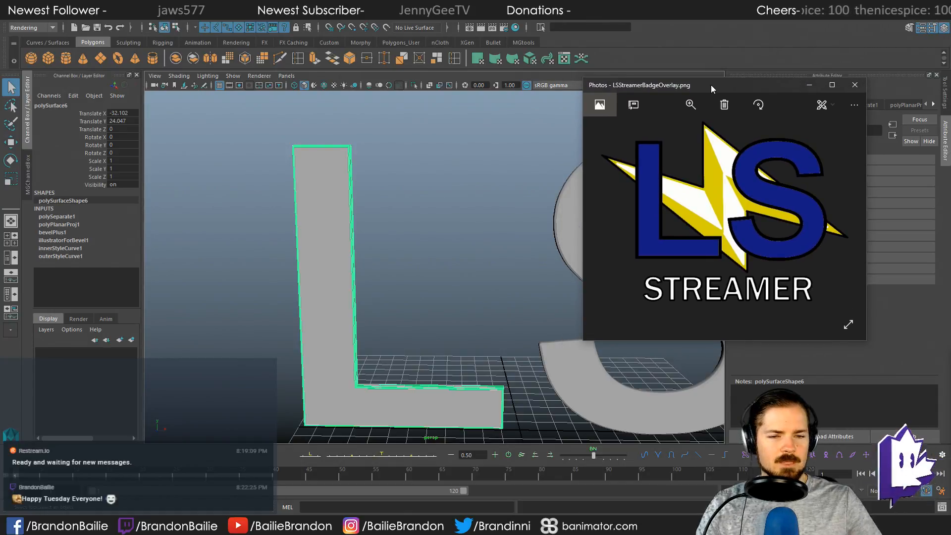
drag(712, 84, 634, 91)
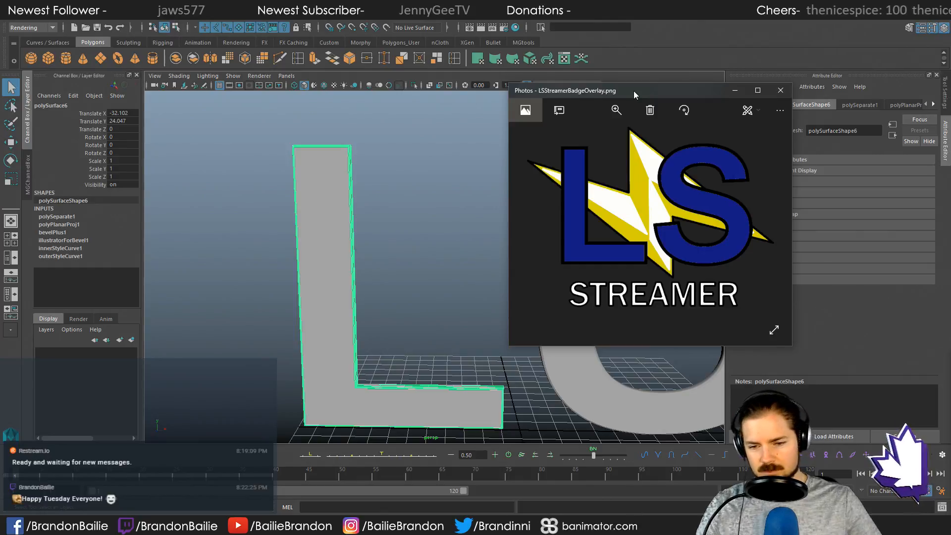
drag(634, 90, 950, 173)
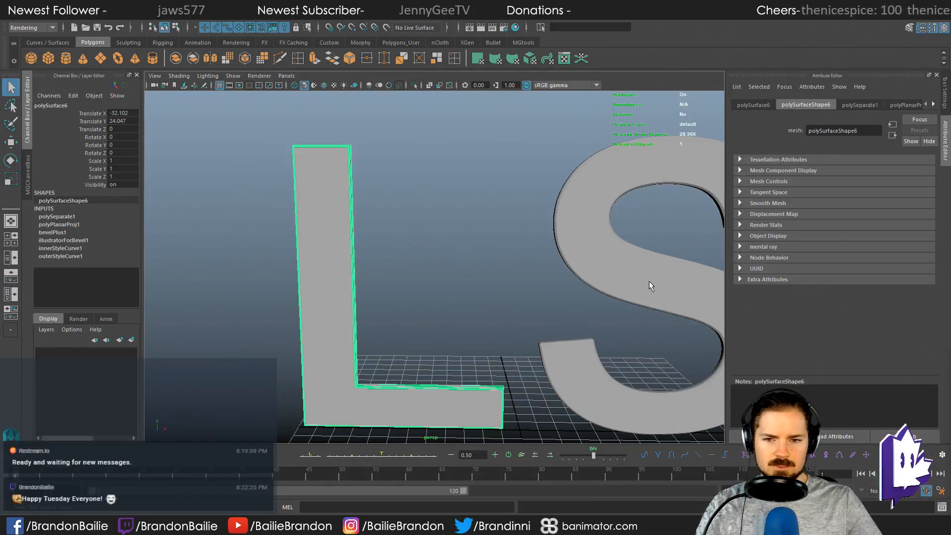
scroll(464, 279, down, 3)
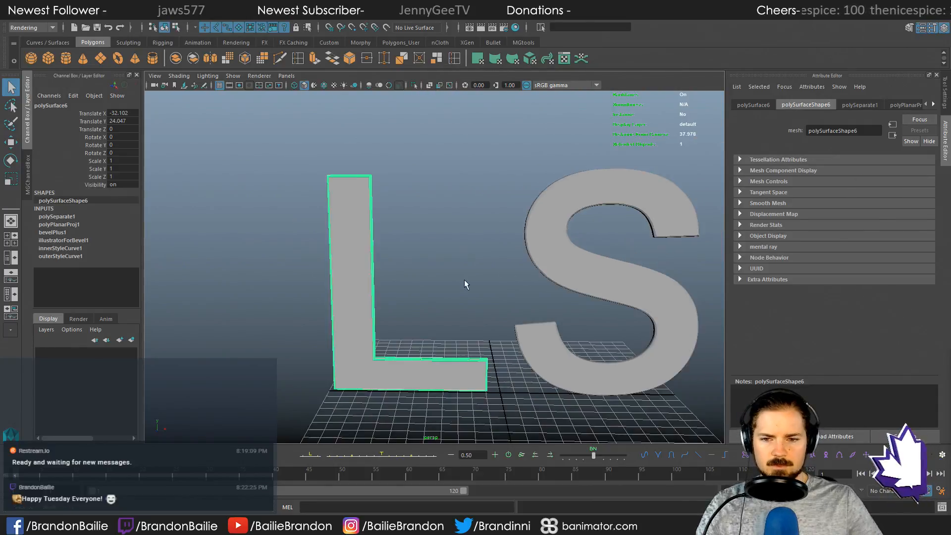
mouse_move(465, 279)
alt+mouse_down()
mouse_move(439, 283)
mouse_move(460, 287)
alt+mouse_up()
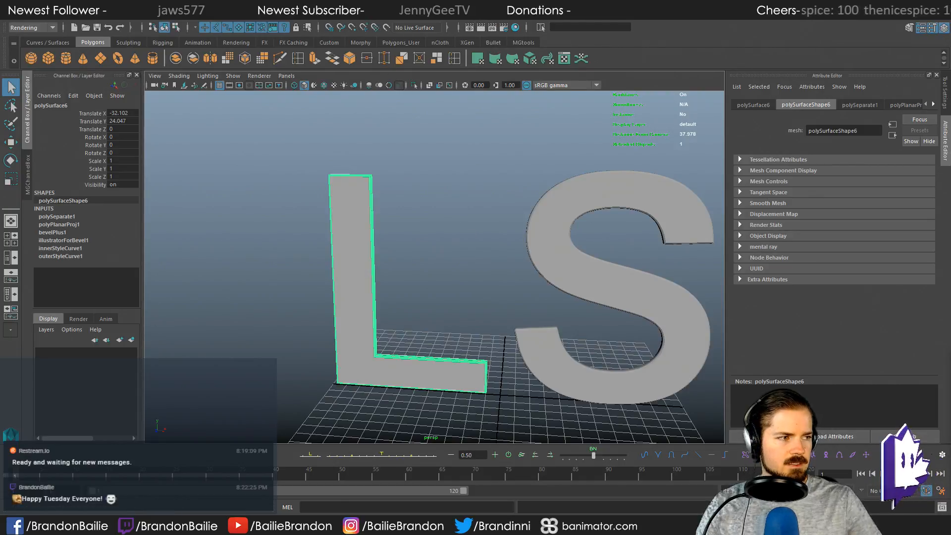
alt+right_drag(561, 280, 369, 270)
alt+drag(369, 270, 384, 268)
drag(950, 94, 950, 151)
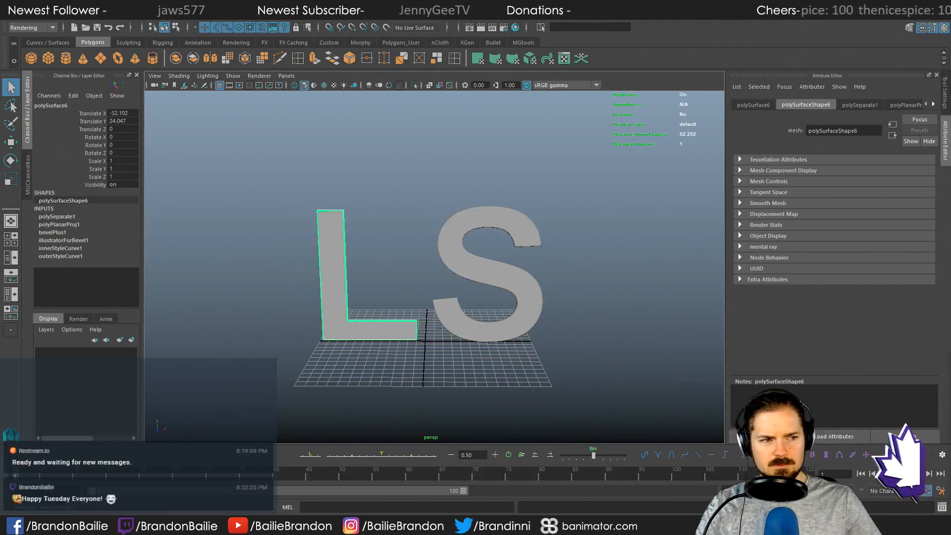
Step: Create a polygon plane at the origin and scale it uniformly to about 15.4
click(608, 240)
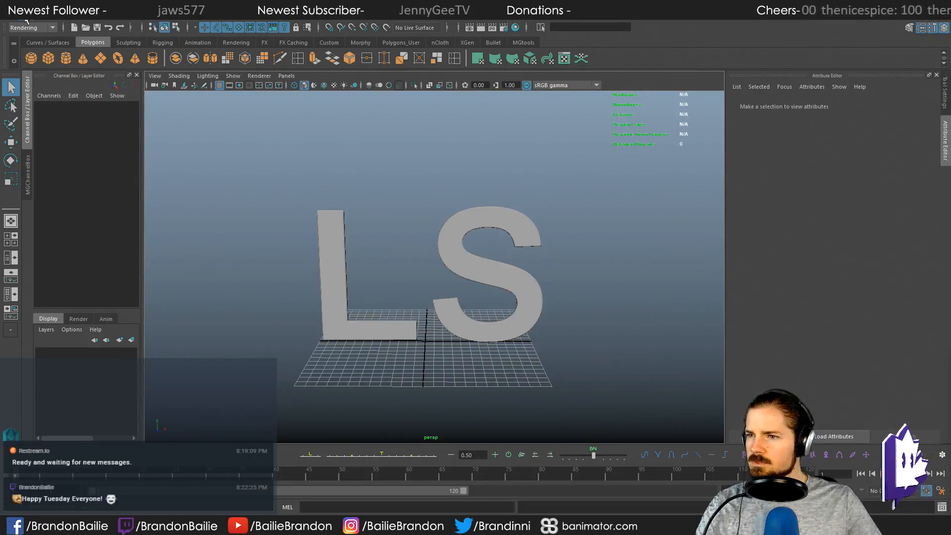
click(58, 22)
mouse_move(74, 65)
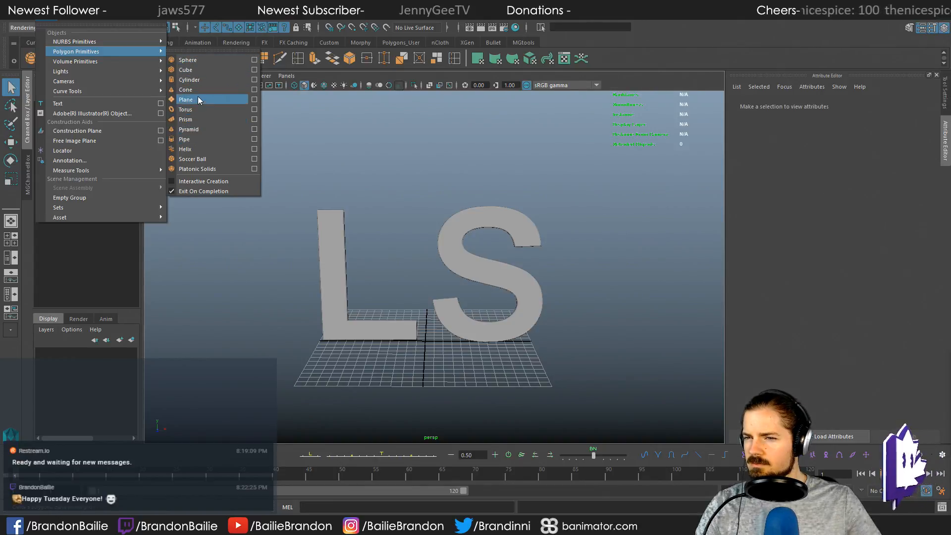
click(197, 100)
key(r)
drag(425, 339, 516, 378)
key(e)
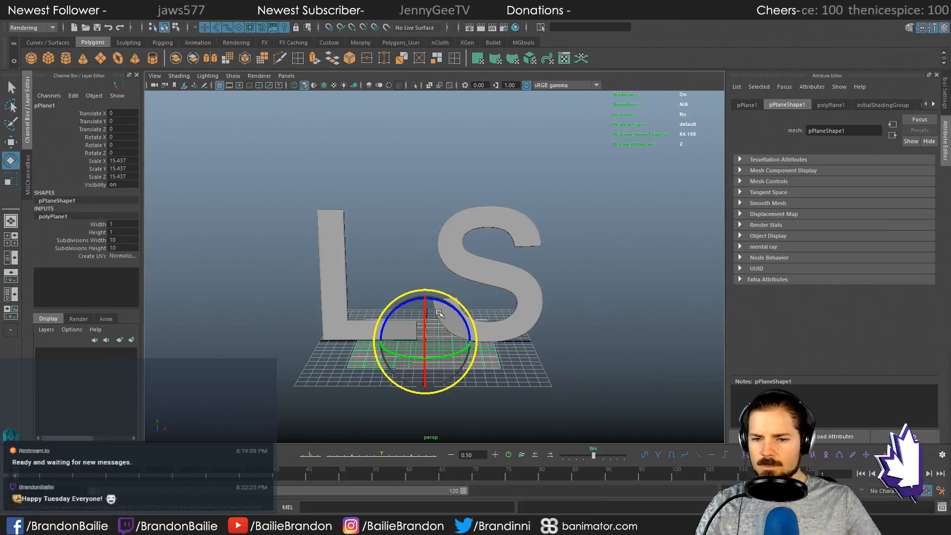
Step: Stand the plane upright with an X rotation of 90 and raise it to about 14.2 in Y
drag(423, 320, 424, 347)
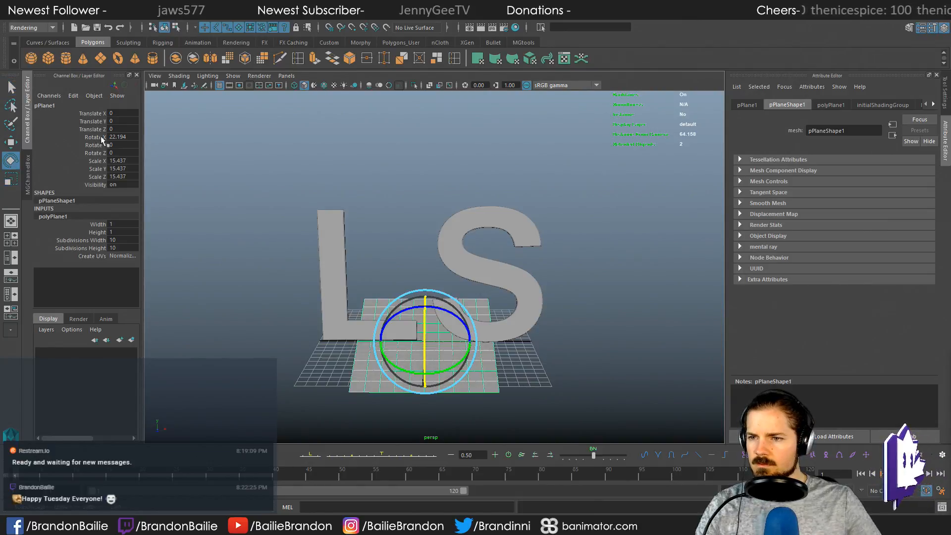
click(120, 136)
text(90)
key(Return)
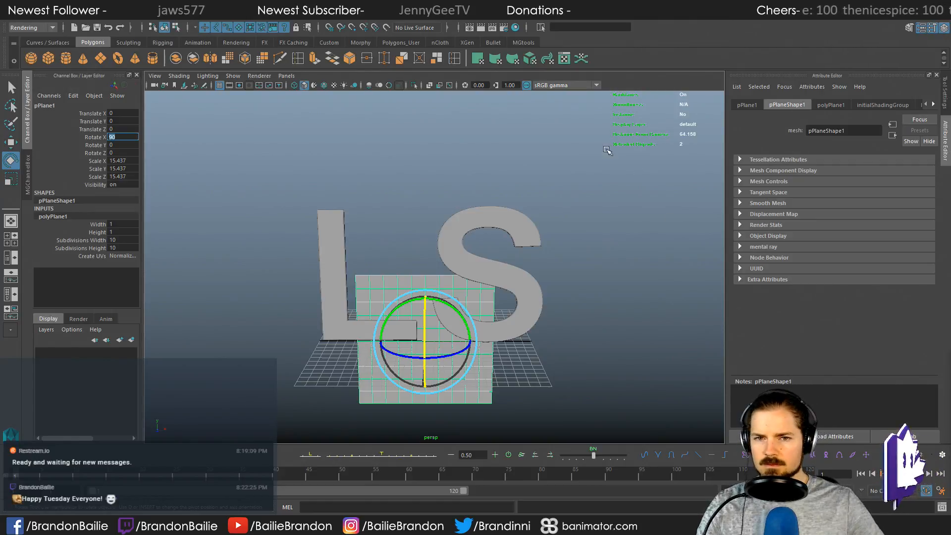
key(w)
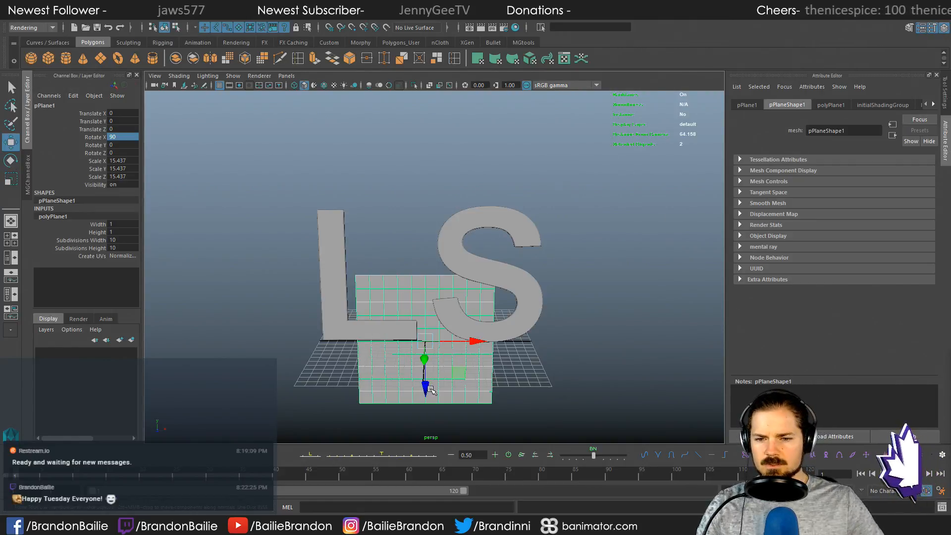
click(443, 297)
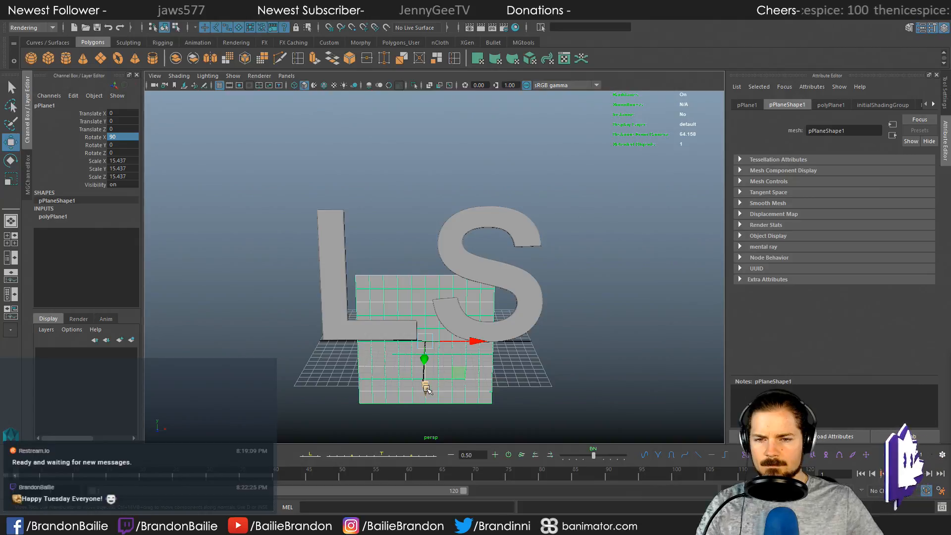
drag(435, 385, 517, 100)
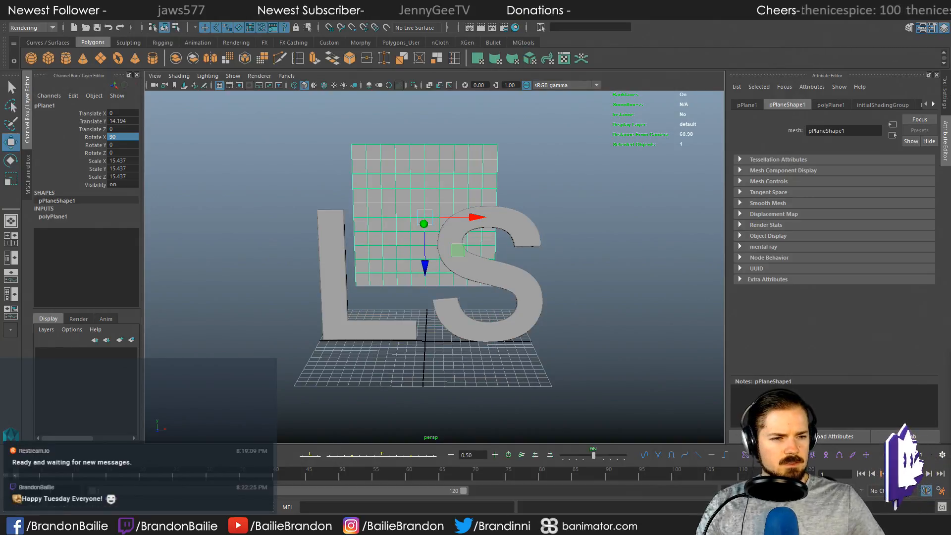
Step: Create a new Lambert material in the Hypershade and connect a File texture to its color
click(515, 28)
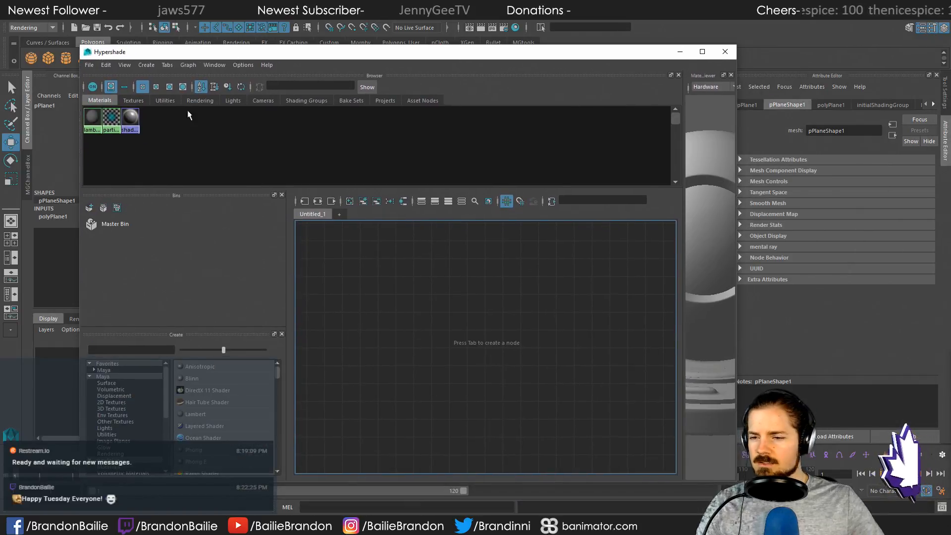
click(104, 371)
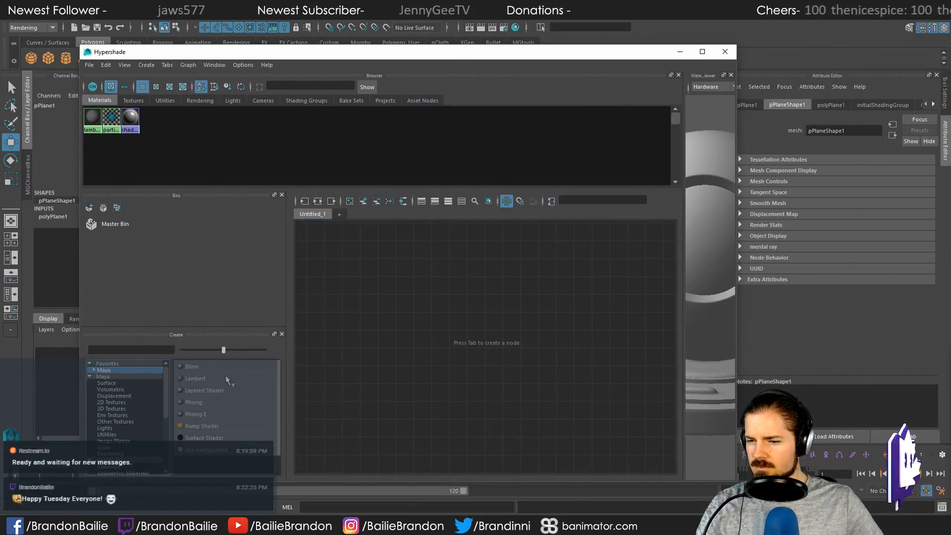
click(209, 379)
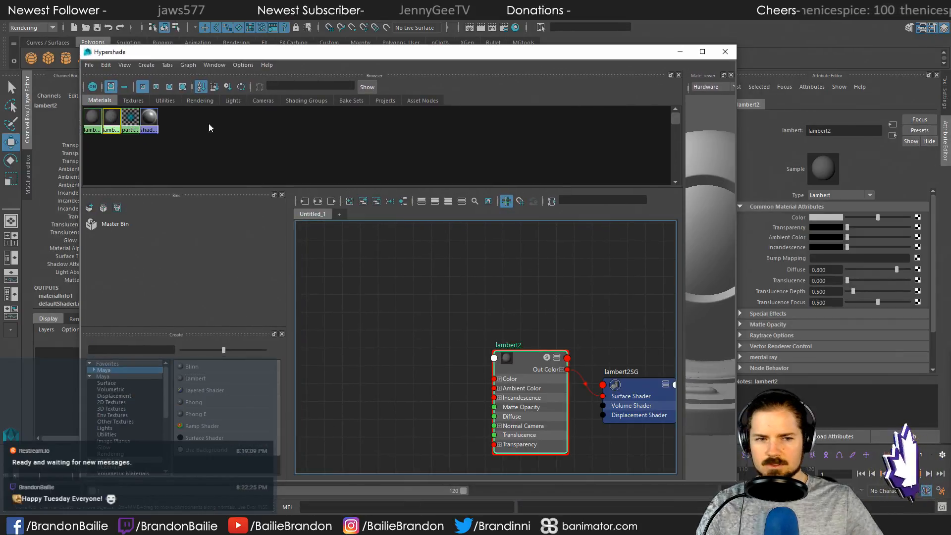
click(917, 218)
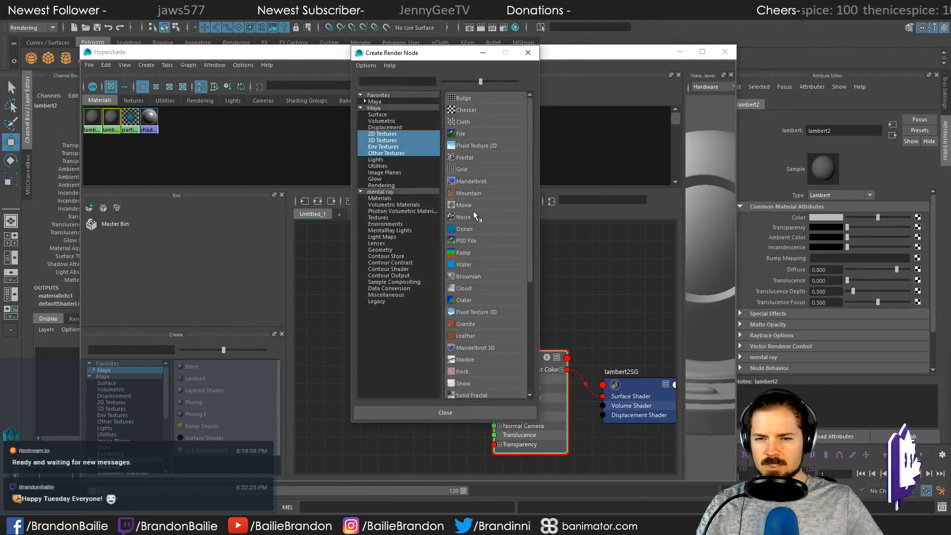
click(460, 133)
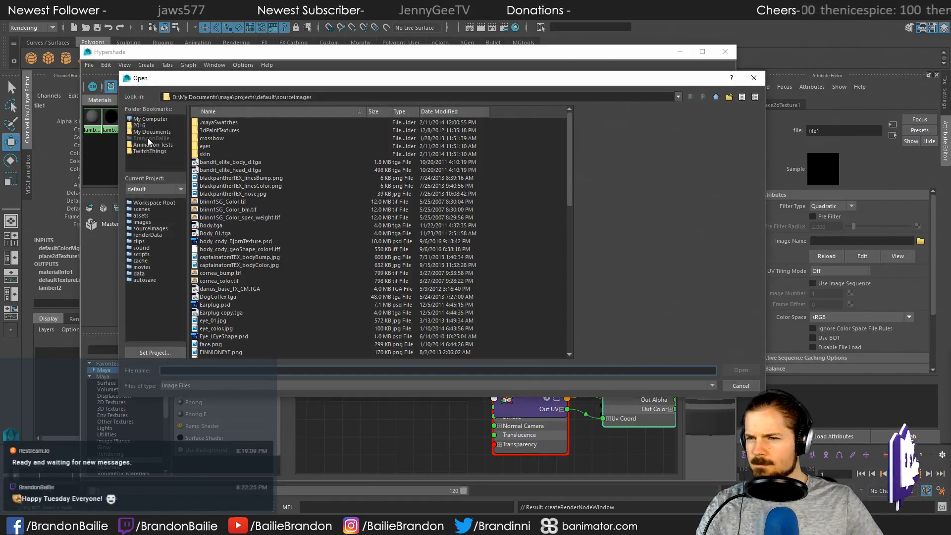
Step: Load LSStreamerBadgeOverlay.png from D:\Desktop as the texture image and move the Hypershade window clear of the plane
click(150, 119)
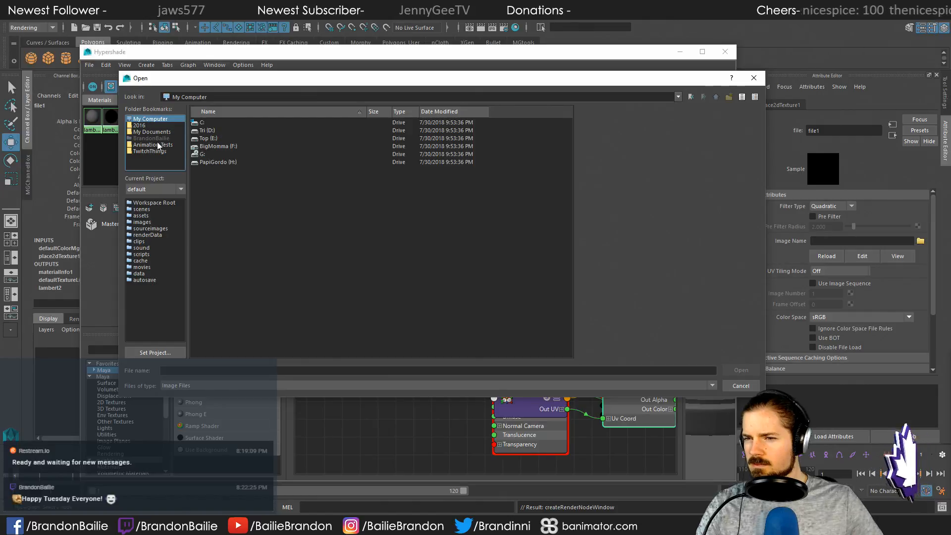
click(152, 139)
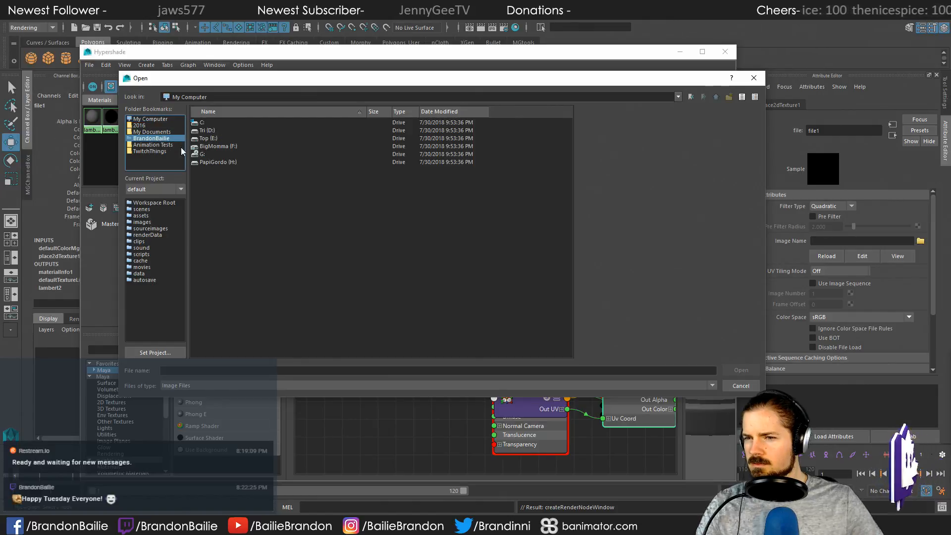
click(165, 145)
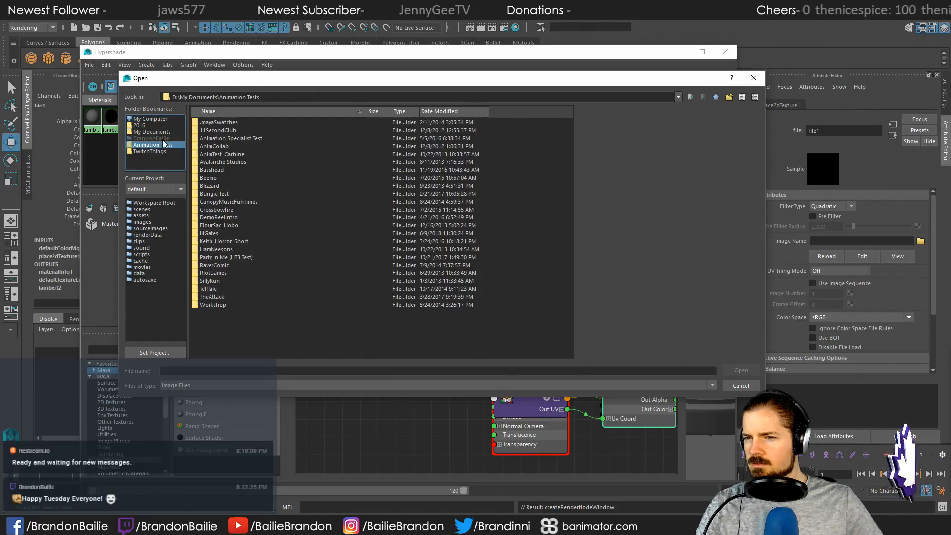
click(149, 133)
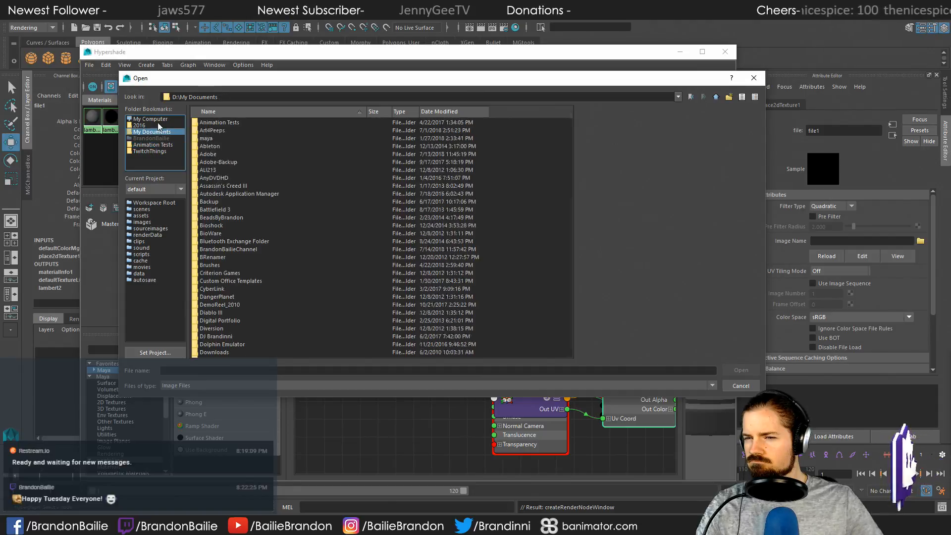
click(155, 120)
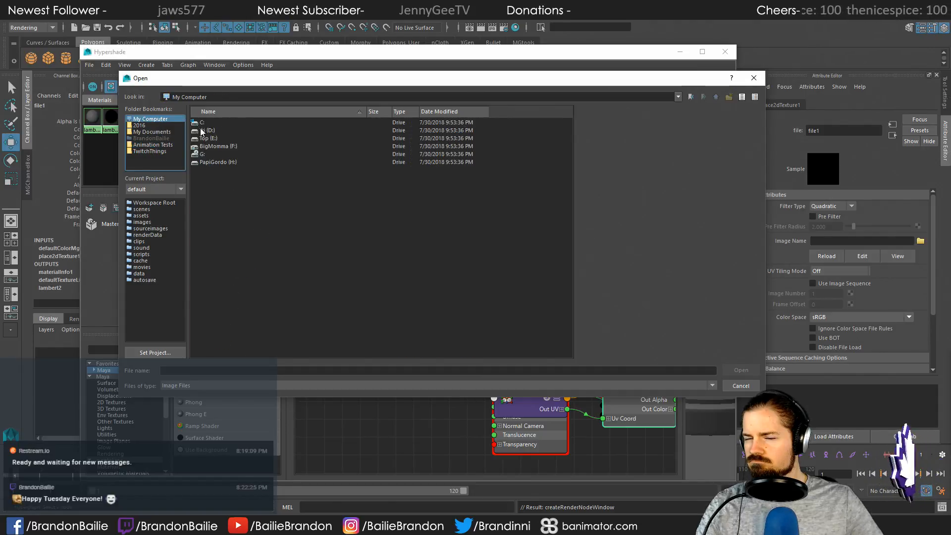
double_click(203, 130)
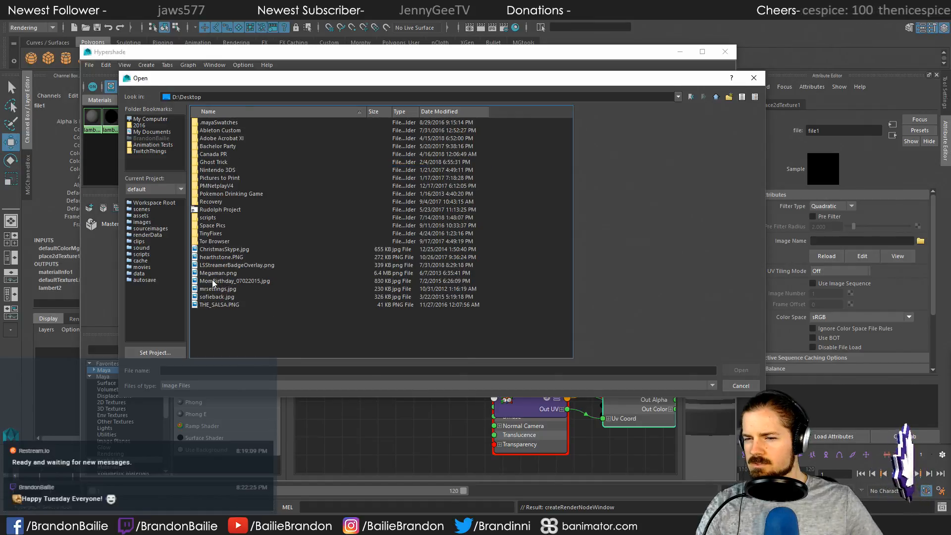
click(209, 266)
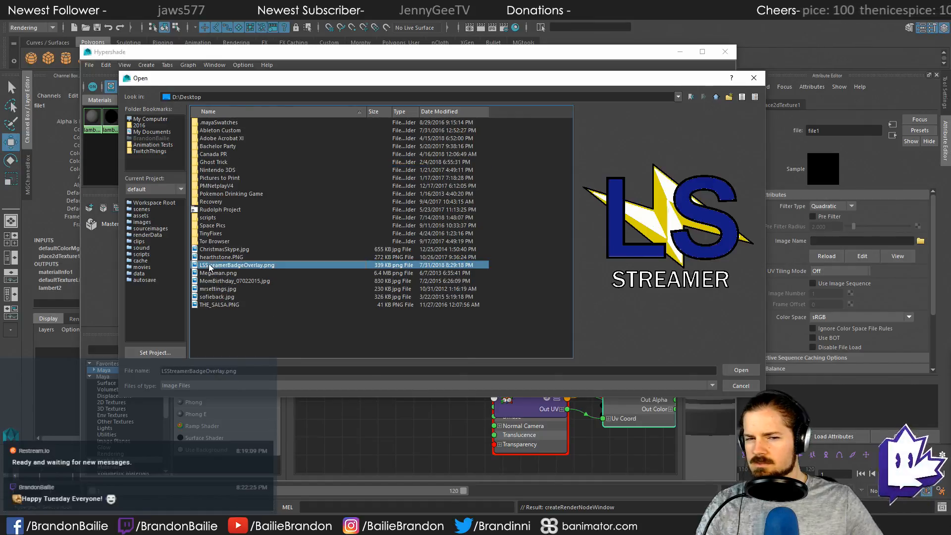
click(736, 370)
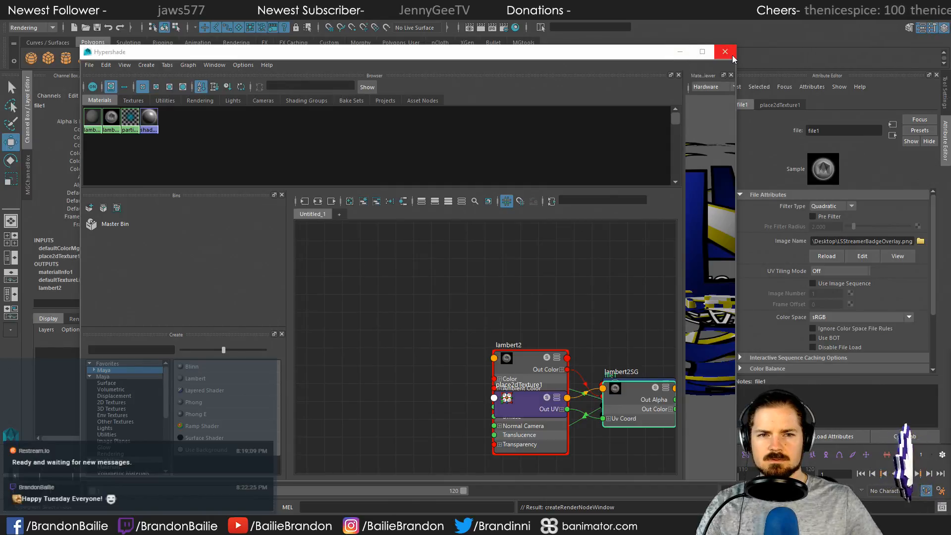
drag(610, 54, 922, 315)
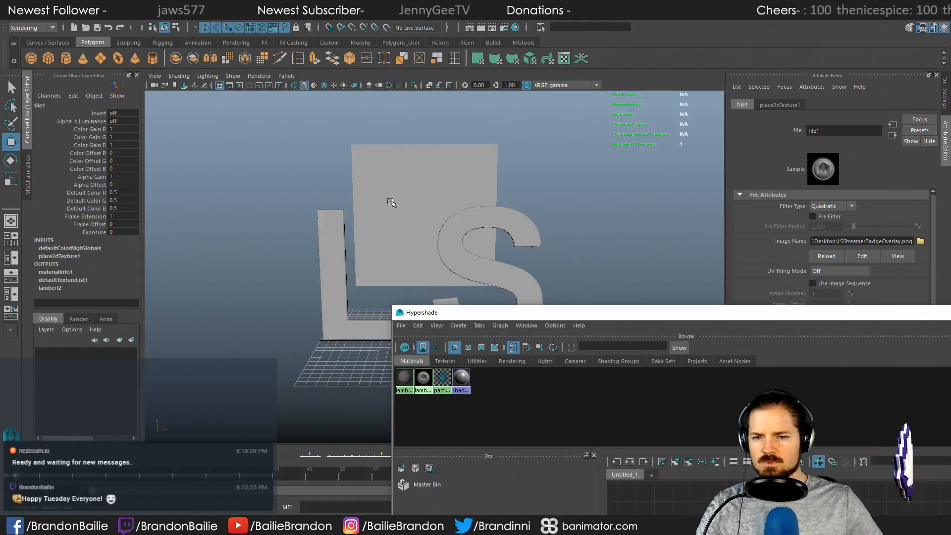
Step: Turn on textured shading in the perspective view and close the Hypershade window
key(6)
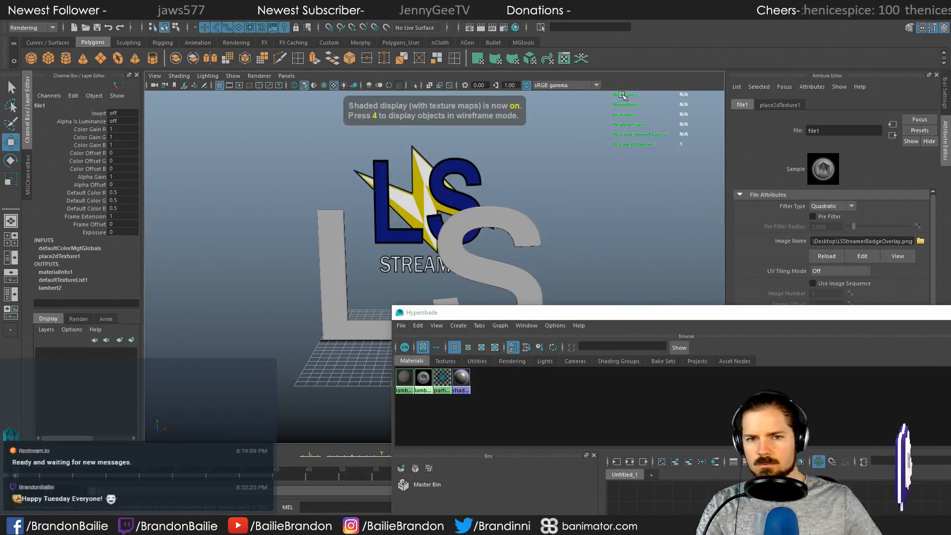
click(584, 171)
drag(700, 317, 456, 276)
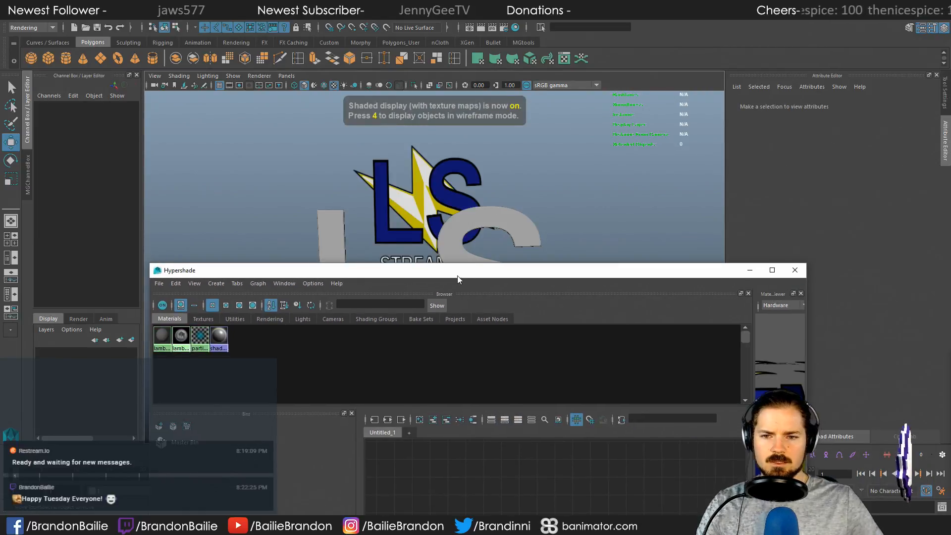
click(795, 270)
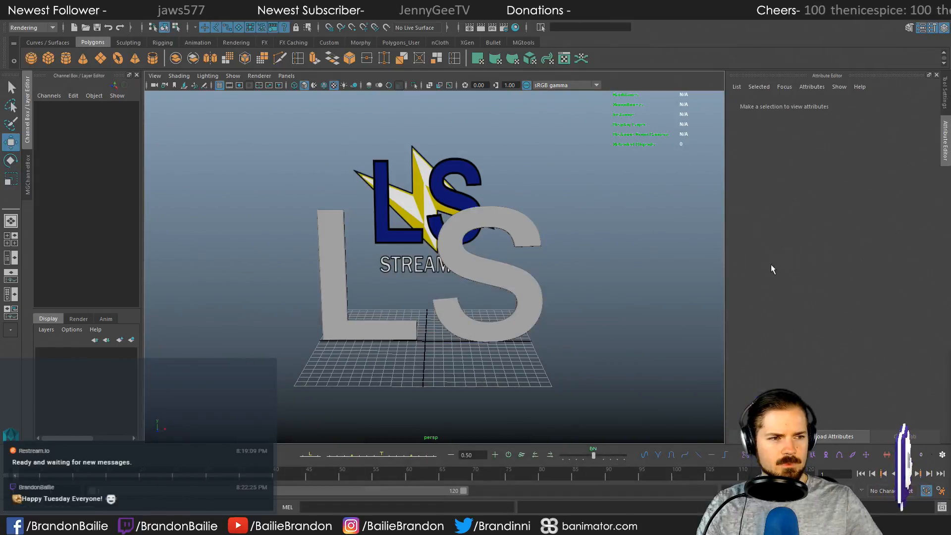
Step: Select the badge image plane and change the menu set to Modeling
click(493, 180)
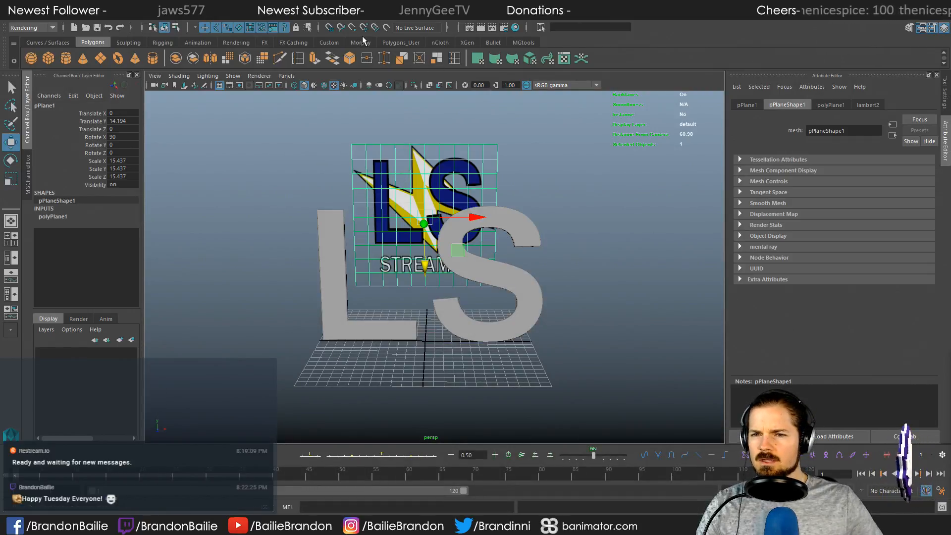
click(29, 28)
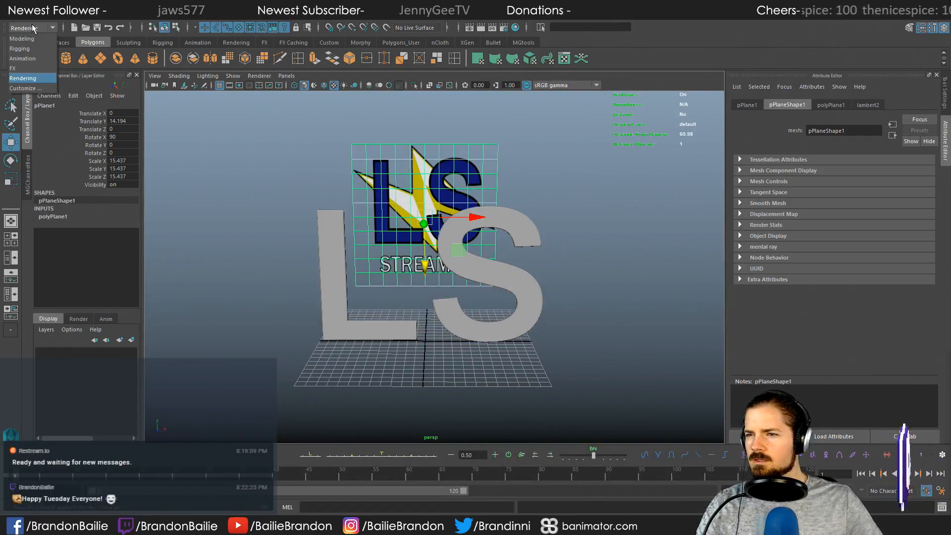
click(21, 39)
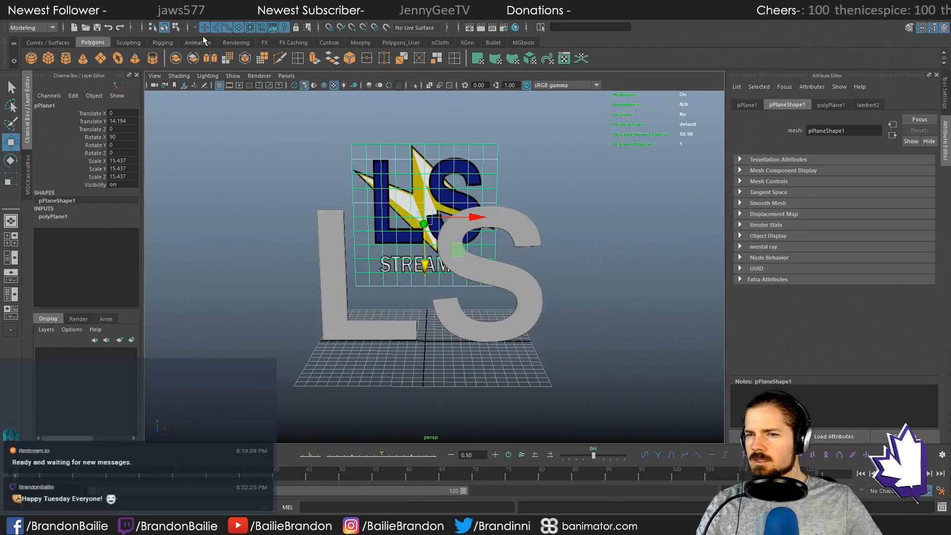
Step: Try a planar UV projection on the badge image plane
click(377, 23)
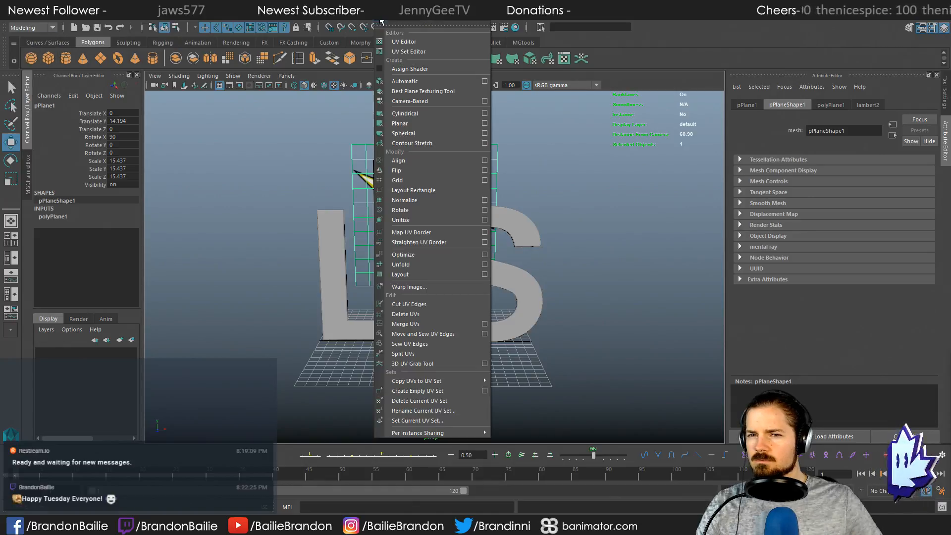
click(410, 124)
scroll(490, 257, up, 5)
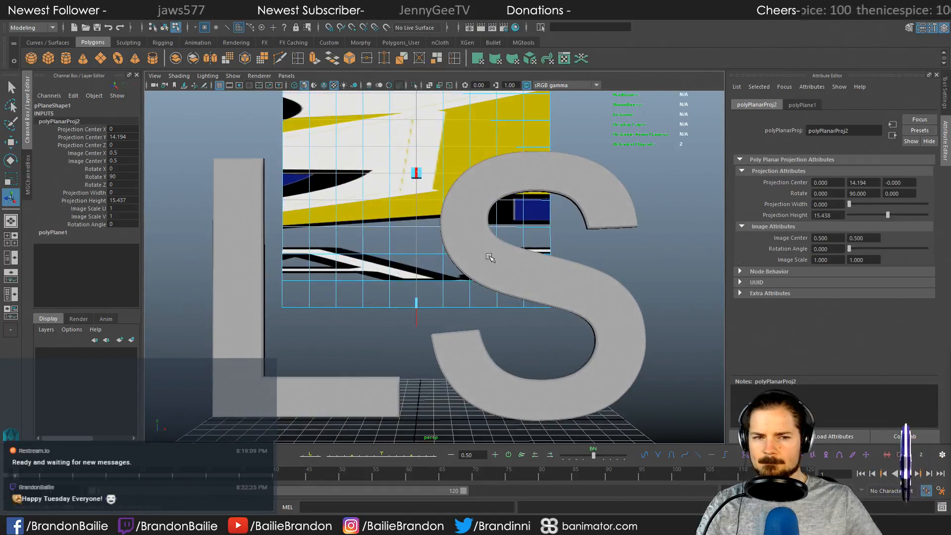
alt+middle_drag(479, 233, 490, 291)
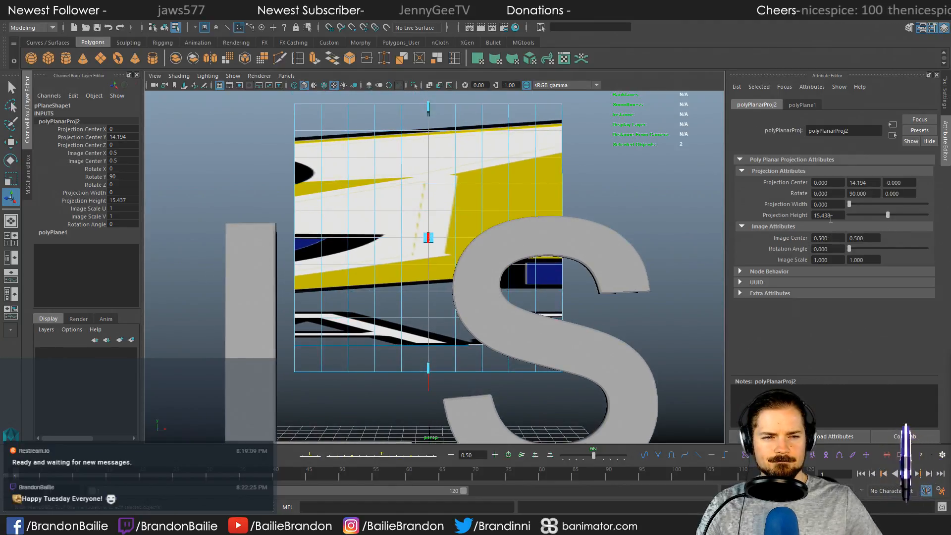
Step: Try a Y rotation of 0 on the planar projection, and return it to 90
double_click(872, 194)
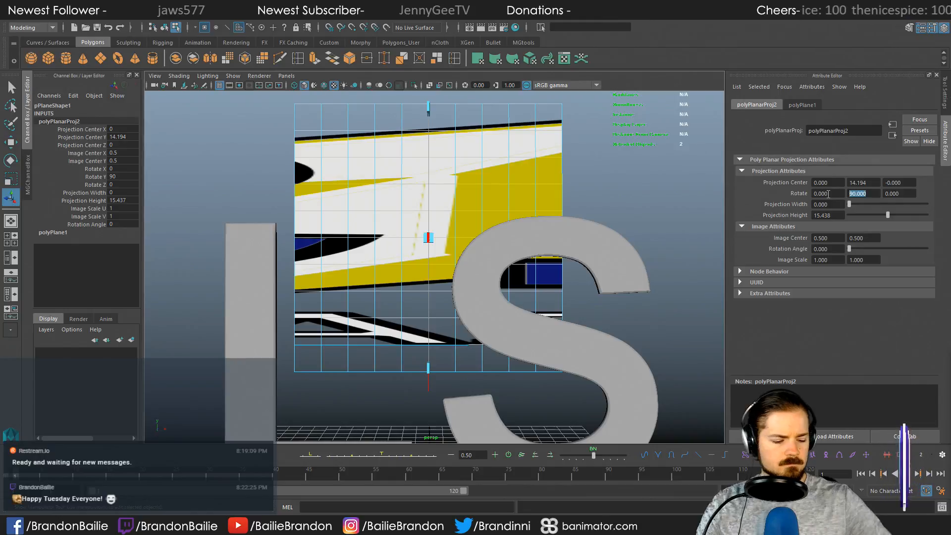
text(0)
key(Return)
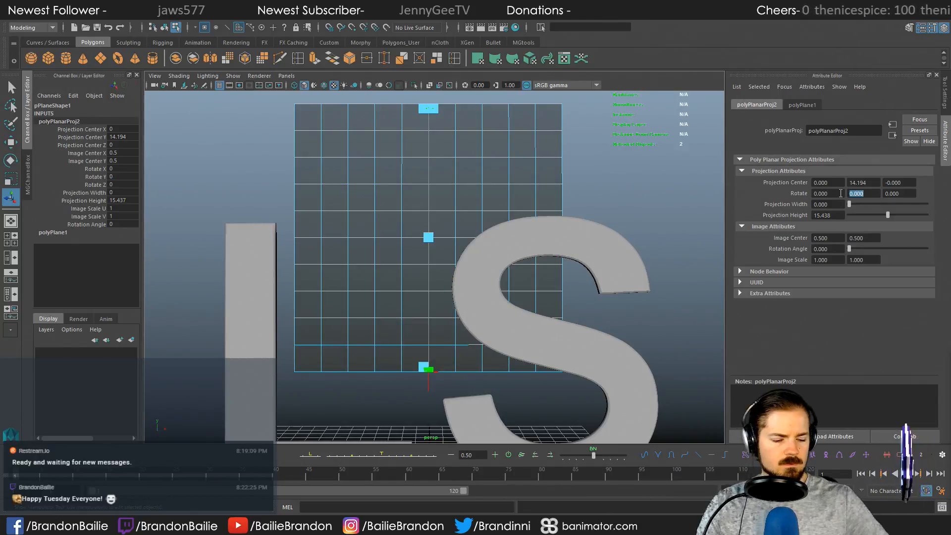
text(90)
key(Return)
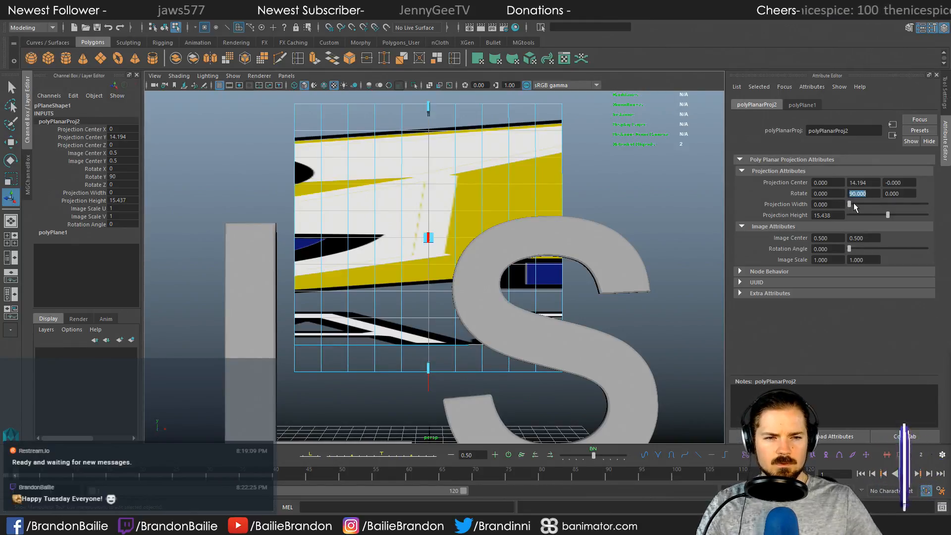
drag(850, 204, 724, 208)
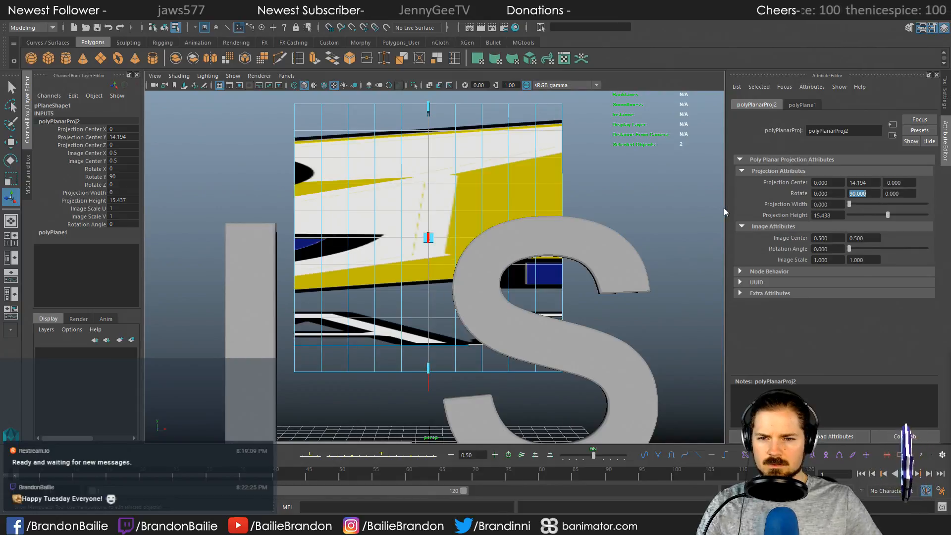
drag(849, 249, 783, 243)
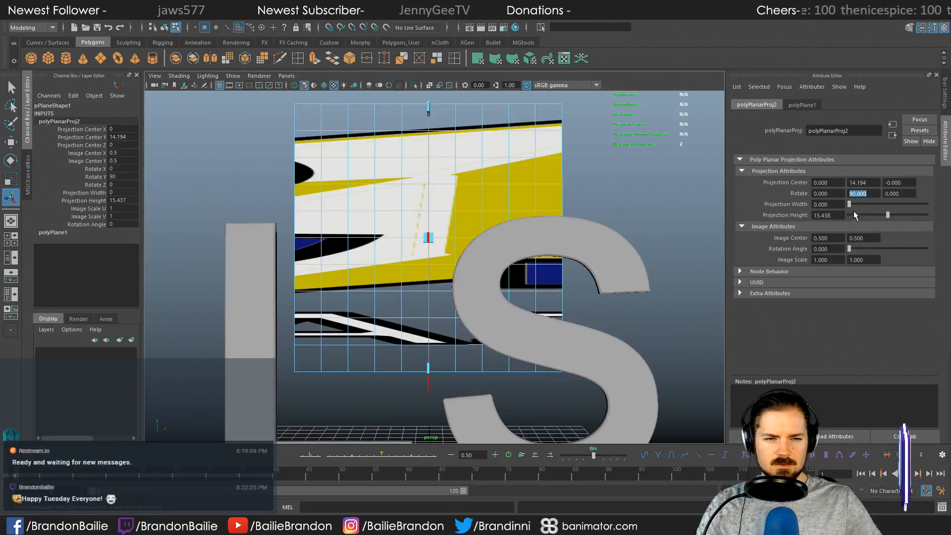
click(835, 194)
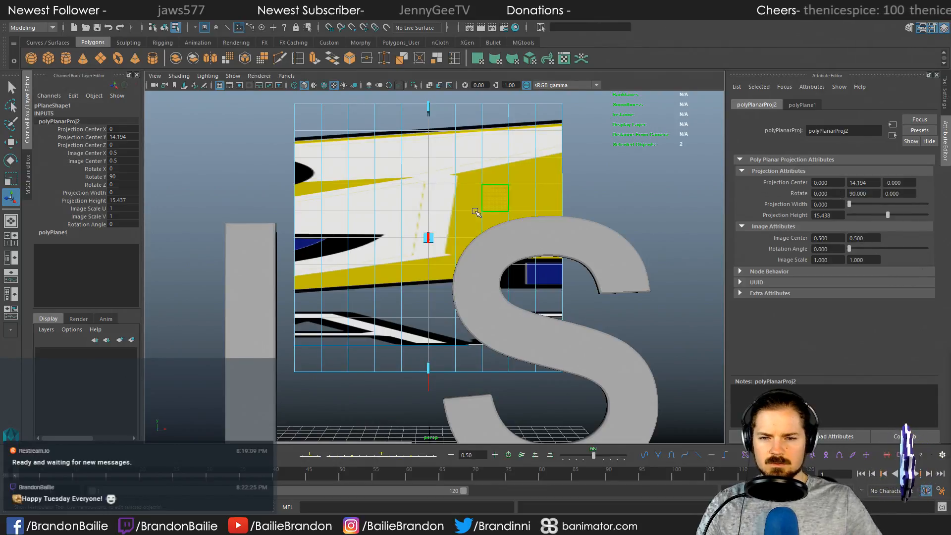
Step: Stretch the planar projection's height to about 34.6 and set its image scale to 0.5 by 0.5
alt+drag(465, 218, 476, 240)
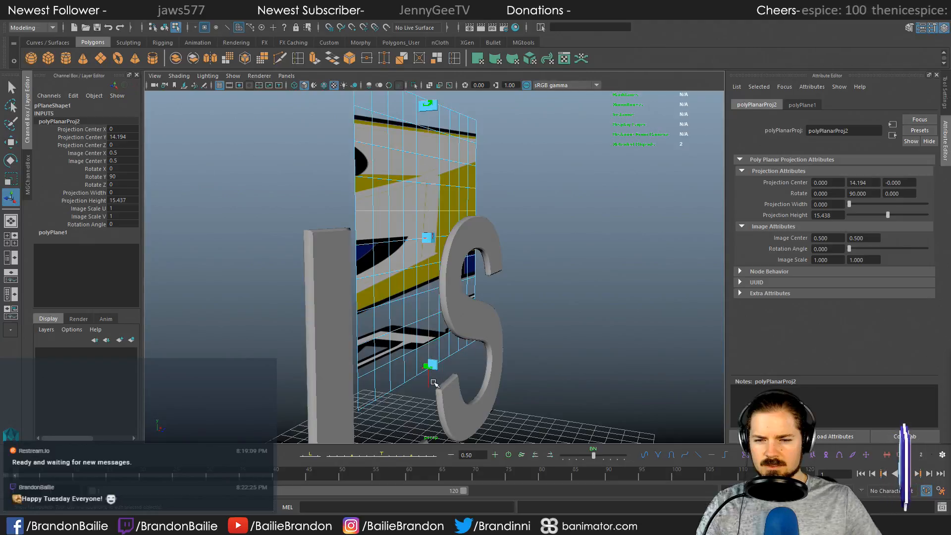
drag(426, 370, 467, 531)
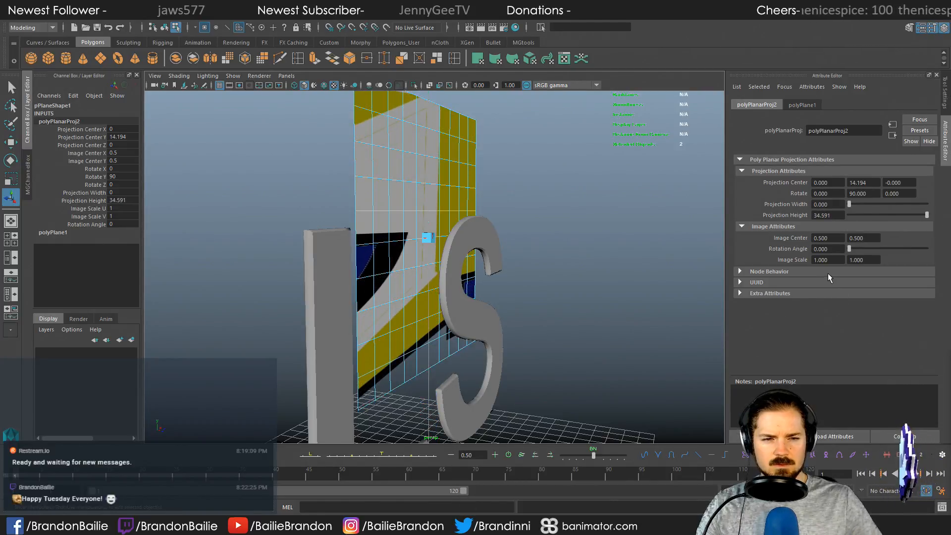
drag(836, 262, 801, 260)
text(.5)
key(Tab)
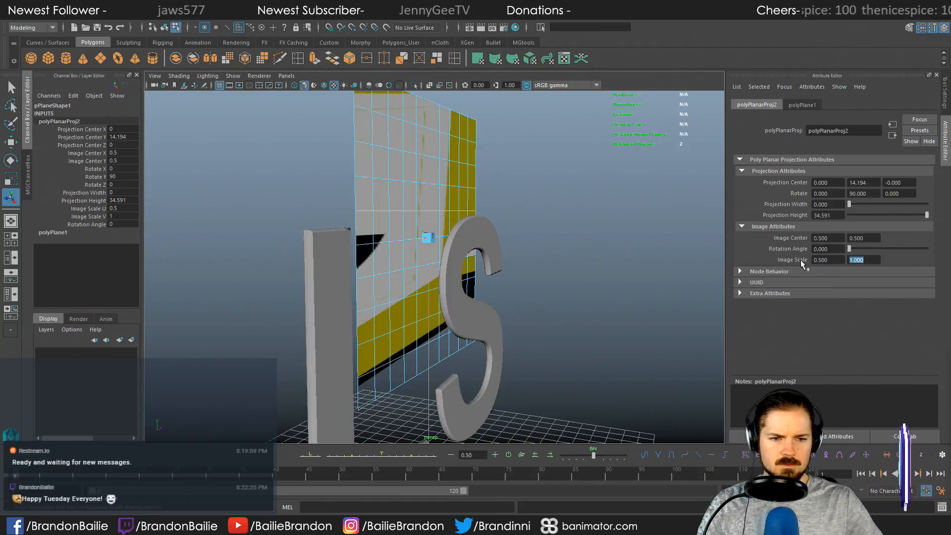
text(.5)
key(Return)
alt+drag(510, 199, 418, 196)
Step: Set the planar projection's image scale to 2 by 2
drag(833, 261, 783, 259)
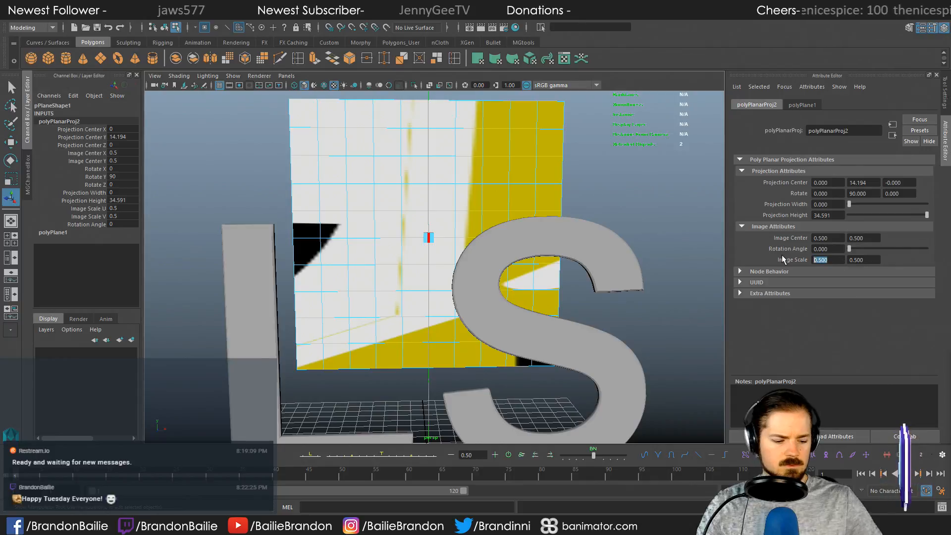
text(20)
key(BackSpace)
key(Tab)
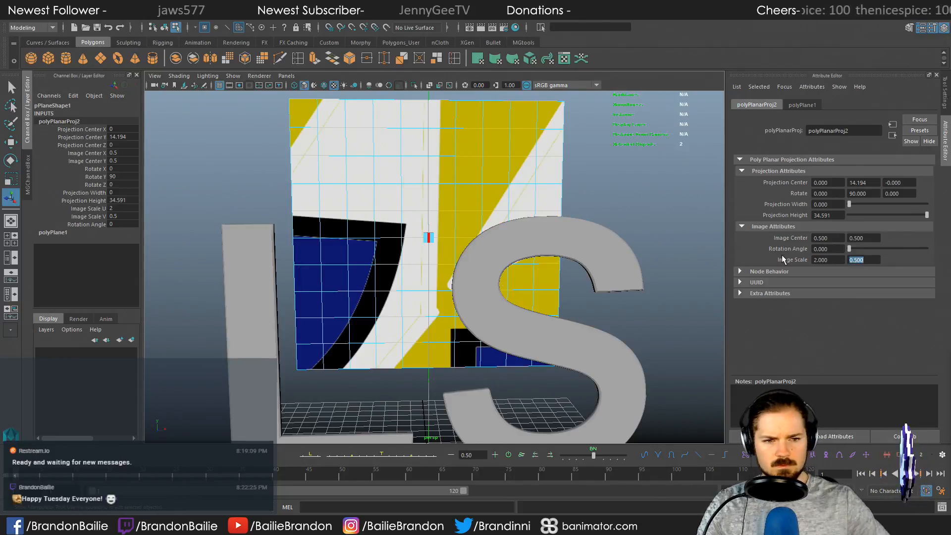
text(2)
key(Return)
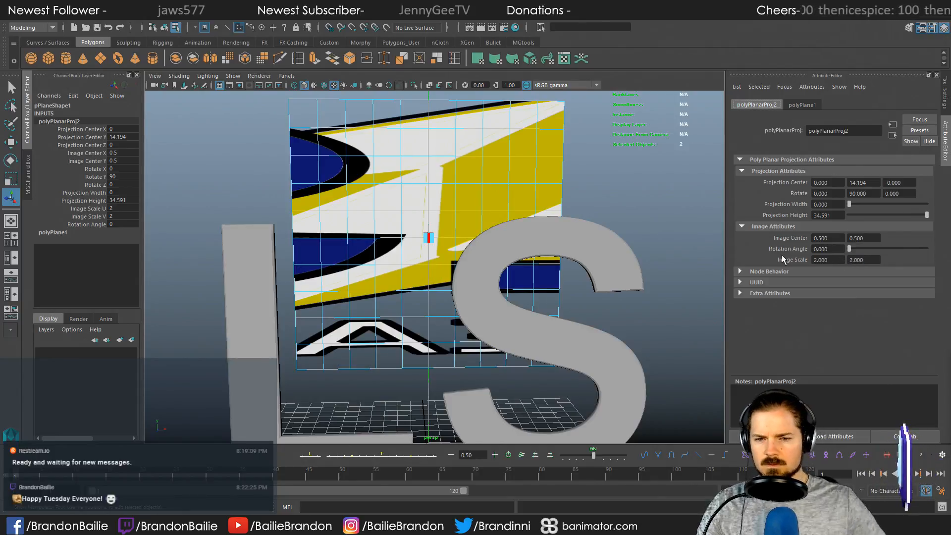
Step: Increase the planar projection's image scale to 4 by 4
drag(833, 260, 732, 240)
text(4)
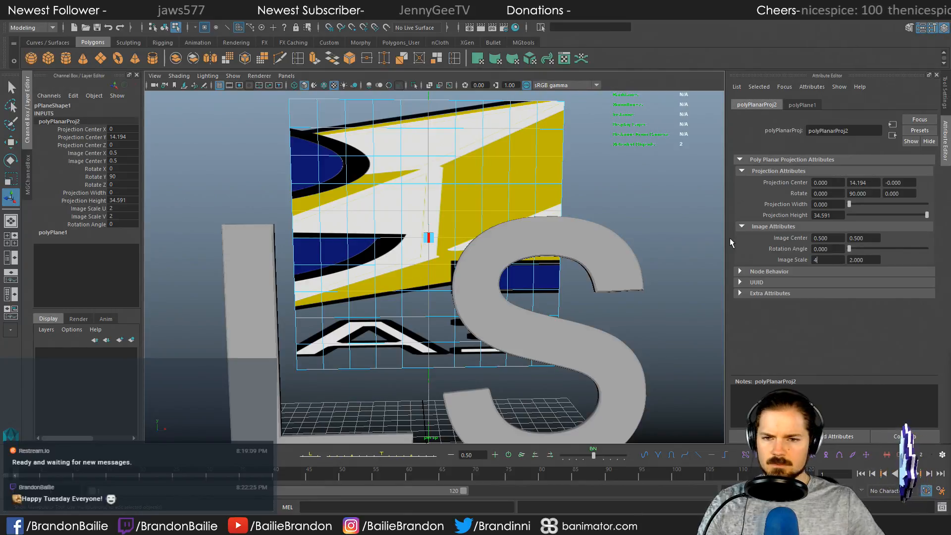
key(Tab)
text(4)
key(Return)
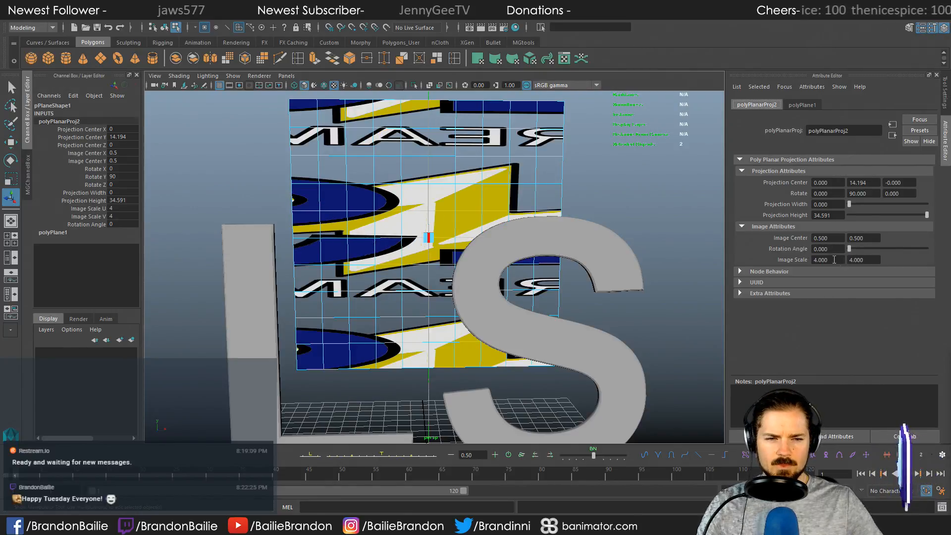
Step: Reduce the planar projection's image scale back to 2 by 2 and select the plane's faces
drag(828, 260, 782, 260)
text(2)
key(Tab)
text(2)
key(Return)
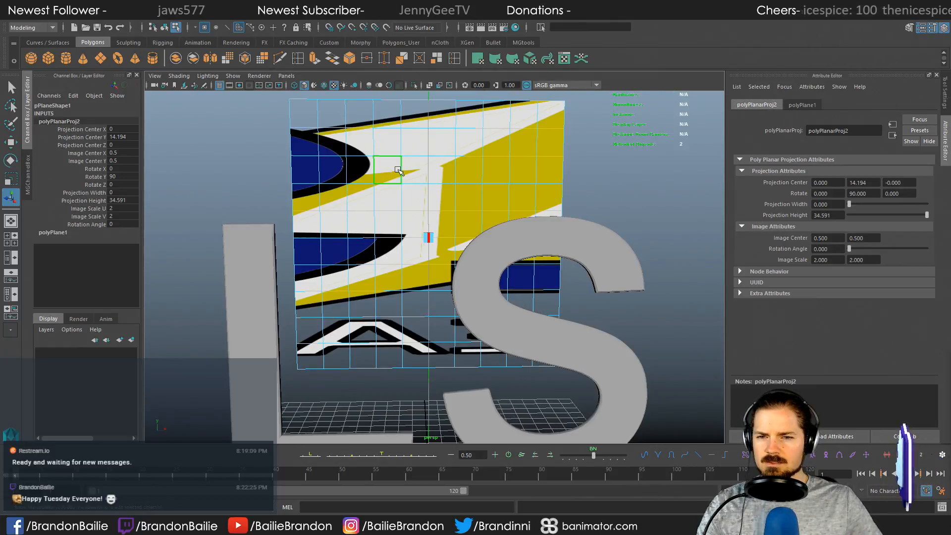
right_drag(392, 170, 454, 148)
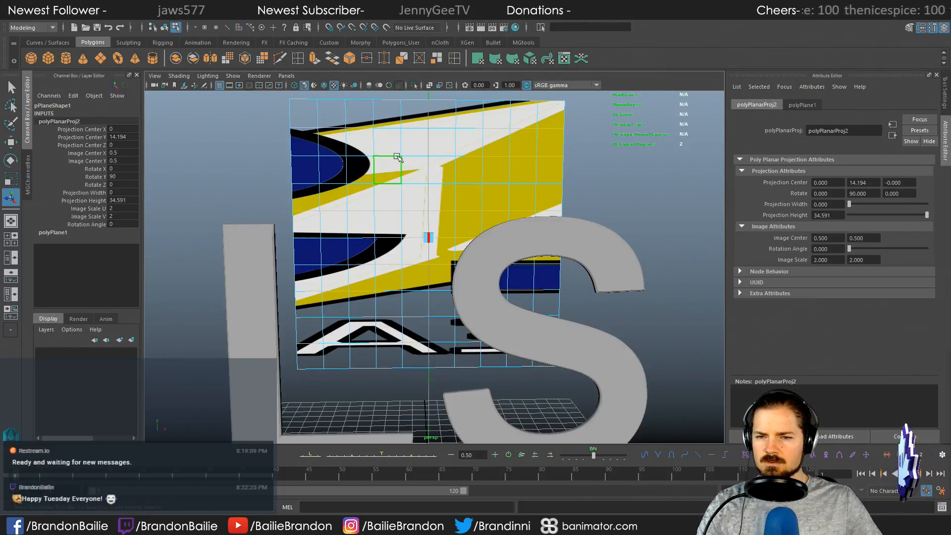
click(412, 196)
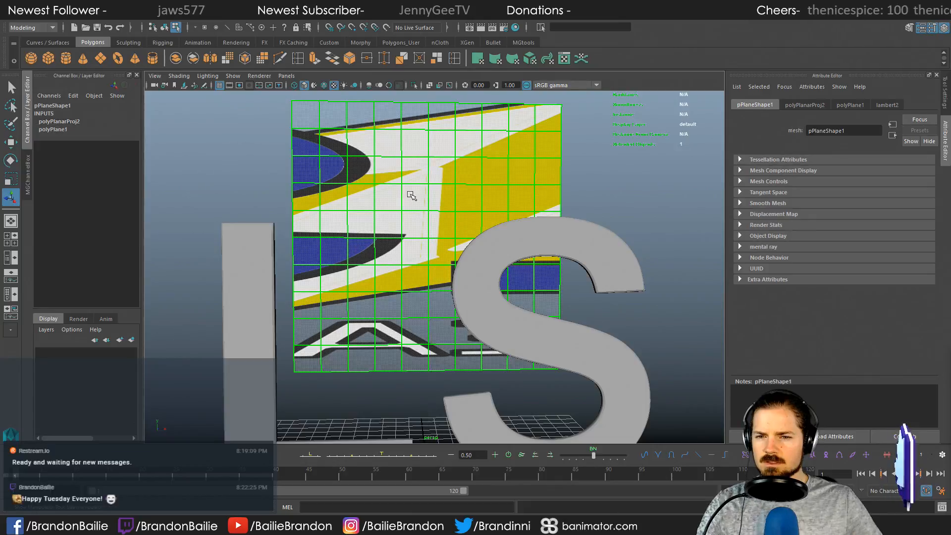
Step: Undo the image scale and height changes on the planar projection, keeping its Y rotation at 90
click(645, 201)
key(ctrl+z)
key(ctrl+z)
key(ctrl+z)
key(ctrl+z)
key(ctrl+z)
key(ctrl+z)
key(ctrl+z)
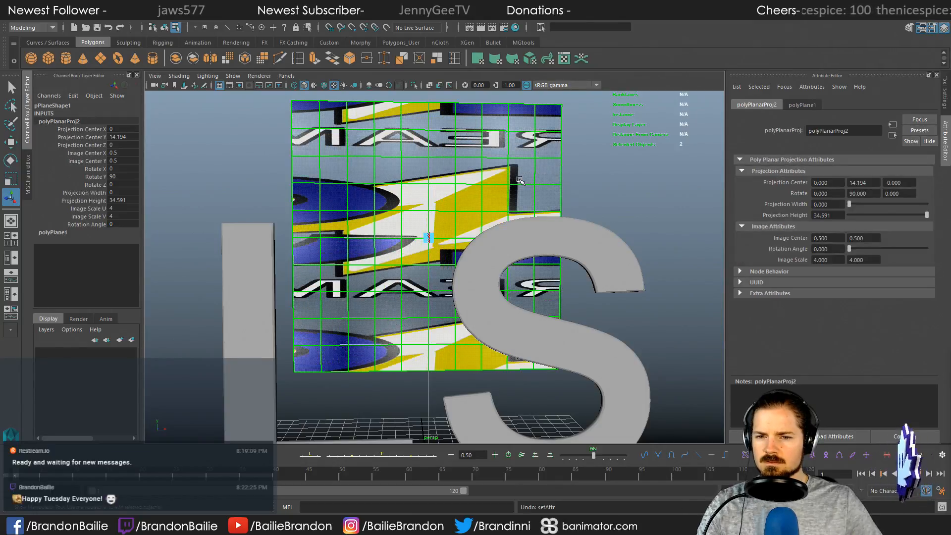
key(ctrl+z)
key(ctrl+z)
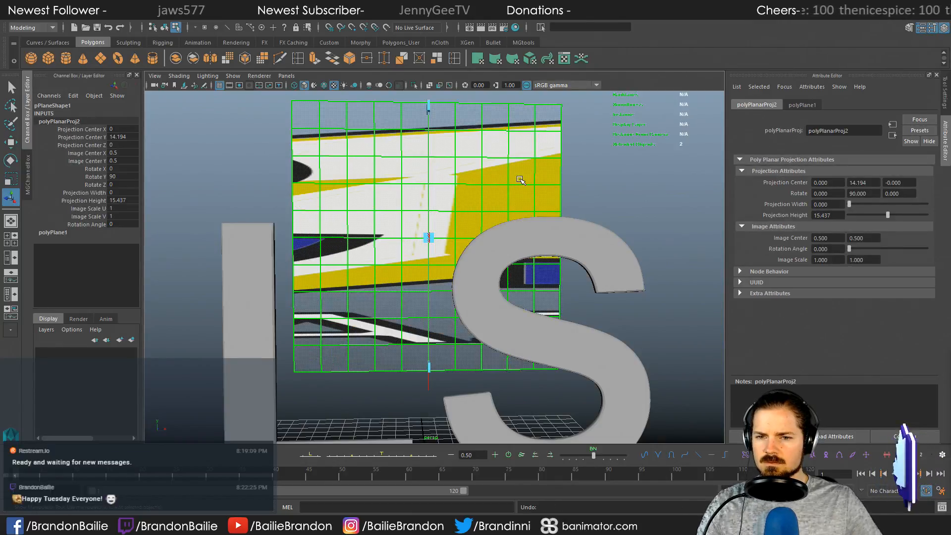
key(ctrl+z)
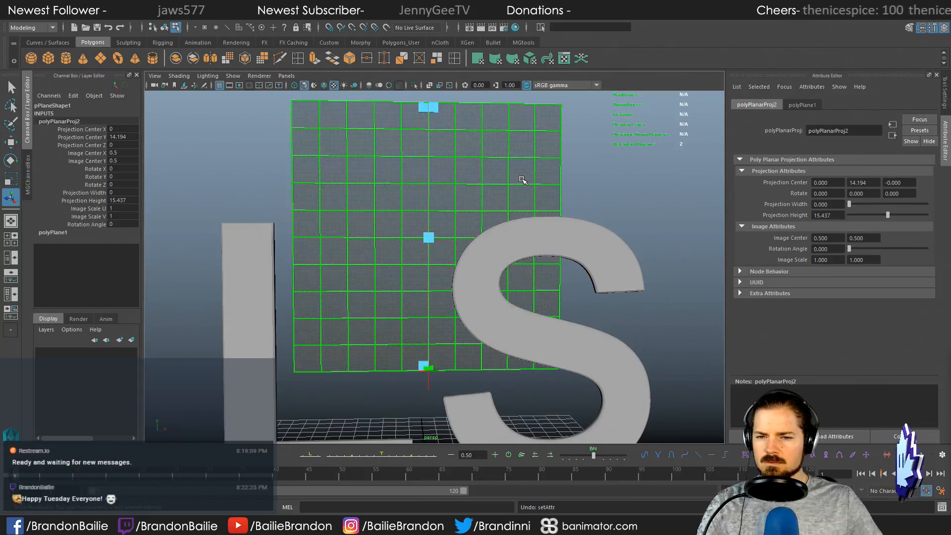
key(shift+z)
Step: In the front view with textures displayed, apply a camera-based UV projection to the badge plane and return to object selection
key(space)
key(space)
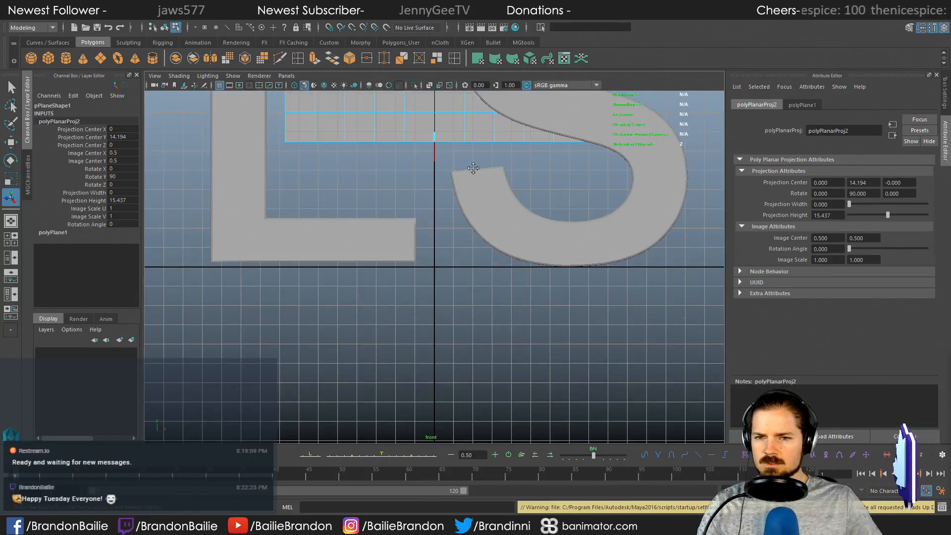
alt+middle_drag(473, 169, 410, 368)
key(6)
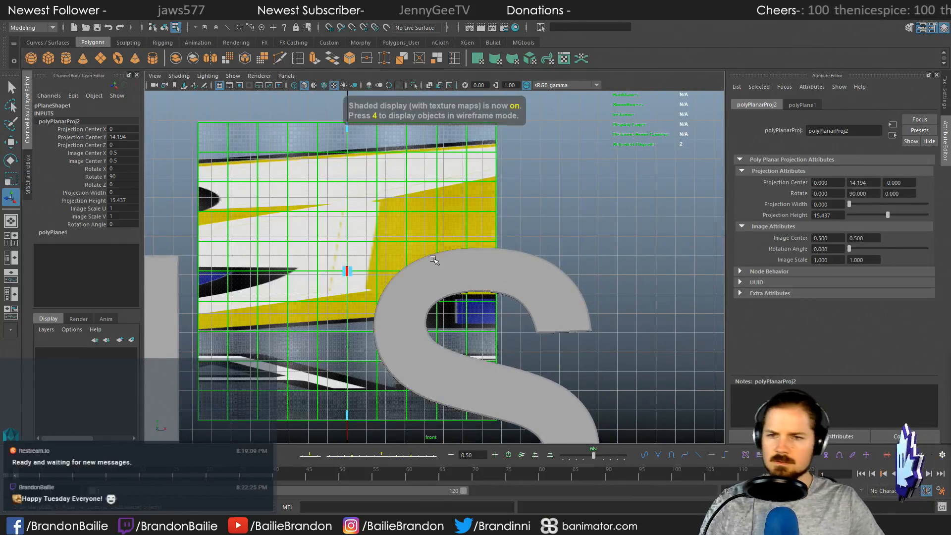
alt+middle_drag(434, 261, 497, 256)
click(382, 19)
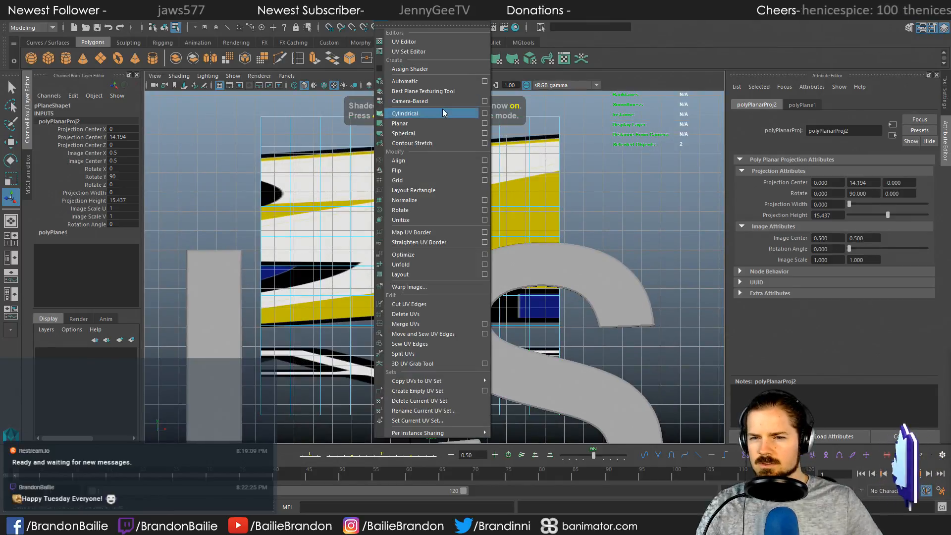
click(427, 91)
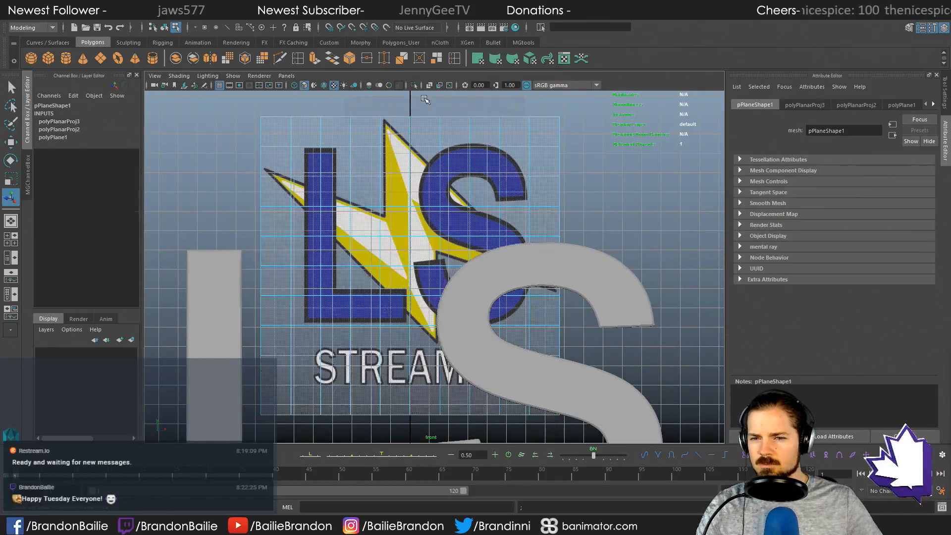
click(643, 196)
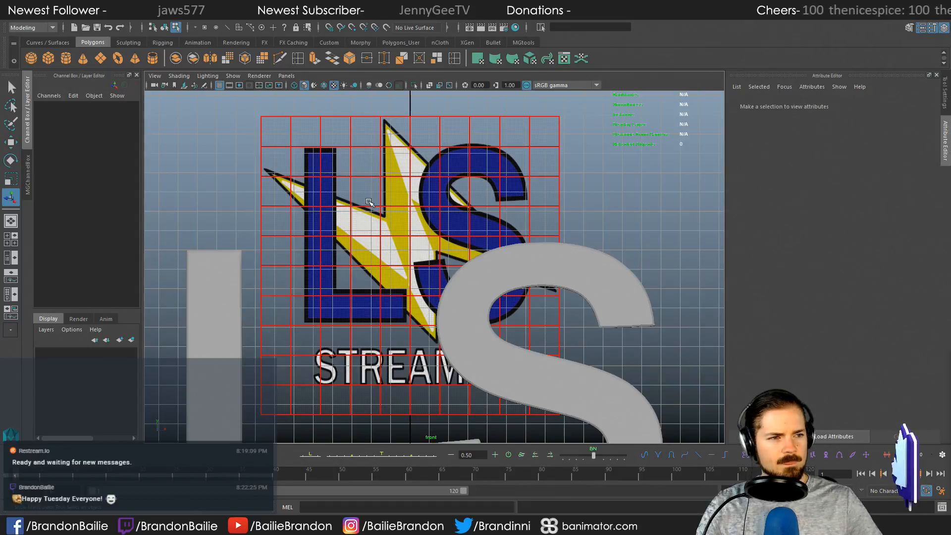
right_drag(393, 222, 498, 199)
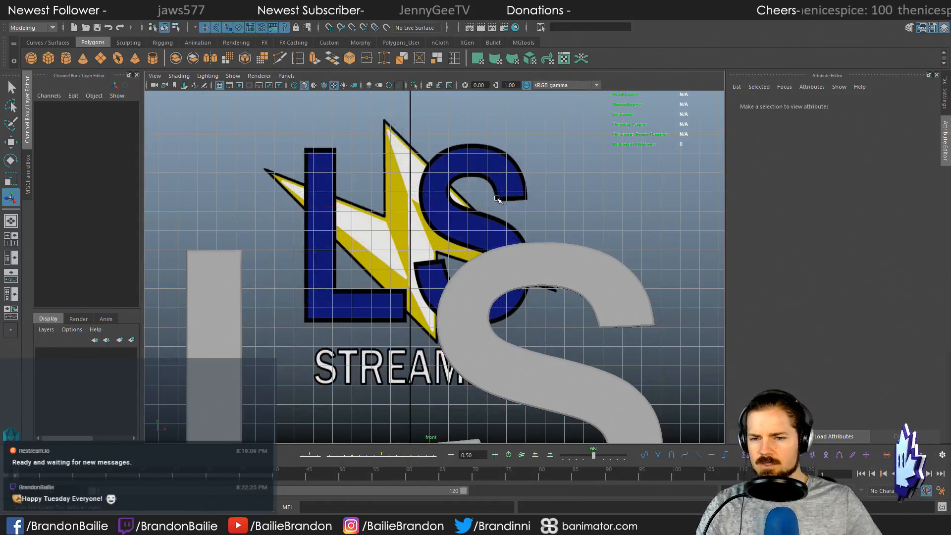
Step: Try to widen the badge image by scaling all of the plane's UVs horizontally in the UV Editor, and undo it
click(427, 208)
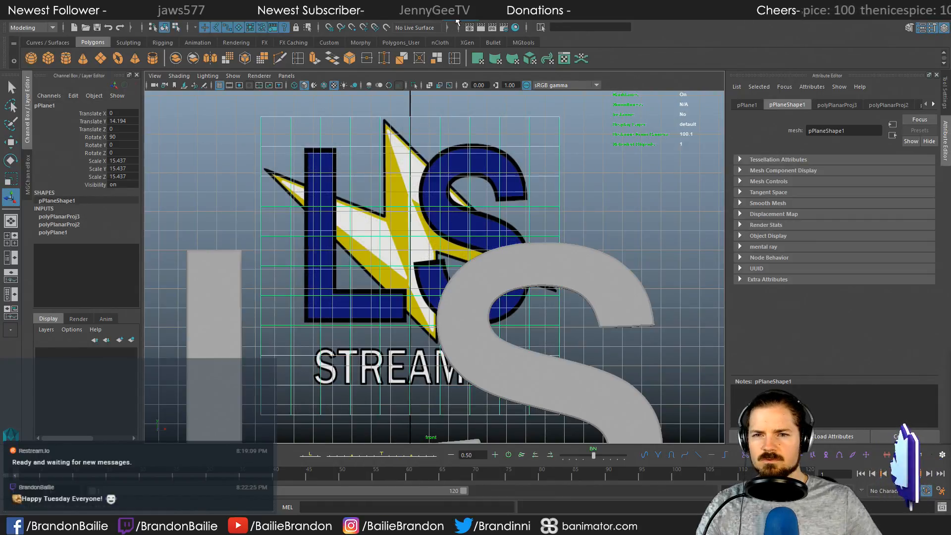
mouse_move(950, 117)
mouse_down()
mouse_move(632, 117)
mouse_move(950, 117)
mouse_up()
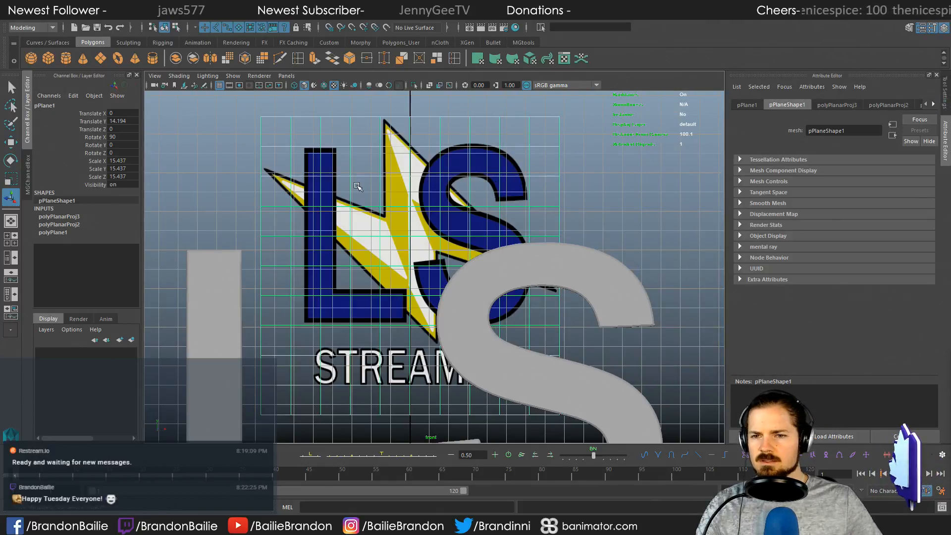
right_drag(359, 180, 400, 159)
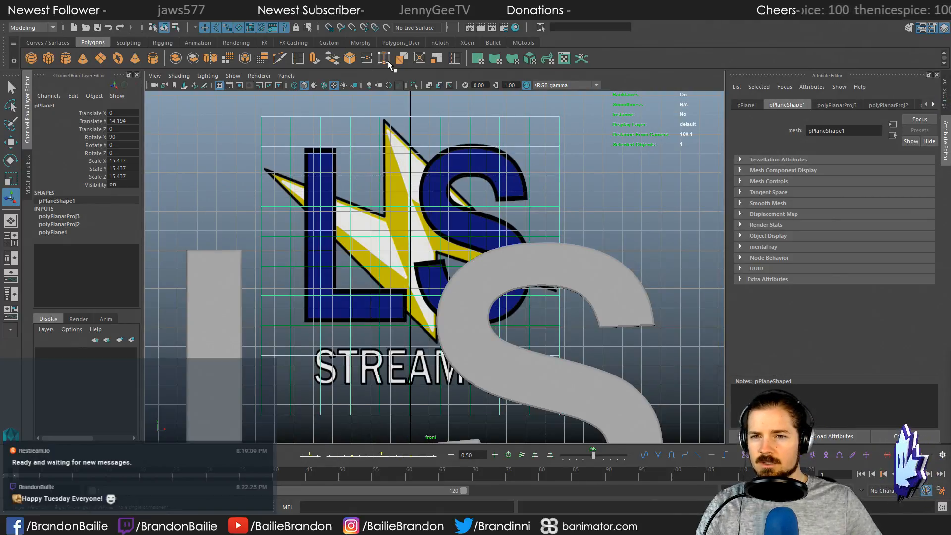
click(386, 19)
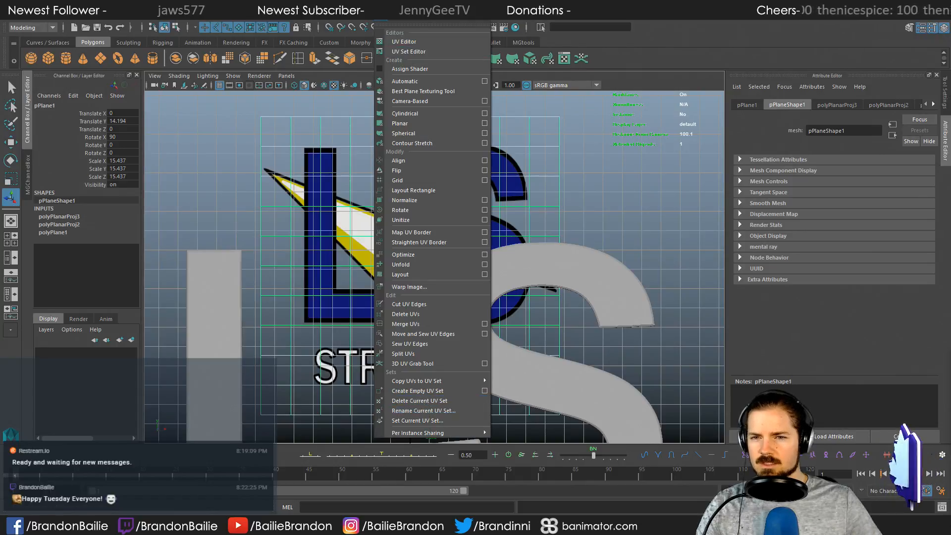
mouse_move(403, 20)
click(396, 40)
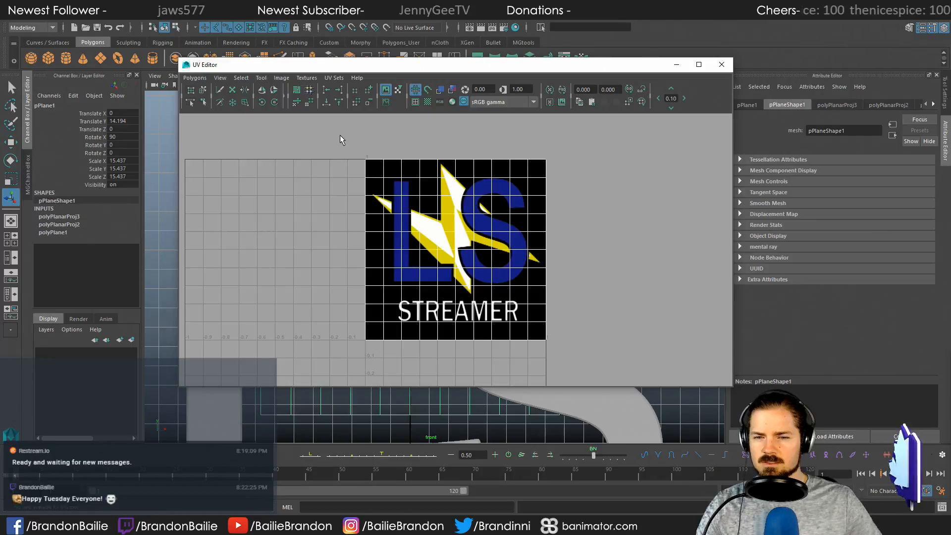
right_drag(414, 181, 447, 183)
drag(343, 129, 609, 384)
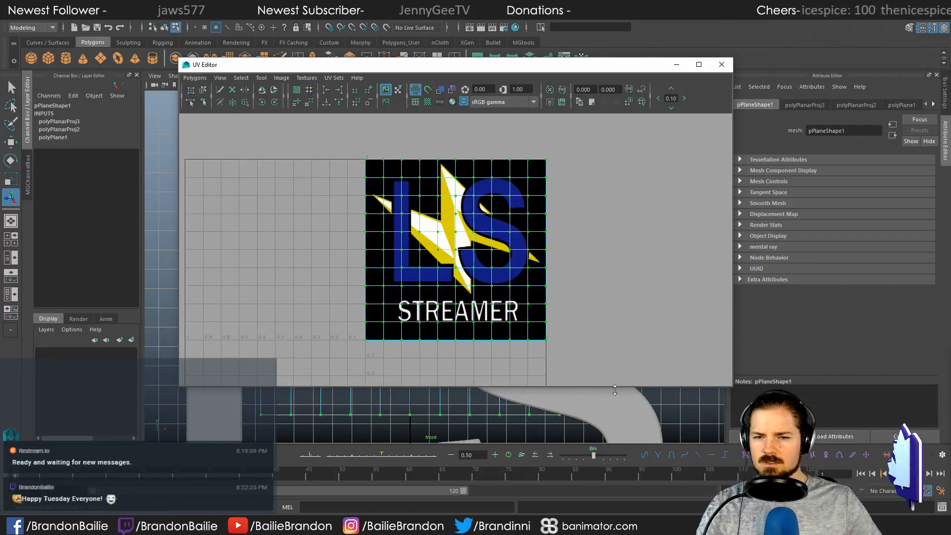
key(r)
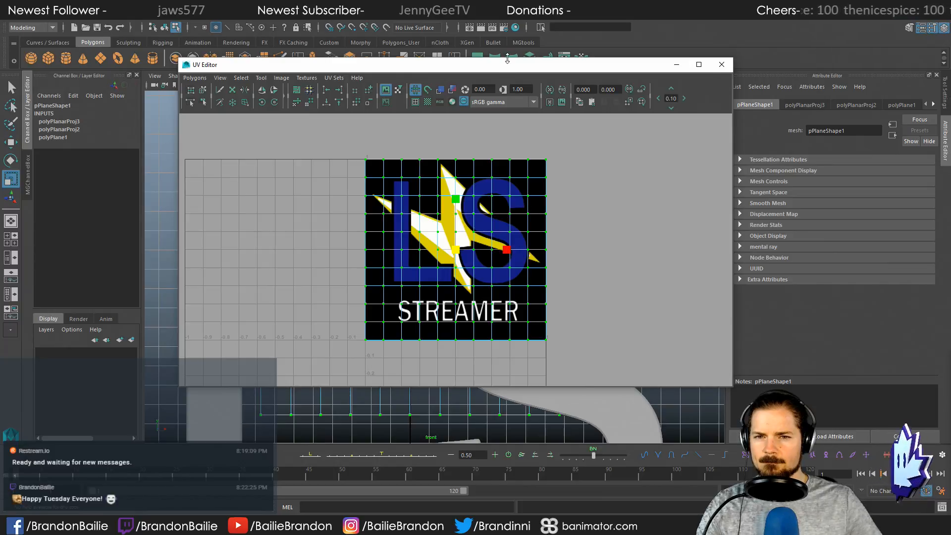
drag(508, 64, 950, 119)
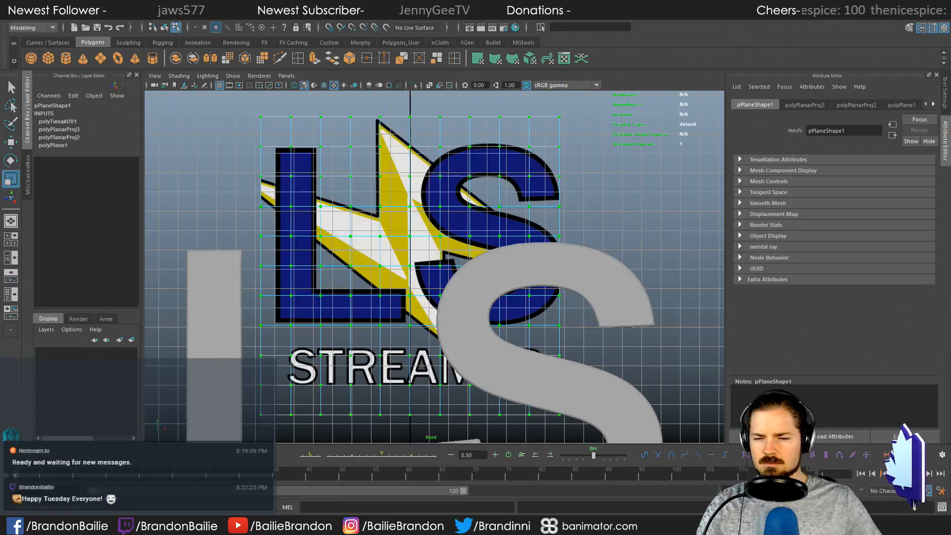
key(ctrl+z)
Step: Scale the badge plane in X to about 18.242, comparing its proportions with the LSStreamerBadgeOverlay.png image
right_drag(478, 183, 445, 166)
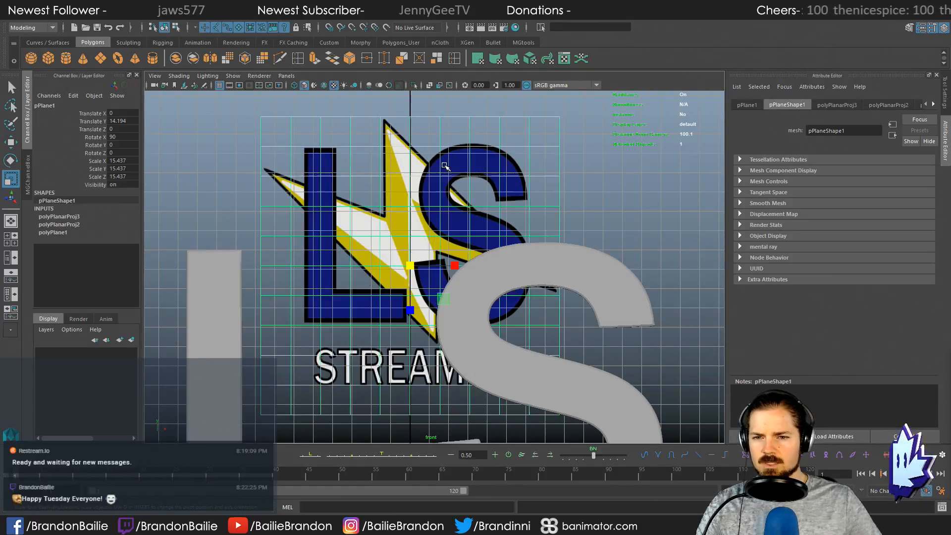
drag(454, 266, 464, 264)
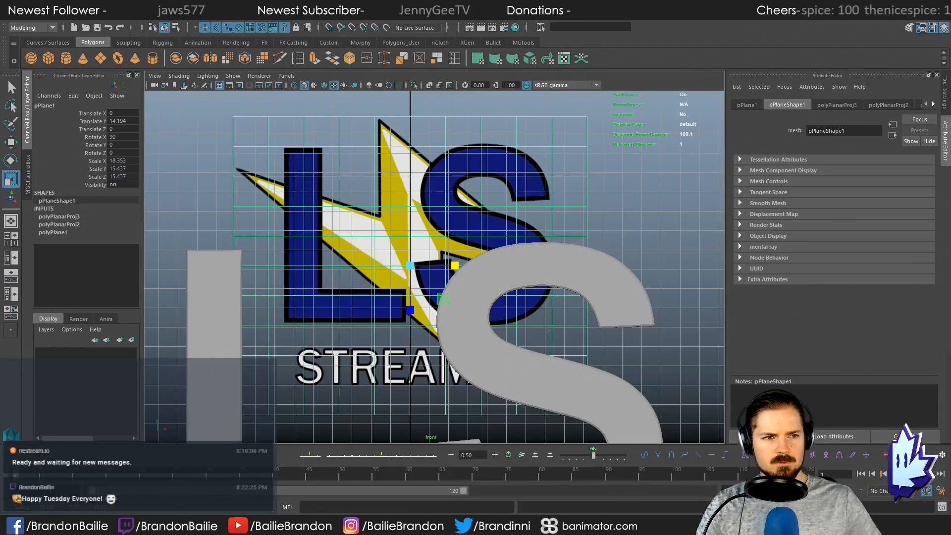
drag(950, 121, 714, 114)
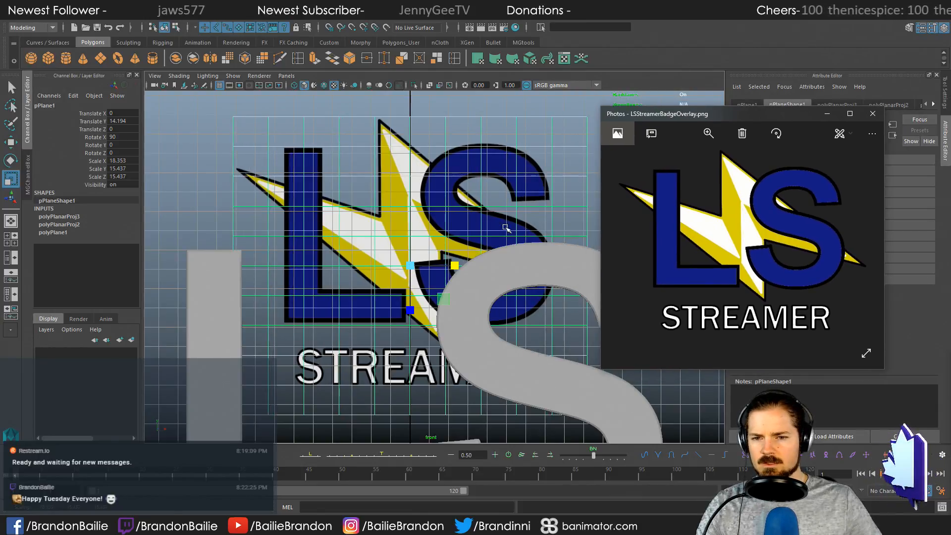
drag(453, 262, 458, 267)
key(alt+Tab)
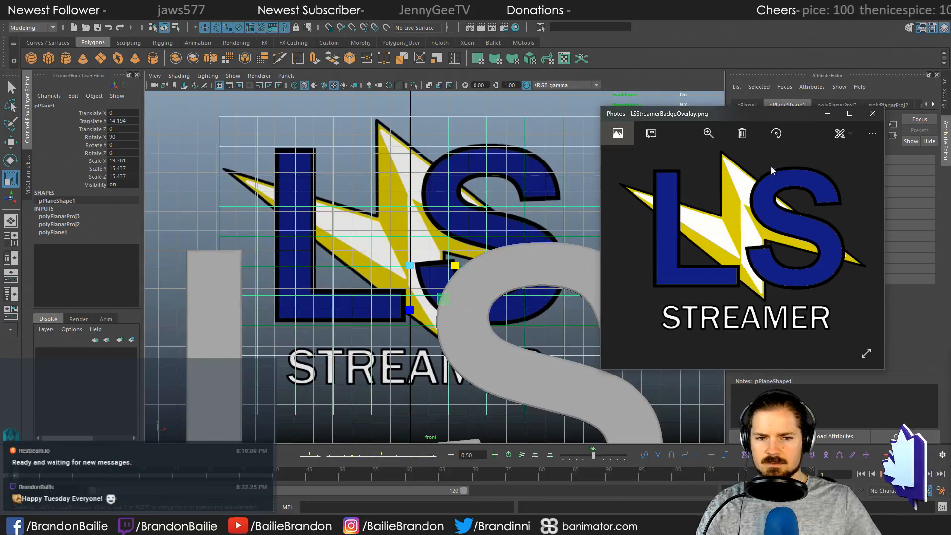
drag(711, 114, 741, 100)
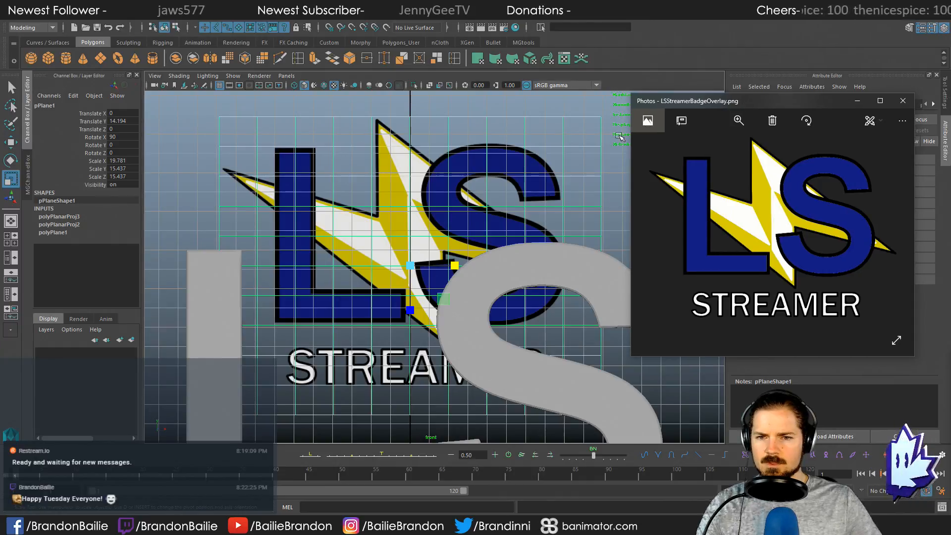
click(454, 266)
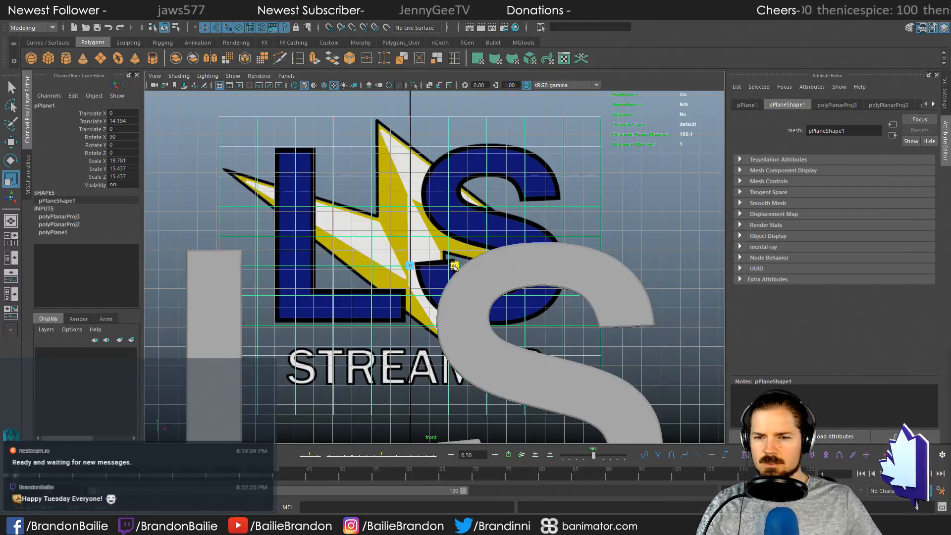
drag(453, 266, 434, 267)
key(alt+Tab)
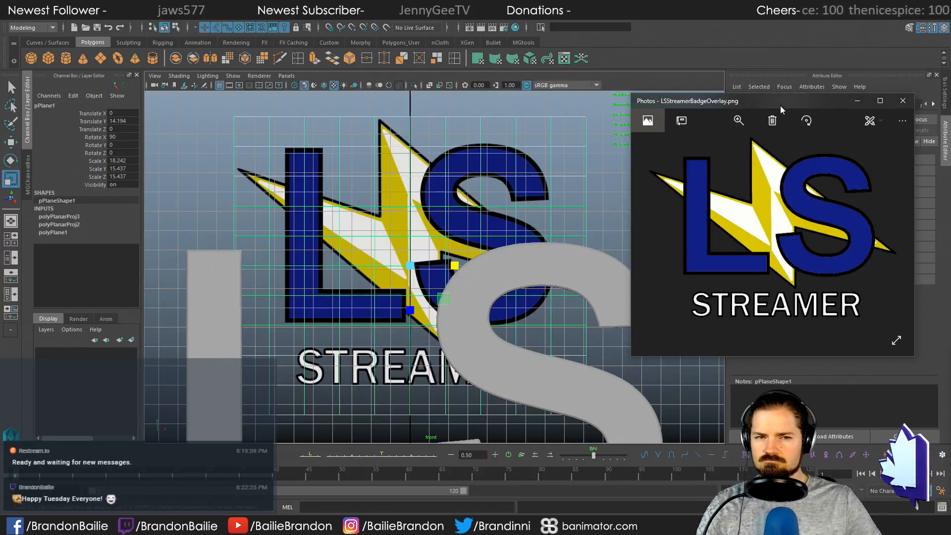
drag(781, 106, 737, 102)
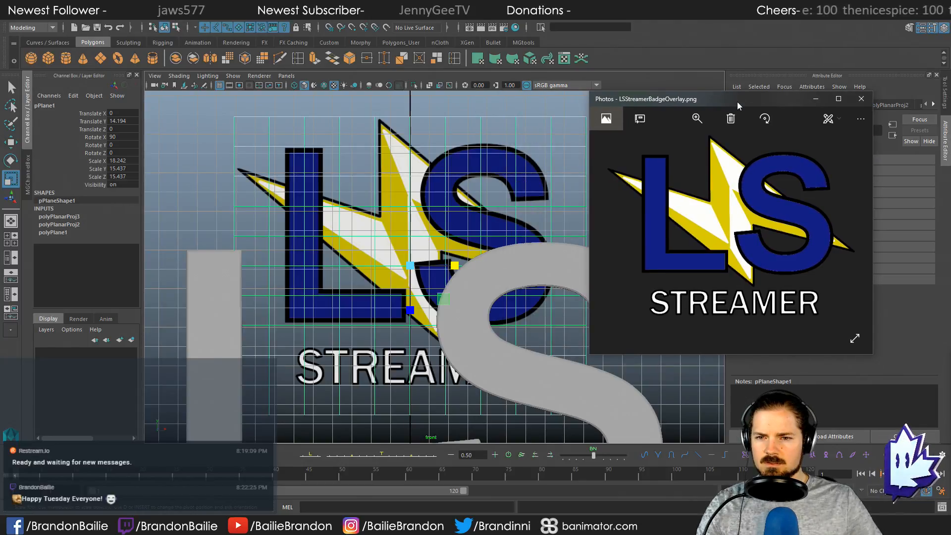
drag(737, 102, 950, 111)
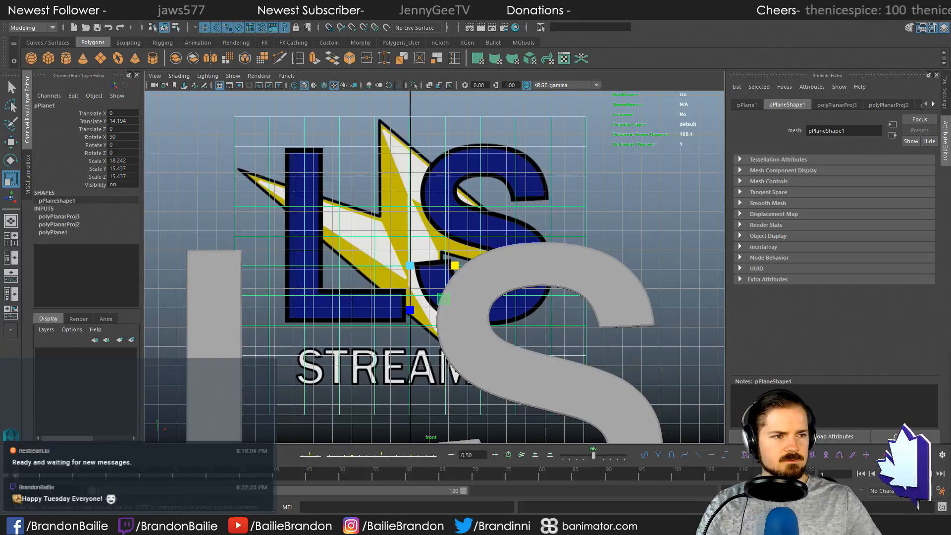
click(634, 198)
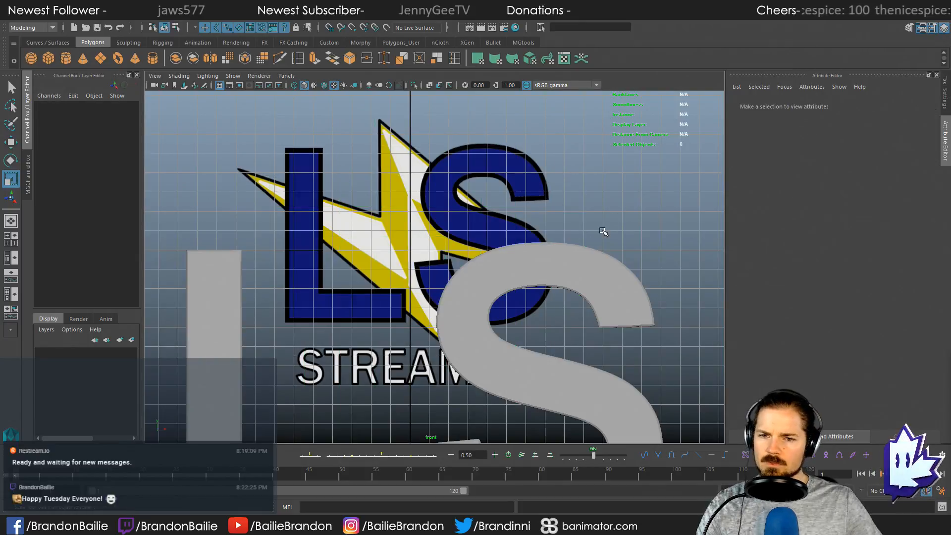
Step: Set the badge plane's Z rotation to -90 after trying the rotation freehand
click(435, 219)
key(e)
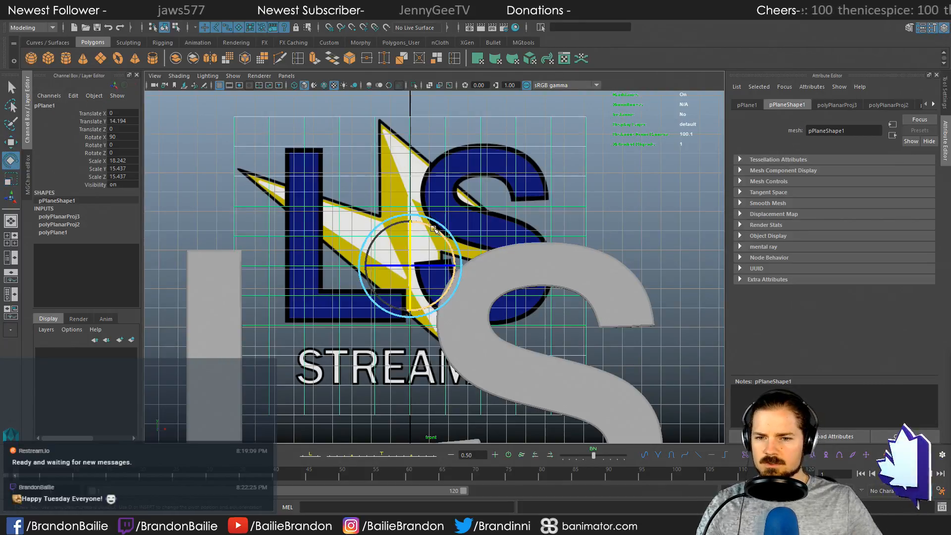
drag(435, 227, 448, 254)
key(ctrl+z)
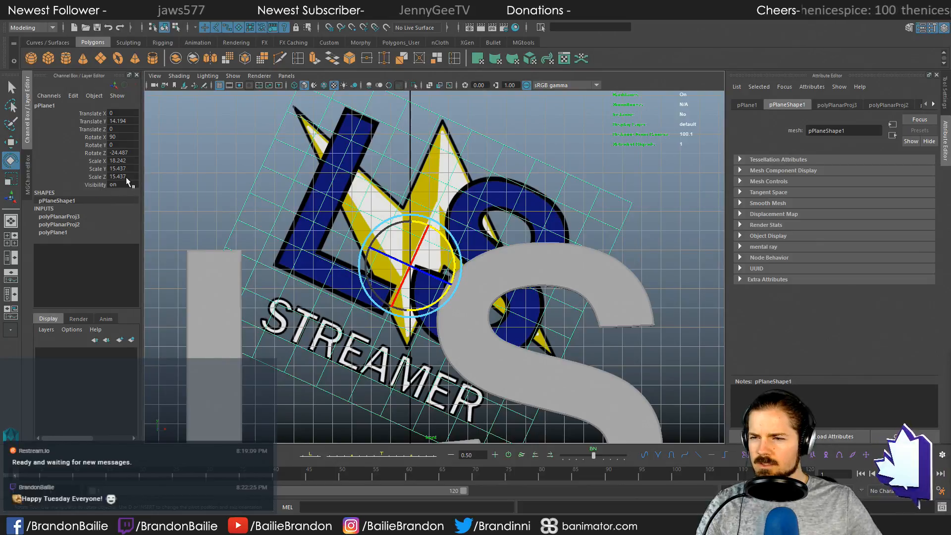
key(ctrl+z)
drag(434, 246, 443, 255)
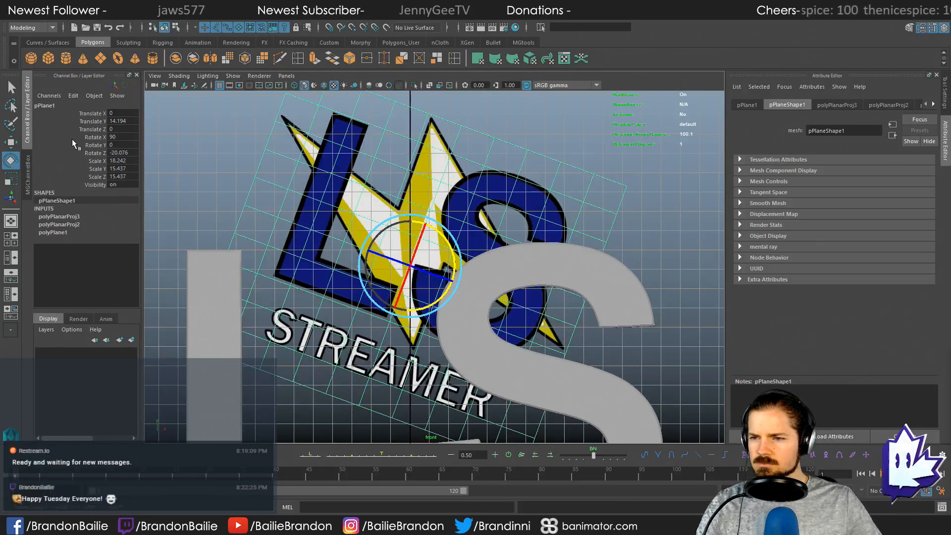
click(117, 151)
text(-90)
key(Return)
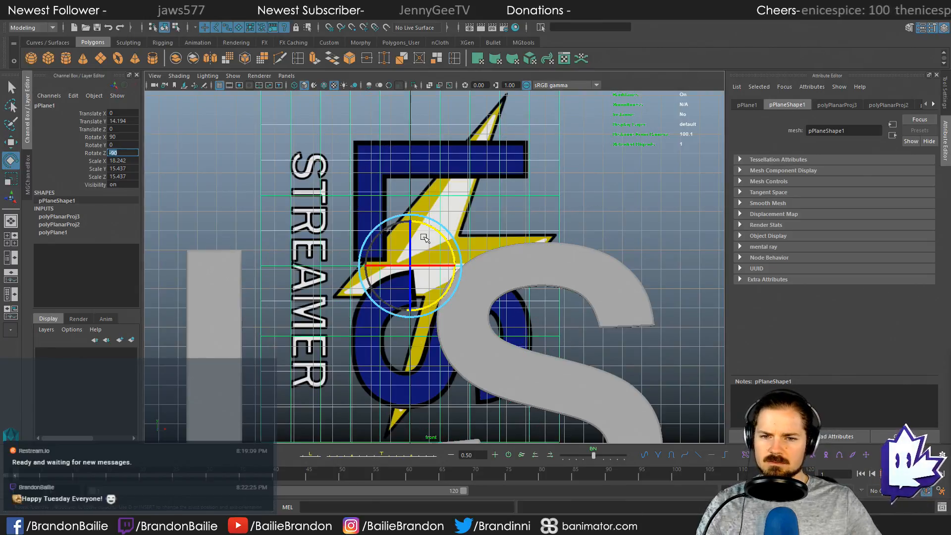
click(630, 177)
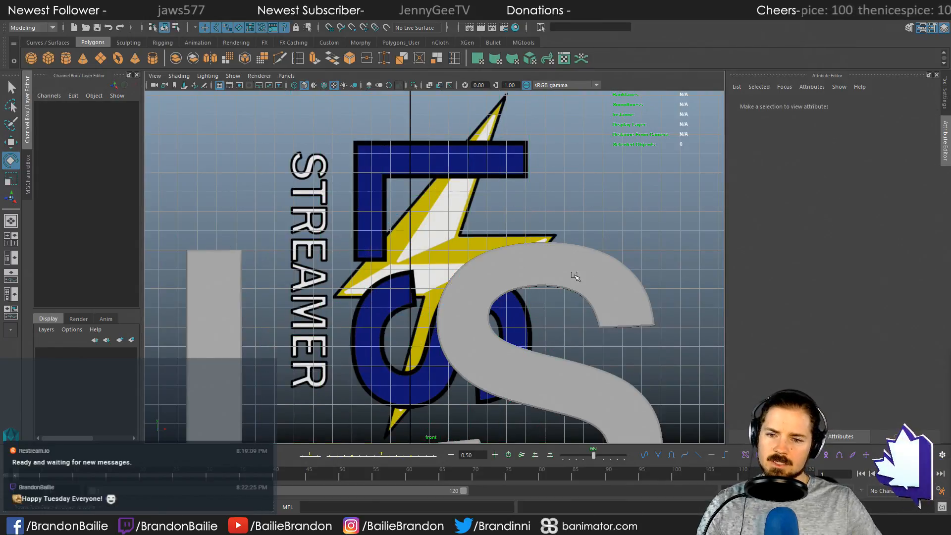
Step: Put the badge plane into a new display layer and set that layer to reference
alt+right_drag(575, 276, 391, 239)
mouse_move(391, 239)
alt+middle_down()
mouse_move(395, 153)
mouse_move(385, 228)
alt+middle_up()
click(395, 154)
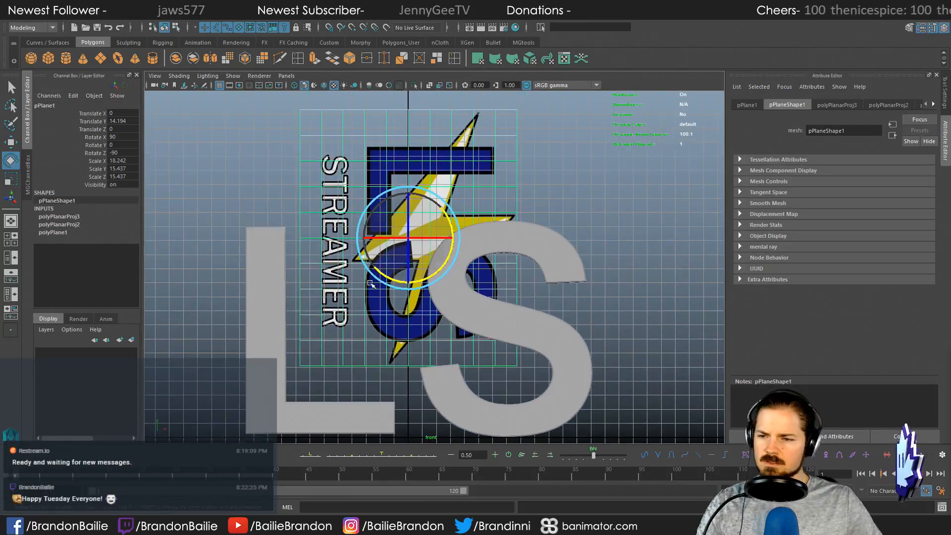
click(131, 340)
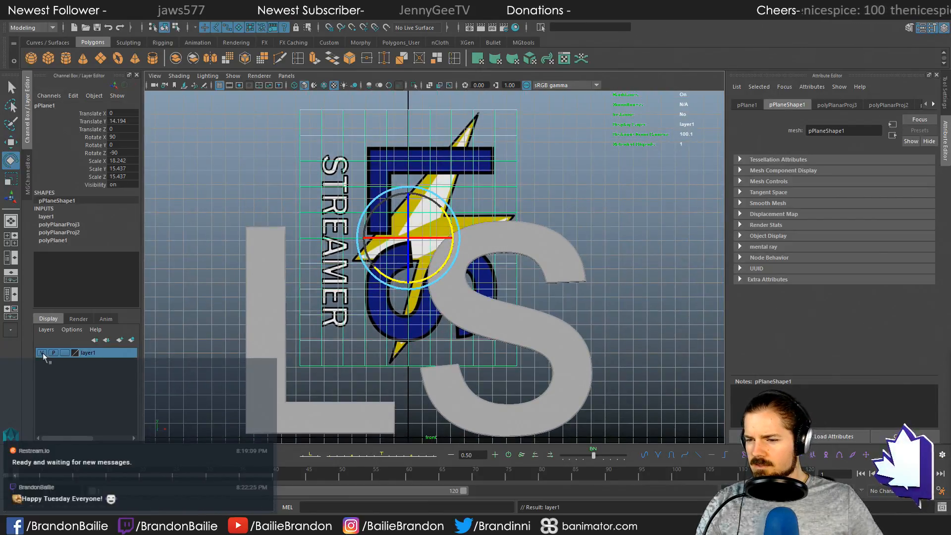
click(64, 352)
click(64, 352)
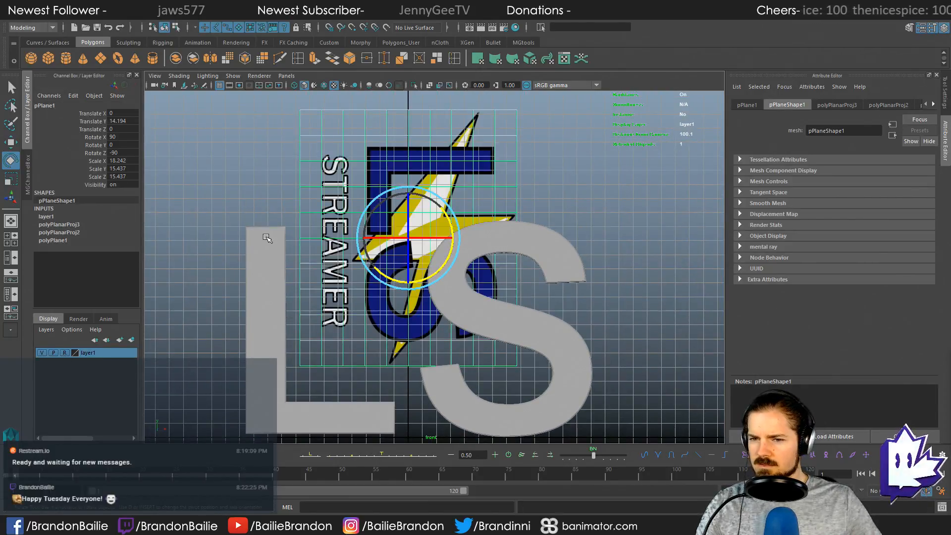
click(266, 238)
click(363, 131)
scroll(473, 249, down, 1)
click(434, 258)
click(375, 167)
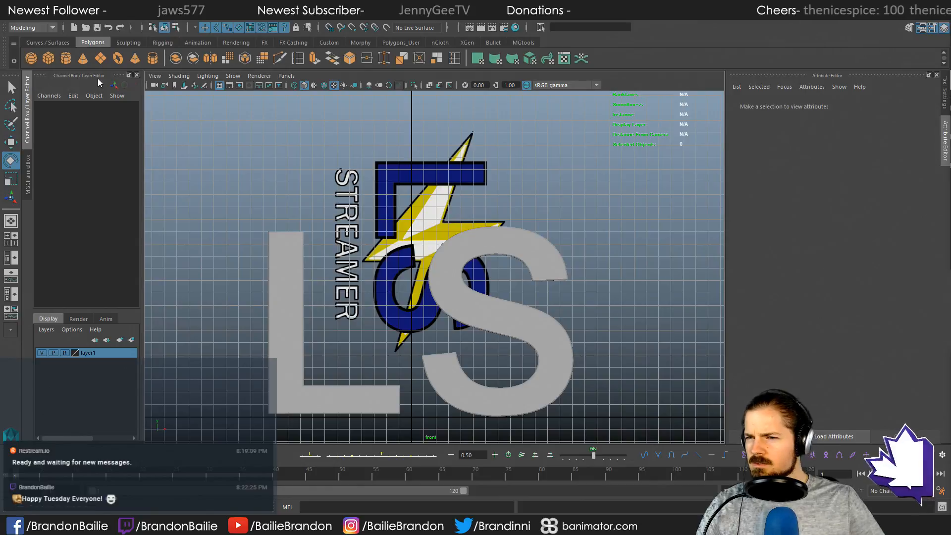
Step: Create a four-sided pyramid over the star artwork, scaled to about 4.55 with Y about 14.487, at about X -0.681, Y 17.706
click(135, 58)
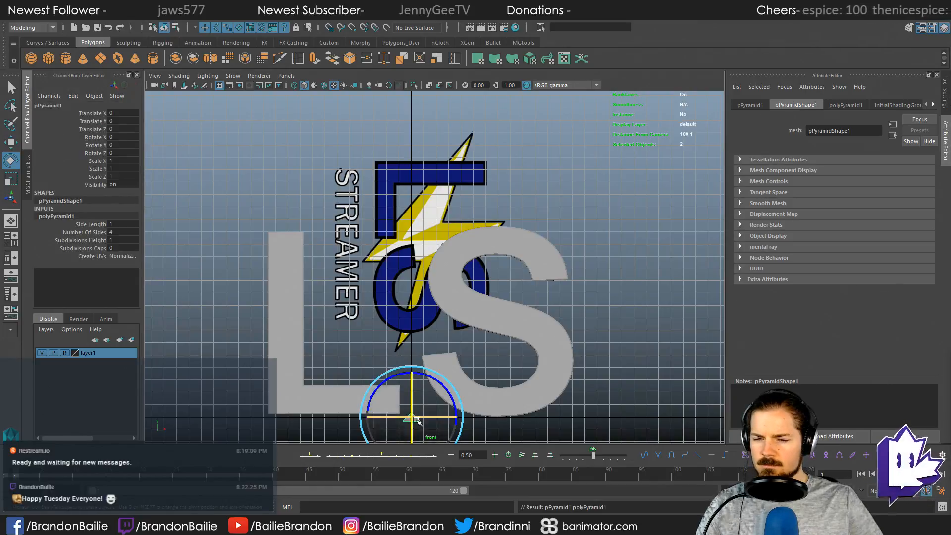
key(w)
drag(416, 414, 427, 246)
key(r)
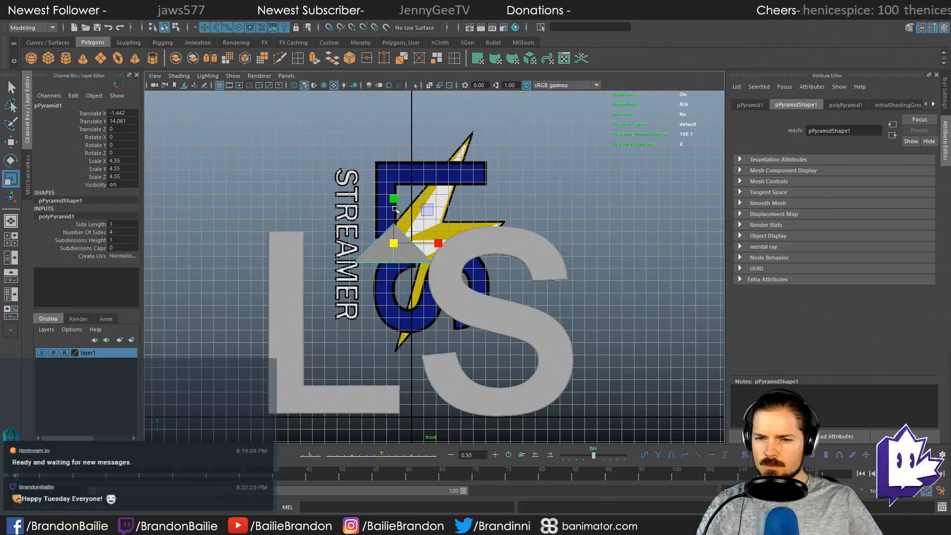
drag(396, 197, 403, 99)
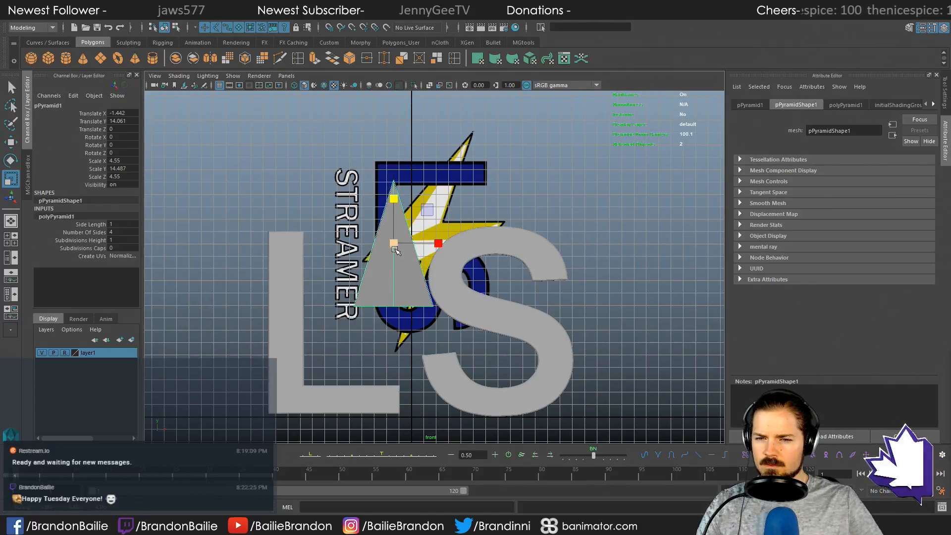
key(w)
drag(394, 243, 402, 198)
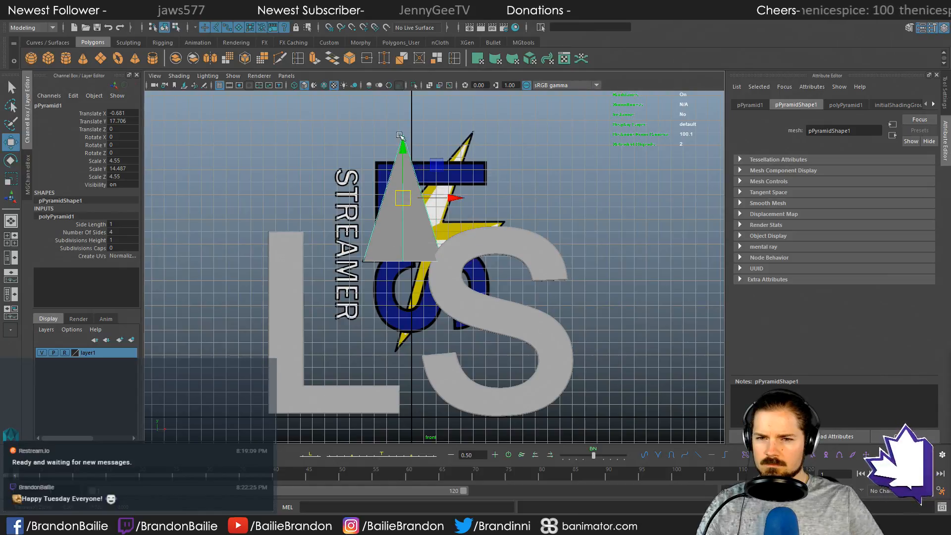
Step: Move the pyramid's apex vertex onto the tip of the star's upper spike
right_drag(406, 176, 379, 170)
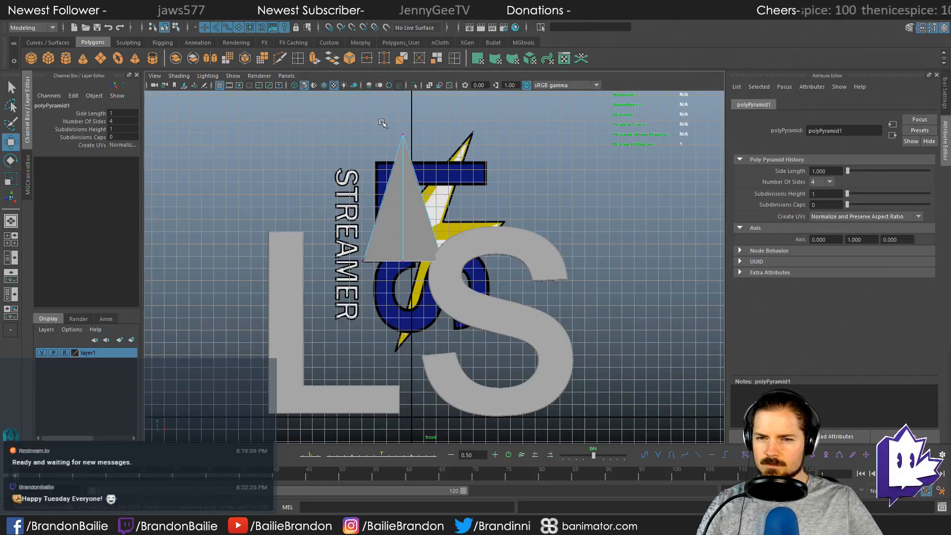
drag(380, 122, 523, 136)
drag(501, 106, 502, 103)
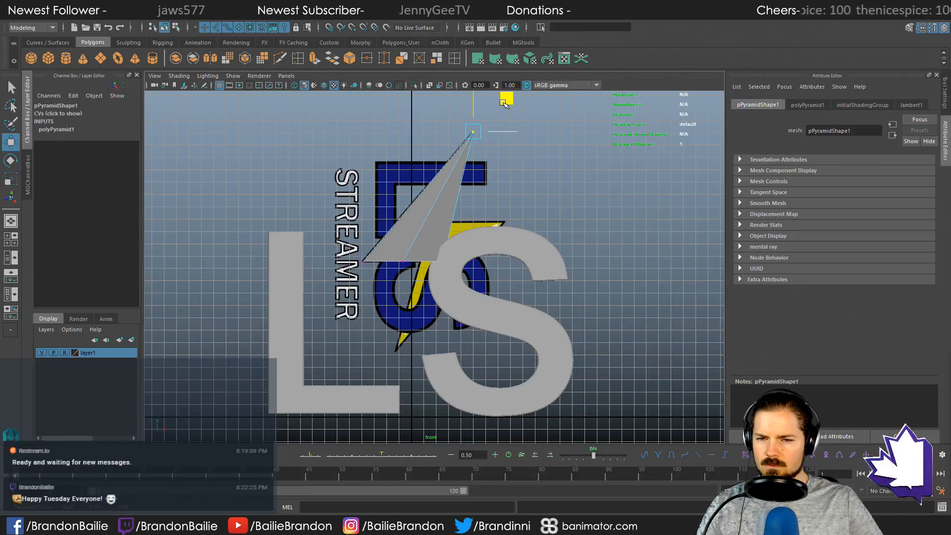
Step: See through the meshes and move the pyramid's right base vertex up to the star's inner corner beside the upper spike
key(q)
scroll(514, 221, up, 5)
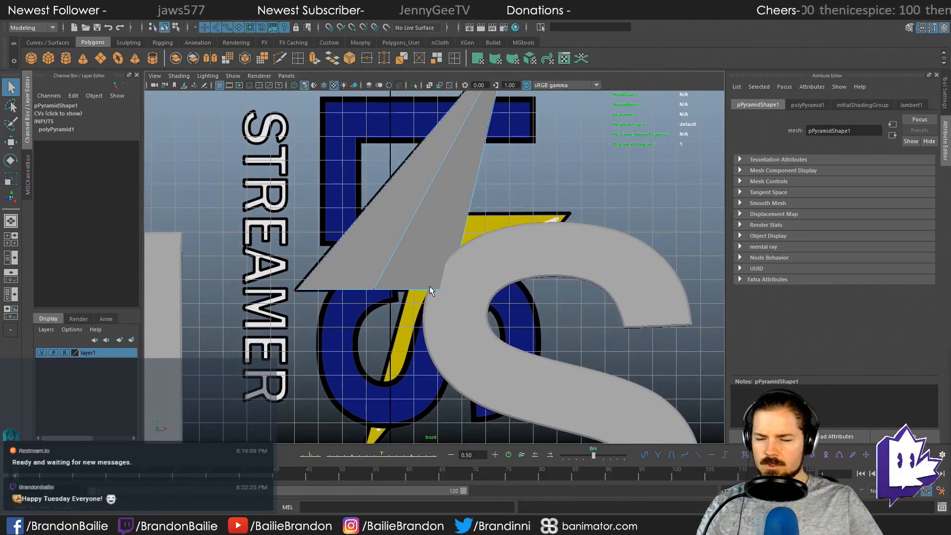
key(alt+x)
key(w)
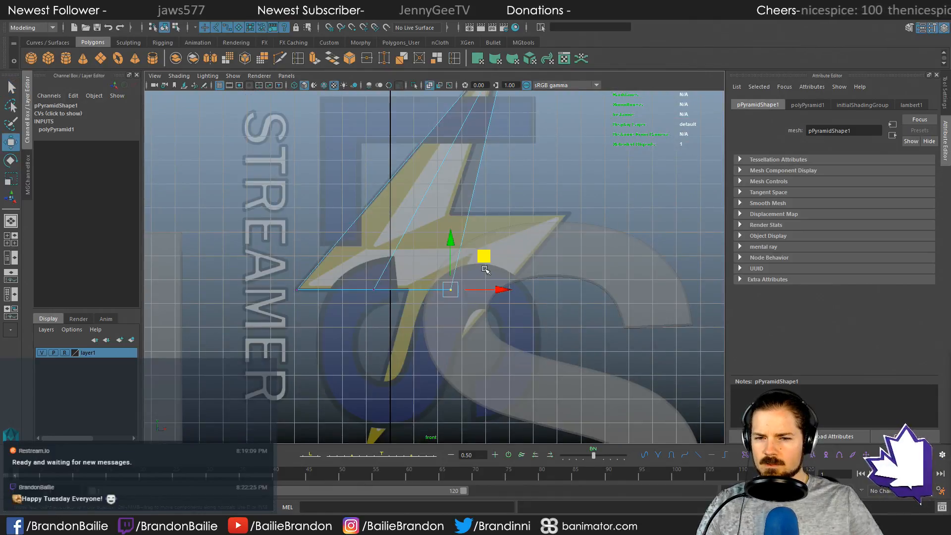
middle_drag(485, 270, 480, 195)
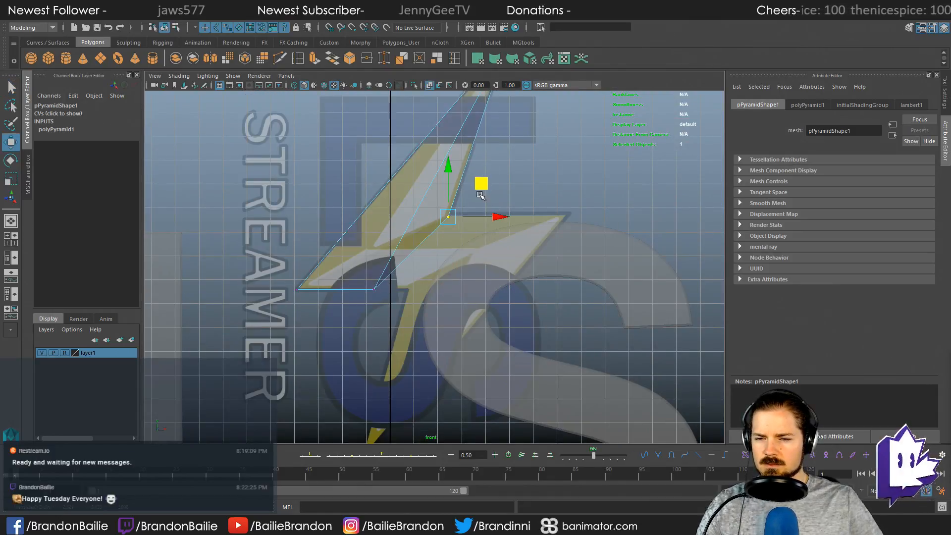
key(ctrl+z)
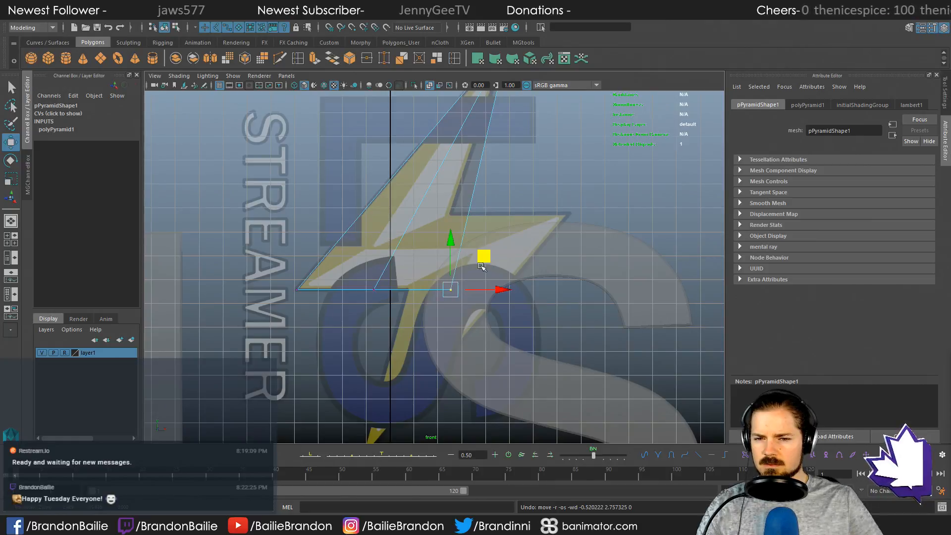
middle_drag(480, 266, 486, 195)
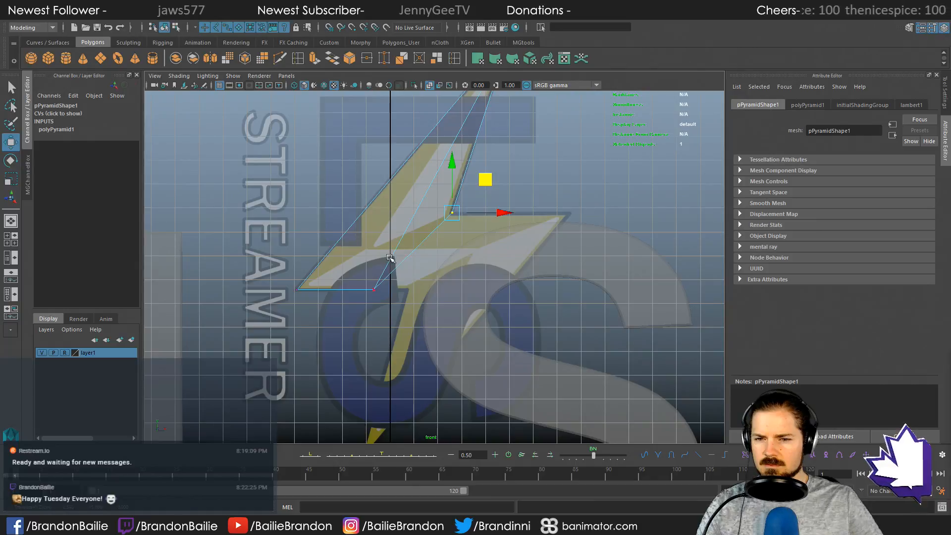
Step: Move the pyramid's middle base vertex onto the crease at the star's centre, where the upper and lower-left spikes meet
click(374, 289)
middle_drag(412, 263, 407, 223)
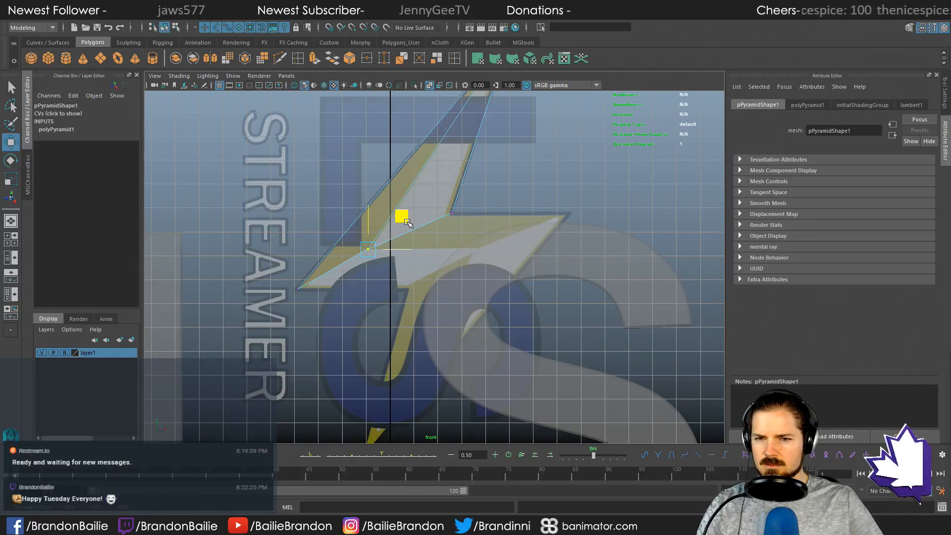
alt+middle_drag(306, 253, 304, 272)
alt+right_drag(304, 272, 457, 303)
alt+middle_drag(266, 267, 332, 285)
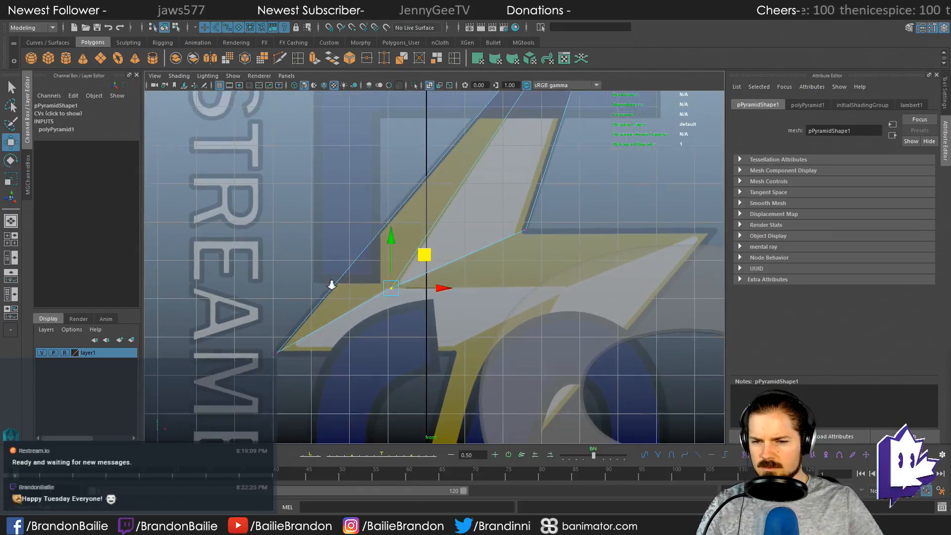
alt+right_drag(332, 286, 405, 289)
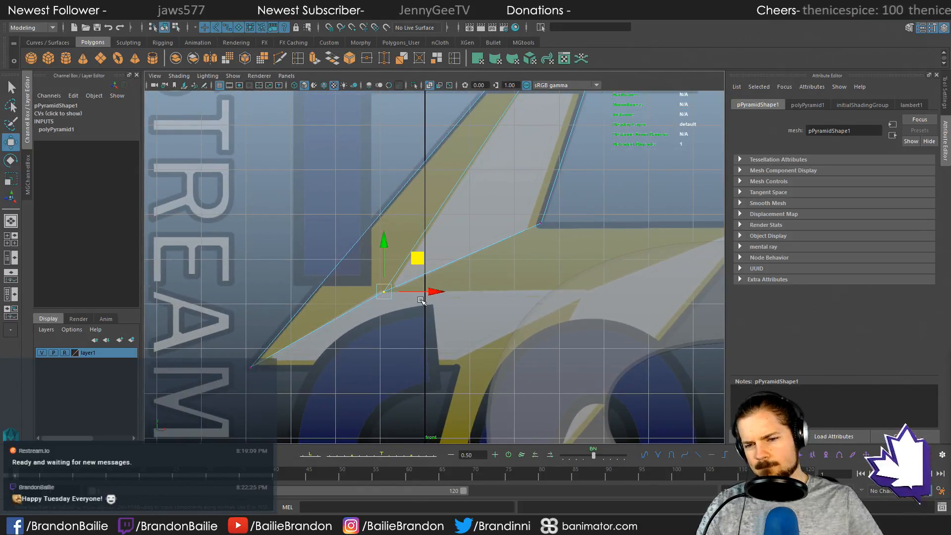
drag(421, 262, 425, 259)
Step: Try scaling the pyramid's base vertices along X and Y
key(q)
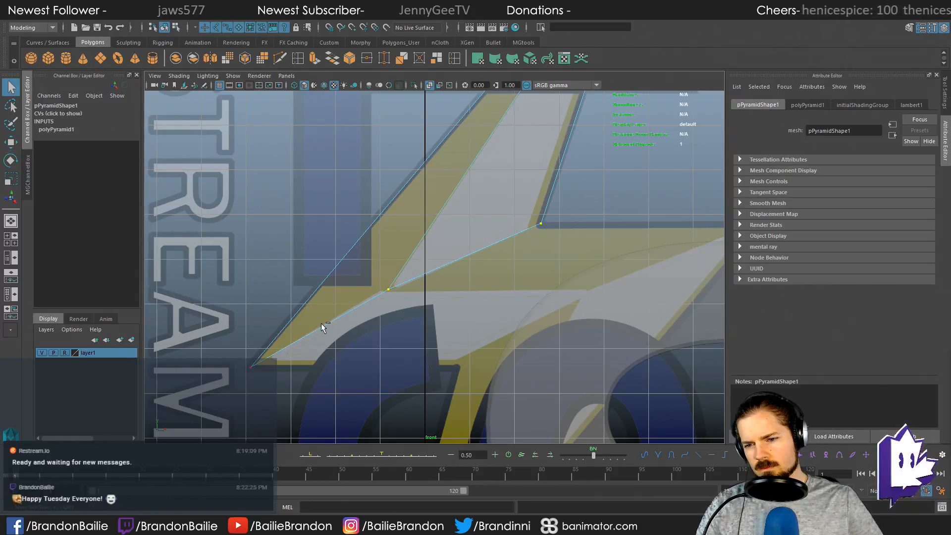
key(r)
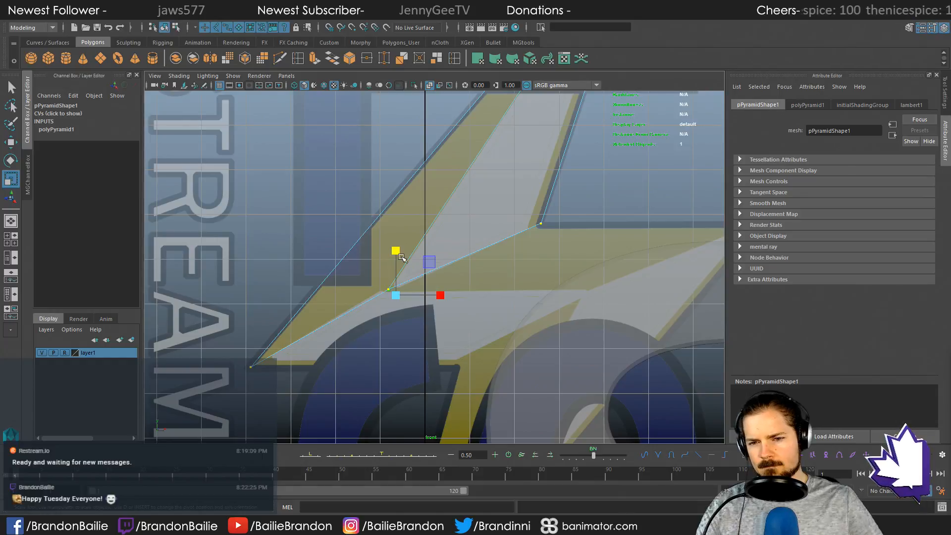
mouse_move(444, 294)
mouse_down()
mouse_move(419, 295)
mouse_move(443, 295)
mouse_up()
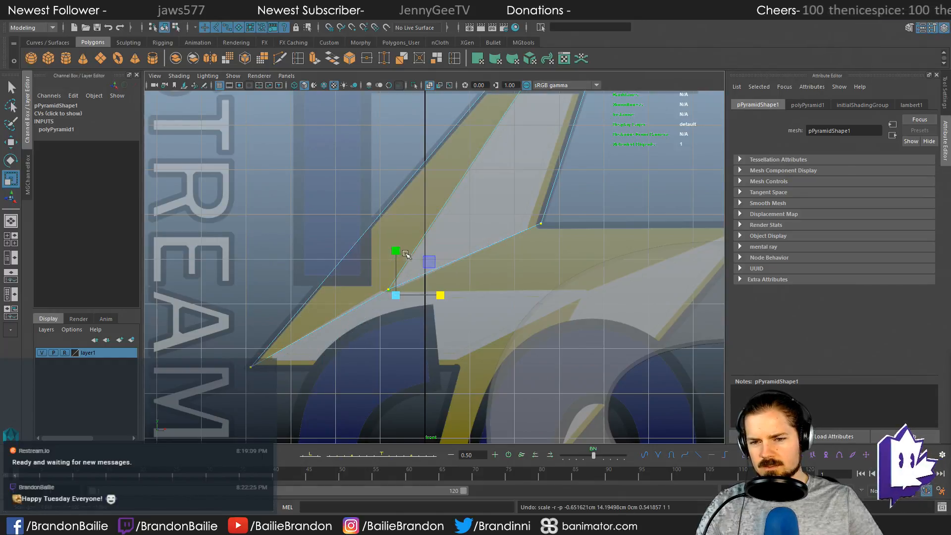
drag(395, 250, 396, 268)
key(ctrl+z)
key(q)
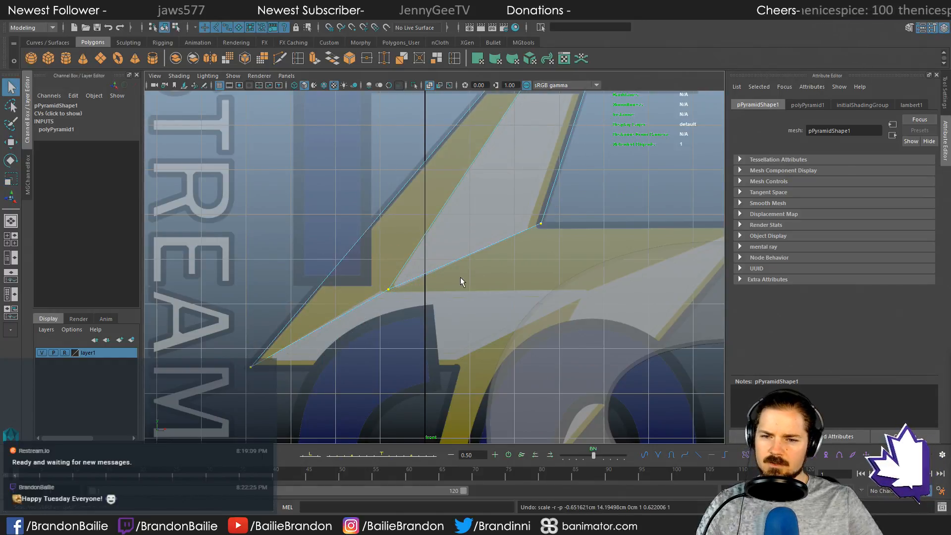
Step: Shift the base vertex at the star's inner corner slightly along X towards the yellow edge of the upper spike
click(480, 289)
click(553, 210)
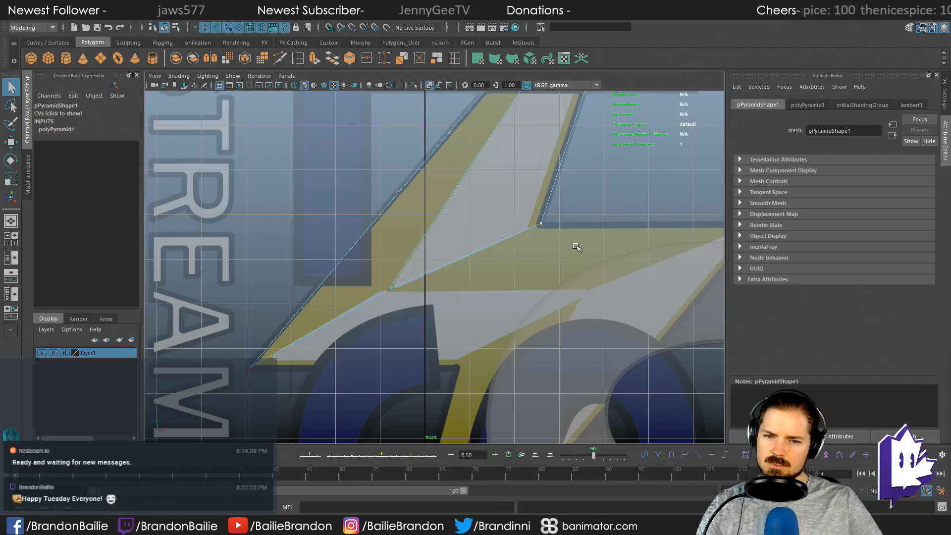
key(w)
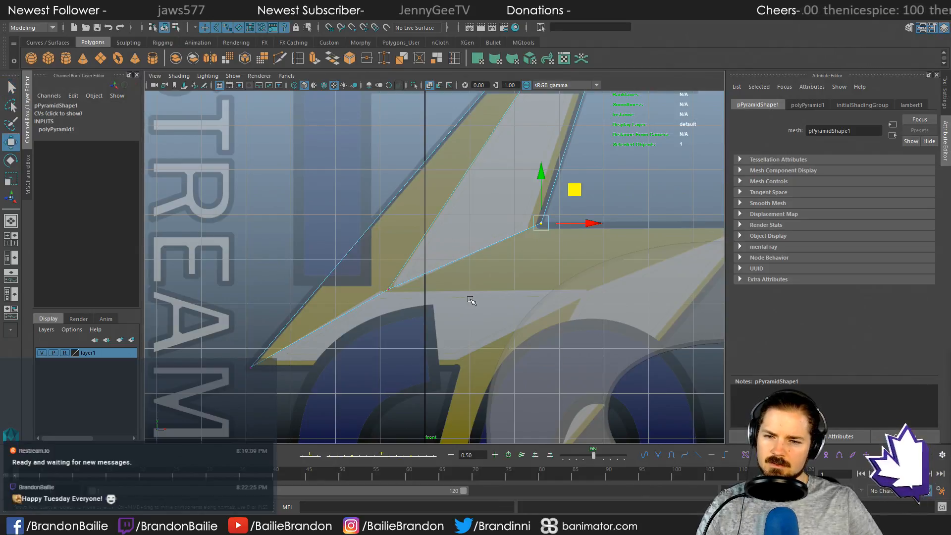
click(388, 289)
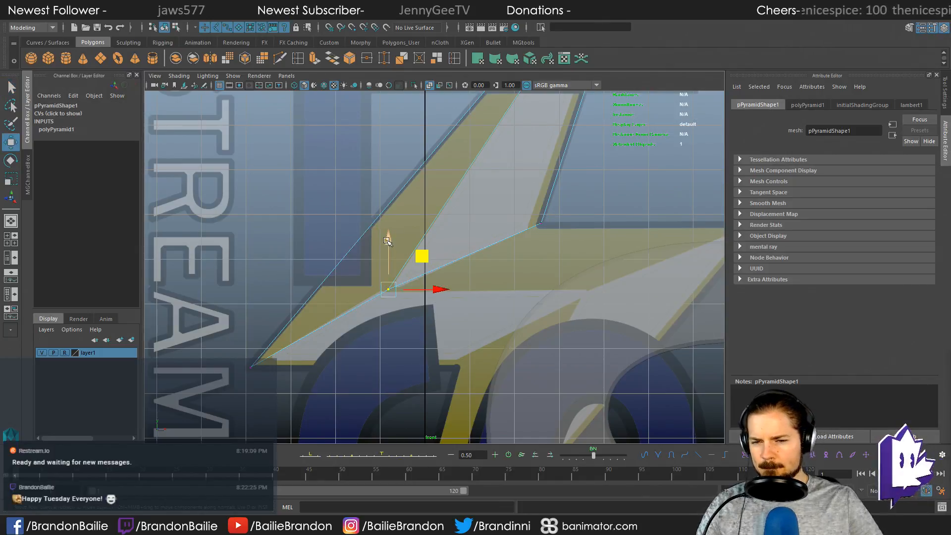
drag(539, 211, 563, 235)
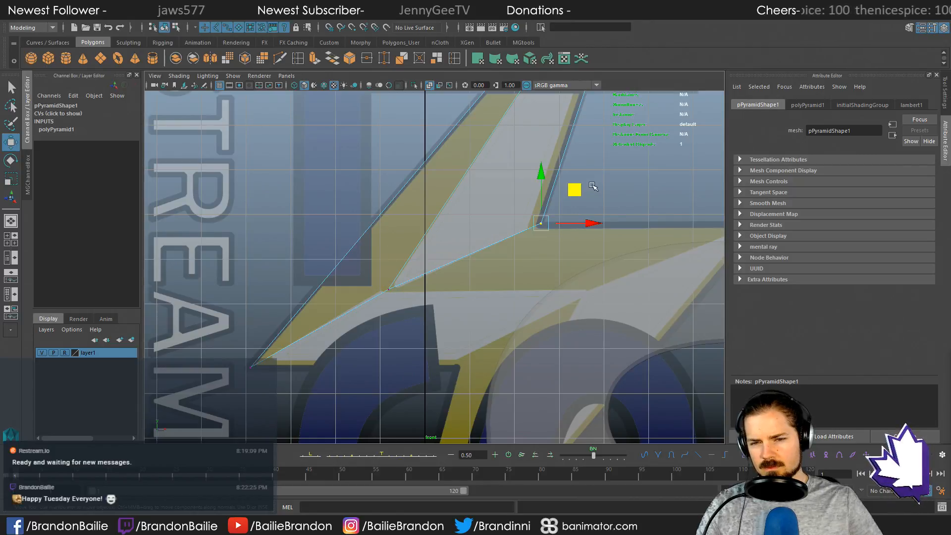
alt+middle_drag(593, 186, 539, 258)
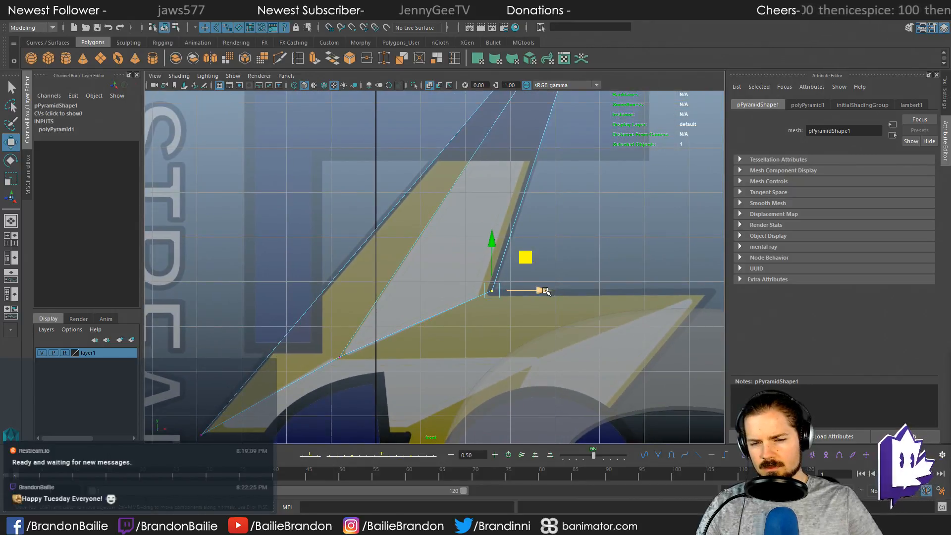
drag(546, 291, 540, 291)
Step: Move the apex vertex down inside the dark outline, onto the yellow tip of the upper spike
alt+middle_drag(590, 201, 518, 363)
scroll(658, 176, up, 4)
alt+middle_drag(661, 110, 524, 280)
drag(472, 198, 456, 227)
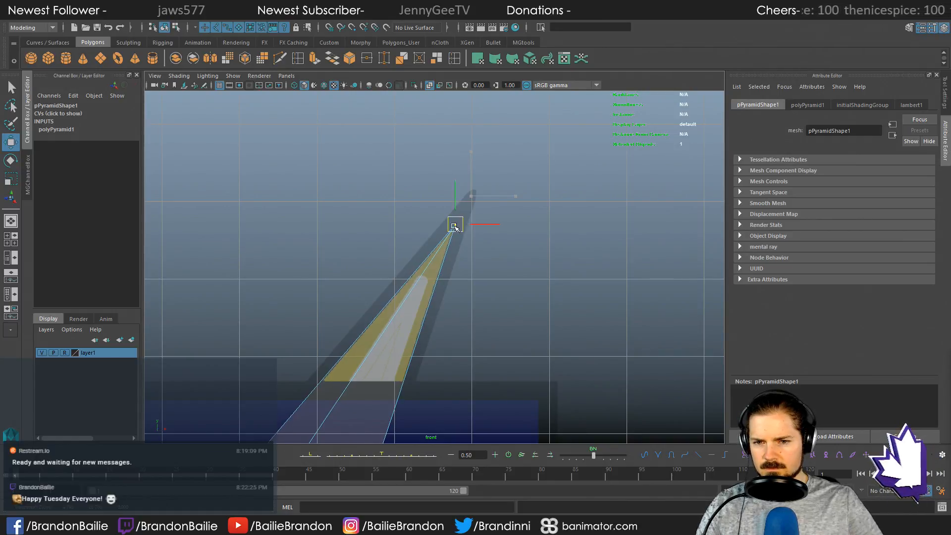
drag(455, 226, 454, 226)
Step: Fine-tune the star-centre vertex and the inner-corner vertex so both sit on the artwork's yellow and white edges
scroll(455, 225, up, 10)
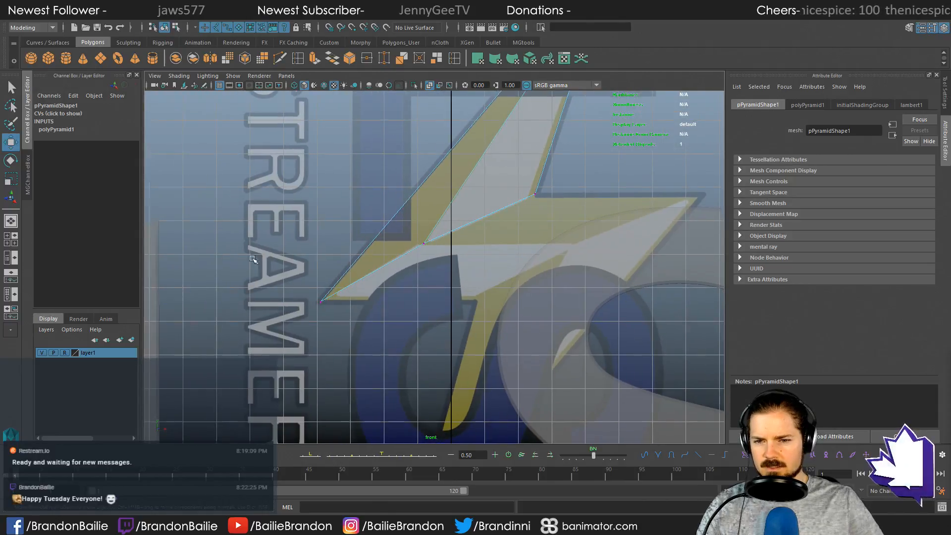
alt+right_drag(251, 256, 416, 247)
alt+middle_drag(415, 247, 423, 270)
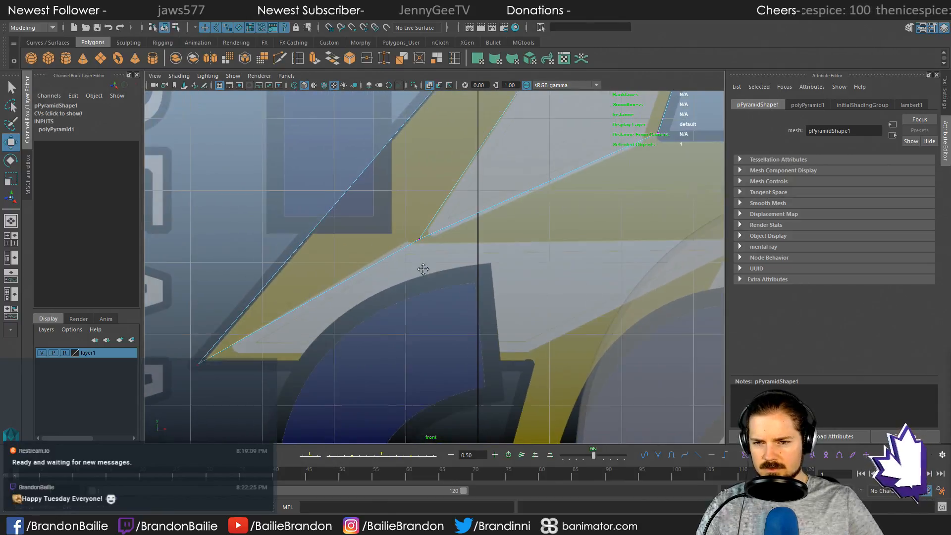
drag(396, 227, 425, 244)
key(q)
key(w)
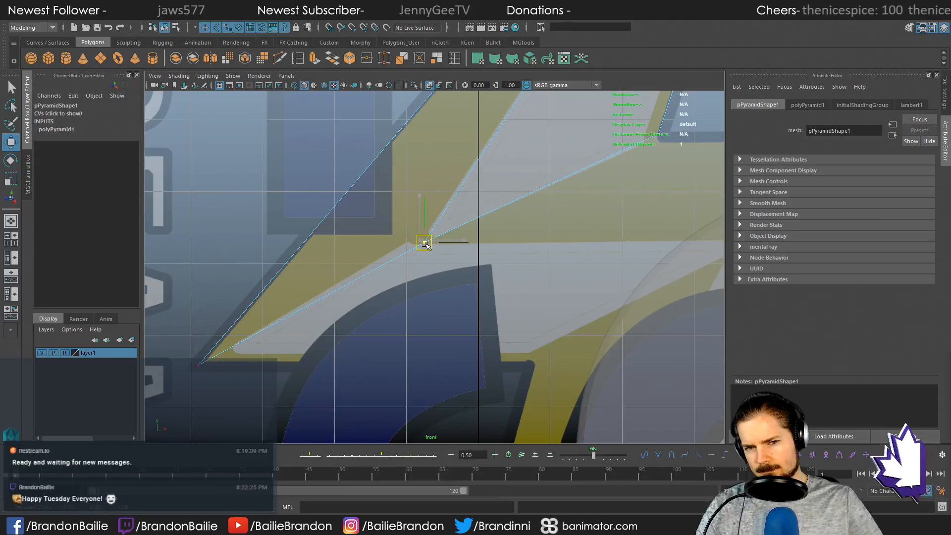
alt+middle_drag(636, 197, 553, 210)
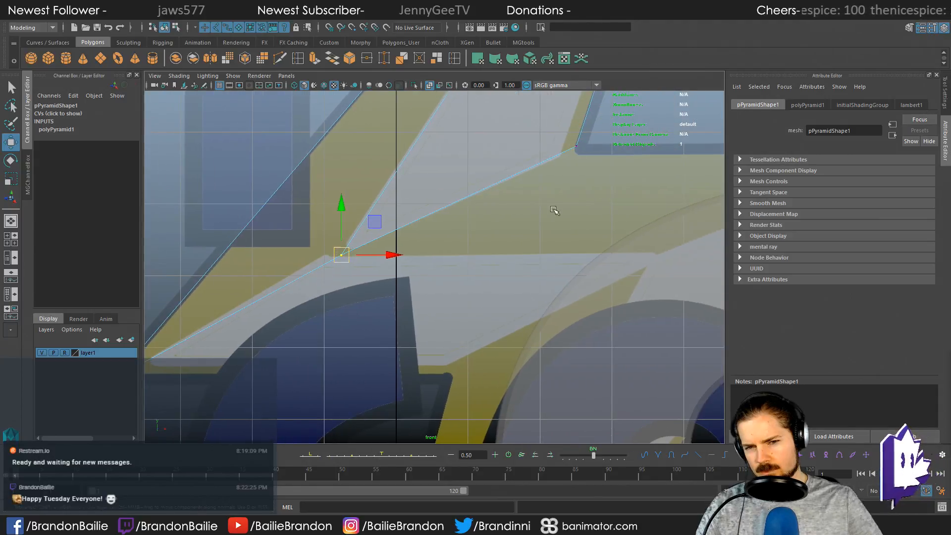
click(575, 145)
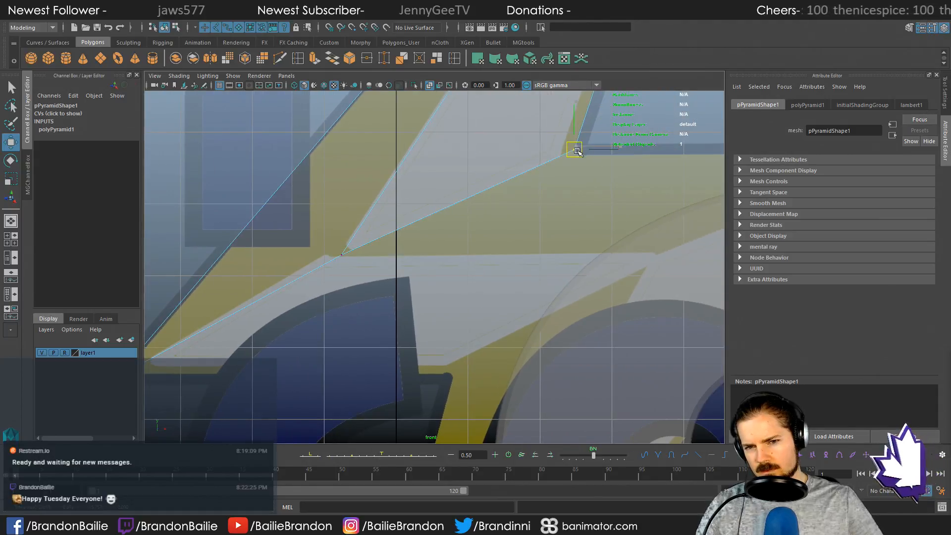
Step: Move the far-left base vertex inside the dark outline, onto the yellow tip of the lower-left spike
key(q)
alt+middle_drag(312, 248, 368, 235)
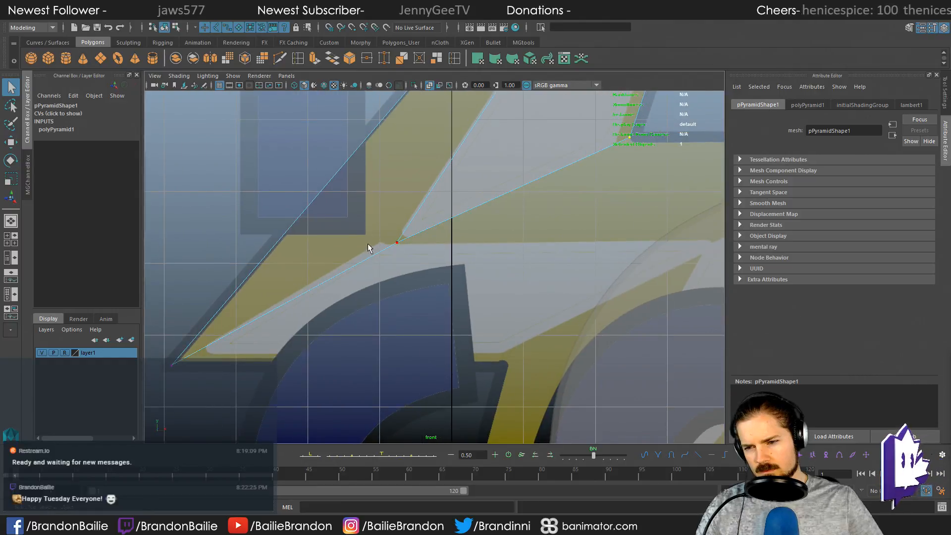
key(w)
drag(172, 366, 179, 362)
key(q)
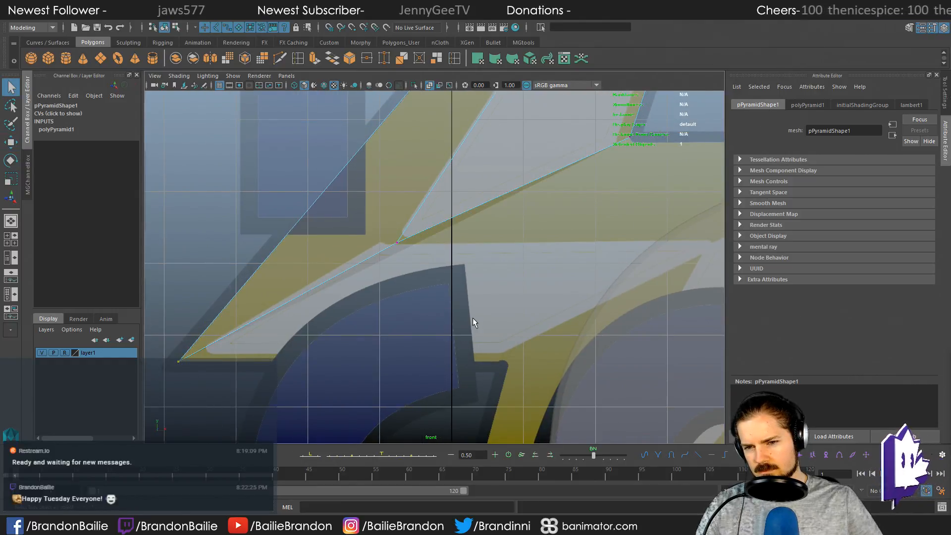
scroll(370, 276, down, 5)
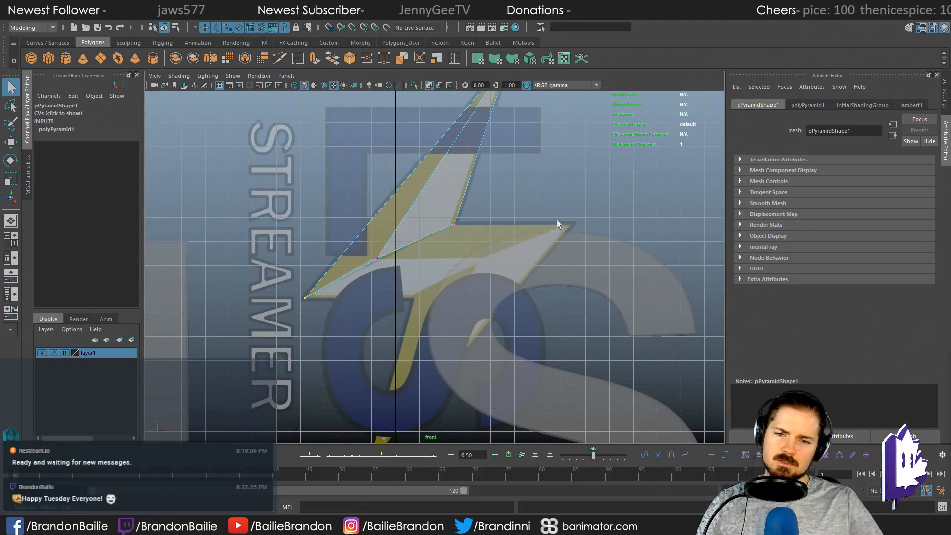
Step: Scale the pyramid's base vertices inward along Z in the side view to flatten the spike to a thin profile
key(space)
key(space)
alt+drag(607, 216, 491, 215)
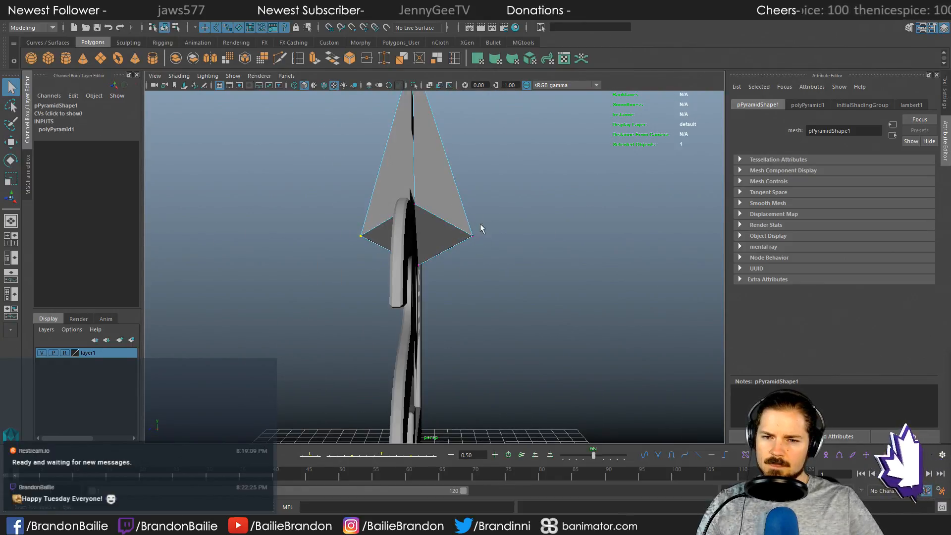
key(space)
key(space)
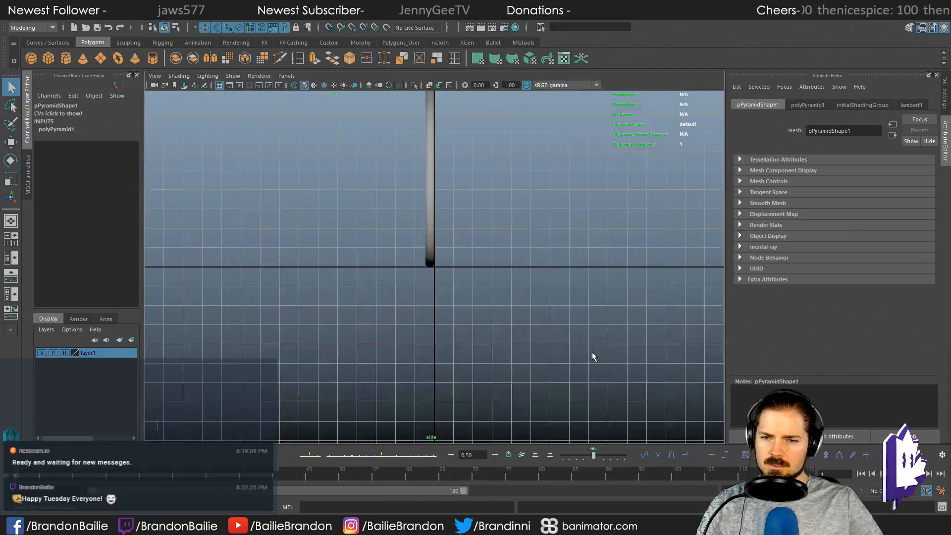
key(f)
key(r)
alt+right_drag(309, 286, 620, 321)
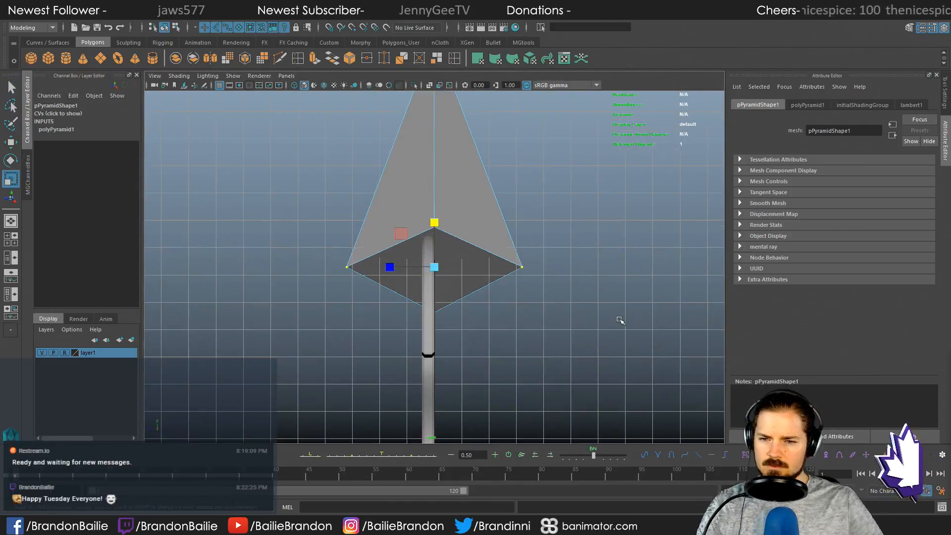
drag(389, 268, 433, 276)
Step: Readjust the Z scale of the spike's base vertices in the perspective view to tune its thickness
key(space)
key(space)
alt+drag(584, 208, 458, 244)
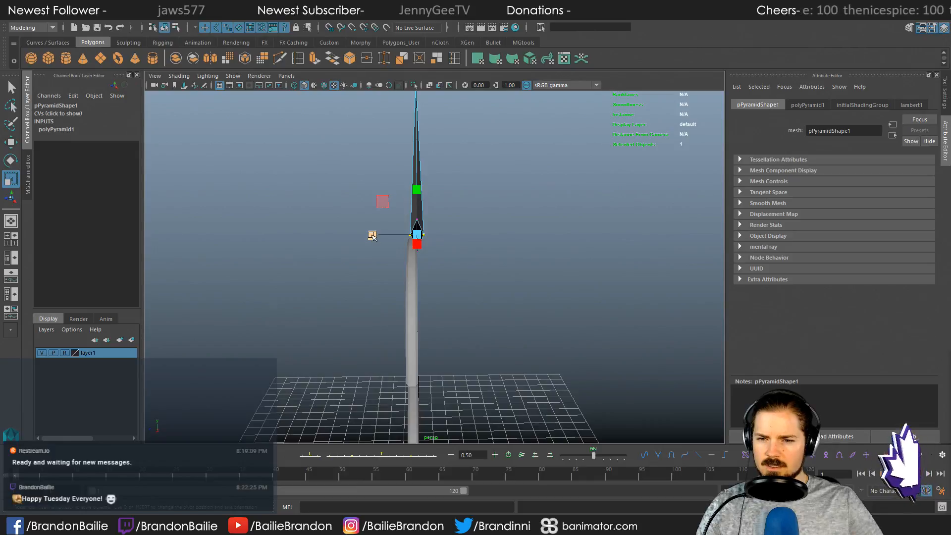
drag(372, 236, 570, 244)
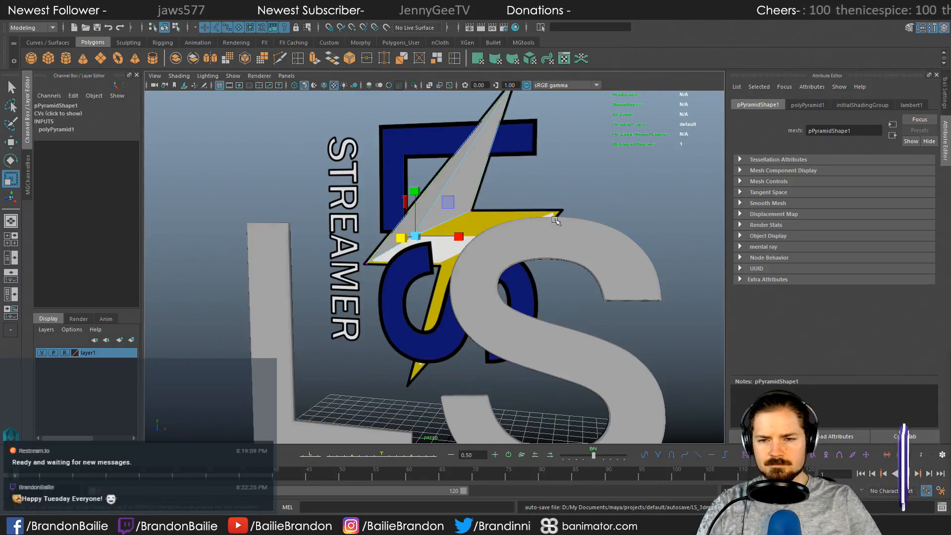
Step: Return the spike to object selection, mirror it with border vertices merged, and set the mirror direction to +Y
alt+drag(555, 221, 503, 220)
key(q)
click(579, 200)
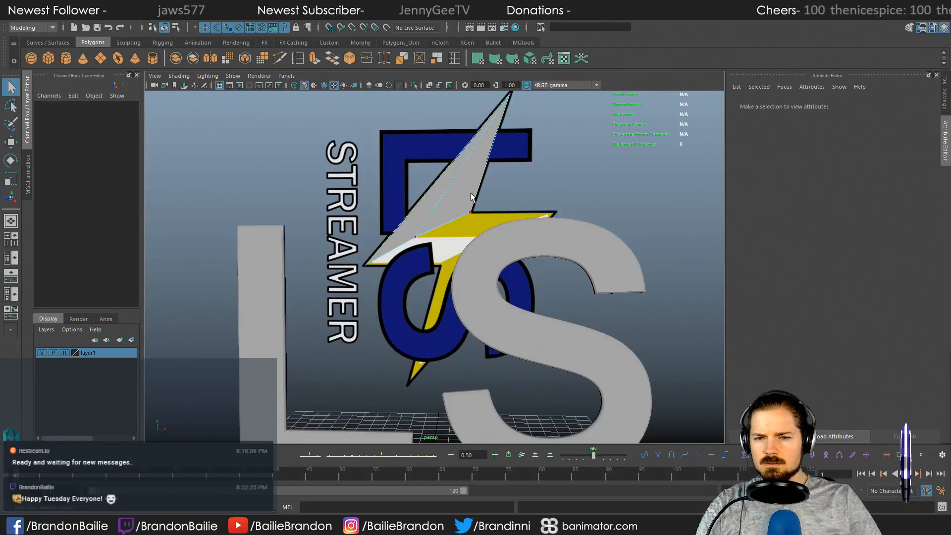
right_drag(463, 188, 512, 166)
click(476, 177)
alt+drag(469, 208, 471, 215)
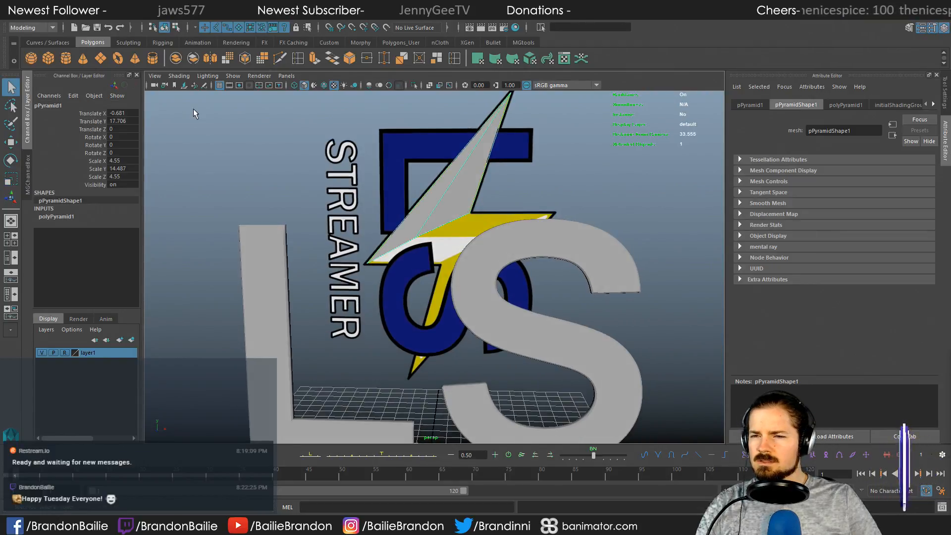
click(212, 60)
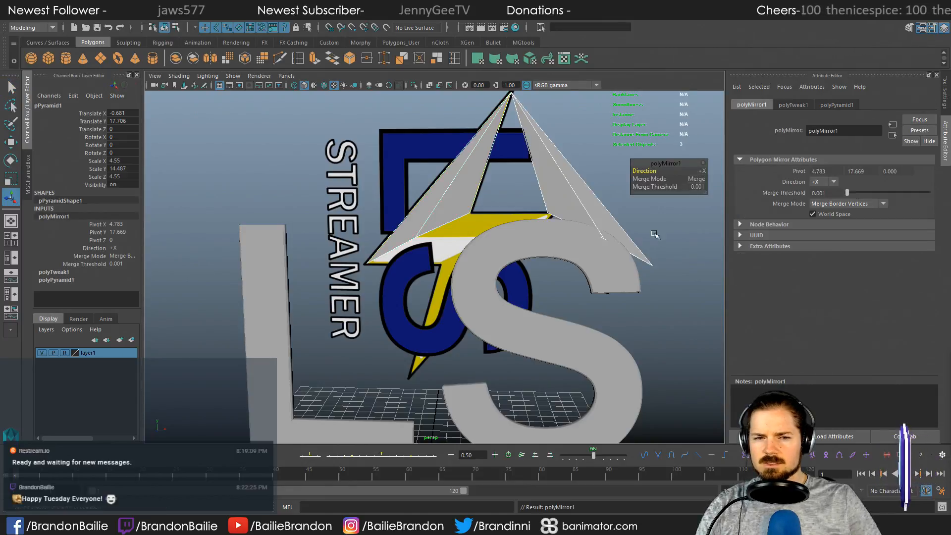
click(703, 171)
click(726, 197)
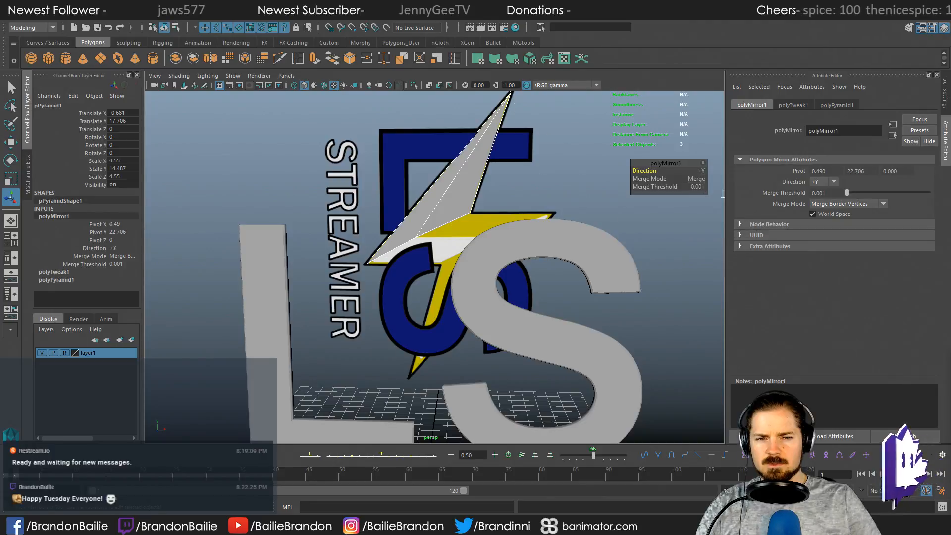
Step: Set the spike mirror's direction to -Y and its merge mode to Dont Merge Vertices
click(702, 171)
click(725, 206)
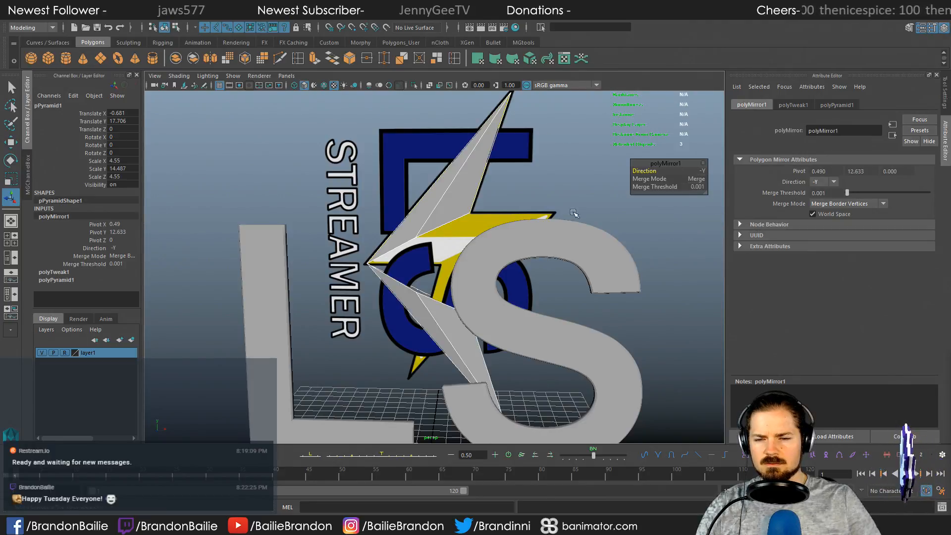
alt+drag(505, 215, 530, 198)
click(836, 204)
click(837, 214)
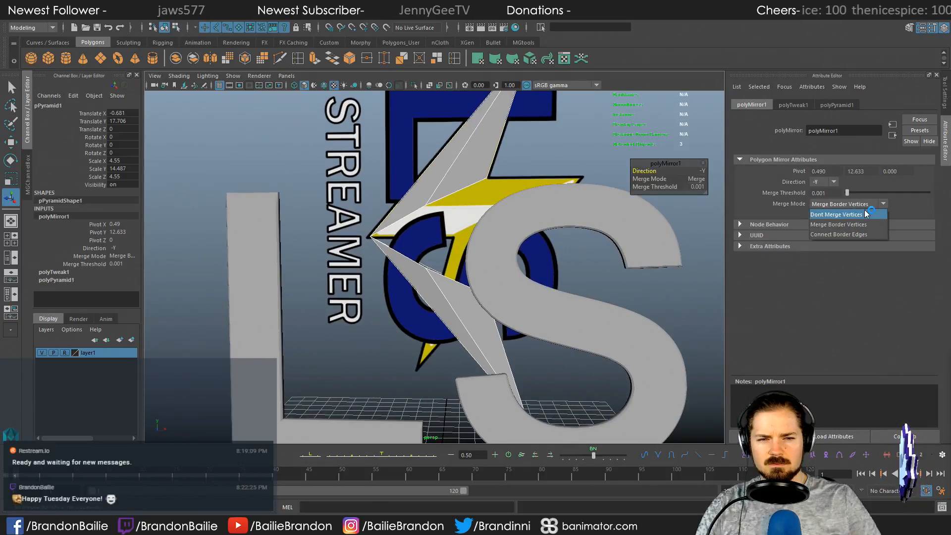
mouse_move(560, 246)
alt+mouse_down()
mouse_move(570, 243)
mouse_move(545, 241)
mouse_move(556, 243)
alt+mouse_up()
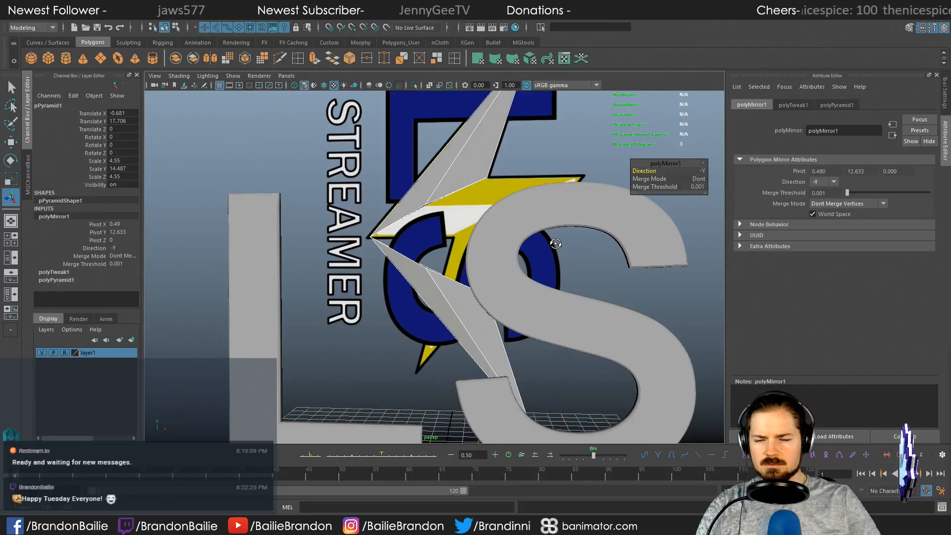
Step: Separate the mirrored spike mesh into individual pieces and select the lower piece
click(438, 255)
click(437, 287)
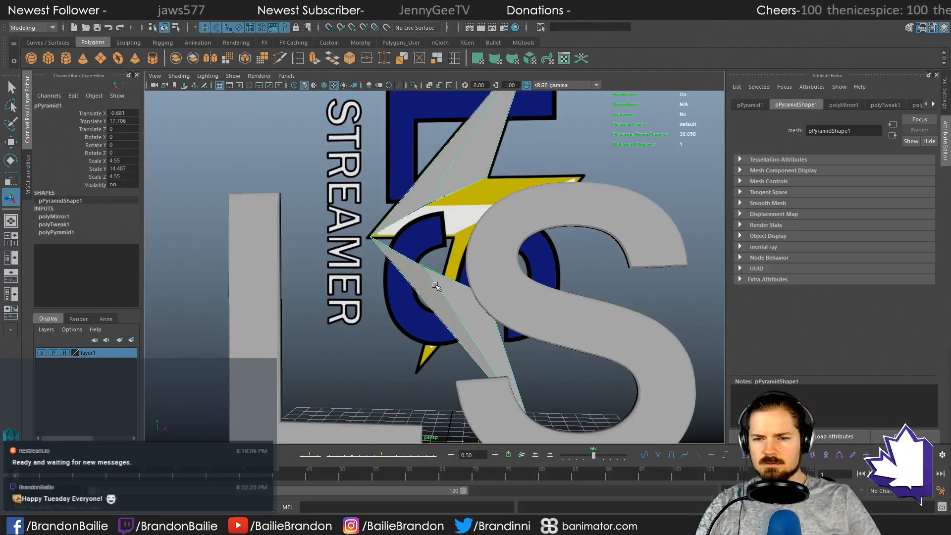
click(194, 59)
click(371, 328)
click(436, 296)
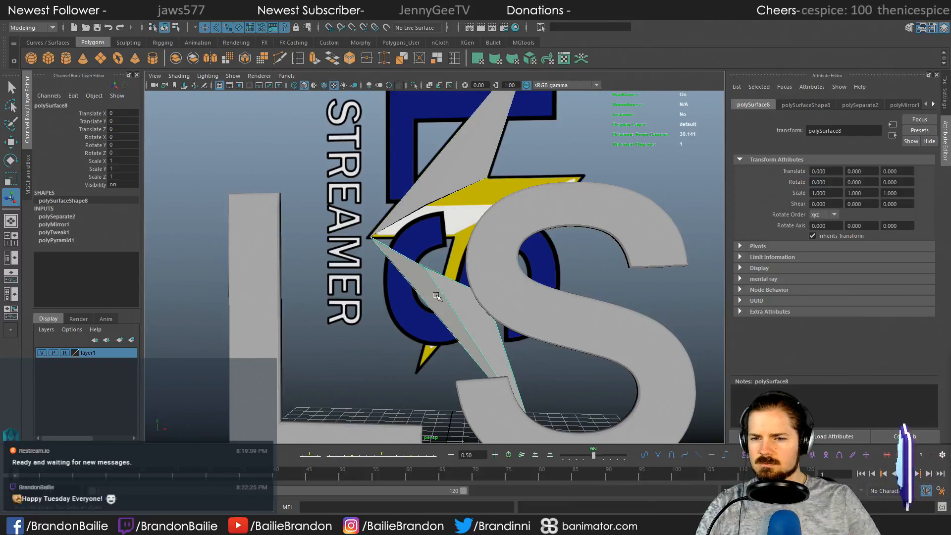
Step: Center the lower spike piece's pivot and set its Y rotation to 180
key(e)
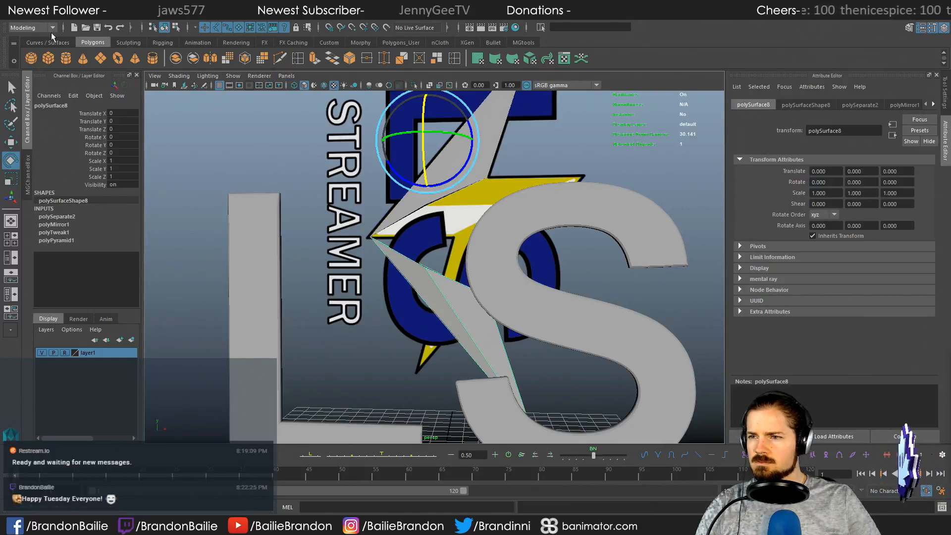
click(89, 20)
click(141, 78)
click(308, 286)
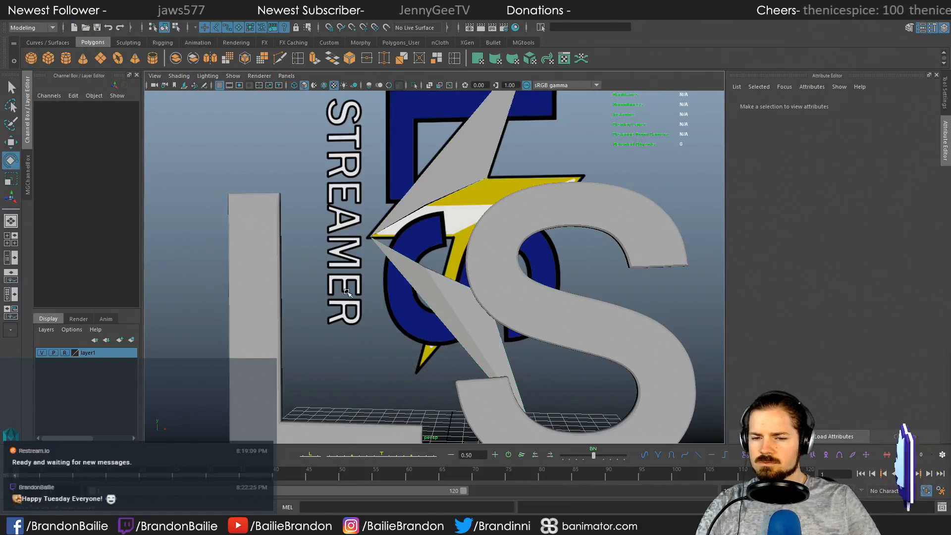
click(452, 306)
drag(473, 337, 507, 338)
double_click(121, 146)
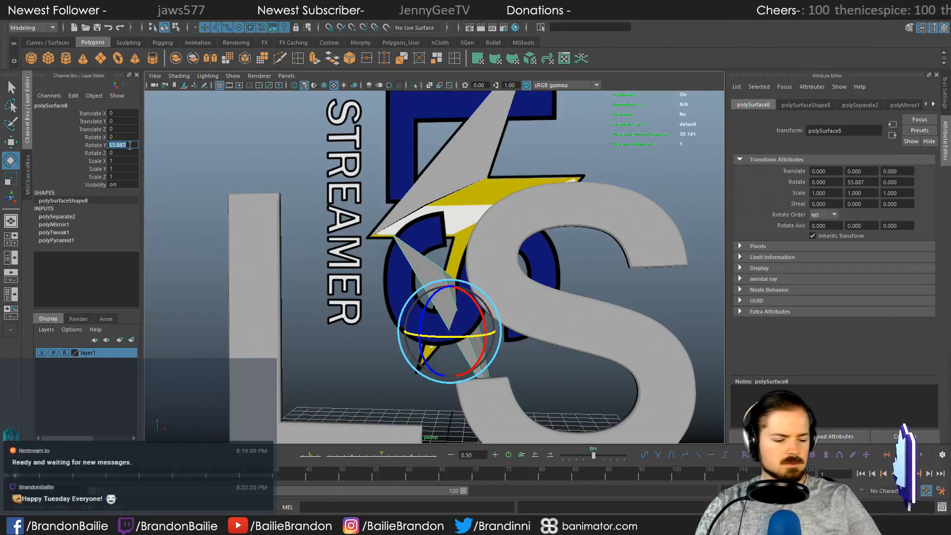
text(180)
key(Return)
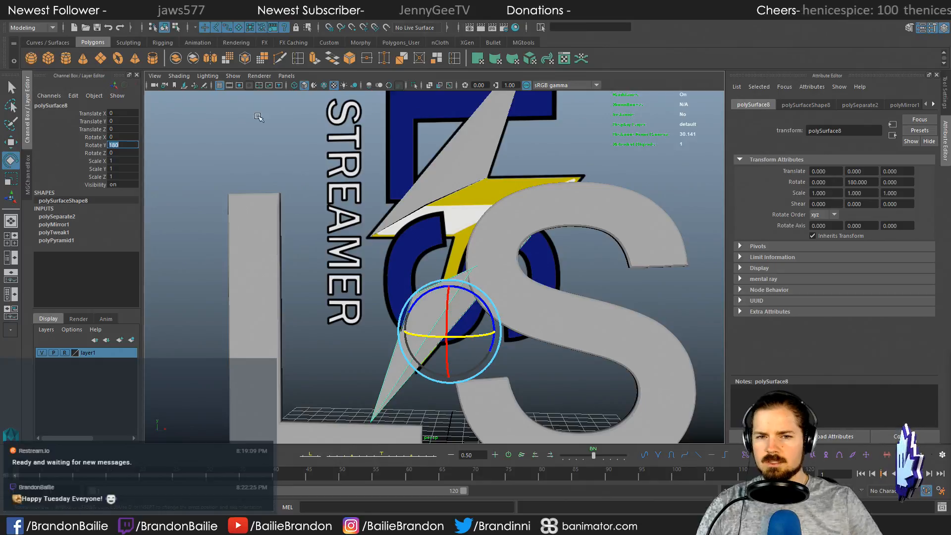
Step: Move the lower spike piece onto the badge's lower spike, aligning it in the front view at Translate X 0.59 and Y 0.212
key(w)
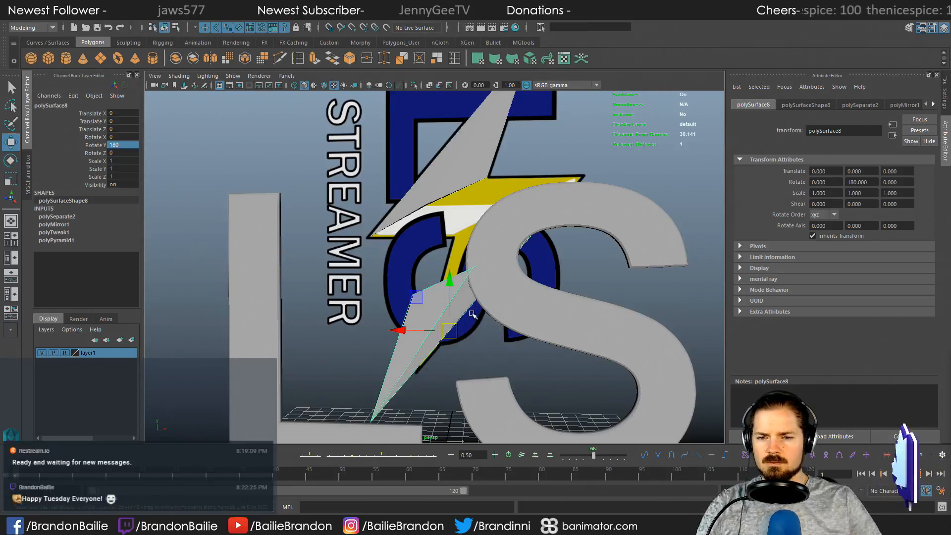
alt+drag(471, 314, 466, 238)
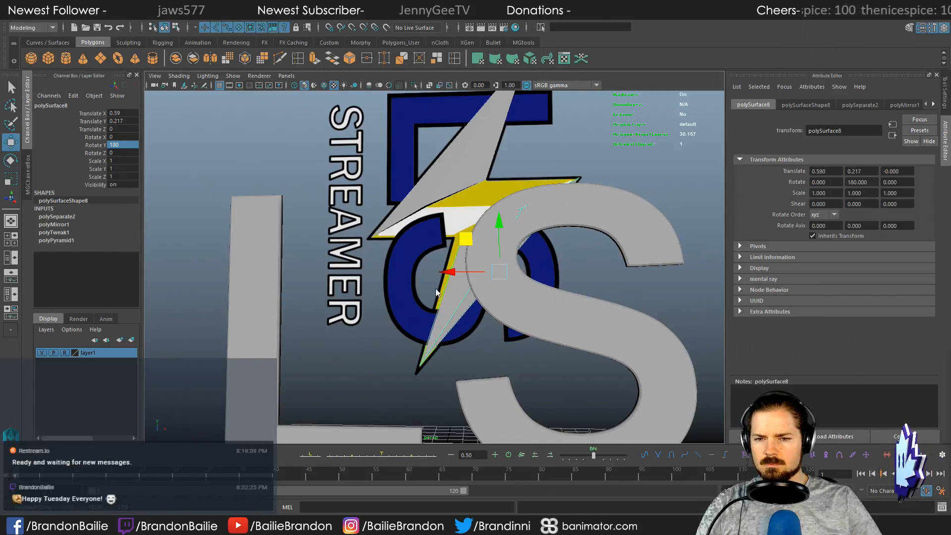
key(space)
key(space)
alt+middle_drag(489, 287, 501, 320)
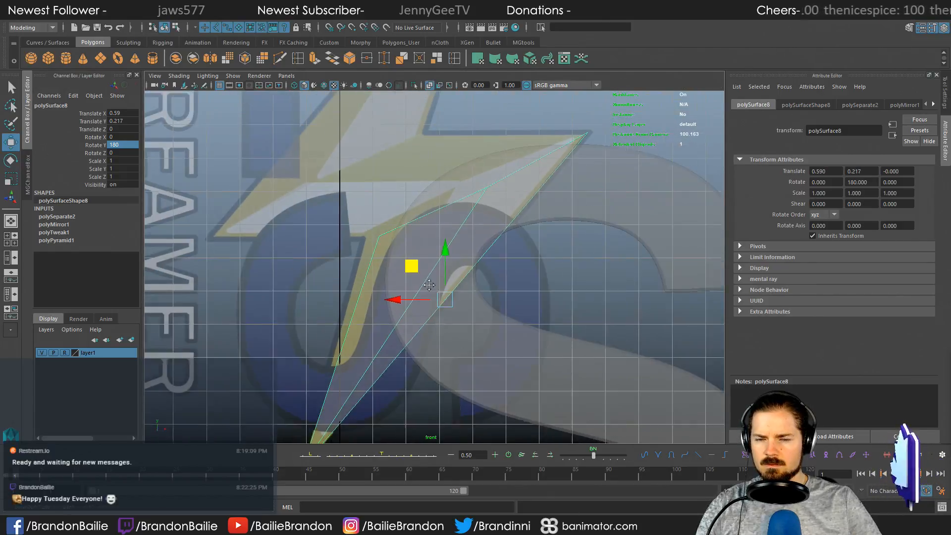
scroll(366, 285, up, 4)
alt+middle_drag(420, 322, 432, 246)
drag(469, 247, 470, 252)
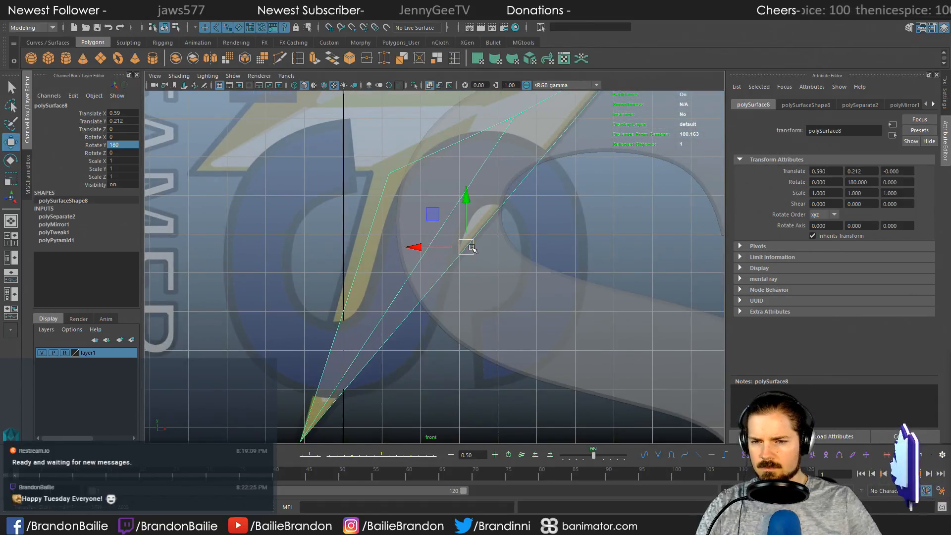
alt+middle_drag(448, 215, 455, 334)
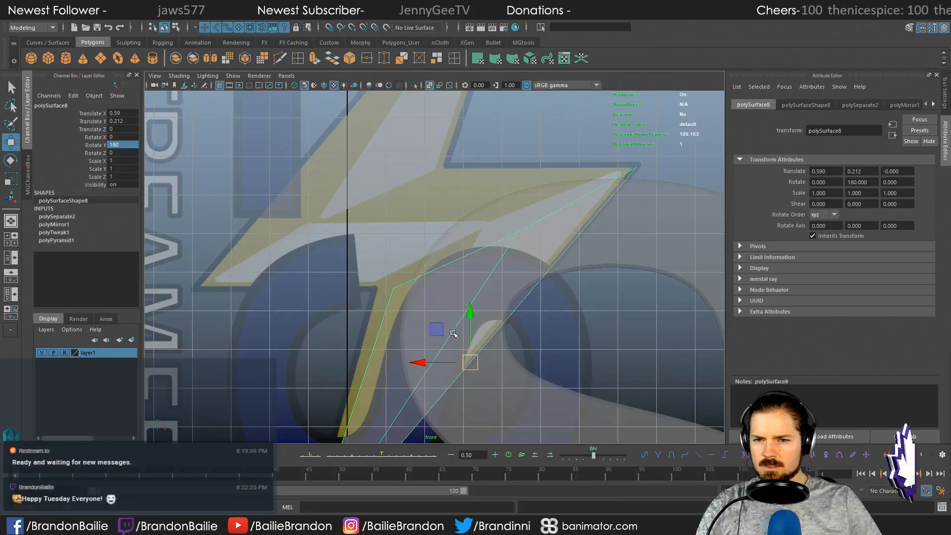
click(368, 149)
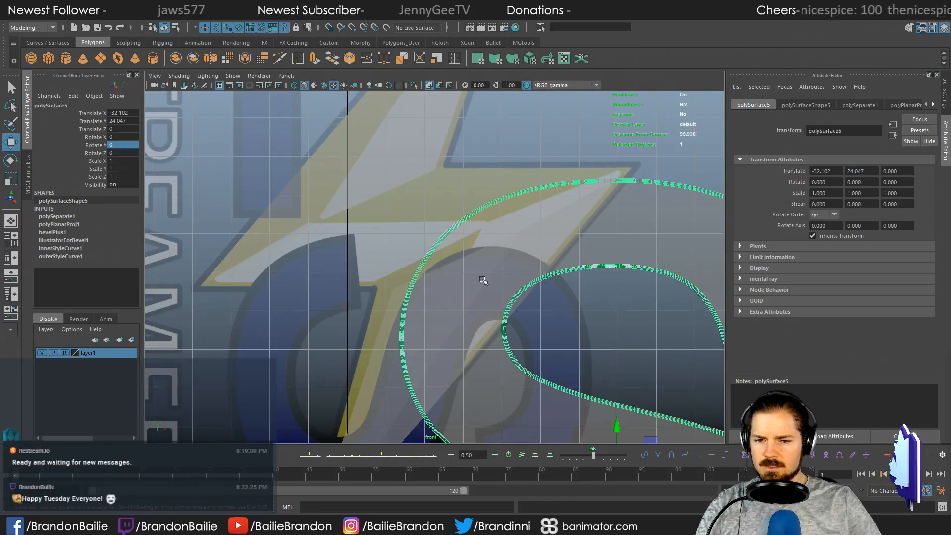
click(385, 403)
key(space)
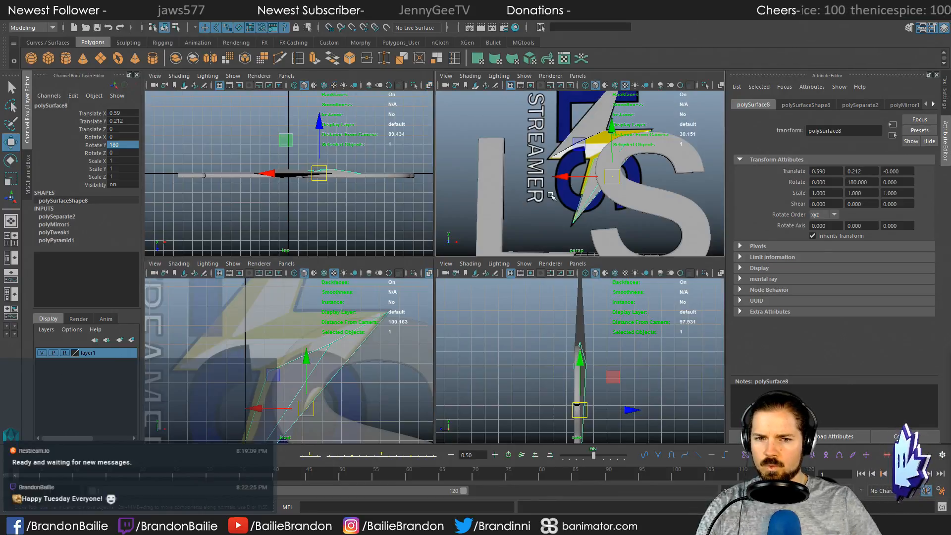
key(space)
alt+drag(479, 213, 545, 230)
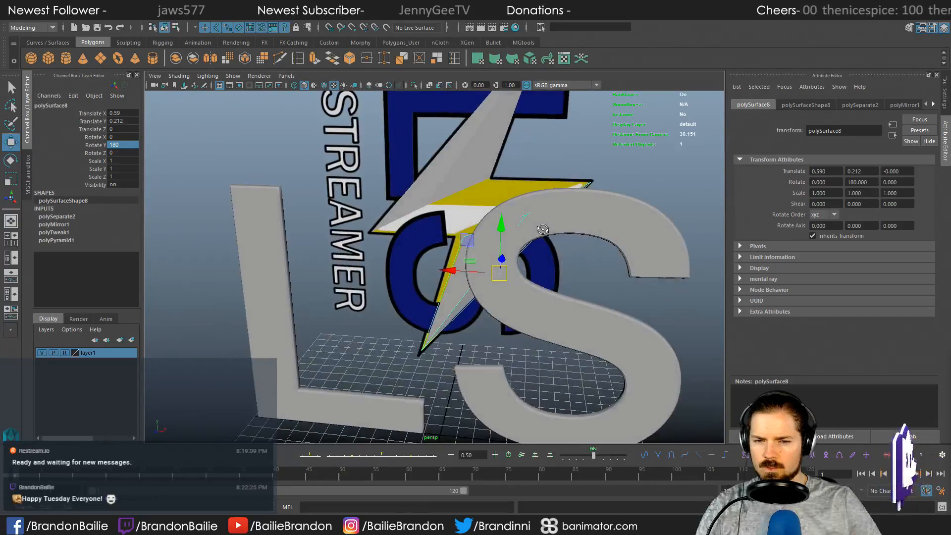
Step: Rename the display layer holding the badge image to BG_img
click(616, 215)
shift+click(265, 227)
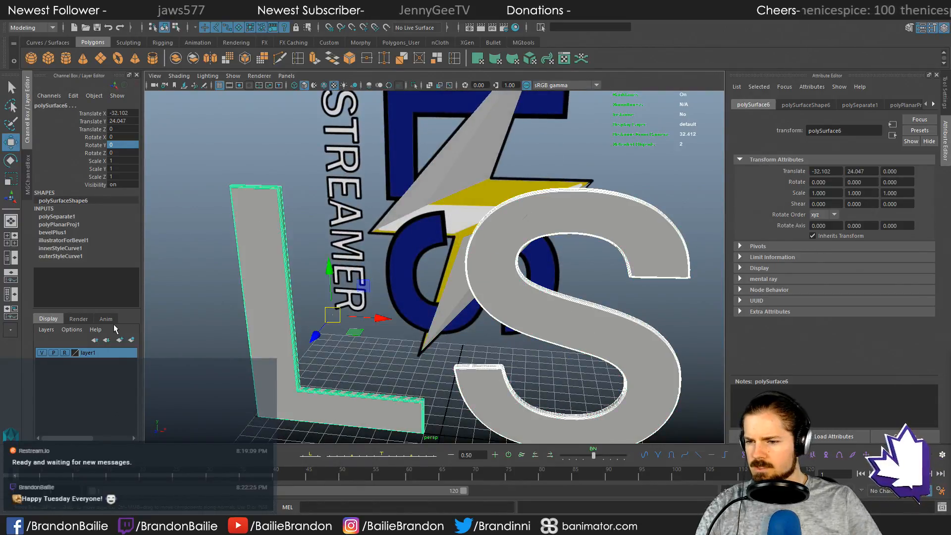
double_click(88, 352)
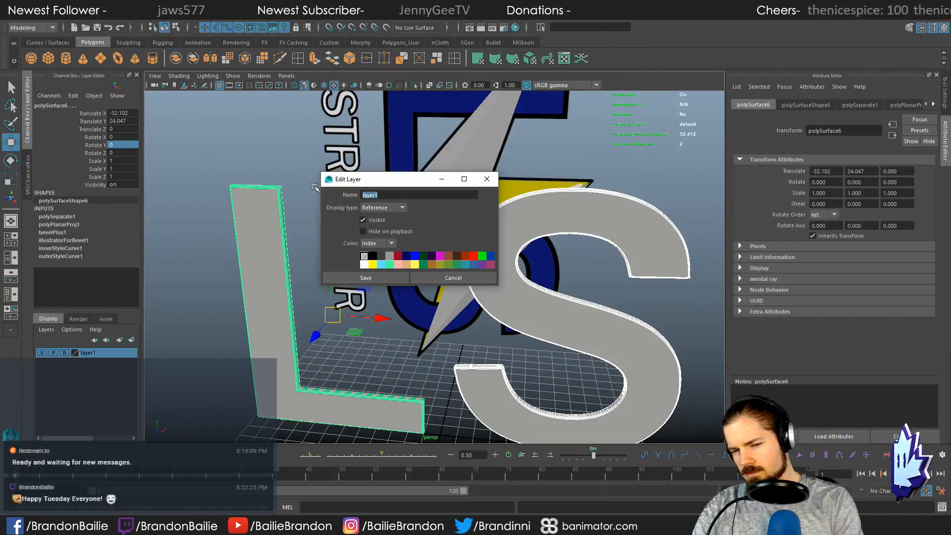
text(BG_img)
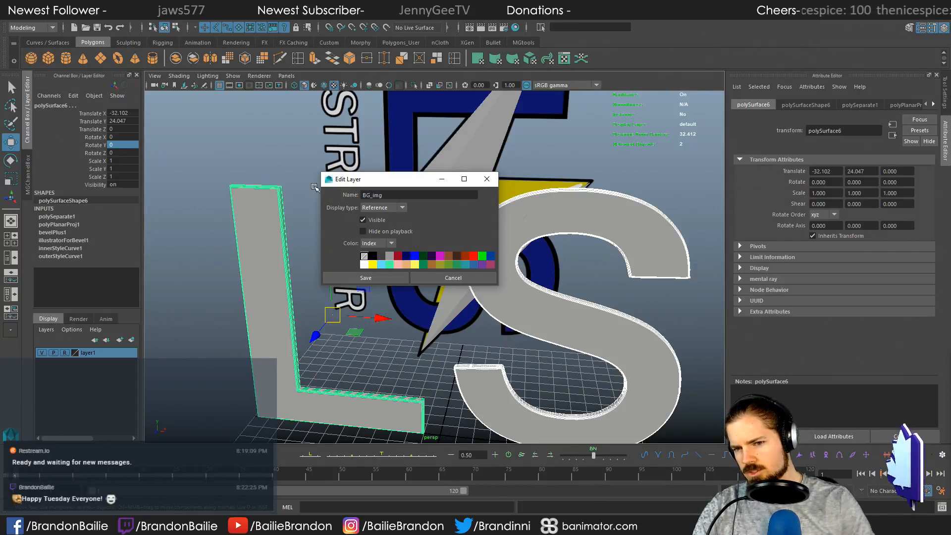
click(361, 279)
click(266, 163)
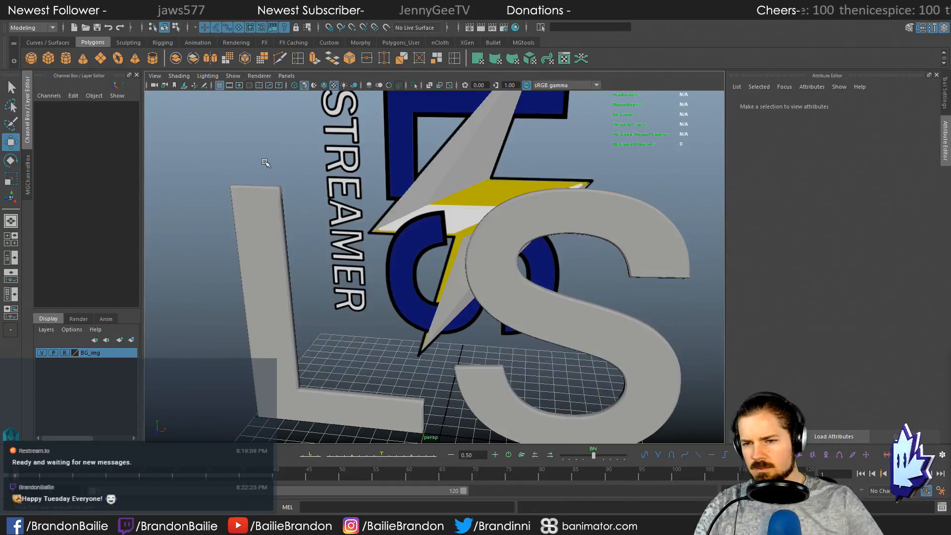
Step: Put the L and S letters on a new display layer named LS and hide that layer
click(279, 220)
shift+click(645, 222)
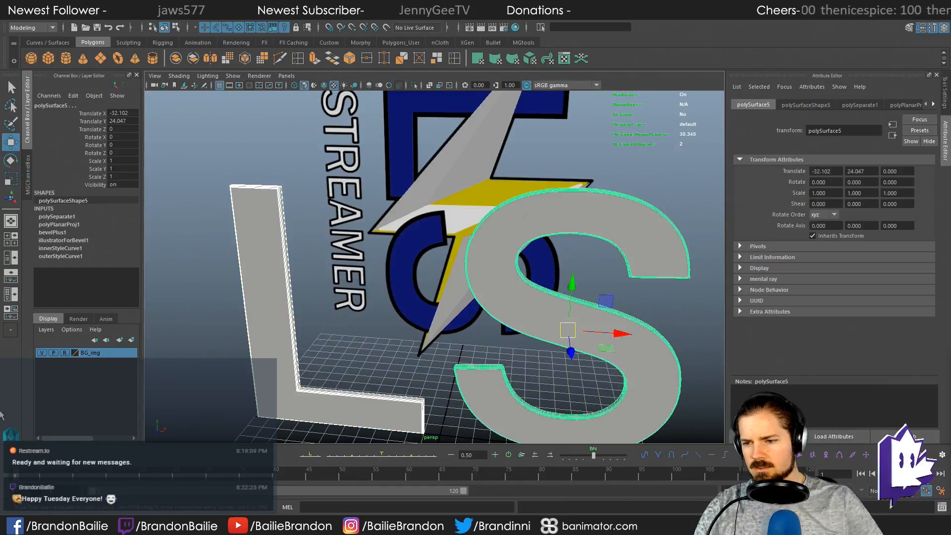
click(132, 341)
double_click(90, 366)
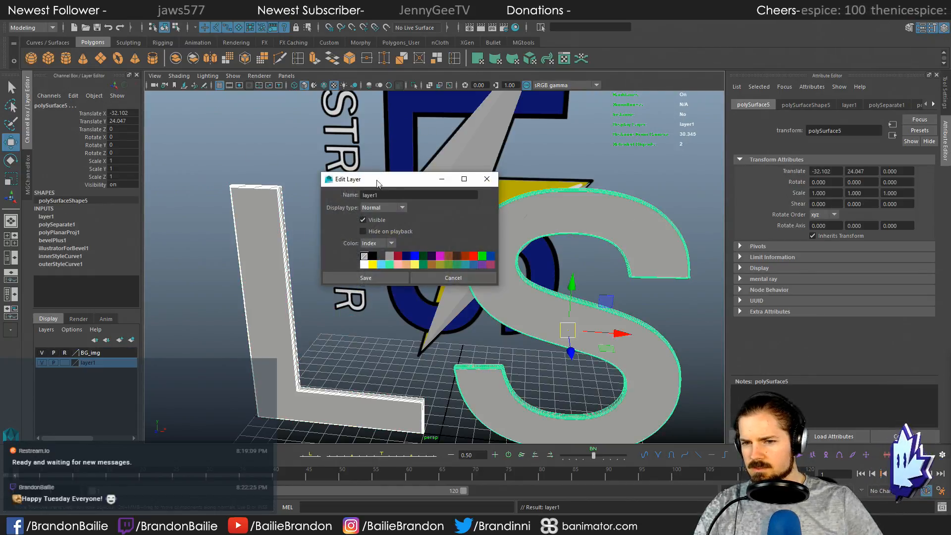
text(LS)
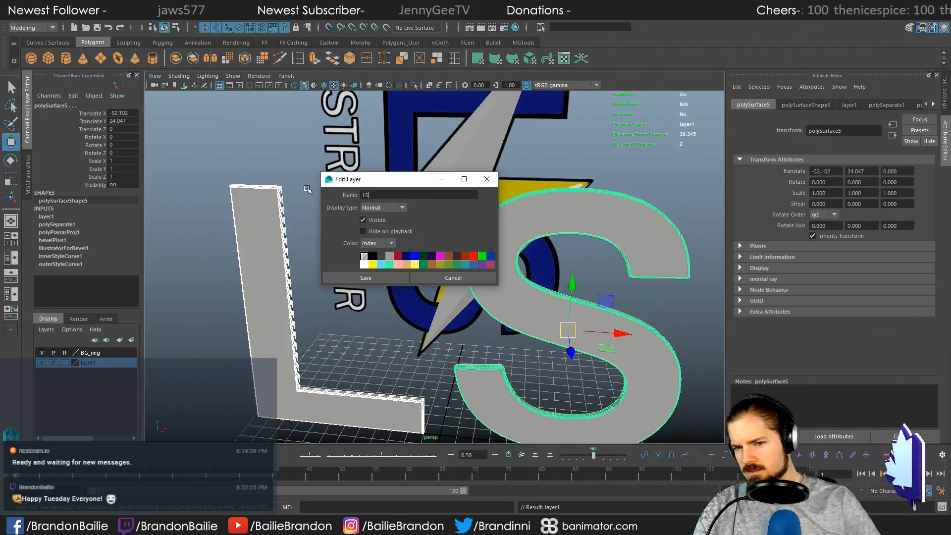
click(349, 278)
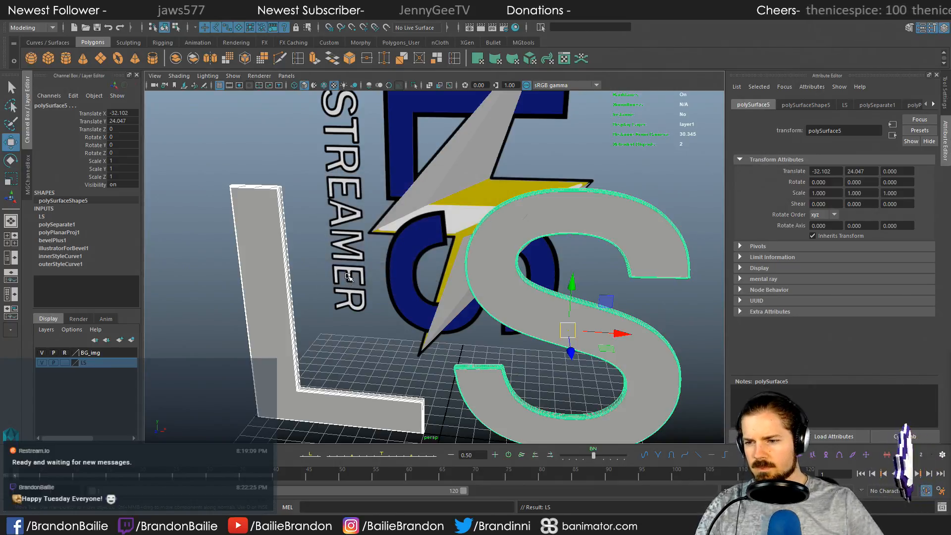
click(42, 362)
Step: Delete the base face at the wide end of the lower spike piece, facing the upper spike
click(510, 248)
alt+drag(532, 256, 550, 267)
alt+right_drag(417, 226, 484, 244)
alt+middle_drag(484, 244, 522, 295)
alt+drag(523, 295, 464, 257)
alt+middle_drag(464, 257, 458, 322)
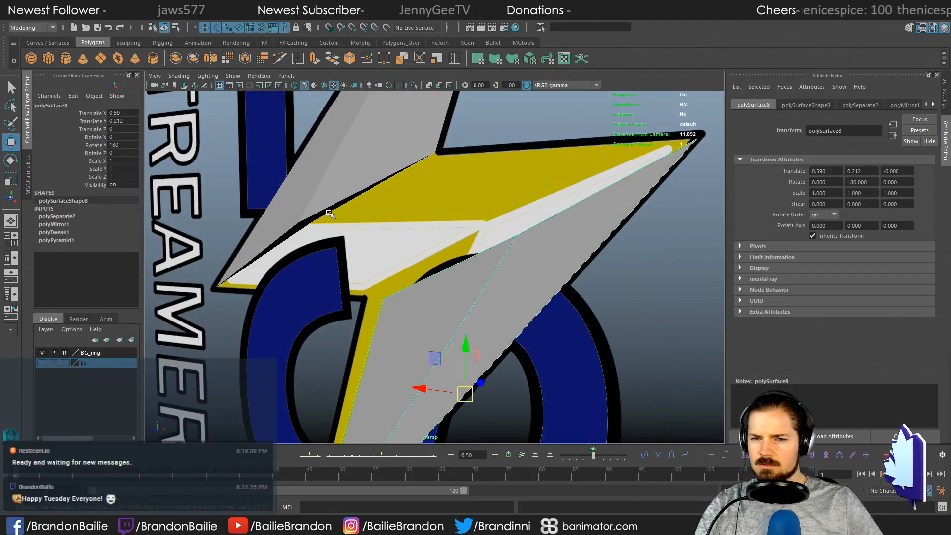
right_drag(336, 189, 335, 217)
click(312, 223)
alt+drag(498, 248, 588, 274)
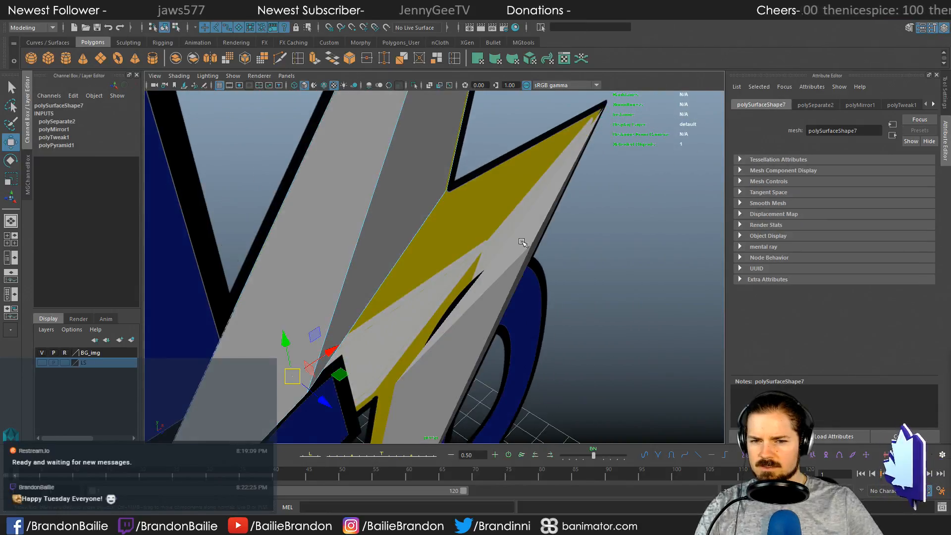
click(524, 238)
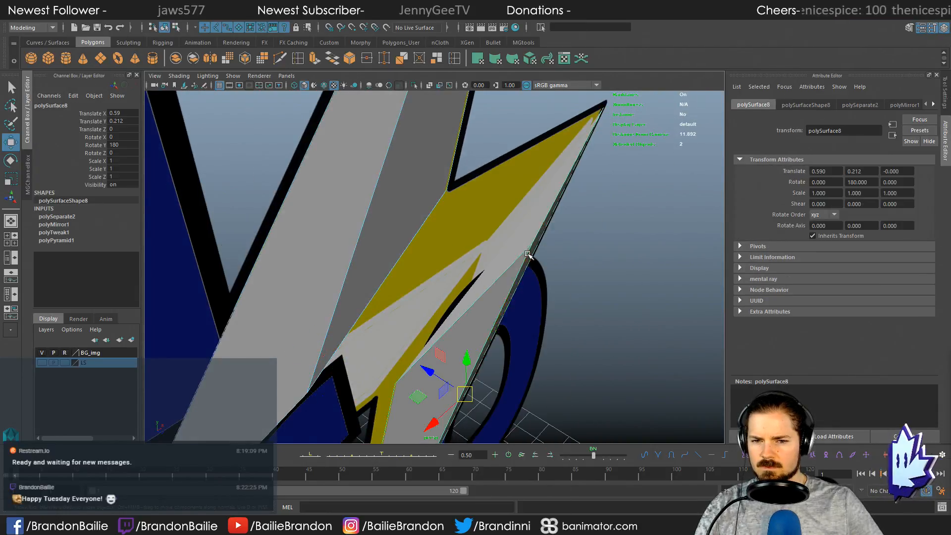
click(521, 241)
key(Delete)
Step: Delete the matching base face at the wide end of the upper spike piece
alt+drag(521, 241, 495, 219)
click(412, 220)
key(Delete)
Step: Try to bridge an open border edge of the upper spike to one of the lower spike
right_drag(394, 153, 393, 131)
click(382, 184)
alt+drag(439, 202, 511, 204)
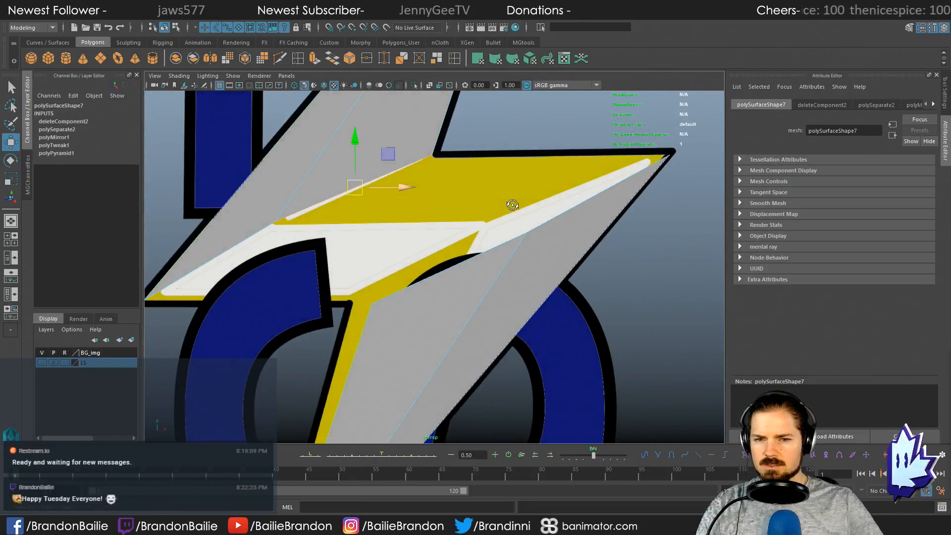
click(566, 215)
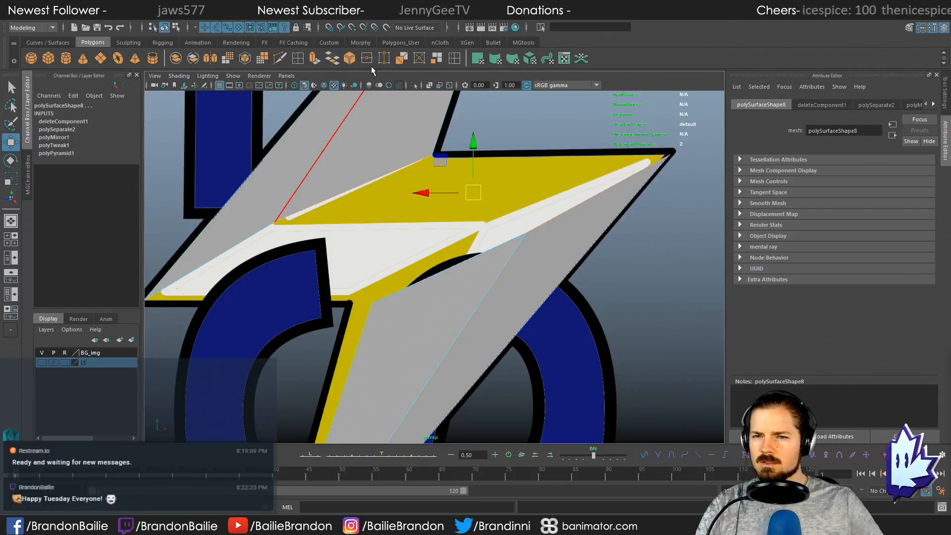
click(333, 60)
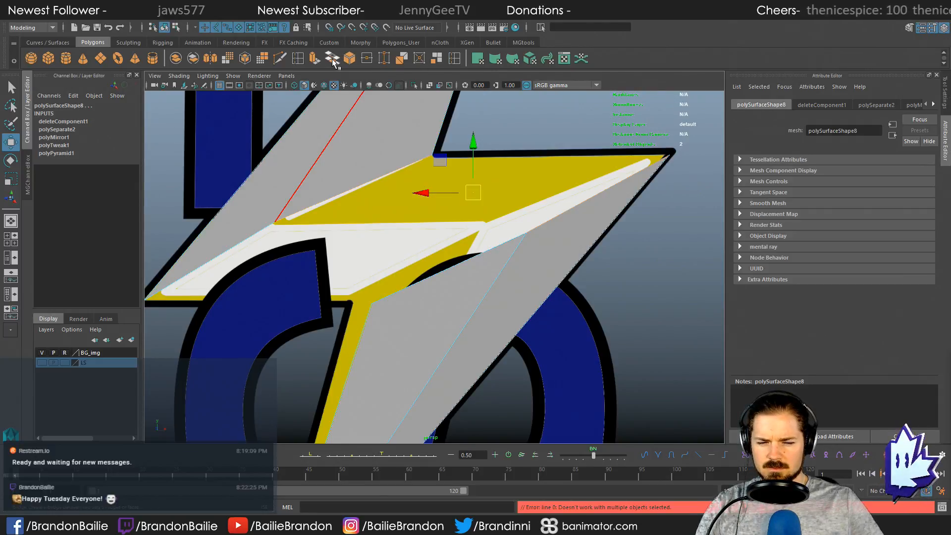
Step: Return to object selection and combine the upper and lower spike pieces into a single mesh
alt+drag(499, 192, 484, 197)
right_drag(536, 252, 531, 213)
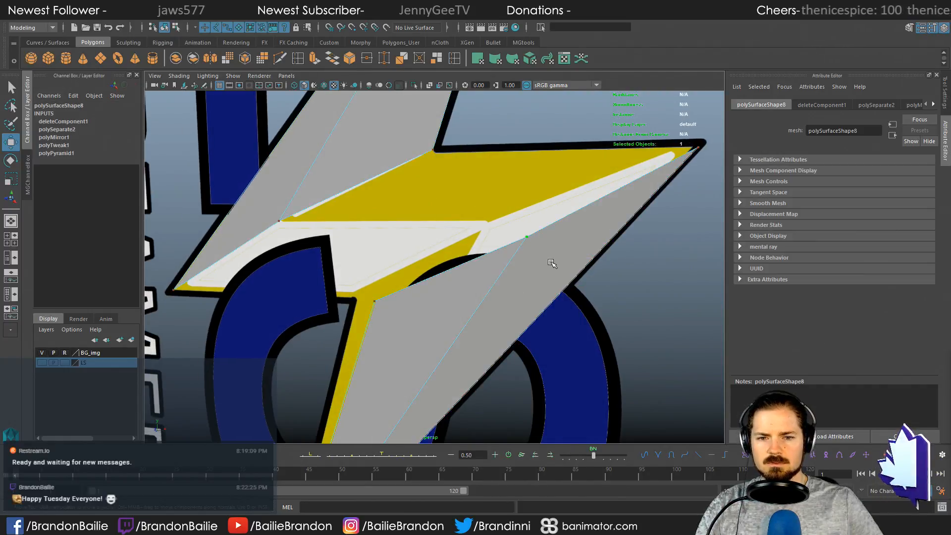
key(F8)
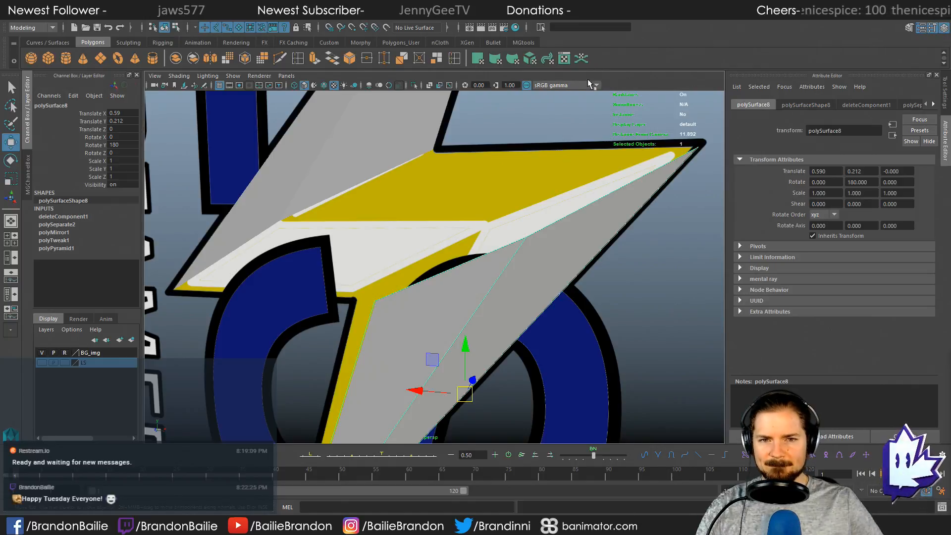
key(ctrl+z)
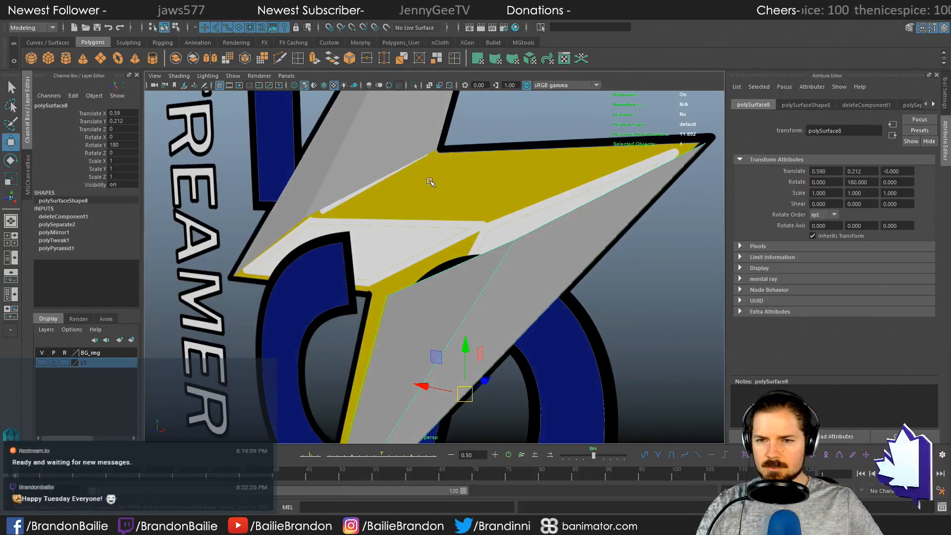
click(176, 58)
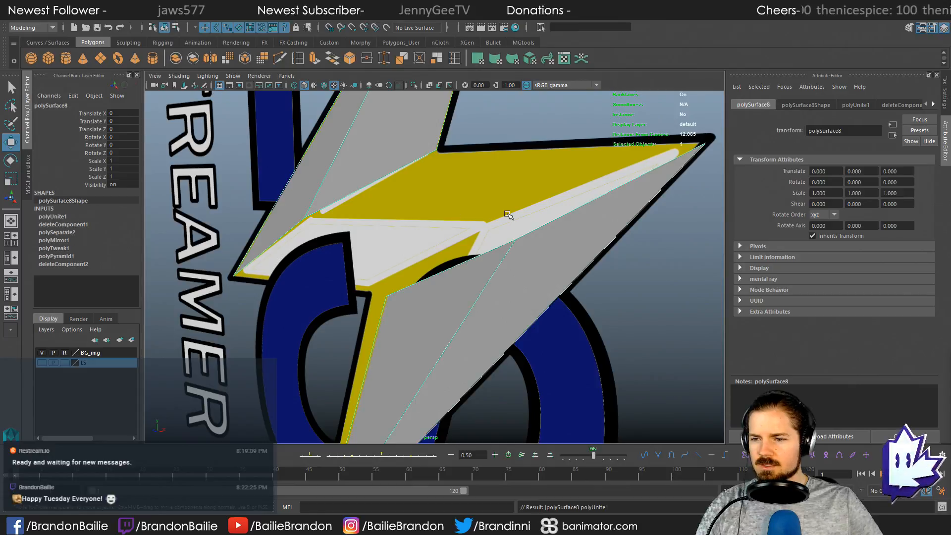
Step: Hide the BG_img layer and bridge the front upper border edges of the two spikes
click(42, 352)
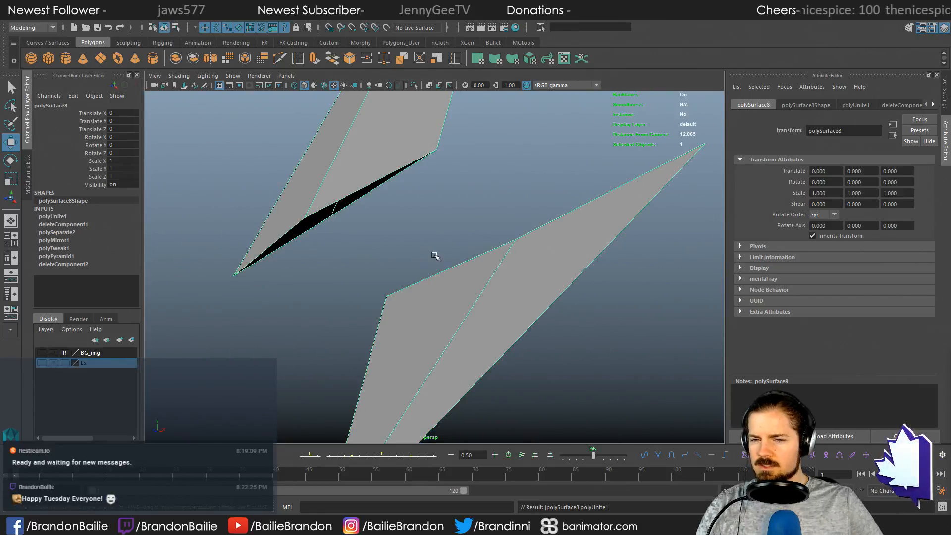
alt+drag(436, 259, 469, 268)
right_drag(548, 248, 547, 215)
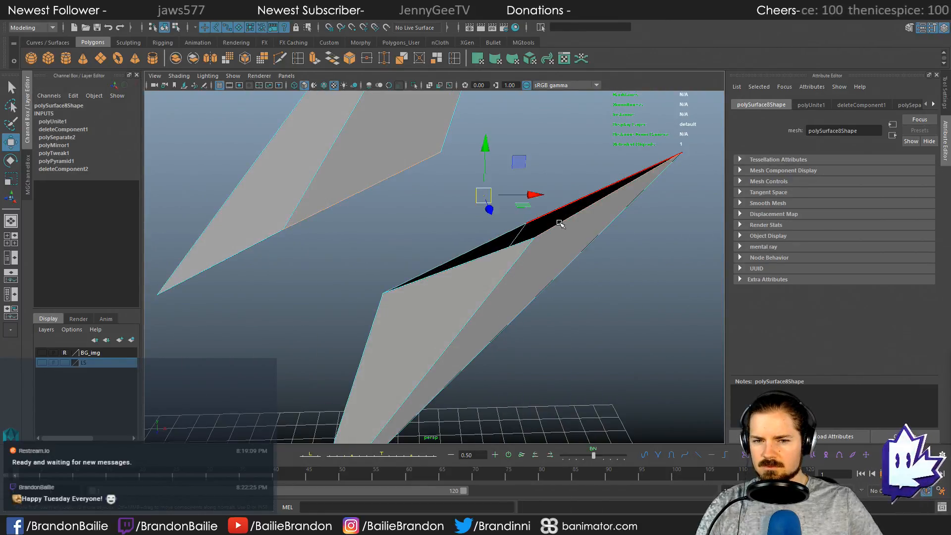
click(547, 214)
alt+drag(575, 258, 420, 193)
shift+click(386, 180)
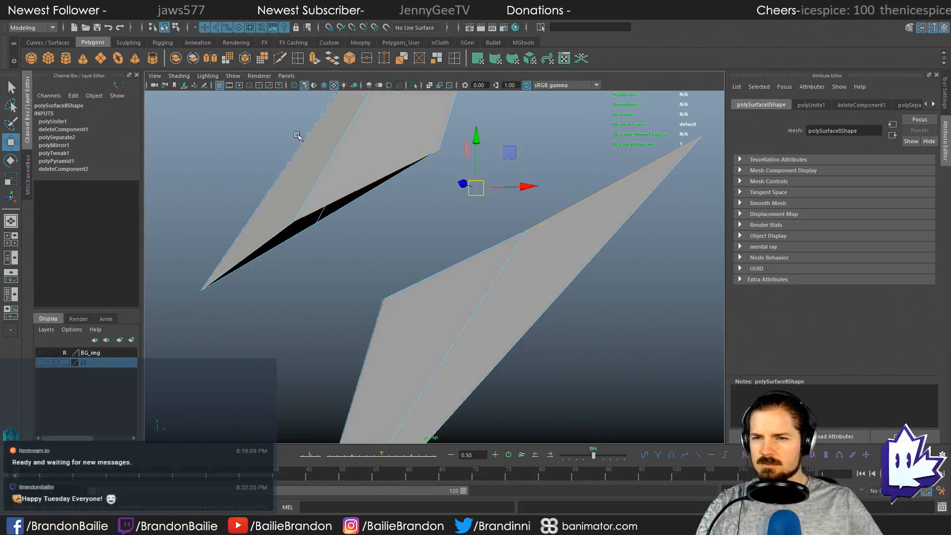
click(332, 59)
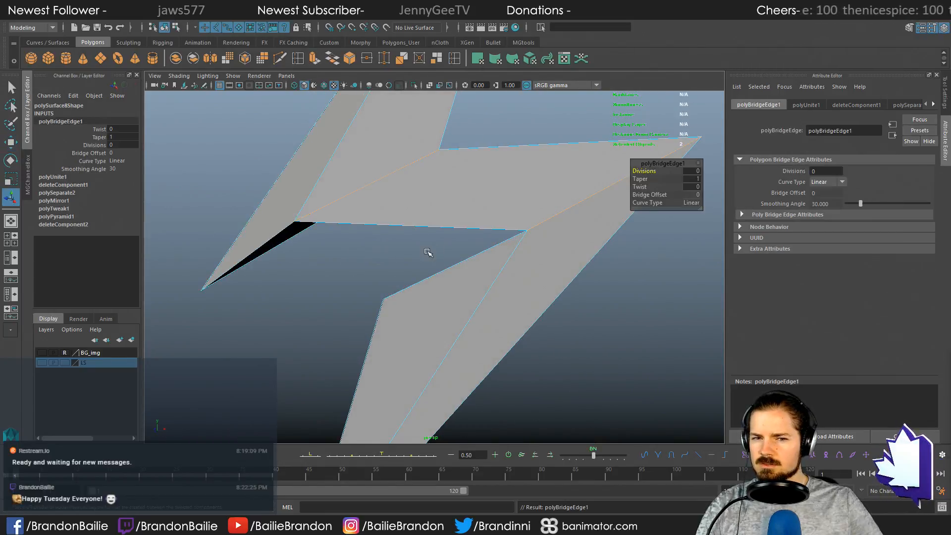
Step: Bridge the front lower border edges of the spikes to complete the front centre of the bolt
alt+drag(427, 250, 464, 263)
click(461, 269)
alt+drag(331, 245, 284, 231)
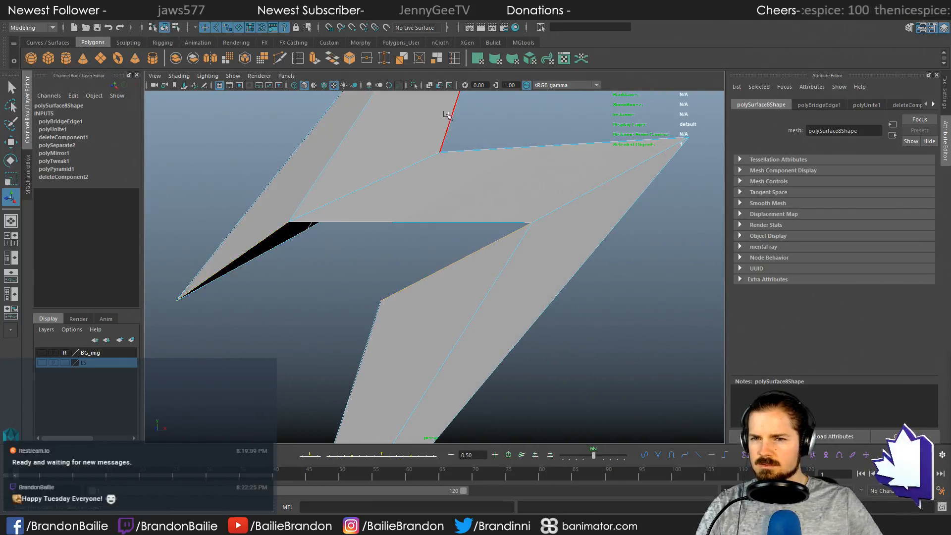
shift+click(371, 92)
click(332, 59)
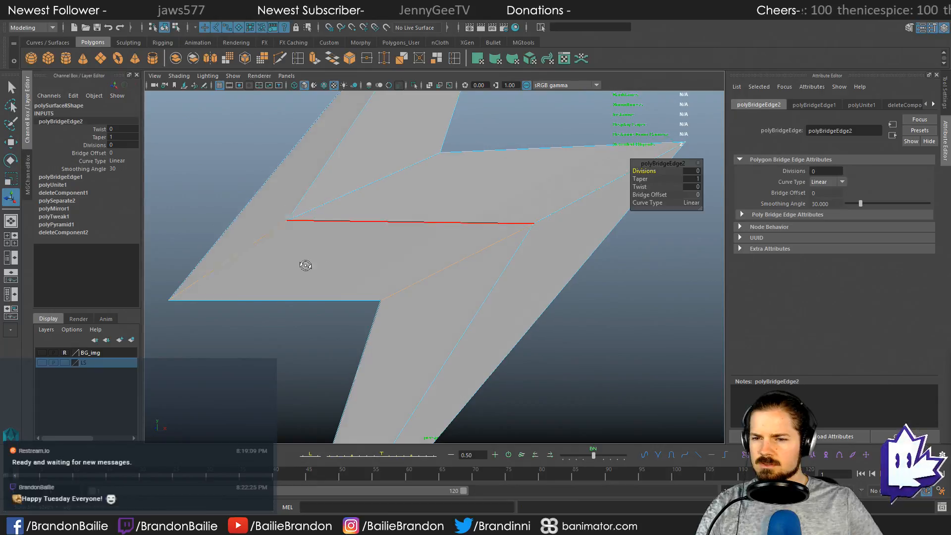
Step: Bridge the lower pair of open border edges on the back of the bolt
alt+drag(304, 265, 522, 265)
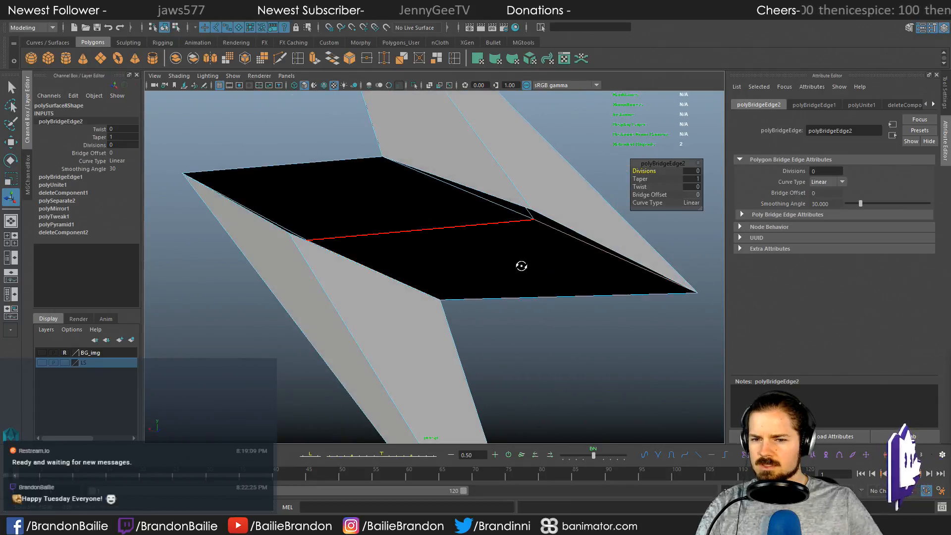
click(382, 272)
alt+drag(469, 291, 378, 266)
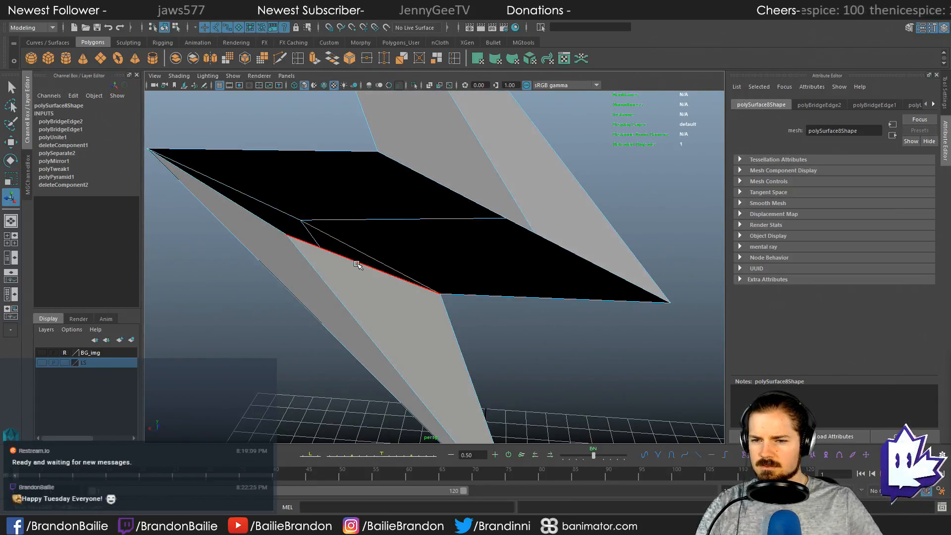
alt+drag(540, 275, 595, 257)
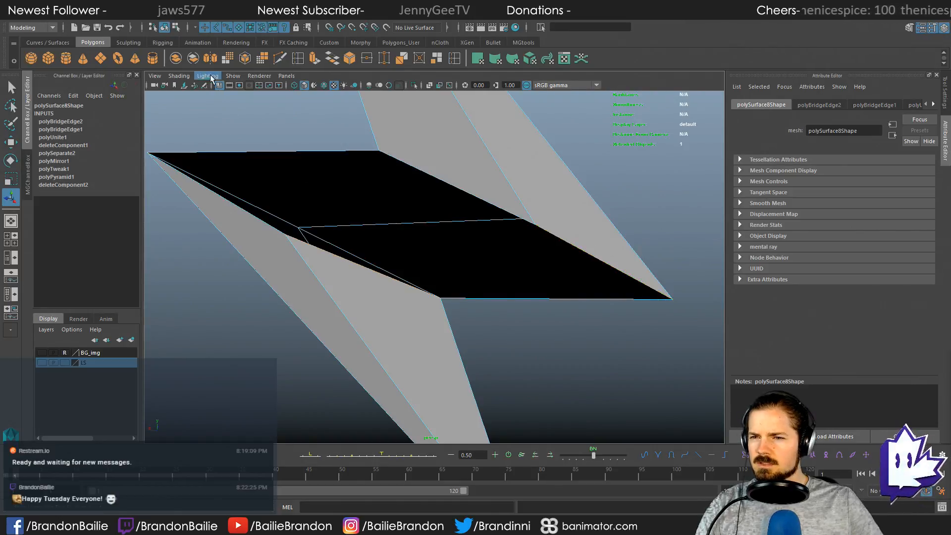
click(333, 60)
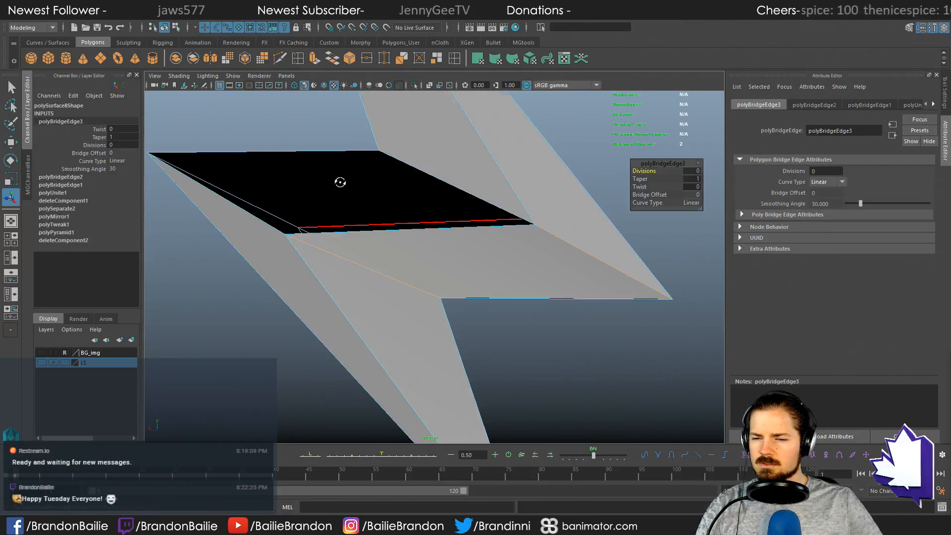
Step: Bridge the remaining pair of open border edges on the back, closing the bolt mesh
alt+drag(339, 183, 302, 179)
click(450, 182)
shift+click(278, 198)
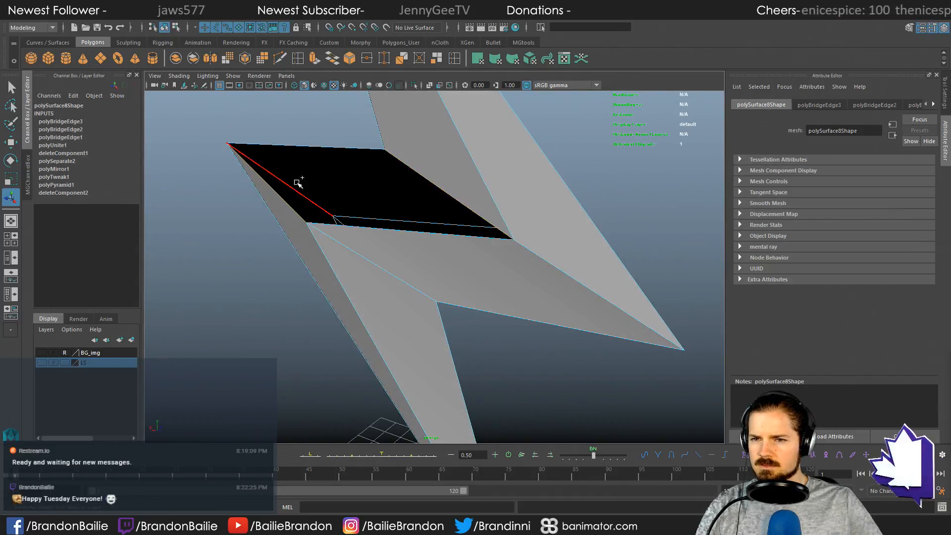
click(332, 60)
alt+drag(495, 198, 352, 185)
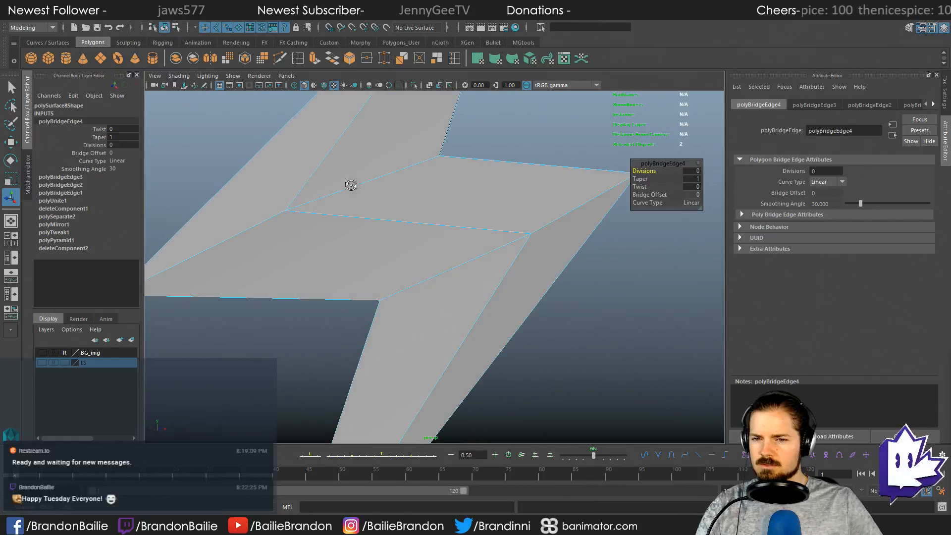
Step: Return to object selection and deselect the bridged lightning bolt
alt+right_drag(582, 234, 240, 200)
alt+drag(475, 232, 601, 300)
click(589, 317)
right_drag(432, 241, 510, 218)
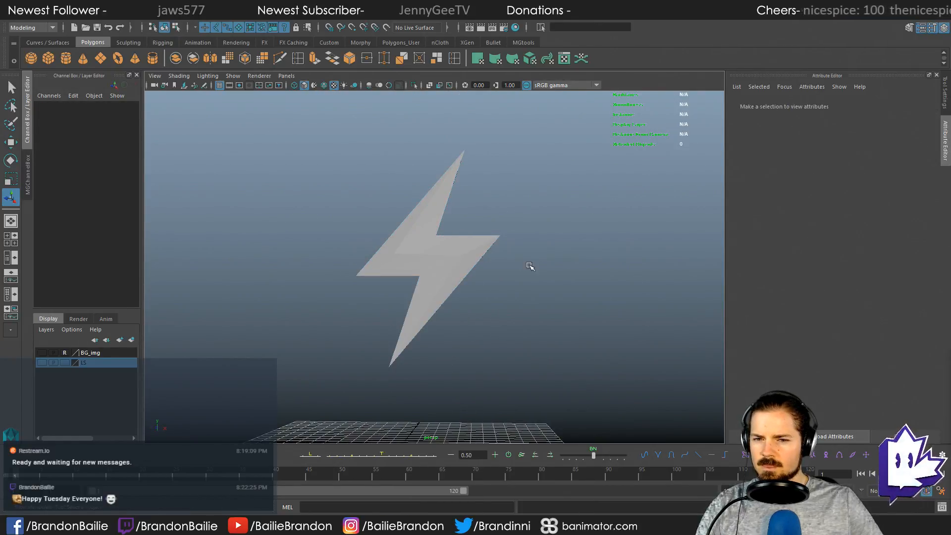
click(461, 254)
alt+drag(525, 274, 503, 292)
click(554, 293)
Step: Examine the shape and shading of the joined lightning bolt from several angles and distances
alt+right_drag(426, 292, 512, 281)
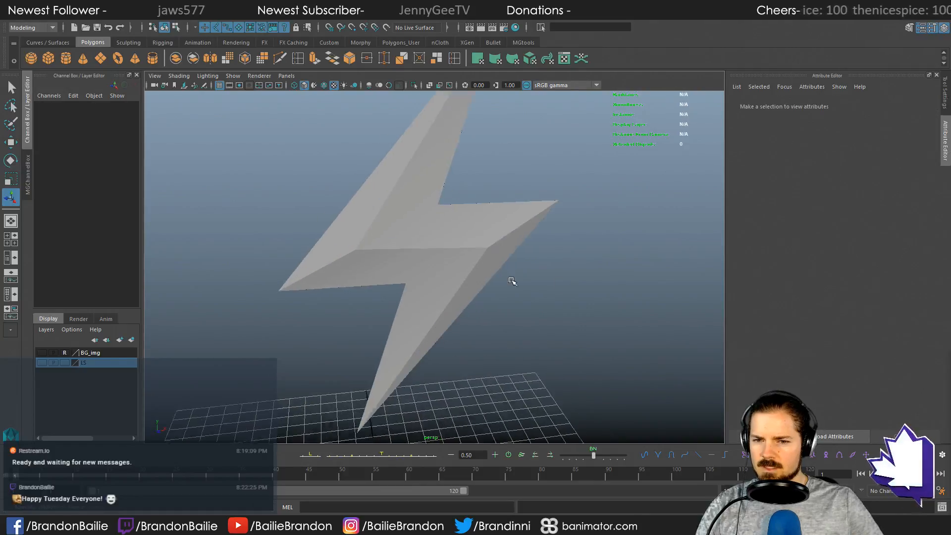
alt+drag(512, 281, 567, 281)
alt+right_drag(568, 281, 371, 257)
alt+drag(372, 257, 475, 282)
alt+right_drag(475, 283, 537, 317)
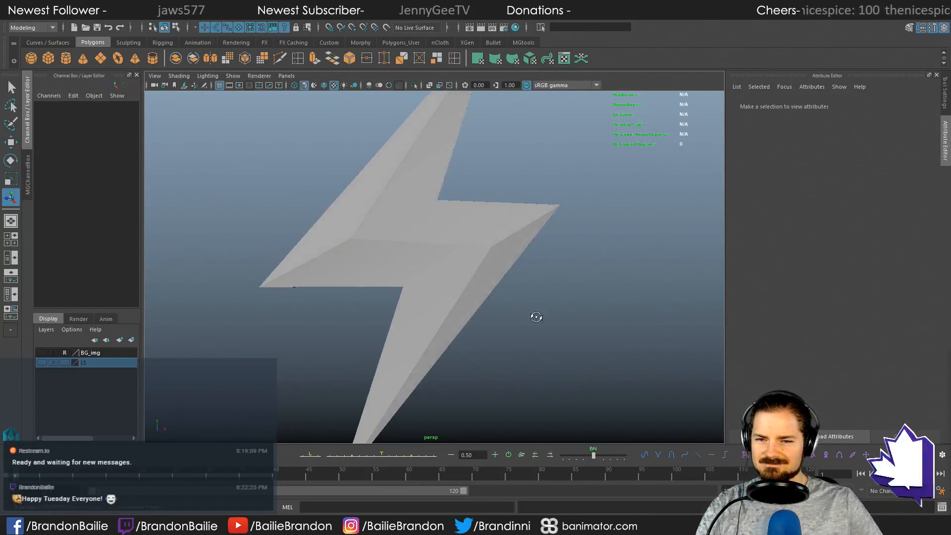
alt+drag(536, 317, 599, 321)
alt+right_drag(599, 321, 452, 294)
alt+drag(451, 294, 421, 293)
alt+right_drag(421, 294, 485, 296)
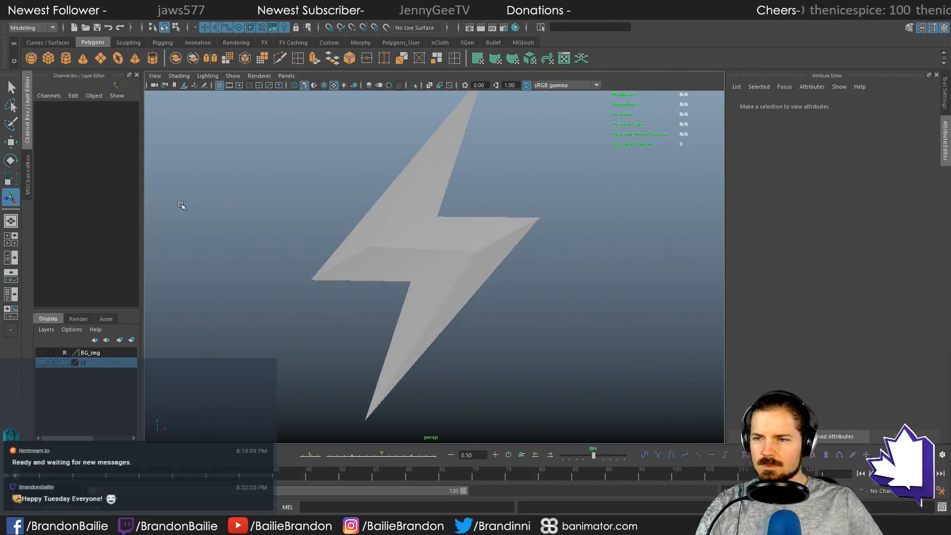
Step: Show the BG_img and LS layers together with the lightning bolt
click(39, 351)
click(40, 363)
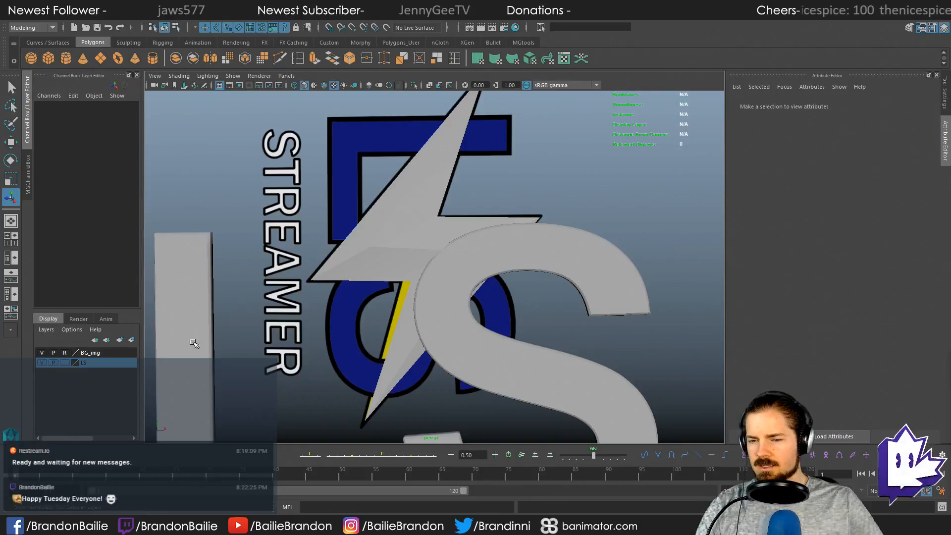
alt+right_drag(515, 314, 342, 301)
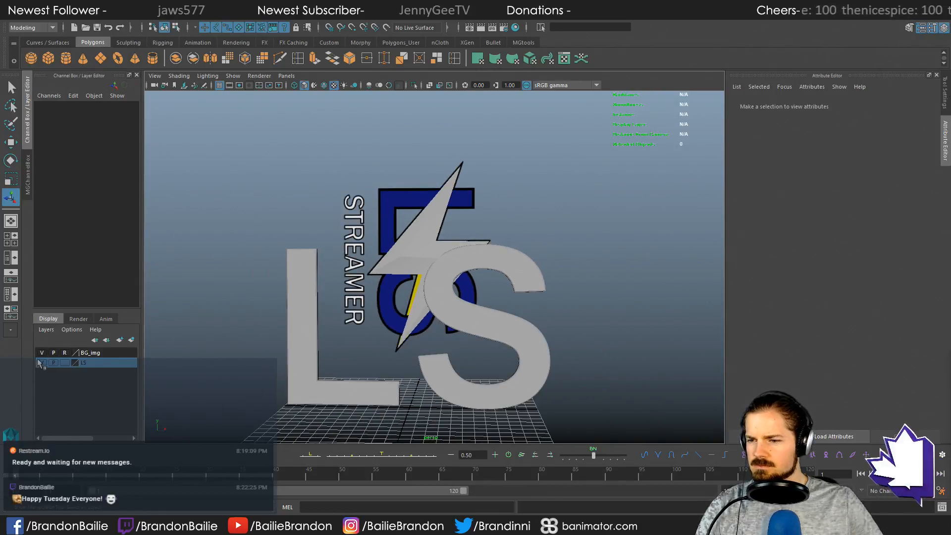
click(39, 352)
click(40, 352)
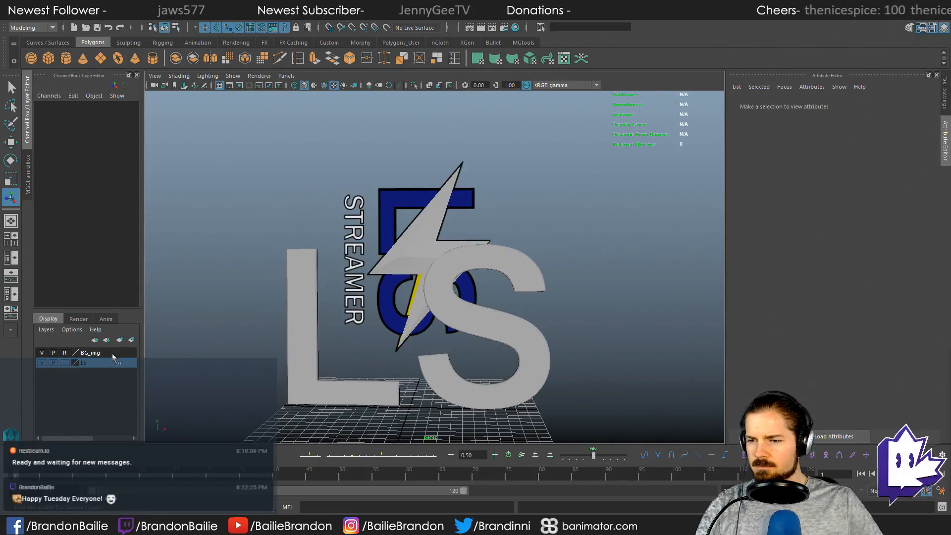
Step: Make the BG_img layer selectable and set the badge image plane's Rotate Z to 0
click(64, 353)
click(388, 189)
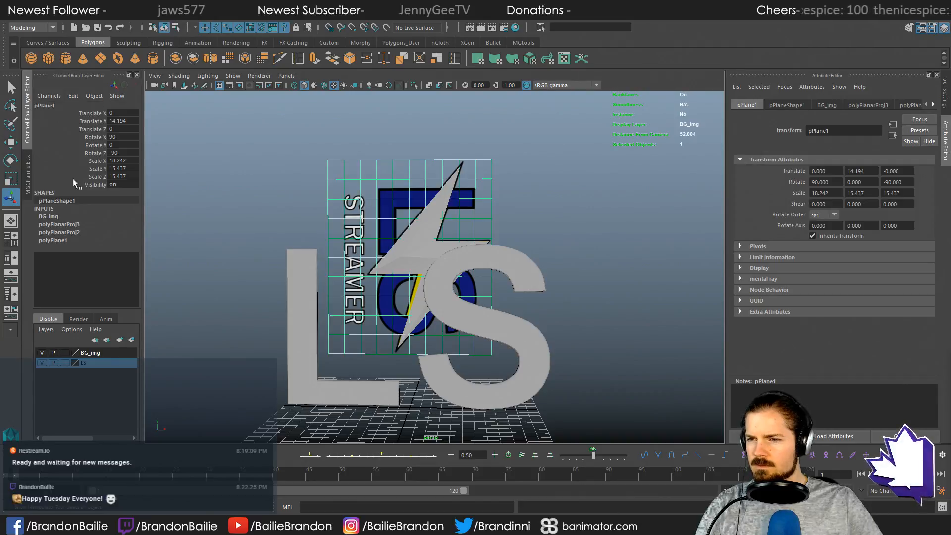
double_click(121, 154)
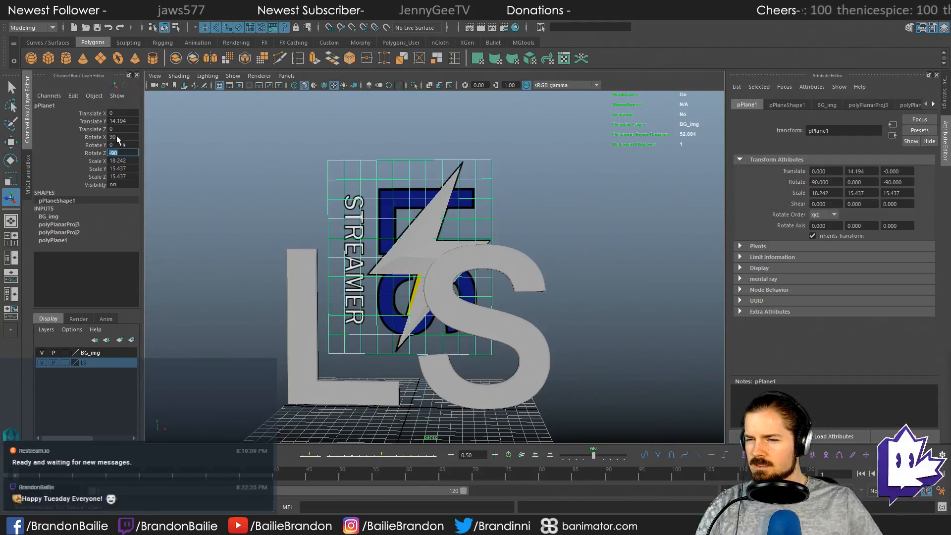
text(0)
key(Return)
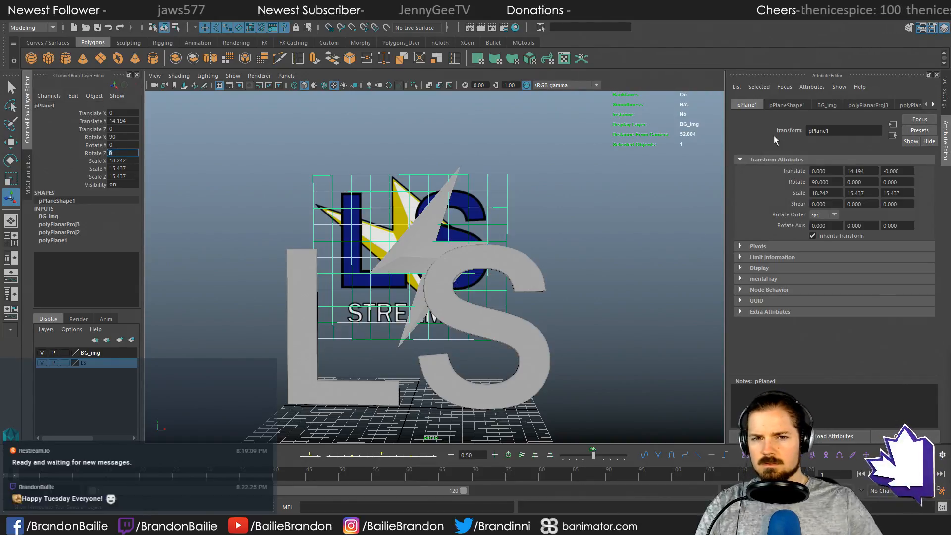
Step: In the front view, scale the badge image plane to about 32.9 × 27.8 × 27.8 and align it with the LS letters
key(space)
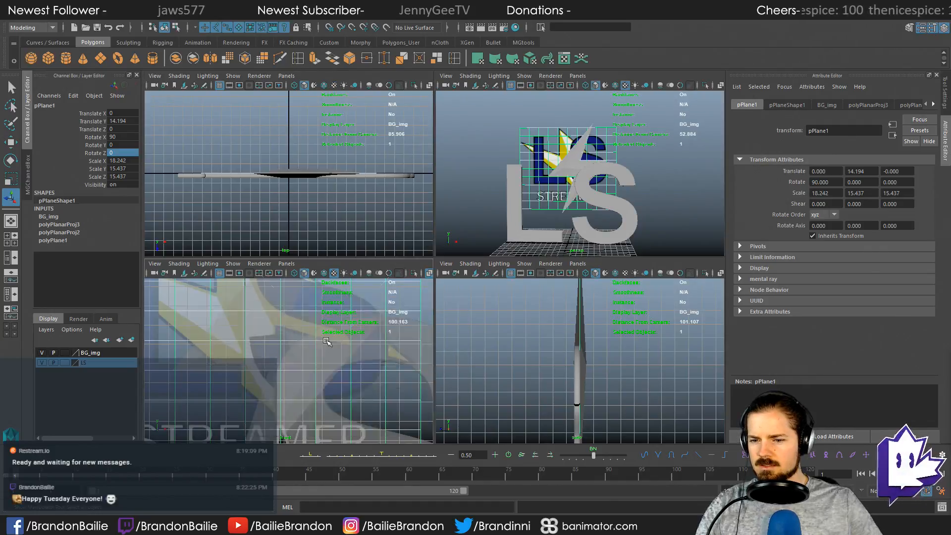
key(space)
scroll(372, 325, down, 5)
key(r)
scroll(436, 247, up, 3)
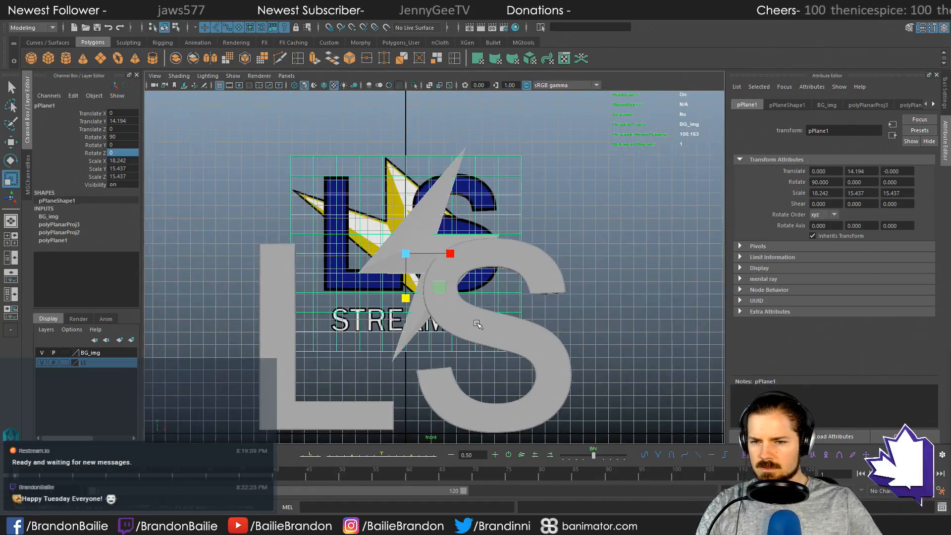
drag(427, 230, 453, 380)
key(w)
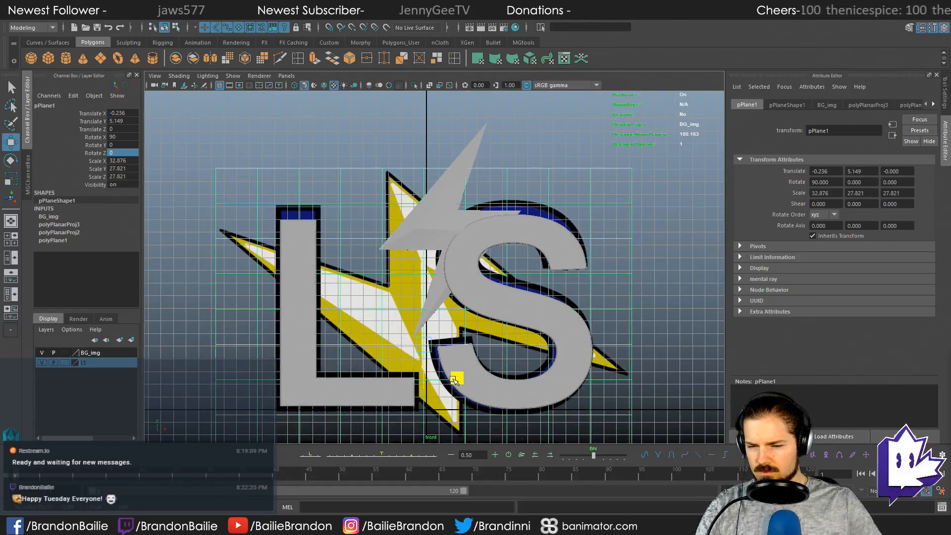
scroll(383, 356, up, 1)
alt+middle_drag(411, 354, 402, 331)
scroll(414, 312, up, 1)
drag(446, 334, 448, 333)
key(q)
Step: Center the lightning bolt's pivot and move it over the star's middle, to about X -1.95, Y -5.58
click(434, 150)
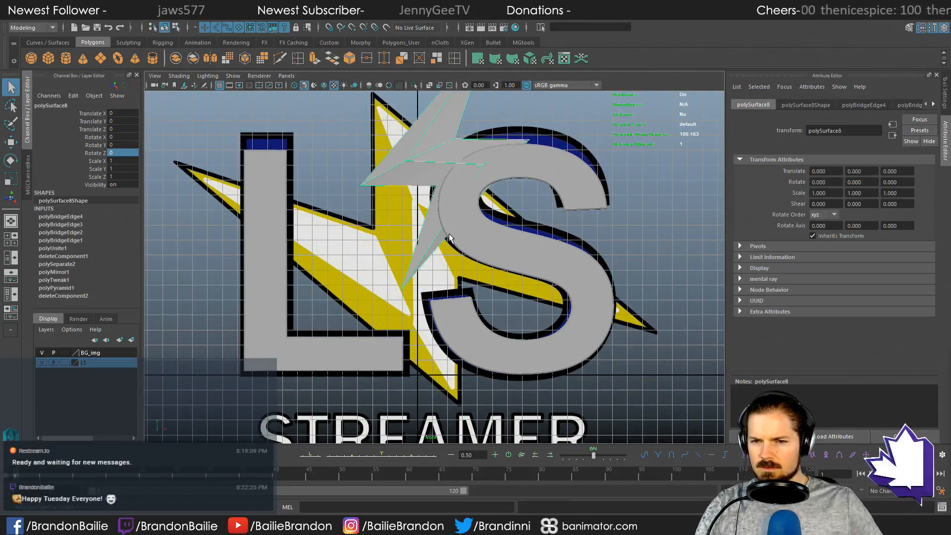
key(w)
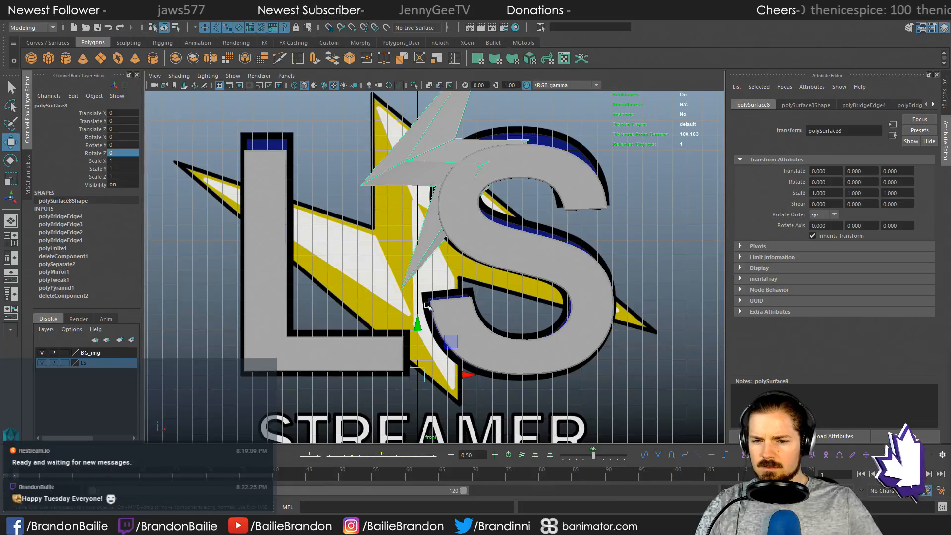
click(86, 18)
click(130, 79)
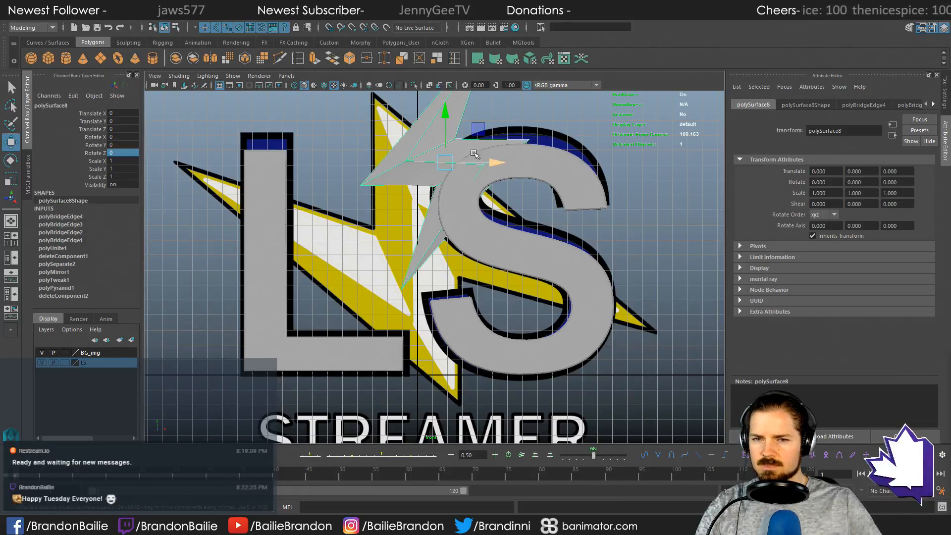
drag(479, 129, 369, 203)
Step: Rotate the lightning bolt to match the star's orientation, setting Rotate Z to 90
key(r)
key(e)
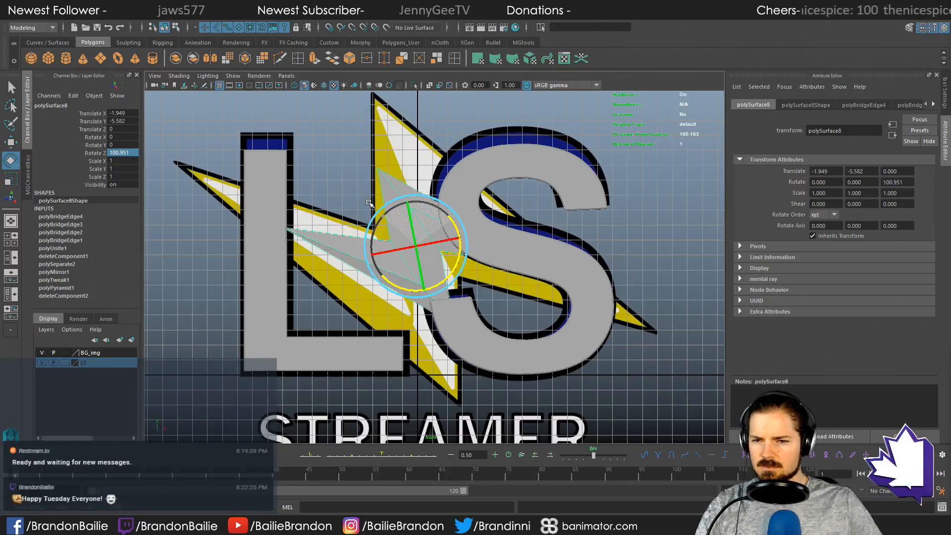
key(ctrl+z)
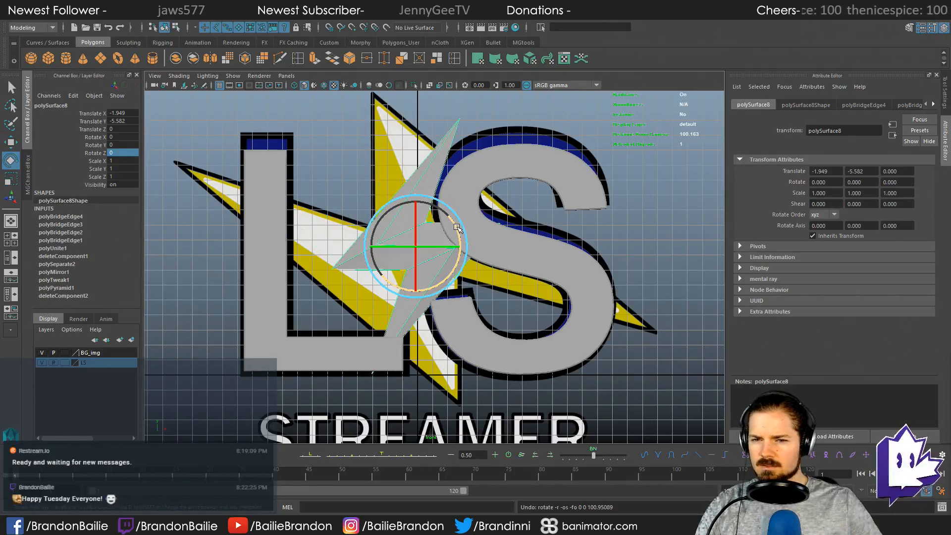
drag(454, 229, 402, 218)
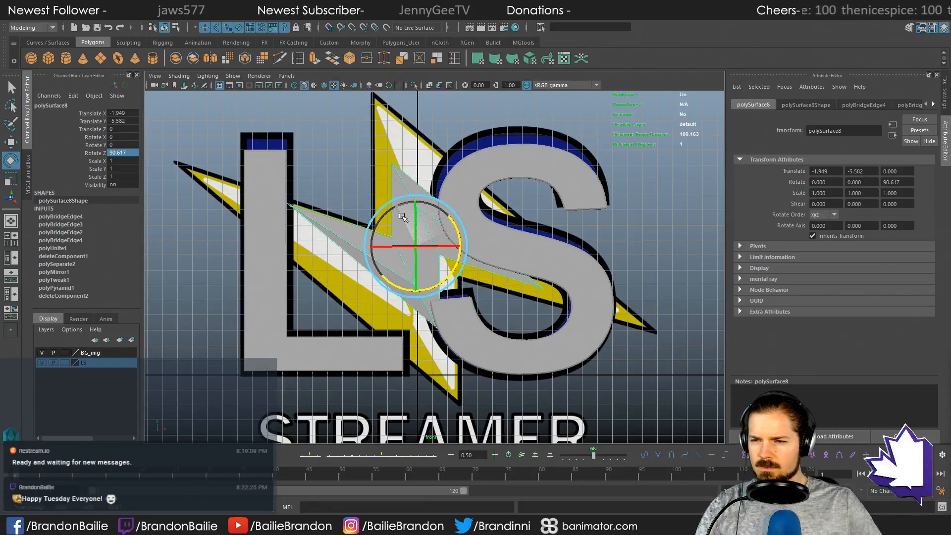
double_click(119, 154)
text(9)
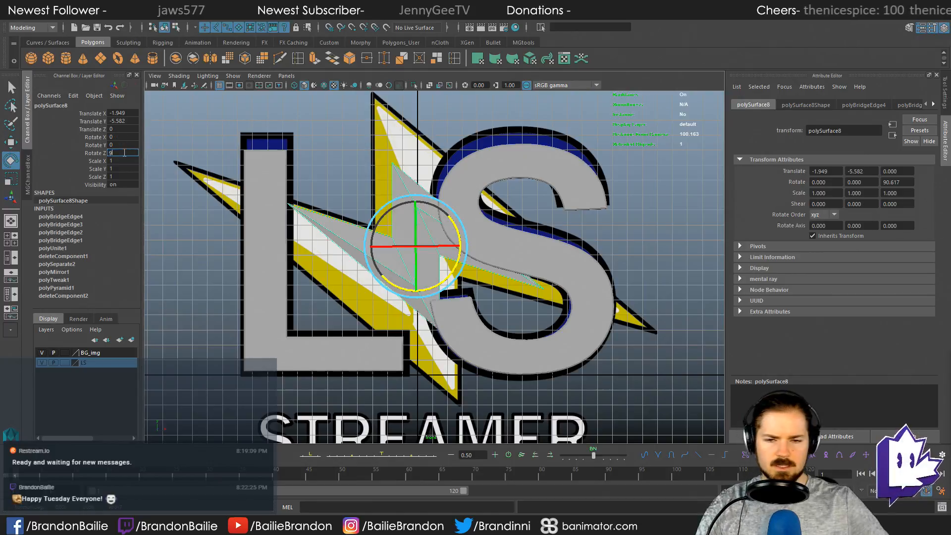
text(0)
key(Return)
Step: Scale the lightning bolt uniformly to about 1.764 and align it with the badge star at about X -1.916, Y -5.747
key(r)
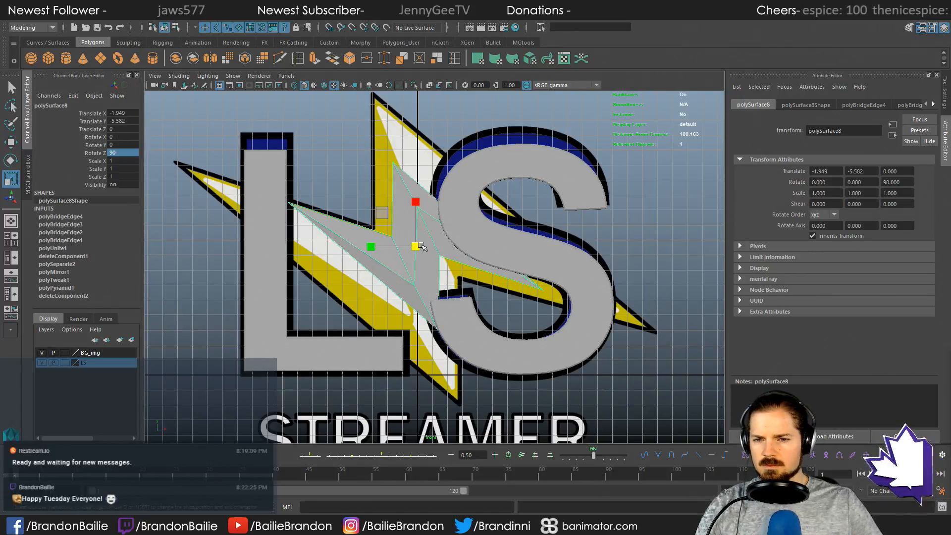
drag(415, 247, 528, 280)
key(w)
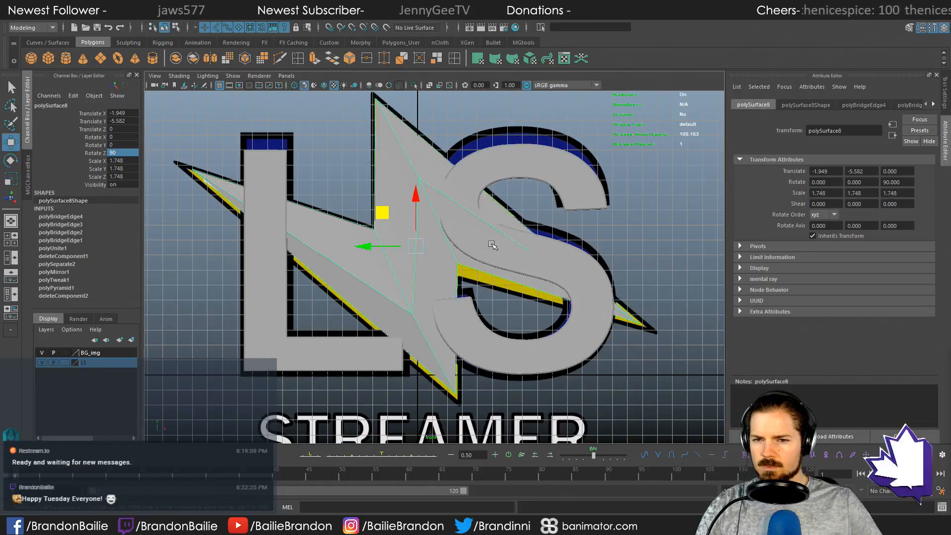
drag(381, 213, 381, 215)
key(r)
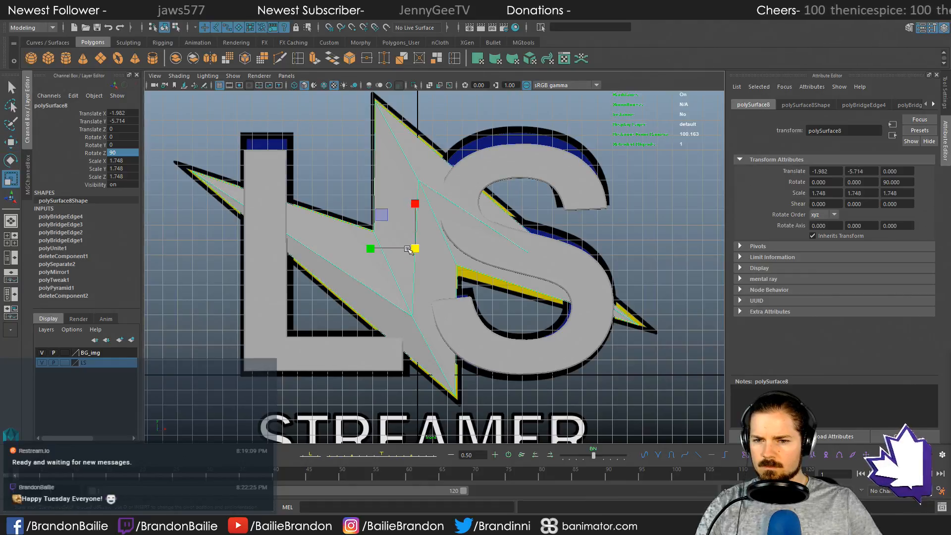
drag(415, 247, 415, 248)
key(w)
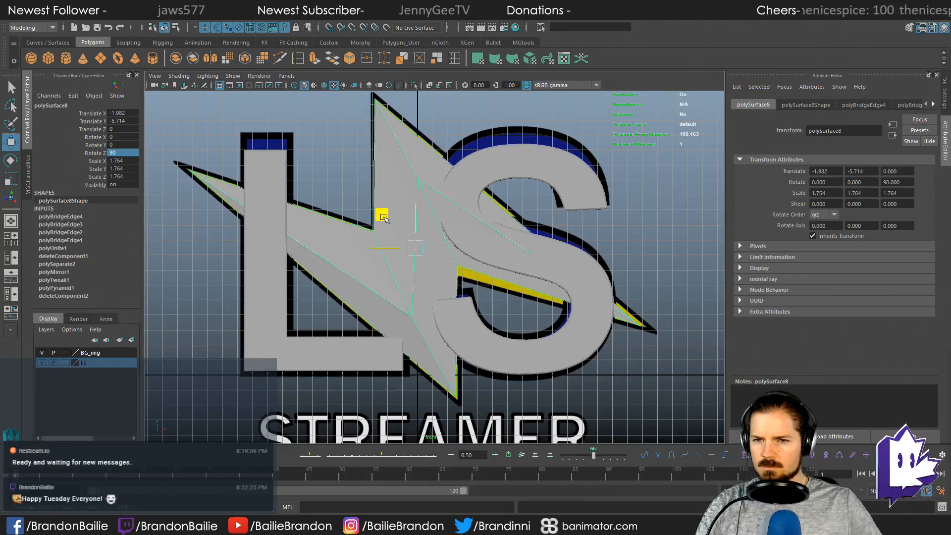
drag(384, 218, 386, 219)
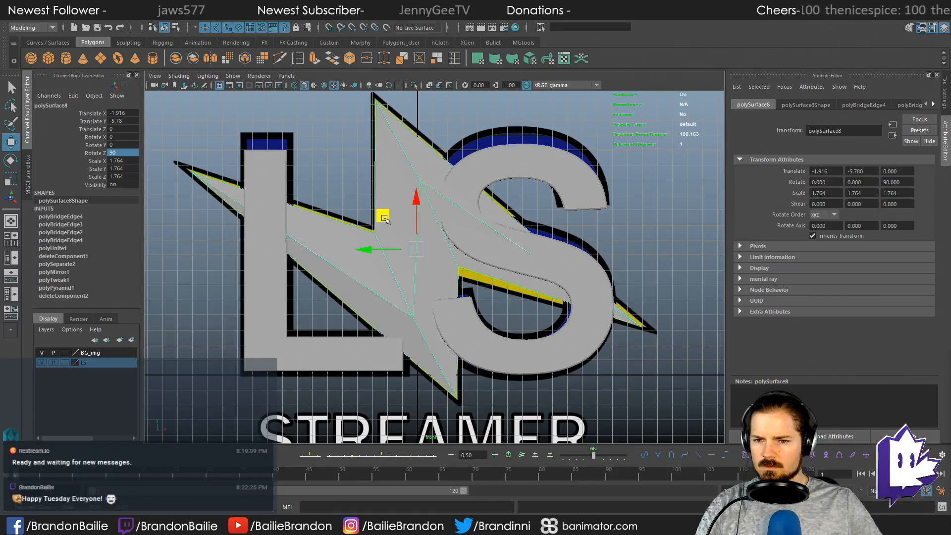
key(q)
key(w)
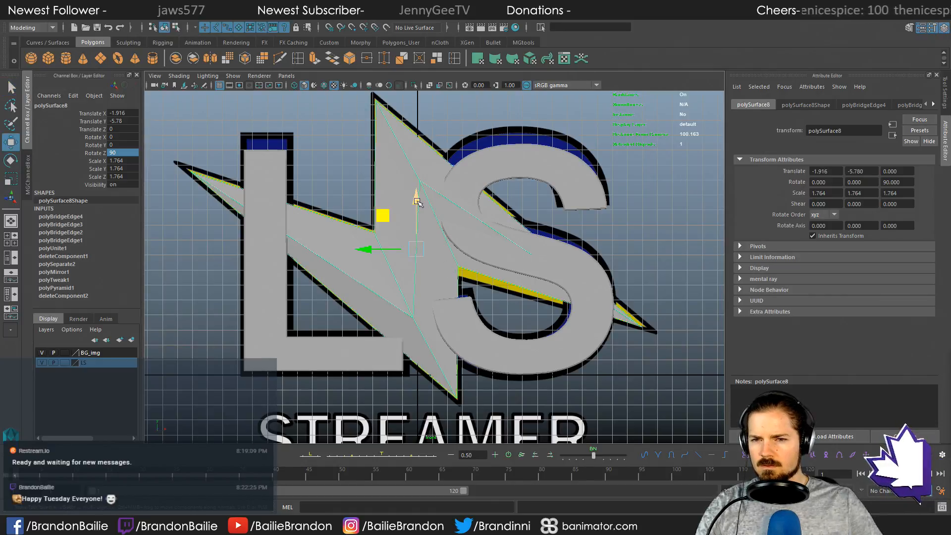
drag(419, 203, 418, 202)
key(q)
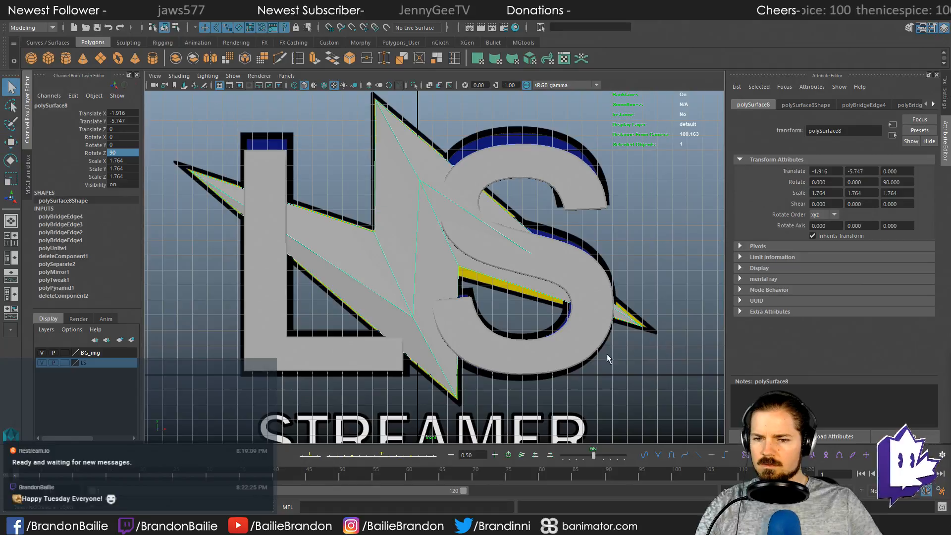
Step: Hide the BG_img layer and select the lightning bolt between the L and S letters
click(329, 149)
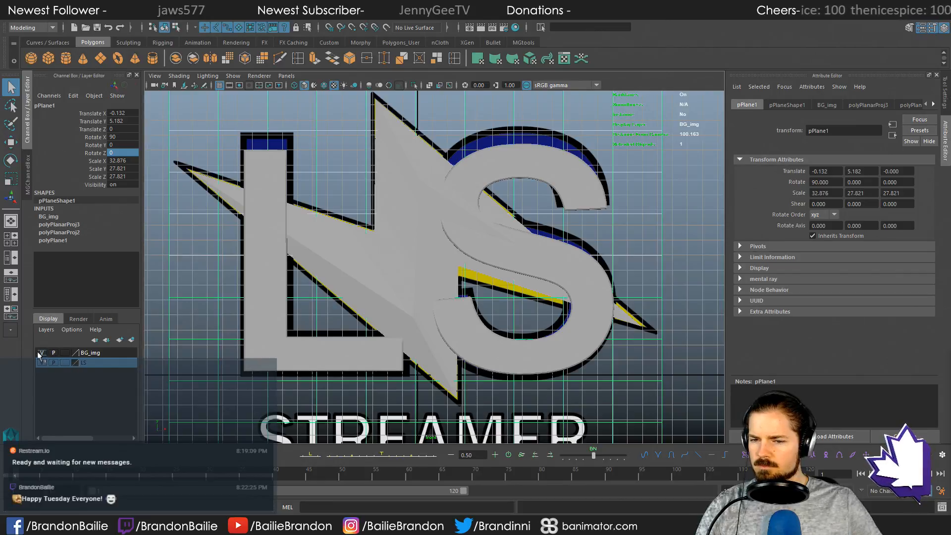
click(42, 353)
click(363, 179)
click(269, 183)
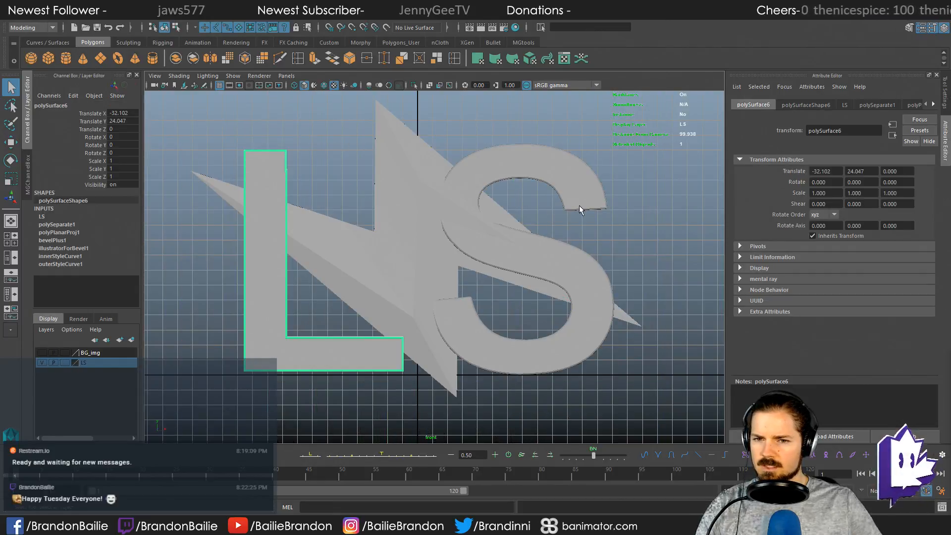
click(524, 170)
click(410, 177)
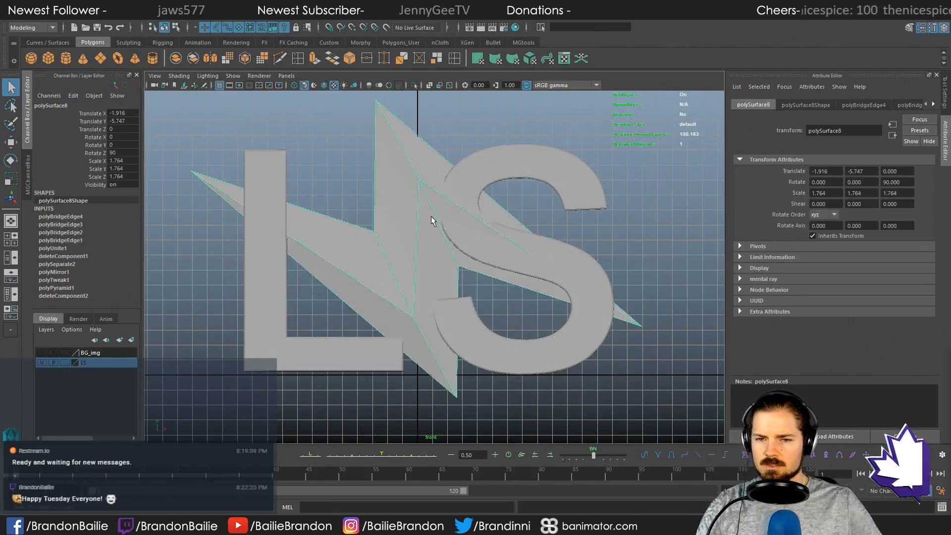
Step: In the perspective view, move the lightning bolt back in depth to Translate Z about -1.668
key(space)
key(space)
key(w)
alt+drag(472, 274, 419, 260)
click(529, 212)
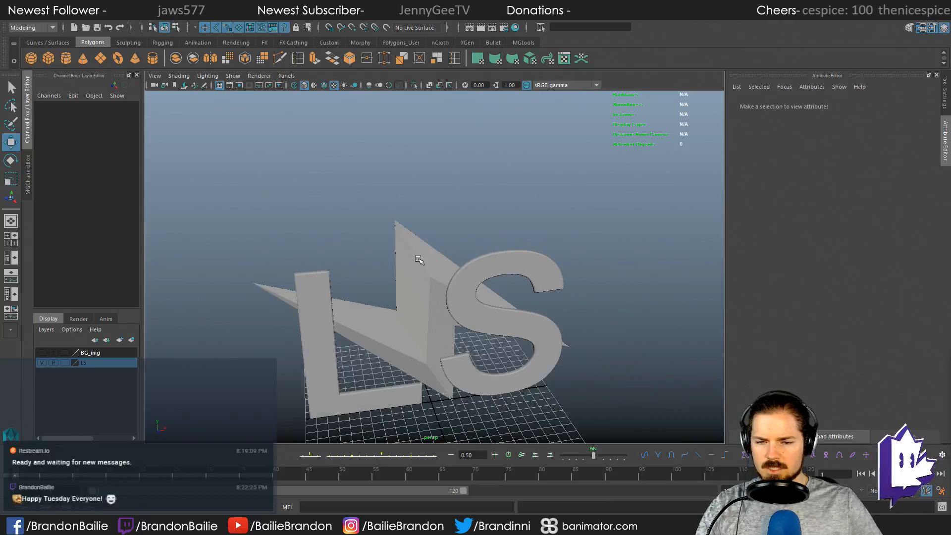
click(420, 260)
alt+drag(541, 244, 513, 219)
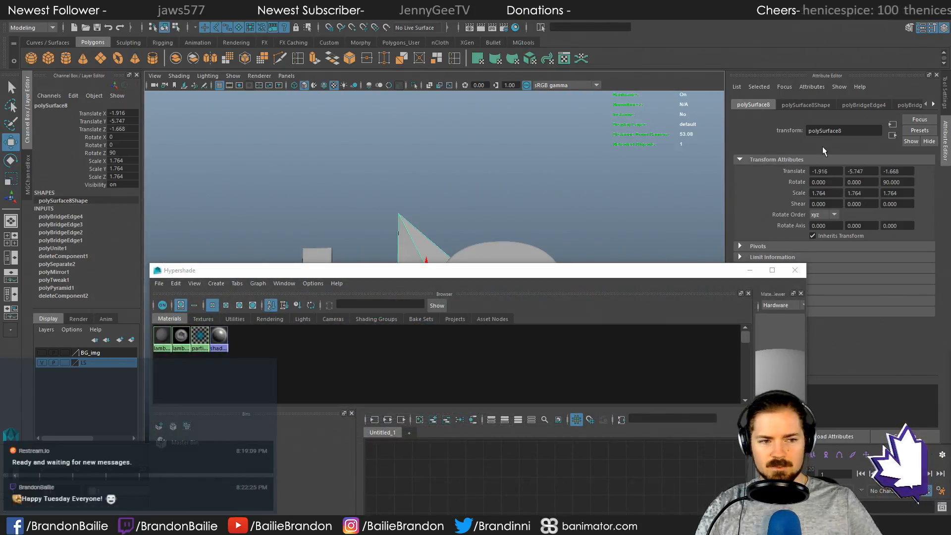
Step: Examine the colours of the reference image LSStreamerBadgeOverlay.png alongside the Hypershade materials
drag(391, 275, 387, 80)
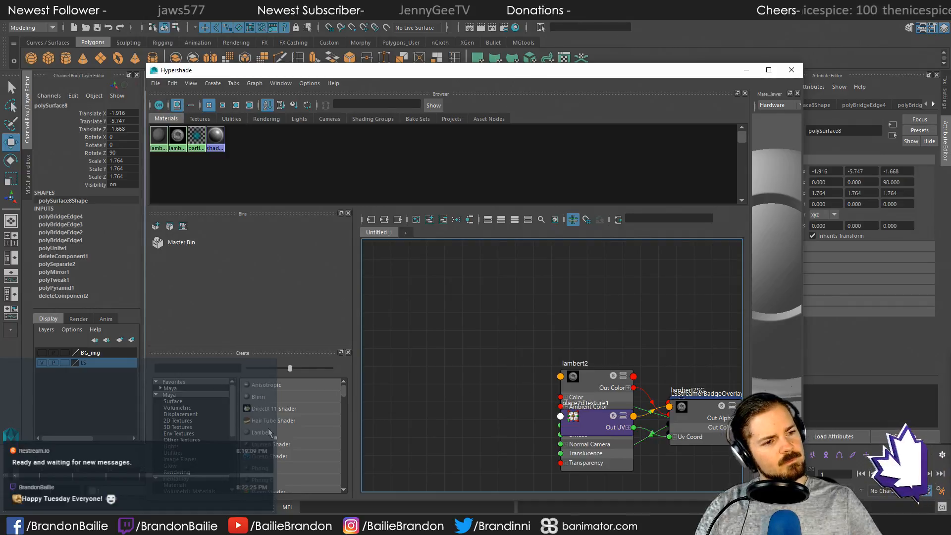
scroll(268, 430, down, 1)
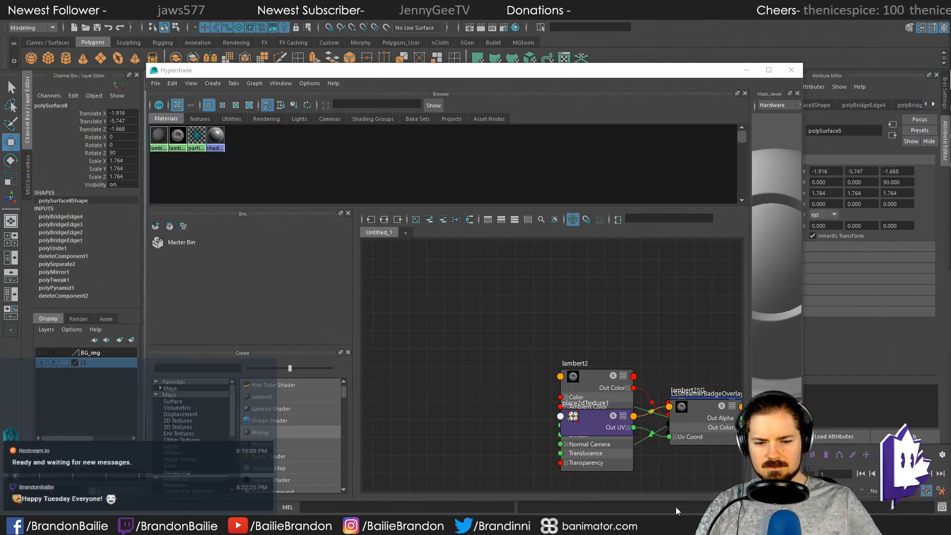
drag(326, 533, 327, 102)
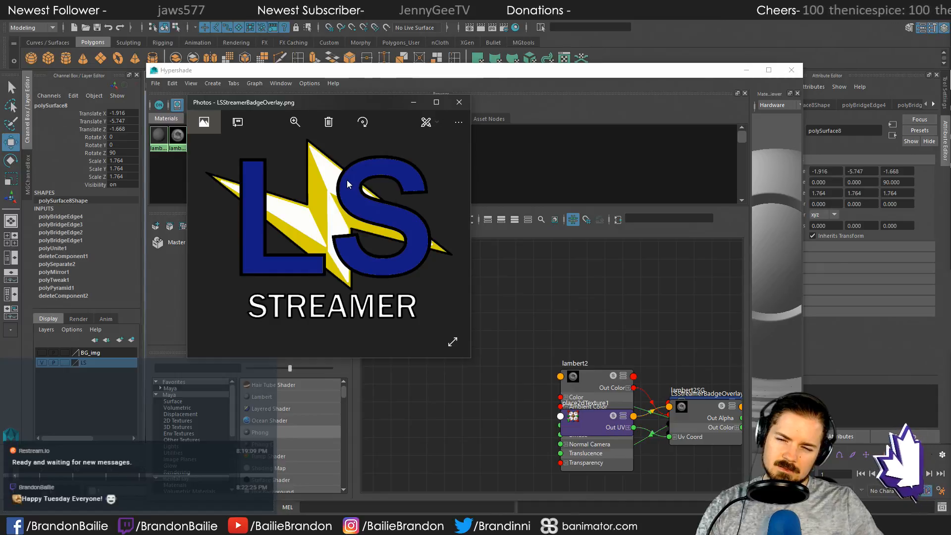
click(746, 71)
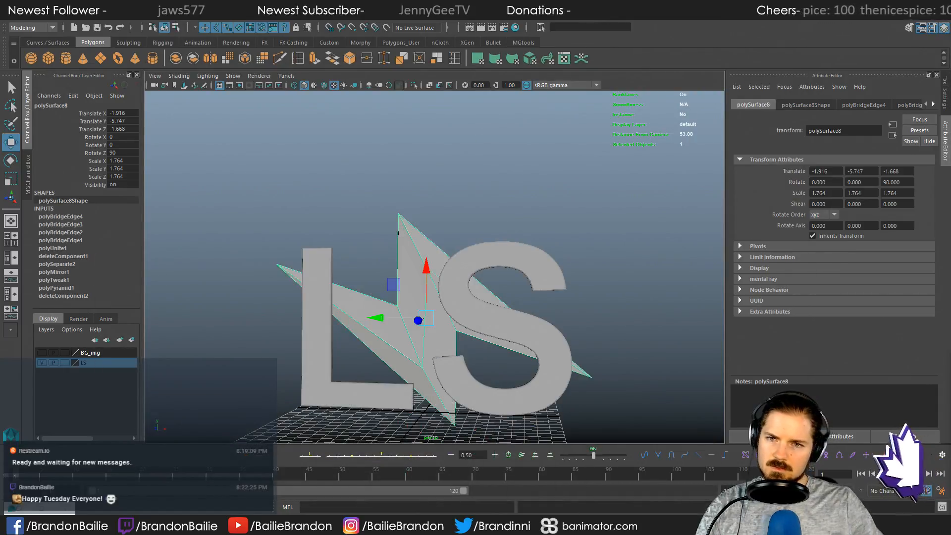
Step: Create a Phong material in Hypershade and assign it to the lightning bolt, with its attributes loaded for editing
click(22, 512)
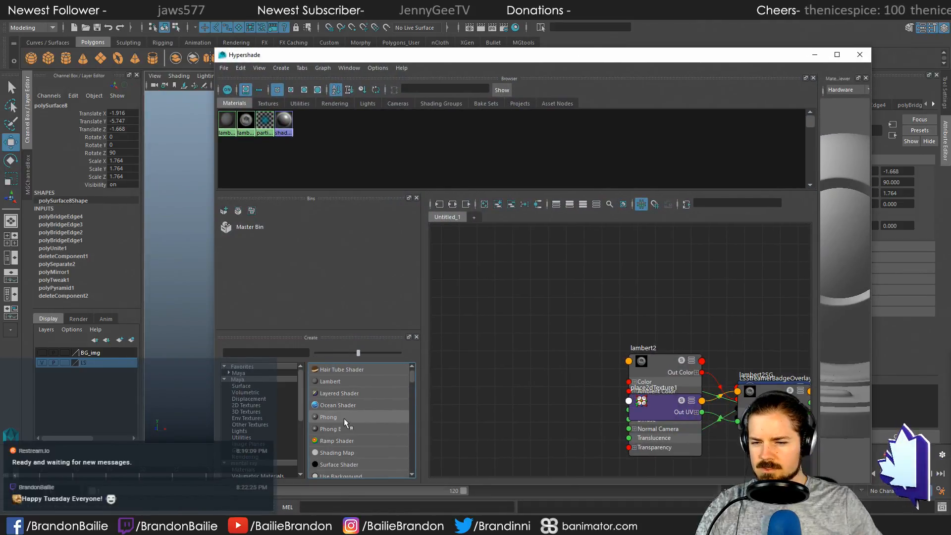
click(335, 416)
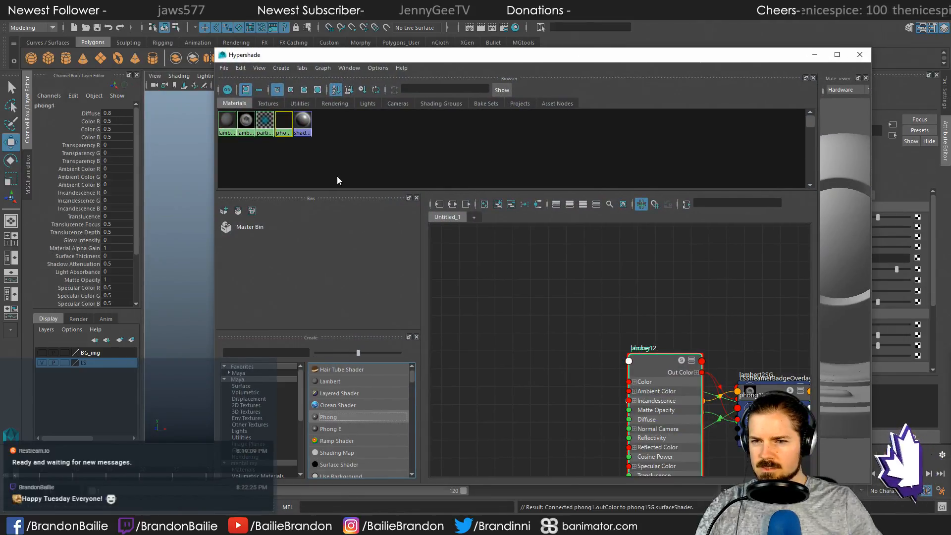
drag(356, 62, 636, 115)
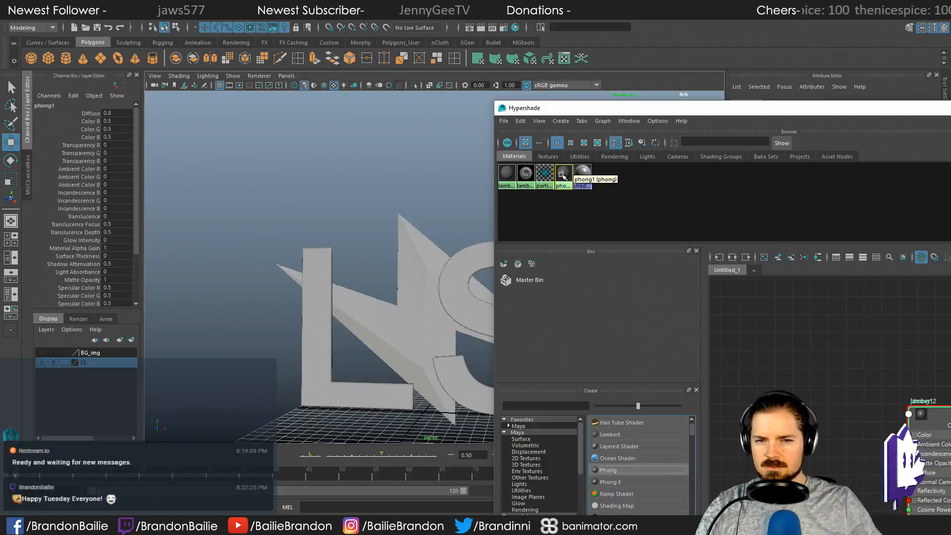
middle_drag(406, 285, 406, 285)
click(584, 185)
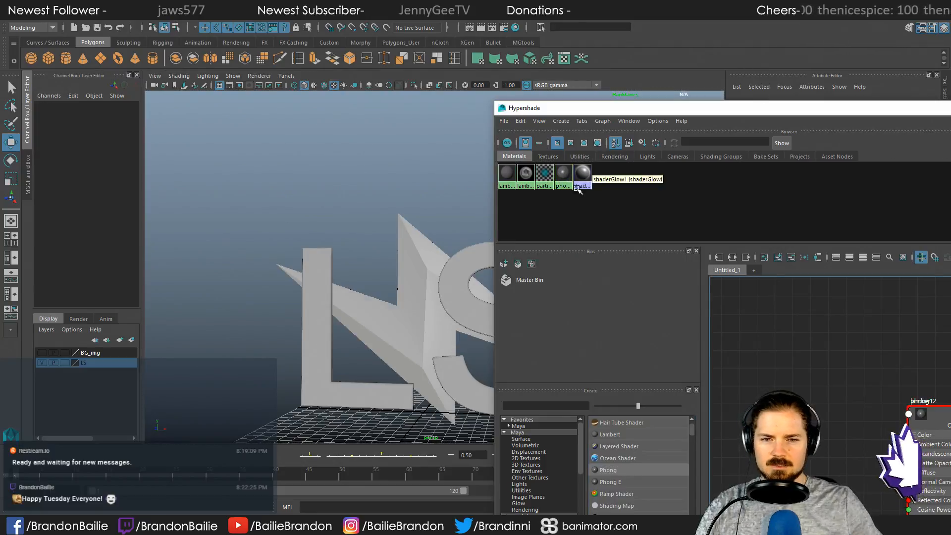
click(566, 179)
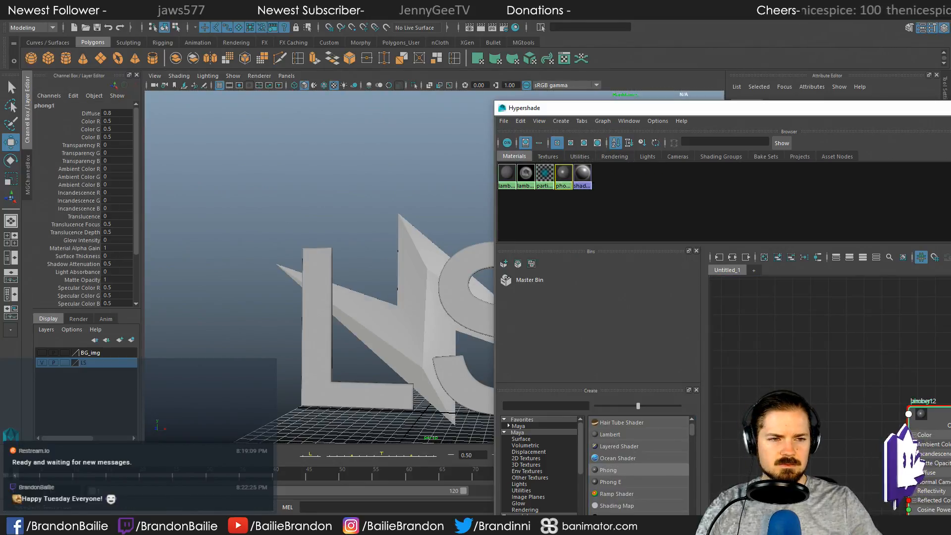
click(950, 108)
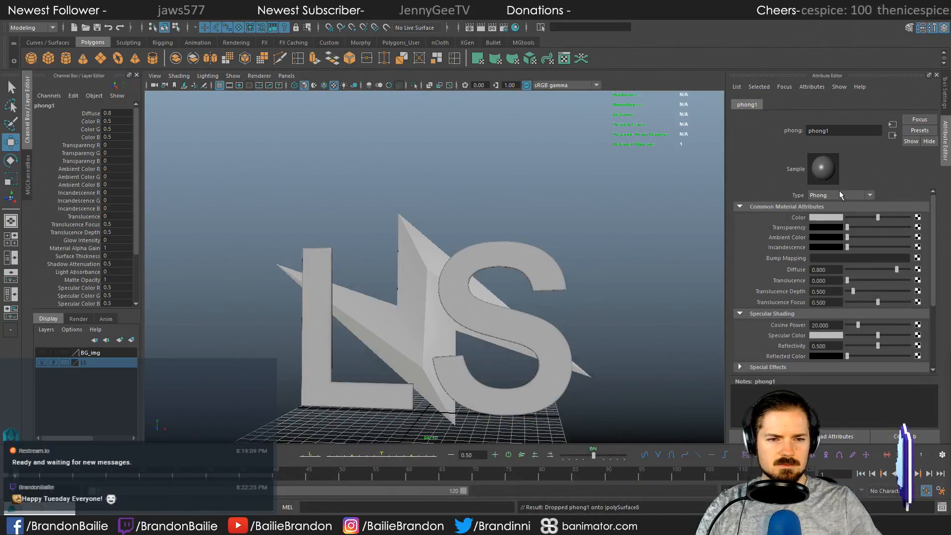
Step: Set the lightning bolt's Phong material color to pure yellow
click(828, 218)
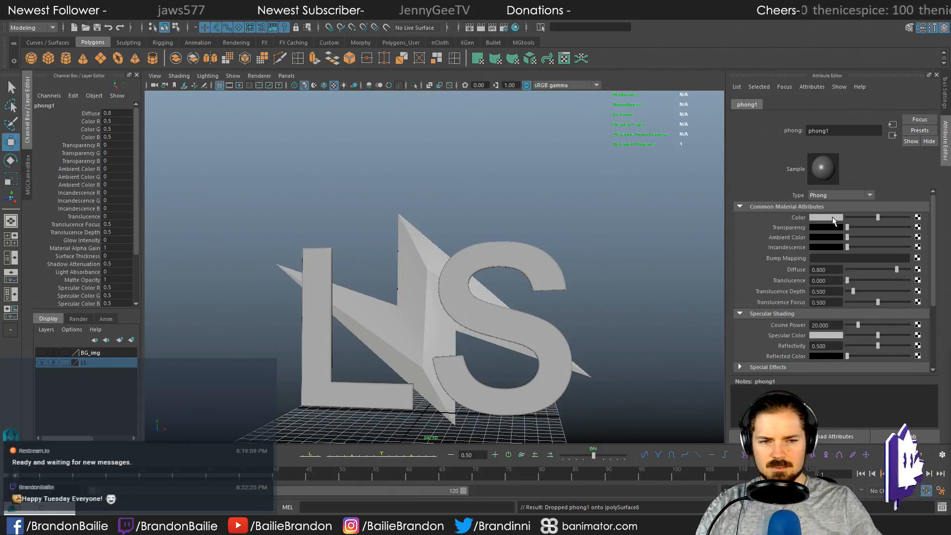
click(817, 217)
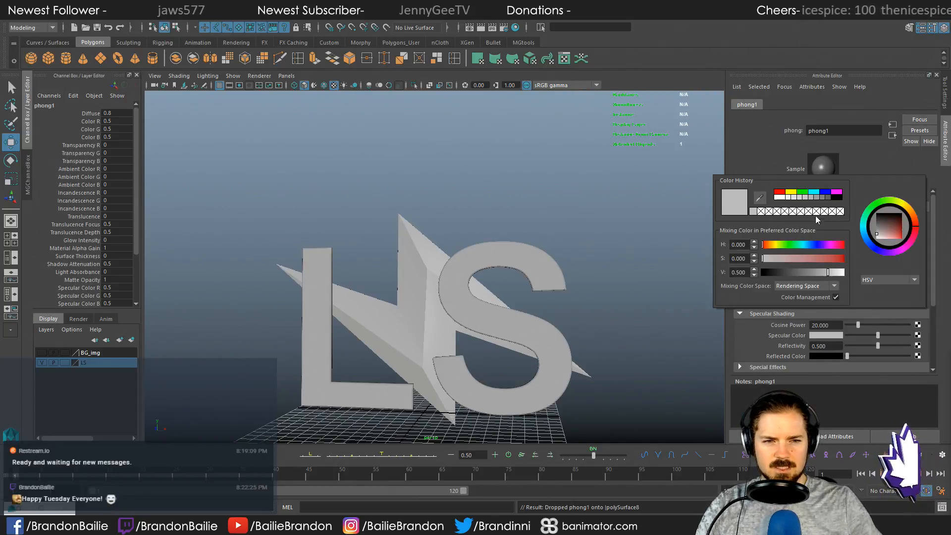
click(796, 195)
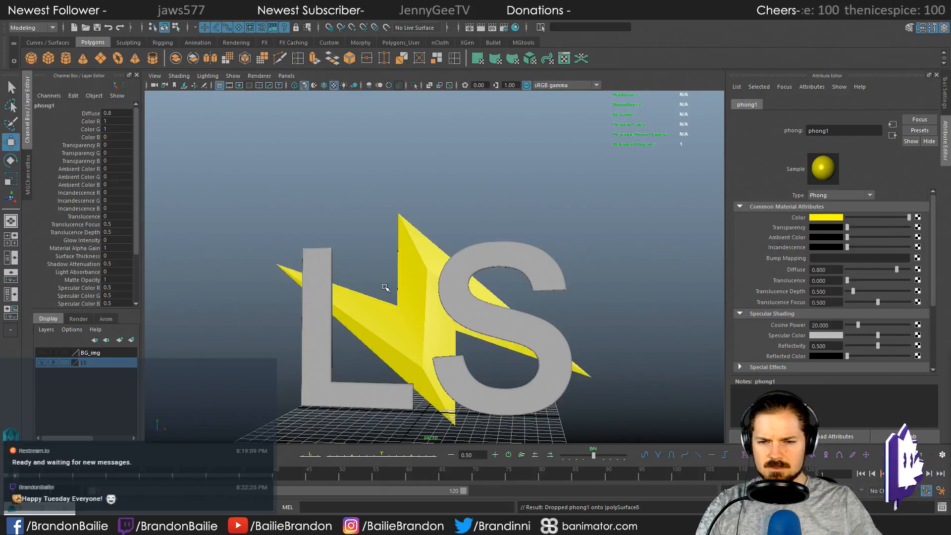
Step: Make the yellow Phong material partly see-through by setting its Transparency to about 0.333
alt+drag(386, 289, 409, 302)
alt+right_drag(382, 299, 448, 307)
alt+middle_drag(448, 307, 467, 237)
alt+drag(468, 238, 456, 267)
scroll(860, 307, down, 3)
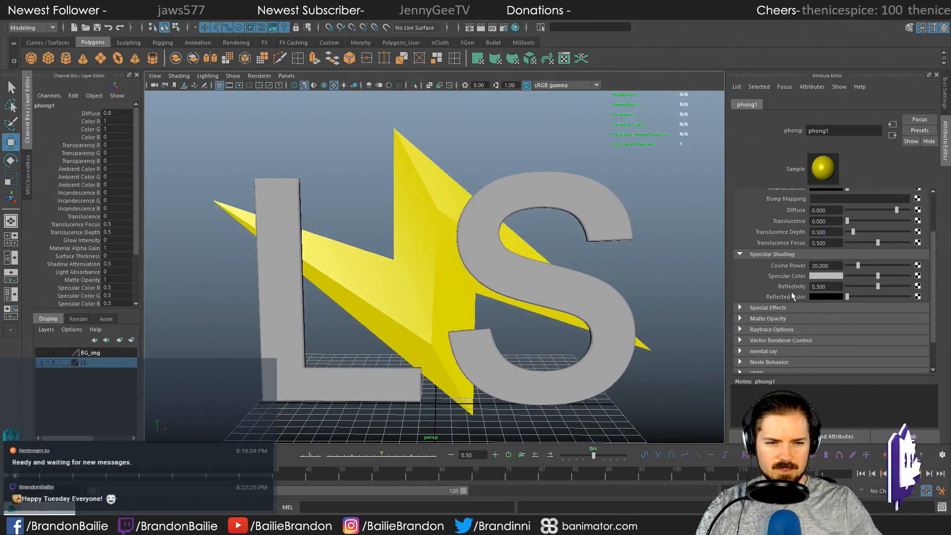
scroll(746, 282, up, 1)
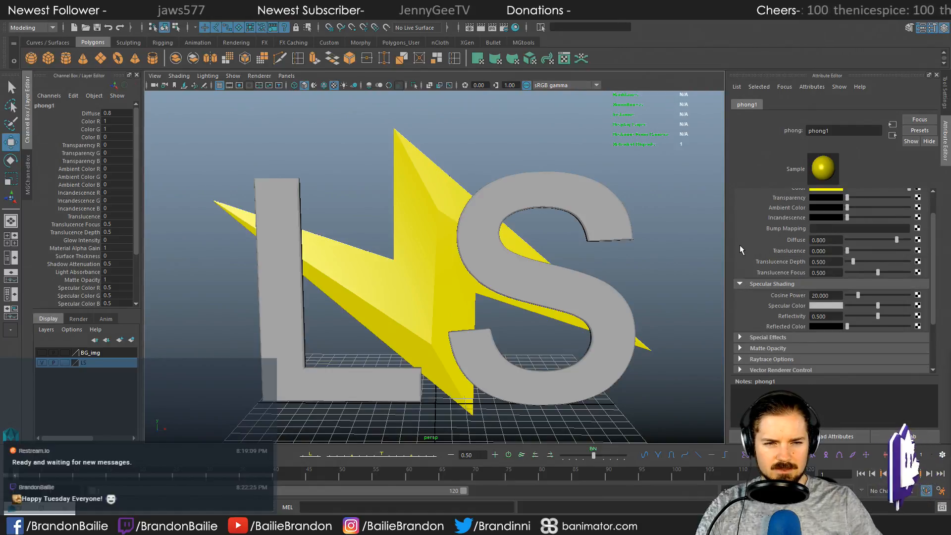
scroll(739, 245, up, 1)
drag(847, 228, 875, 228)
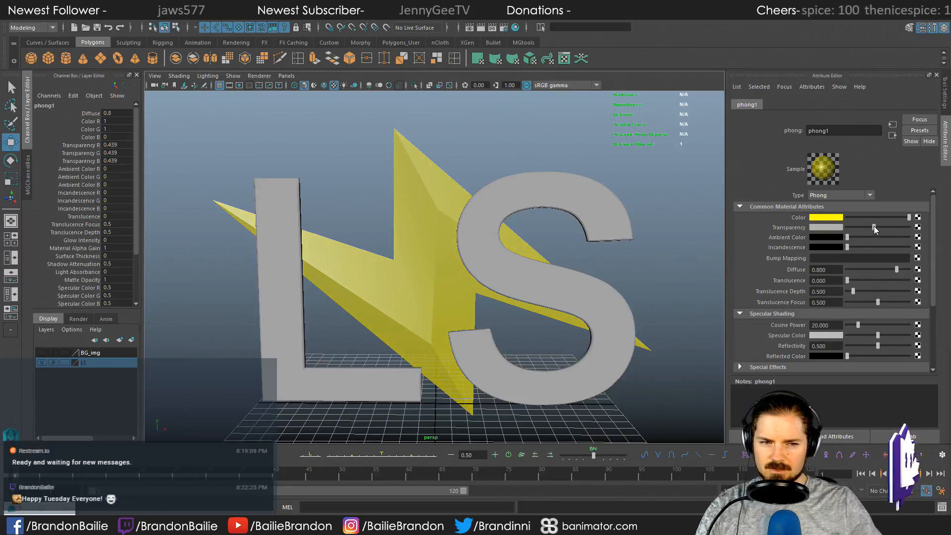
alt+drag(474, 290, 676, 282)
alt+drag(588, 330, 466, 351)
drag(874, 229, 864, 230)
mouse_move(525, 285)
alt+mouse_down()
mouse_move(435, 288)
mouse_move(486, 274)
mouse_move(531, 281)
alt+mouse_up()
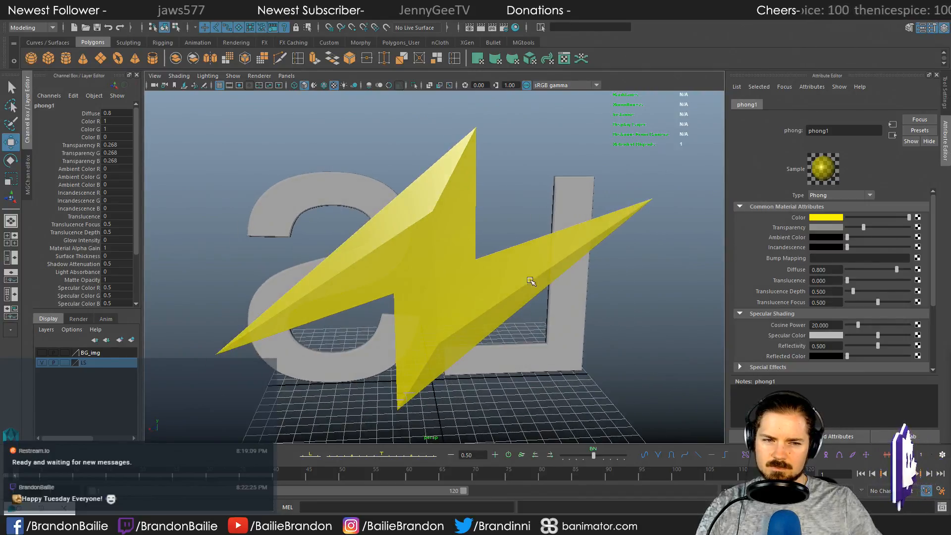
drag(867, 228, 867, 228)
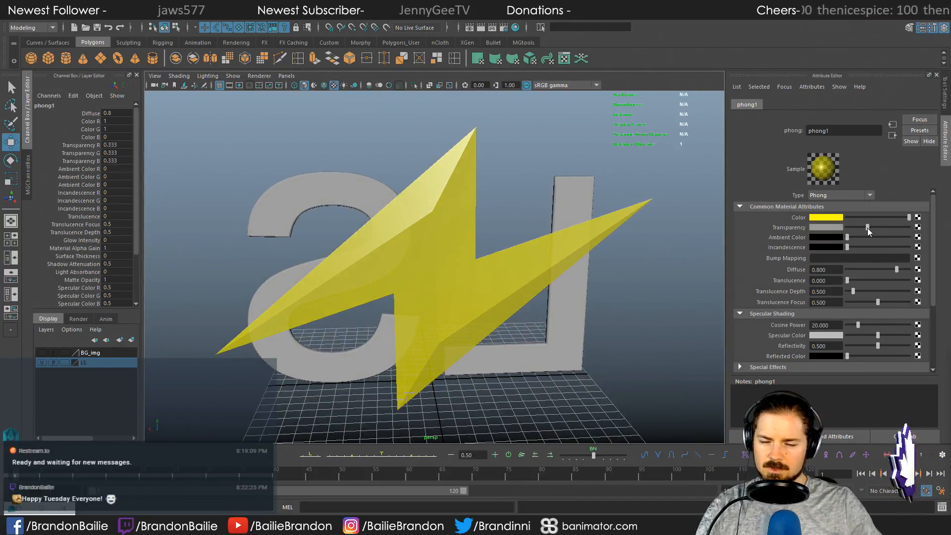
Step: Examine the semi-transparent lightning bolt from behind and up close, with its mesh selected
mouse_move(252, 293)
alt+mouse_down()
mouse_move(312, 295)
mouse_move(208, 294)
mouse_move(404, 335)
mouse_move(448, 325)
mouse_move(249, 300)
alt+mouse_up()
click(365, 281)
alt+drag(365, 281, 505, 302)
click(490, 161)
alt+drag(508, 260, 279, 260)
alt+middle_drag(279, 260, 445, 208)
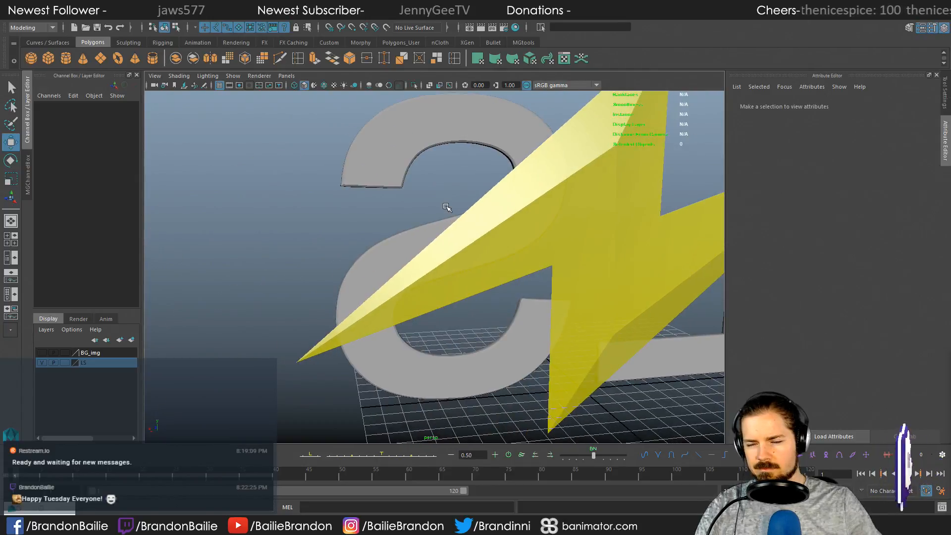
click(518, 226)
alt+drag(529, 198, 399, 260)
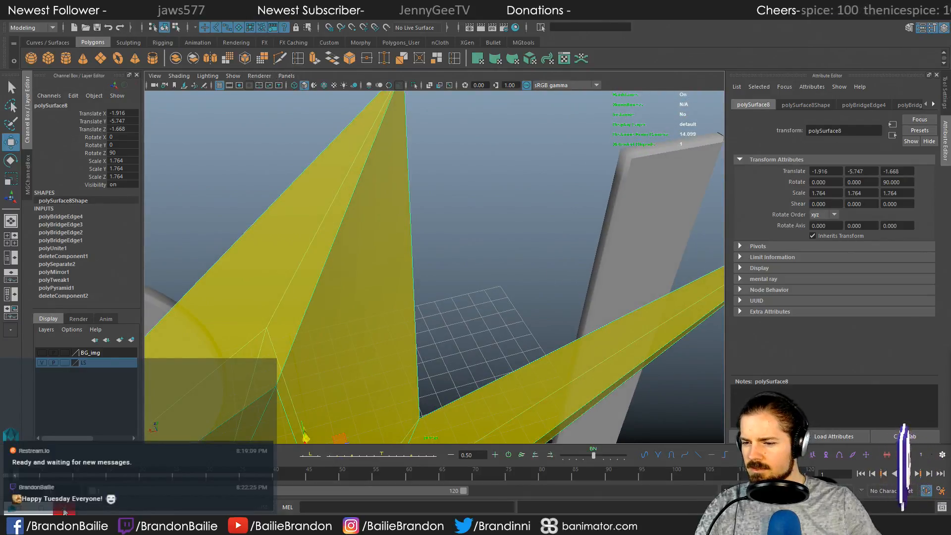
click(22, 509)
drag(771, 113, 555, 66)
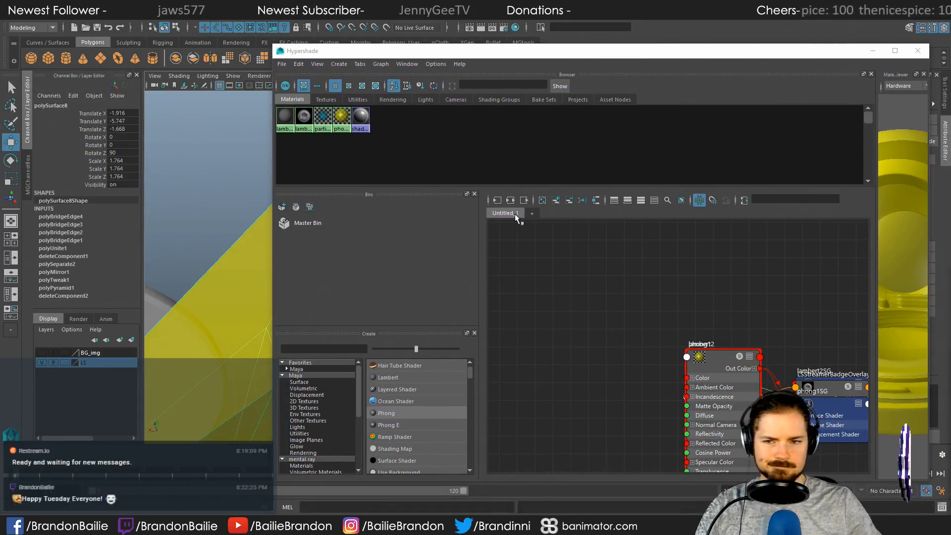
drag(485, 56, 949, 69)
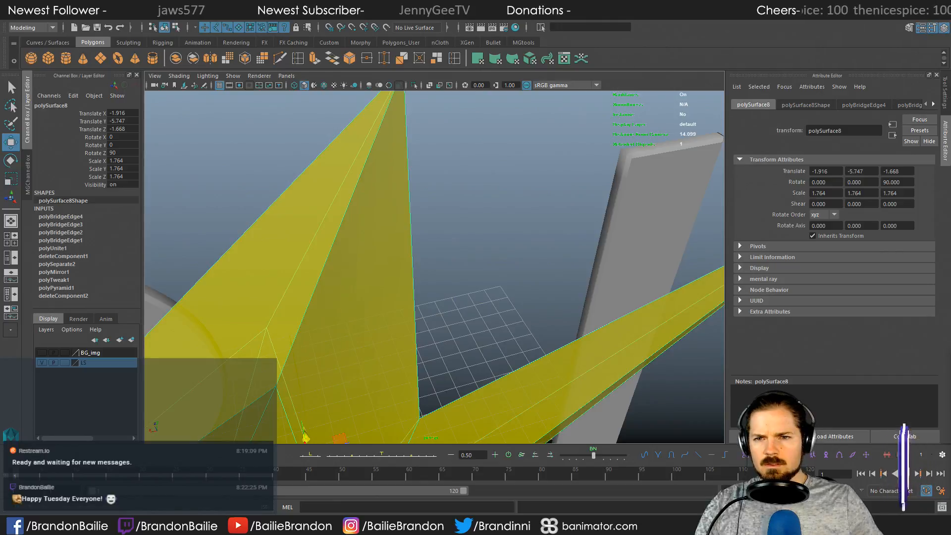
Step: Try to insert an edge loop close to the lightning bolt's upper tip, and undo it
click(298, 59)
alt+drag(375, 121, 393, 224)
click(355, 199)
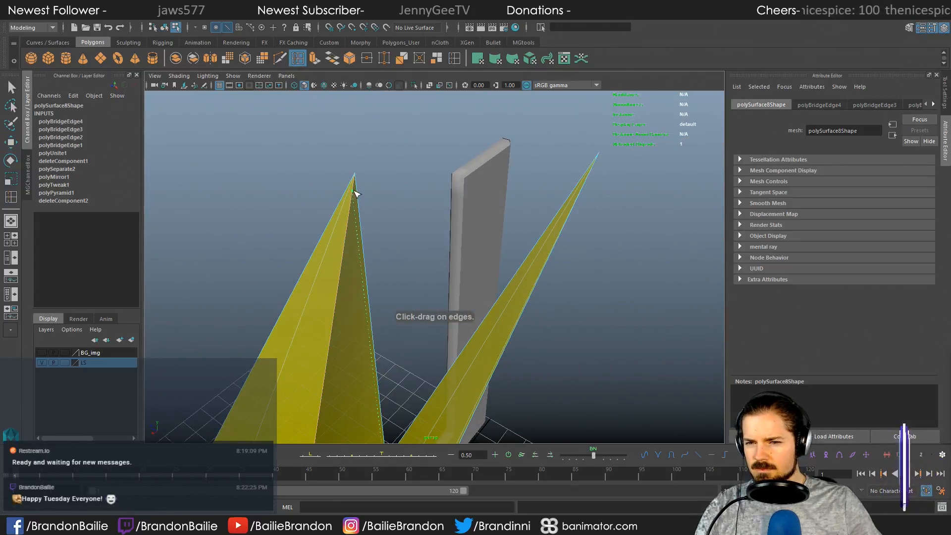
drag(357, 187, 357, 184)
alt+drag(458, 241, 280, 222)
alt+middle_drag(443, 294, 446, 199)
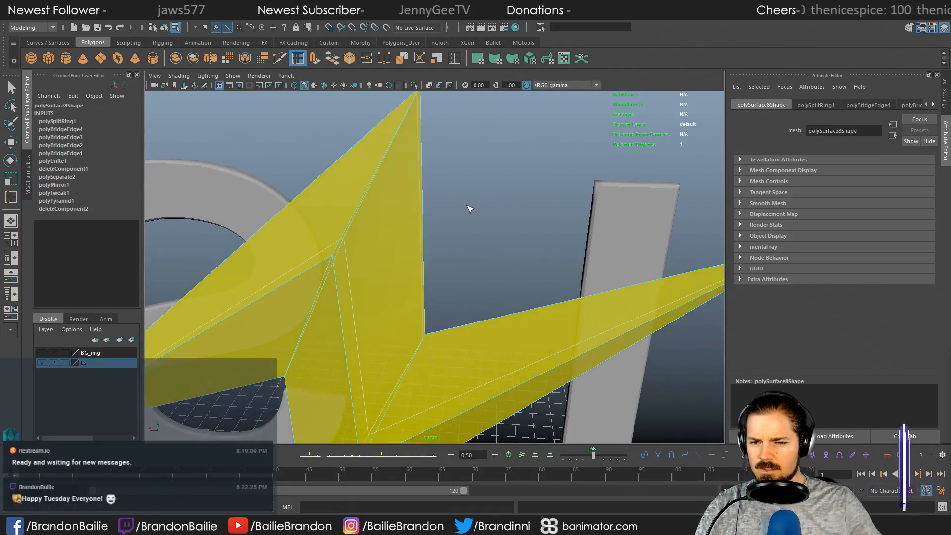
mouse_move(470, 209)
alt+mouse_down()
mouse_move(454, 206)
mouse_move(458, 169)
mouse_move(493, 159)
mouse_move(500, 186)
mouse_move(474, 200)
alt+mouse_up()
key(ctrl+z)
alt+right_drag(483, 207, 420, 230)
mouse_move(420, 230)
alt+mouse_down()
mouse_move(317, 227)
mouse_move(403, 229)
alt+mouse_up()
key(q)
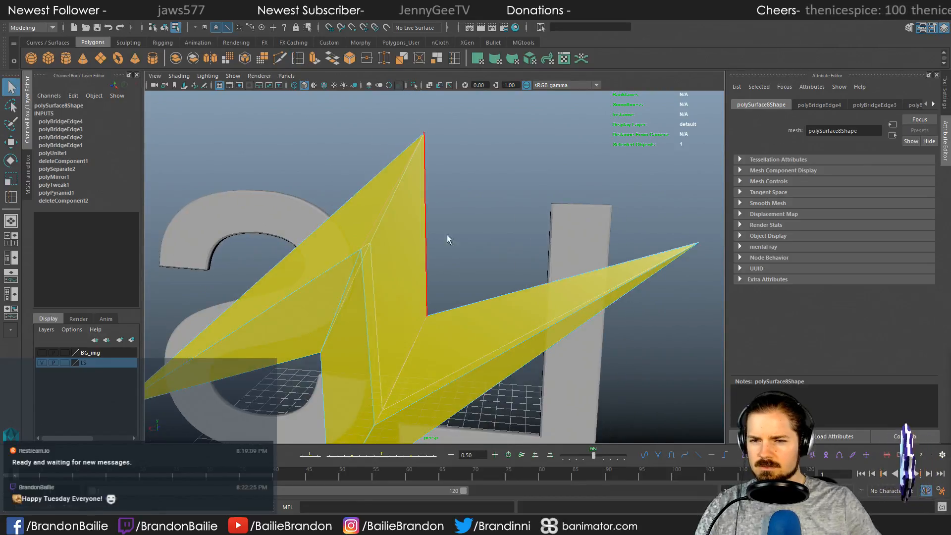
Step: Select the lightning bolt as a whole object and delete its construction history
key(w)
right_drag(411, 223, 453, 206)
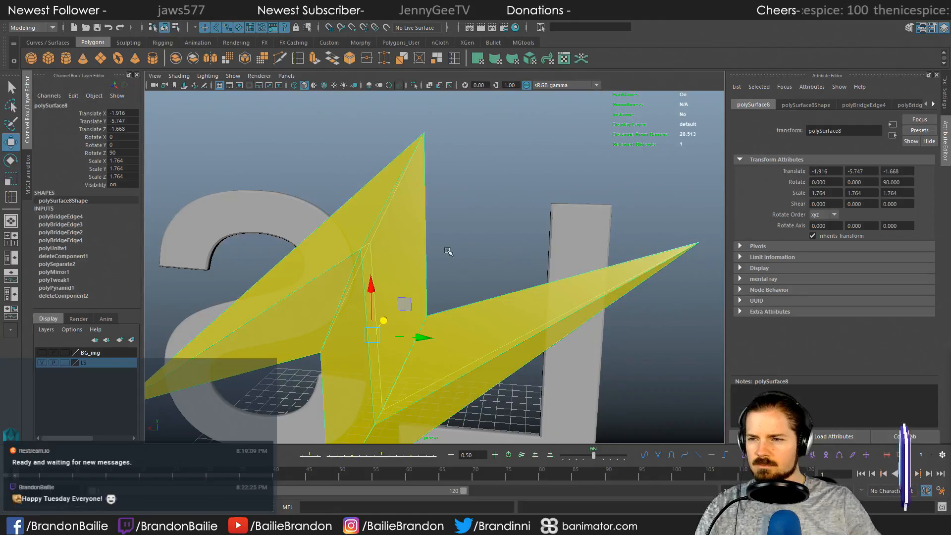
click(85, 18)
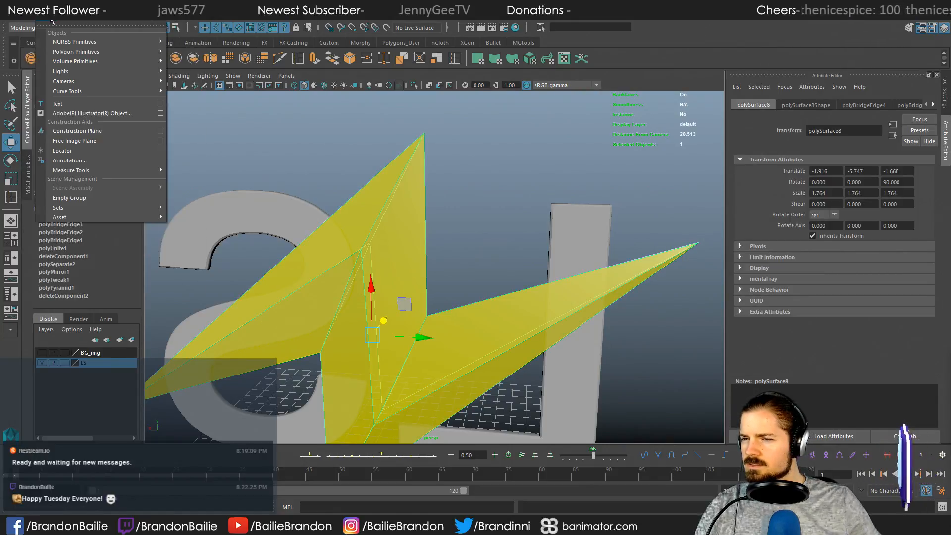
mouse_move(74, 20)
mouse_move(28, 20)
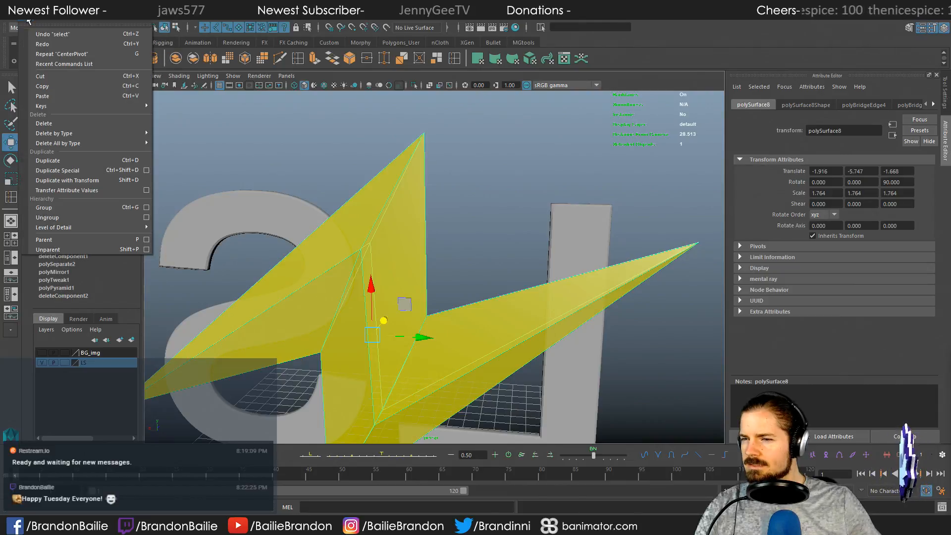
mouse_move(69, 133)
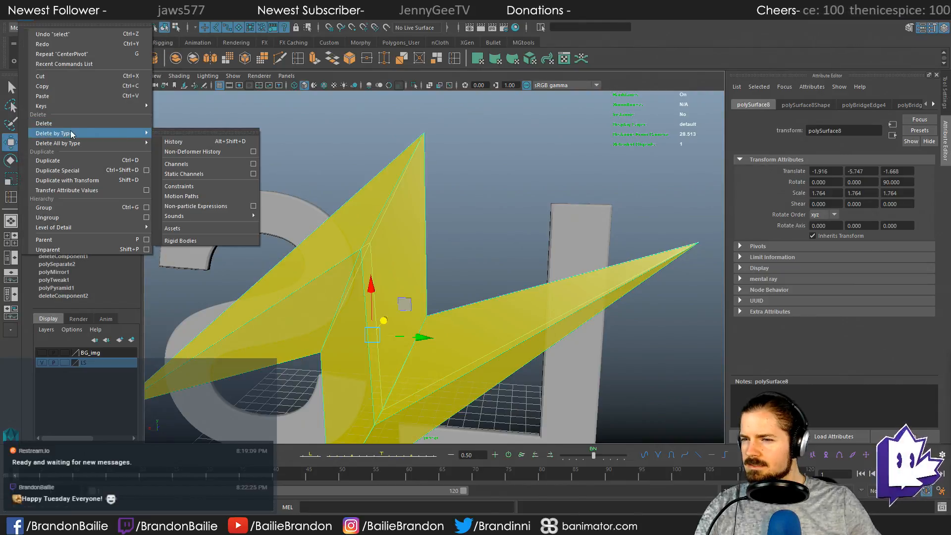
click(182, 145)
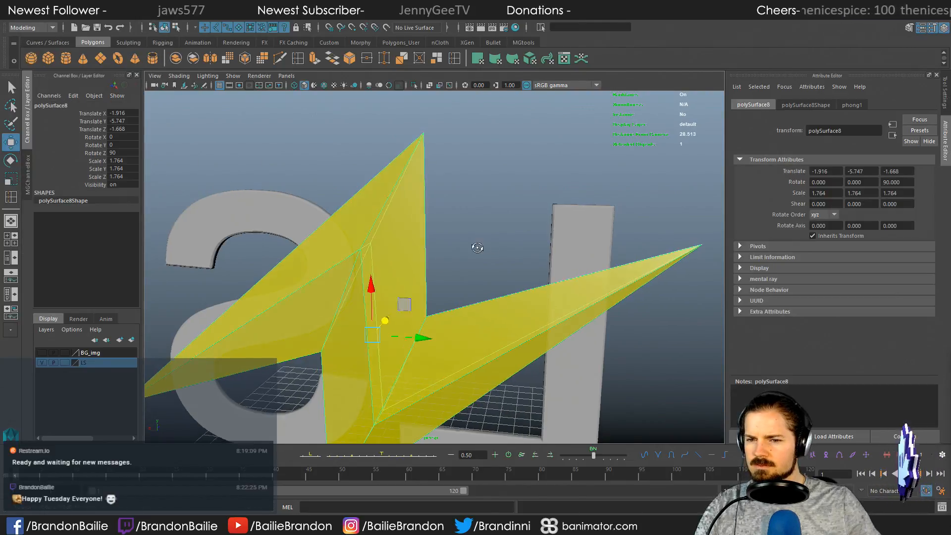
Step: Try again to insert an edge loop near the upper tip of the history-free lightning bolt, and check how it runs
alt+drag(477, 248, 482, 244)
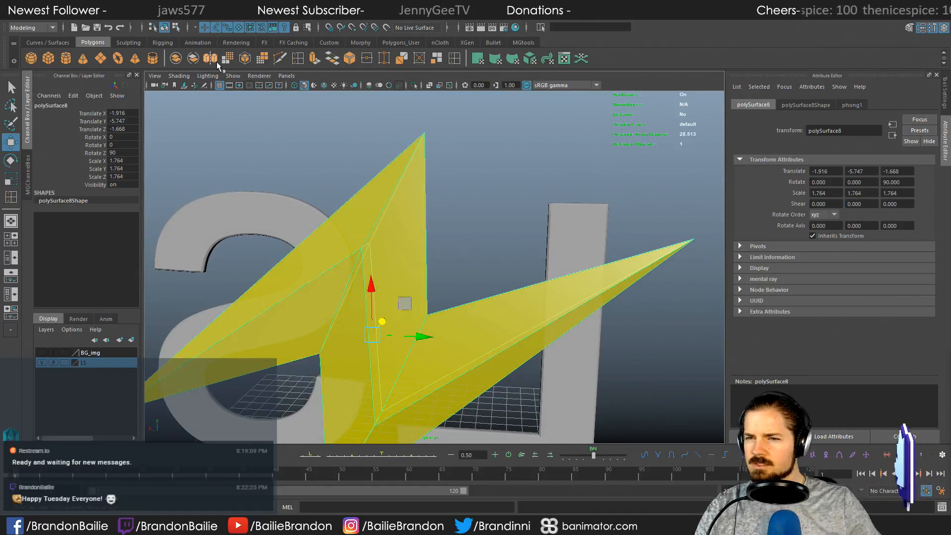
click(297, 58)
click(418, 149)
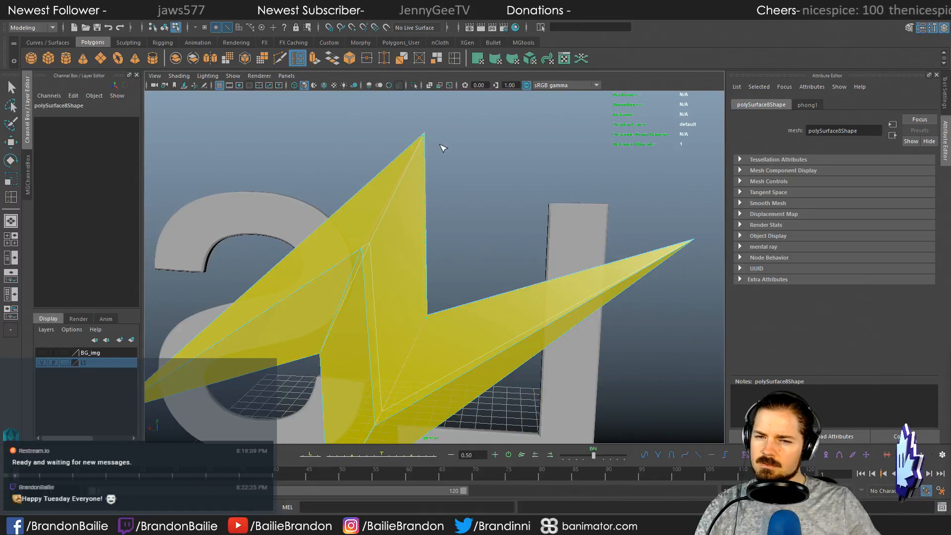
drag(440, 145, 440, 144)
alt+drag(468, 256, 444, 272)
alt+right_drag(444, 271, 563, 293)
alt+drag(563, 293, 462, 283)
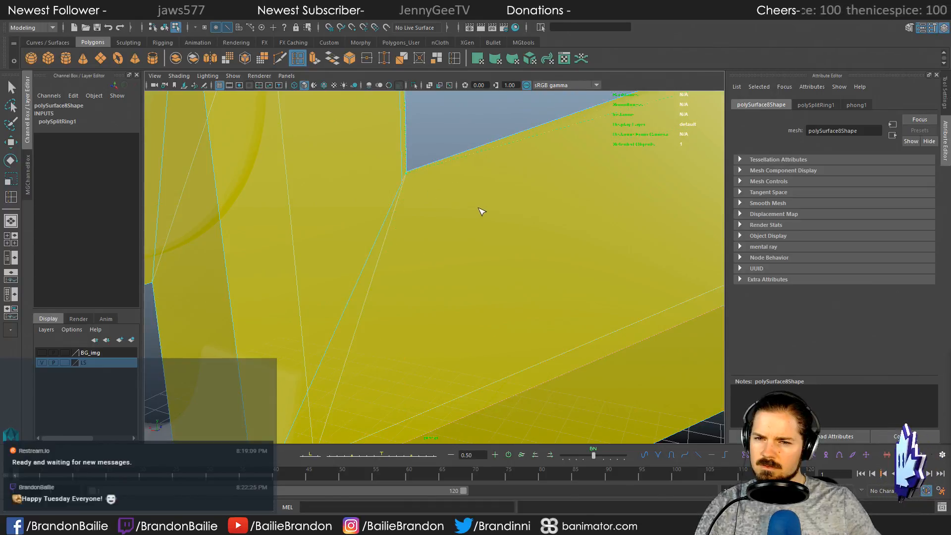
alt+drag(480, 210, 452, 221)
alt+drag(480, 261, 464, 299)
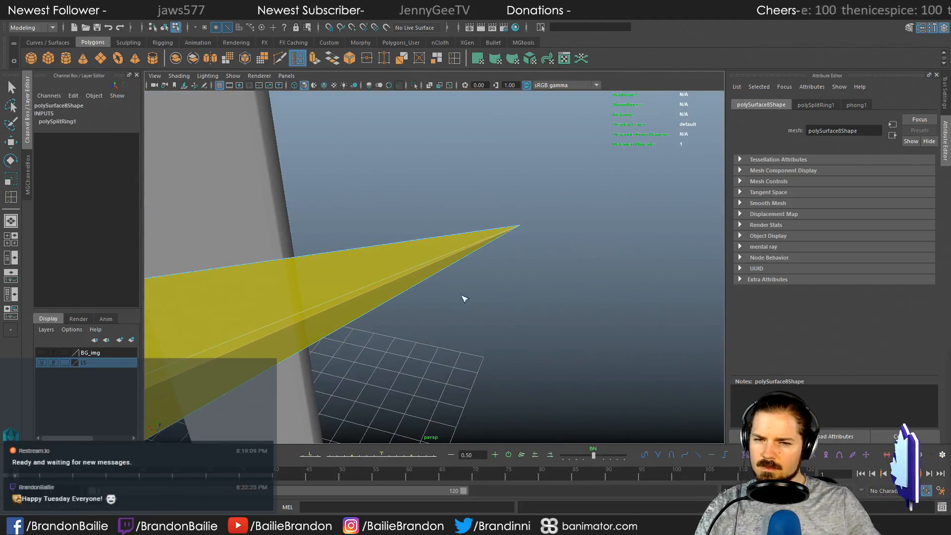
alt+drag(458, 255, 461, 238)
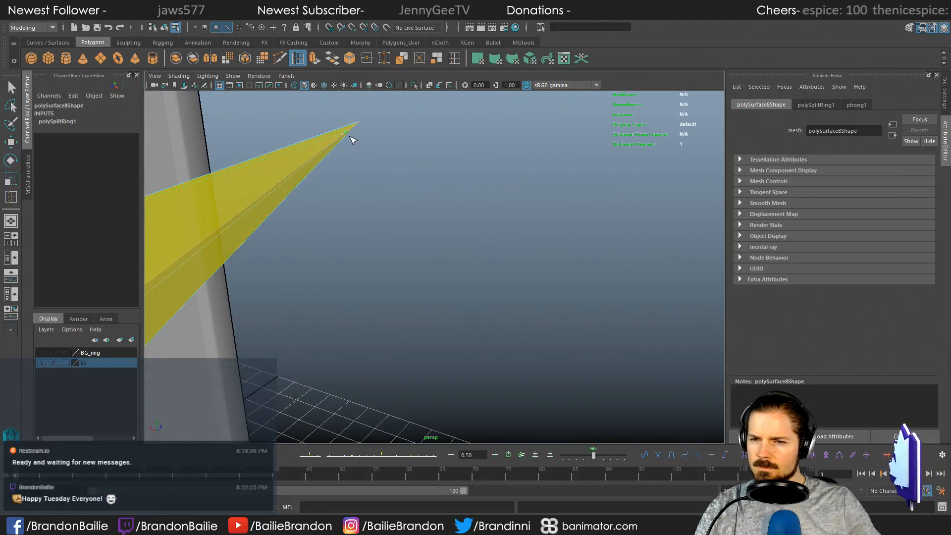
Step: Try a second edge loop near the tip of the bolt's long arm beside the L, and undo it
drag(347, 143, 350, 144)
alt+middle_drag(352, 158, 427, 159)
alt+right_drag(426, 159, 513, 242)
alt+drag(516, 245, 314, 234)
alt+middle_drag(314, 233, 433, 240)
alt+drag(433, 239, 448, 254)
key(ctrl+z)
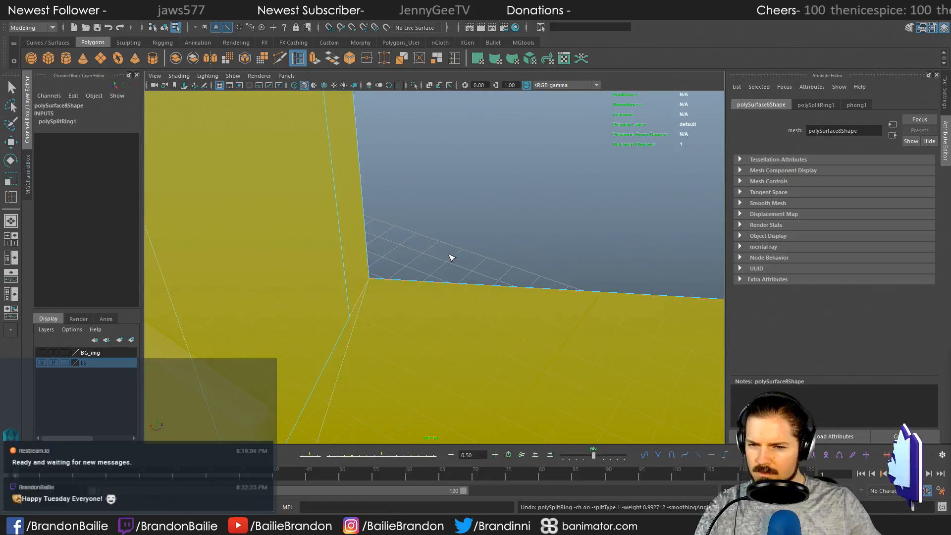
alt+right_drag(406, 284, 119, 215)
alt+drag(517, 299, 555, 289)
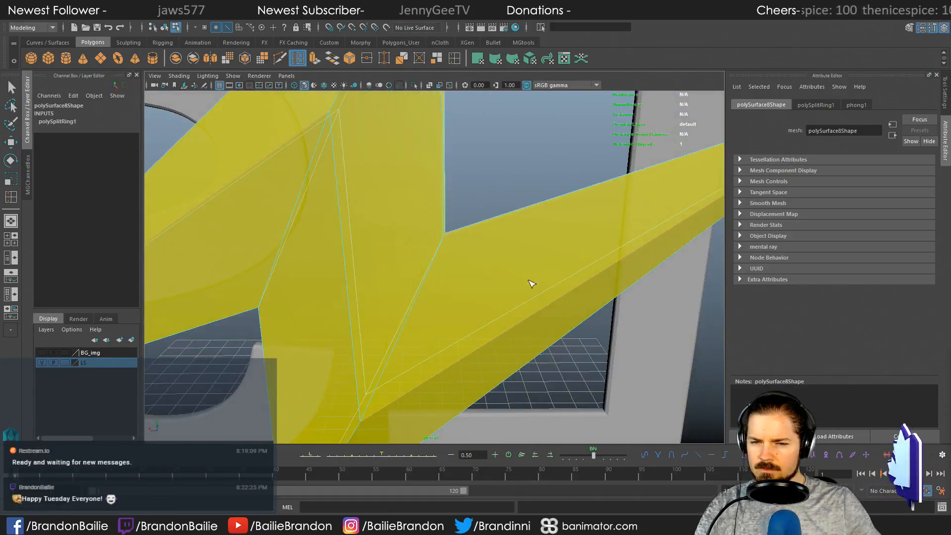
Step: Undo the remaining edge loop near the bolt's upper tip and clear the selection
key(q)
alt+right_drag(543, 280, 327, 262)
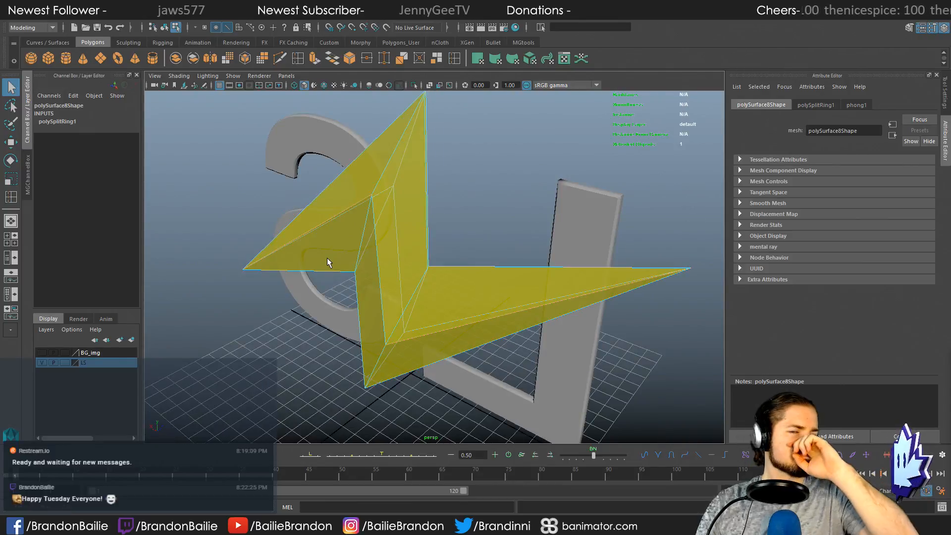
alt+drag(385, 251, 459, 239)
key(ctrl+z)
key(w)
click(499, 183)
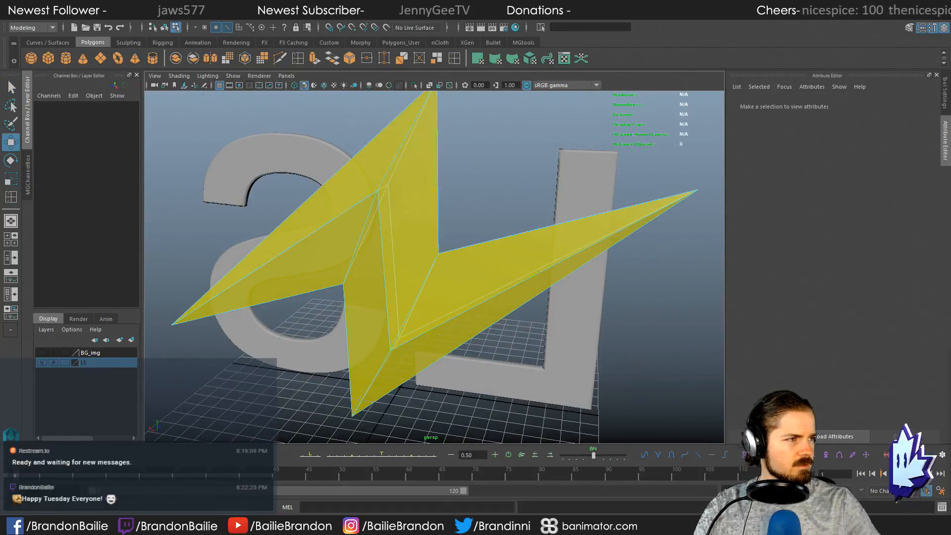
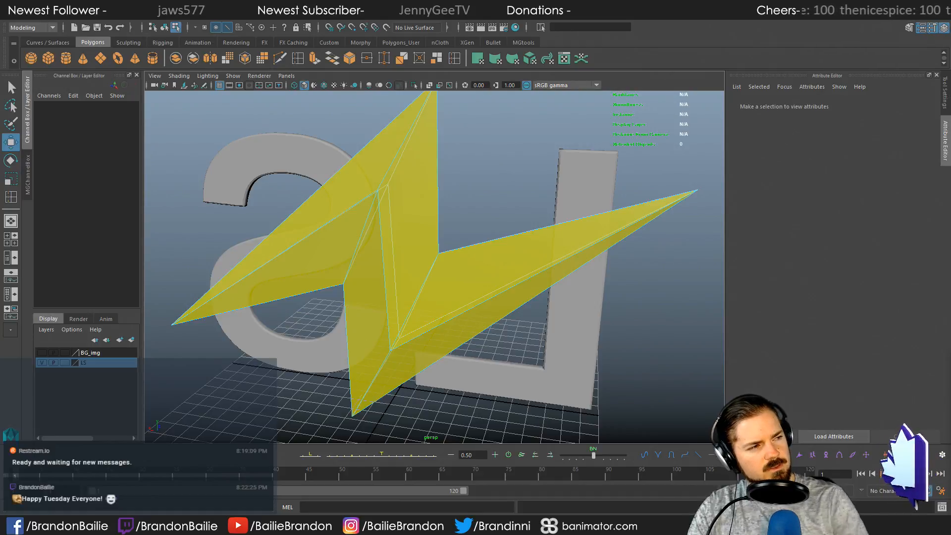
Step: Switch to the browser to review the Google results for "maya polygon stroke", and return to Maya
key(alt+Tab)
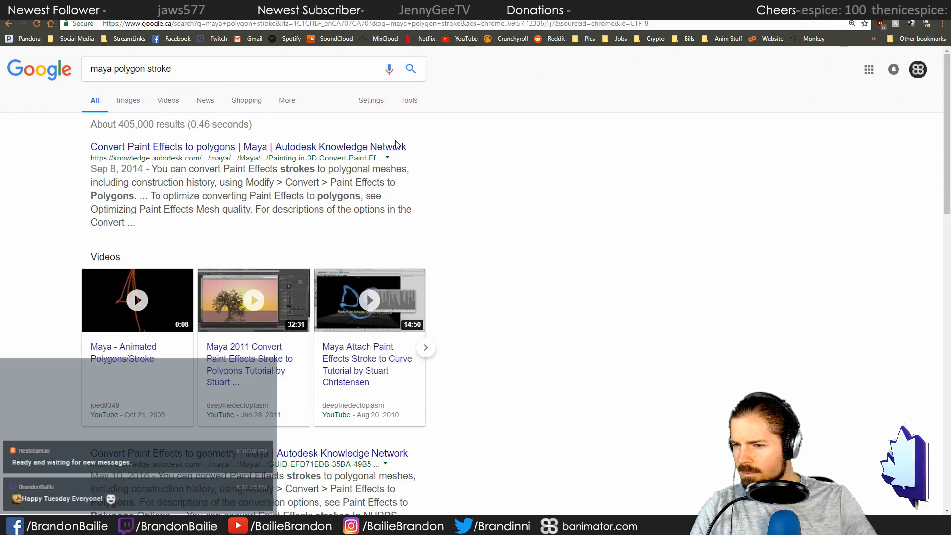
scroll(397, 145, down, 2)
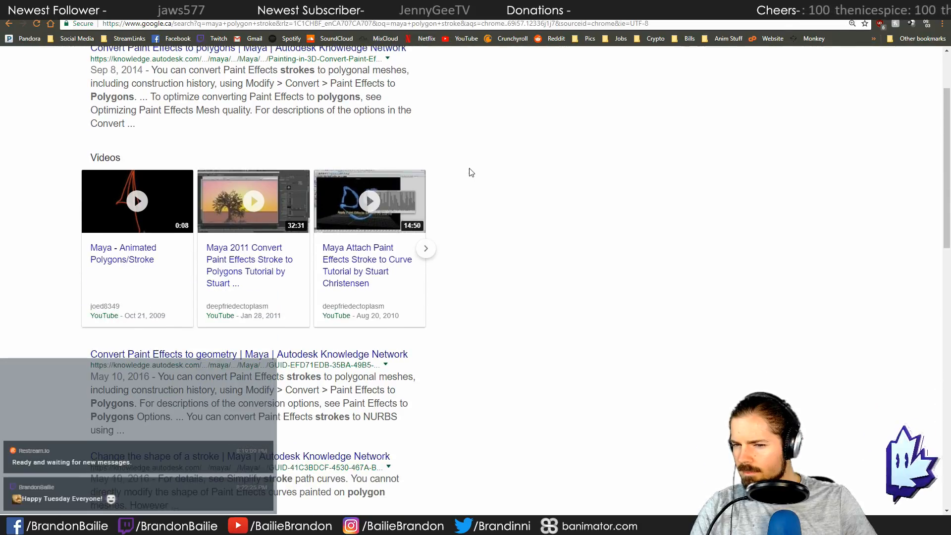
scroll(472, 172, down, 4)
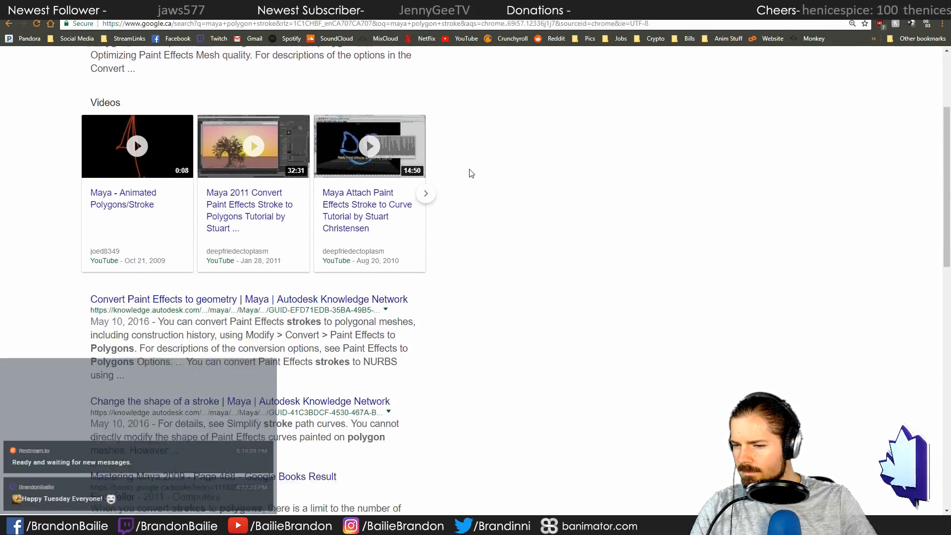
scroll(456, 185, up, 6)
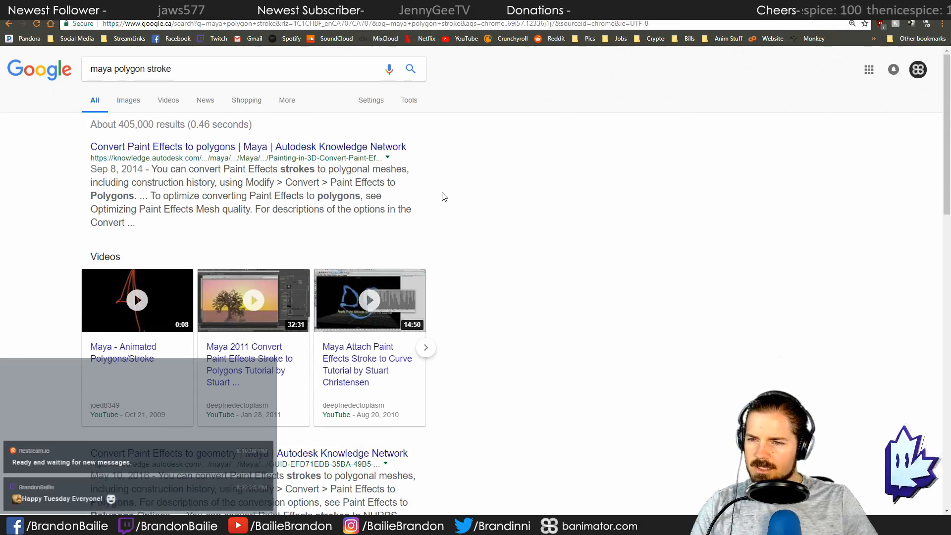
double_click(168, 68)
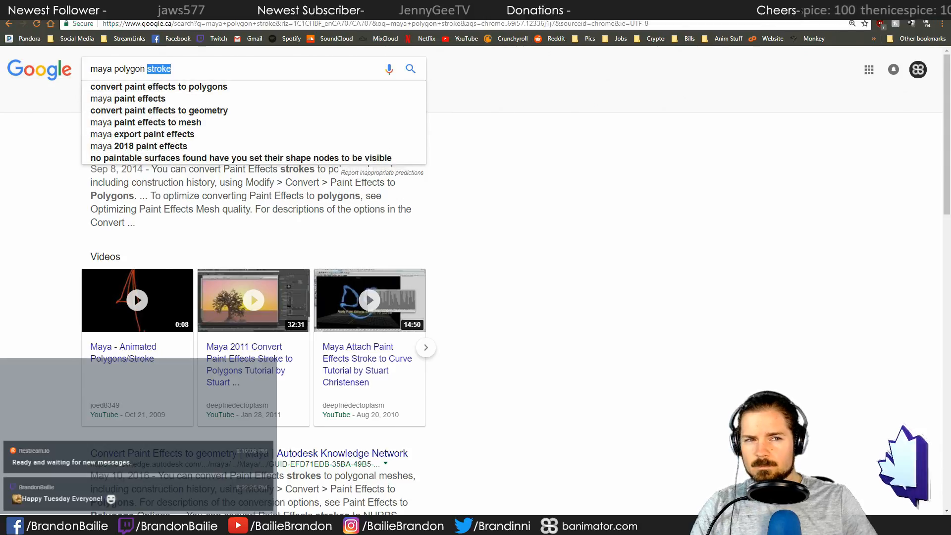
key(alt+Tab)
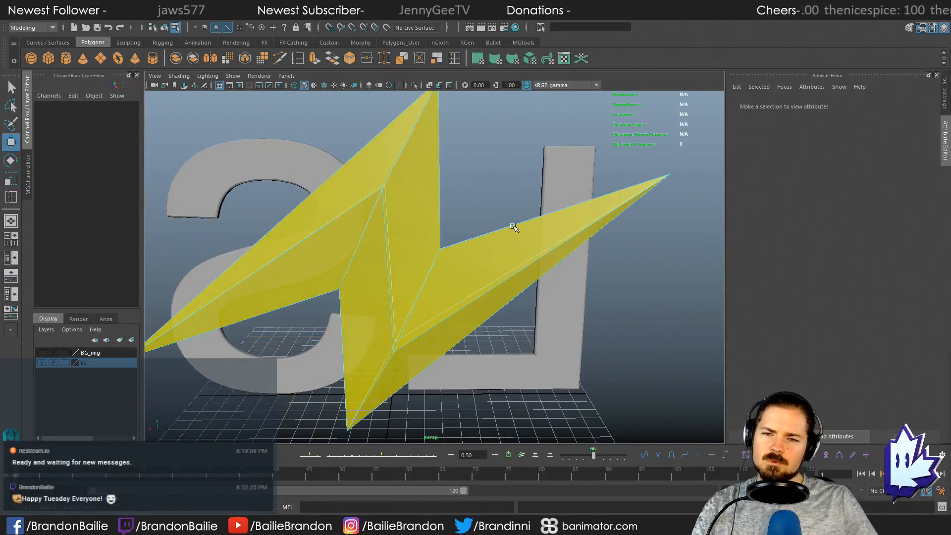
Step: Return the lightning bolt to object mode and select the whole bolt with the Scale tool active
alt+right_drag(513, 226, 437, 243)
click(436, 237)
alt+drag(441, 278, 418, 296)
click(446, 222)
key(F8)
click(426, 235)
key(r)
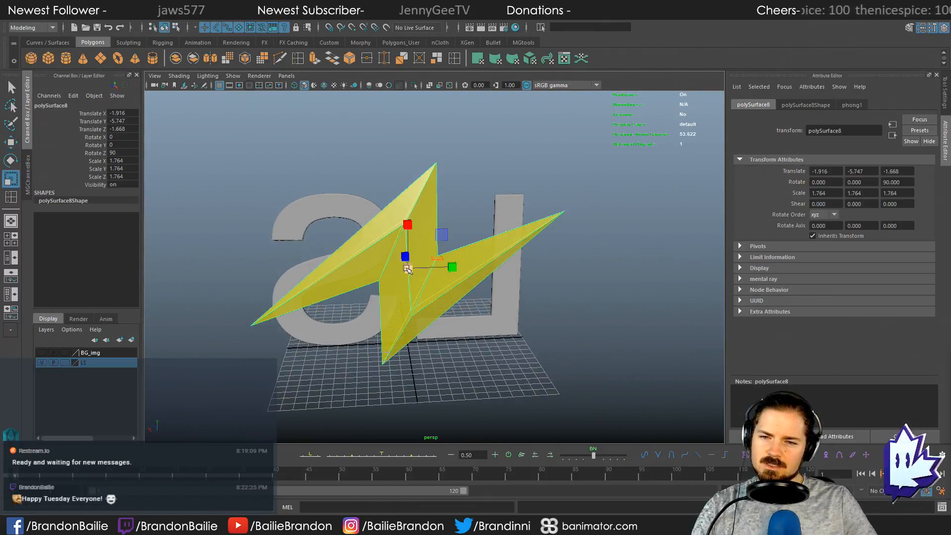
Step: Compare the lightning bolt behind the LS letters with the reference image LSStreamerBadgeOverlay.png, viewing the model from the front and side
alt+right_drag(308, 292, 380, 295)
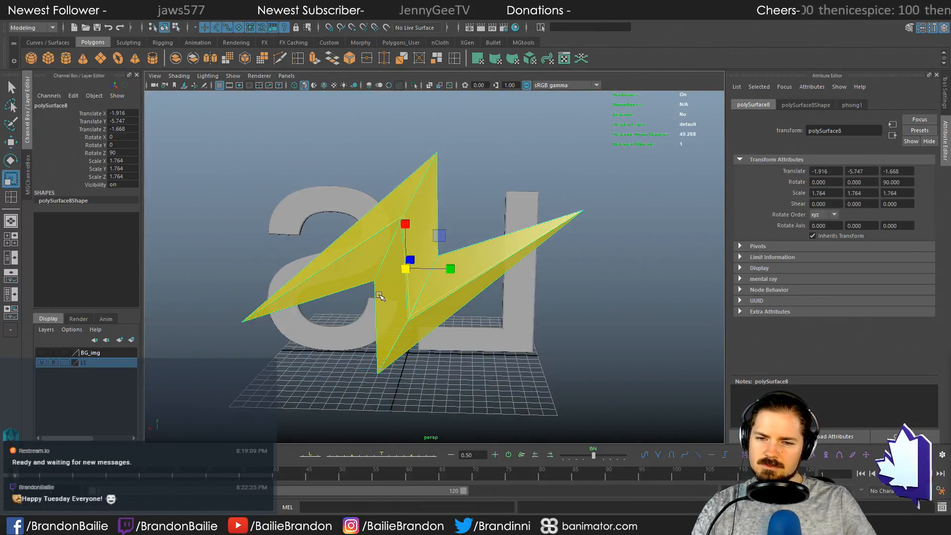
click(523, 287)
key(q)
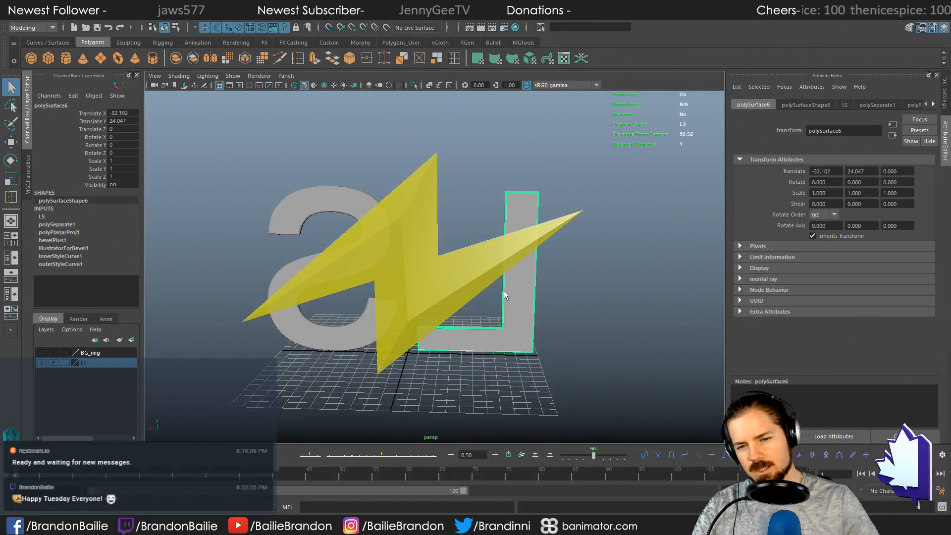
click(460, 266)
alt+drag(460, 266, 233, 270)
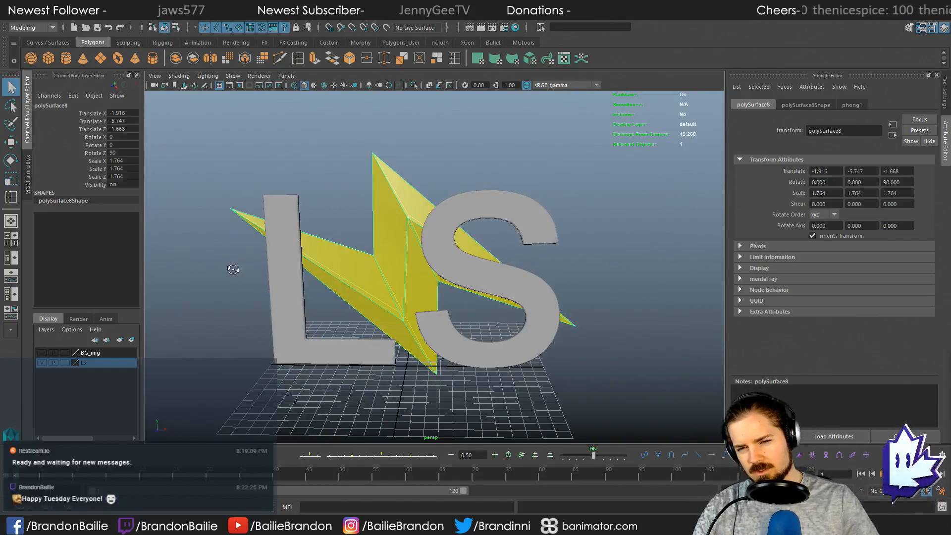
alt+right_drag(251, 280, 433, 297)
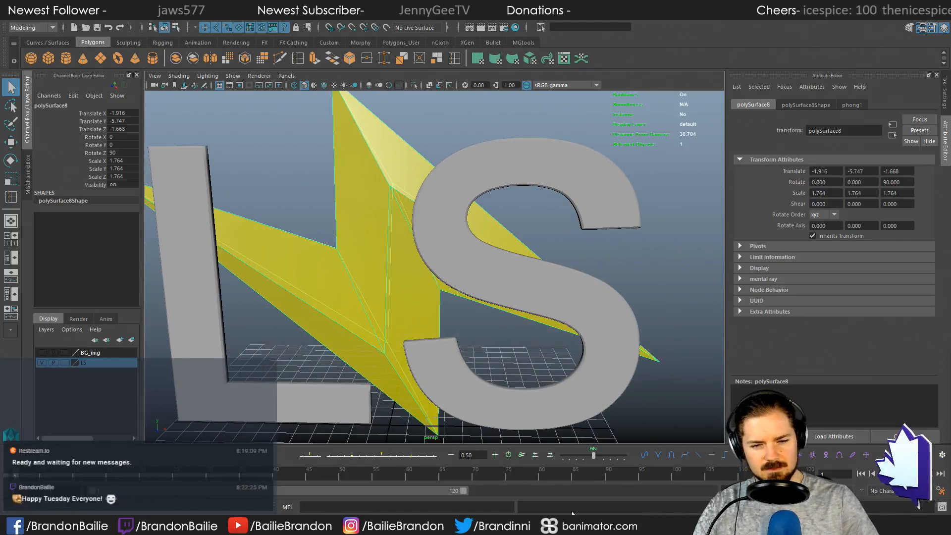
key(alt+Tab)
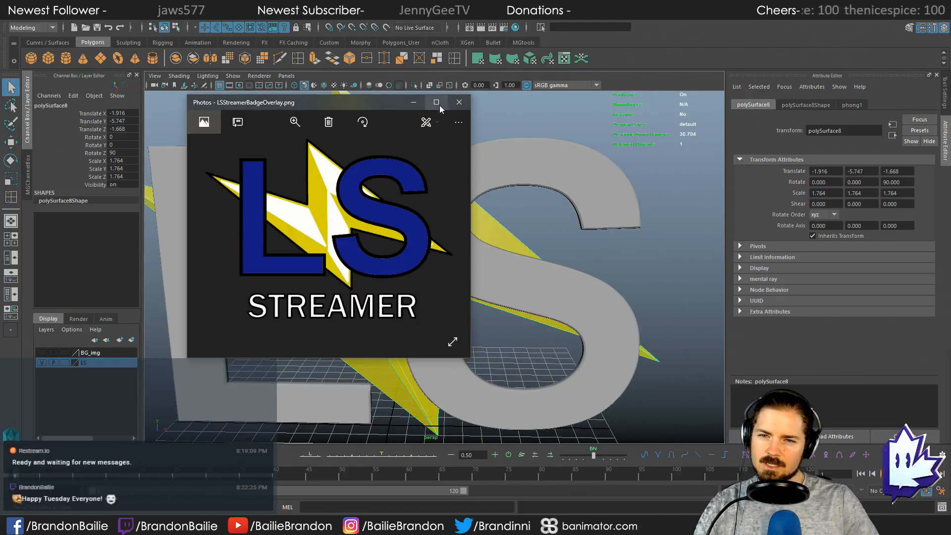
click(413, 104)
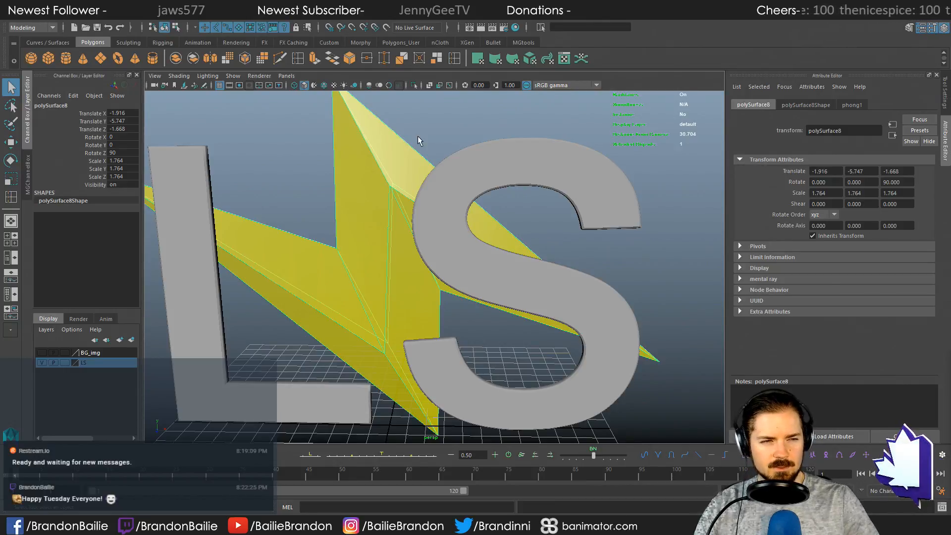
alt+drag(392, 136, 243, 117)
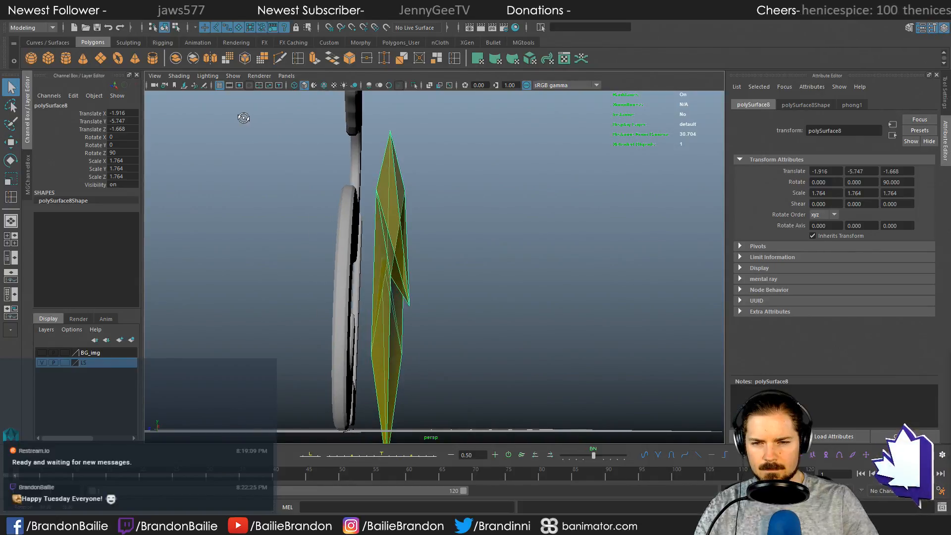
Step: Cut a new edge along the middle of the bolt's outer side up to its upper tip with Multi-Cut
alt+drag(442, 206, 464, 260)
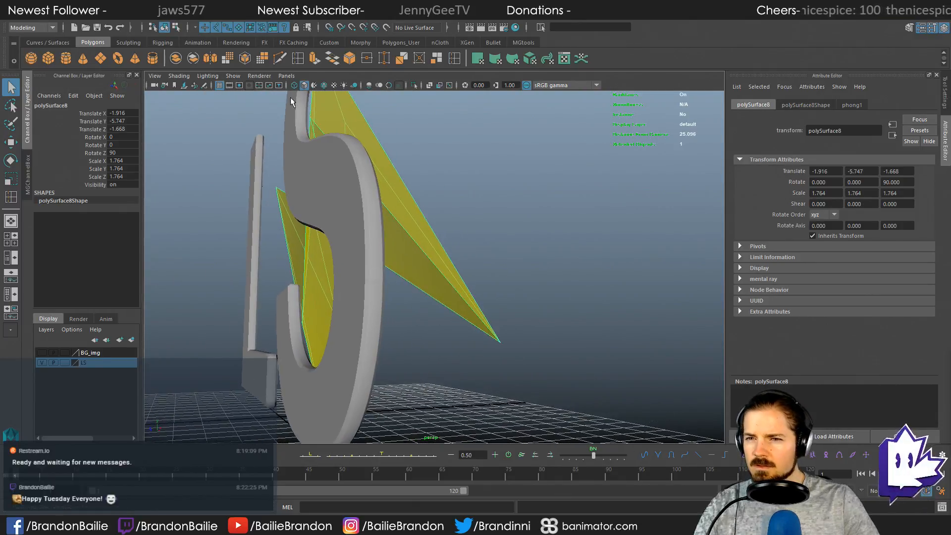
click(281, 59)
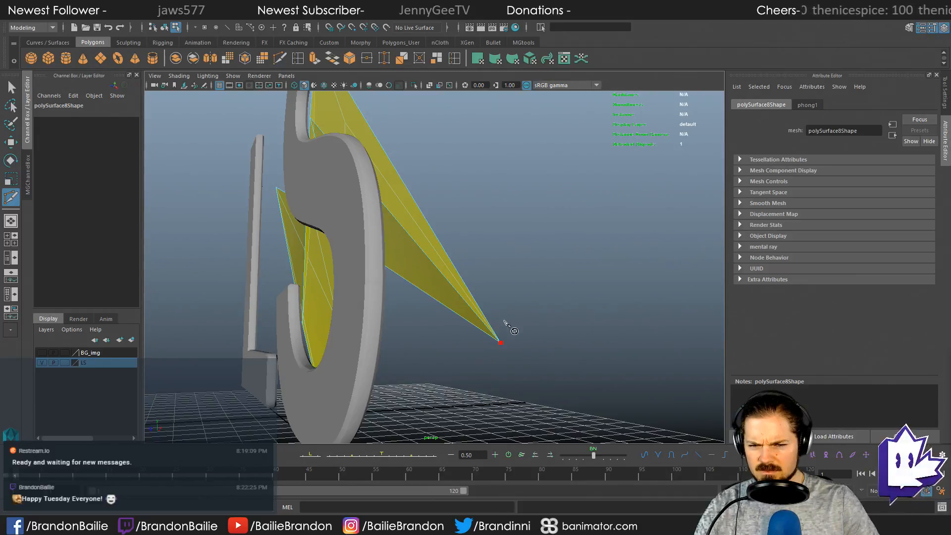
alt+drag(507, 322, 361, 153)
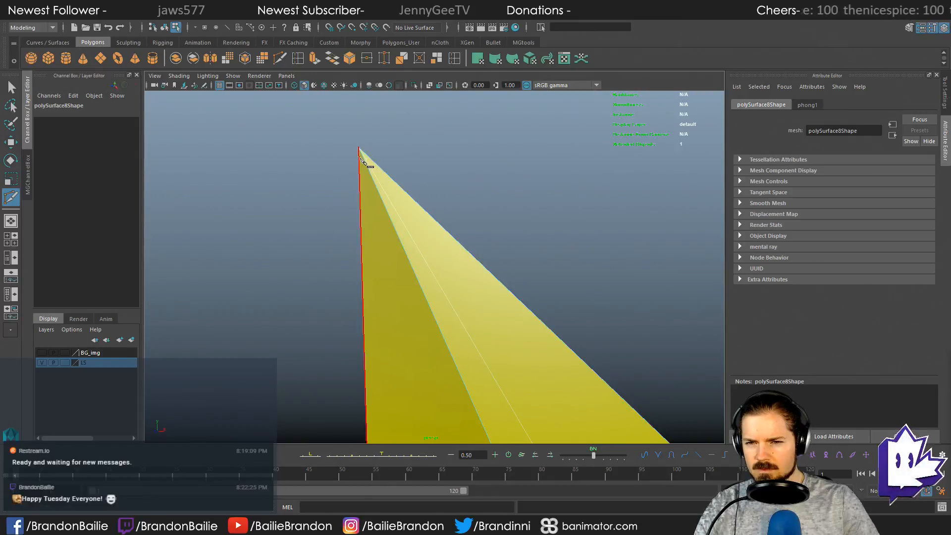
click(367, 167)
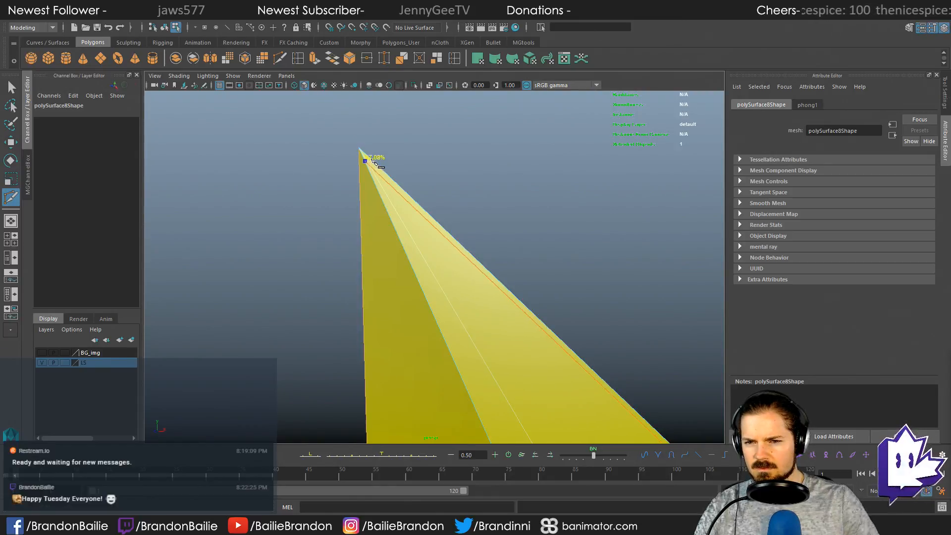
click(372, 158)
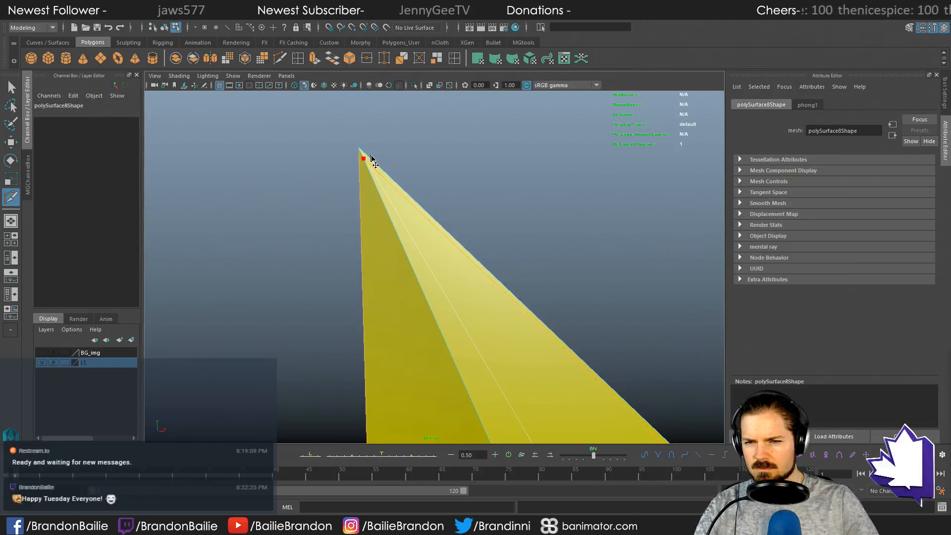
alt+right_drag(509, 199, 377, 221)
alt+middle_drag(378, 221, 418, 20)
key(q)
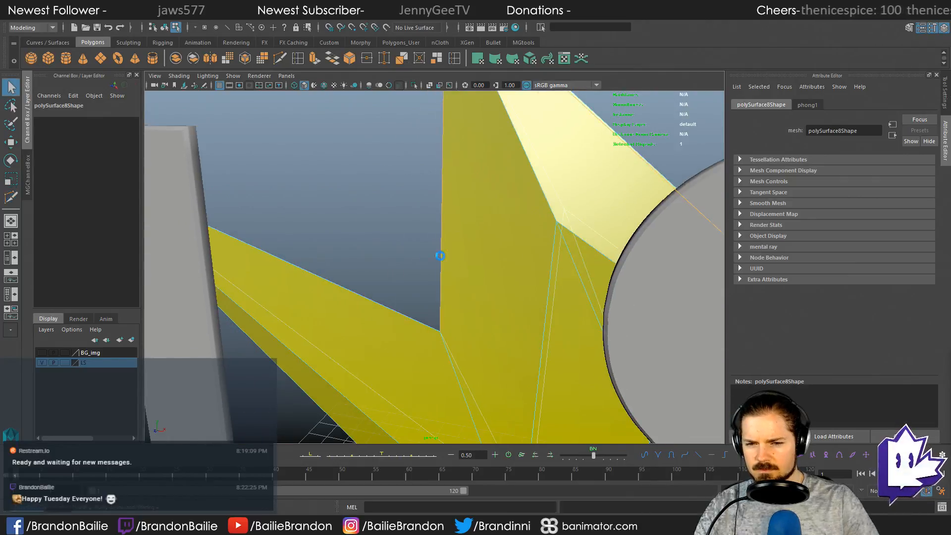
Step: Start a new Multi-Cut at the bolt's upper tip and run it down to the notch between the upper and left spikes
key(g)
alt+drag(439, 253, 480, 254)
alt+middle_drag(481, 254, 407, 189)
alt+right_drag(291, 195, 418, 237)
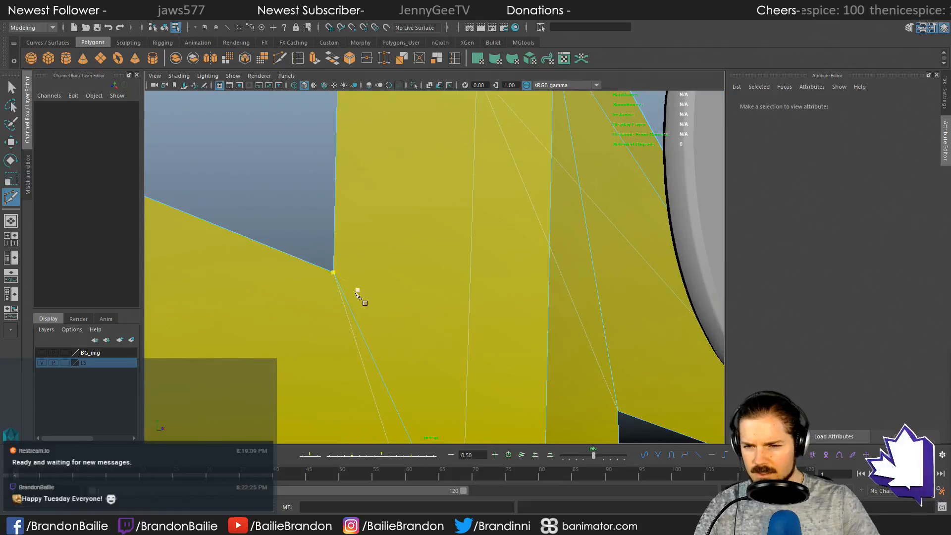
mouse_move(430, 148)
alt+middle_down()
mouse_move(416, 322)
mouse_move(455, 467)
alt+middle_up()
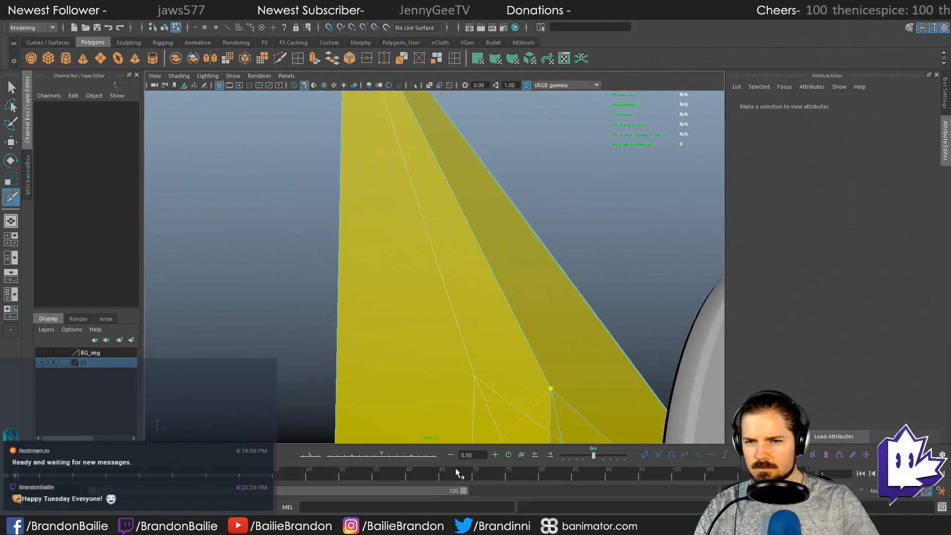
alt+right_drag(471, 188, 406, 183)
alt+middle_drag(407, 183, 428, 325)
alt+middle_drag(492, 305, 445, 263)
alt+drag(444, 263, 406, 266)
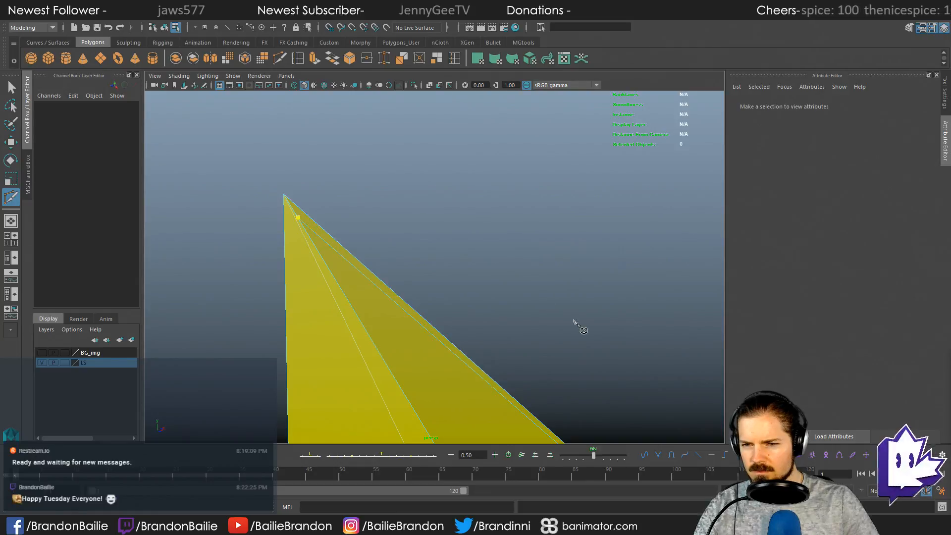
alt+right_drag(573, 321, 448, 322)
alt+middle_drag(448, 322, 567, 15)
alt+right_drag(539, 359, 417, 359)
alt+middle_drag(418, 359, 425, 227)
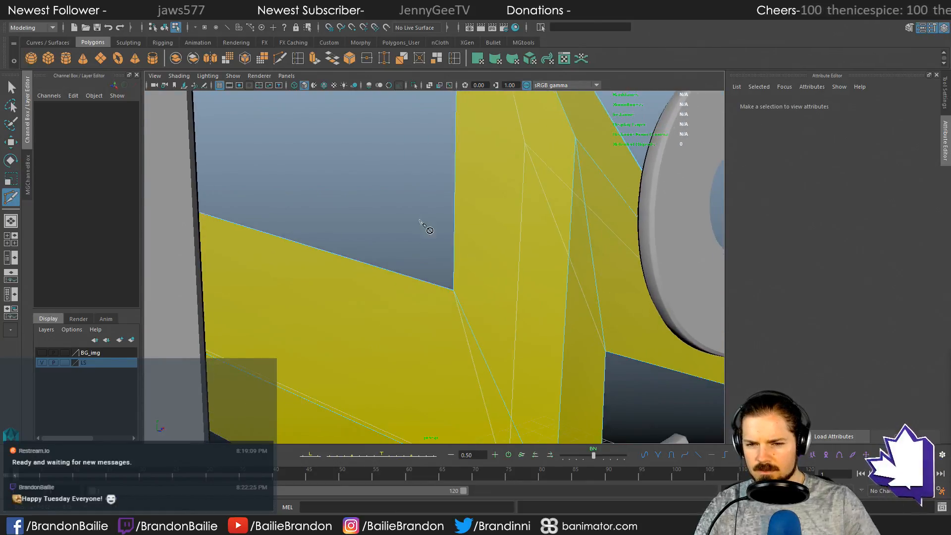
alt+right_drag(424, 228, 477, 259)
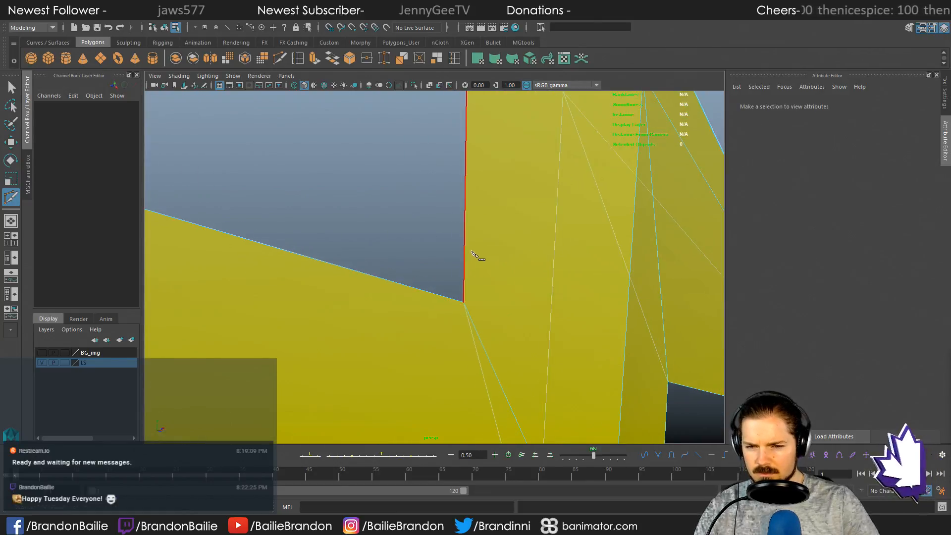
click(467, 312)
Step: Extend the cut along the side of the left spike from the notch to the spike's tip
alt+drag(501, 328, 427, 323)
alt+middle_drag(259, 222, 675, 336)
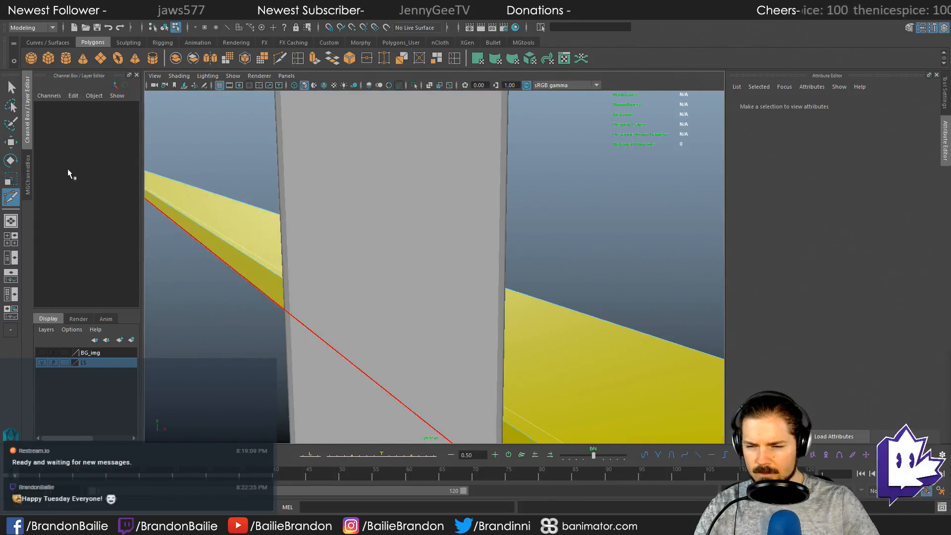
alt+middle_drag(224, 222, 435, 274)
alt+drag(434, 274, 436, 294)
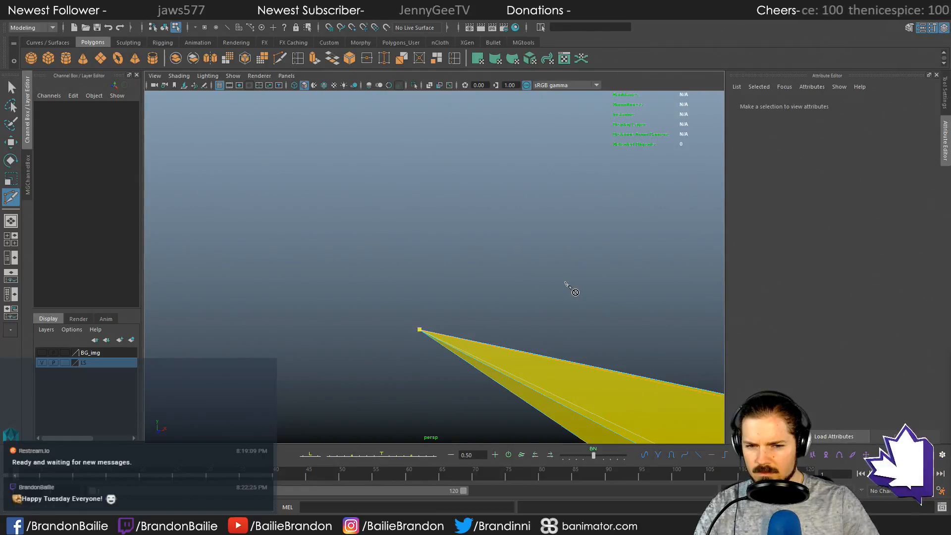
alt+right_drag(565, 282, 498, 295)
alt+middle_drag(499, 295, 378, 249)
alt+right_drag(378, 249, 506, 276)
alt+middle_drag(506, 276, 453, 342)
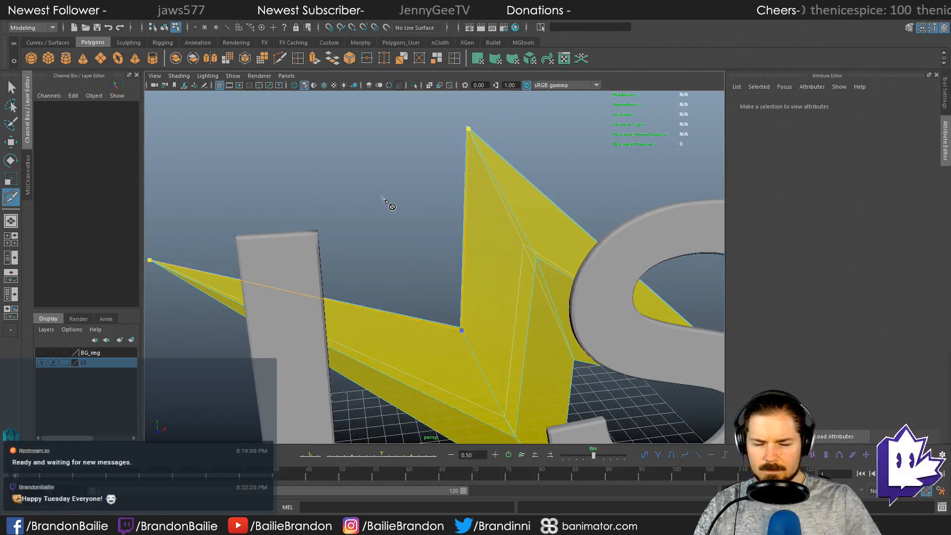
alt+drag(388, 202, 453, 185)
alt+drag(648, 232, 620, 249)
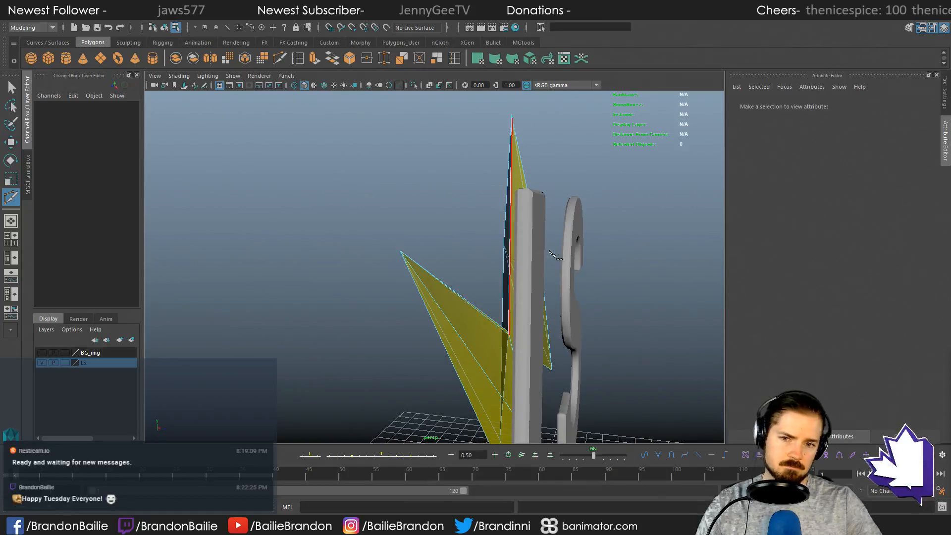
alt+drag(509, 252, 400, 293)
alt+middle_drag(218, 325, 294, 264)
alt+right_drag(294, 264, 418, 292)
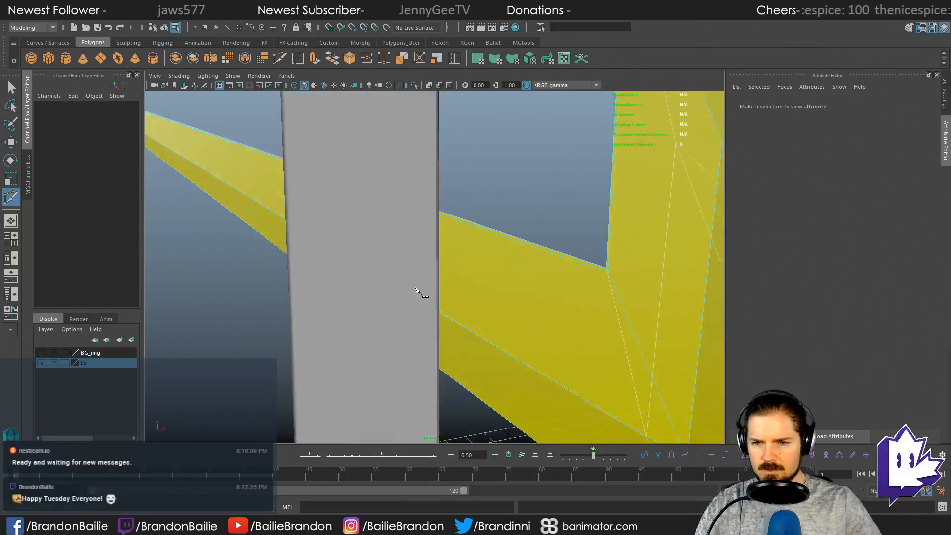
alt+drag(418, 291, 449, 279)
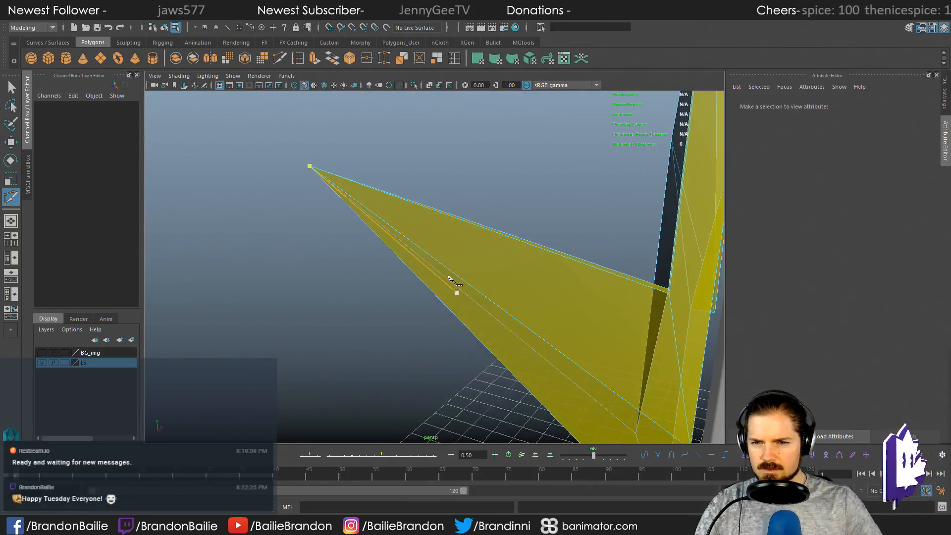
click(311, 168)
Step: Continue the cut along the bolt's lower side from the left tip to a point just beside the bottom tip
alt+right_drag(499, 238, 391, 208)
alt+middle_drag(391, 208, 307, 149)
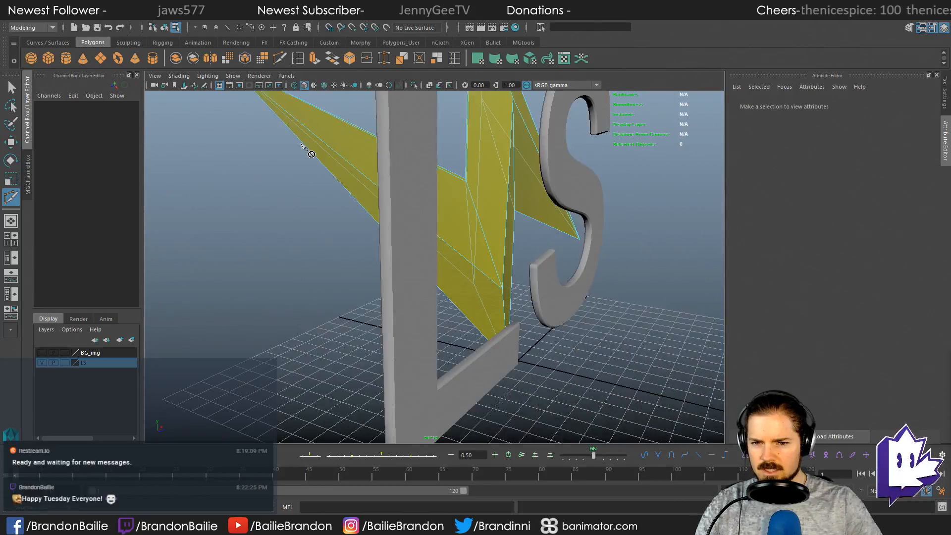
alt+right_drag(307, 149, 456, 258)
alt+drag(456, 258, 398, 224)
alt+middle_drag(507, 308, 313, 149)
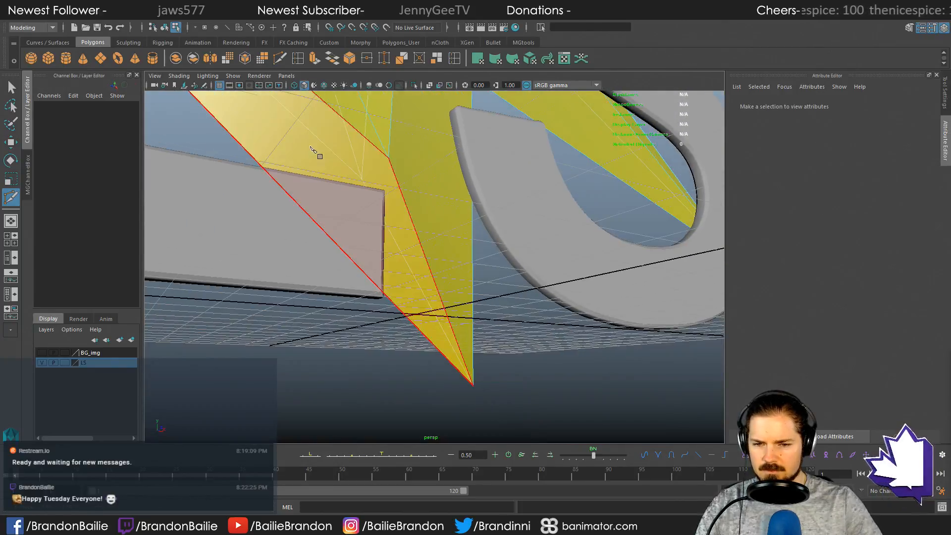
alt+drag(396, 283, 402, 313)
alt+middle_drag(403, 325, 406, 261)
alt+right_drag(406, 261, 498, 323)
alt+drag(498, 323, 528, 361)
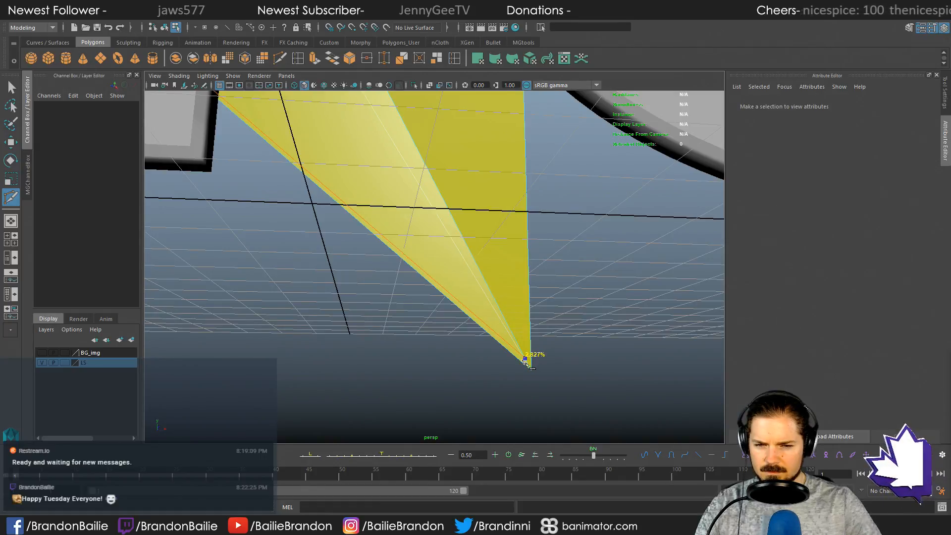
click(523, 359)
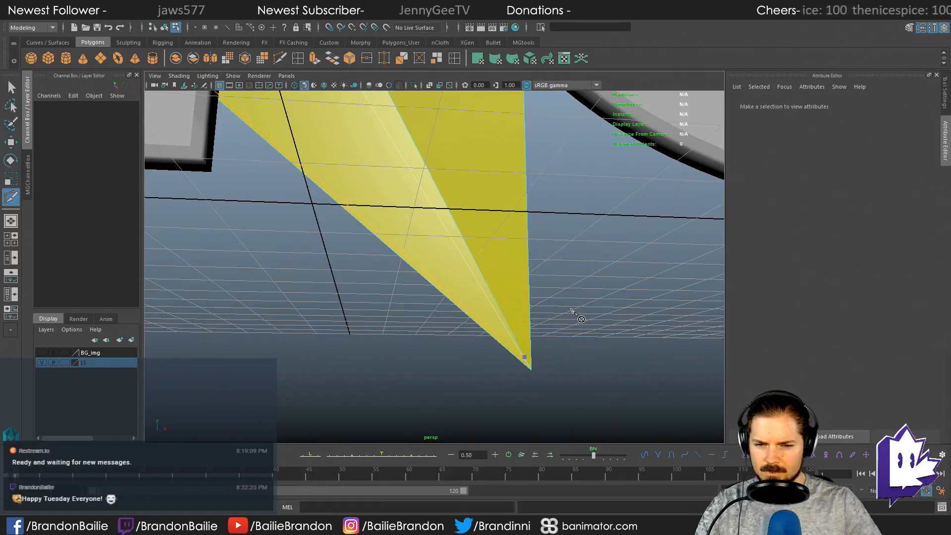
Step: Carry the cut from the bottom tip up to the notch under the right spike
alt+drag(565, 201, 564, 219)
alt+middle_drag(562, 159, 422, 519)
alt+middle_drag(416, 180, 425, 242)
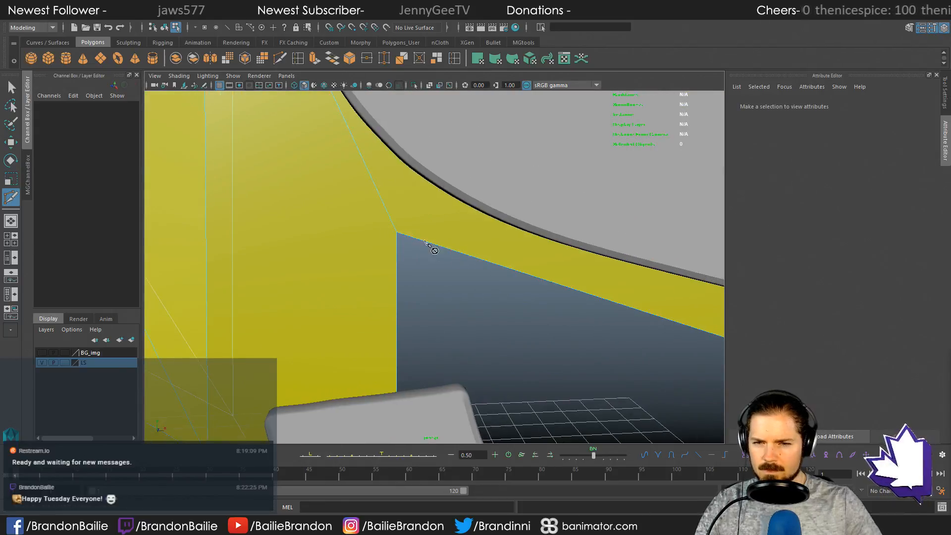
click(392, 222)
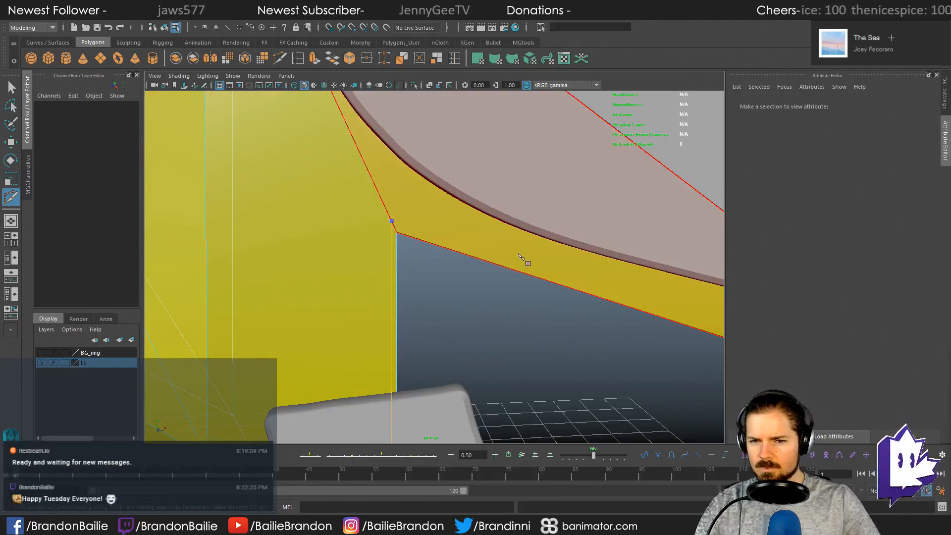
Step: Finish the cut along the lower side of the right spike to its tip and switch to the Move tool
alt+middle_drag(569, 270, 354, 200)
scroll(520, 263, down, 5)
alt+middle_drag(520, 263, 421, 240)
scroll(648, 282, up, 7)
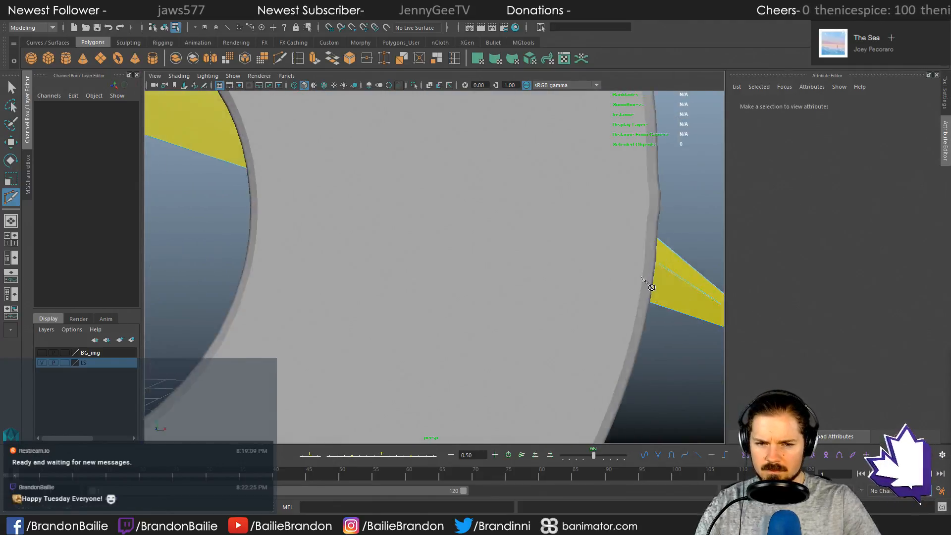
alt+middle_drag(650, 279, 364, 204)
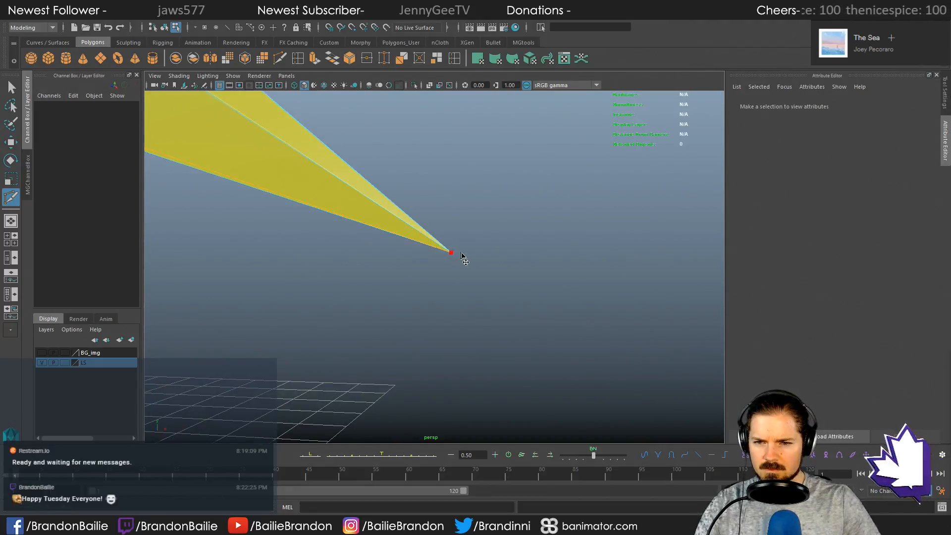
scroll(531, 271, down, 1)
key(w)
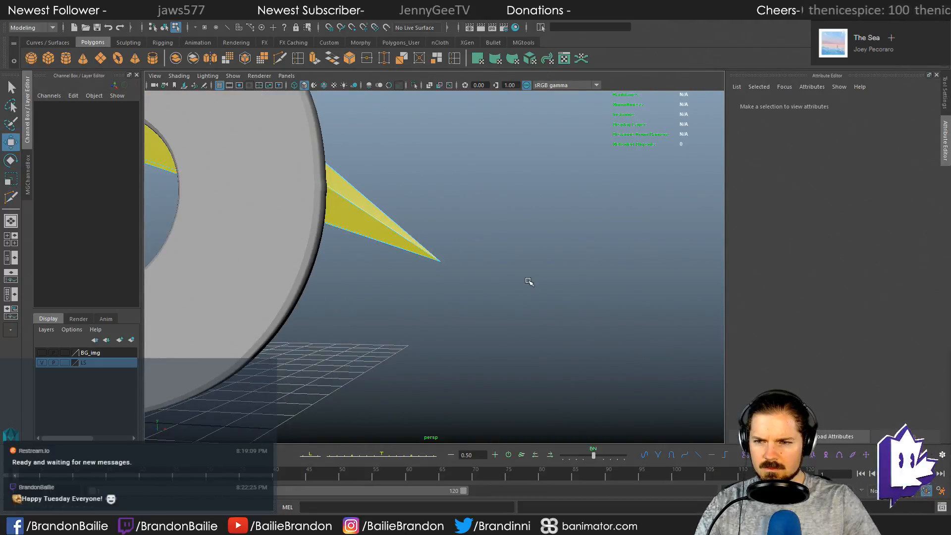
Step: Examine the new edges around the bolt's spikes, notches and bottom tip from several angles
scroll(515, 277, down, 4)
scroll(499, 276, down, 4)
alt+middle_drag(379, 255, 432, 272)
alt+drag(433, 272, 534, 252)
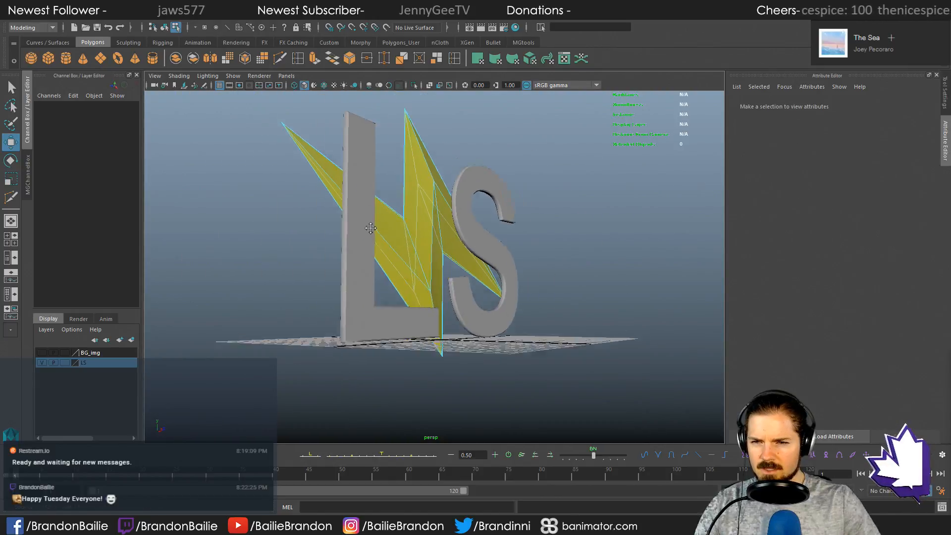
alt+middle_drag(530, 254, 569, 304)
scroll(569, 303, up, 5)
alt+drag(568, 303, 414, 303)
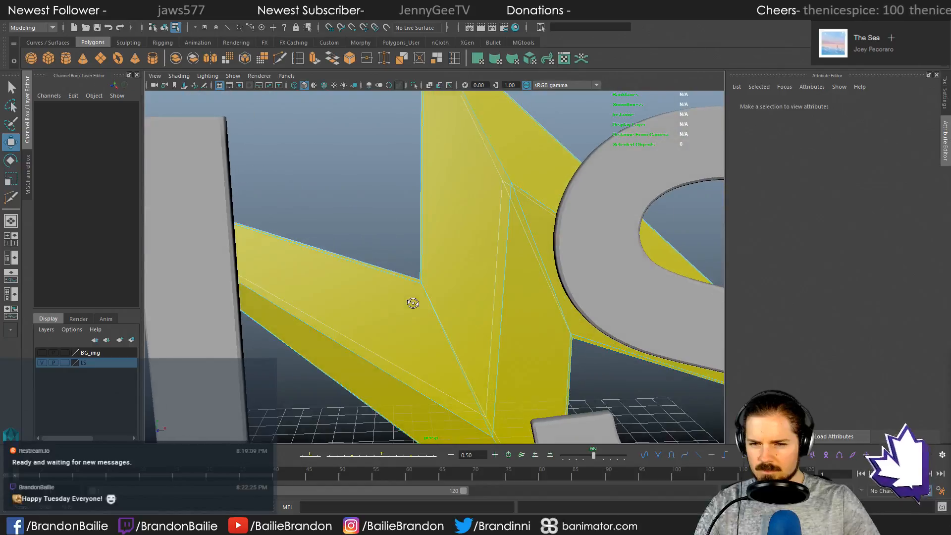
alt+middle_drag(421, 272, 364, 82)
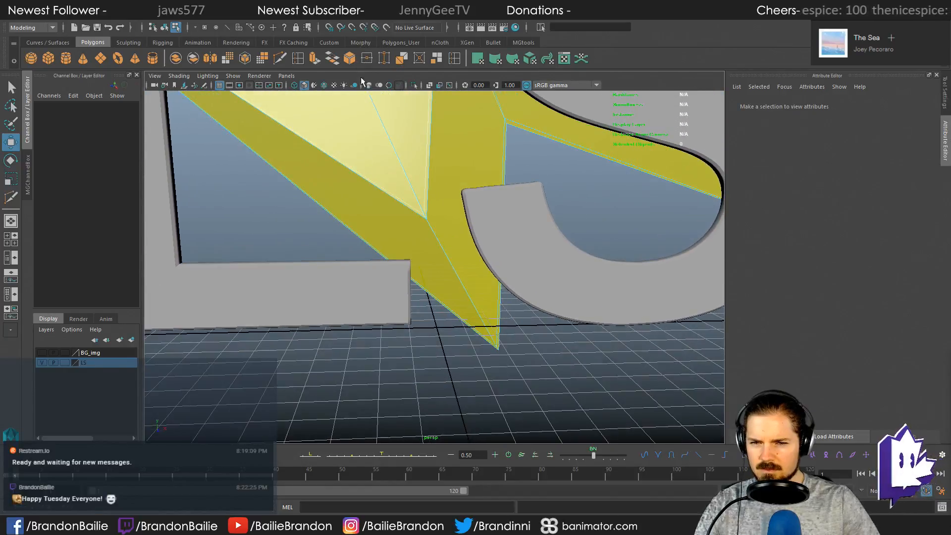
alt+right_drag(537, 322, 604, 336)
alt+drag(604, 335, 560, 248)
alt+drag(547, 296, 424, 257)
alt+right_drag(424, 258, 302, 258)
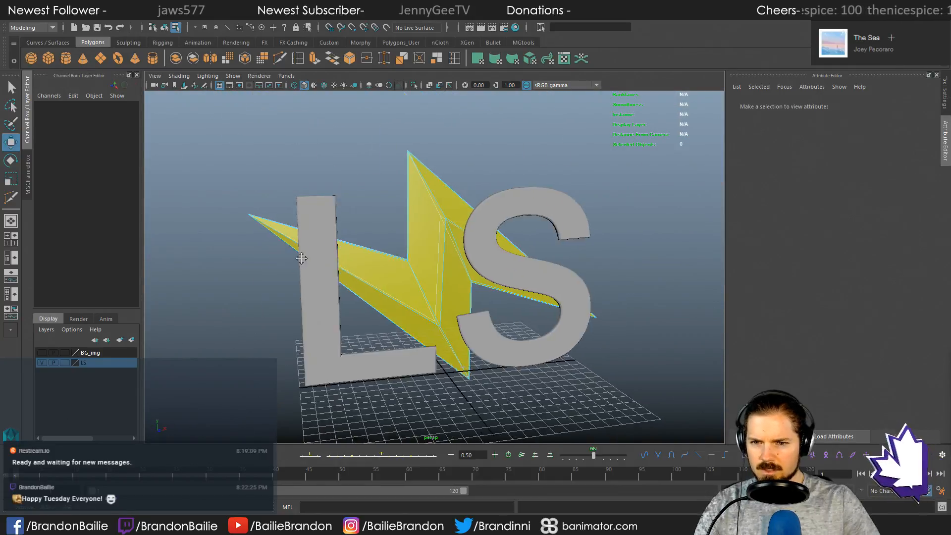
Step: Delete the rear half of the lightning bolt by selecting its back vertices in the side view
alt+drag(302, 259, 409, 278)
right_click(449, 253)
key(space)
alt+right_drag(620, 383, 520, 376)
key(space)
alt+middle_drag(529, 360, 453, 128)
drag(442, 108, 536, 403)
click(539, 406)
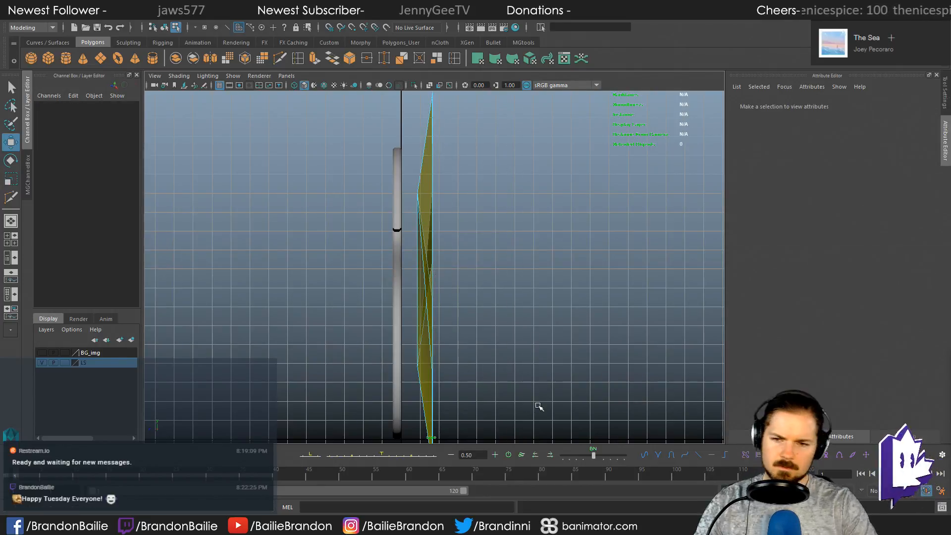
Step: Mirror the remaining front half of the yellow lightning bolt in the -Z direction to rebuild its rear half
key(space)
key(space)
alt+drag(535, 221, 442, 220)
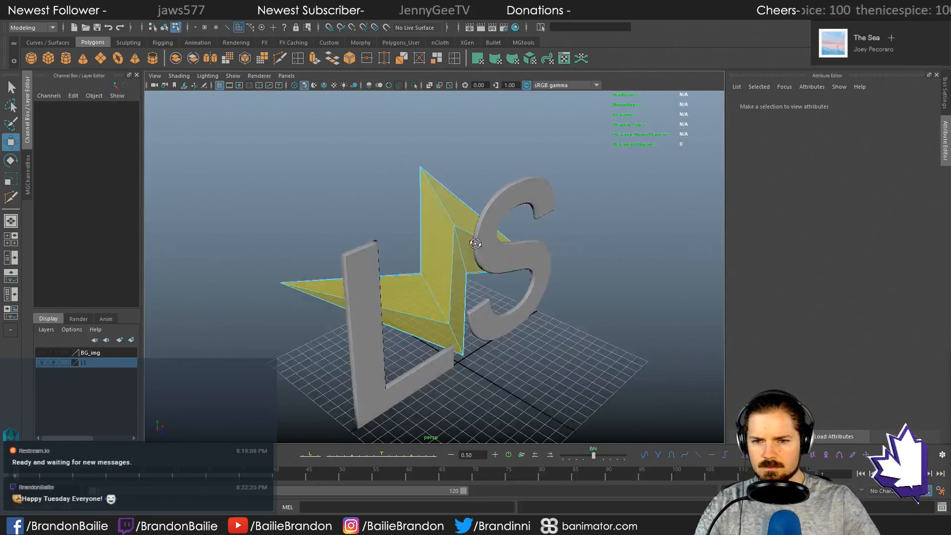
right_drag(442, 220, 477, 206)
click(445, 207)
alt+drag(445, 207, 279, 86)
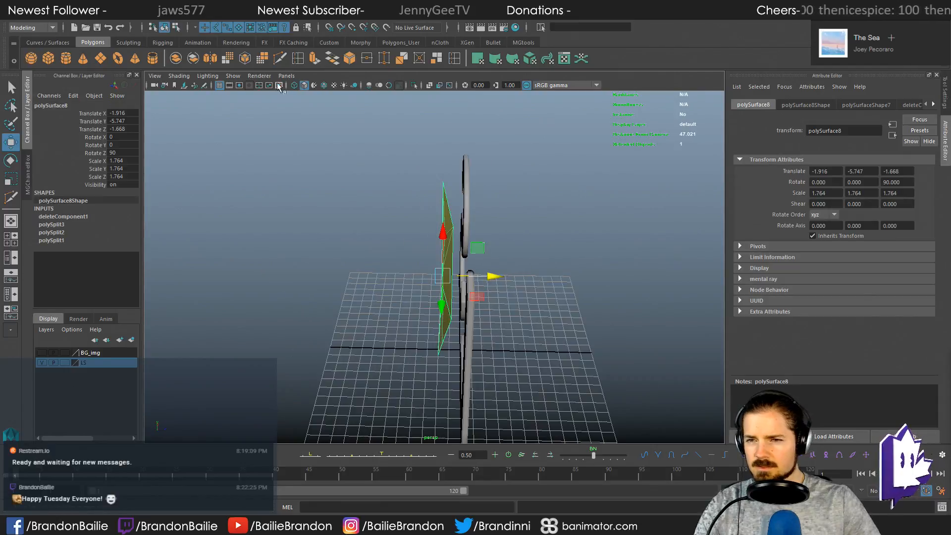
click(210, 59)
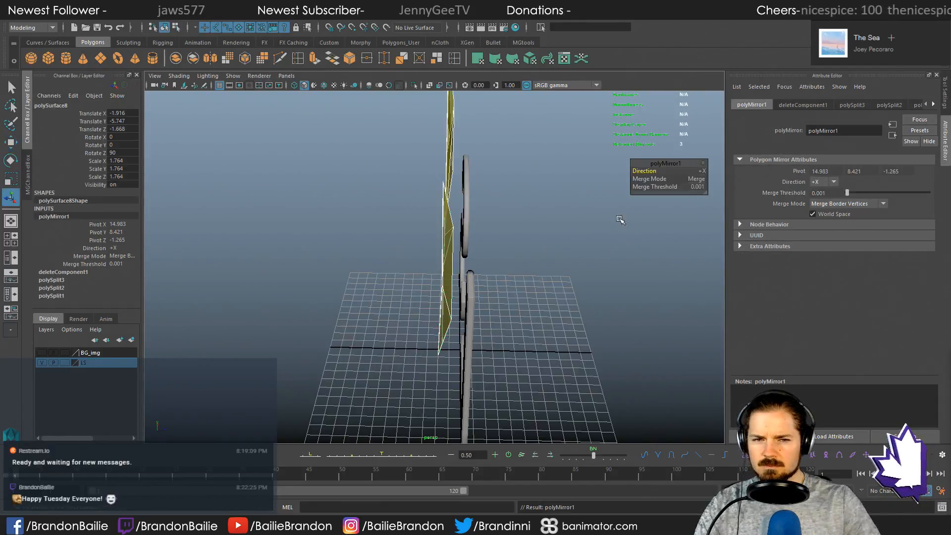
click(703, 171)
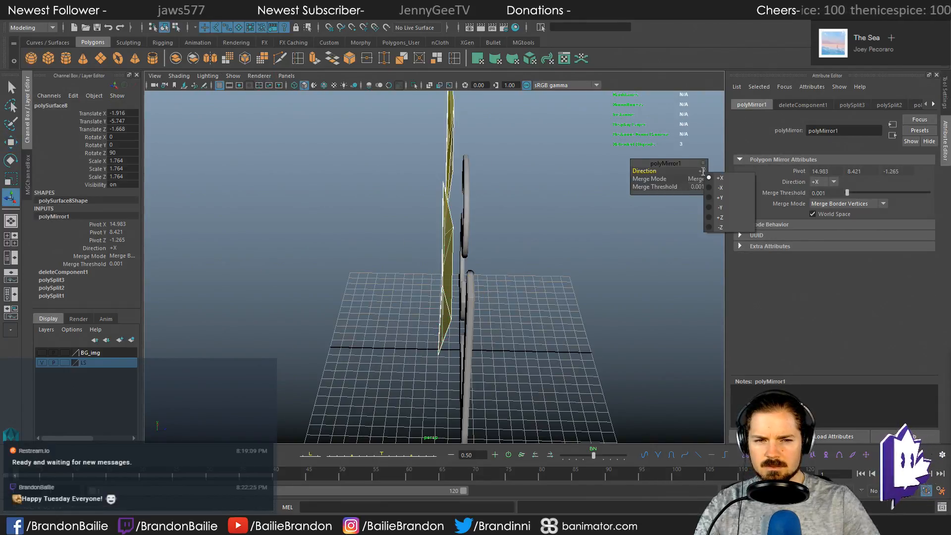
click(718, 226)
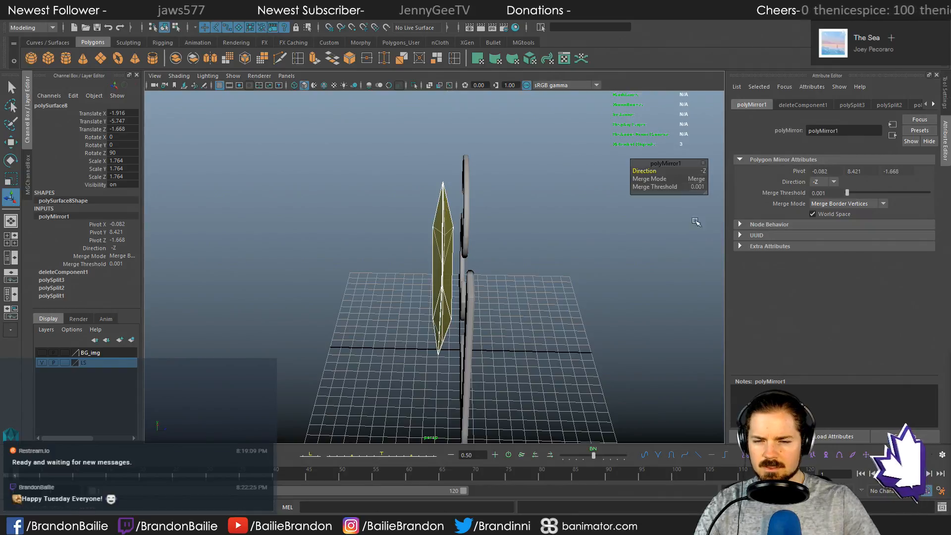
Step: Delete the construction history of the mirrored lightning bolt and deselect it
alt+drag(537, 280, 432, 255)
alt+drag(506, 223, 524, 262)
click(596, 334)
click(521, 175)
key(f)
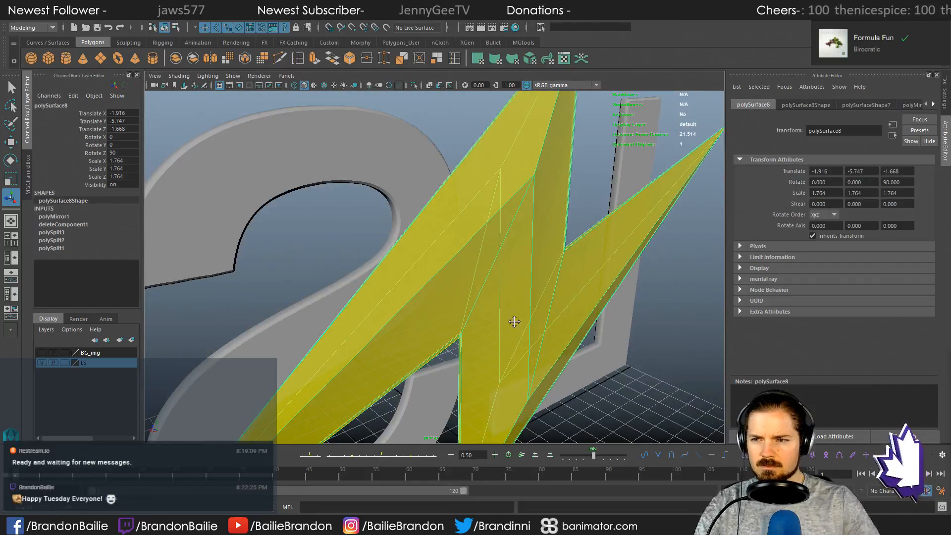
click(44, 20)
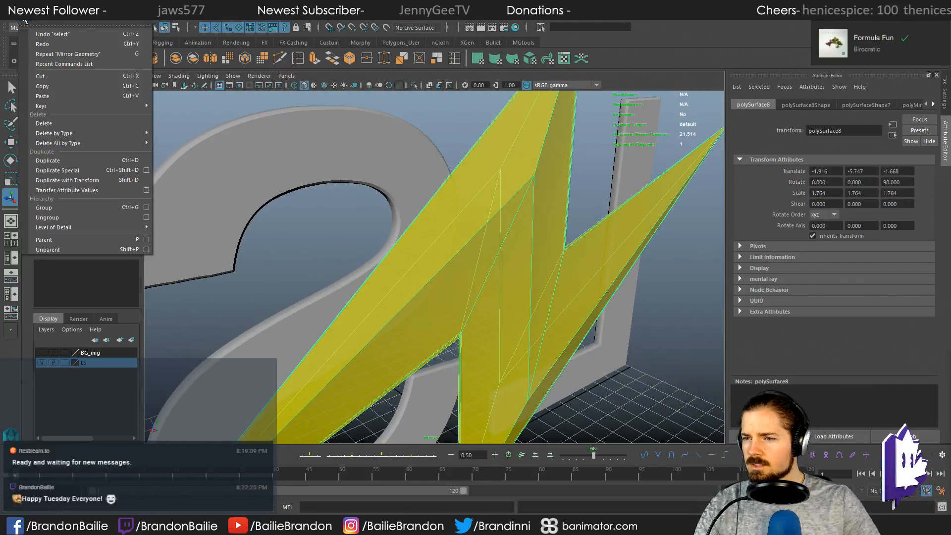
mouse_move(85, 132)
click(184, 141)
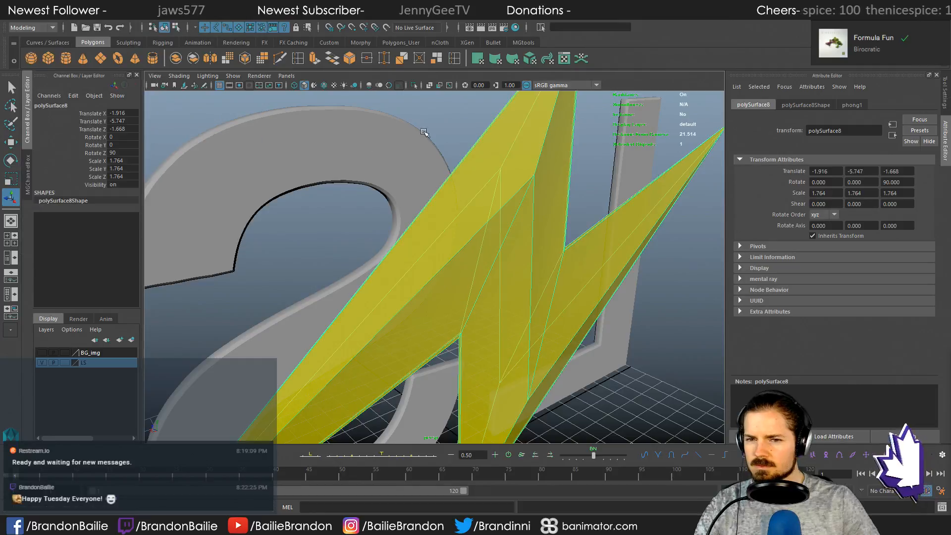
click(439, 130)
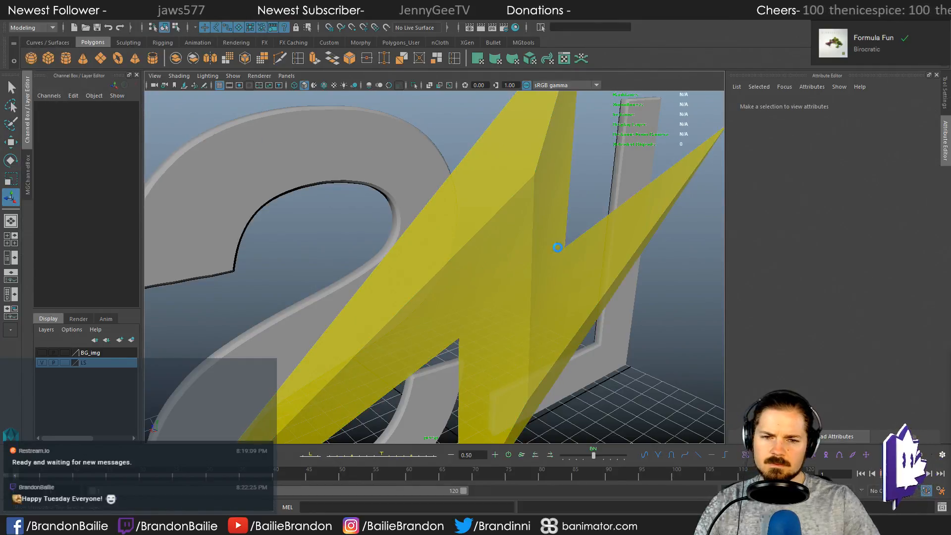
Step: Examine the mirrored bolt's edges and narrow side faces around the top spike and along its long slope
alt+right_drag(567, 253, 402, 242)
alt+drag(402, 242, 529, 221)
click(478, 209)
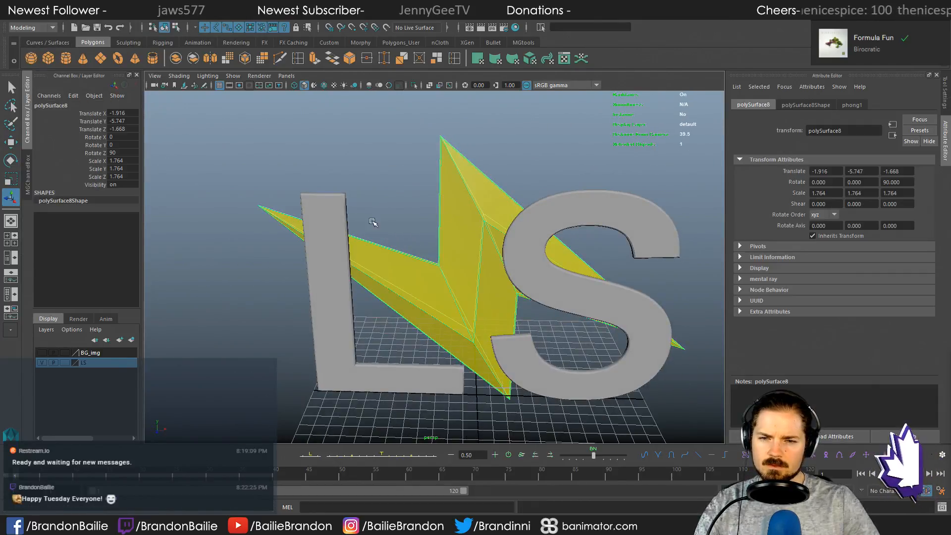
scroll(515, 237, up, 6)
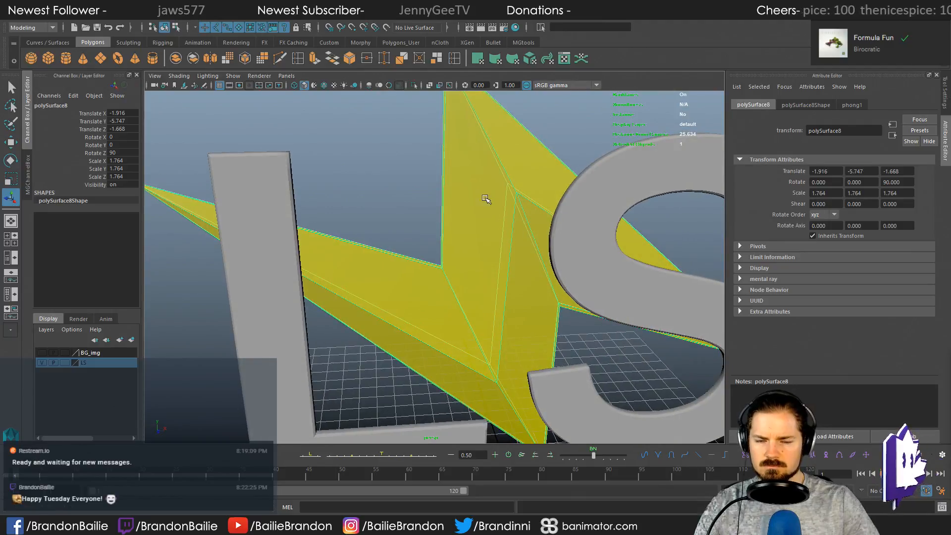
alt+middle_drag(486, 198, 476, 286)
right_drag(444, 214, 444, 240)
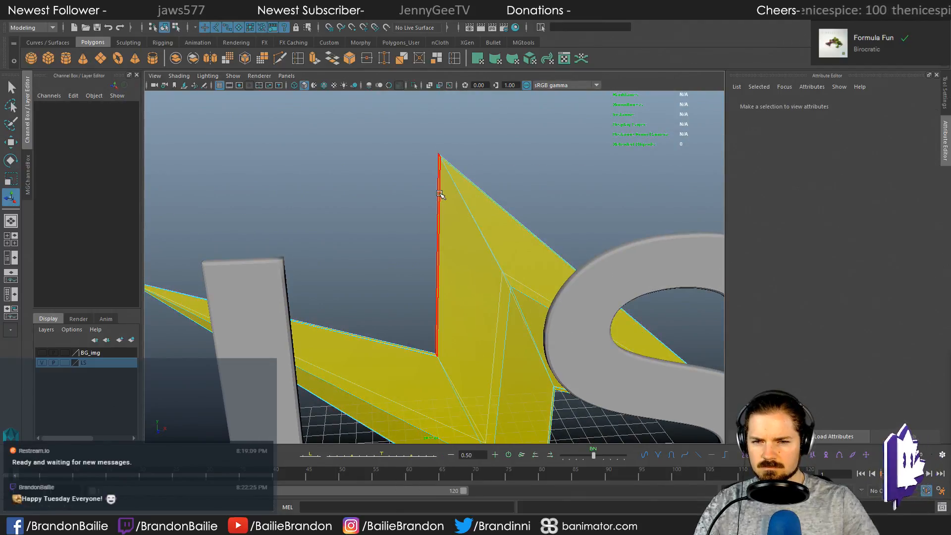
alt+drag(440, 194, 439, 237)
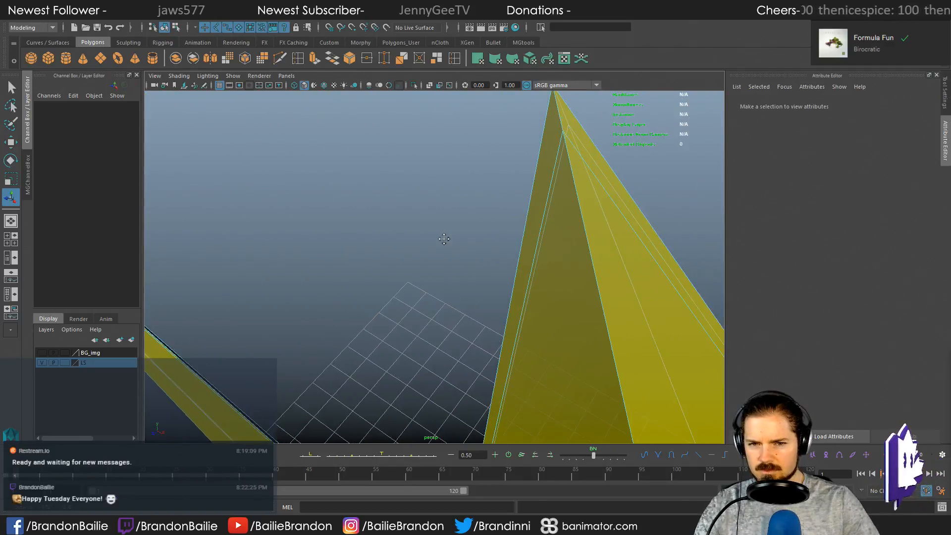
click(594, 159)
click(550, 123)
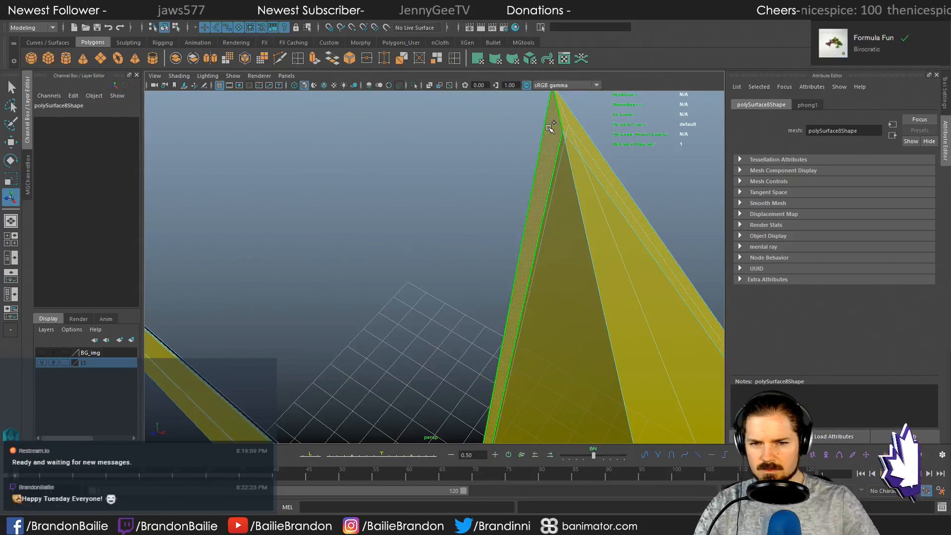
alt+drag(558, 143, 333, 177)
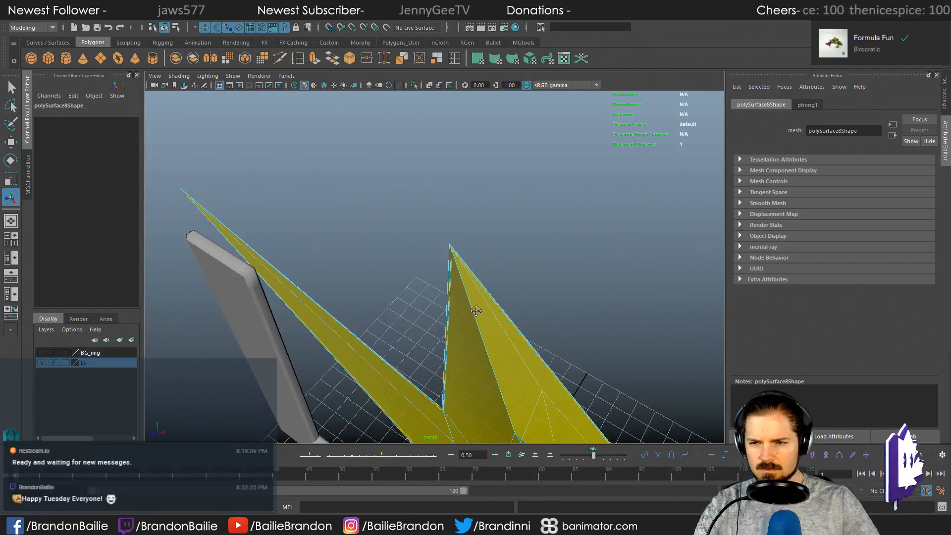
alt+drag(476, 311, 499, 329)
alt+right_drag(391, 271, 555, 315)
alt+middle_drag(396, 268, 466, 264)
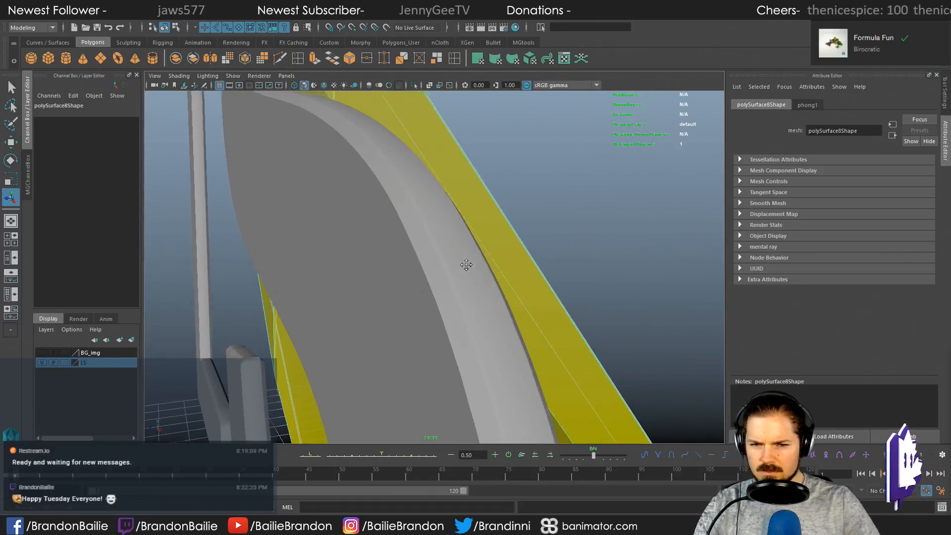
alt+drag(466, 265, 518, 279)
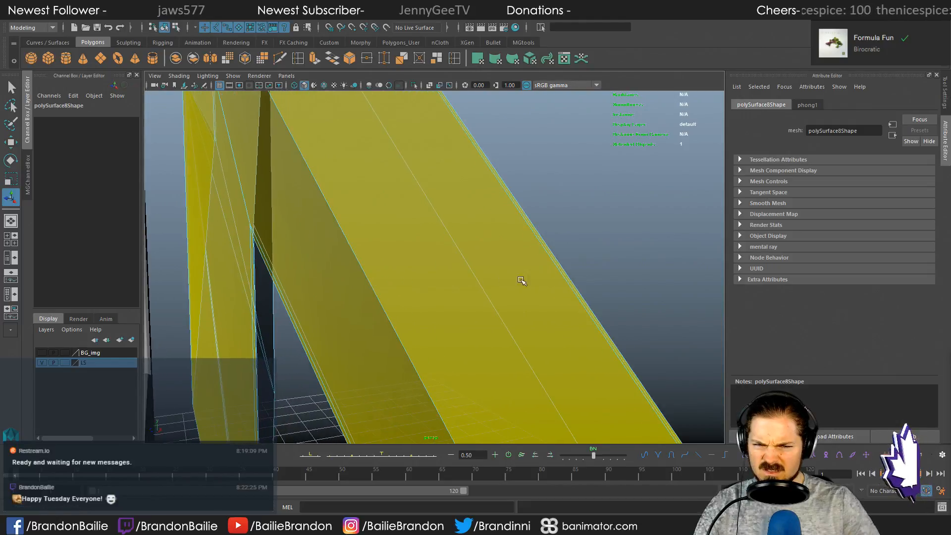
Step: Inspect the whole bolt behind the letters from the front and below, down to its bottom tip
alt+right_drag(533, 282, 282, 229)
alt+drag(322, 248, 448, 270)
alt+middle_drag(407, 270, 418, 284)
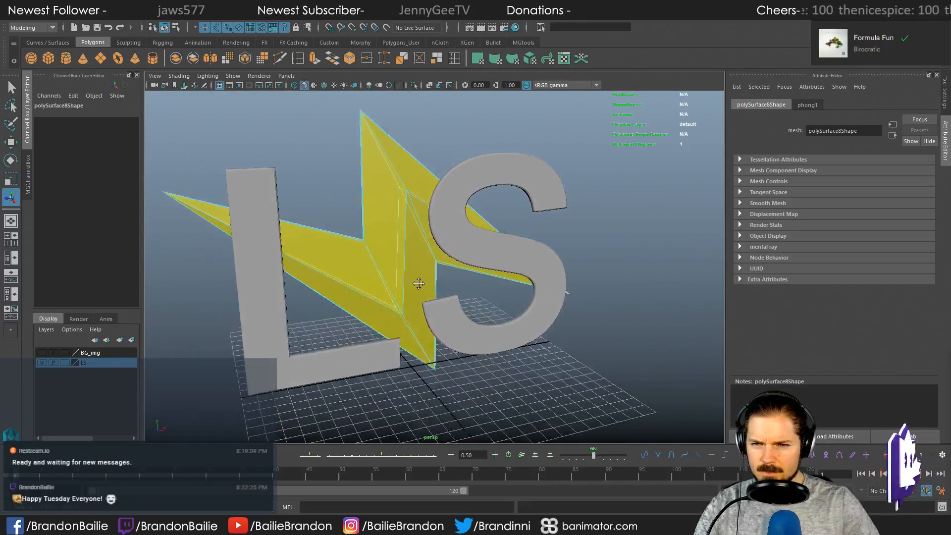
alt+right_drag(426, 288, 649, 346)
alt+middle_drag(515, 308, 573, 319)
alt+right_drag(573, 319, 431, 292)
alt+drag(426, 296, 523, 356)
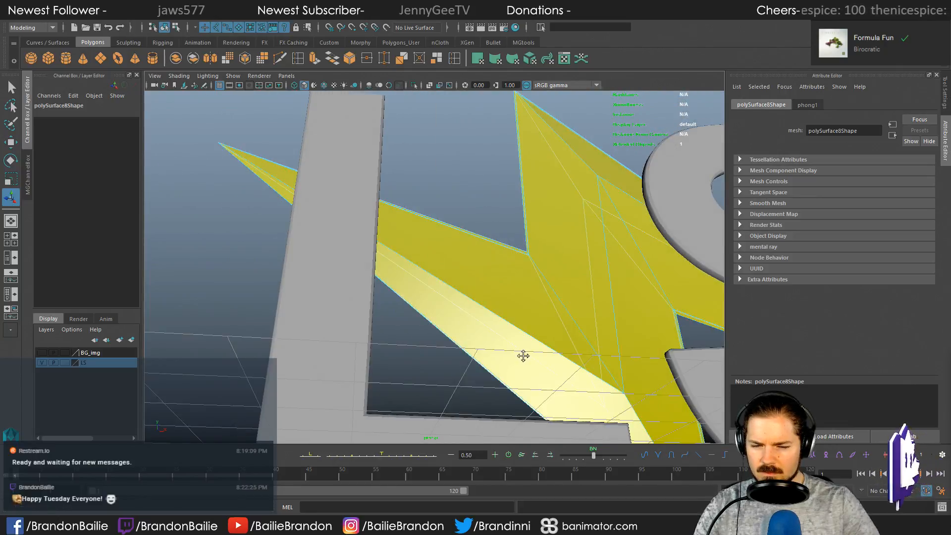
alt+middle_drag(523, 356, 346, 167)
alt+right_drag(347, 167, 484, 272)
alt+middle_drag(484, 272, 370, 176)
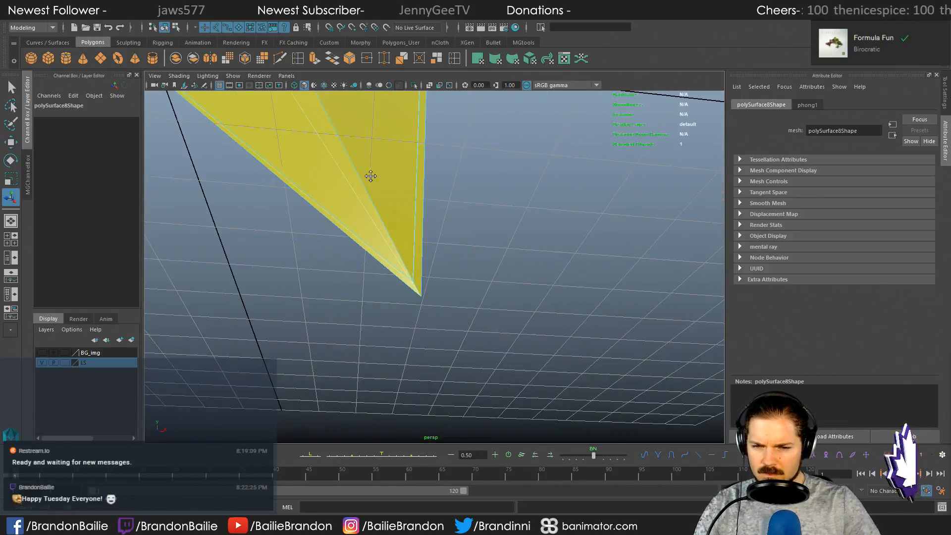
Step: Select the vertex just above the bolt's bottom tip and open the Move tool's settings
alt+drag(404, 238, 418, 251)
right_drag(419, 252, 377, 253)
click(419, 312)
alt+drag(420, 314, 376, 323)
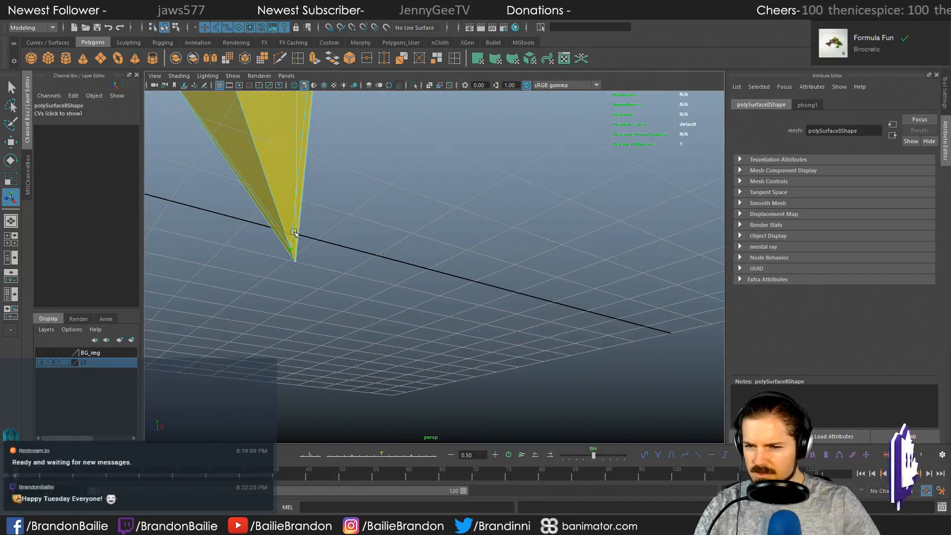
key(w)
click(296, 250)
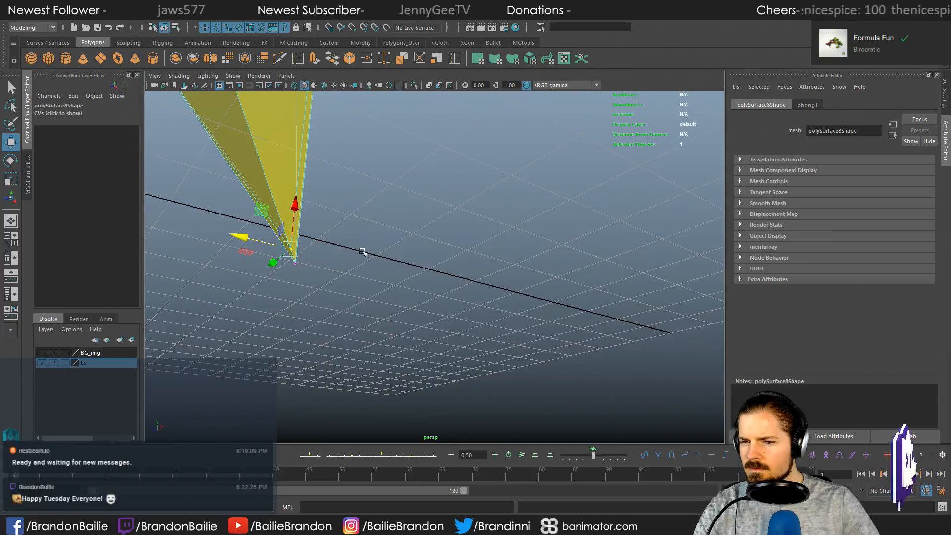
mouse_move(362, 251)
alt+mouse_down()
mouse_move(340, 257)
mouse_move(369, 261)
alt+mouse_up()
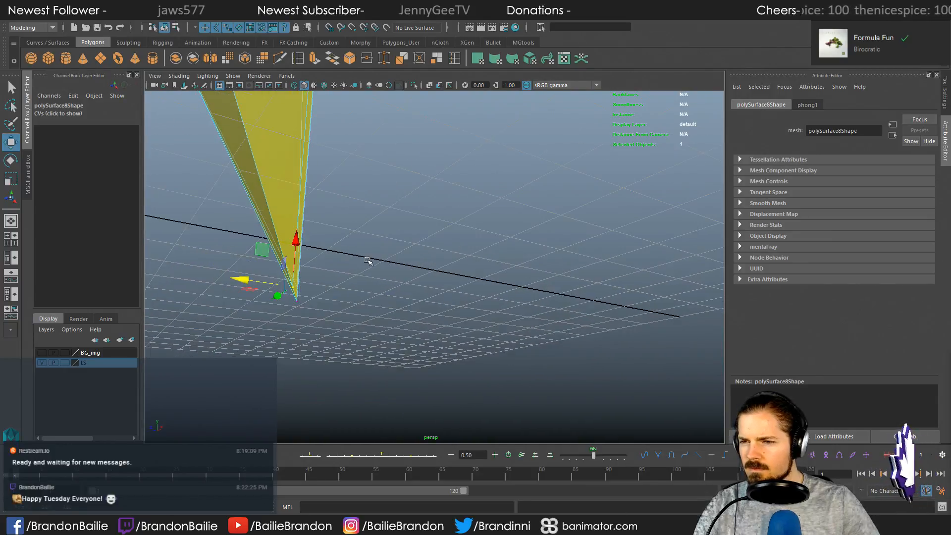
double_click(12, 143)
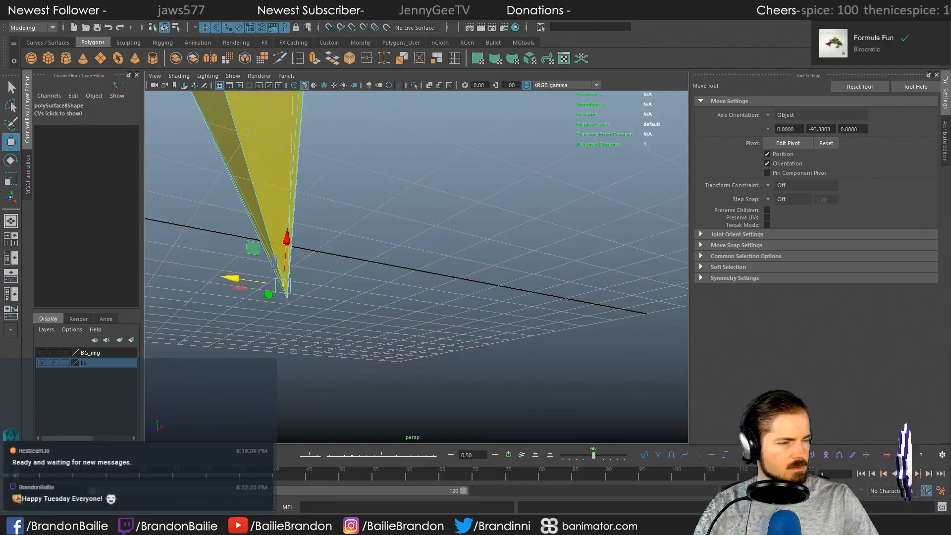
Step: Switch to the browser and read the Autodesk help article on moving polygon components along a surface
drag(420, 165, 420, 10)
scroll(423, 286, up, 4)
scroll(424, 289, down, 2)
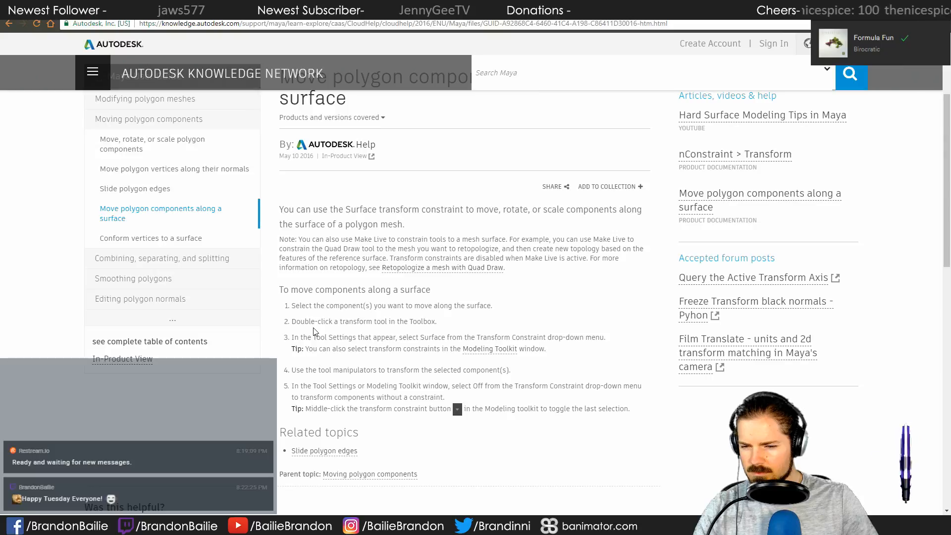
scroll(313, 331, up, 2)
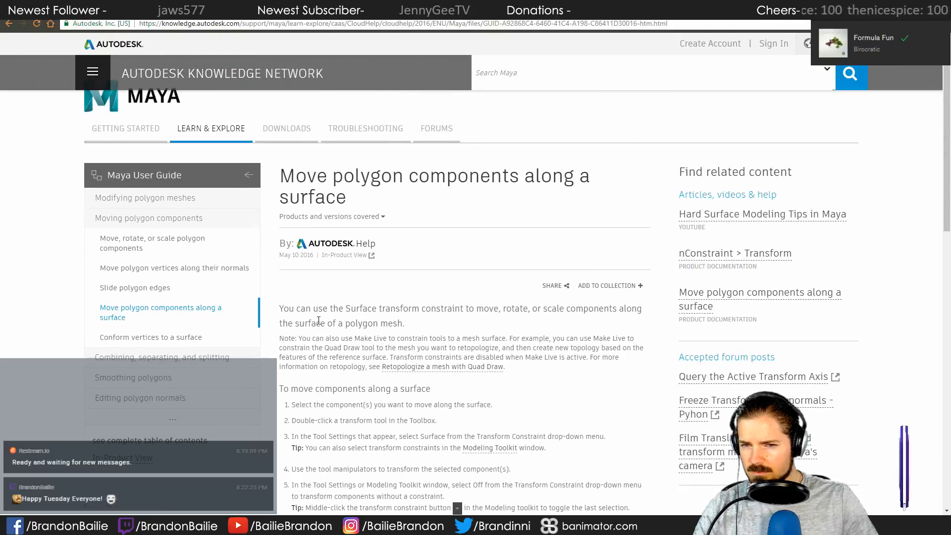
scroll(318, 321, down, 2)
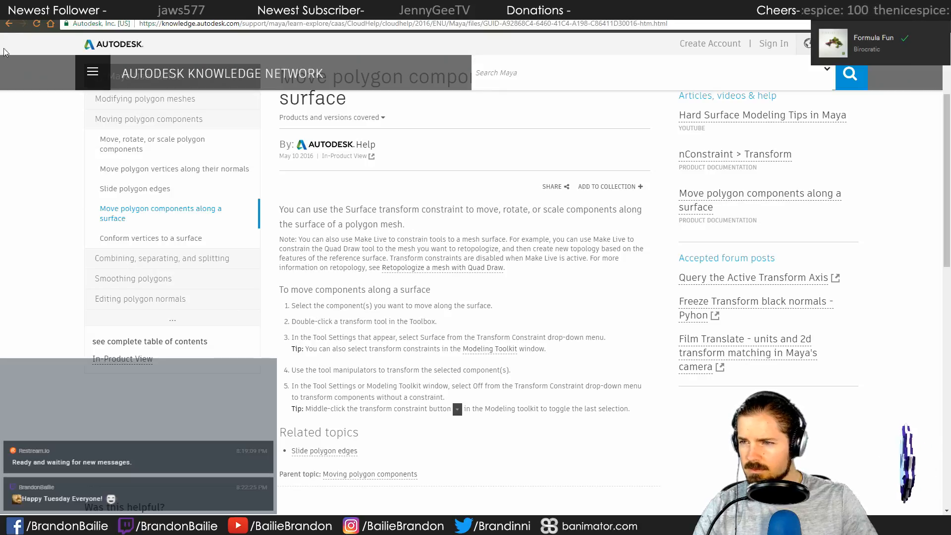
Step: Return to the search results and open the Polycount thread "Moving vertex along edge in Maya?"
click(9, 23)
scroll(73, 221, down, 2)
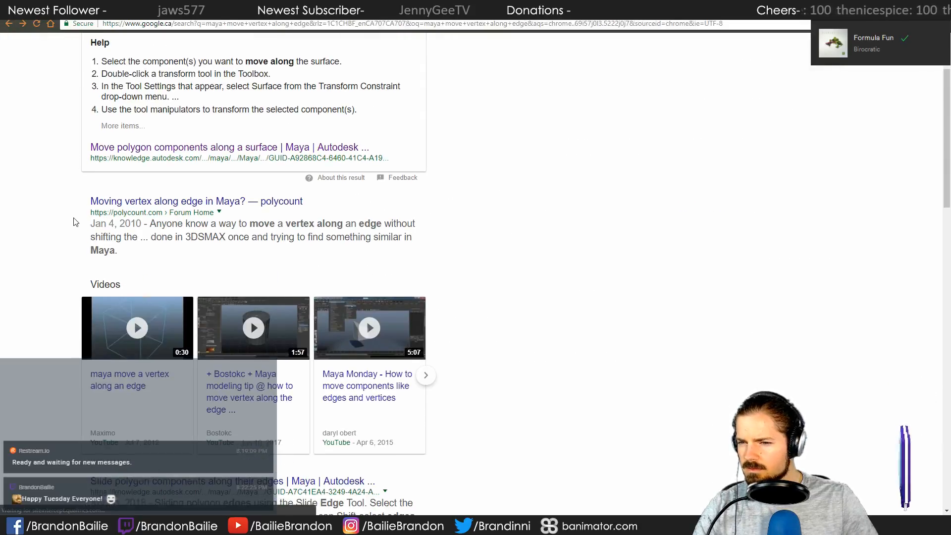
click(174, 201)
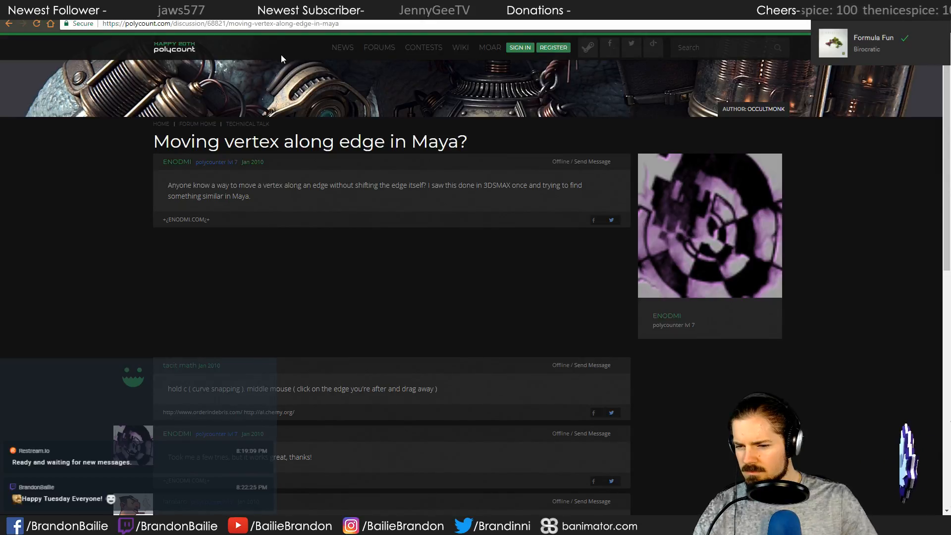
Step: Switch back to Maya, try to slide the vertex near the bolt's bottom tip along its edge, and undo the move
key(alt+Tab)
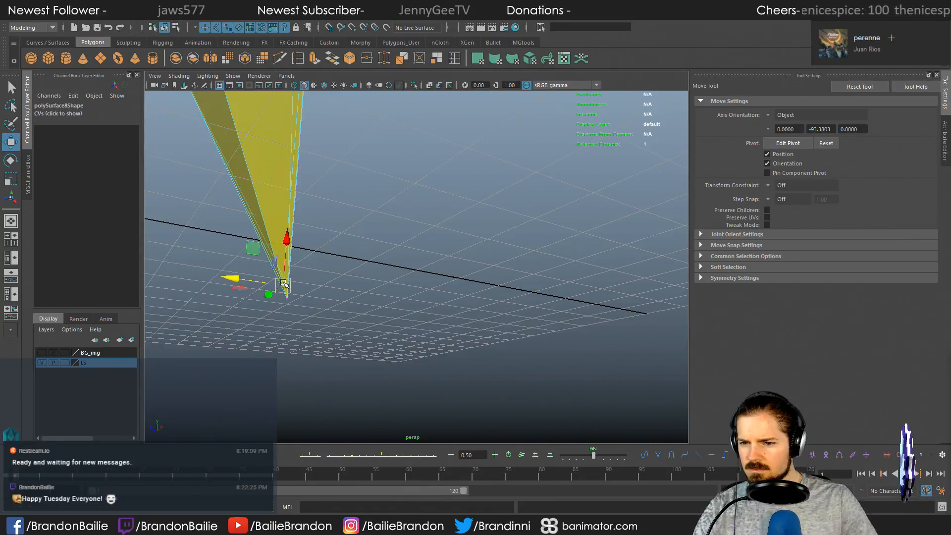
drag(285, 284, 250, 239)
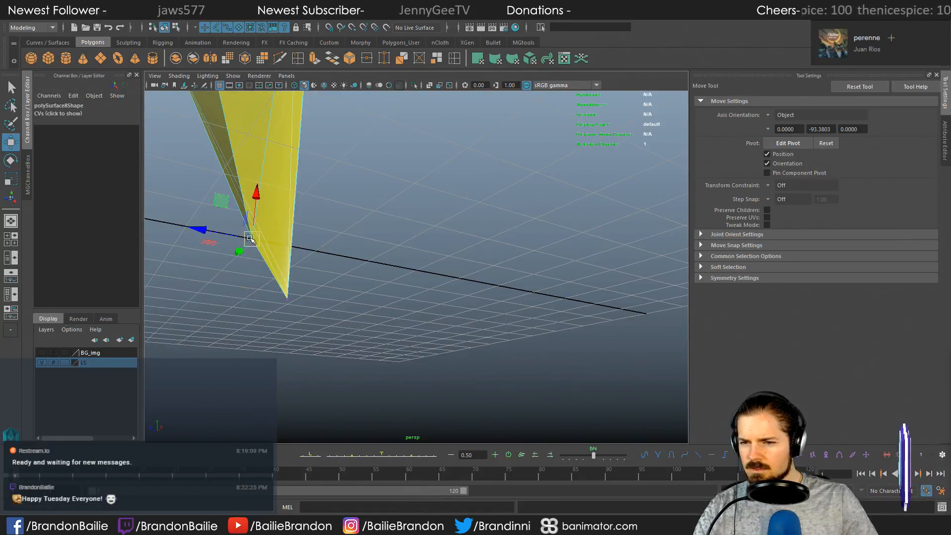
key(ctrl+z)
mouse_move(387, 293)
alt+mouse_down()
mouse_move(350, 301)
mouse_move(387, 296)
alt+mouse_up()
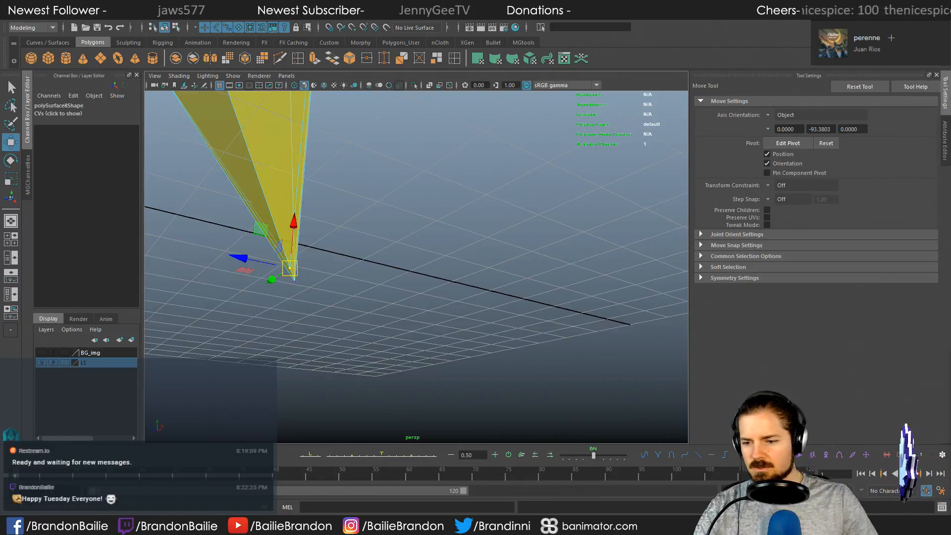
Step: Switch to the browser and read the Polycount thread's replies on moving a vertex along an edge
mouse_move(159, 526)
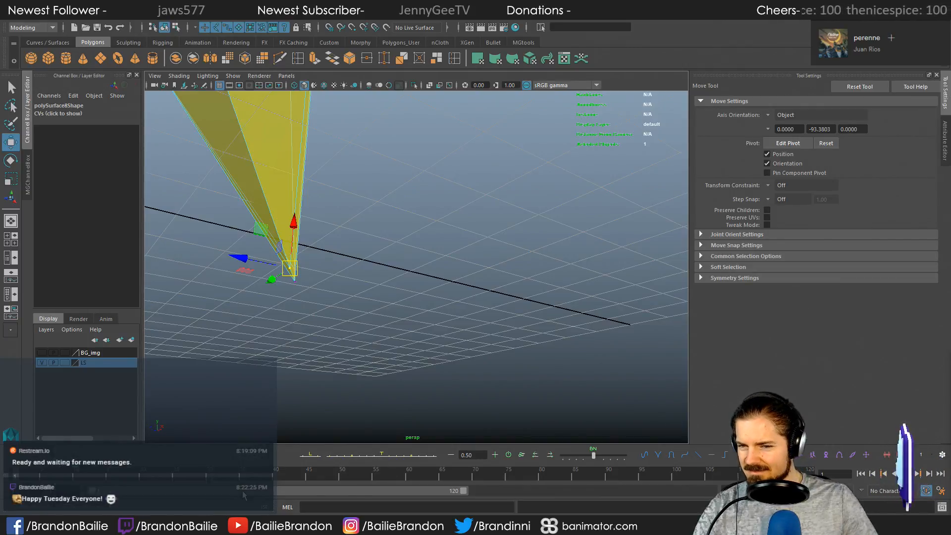
key(alt+Tab)
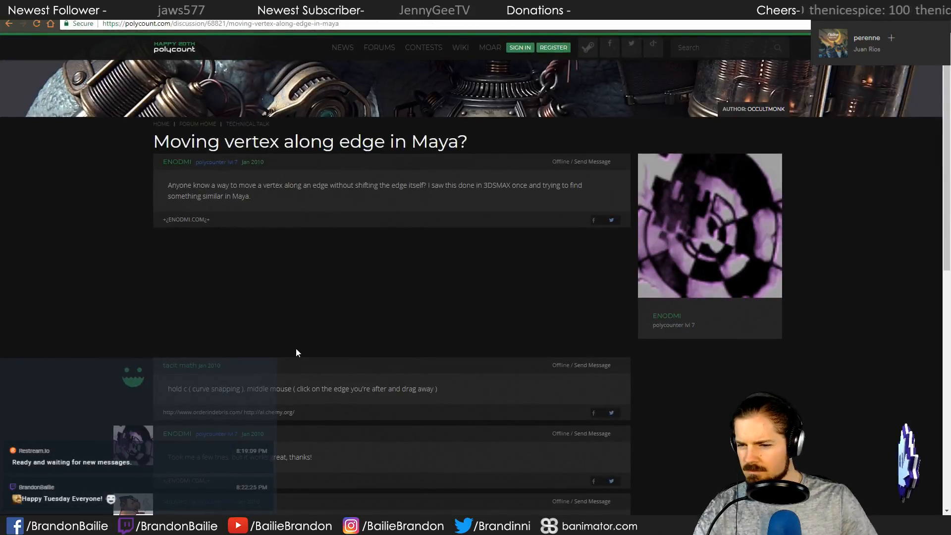
scroll(152, 334, down, 5)
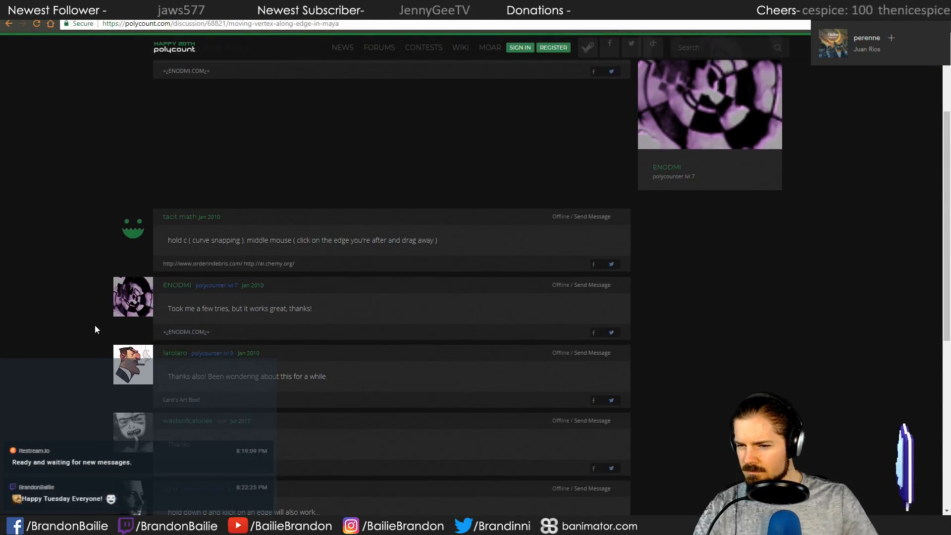
Step: Read the rest of the Polycount thread down to the last reply and return to the curve-snapping reply
scroll(96, 328, down, 2)
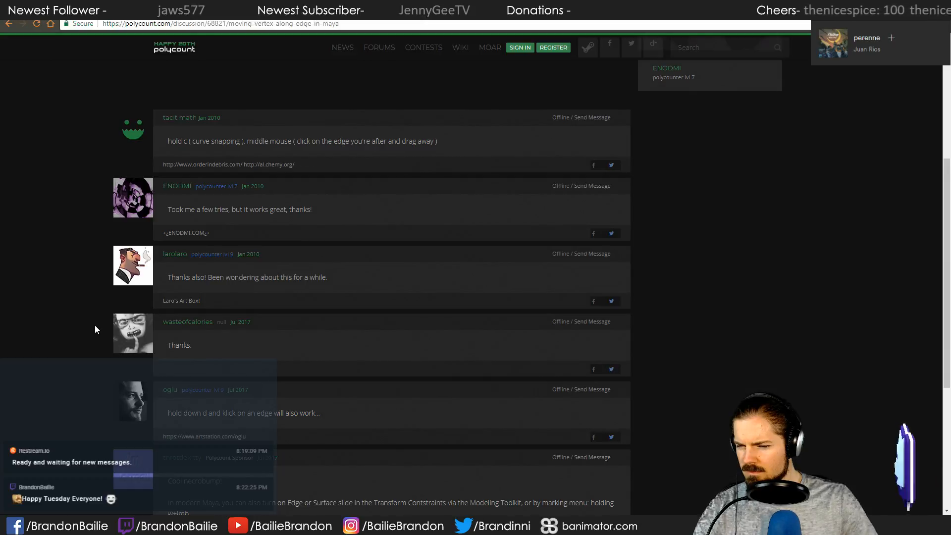
scroll(96, 330, down, 2)
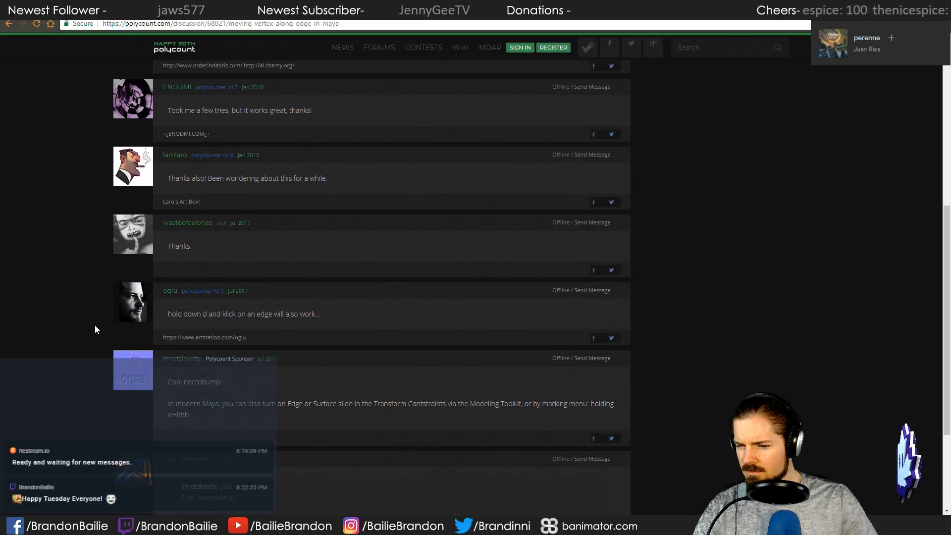
scroll(95, 329, down, 3)
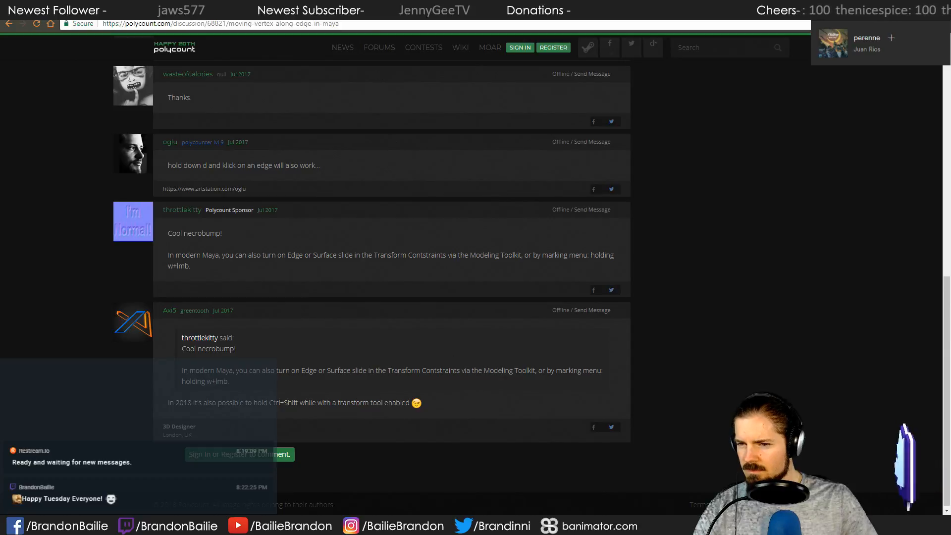
scroll(322, 223, up, 5)
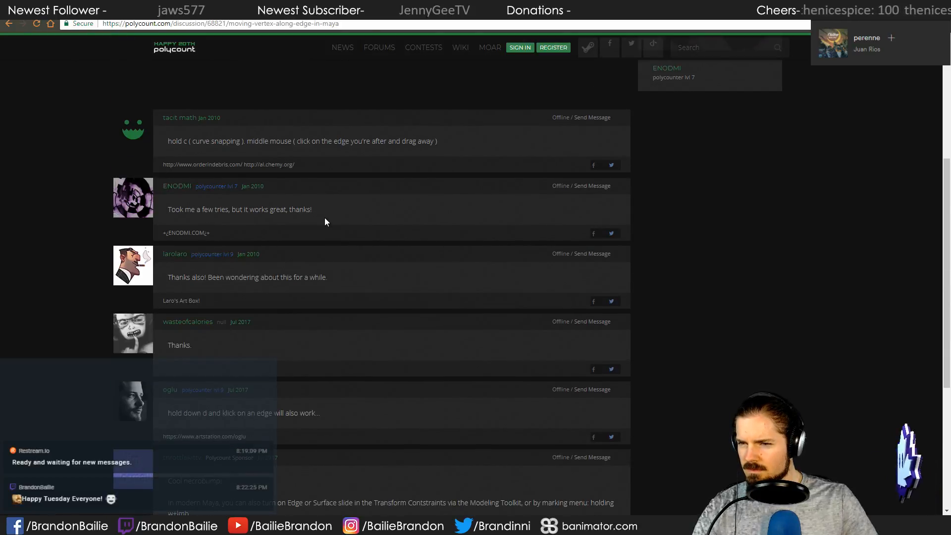
Step: Switch back to Maya, try moving the vertex near the bolt's bottom tip with curve snapping on, and undo the move
key(alt+Tab)
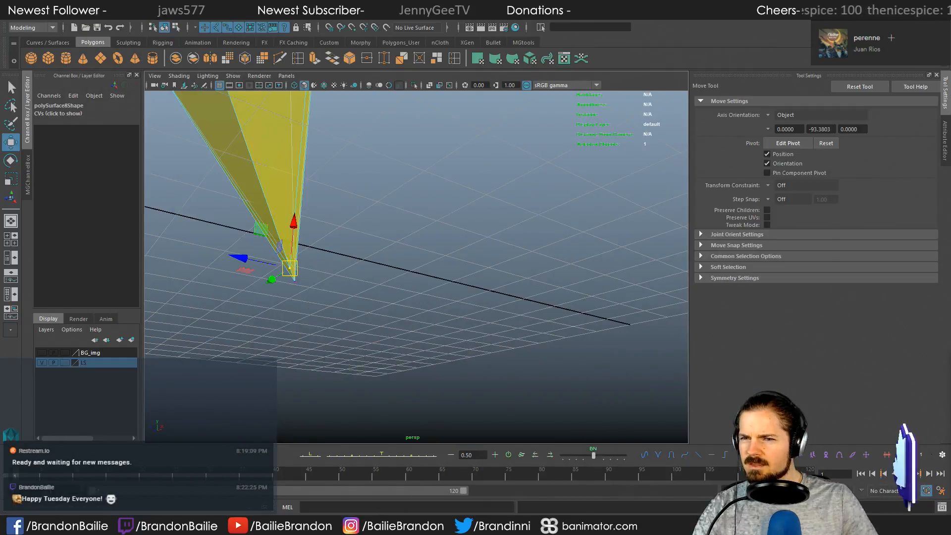
click(341, 27)
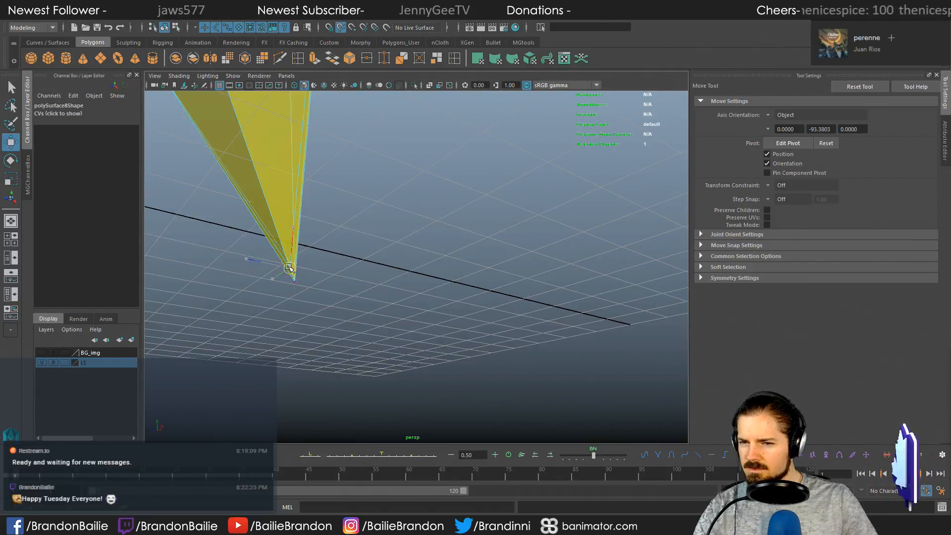
drag(290, 268, 268, 209)
alt+drag(276, 214, 367, 228)
key(ctrl+z)
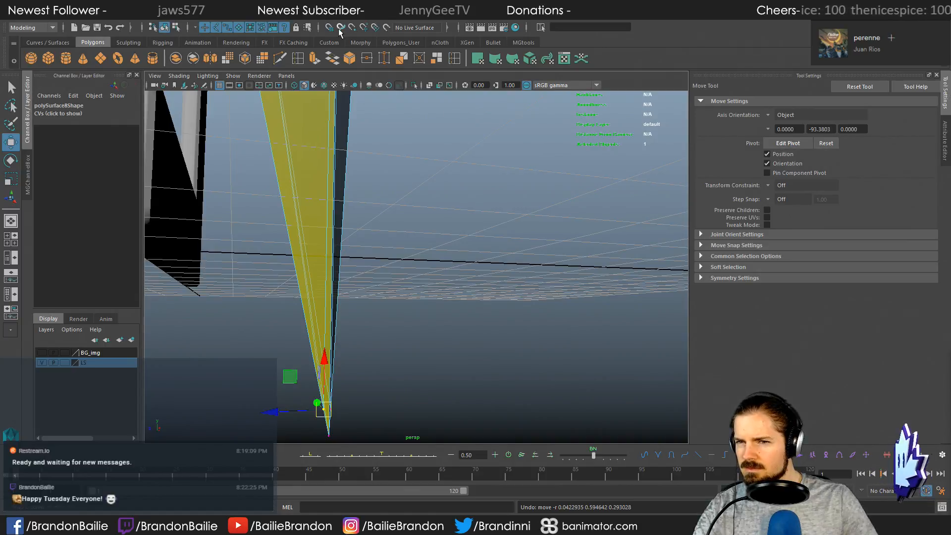
Step: Orient the Move tool to the component axis, try sliding the bottom tip vertex with curve snapping, and turn the snapping off
click(318, 386)
click(364, 371)
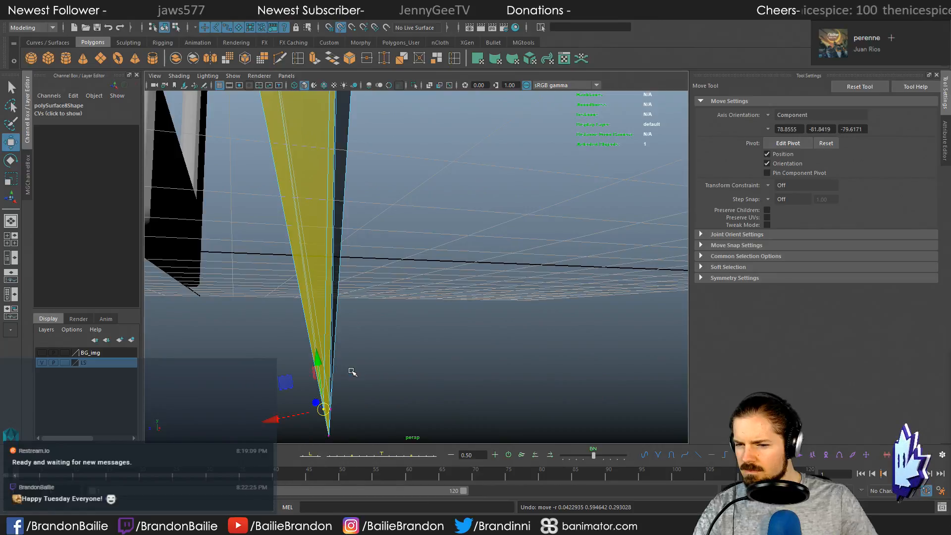
drag(312, 347, 278, 217)
drag(312, 314, 293, 240)
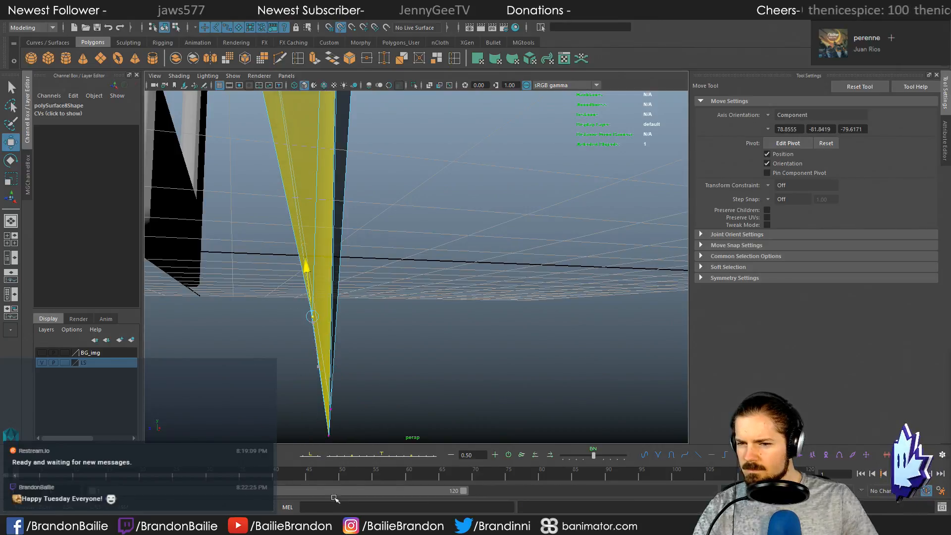
alt+drag(355, 401, 377, 147)
click(341, 28)
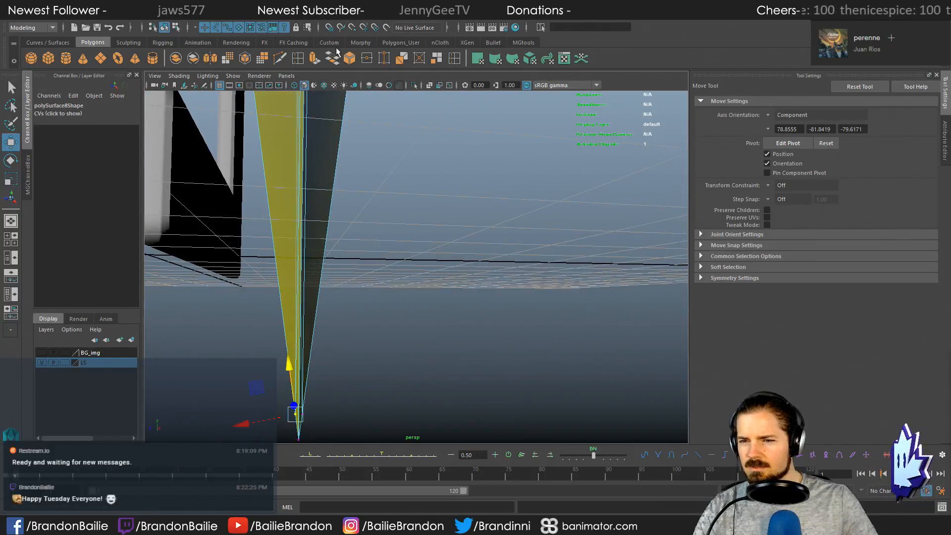
Step: Try moving the bottom tip vertex along the Component axis without curve snapping, and undo the moves
drag(288, 362, 272, 229)
key(ctrl+z)
alt+drag(283, 287, 506, 354)
key(w)
drag(442, 323, 424, 314)
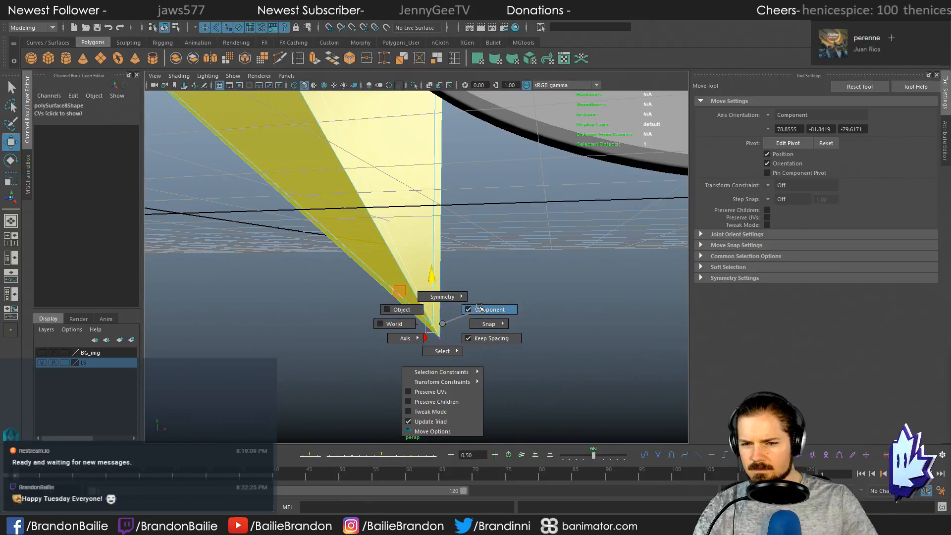
click(480, 308)
mouse_move(484, 312)
alt+mouse_down()
mouse_move(465, 317)
mouse_move(488, 301)
alt+mouse_up()
key(ctrl+z)
key(ctrl+z)
key(ctrl+z)
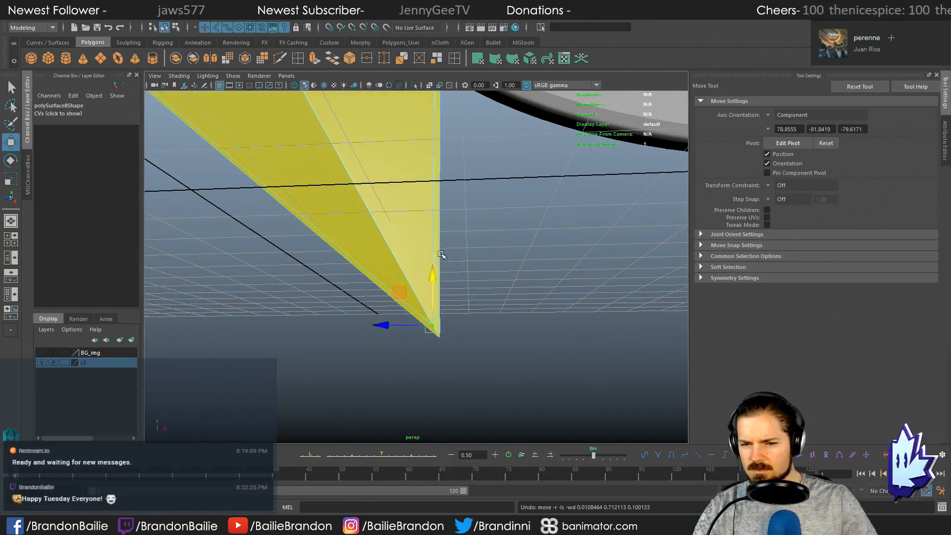
Step: Try pulling the bottom tip vertex up the bolt once more, undo it, and set the Move tool's axis orientation to Object
alt+drag(442, 254, 333, 347)
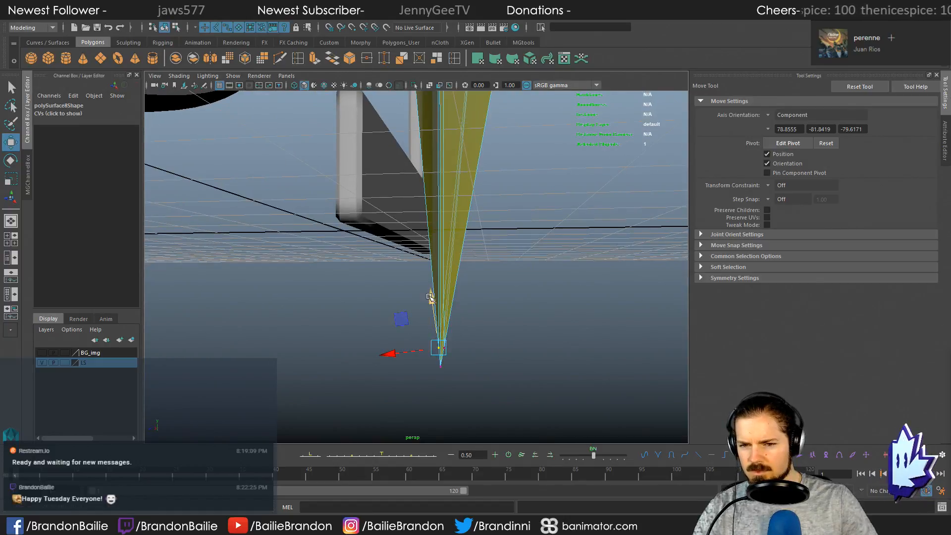
drag(430, 298, 416, 180)
key(ctrl+z)
alt+drag(378, 318, 505, 302)
key(w)
click(438, 343)
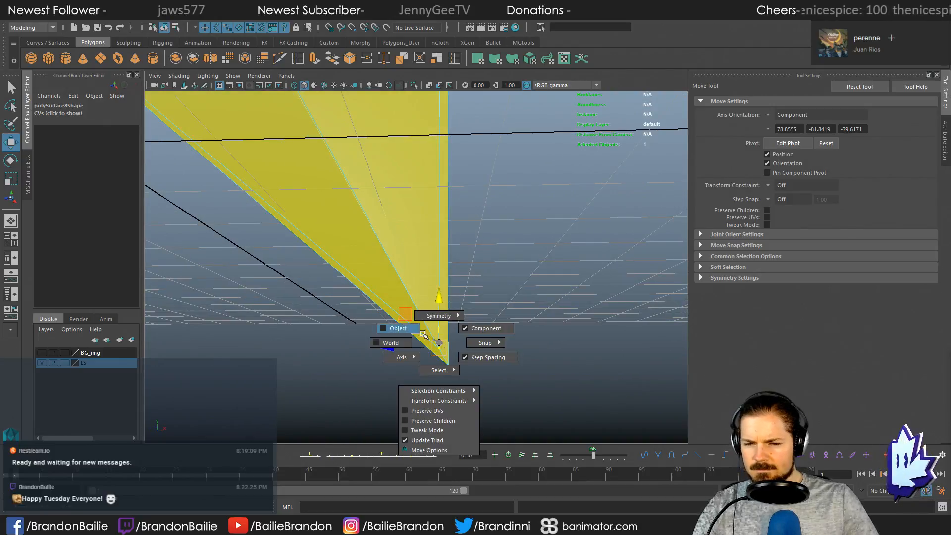
drag(423, 334, 402, 323)
Step: Switch to the Select tool and inspect the whole yellow bolt behind the LS letters
alt+drag(506, 350, 545, 362)
key(q)
alt+right_drag(545, 361, 411, 354)
alt+drag(411, 355, 427, 381)
alt+middle_drag(421, 327, 431, 505)
alt+right_drag(496, 446, 359, 297)
alt+drag(359, 297, 372, 286)
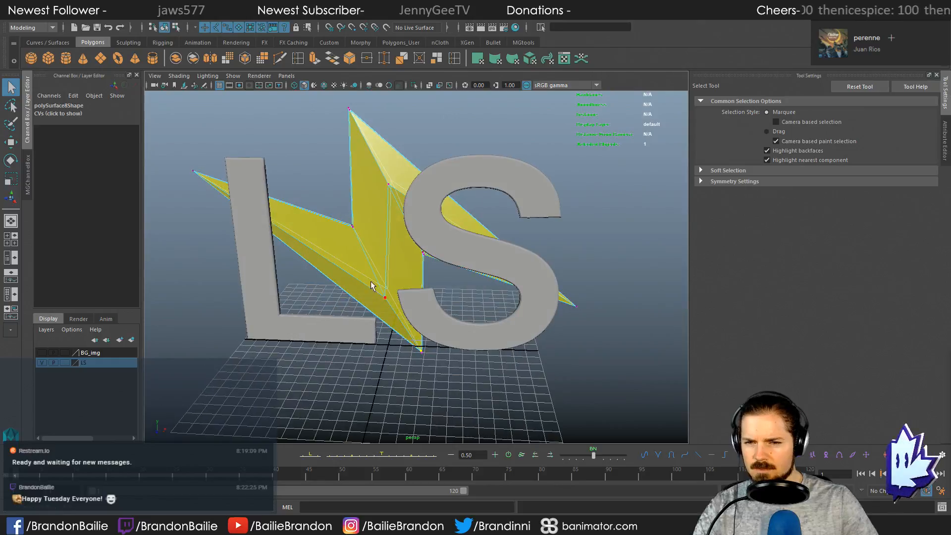
Step: Return the yellow star to object mode, select its mesh and switch it to face selection
right_drag(372, 252, 424, 237)
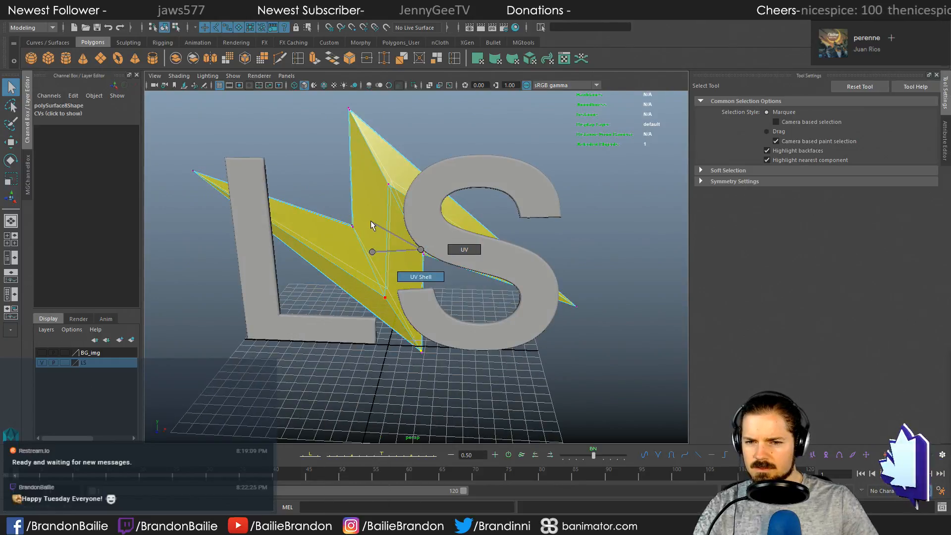
right_drag(371, 222, 435, 164)
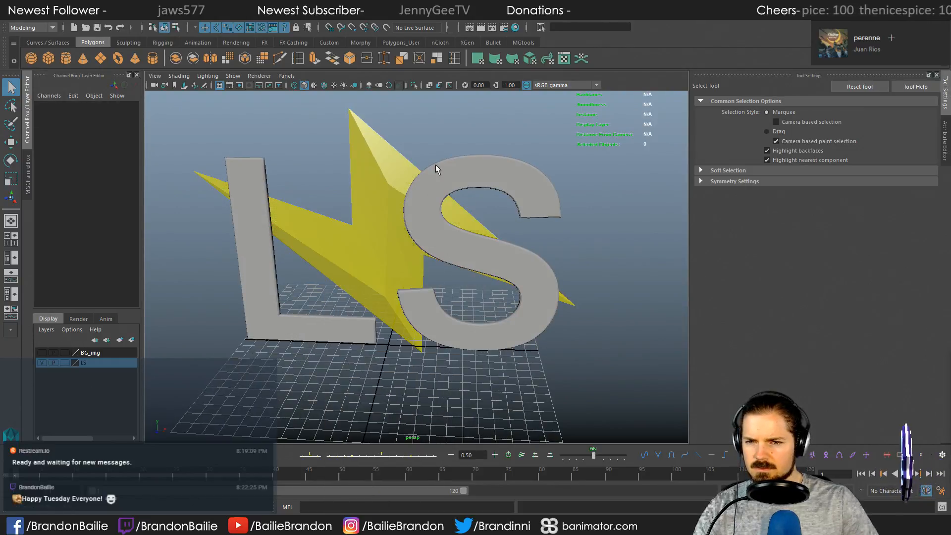
click(393, 180)
scroll(403, 272, up, 5)
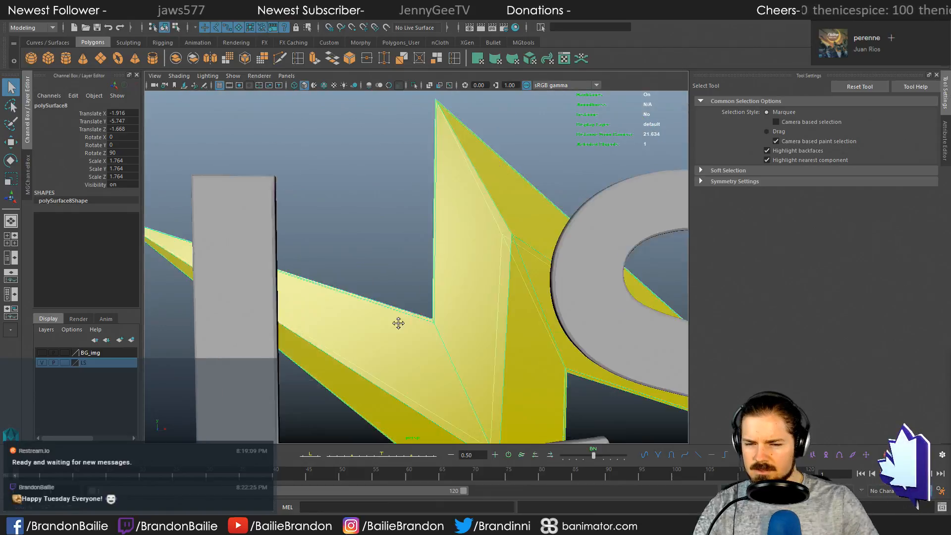
scroll(398, 323, up, 4)
right_drag(501, 283, 502, 285)
Step: Select the narrow bevel faces bordering the star's upper point
alt+middle_drag(477, 336, 489, 281)
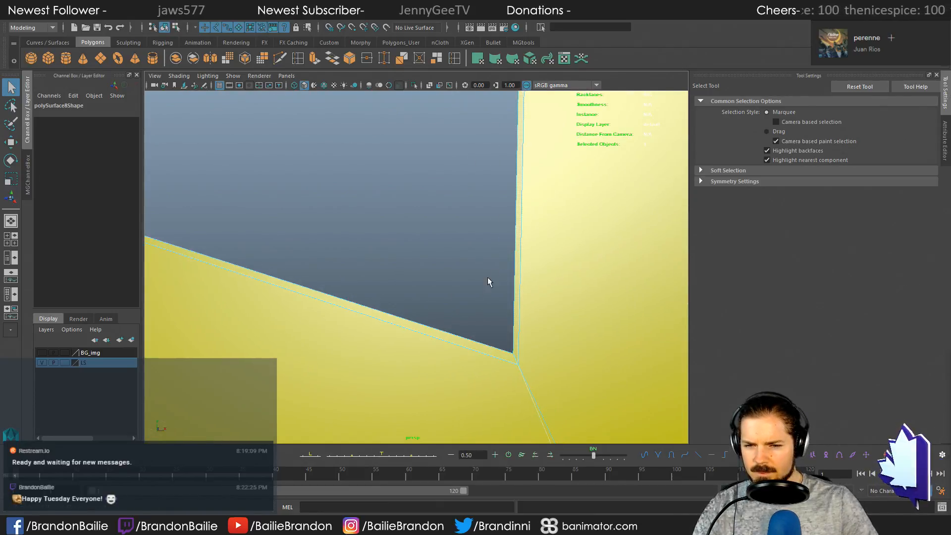
alt+middle_drag(565, 159, 400, 263)
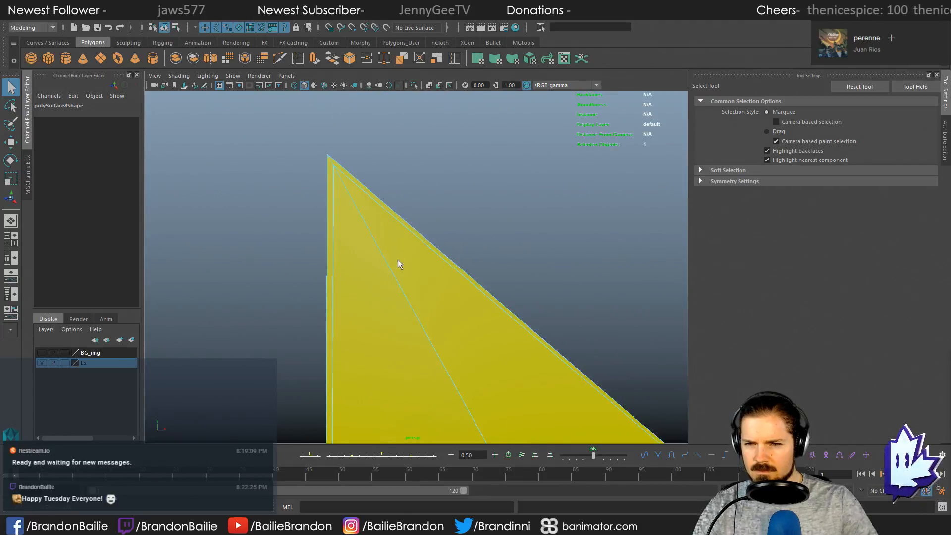
alt+drag(360, 186, 588, 225)
alt+middle_drag(588, 225, 469, 341)
alt+drag(470, 340, 443, 278)
double_click(519, 195)
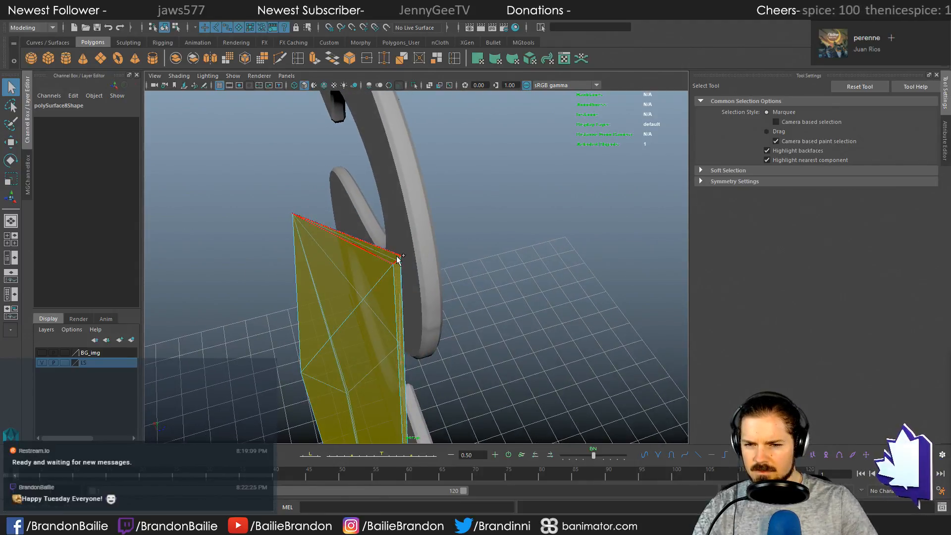
Step: Add the narrow bevel faces along the star's side and lowest point to the face selection
alt+drag(498, 328, 451, 73)
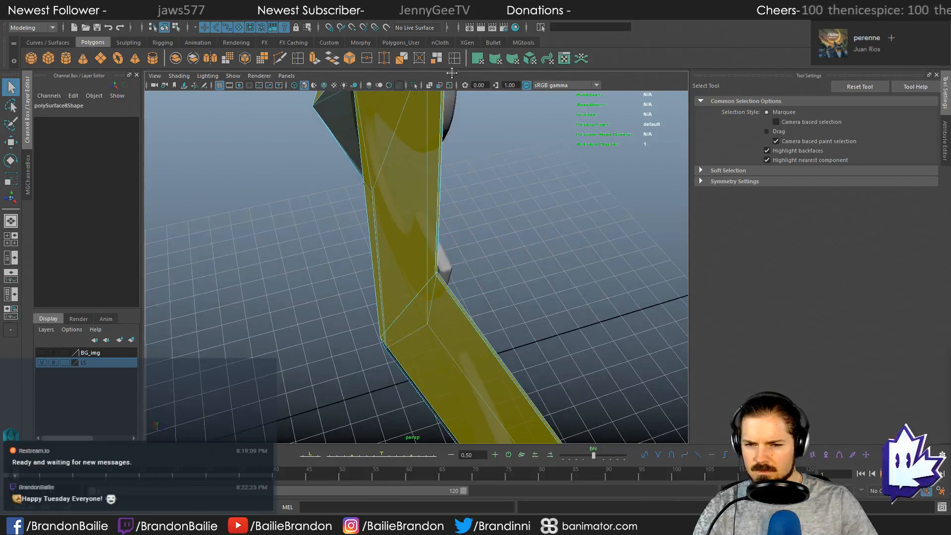
alt+drag(530, 326, 555, 202)
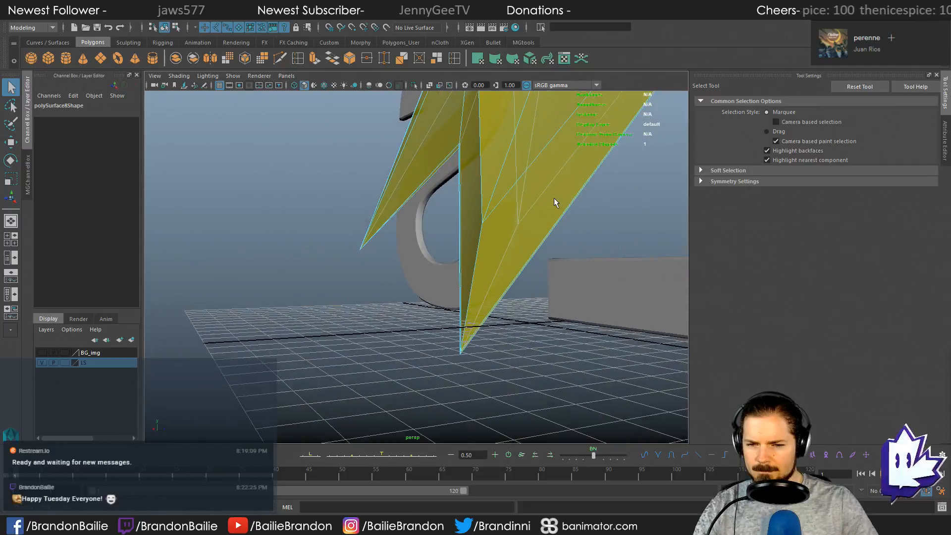
alt+drag(532, 272, 441, 263)
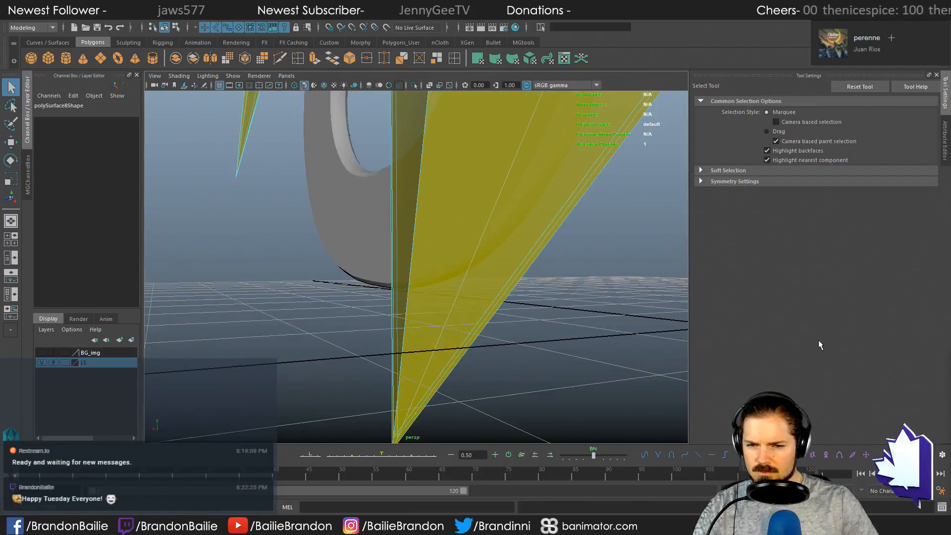
alt+middle_drag(441, 262, 436, 253)
alt+drag(436, 252, 463, 278)
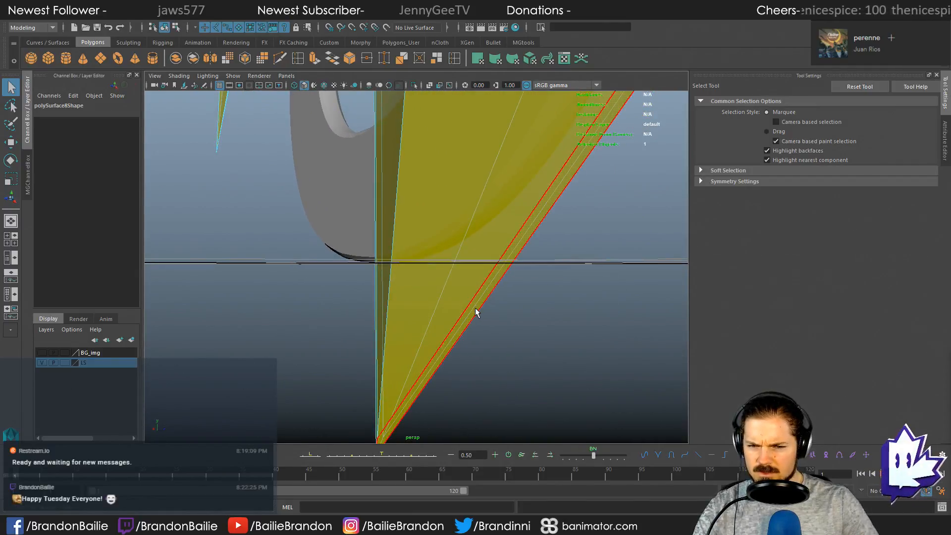
alt+drag(476, 312, 375, 365)
shift+click(262, 353)
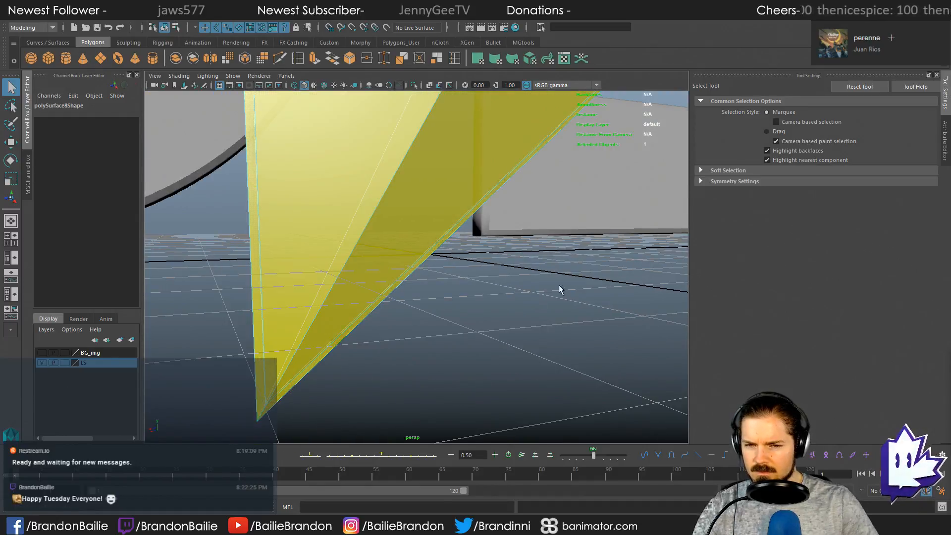
Step: Extend the bevel face selection around the star's remaining edges and inner corners
alt+middle_drag(614, 243, 546, 342)
alt+drag(546, 342, 236, 215)
alt+middle_drag(235, 215, 363, 438)
alt+middle_drag(343, 342, 348, 397)
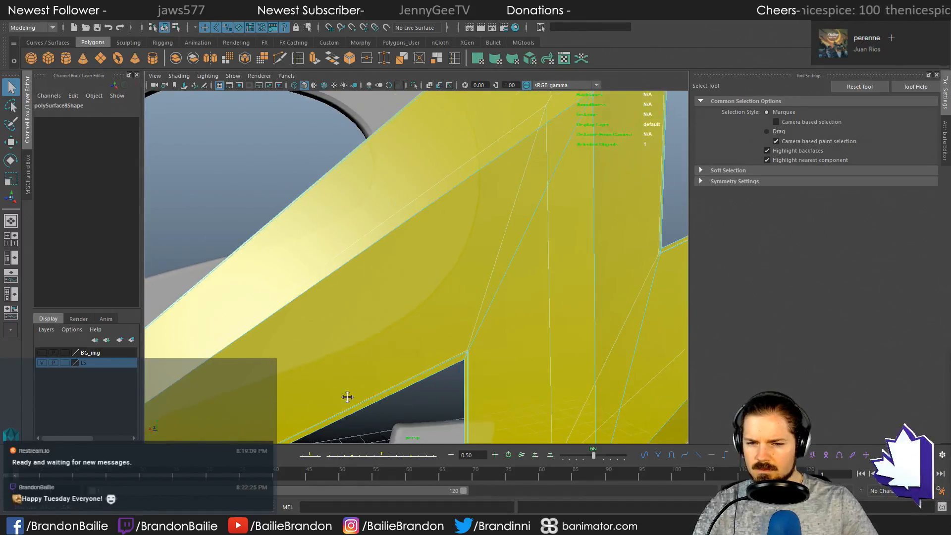
alt+drag(348, 397, 386, 275)
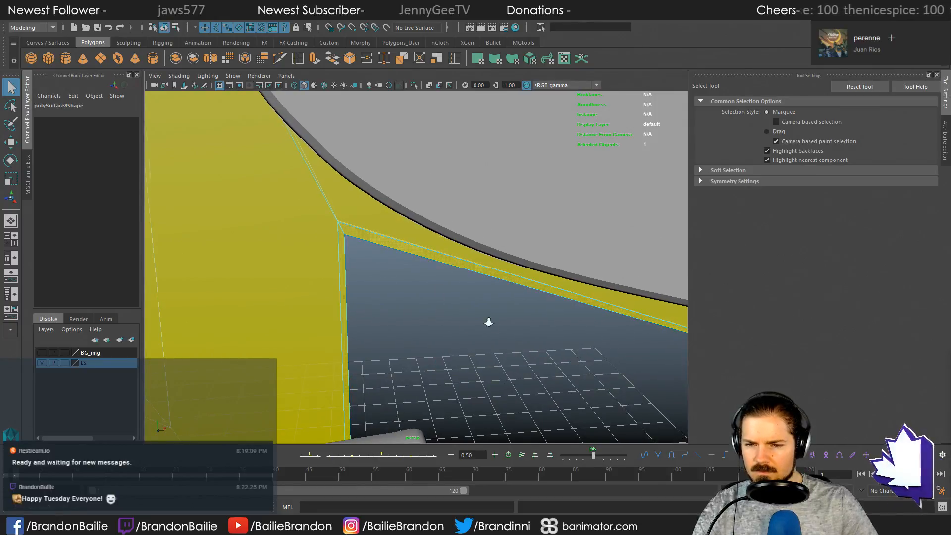
key(f)
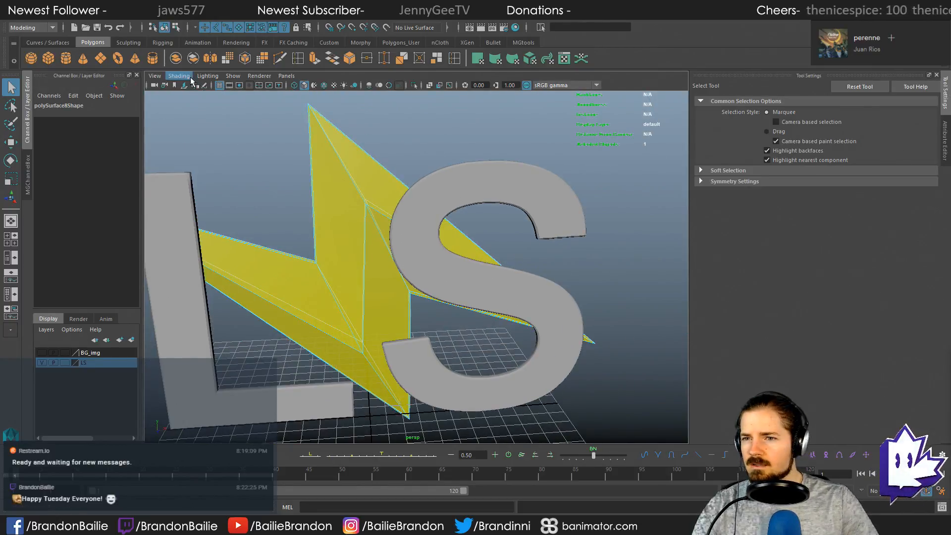
Step: Open AnimSchoolPicker from the custom tools and dock it together with the Tool Settings and Attribute Editor
click(189, 43)
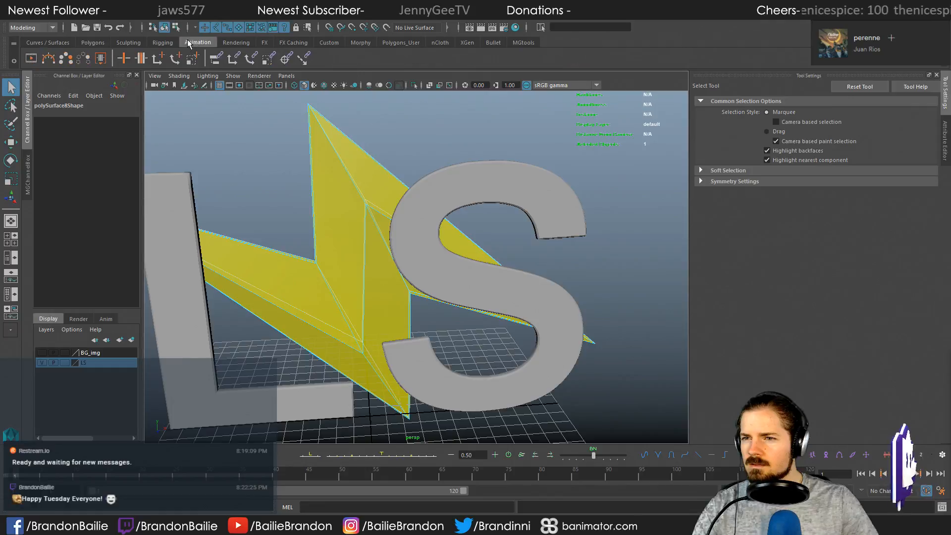
click(329, 43)
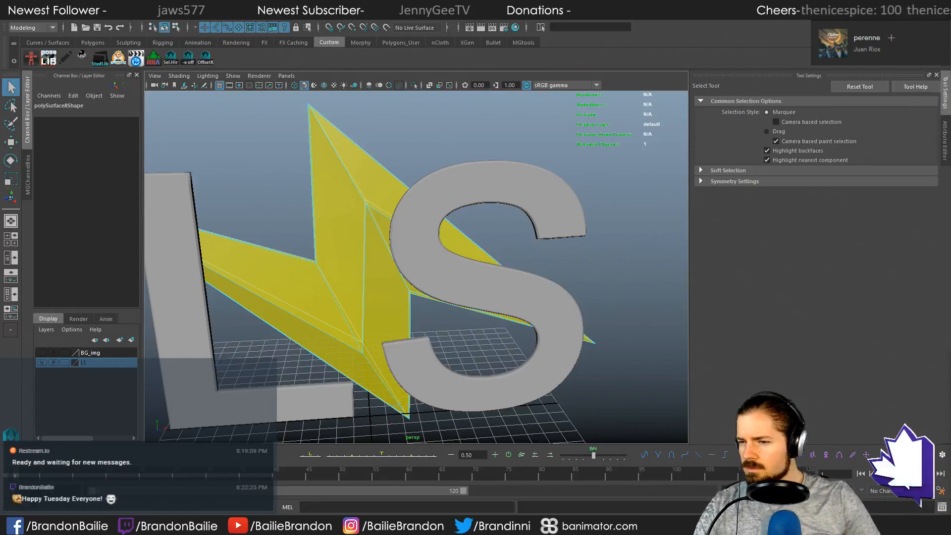
click(118, 60)
drag(465, 84, 873, 135)
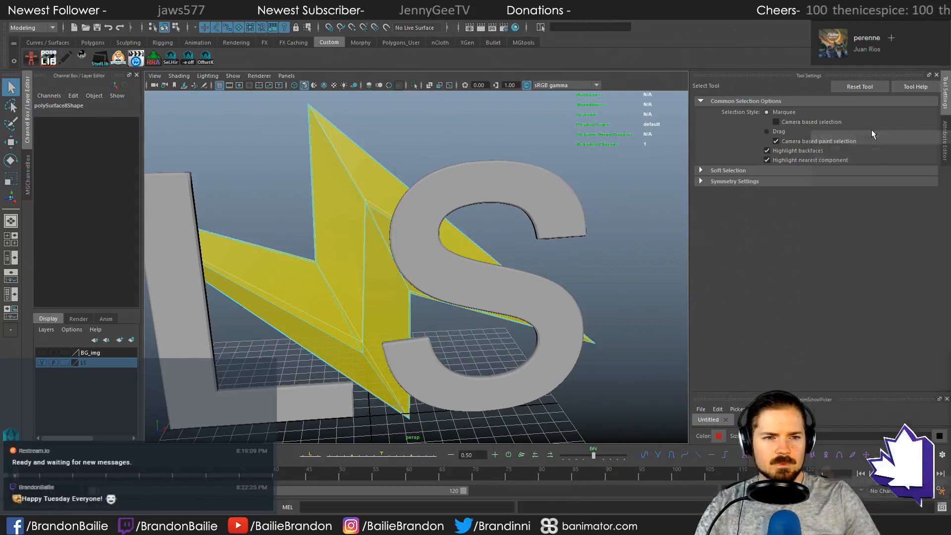
click(937, 75)
drag(839, 76, 887, 109)
drag(949, 116, 864, 111)
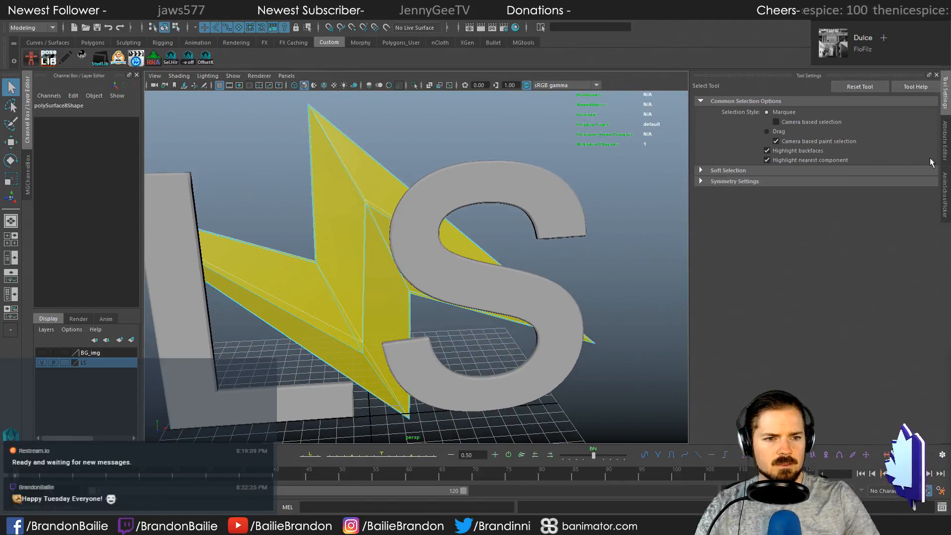
Step: Add one button to the untitled AnimSchoolPicker page to store the current bevel face selection
click(944, 186)
right_click(807, 133)
click(815, 158)
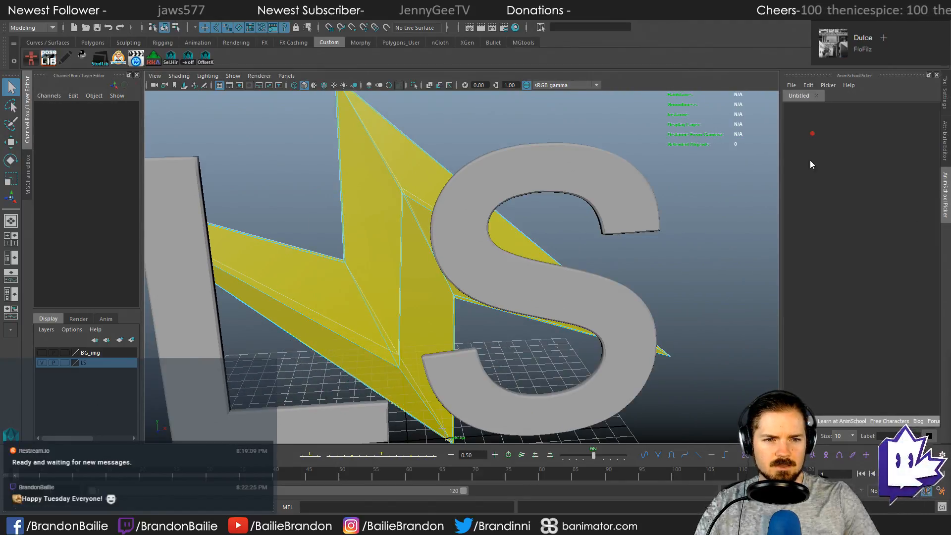
Step: Recall the stored faces with the picker button, try scaling them uniformly and undo the scale
drag(834, 159, 835, 165)
mouse_move(535, 220)
alt+mouse_down()
mouse_move(412, 227)
mouse_move(528, 234)
alt+mouse_up()
key(r)
alt+right_drag(529, 237, 412, 241)
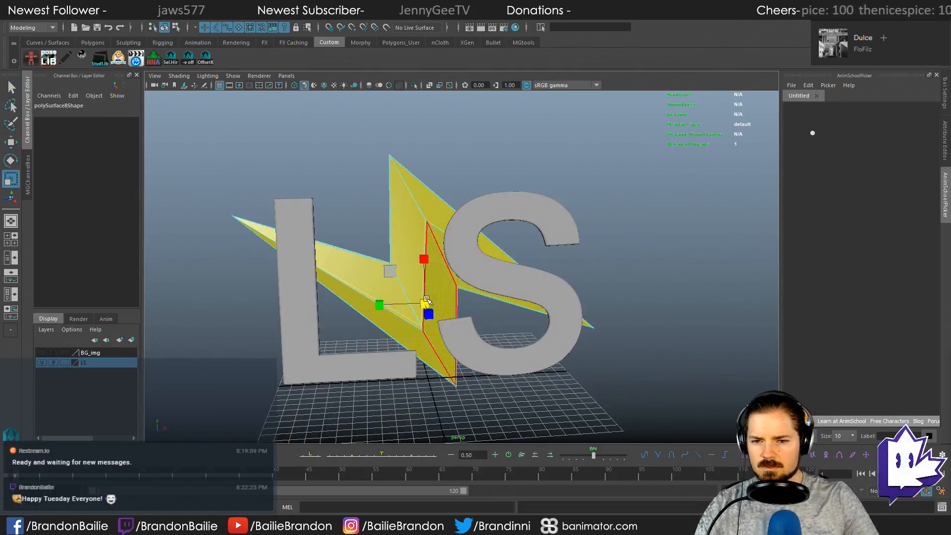
mouse_move(426, 301)
mouse_down()
mouse_move(524, 307)
mouse_move(434, 298)
mouse_up()
key(ctrl+z)
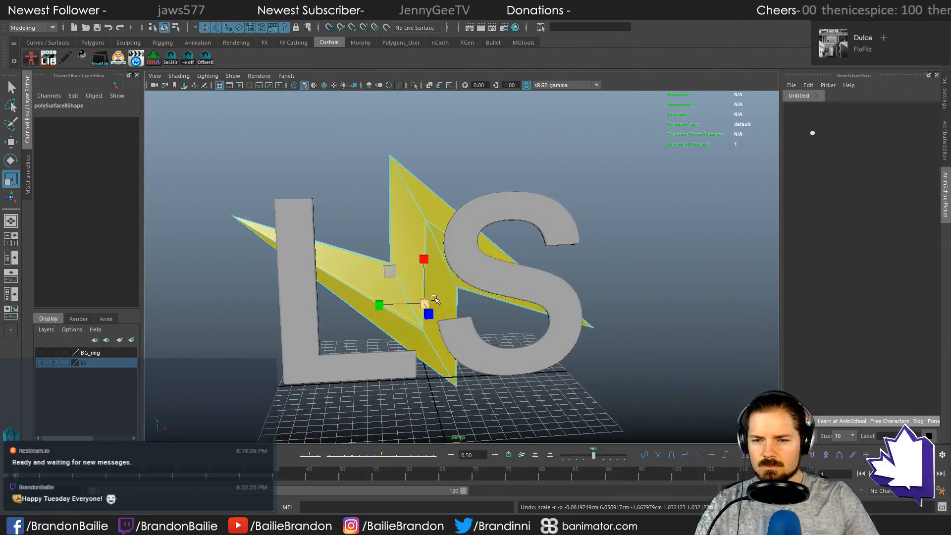
Step: Recall the stored faces and correct the bevel face selection at the star's upper tip
alt+middle_drag(328, 166, 426, 240)
alt+right_drag(427, 239, 667, 272)
alt+middle_drag(649, 268, 557, 283)
alt+right_drag(550, 270, 625, 194)
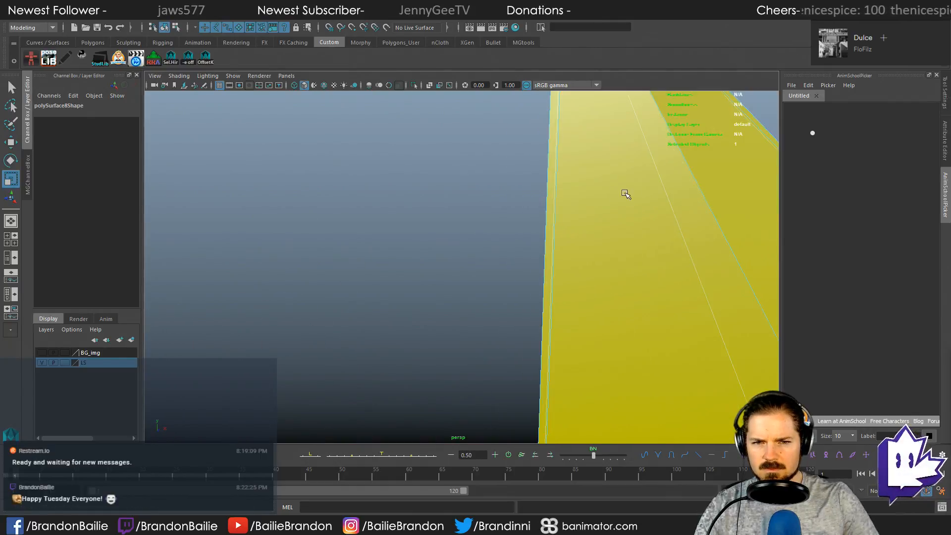
alt+middle_drag(625, 193, 484, 360)
click(847, 183)
click(813, 133)
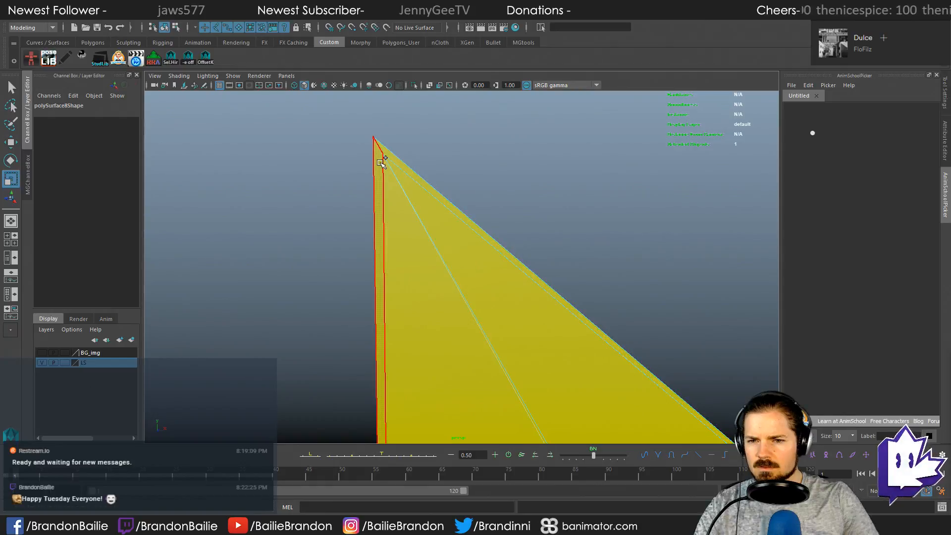
alt+right_drag(386, 162, 384, 179)
alt+middle_drag(508, 222, 360, 170)
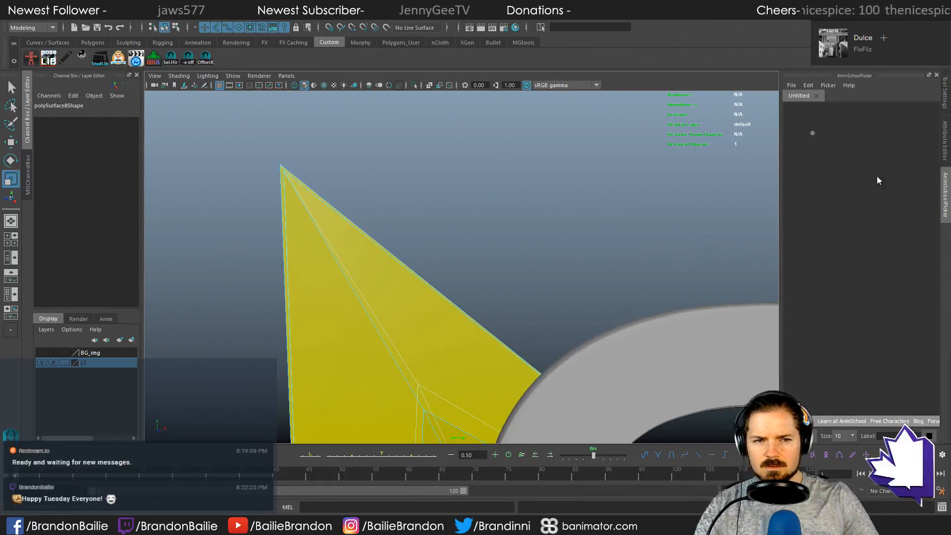
Step: Update the existing picker button with the corrected face selection and clear the selection
scroll(871, 226, up, 7)
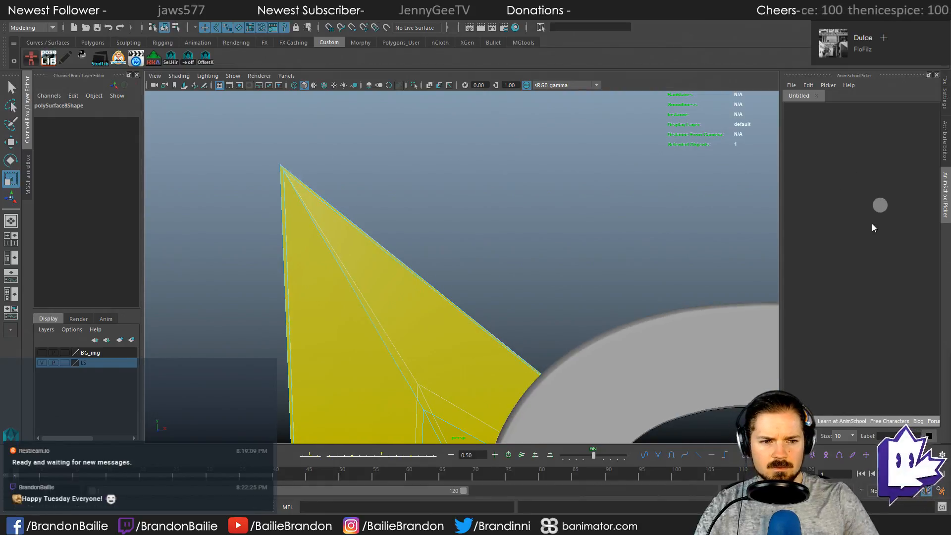
alt+middle_drag(856, 224, 834, 224)
right_click(842, 180)
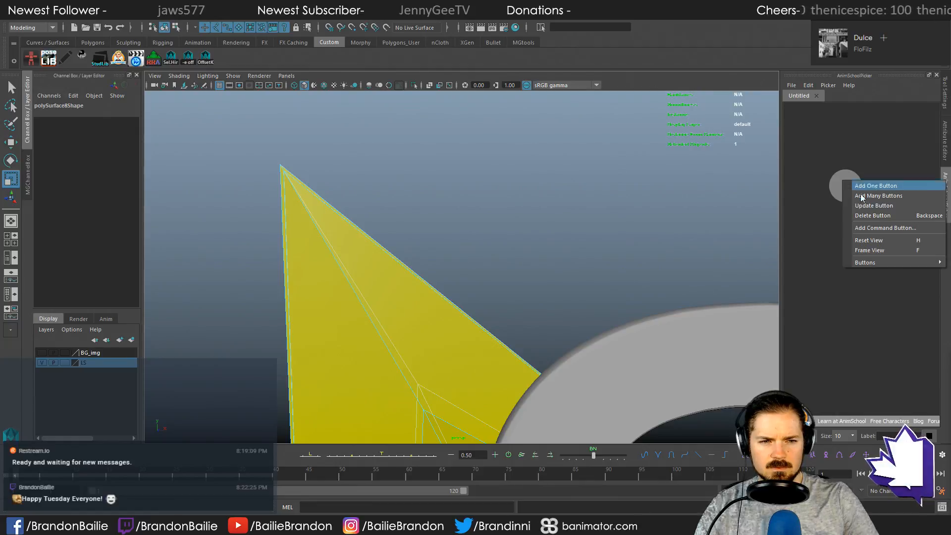
click(866, 208)
click(849, 243)
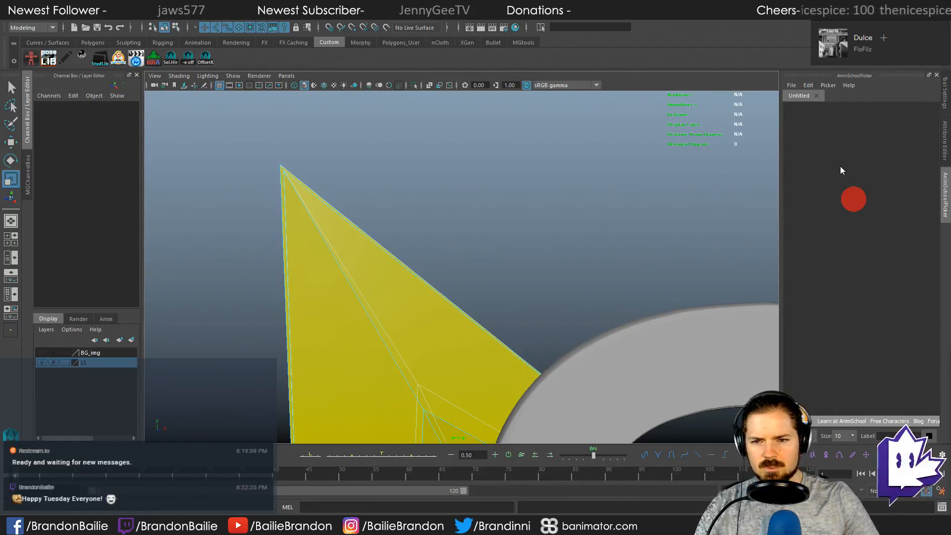
Step: Recall the updated face set, test a uniform scale on it and undo the scale
click(852, 197)
alt+right_drag(471, 250, 244, 285)
alt+middle_drag(361, 366, 357, 298)
alt+drag(356, 297, 327, 296)
alt+right_drag(327, 296, 390, 243)
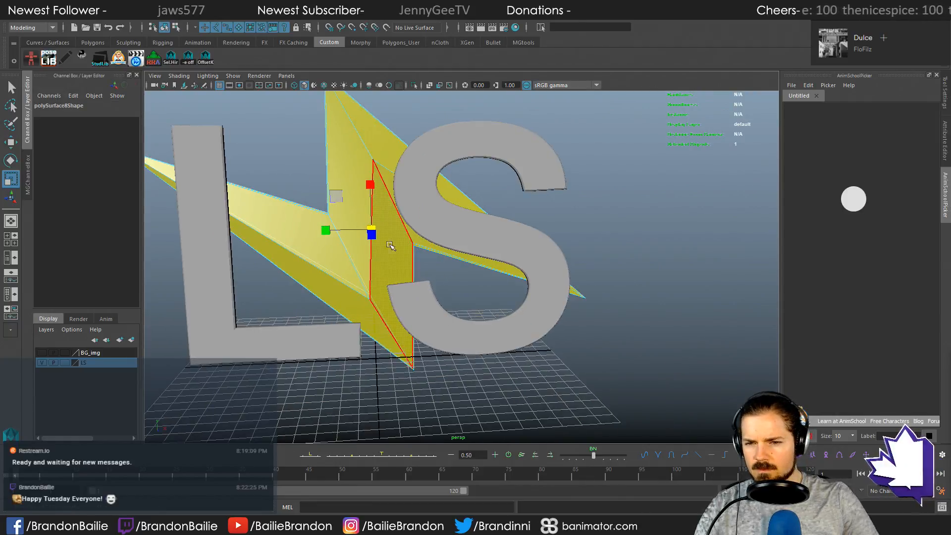
alt+drag(390, 244, 425, 270)
alt+middle_drag(424, 270, 403, 305)
alt+right_drag(402, 306, 516, 193)
alt+middle_drag(515, 193, 691, 417)
key(ctrl+z)
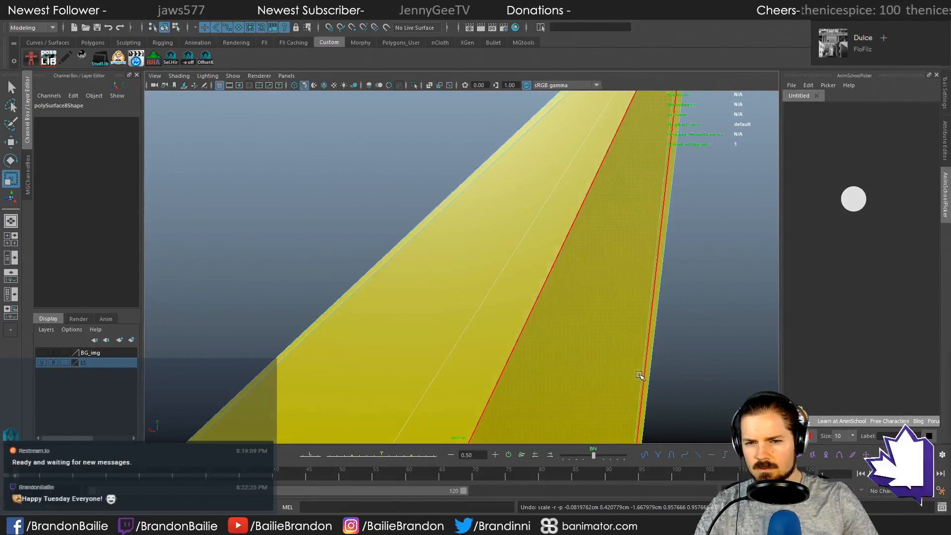
Step: Clear and recall the face set with the picker button, and bring up the MGChannelBox
alt+right_drag(634, 347, 654, 317)
click(867, 287)
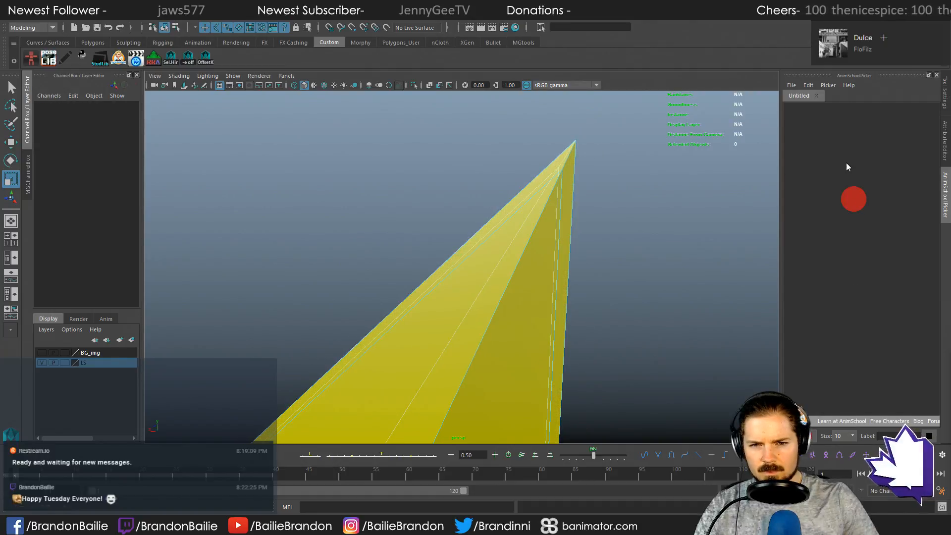
drag(845, 157, 894, 257)
alt+drag(615, 229, 574, 218)
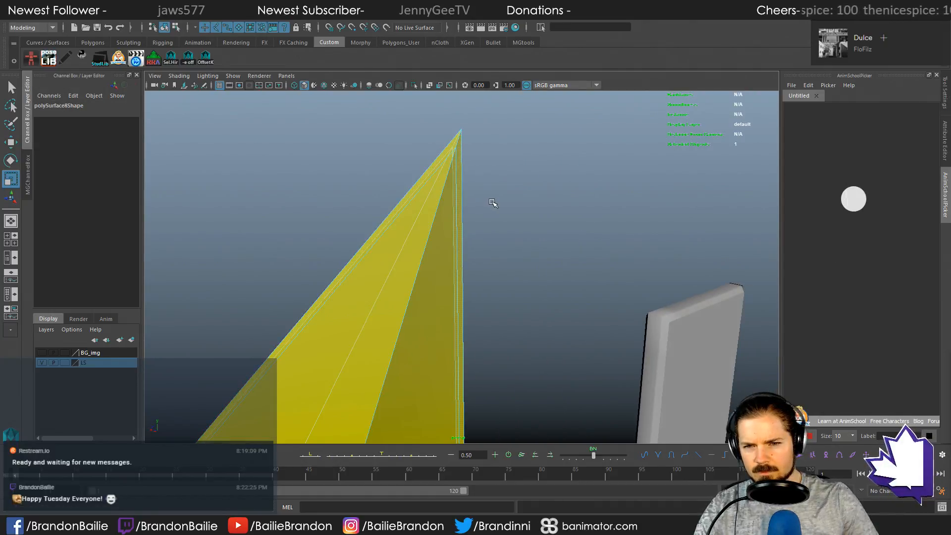
click(27, 173)
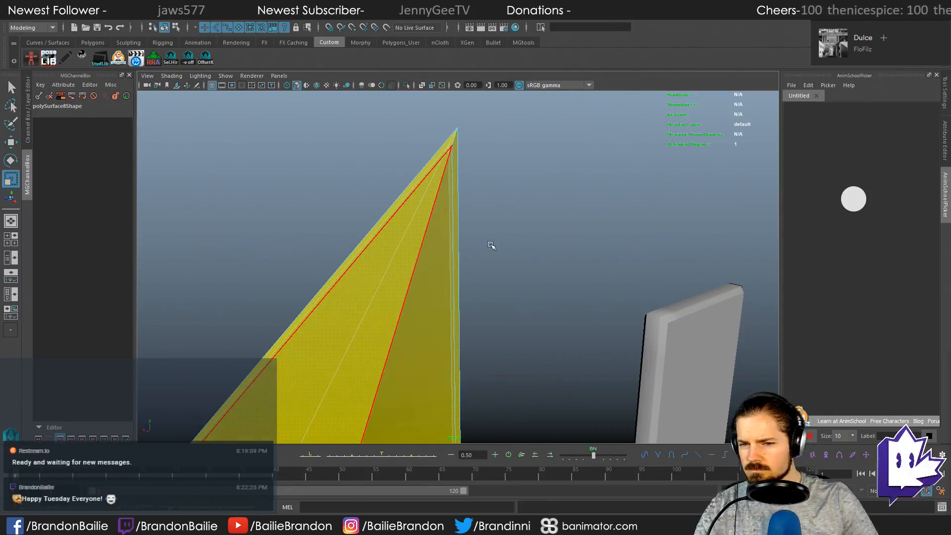
Step: Try scaling the recalled faces down uniformly while viewing the star from behind, and undo the scale
alt+drag(492, 245, 427, 427)
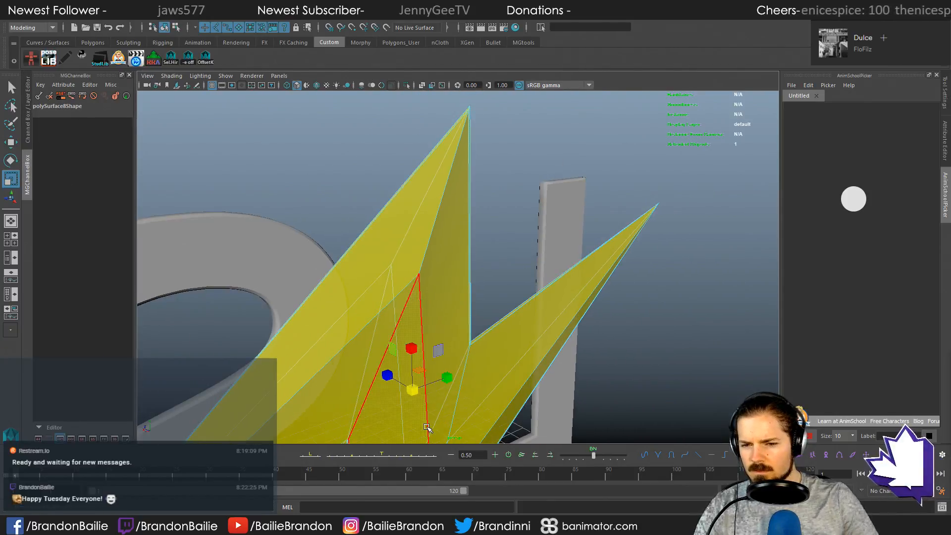
drag(414, 394, 323, 388)
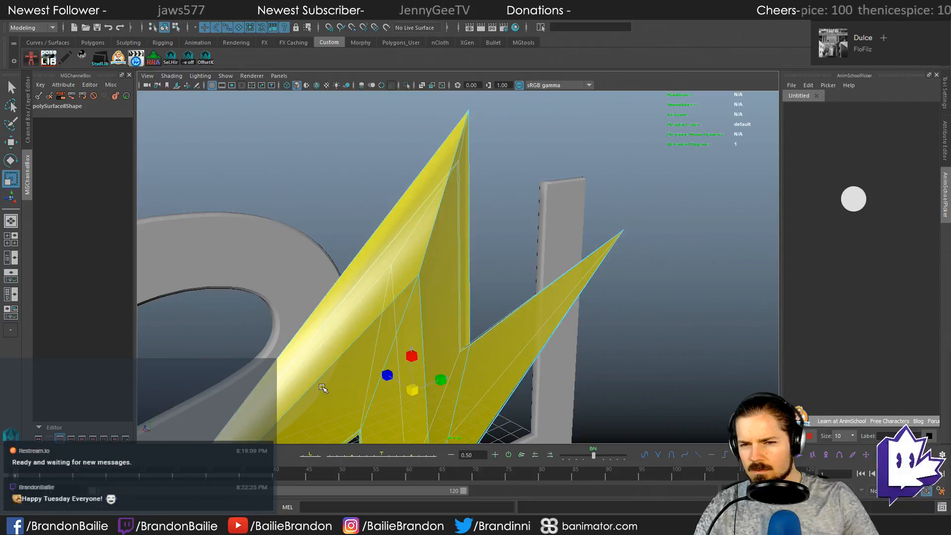
alt+drag(417, 387, 486, 425)
key(ctrl+z)
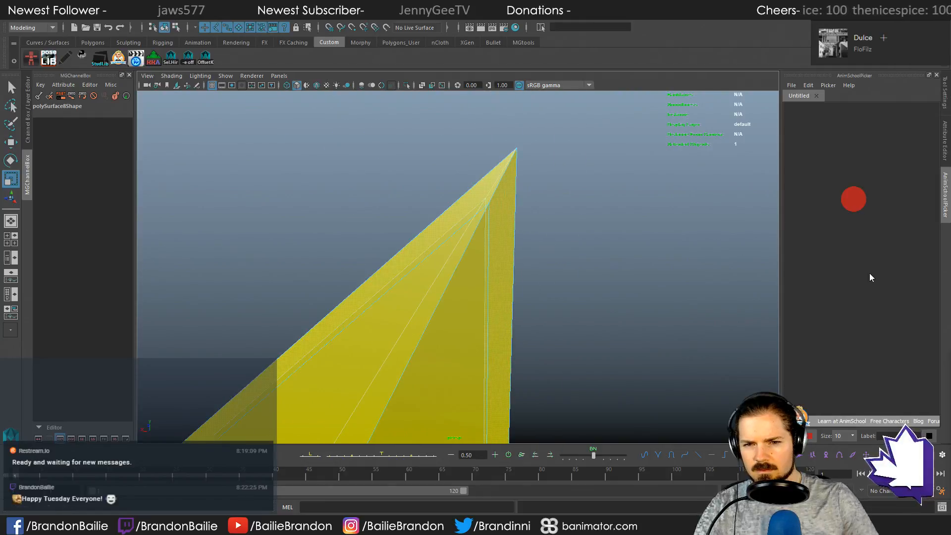
Step: Recall the stored star faces and toggle the narrow side face below the upper tip in the selection
click(854, 200)
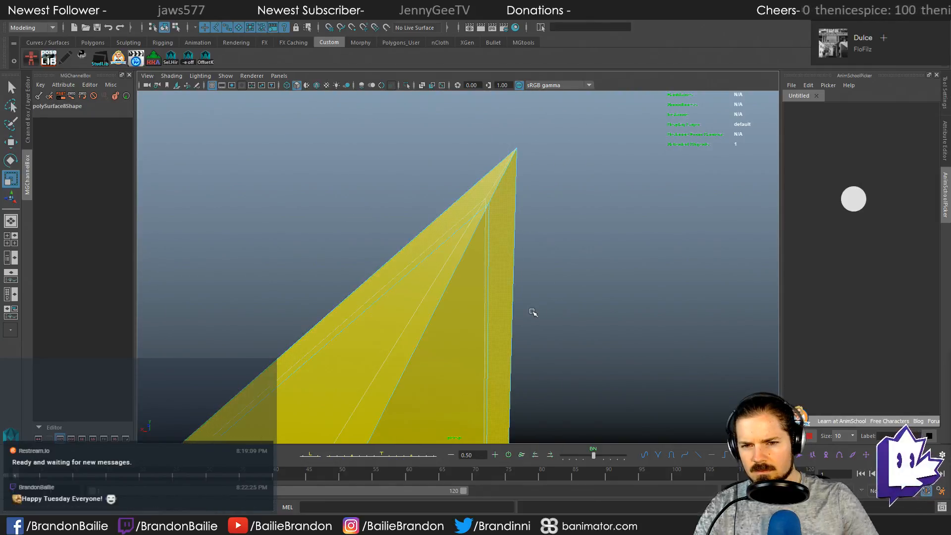
click(501, 237)
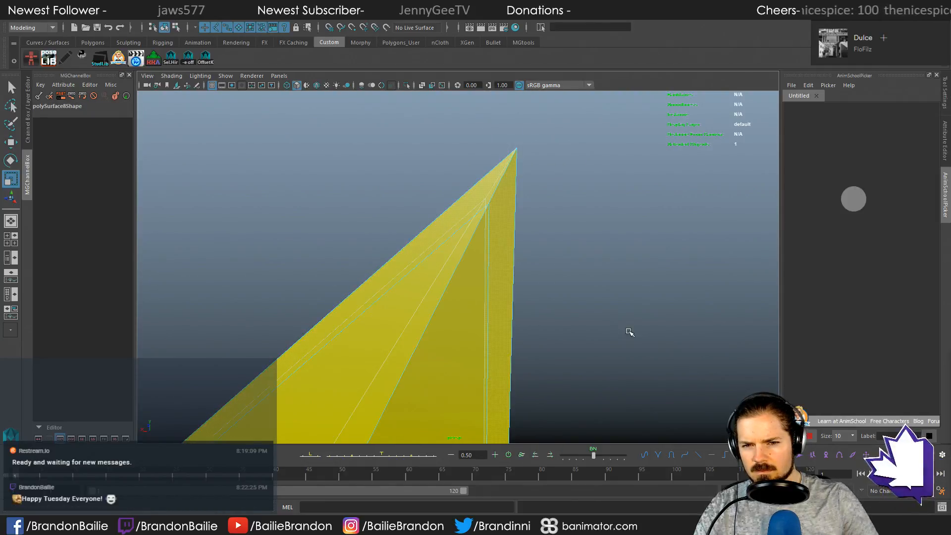
Step: Try scaling the adjusted star faces uniformly, and undo the scale
alt+right_drag(643, 337, 458, 389)
alt+middle_drag(458, 392, 472, 128)
alt+right_drag(542, 201, 406, 242)
drag(410, 256, 292, 270)
key(ctrl+z)
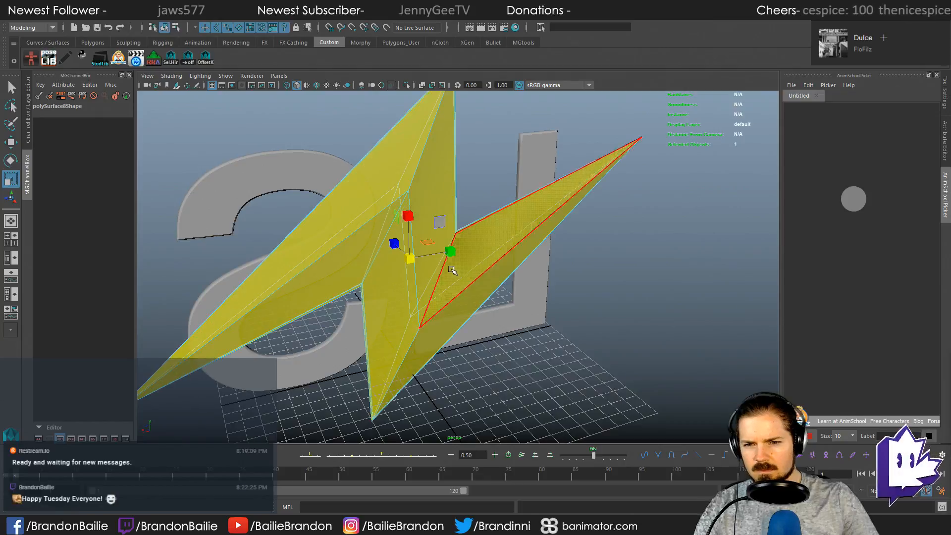
Step: Update the existing picker button with the adjusted face selection, then clear and recall the set
right_click(851, 197)
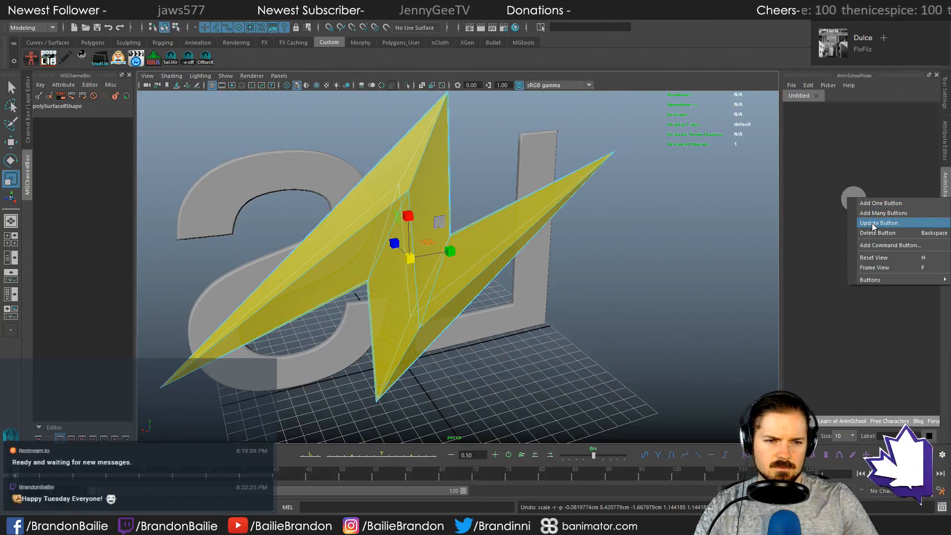
click(872, 223)
click(850, 235)
click(852, 197)
Step: Extrude the recalled star faces, try enlarging the extrusion uniformly with its own manipulator, and undo the enlargement
alt+drag(539, 269, 655, 260)
mouse_move(605, 244)
alt+mouse_down()
mouse_move(554, 250)
mouse_move(347, 227)
mouse_move(601, 251)
alt+mouse_up()
scroll(448, 259, up, 5)
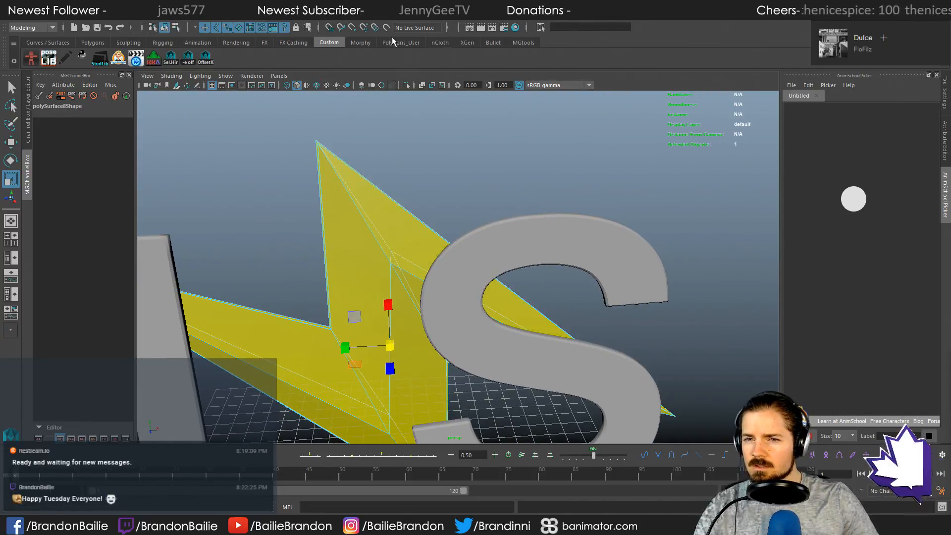
click(91, 43)
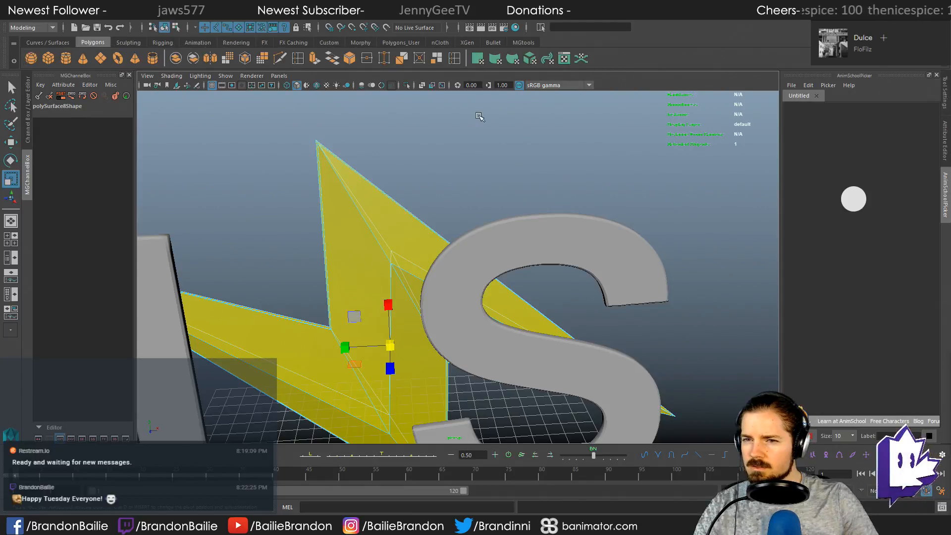
key(ctrl+e)
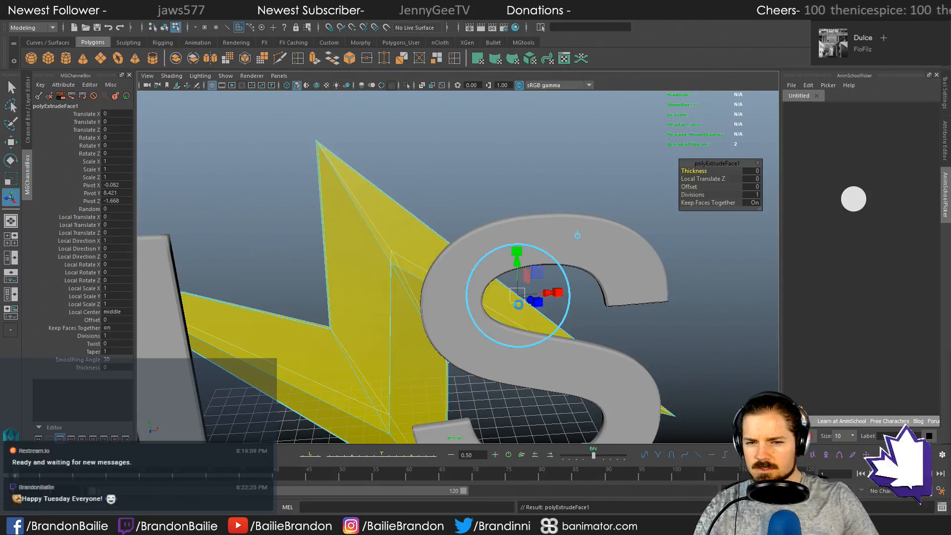
alt+drag(544, 319, 537, 308)
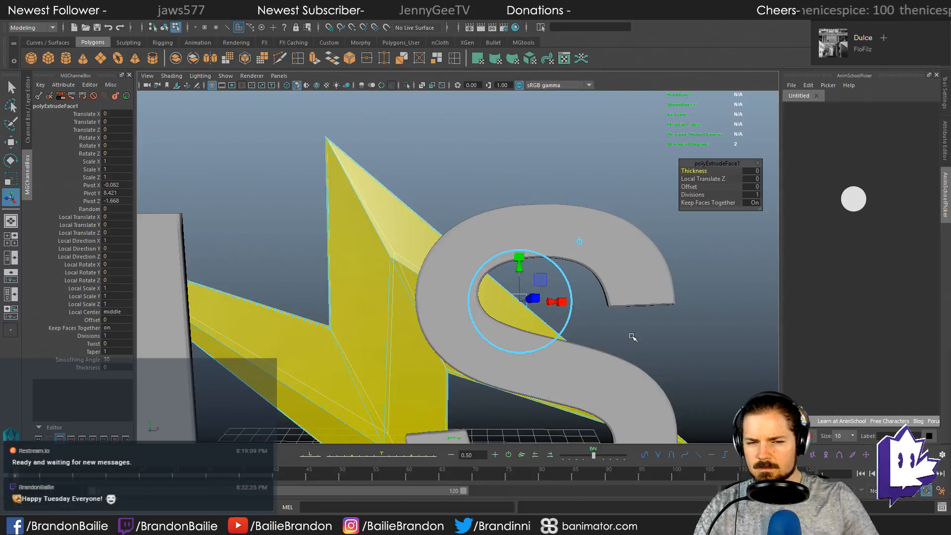
alt+right_drag(632, 337, 559, 331)
alt+middle_drag(559, 330, 580, 301)
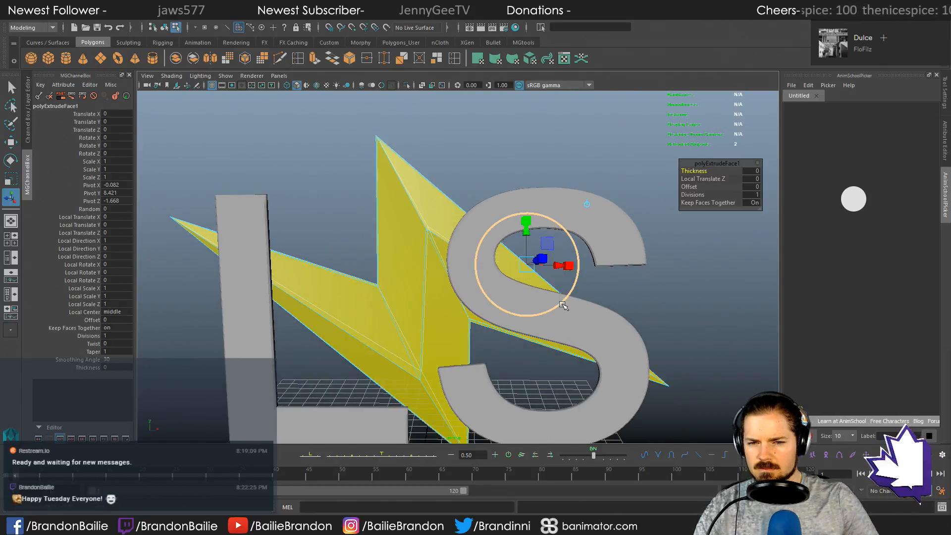
mouse_move(562, 305)
alt+mouse_down()
mouse_move(553, 280)
mouse_move(560, 298)
alt+mouse_up()
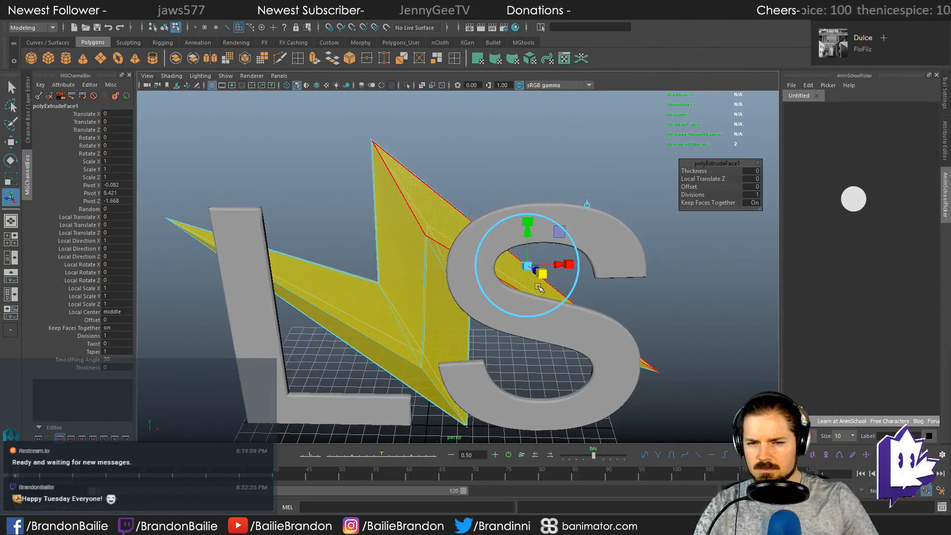
drag(528, 265, 535, 266)
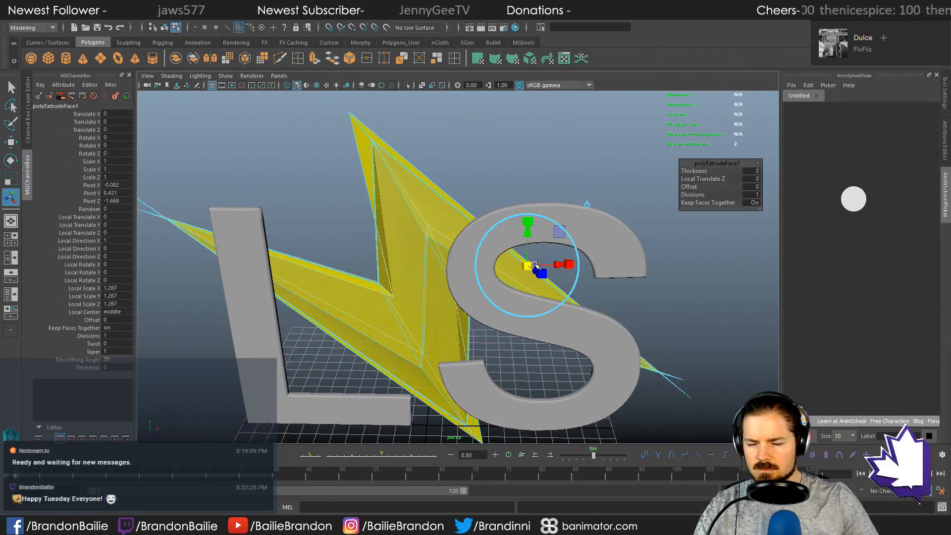
key(ctrl+z)
Step: Try enlarging the extruded star faces with the Scale tool, and undo back to before the extrusion
key(r)
click(443, 291)
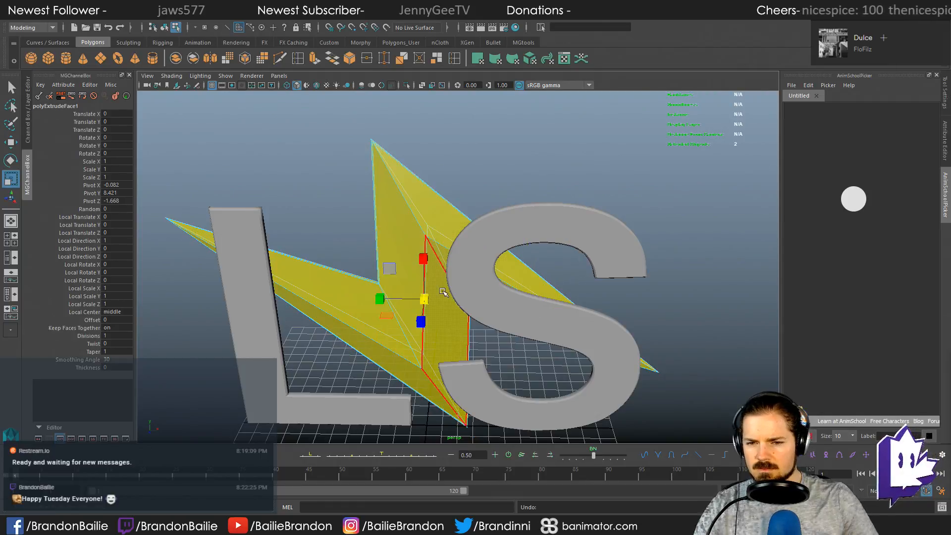
alt+drag(426, 299, 445, 283)
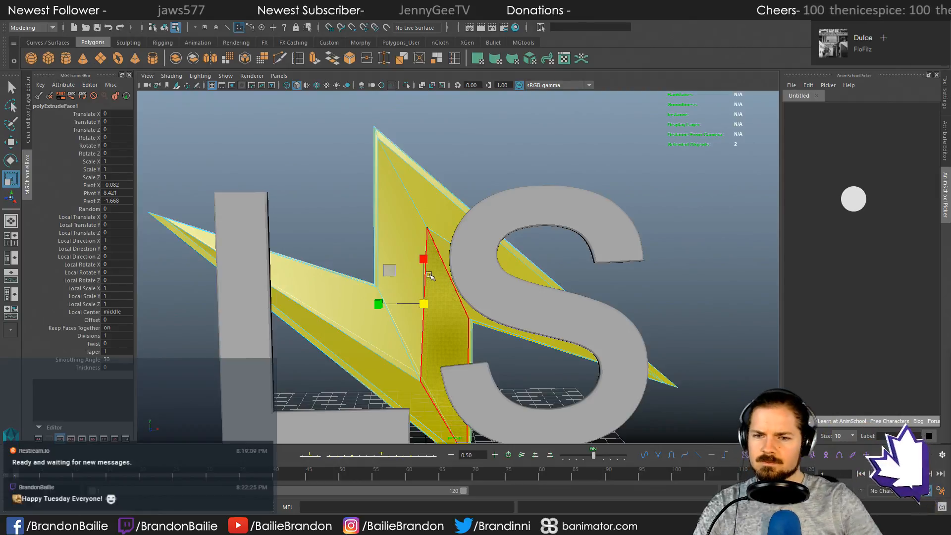
key(ctrl+z)
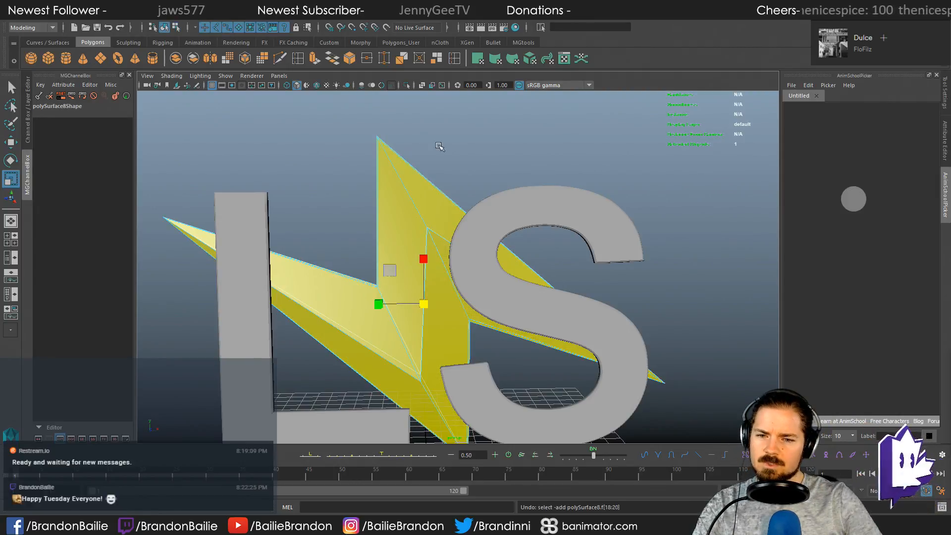
Step: Clear the star's face selection and select and frame the letter L
alt+drag(460, 285, 569, 293)
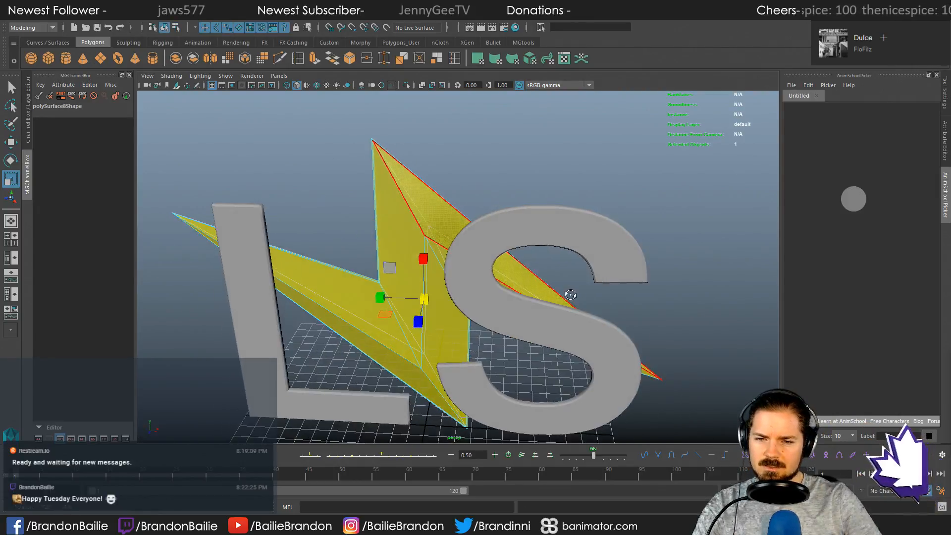
key(w)
click(521, 207)
alt+drag(310, 215, 272, 222)
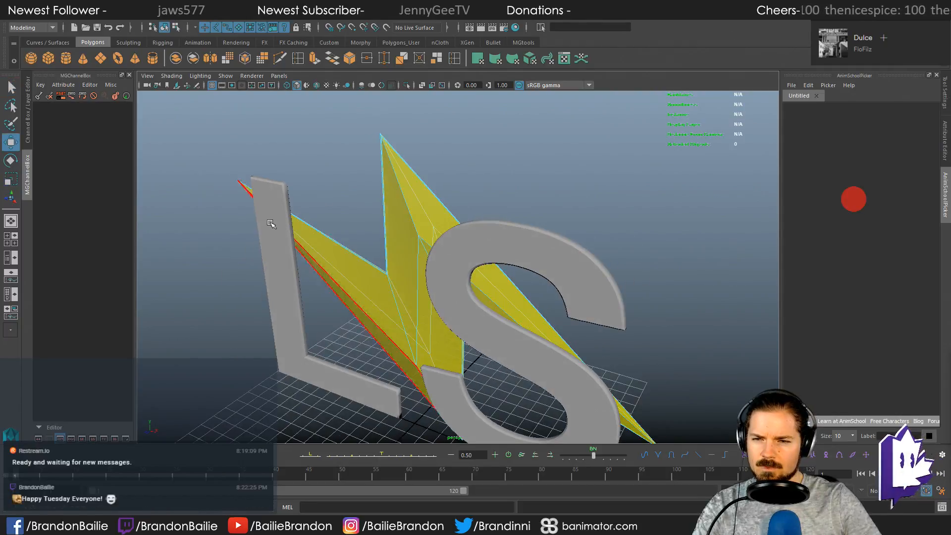
click(273, 224)
key(f)
alt+right_drag(446, 247, 528, 255)
alt+drag(529, 255, 444, 216)
Step: Switch the letter L to face selection and select the loop of side faces running around its outline
right_drag(423, 189, 424, 214)
click(439, 136)
key(f)
alt+drag(448, 198, 418, 208)
alt+middle_drag(482, 151, 470, 200)
shift+double_click(454, 150)
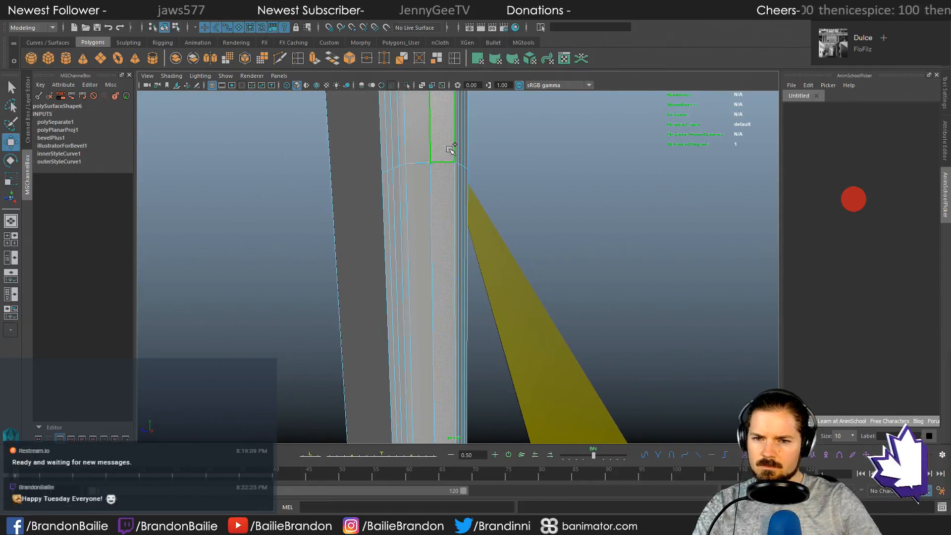
Step: Extend the L's side selection with the narrow bevel face loops beside its front face, undoing any wrong pick
alt+right_drag(639, 273, 244, 247)
alt+drag(417, 297, 399, 275)
alt+right_drag(399, 276, 538, 297)
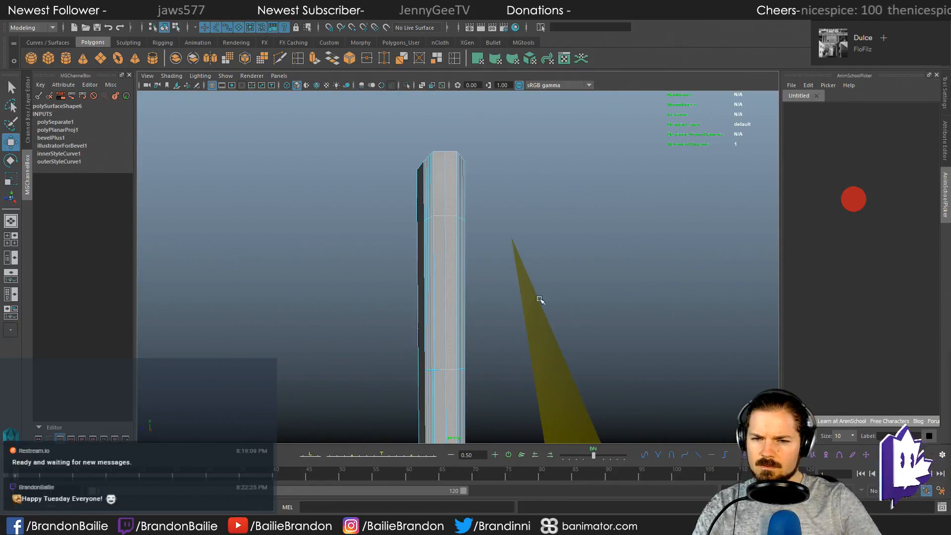
alt+drag(435, 195, 429, 227)
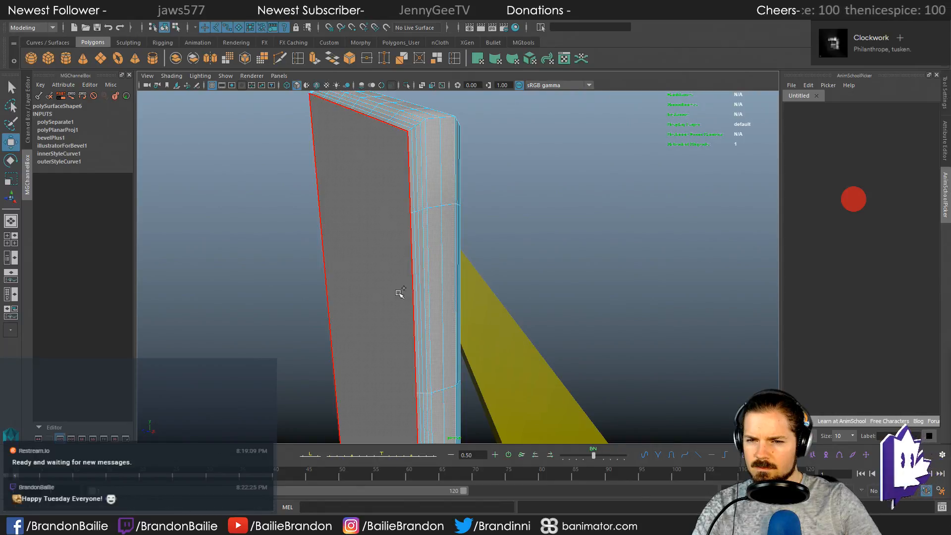
key(ctrl+z)
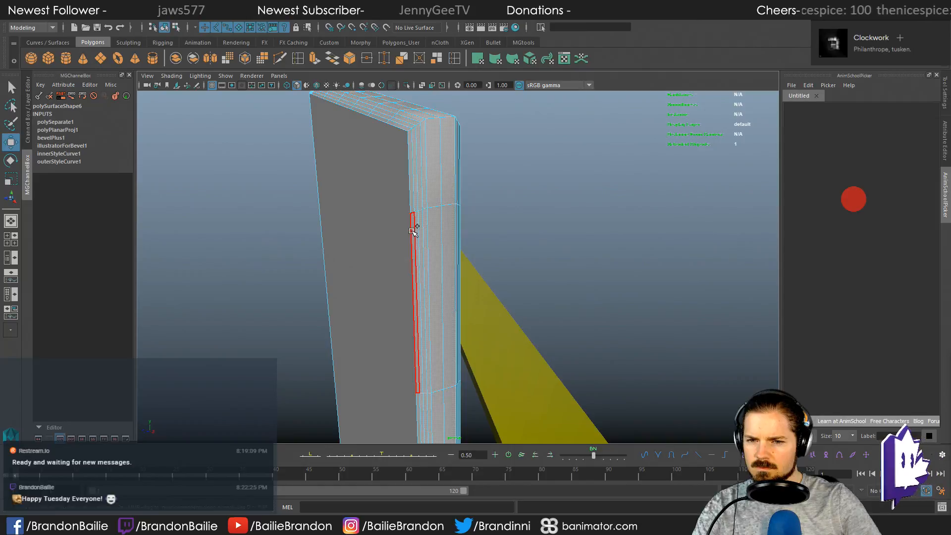
Step: Add the narrow bevel face loops beside the L's back face to the selection
alt+drag(601, 269, 477, 248)
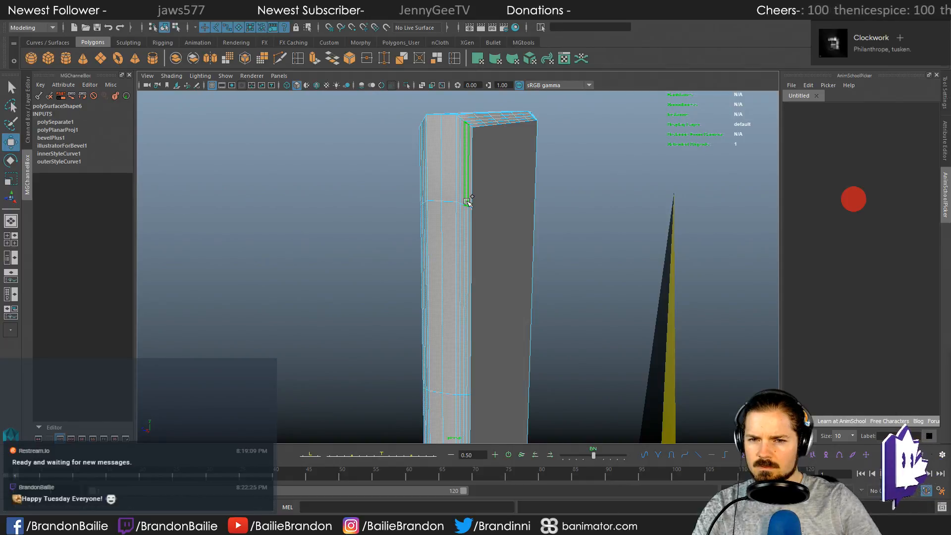
alt+drag(639, 244, 537, 272)
alt+middle_drag(538, 273, 569, 222)
alt+right_drag(569, 223, 223, 215)
alt+middle_drag(466, 335, 364, 251)
alt+right_drag(364, 251, 743, 347)
alt+drag(513, 324, 492, 356)
alt+right_drag(384, 289, 30, 198)
alt+middle_drag(396, 223, 436, 273)
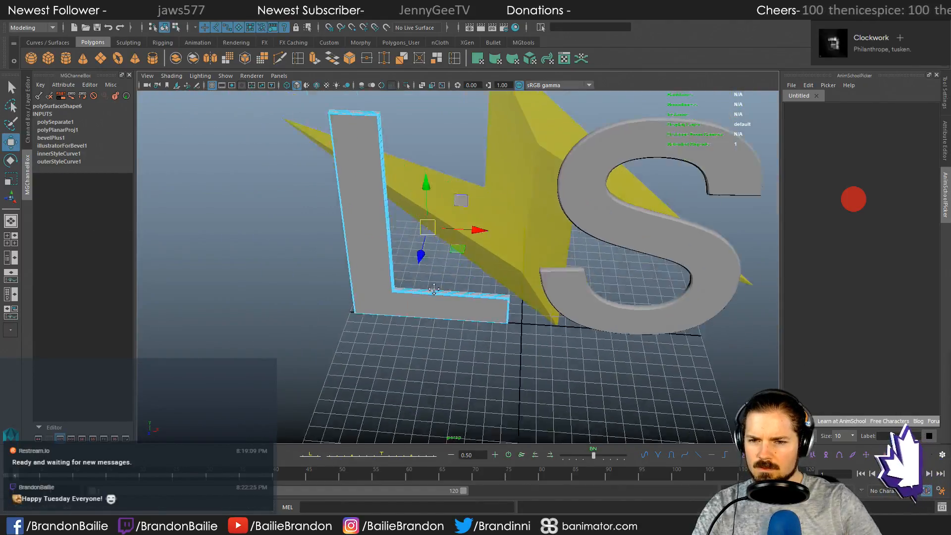
Step: Extrude the selected side and bevel faces of the L, try a thickness of 0.2, and undo the thickness
alt+right_drag(317, 258, 584, 336)
alt+drag(584, 336, 601, 314)
alt+right_drag(601, 315, 302, 213)
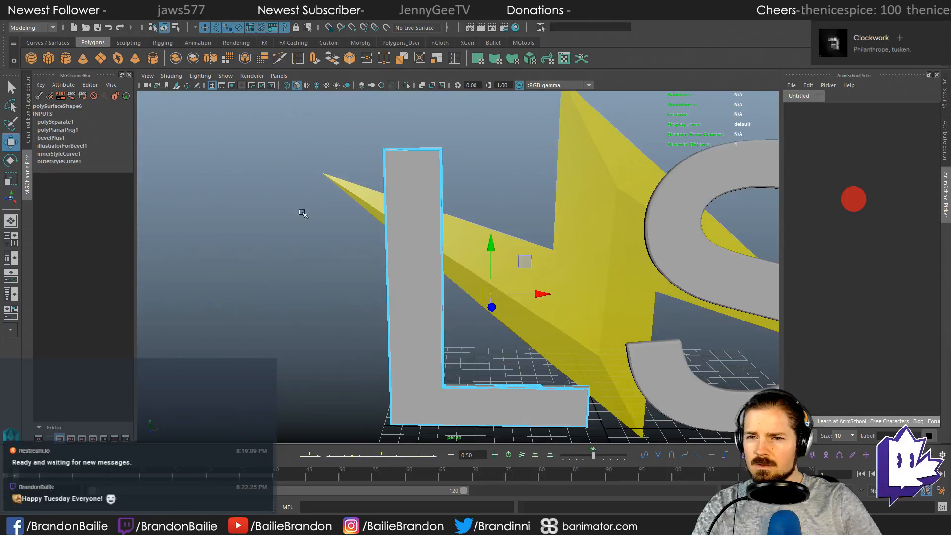
click(316, 63)
alt+right_drag(573, 344, 504, 321)
mouse_move(503, 321)
alt+middle_down()
mouse_move(506, 257)
mouse_move(495, 313)
alt+middle_up()
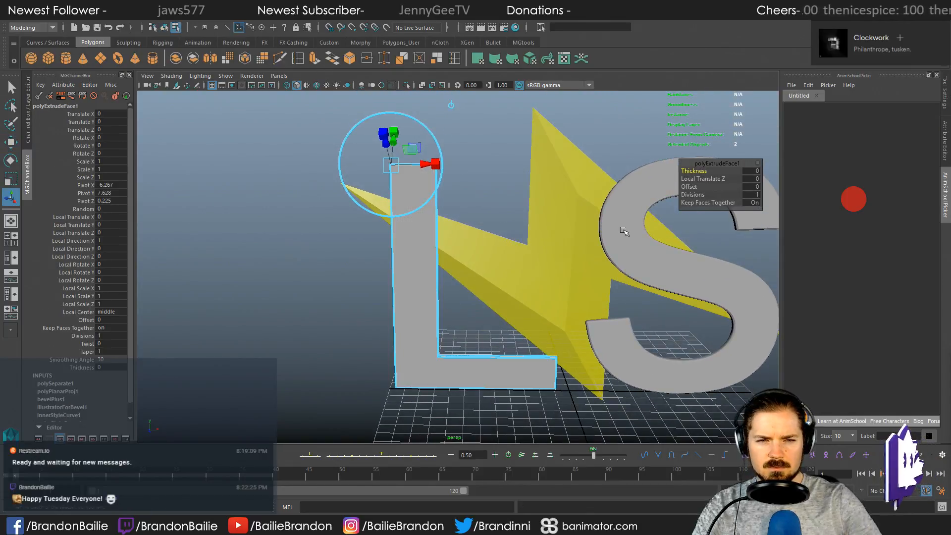
drag(693, 171, 695, 171)
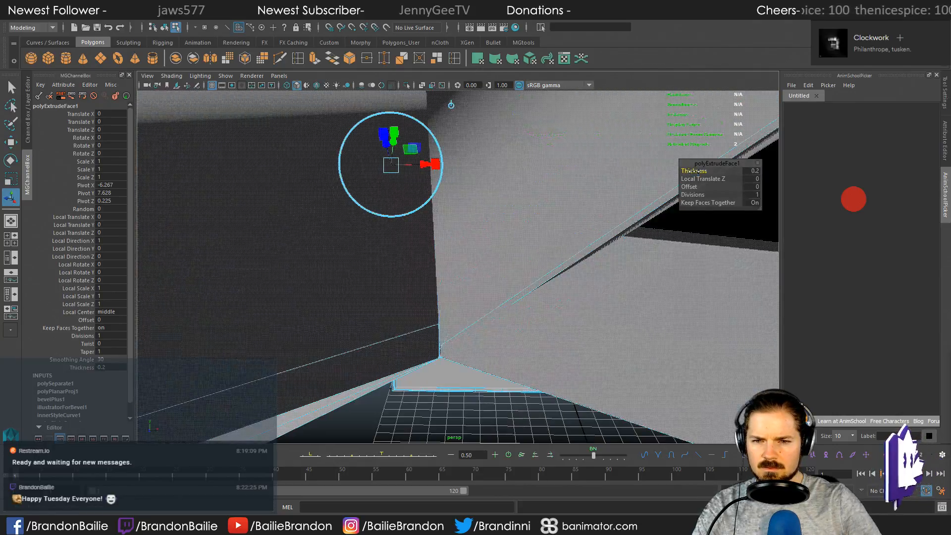
scroll(473, 223, down, 5)
alt+drag(580, 278, 422, 259)
key(ctrl+z)
key(f)
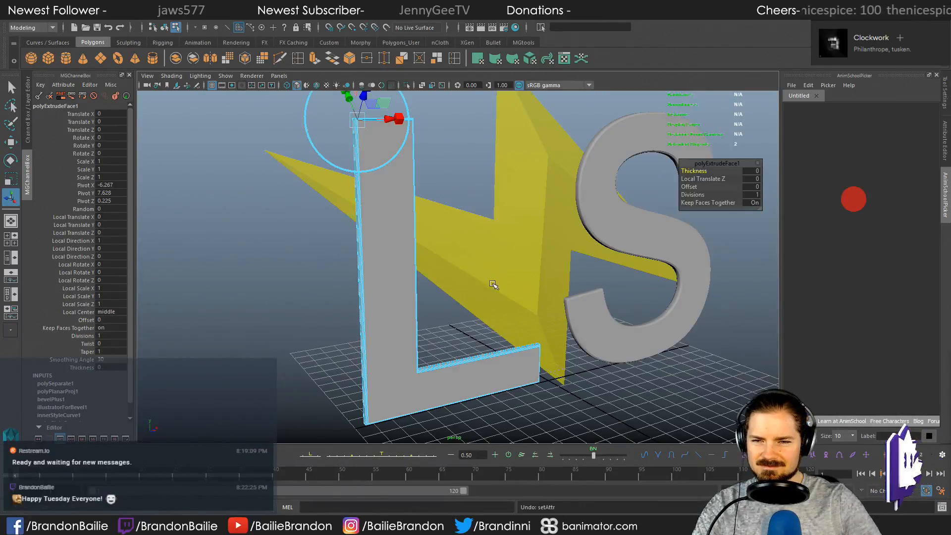
Step: Try scaling the L's extruded faces uniformly with the Scale tool, and undo both the scale and the extrusion
alt+drag(494, 286, 439, 213)
alt+middle_drag(438, 213, 467, 292)
alt+right_drag(467, 293, 545, 297)
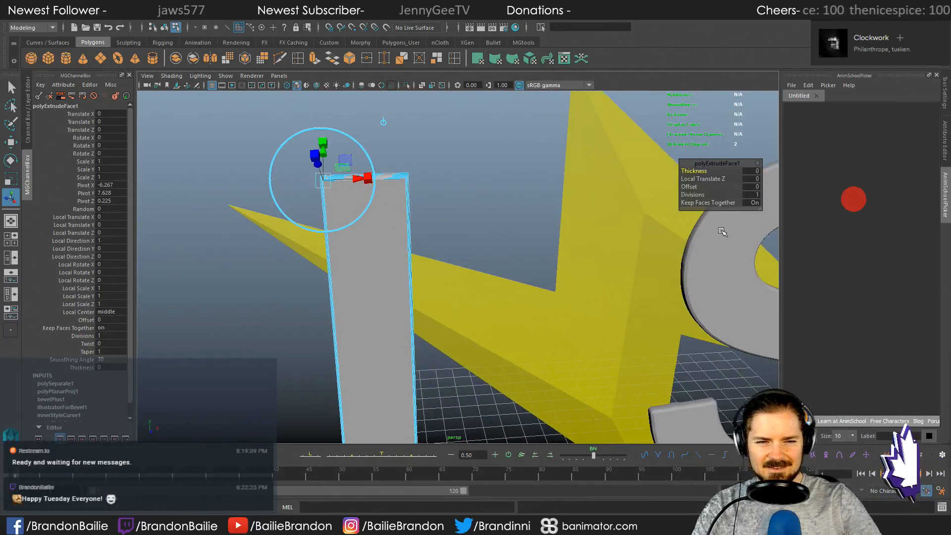
key(r)
alt+drag(381, 213, 329, 286)
alt+right_drag(329, 286, 330, 263)
alt+drag(376, 297, 361, 270)
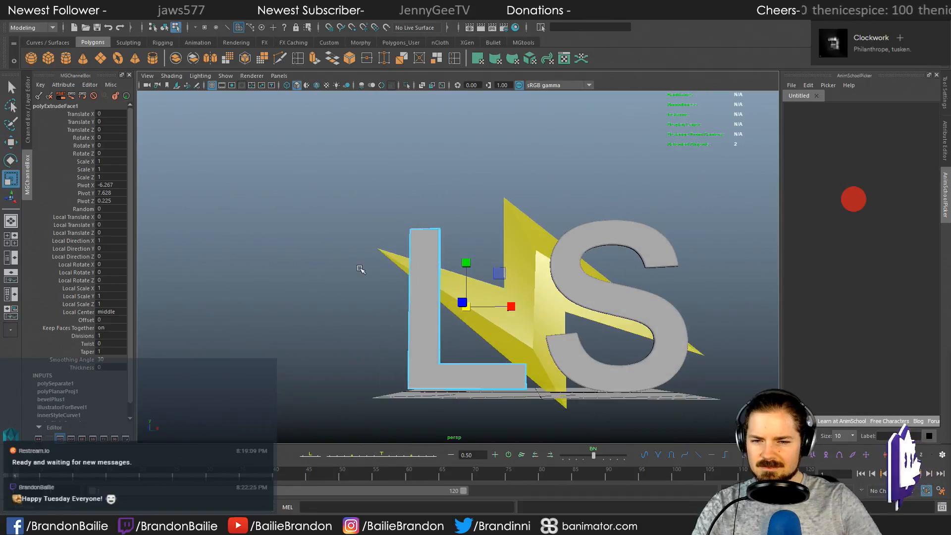
alt+right_drag(431, 312, 505, 342)
alt+middle_drag(505, 343, 500, 265)
alt+drag(500, 265, 500, 295)
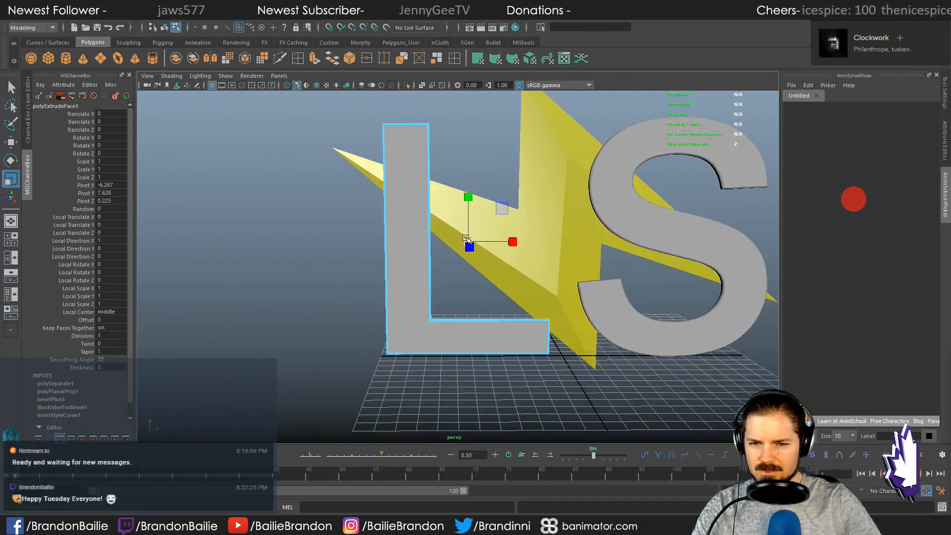
mouse_move(470, 242)
mouse_down()
mouse_move(400, 248)
mouse_move(475, 253)
mouse_up()
alt+right_drag(446, 263, 460, 290)
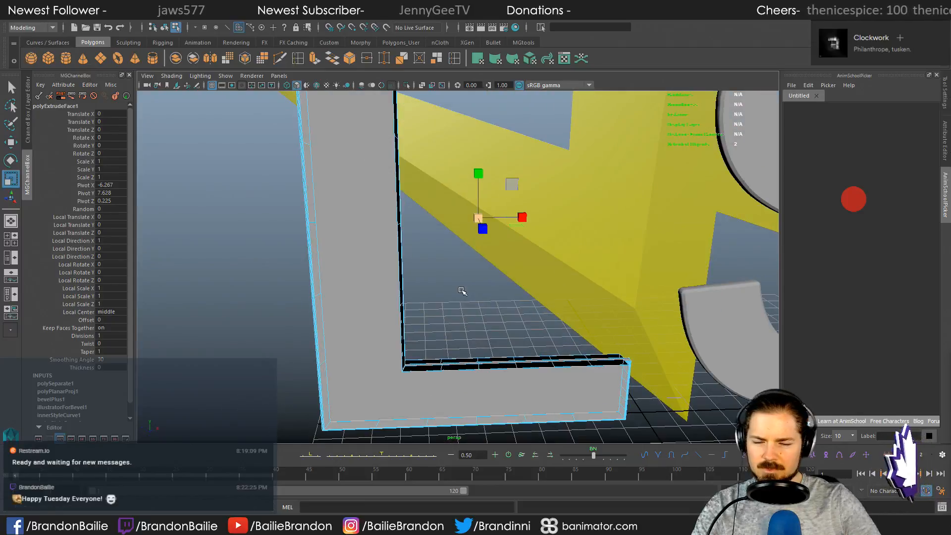
alt+middle_drag(461, 290, 476, 343)
key(ctrl+z)
key(ctrl+z)
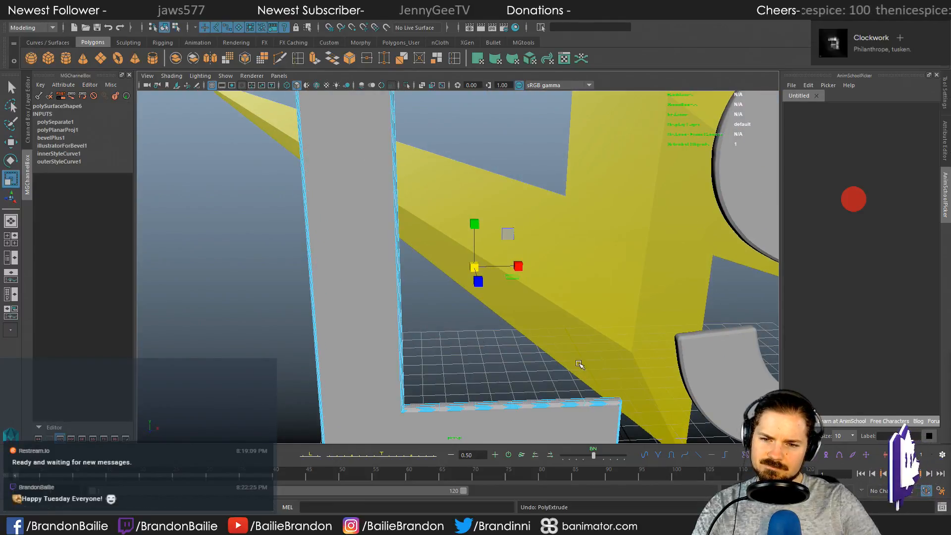
Step: Clear the L's face selection, return to object selection, and select the whole letter L
alt+right_drag(578, 363, 535, 332)
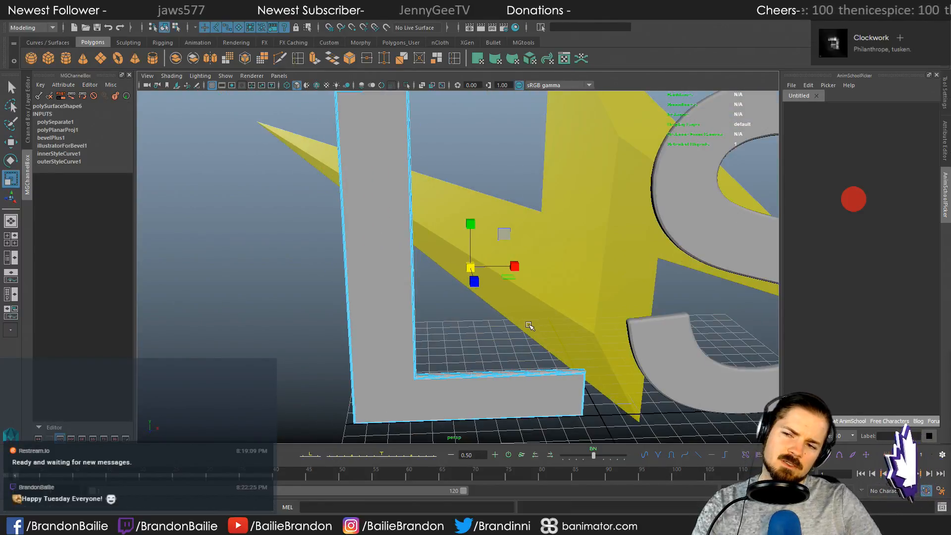
key(q)
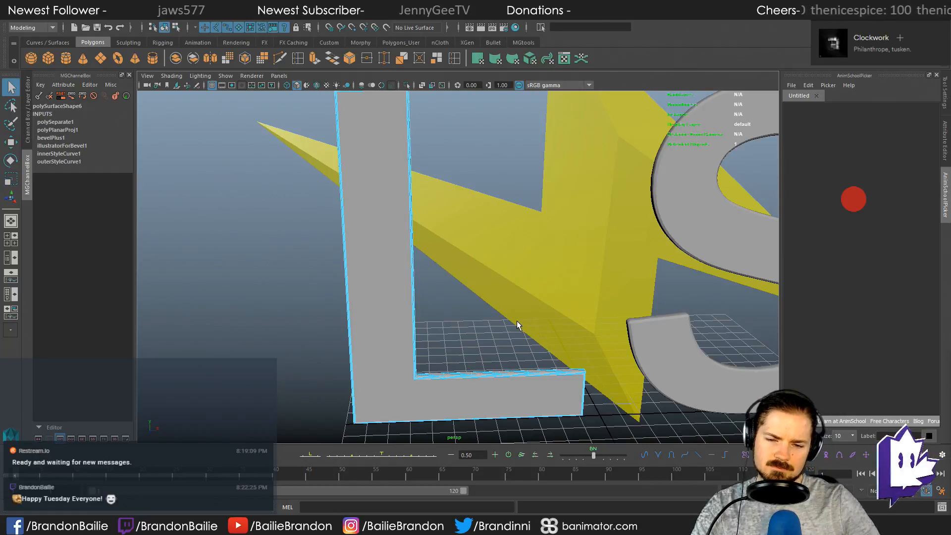
click(515, 167)
alt+drag(617, 270, 426, 276)
right_drag(406, 253, 463, 210)
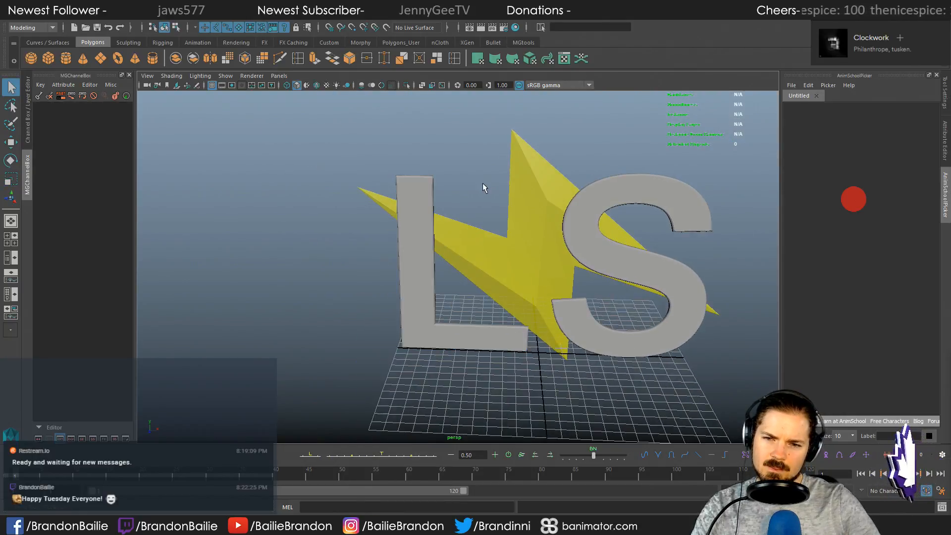
click(412, 197)
alt+drag(560, 270, 495, 284)
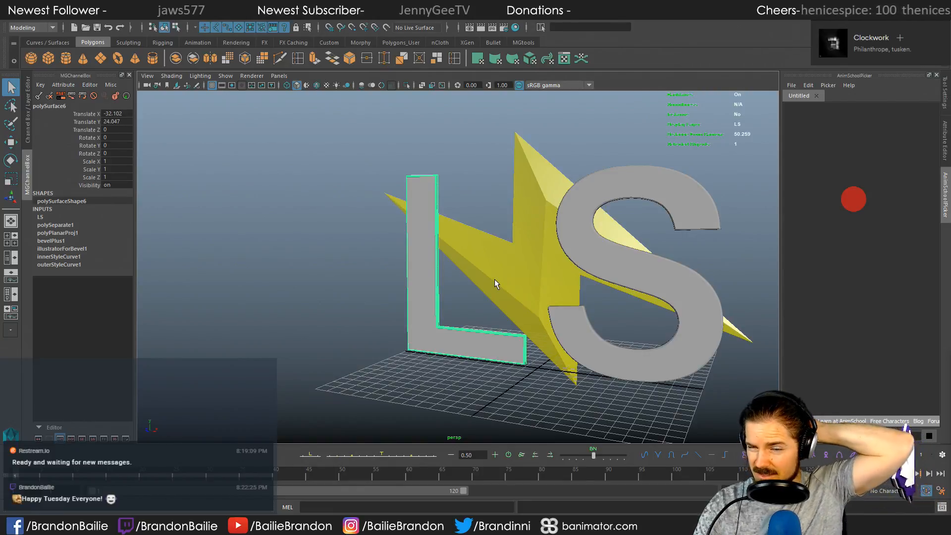
Step: Examine the LS logo from several angles, checking the star and the letter L by selecting them in turn
click(463, 190)
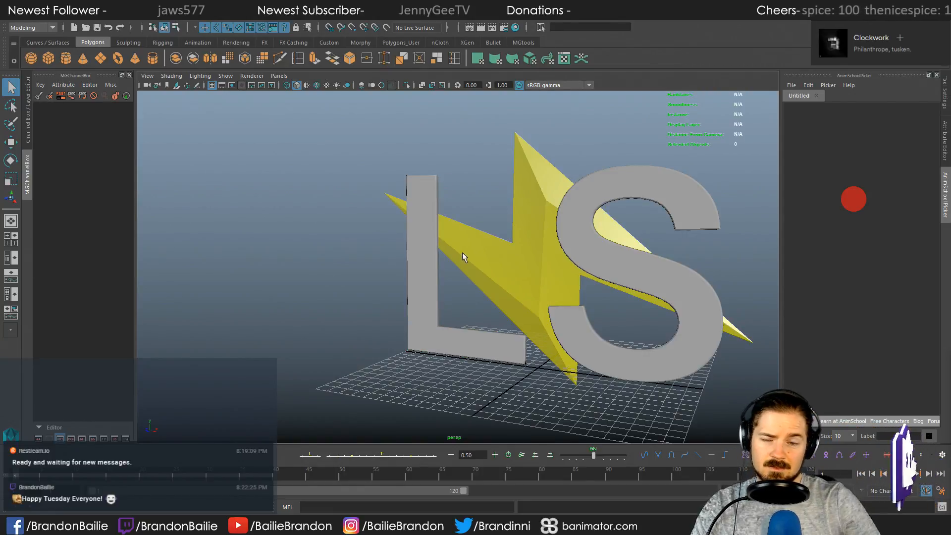
alt+drag(462, 252, 435, 248)
click(427, 250)
alt+drag(374, 295, 379, 296)
alt+right_drag(379, 296, 446, 304)
click(552, 321)
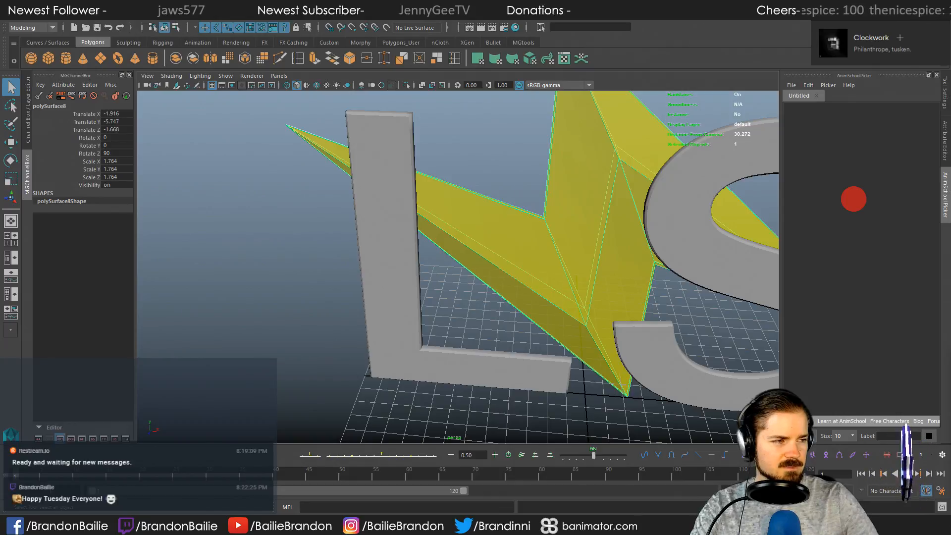
click(478, 141)
scroll(501, 196, down, 3)
alt+drag(503, 199, 468, 223)
click(453, 257)
click(414, 262)
alt+drag(520, 206, 568, 195)
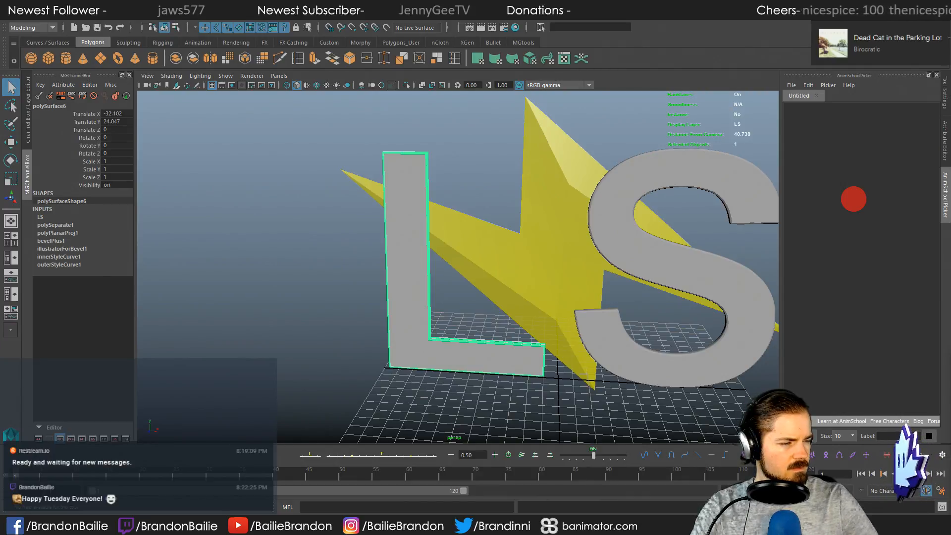
Step: Switch to the YouTube toon shader tutorial, skim ahead through the video, and move the browser aside to return to Maya
key(alt+Tab)
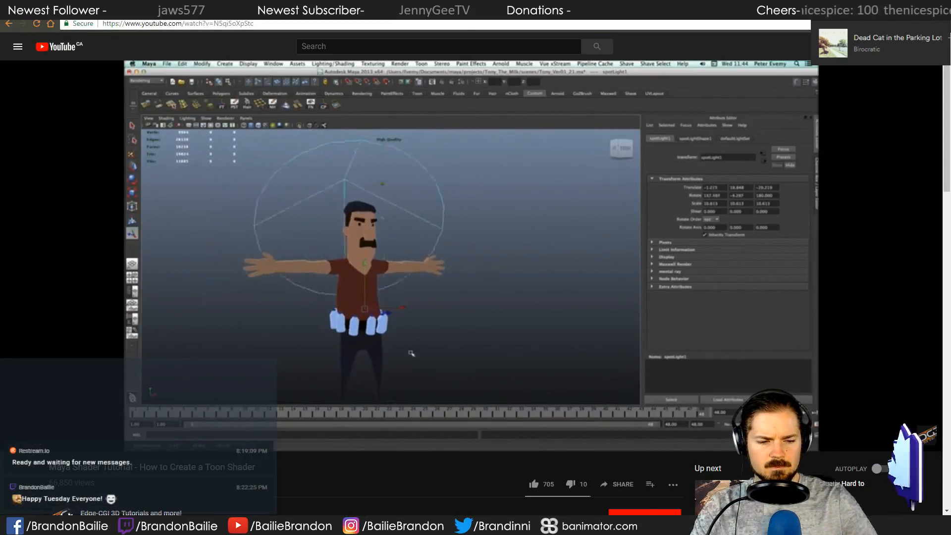
click(892, 525)
mouse_move(918, 501)
mouse_down()
mouse_move(903, 503)
mouse_move(919, 502)
mouse_up()
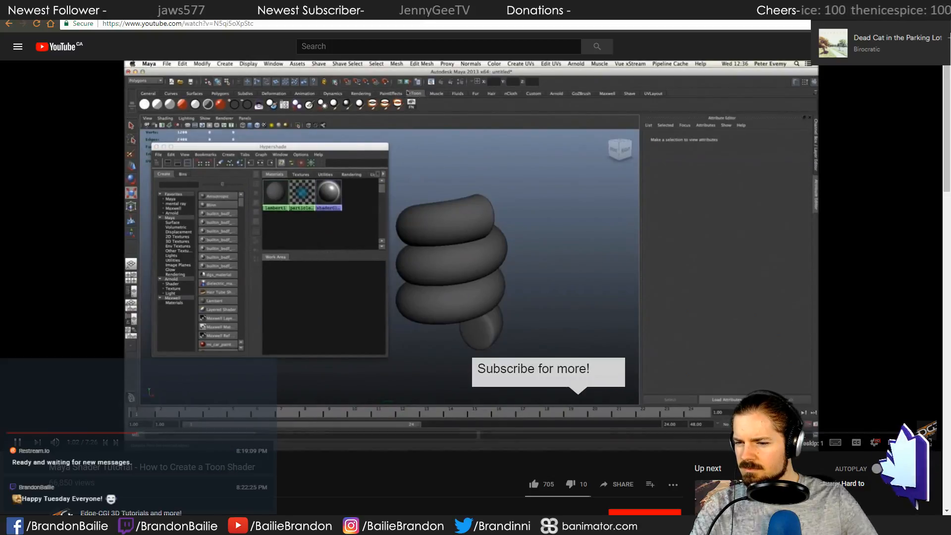
click(211, 433)
click(281, 434)
drag(310, 7, 950, 232)
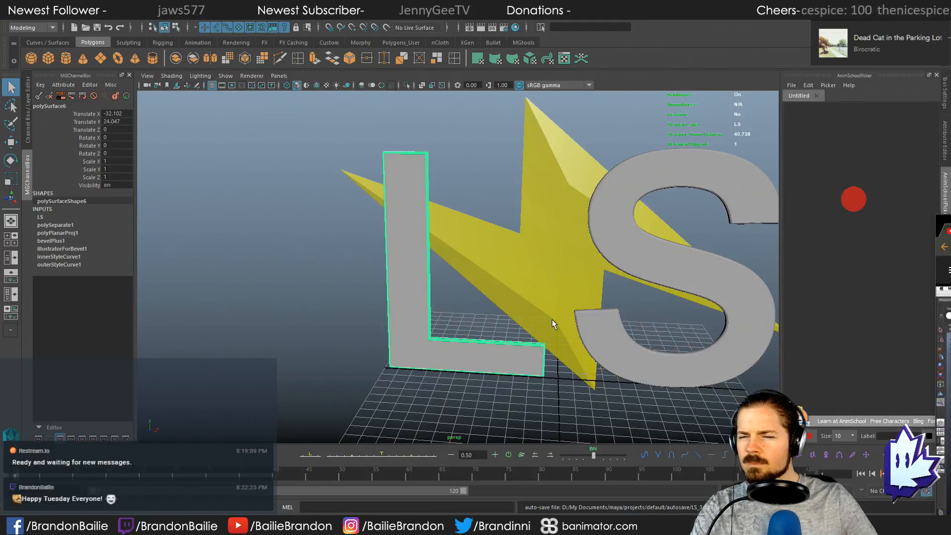
Step: Look through the tool shelves from Sculpting to MGtools and back to Curves / Surfaces, continuing past any shelf errors
click(129, 42)
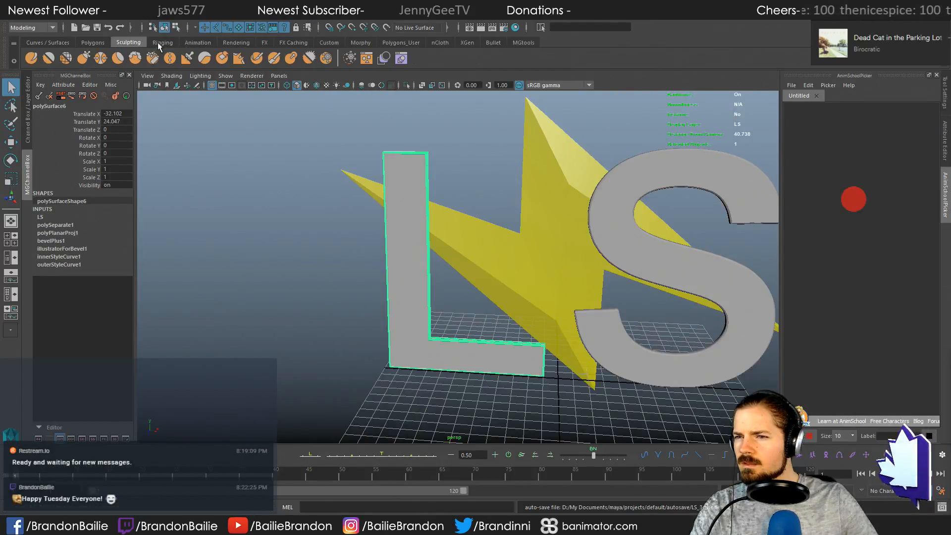
click(159, 43)
click(198, 42)
click(237, 42)
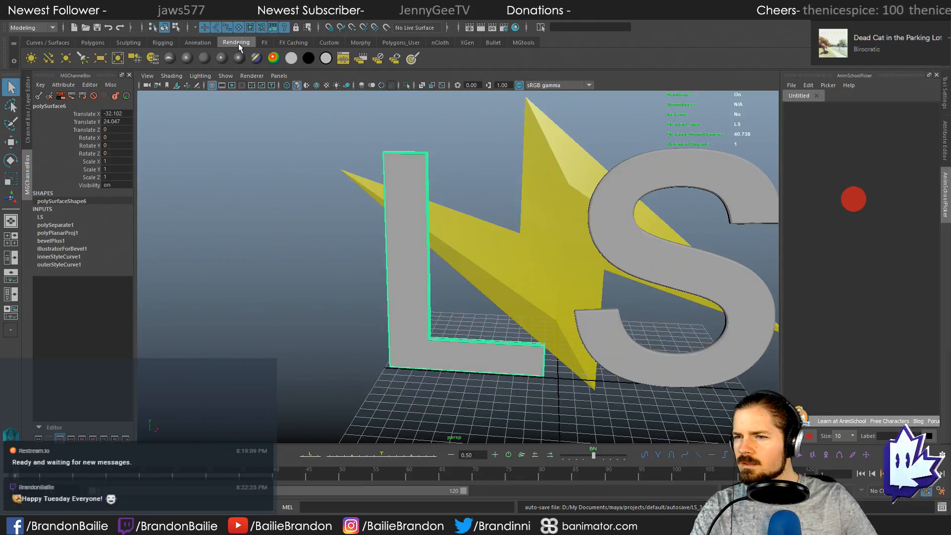
click(264, 44)
click(294, 43)
click(328, 43)
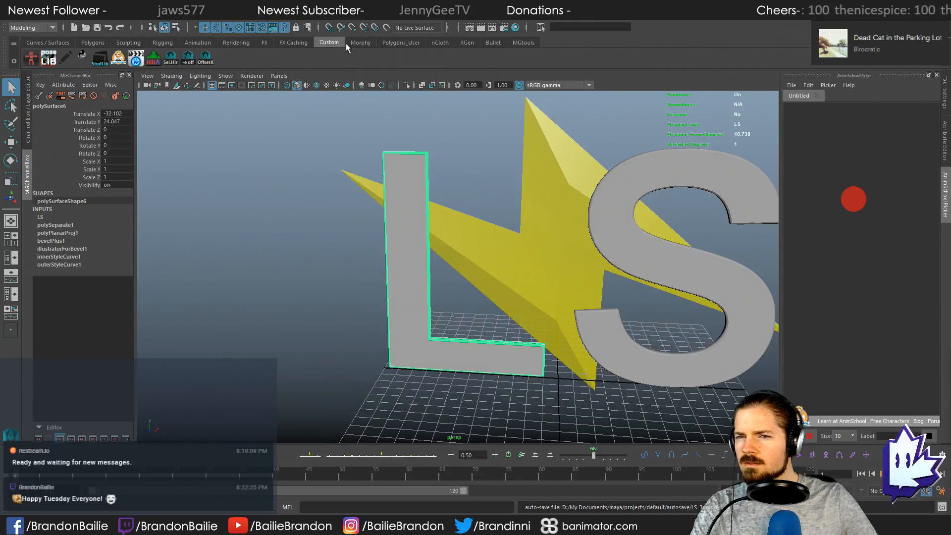
click(353, 42)
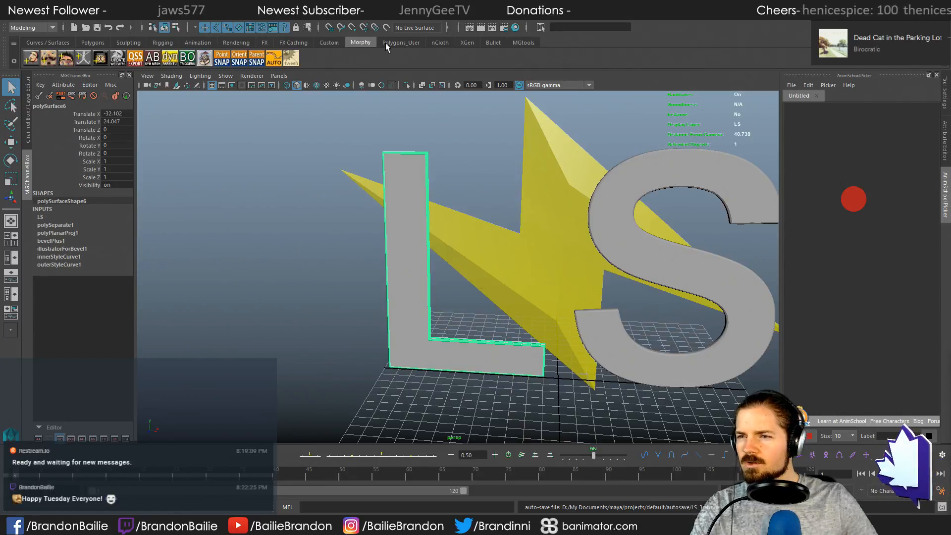
click(401, 42)
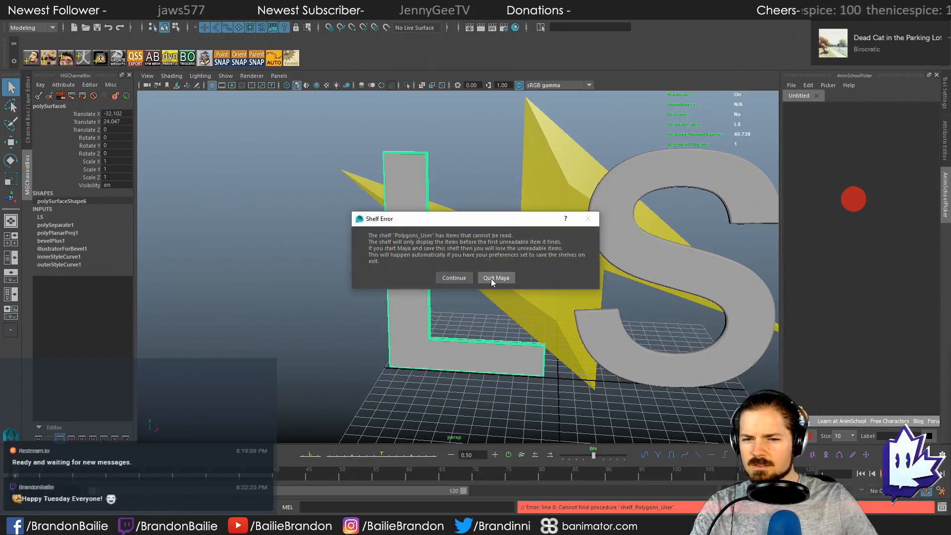
click(454, 277)
click(439, 42)
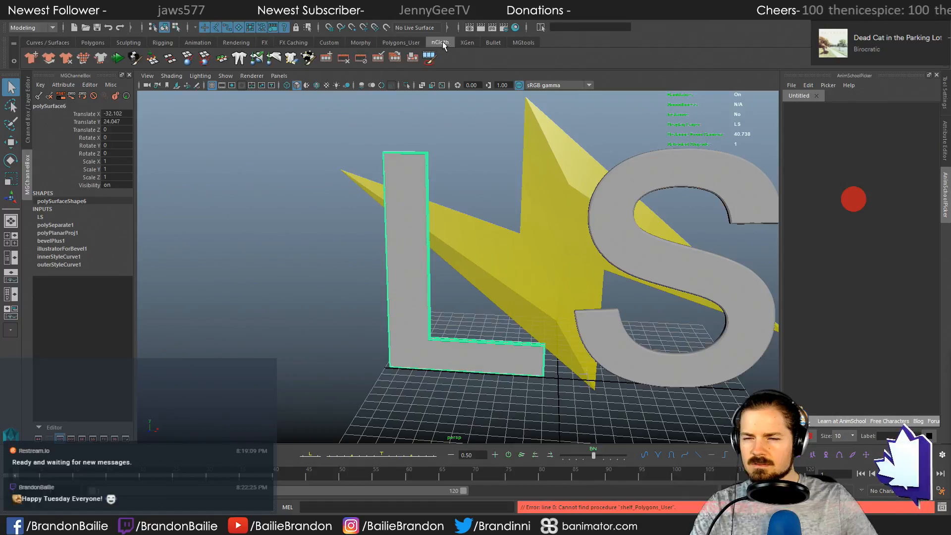
click(468, 42)
click(493, 43)
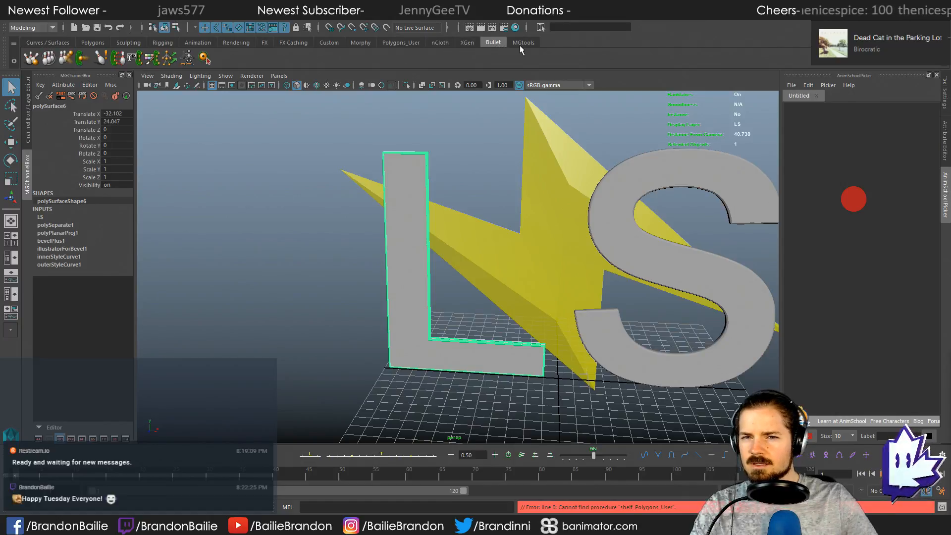
click(519, 43)
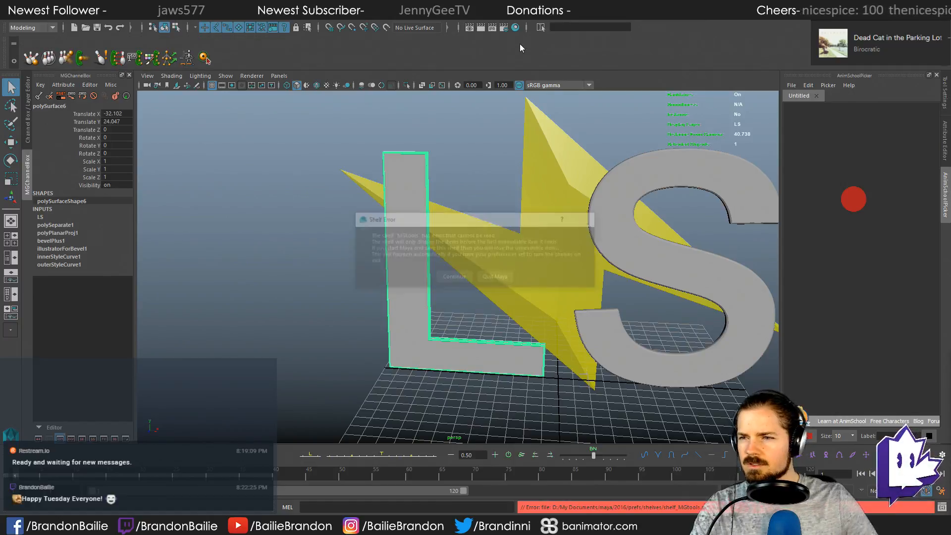
click(453, 279)
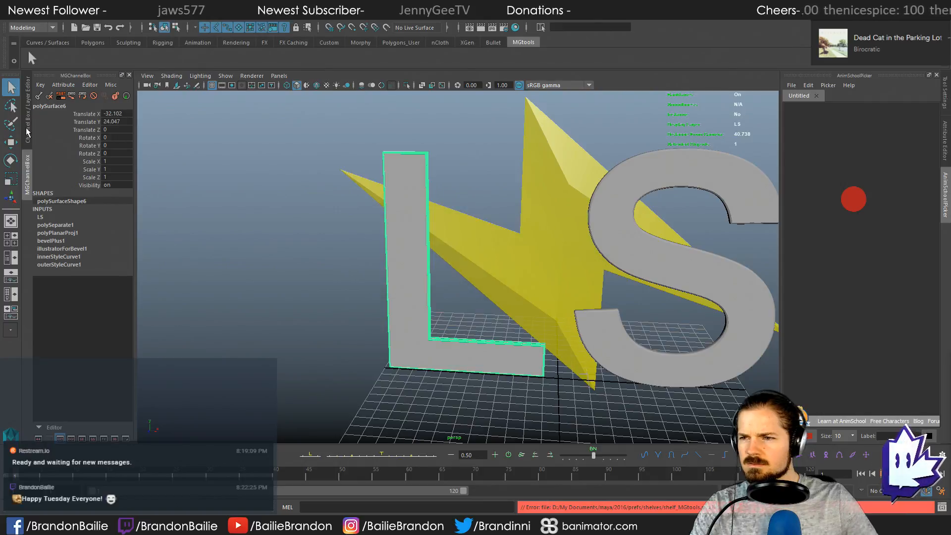
click(57, 44)
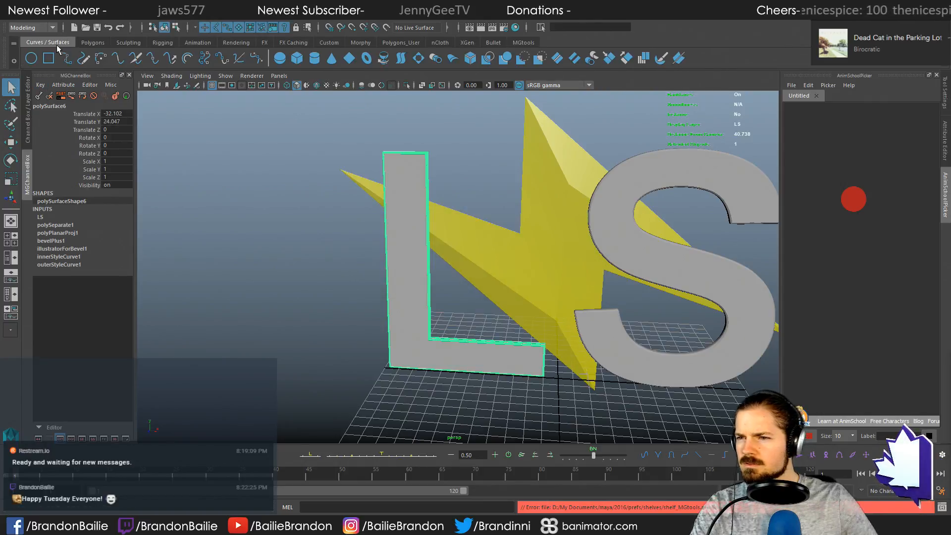
click(93, 45)
click(118, 44)
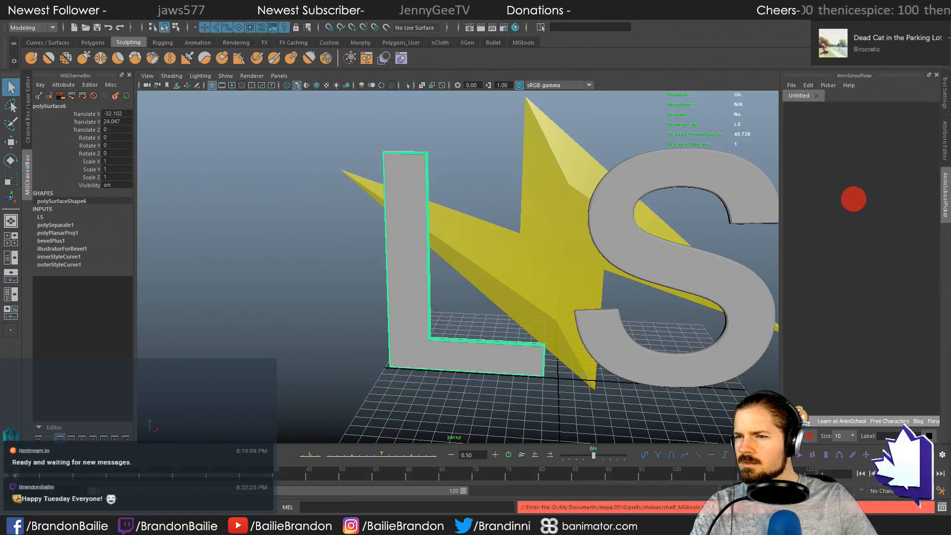
click(149, 21)
click(151, 21)
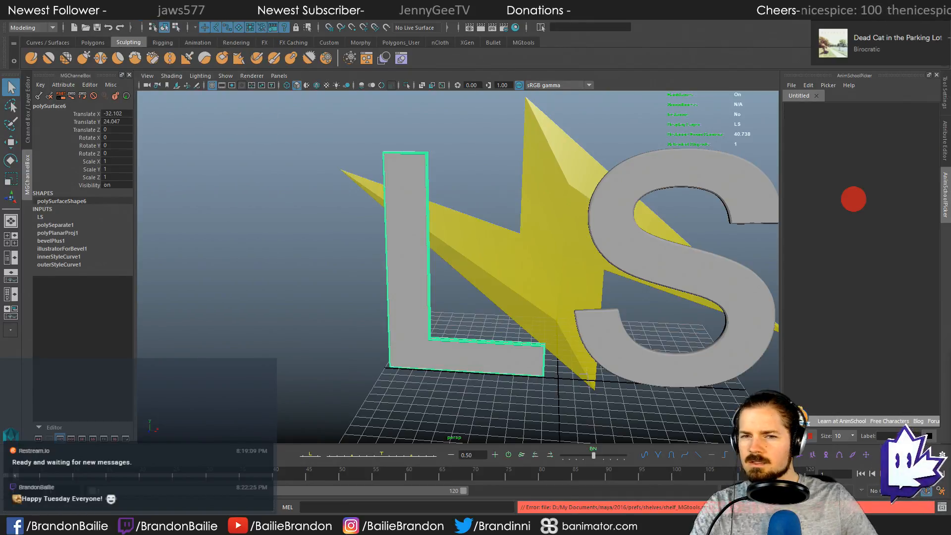
Step: Examine the letters L and S from several angles, selecting both together and the L alone before clearing the selection
click(244, 278)
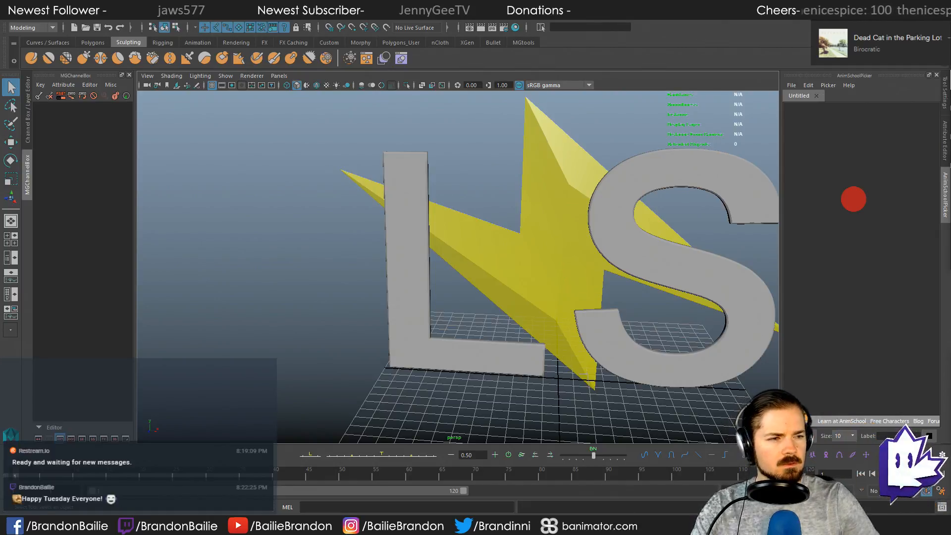
alt+drag(596, 253, 509, 271)
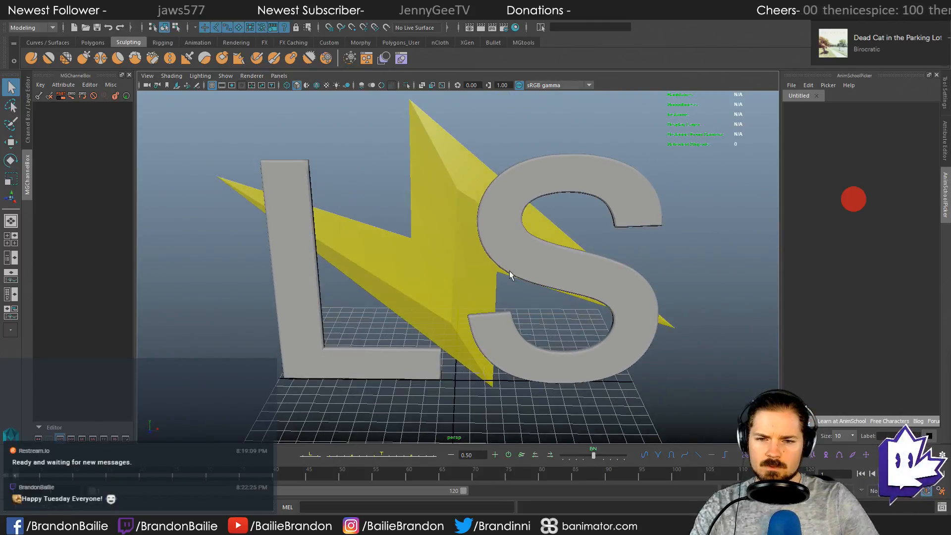
click(509, 270)
shift+click(299, 210)
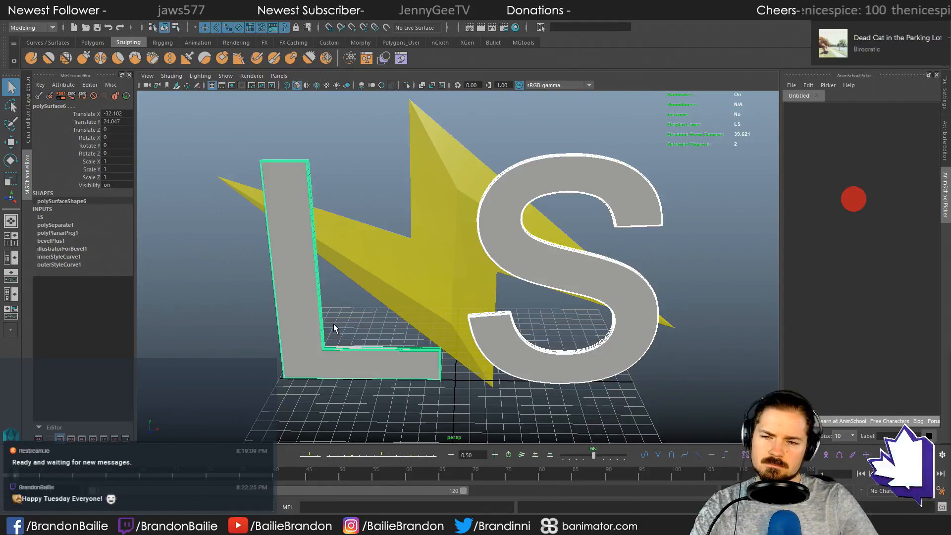
click(334, 323)
alt+drag(393, 194, 350, 199)
click(295, 197)
alt+right_drag(300, 199, 373, 239)
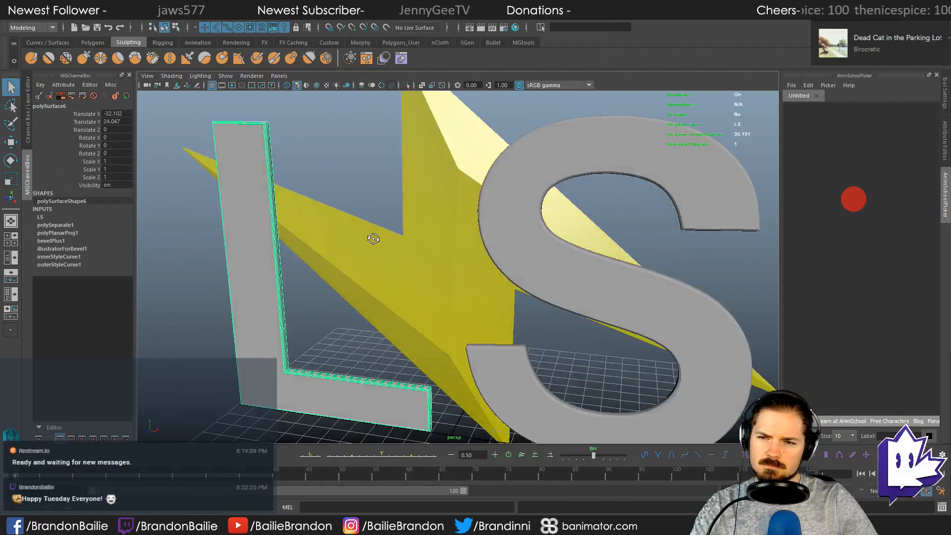
alt+drag(374, 239, 403, 237)
click(357, 198)
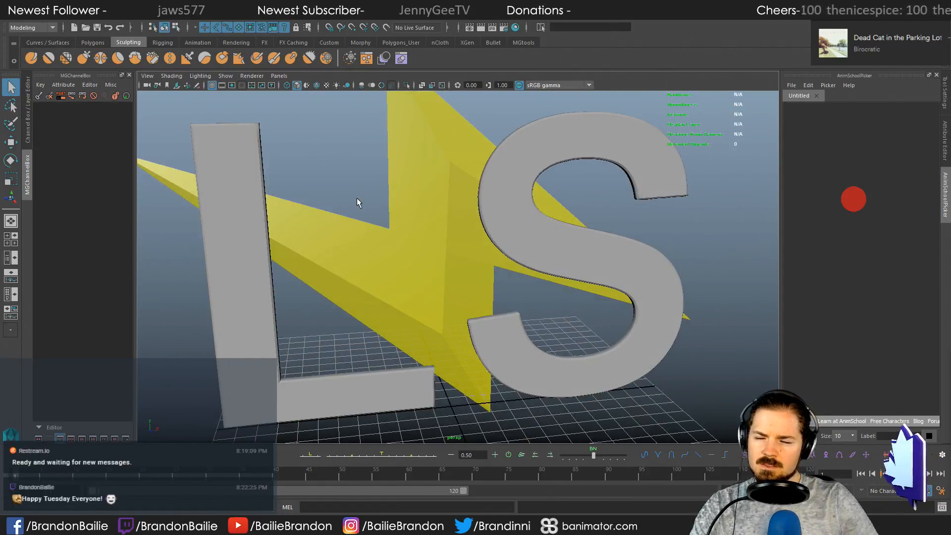
Step: Select the letter L and set the bevelPlus1 Width and Depth to 0.38
click(230, 171)
key(f)
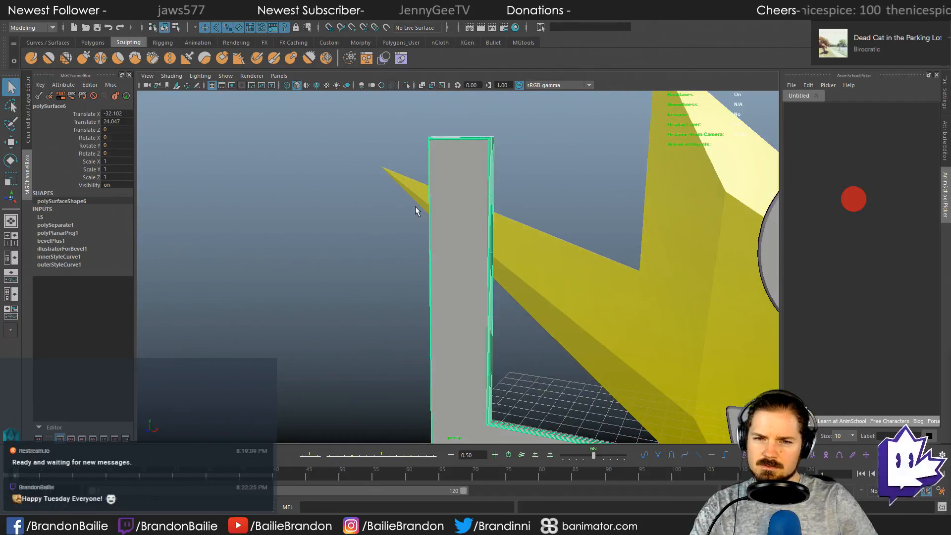
alt+drag(484, 197, 524, 215)
alt+right_drag(548, 232, 505, 230)
alt+middle_drag(502, 230, 407, 211)
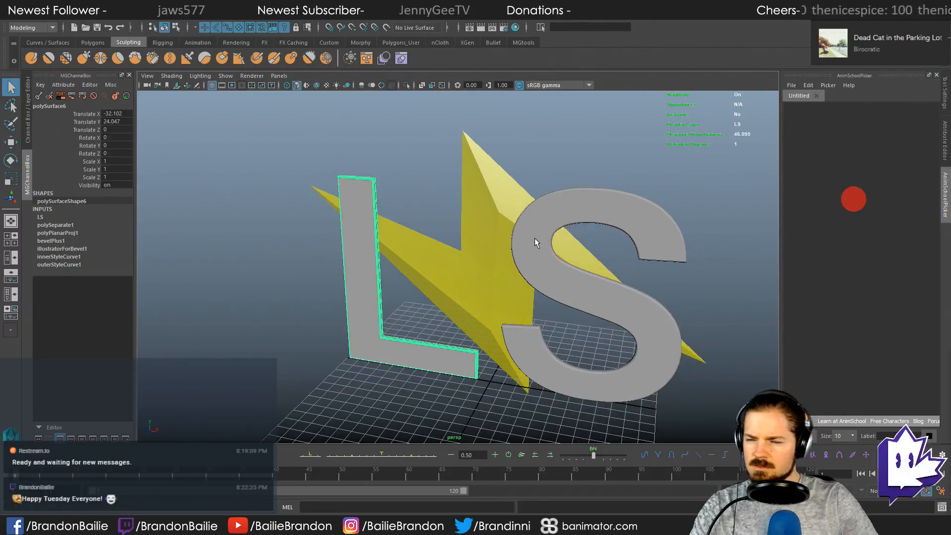
click(51, 240)
drag(87, 258, 92, 265)
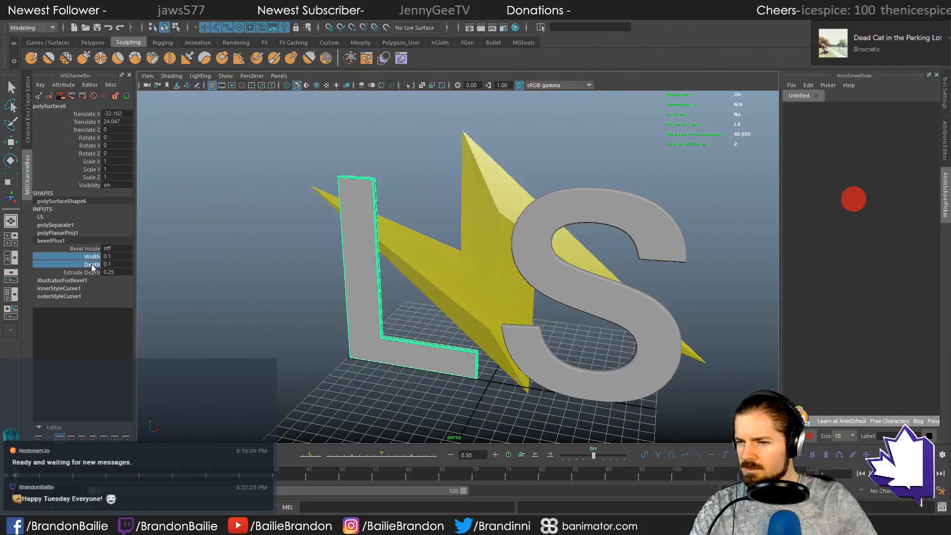
middle_drag(252, 267, 268, 269)
alt+drag(267, 269, 376, 277)
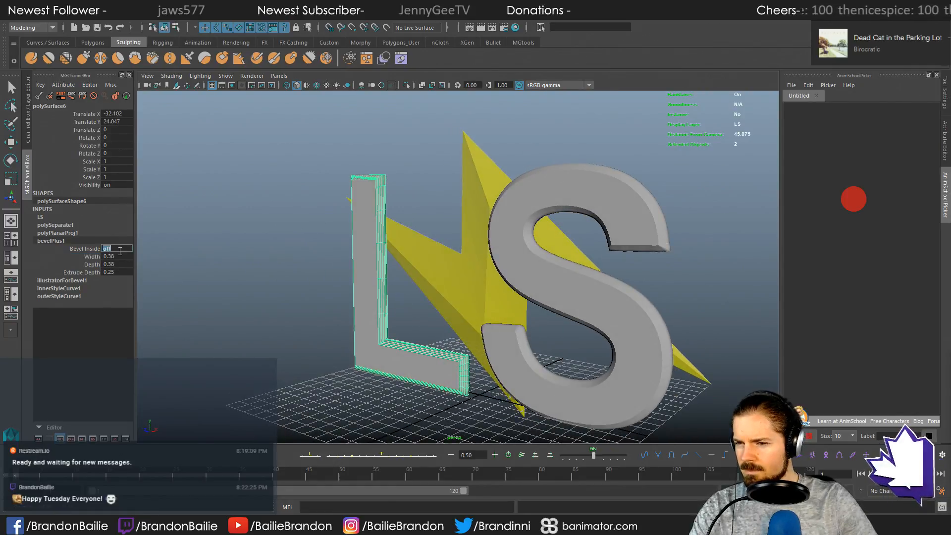
Step: Look over the bevel's input nodes and try the Straight In, Convex Out and Concave In styles on innerStyleCurve1
click(98, 250)
click(88, 282)
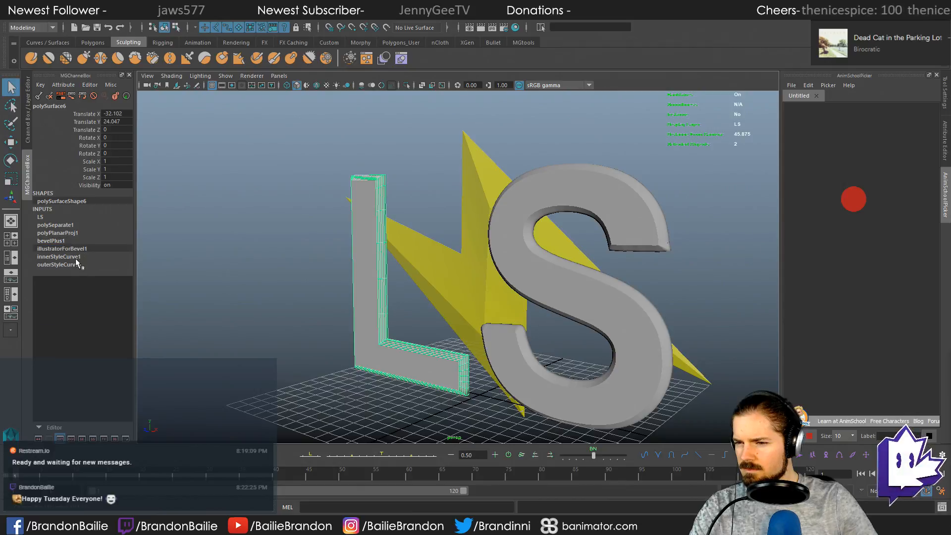
click(75, 266)
click(79, 257)
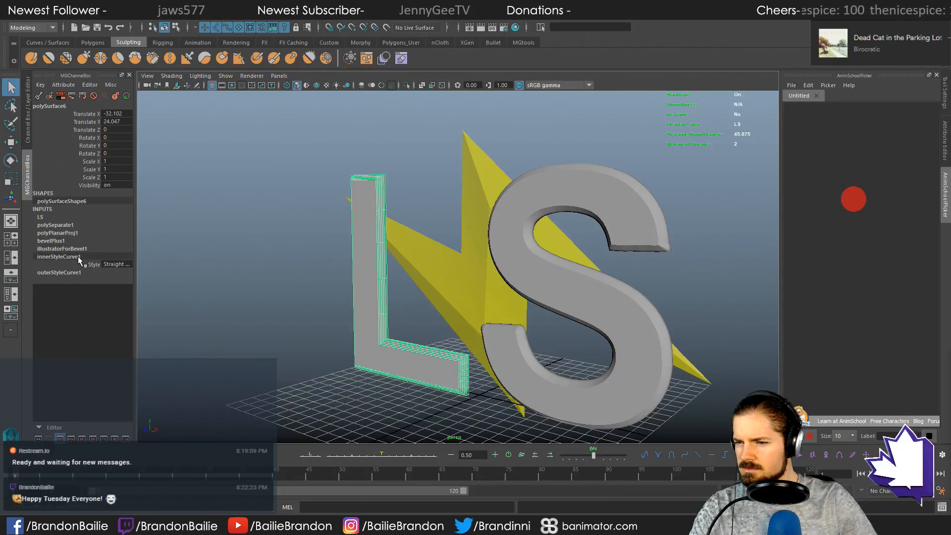
click(122, 264)
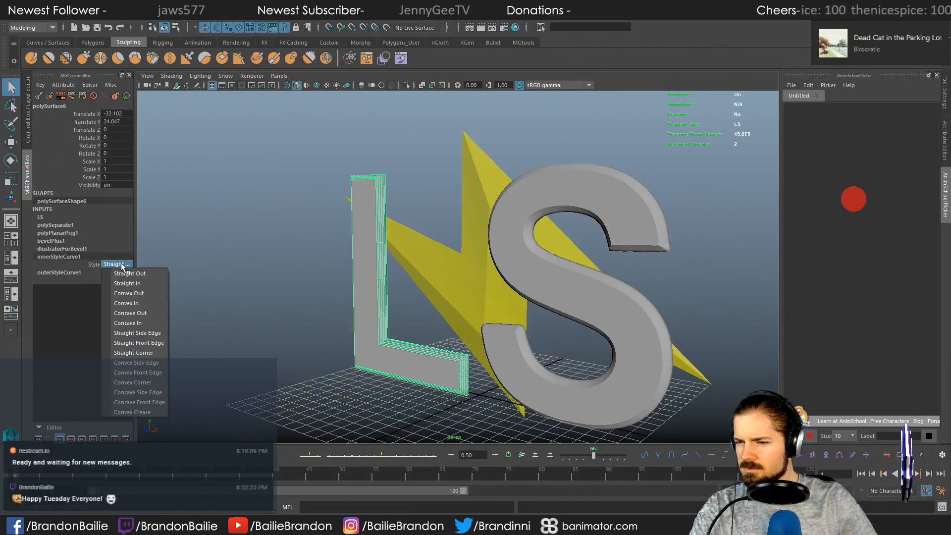
click(136, 283)
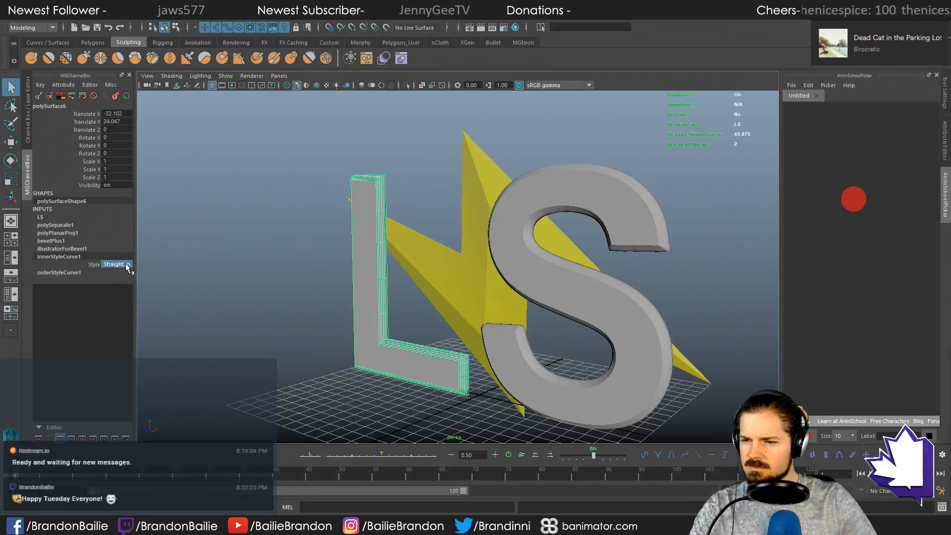
click(127, 266)
click(130, 294)
click(116, 267)
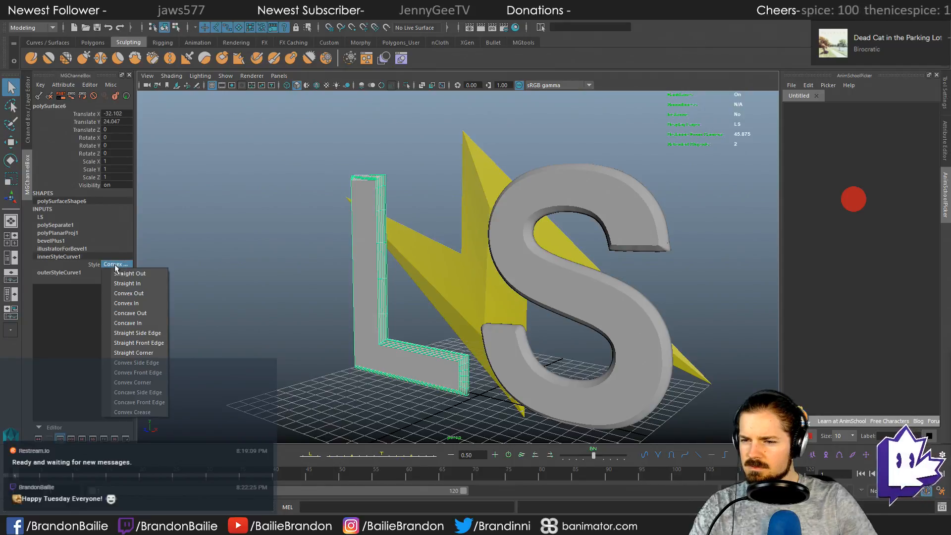
click(127, 323)
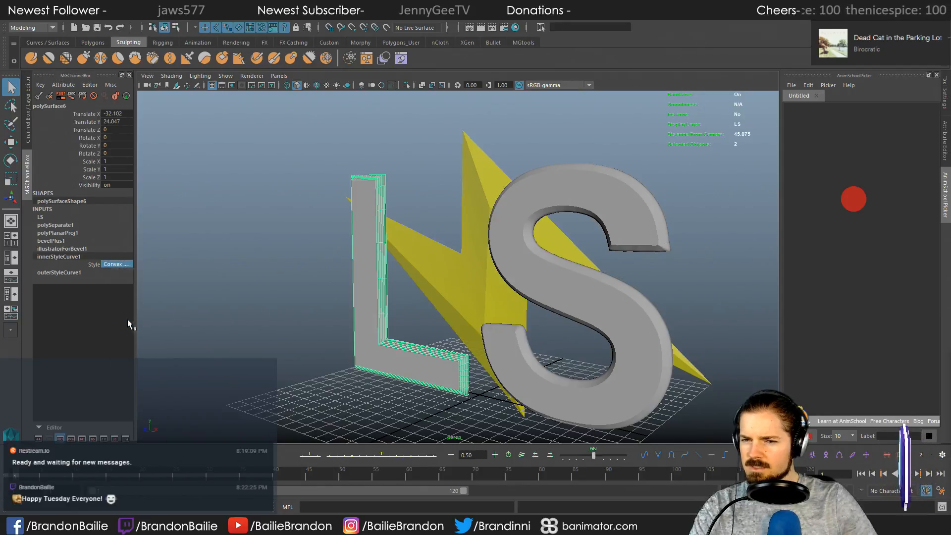
Step: Try the Straight In style on the inner bevel curve again and return it to Straight Out
click(119, 266)
click(137, 284)
click(121, 266)
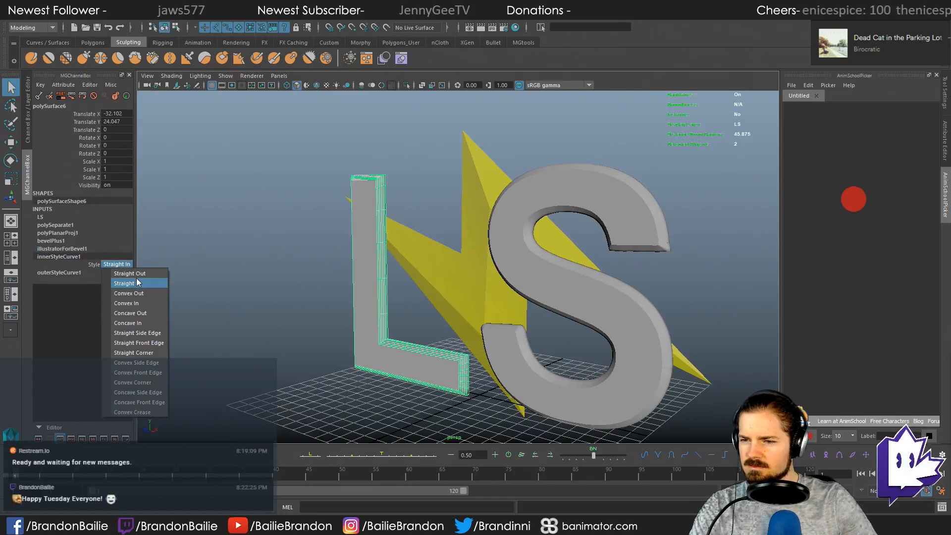
click(137, 280)
click(123, 266)
click(135, 275)
Step: Try a much smaller Projection Width on the letter L's polyPlanarProj1 node and undo it
click(65, 328)
click(68, 234)
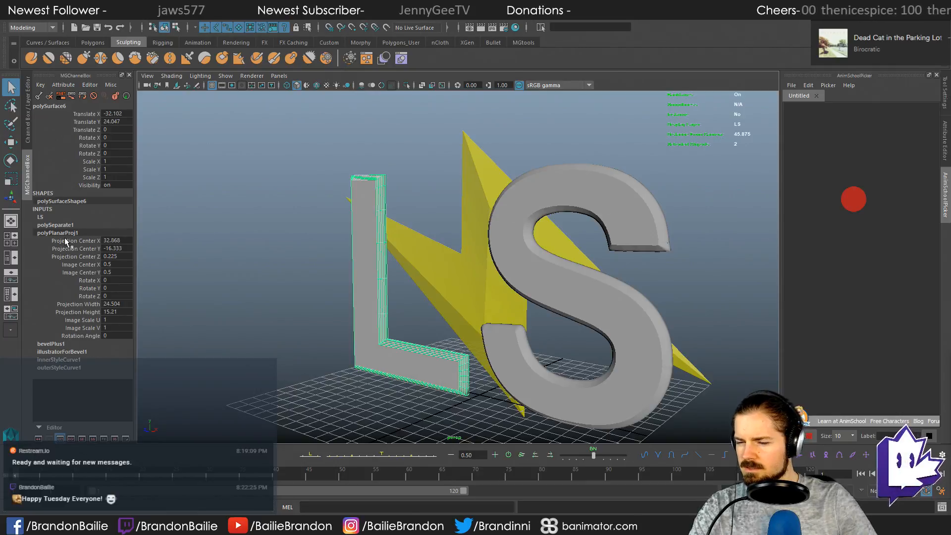
click(79, 304)
middle_drag(335, 303, 357, 300)
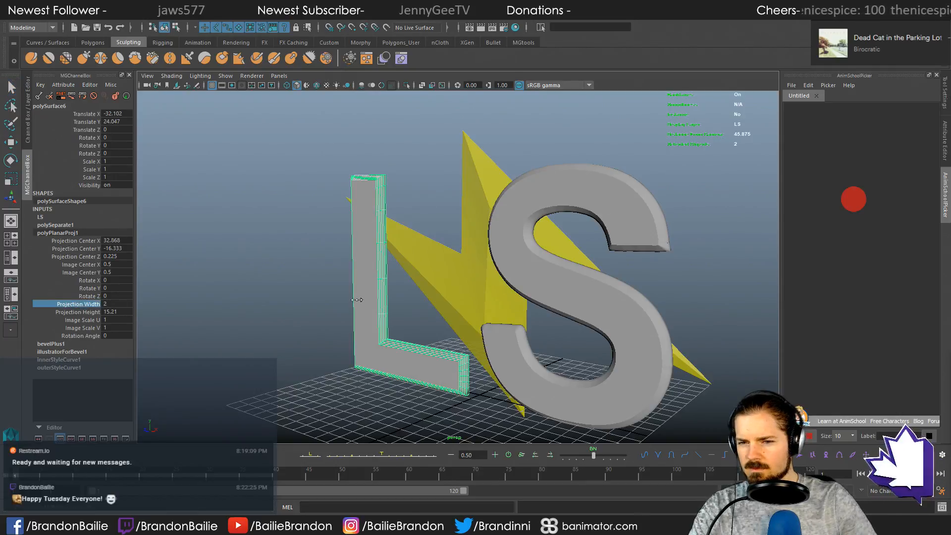
key(ctrl+z)
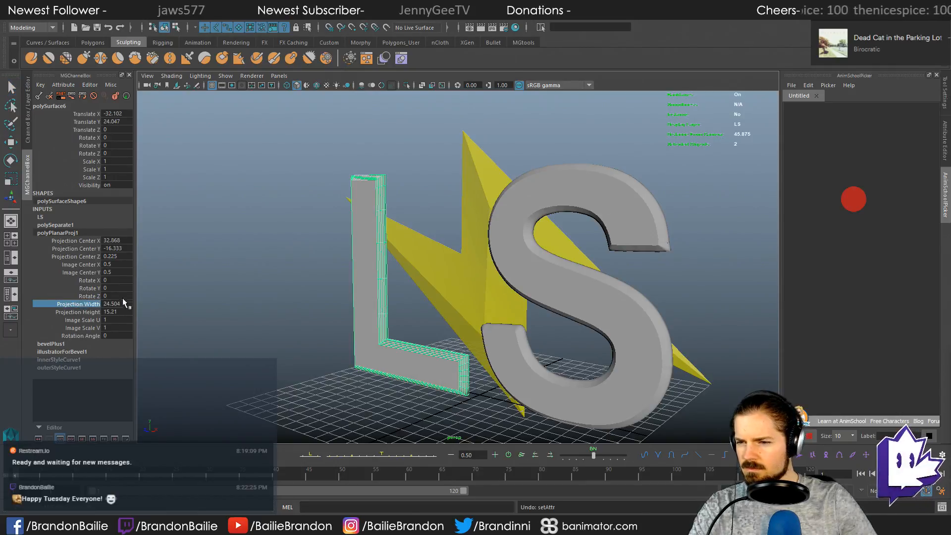
Step: Try changing the Extrude Depth of bevelPlus1 on the letter L and undo it
click(67, 233)
click(63, 241)
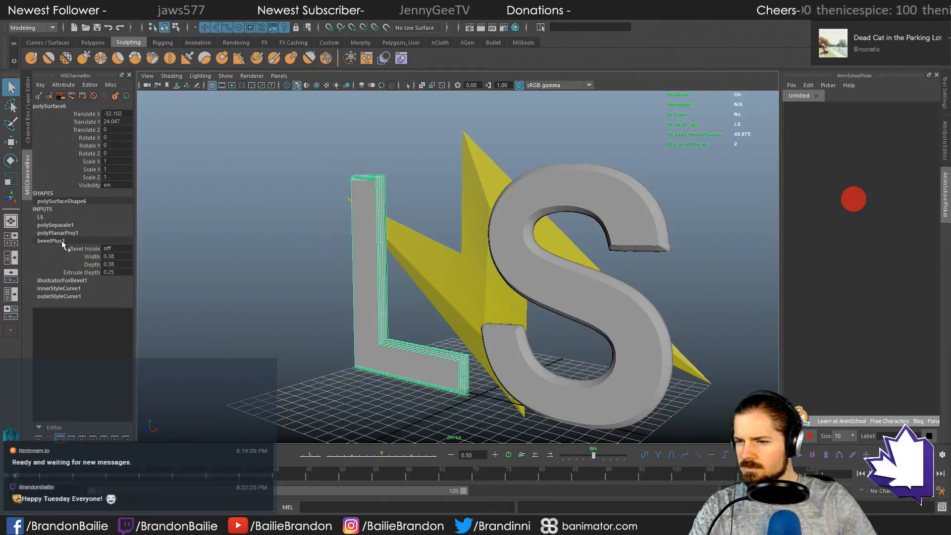
click(83, 273)
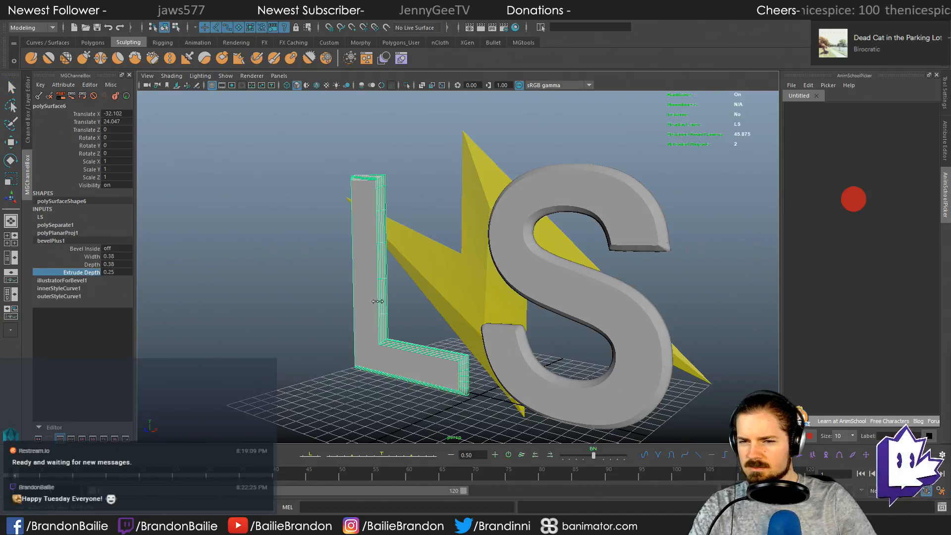
mouse_move(377, 302)
middle_down()
mouse_move(395, 301)
mouse_move(387, 303)
middle_up()
key(ctrl+z)
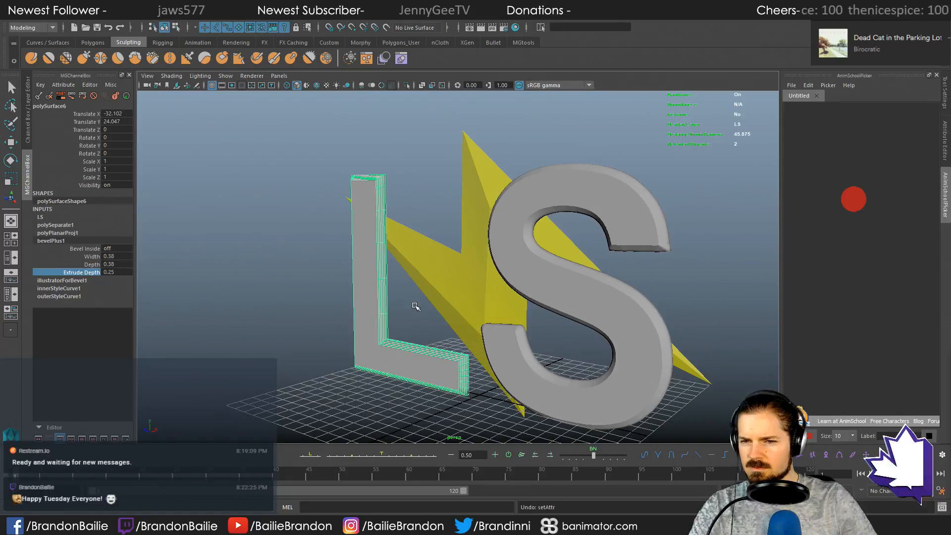
Step: Compare the letters with the lightning bolt in the front view and the perspective view
alt+drag(415, 306, 468, 300)
drag(92, 256, 93, 266)
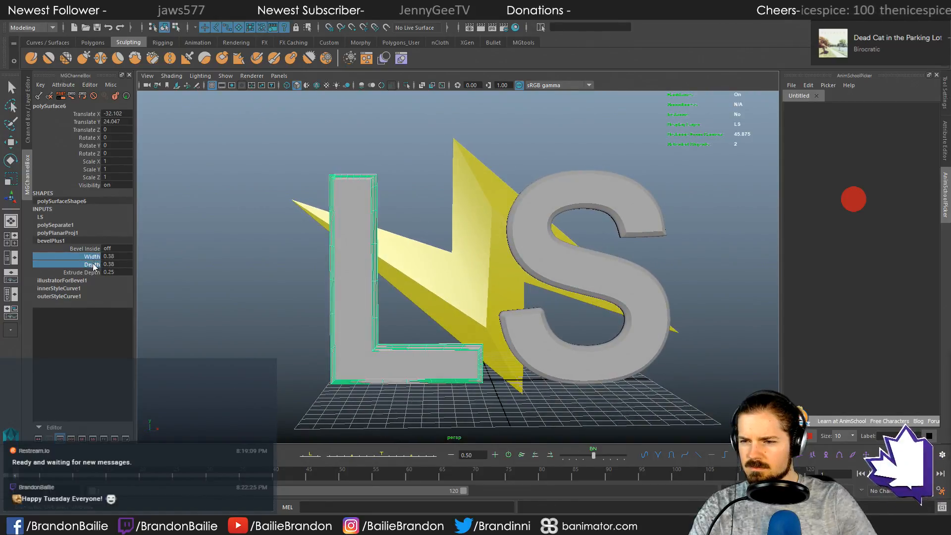
key(space)
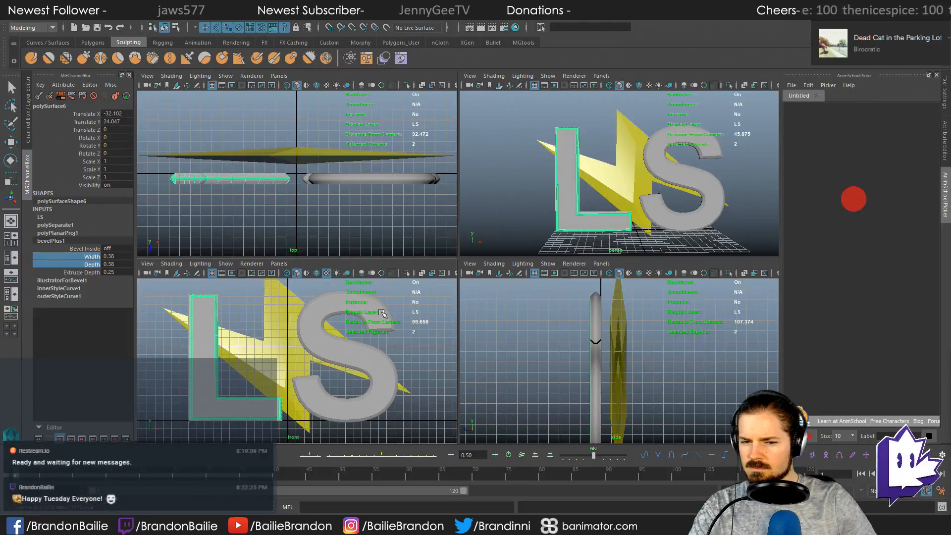
key(space)
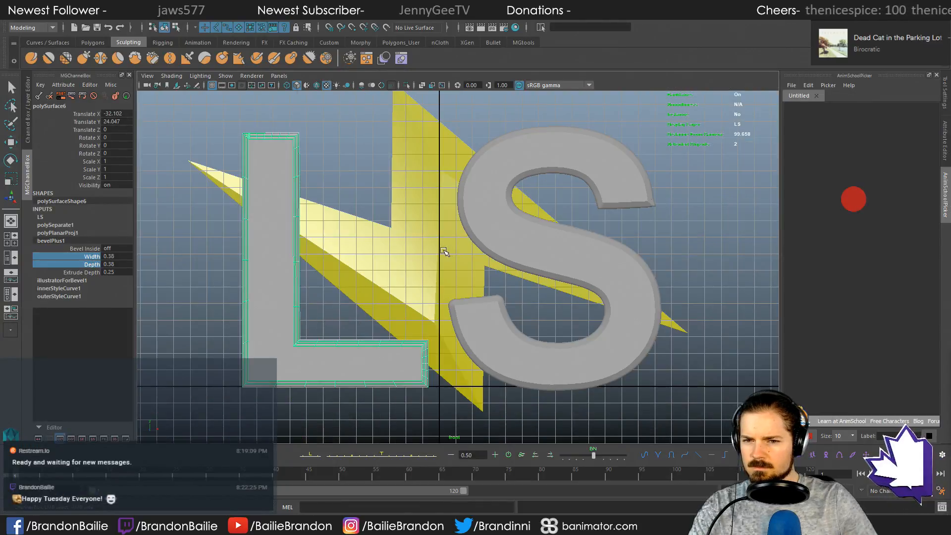
click(417, 241)
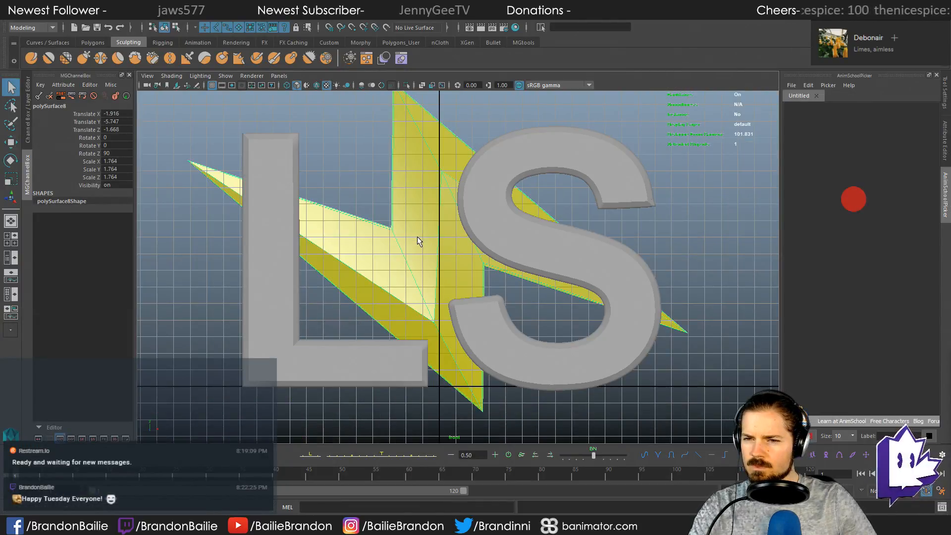
key(space)
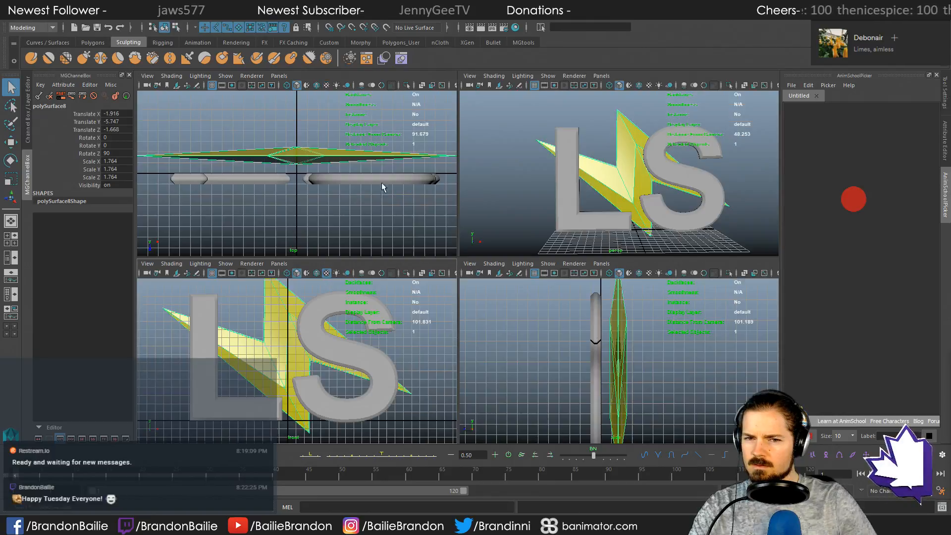
key(space)
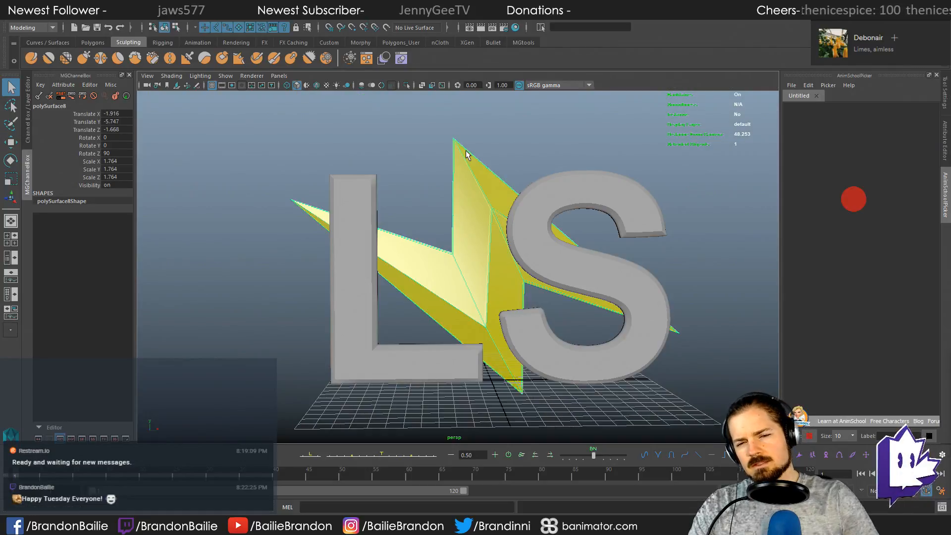
Step: Examine the lightning bolt from behind and from the front, and save the scene
alt+drag(468, 156, 320, 176)
click(458, 171)
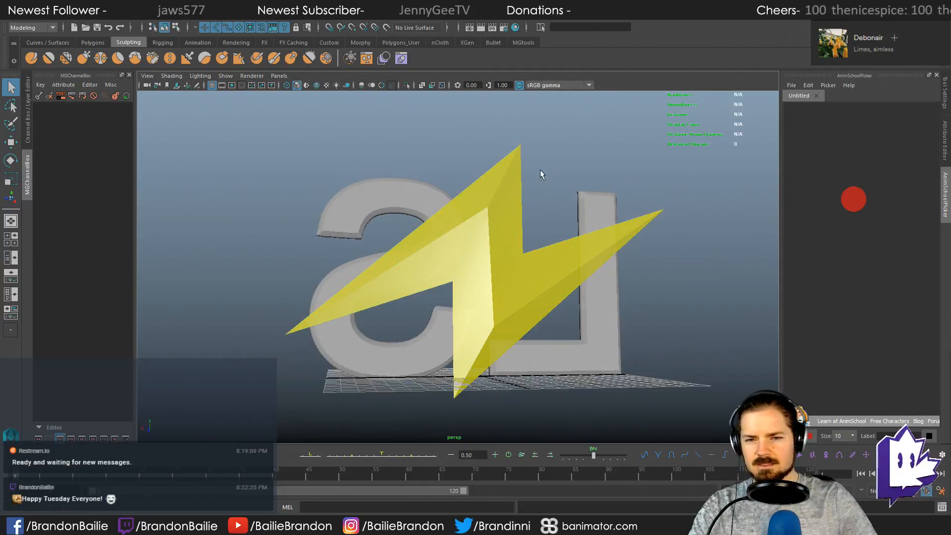
click(483, 200)
alt+drag(482, 200, 614, 230)
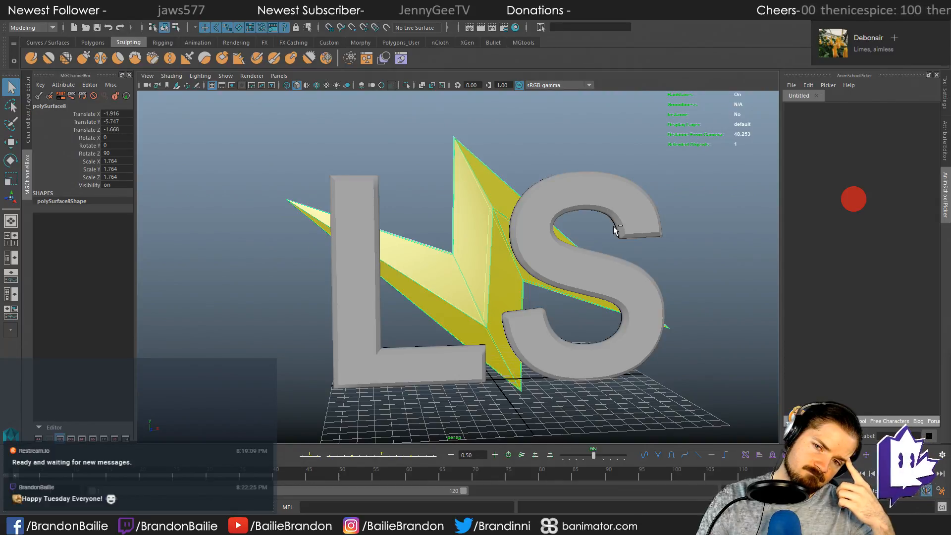
key(ctrl+s)
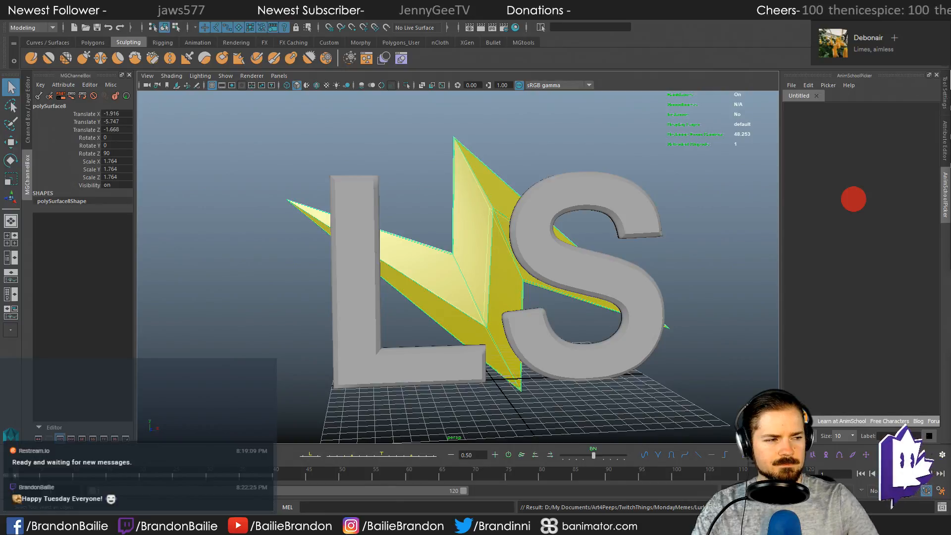
Step: Select the front and back faces of the letters L and S and create a new Lambert material for them
click(427, 174)
click(352, 222)
right_click(386, 221)
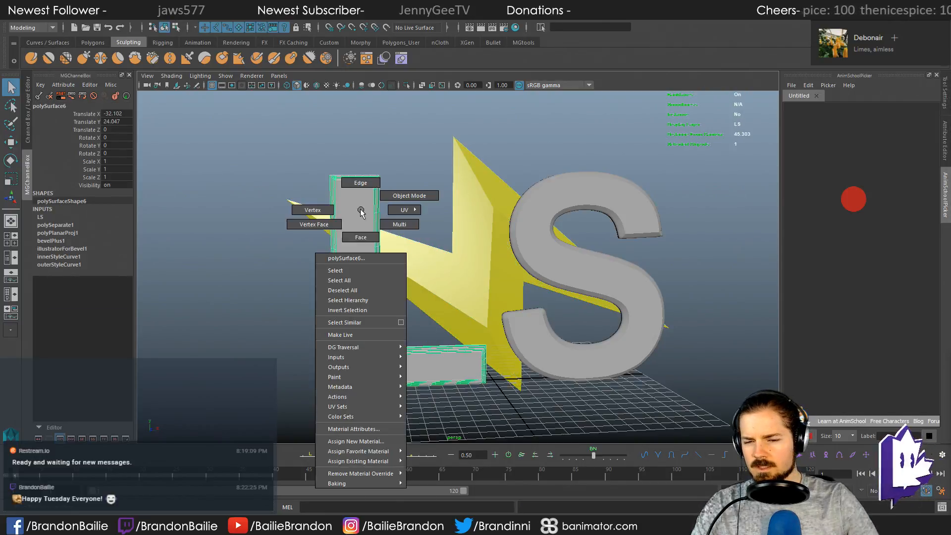
shift+click(546, 227)
alt+drag(547, 227, 458, 284)
right_drag(530, 215, 534, 237)
alt+drag(369, 223, 549, 208)
alt+middle_drag(621, 266, 334, 242)
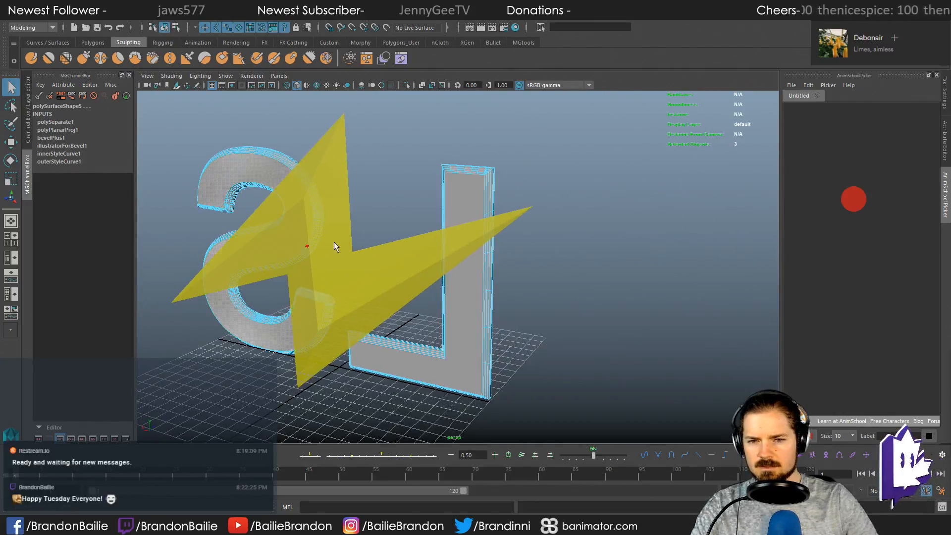
shift+click(463, 173)
alt+drag(616, 265, 436, 266)
alt+middle_drag(436, 266, 606, 285)
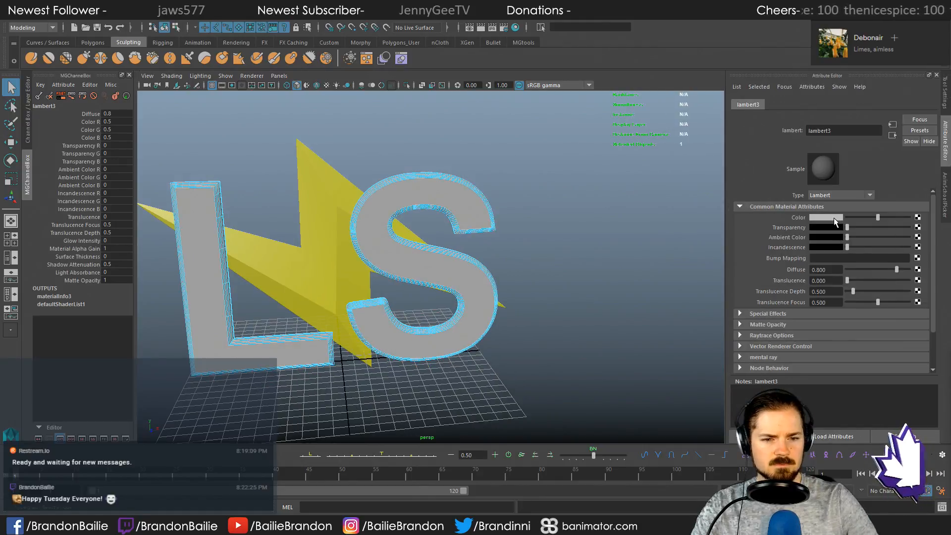
Step: Check the reference logo LSStreamerBadgeOverlay.png and set the new material's color to dark blue (R 0.007, G 0.01, B 0.231)
key(alt+Tab)
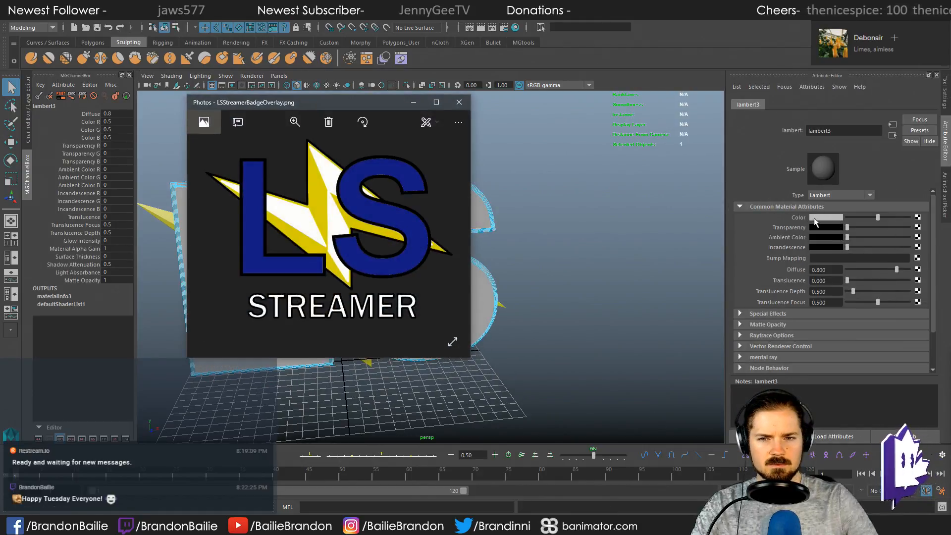
key(alt+Tab)
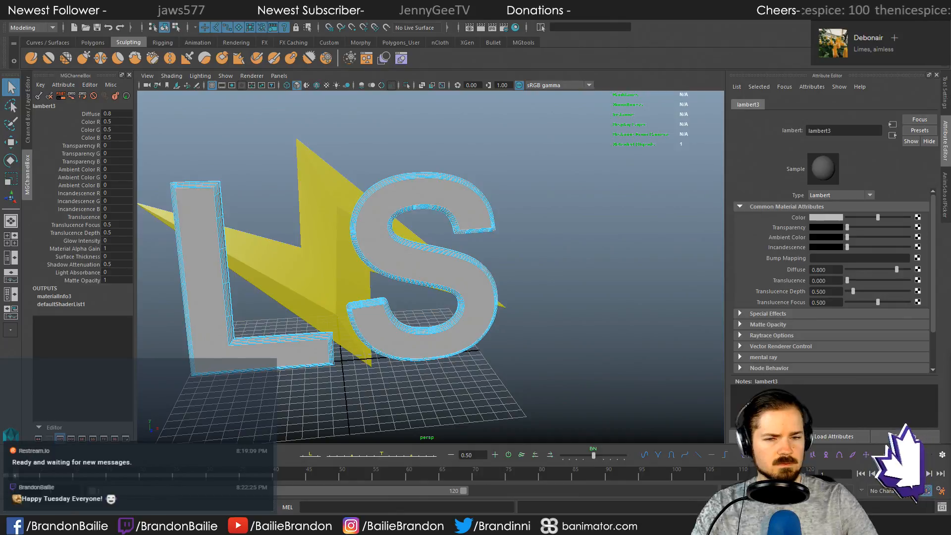
click(828, 218)
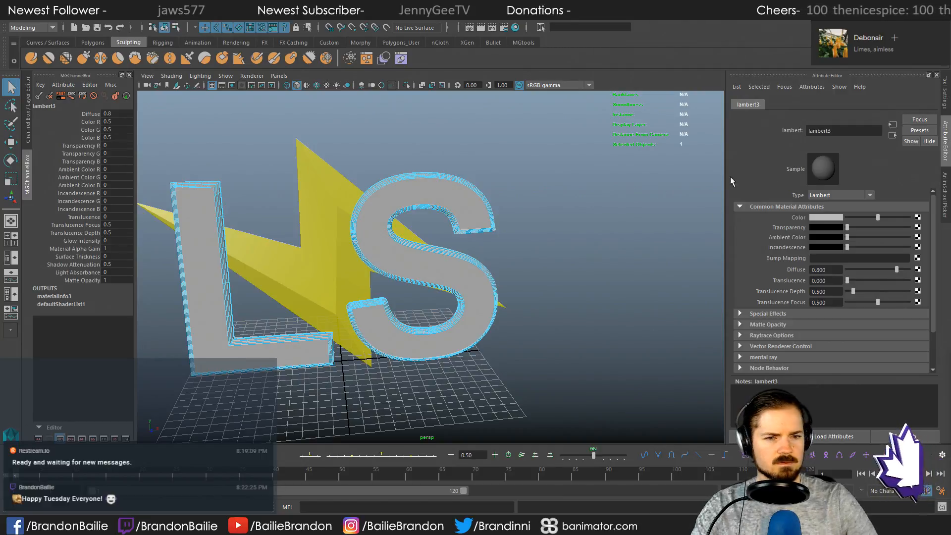
click(827, 218)
click(770, 198)
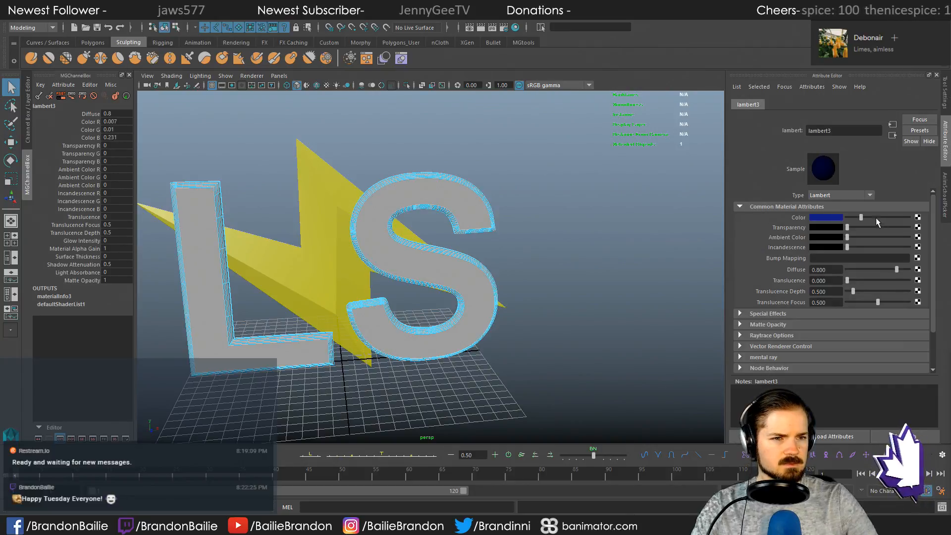
click(590, 206)
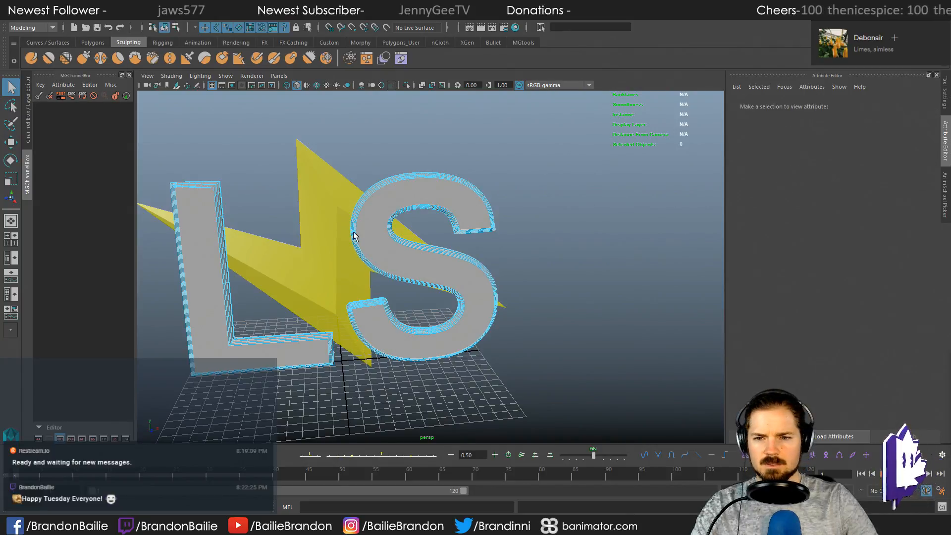
Step: Reselect the front and back faces of both letters and apply the dark blue Lambert material to them
alt+drag(223, 244, 455, 275)
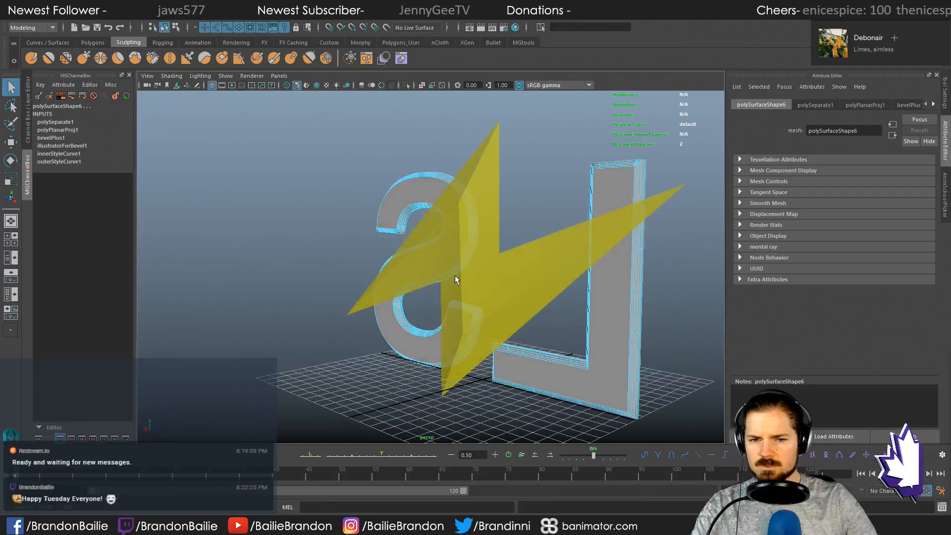
shift+click(625, 189)
shift+click(430, 191)
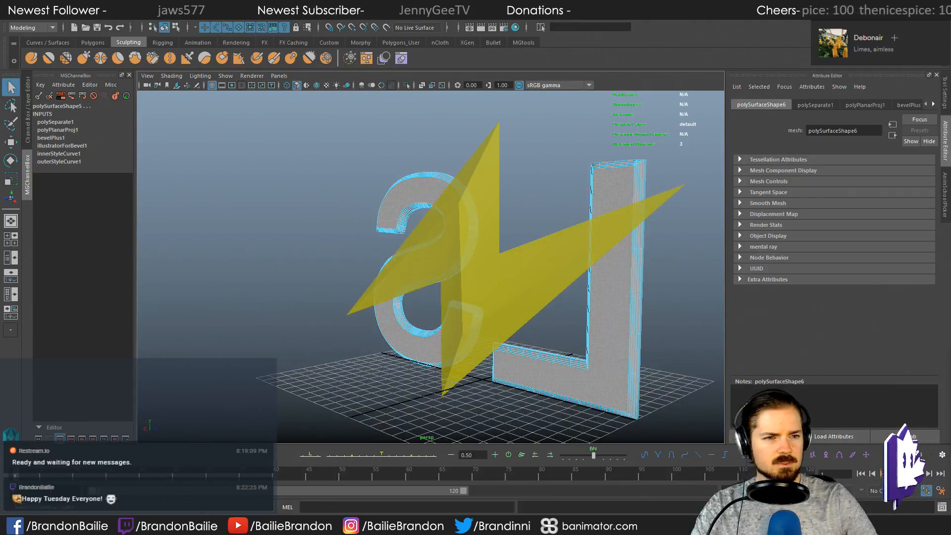
click(583, 141)
alt+drag(666, 220, 456, 214)
alt+middle_drag(455, 202, 489, 172)
alt+right_drag(489, 173, 557, 228)
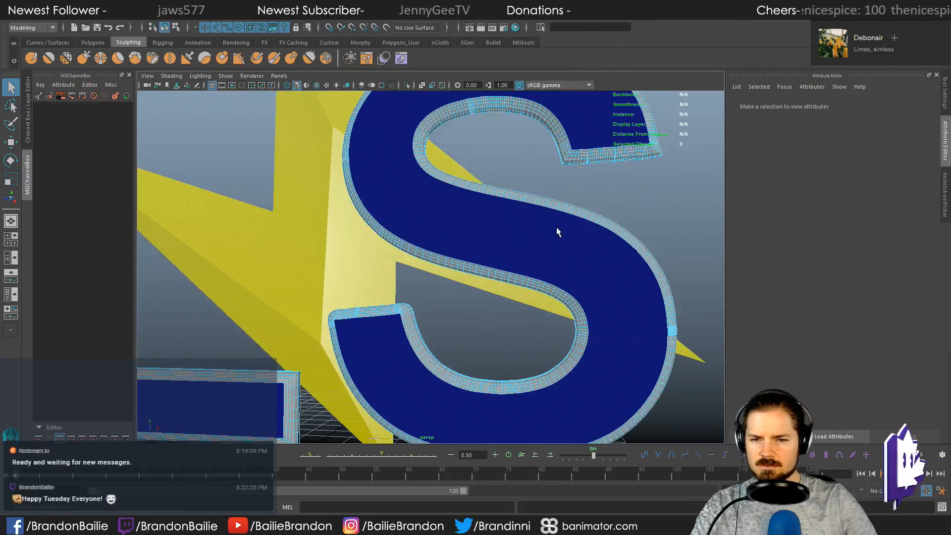
Step: Select the side and bevel faces along the letter L's stem and create a second Lambert material for them
alt+drag(557, 227, 512, 246)
alt+drag(657, 219, 691, 218)
alt+middle_drag(367, 222, 619, 270)
alt+right_drag(619, 270, 515, 277)
alt+drag(516, 277, 435, 295)
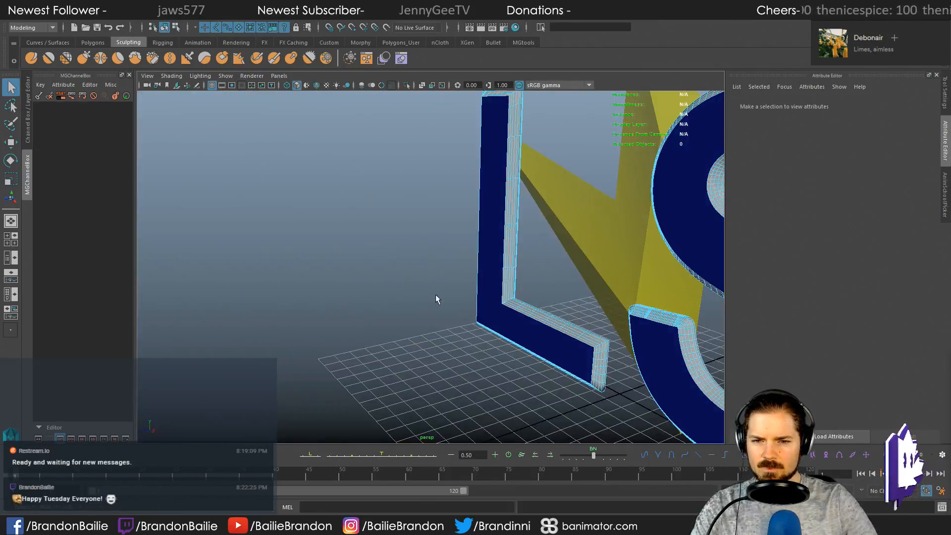
alt+middle_drag(502, 216, 474, 240)
click(486, 183)
key(f)
alt+drag(496, 204, 469, 208)
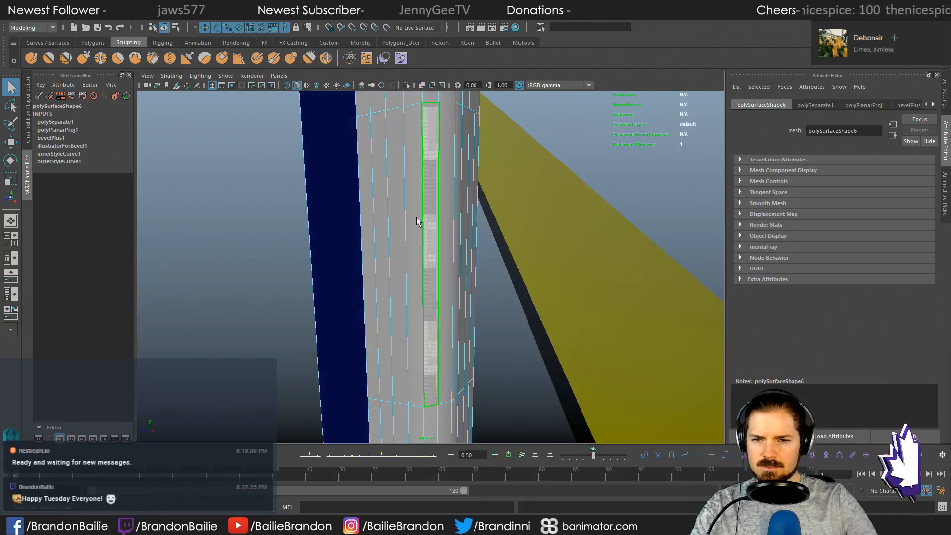
alt+middle_drag(455, 162, 452, 216)
shift+click(436, 143)
alt+drag(436, 143, 418, 212)
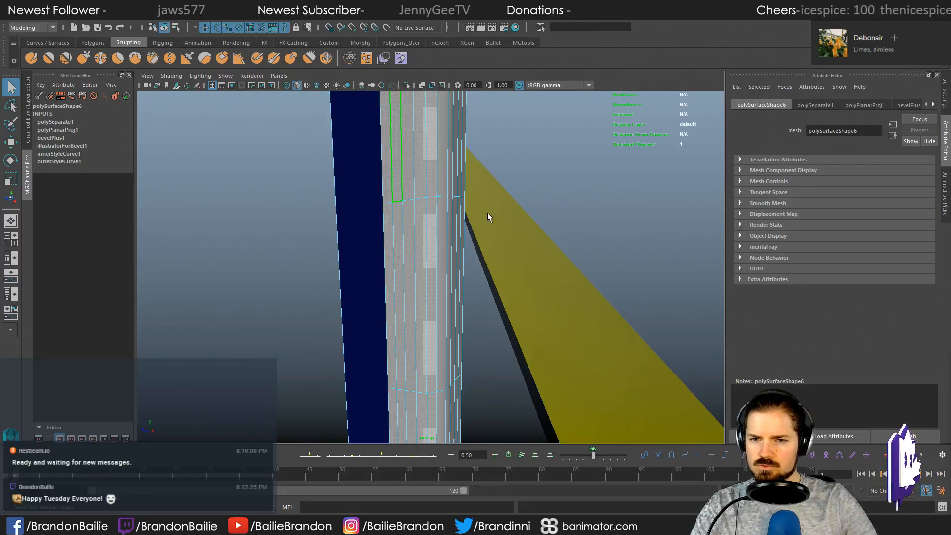
alt+drag(488, 212, 445, 213)
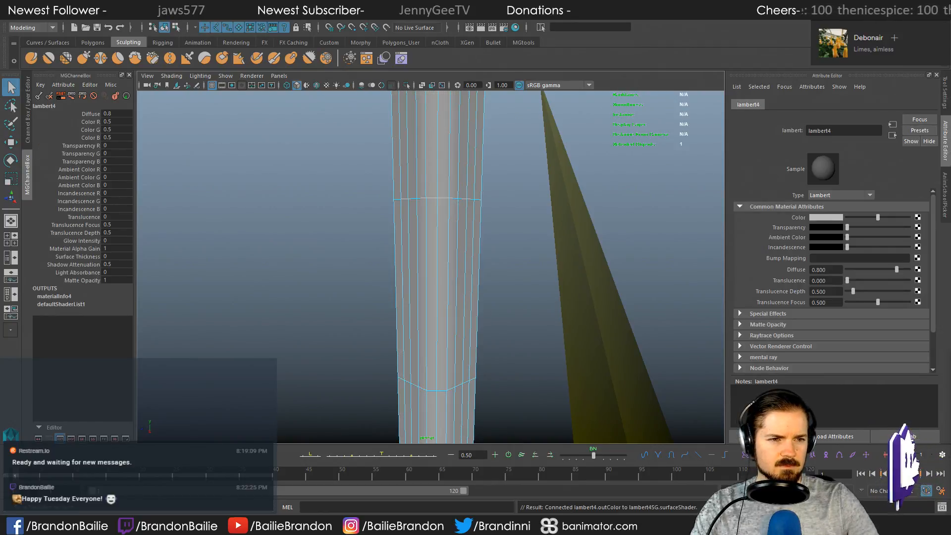
Step: Set the second Lambert material's color to black
click(824, 219)
click(844, 198)
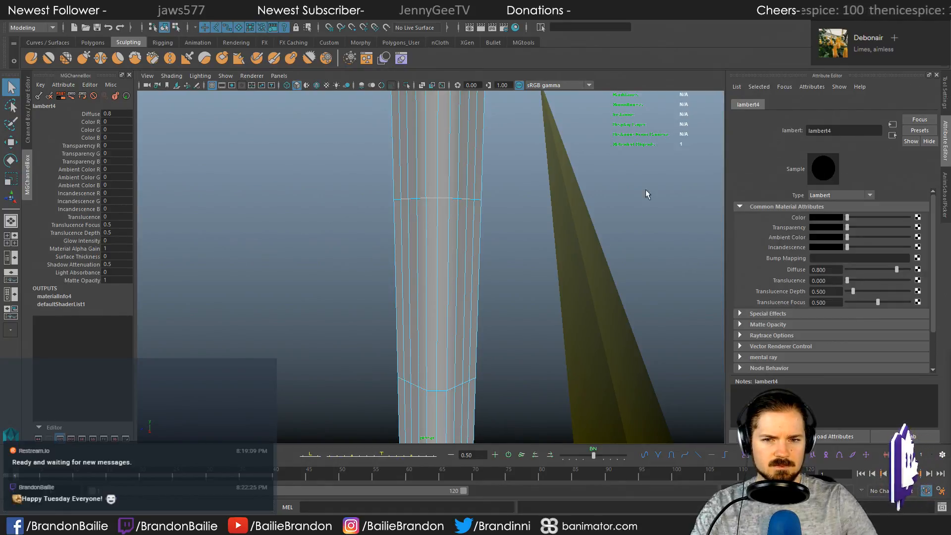
Step: Select the side and bevel face loops of the letter L, apply the black Lambert material, and return to object mode
click(438, 225)
key(F11)
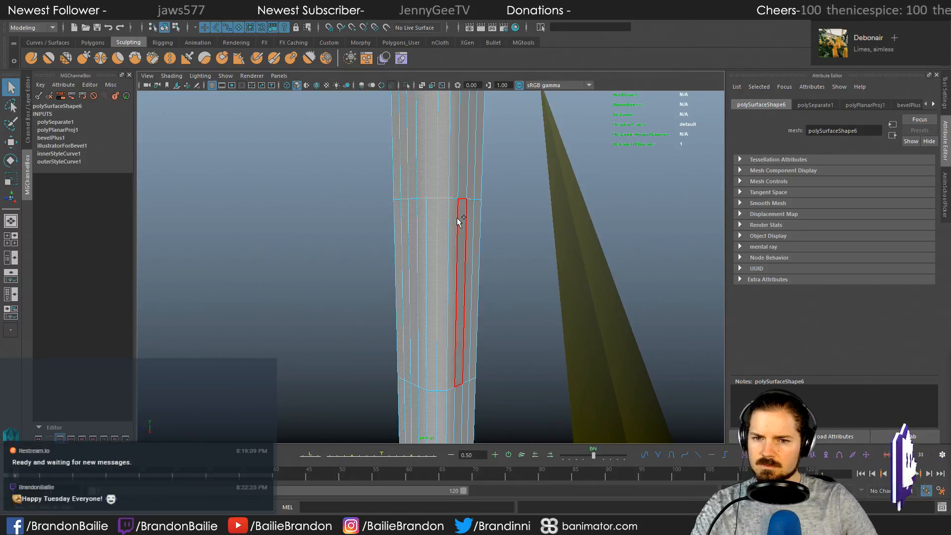
shift+click(457, 191)
alt+drag(478, 211, 448, 210)
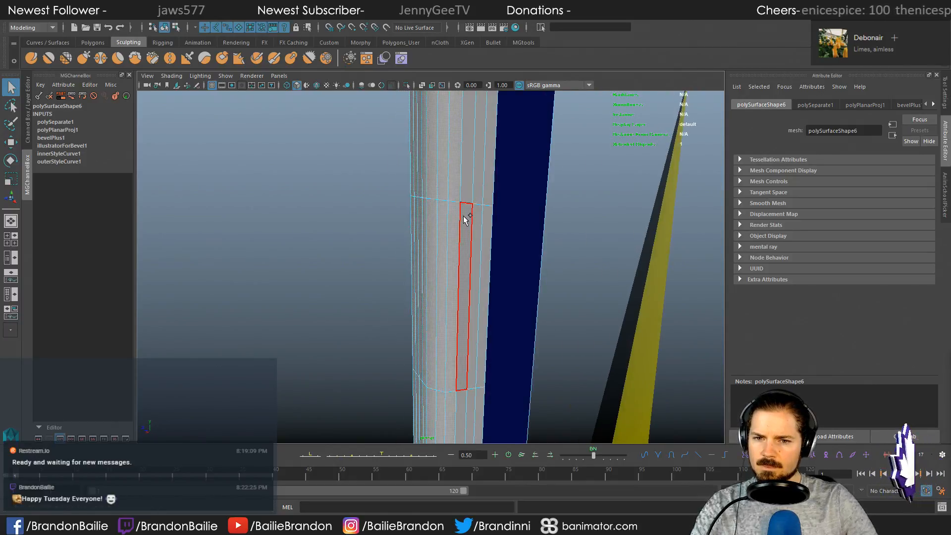
shift+click(465, 218)
shift+click(468, 190)
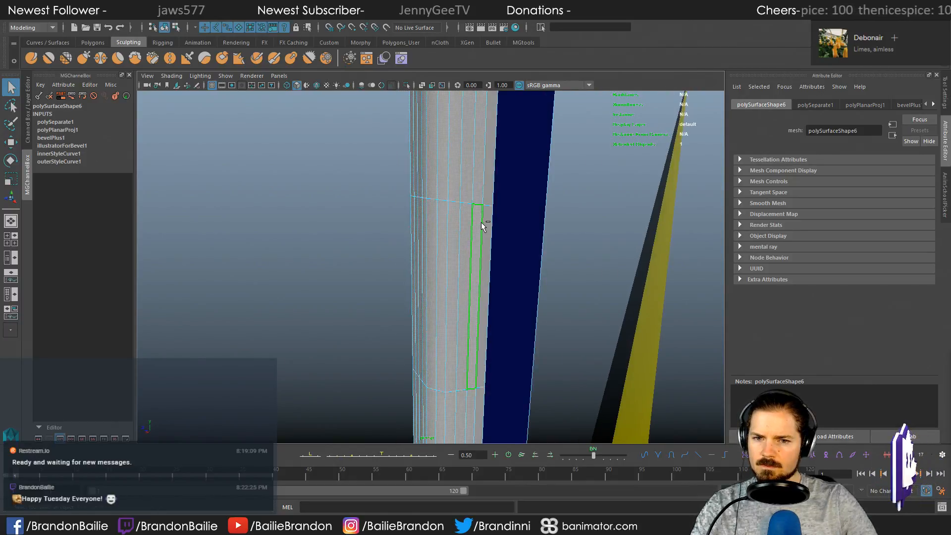
mouse_move(510, 206)
alt+mouse_down()
mouse_move(441, 213)
mouse_move(515, 212)
mouse_move(505, 212)
alt+mouse_up()
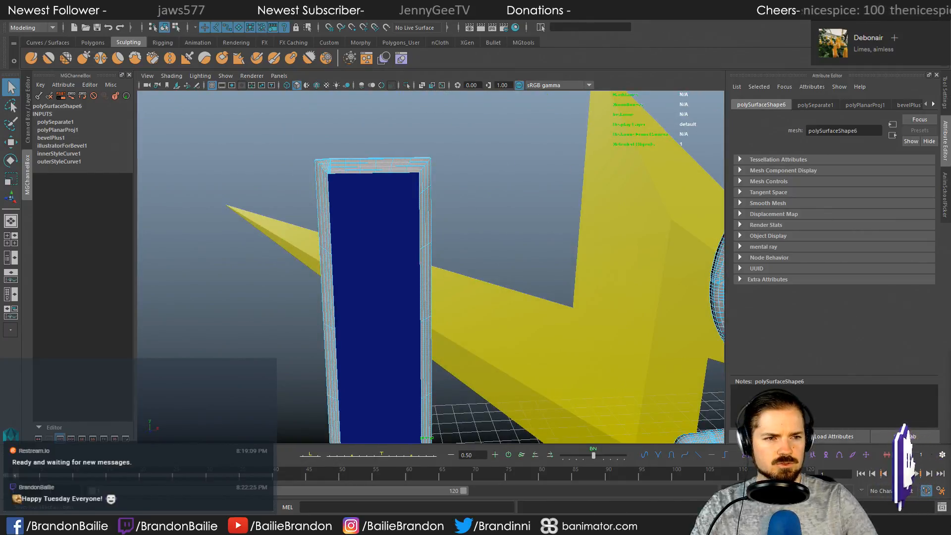
click(370, 216)
click(511, 178)
alt+right_drag(510, 178, 293, 253)
alt+middle_drag(293, 257, 246, 256)
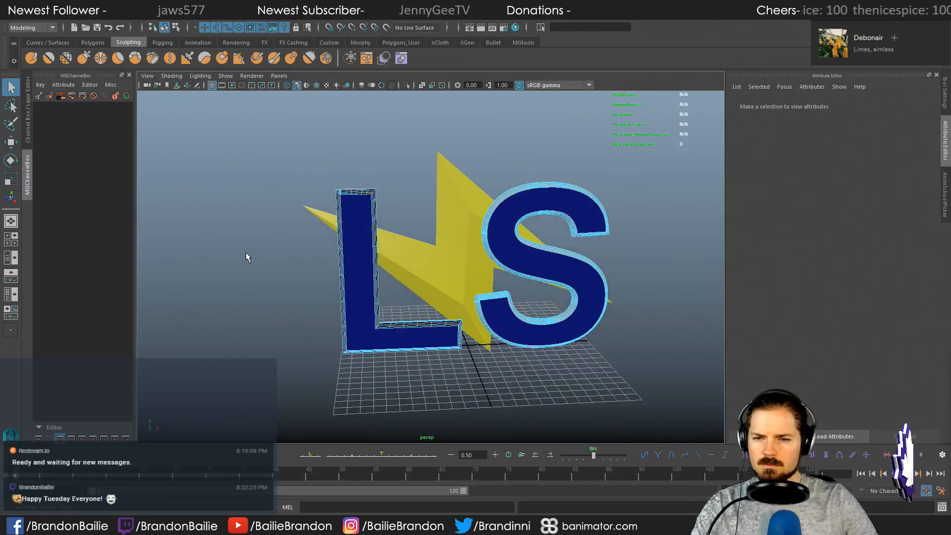
right_drag(349, 239, 366, 231)
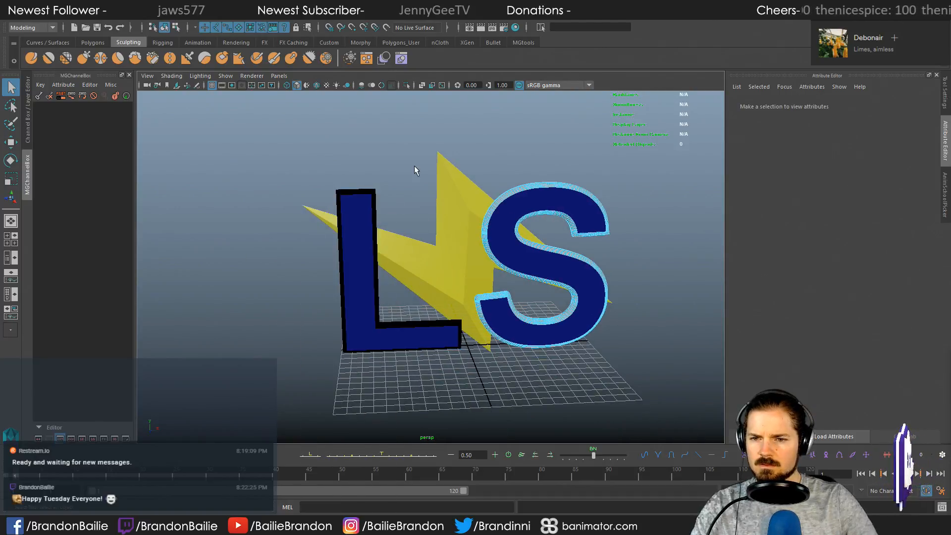
Step: Pick a face on the outer curved side of the letter S as the start for selecting its face loops
mouse_move(496, 365)
alt+mouse_down()
mouse_move(450, 362)
mouse_move(541, 362)
mouse_move(471, 357)
mouse_move(495, 377)
alt+mouse_up()
click(548, 244)
key(f)
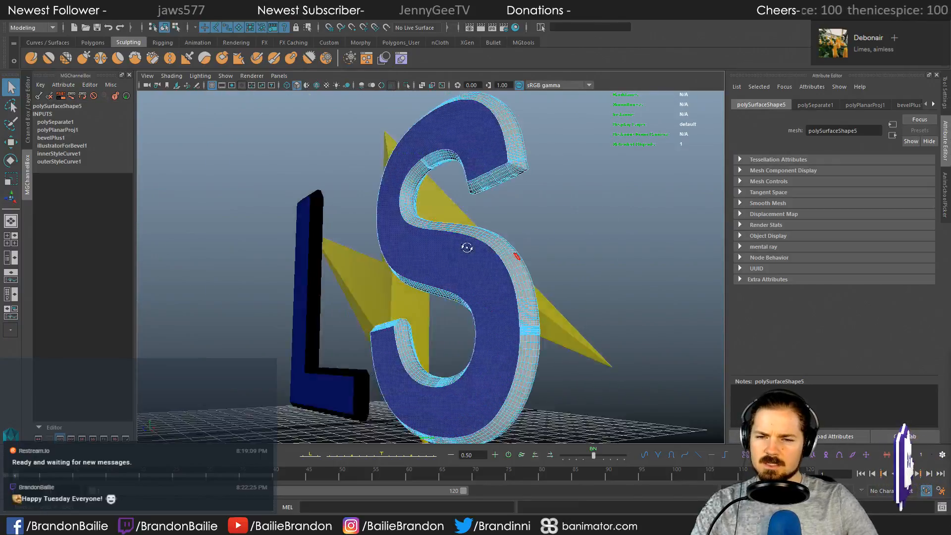
alt+drag(484, 255, 459, 233)
right_drag(447, 231, 753, 276)
click(440, 255)
key(f)
alt+right_drag(323, 278, 594, 276)
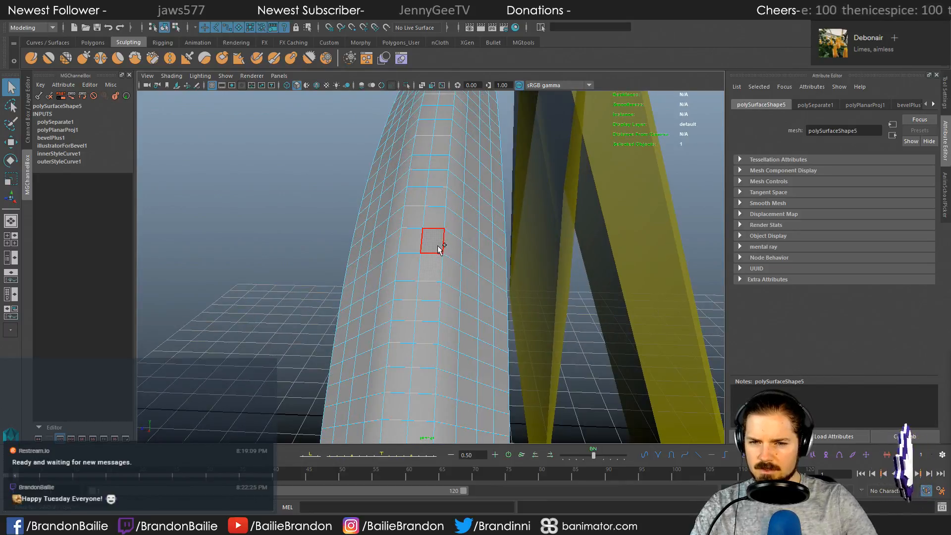
shift+double_click(439, 248)
shift+click(415, 262)
shift+double_click(415, 248)
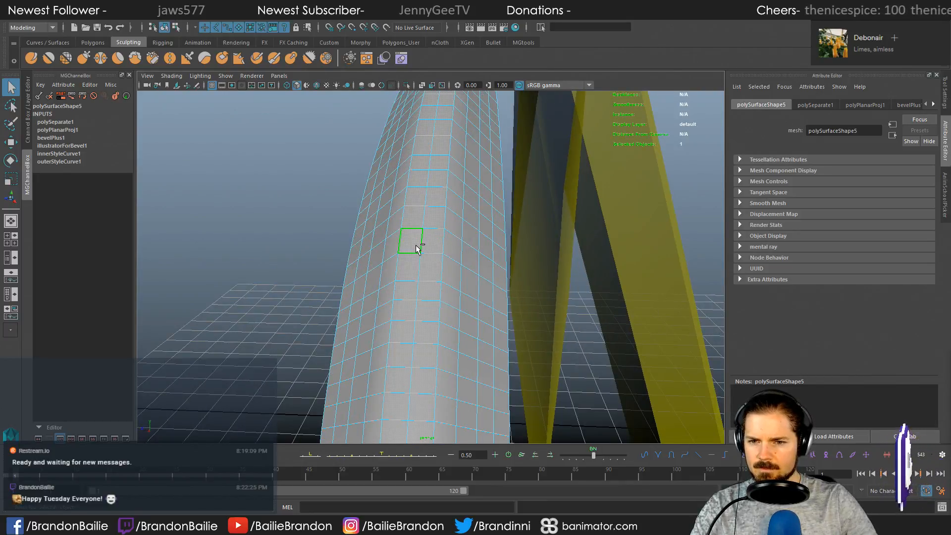
shift+click(391, 266)
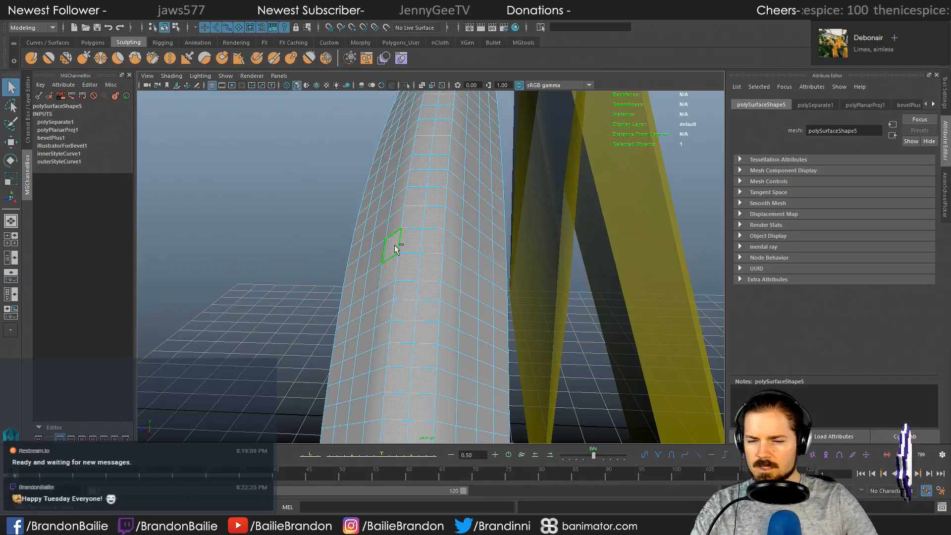
shift+double_click(395, 248)
alt+right_drag(476, 286, 399, 280)
alt+right_drag(560, 293, 325, 287)
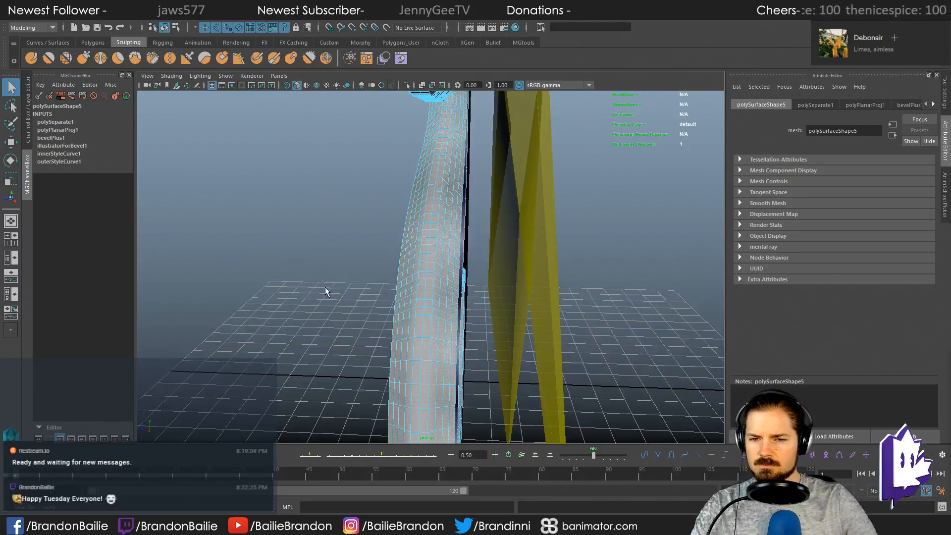
click(243, 289)
Step: Select all side and bevel face loops around the letter S and apply the black Lambert material to them
click(430, 276)
alt+right_drag(430, 276, 493, 246)
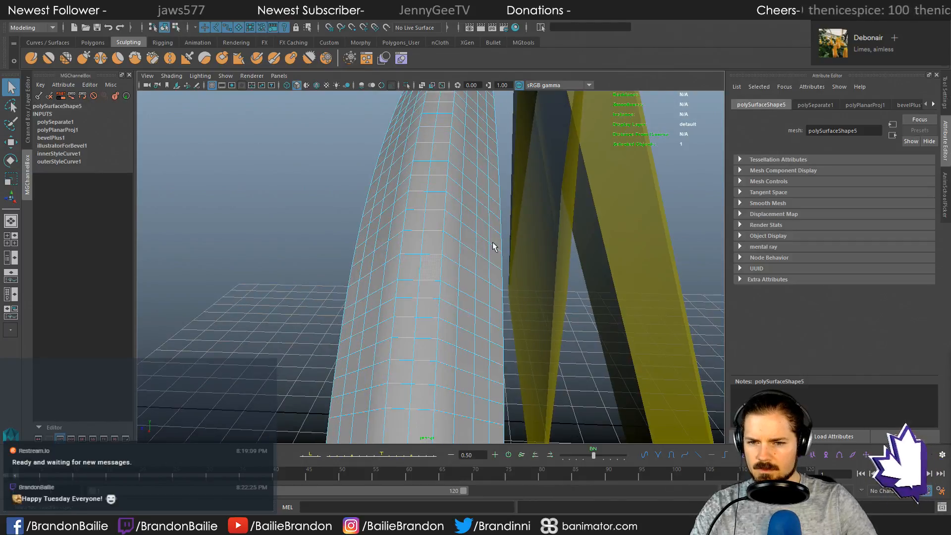
click(433, 243)
click(410, 266)
click(416, 246)
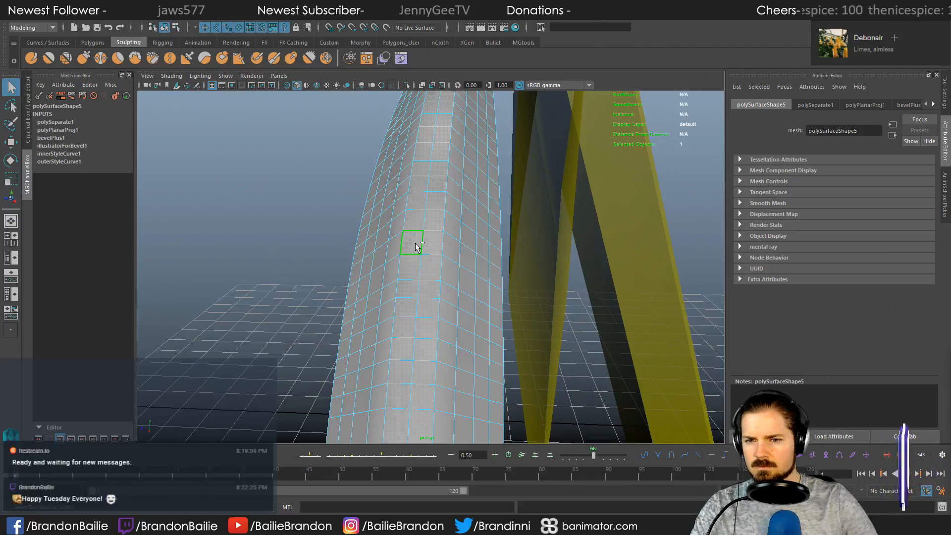
mouse_move(449, 266)
alt+mouse_down()
mouse_move(433, 258)
mouse_move(445, 266)
mouse_move(444, 257)
alt+mouse_up()
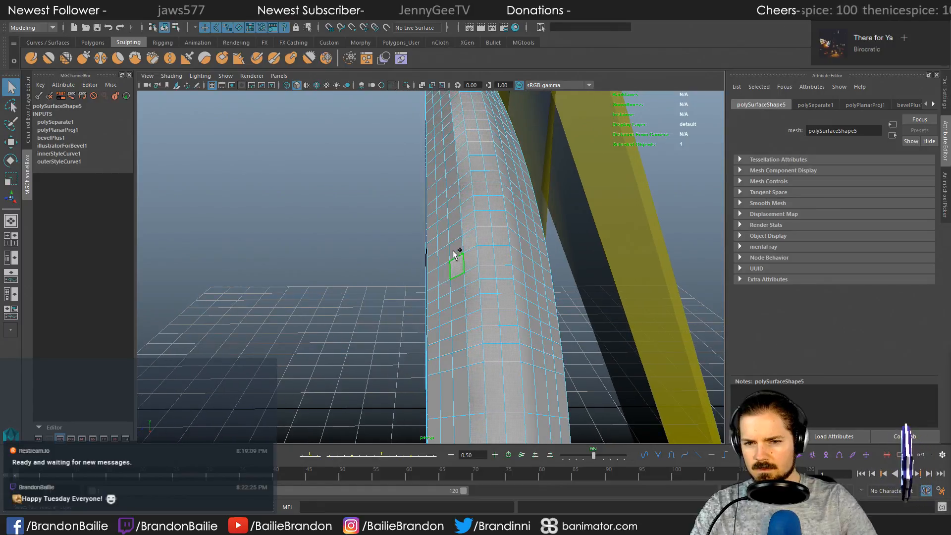
click(445, 275)
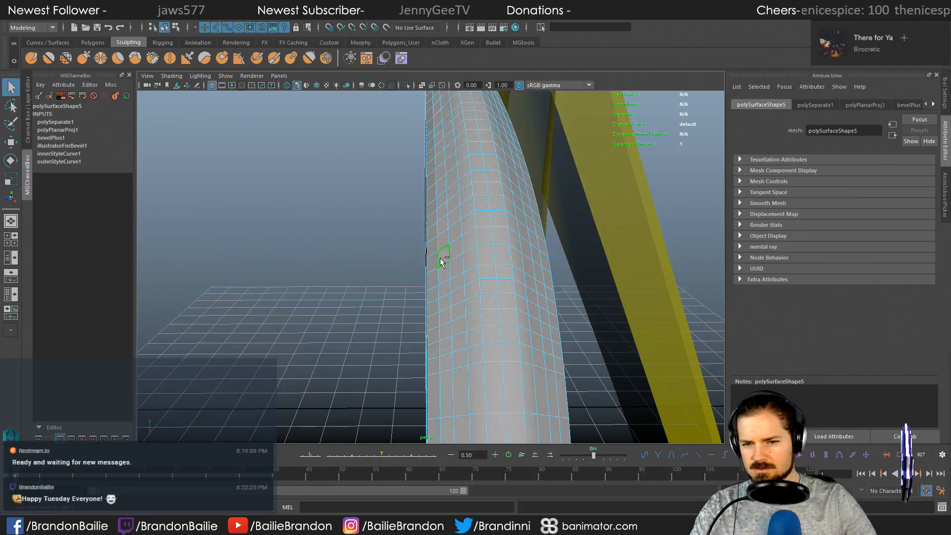
click(432, 281)
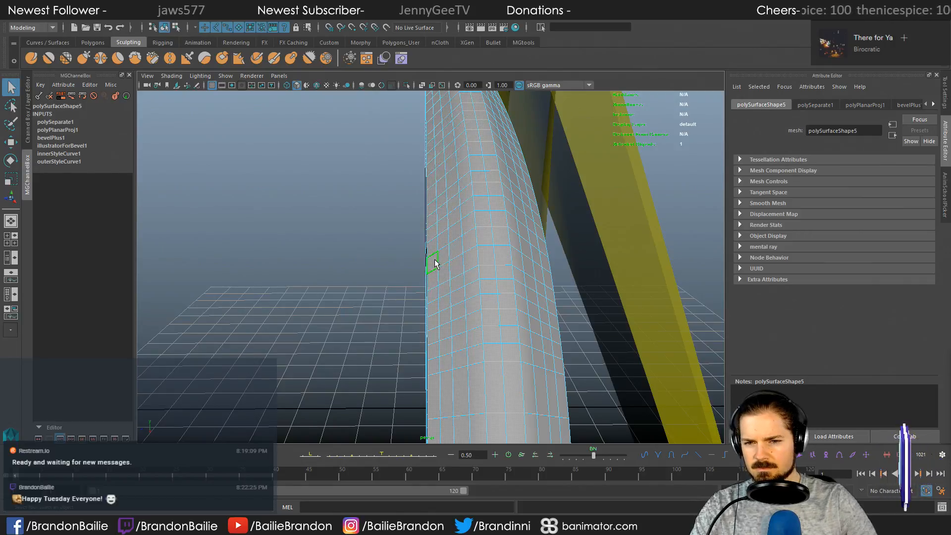
mouse_move(536, 265)
alt+mouse_down()
mouse_move(495, 270)
mouse_move(504, 247)
mouse_move(525, 265)
alt+mouse_up()
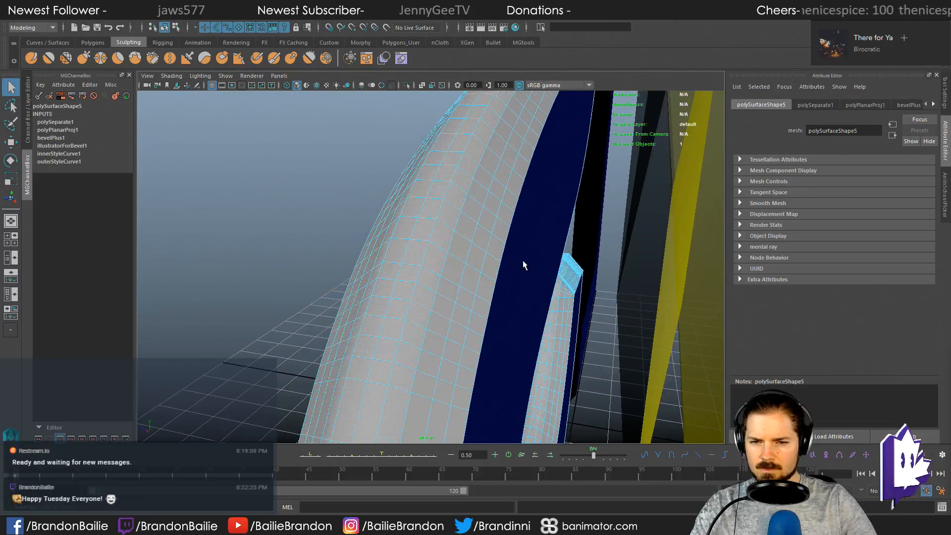
click(454, 269)
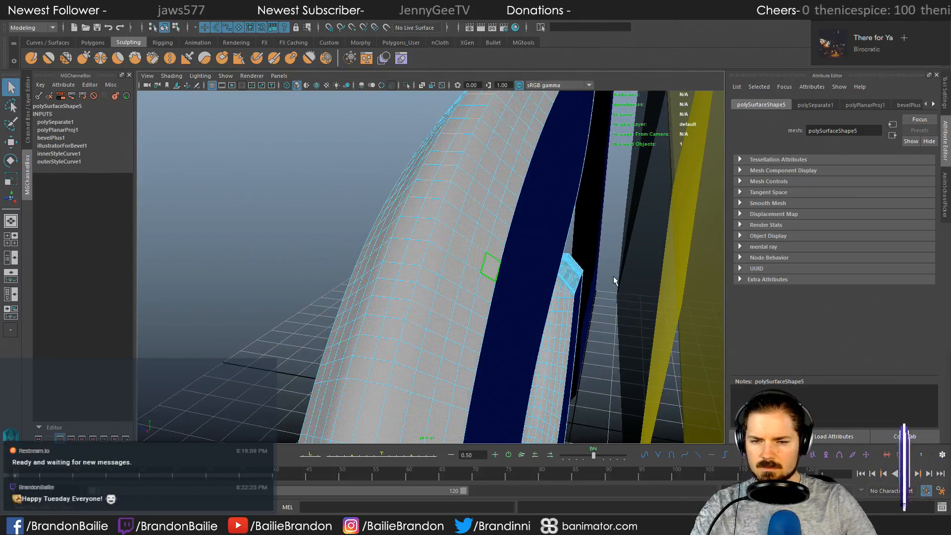
alt+drag(614, 279, 464, 254)
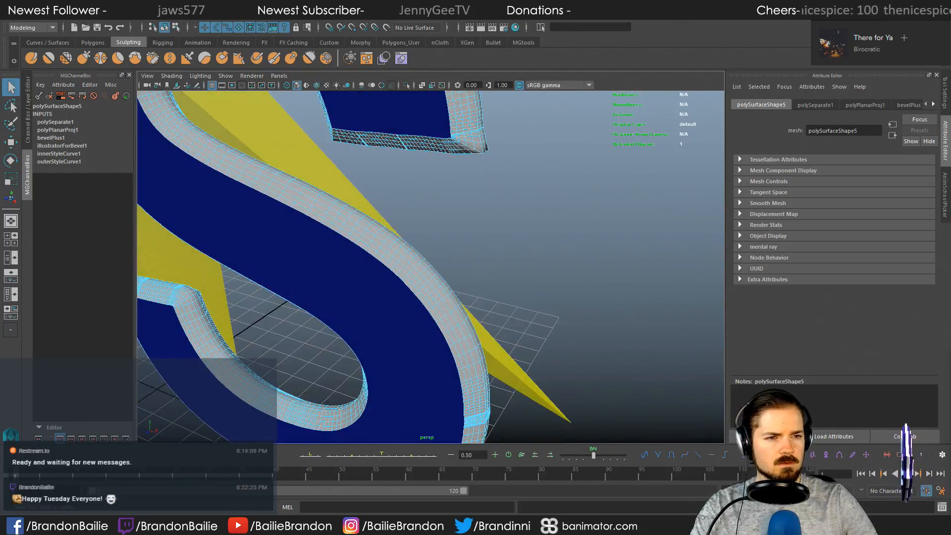
right_drag(353, 247, 395, 223)
click(510, 203)
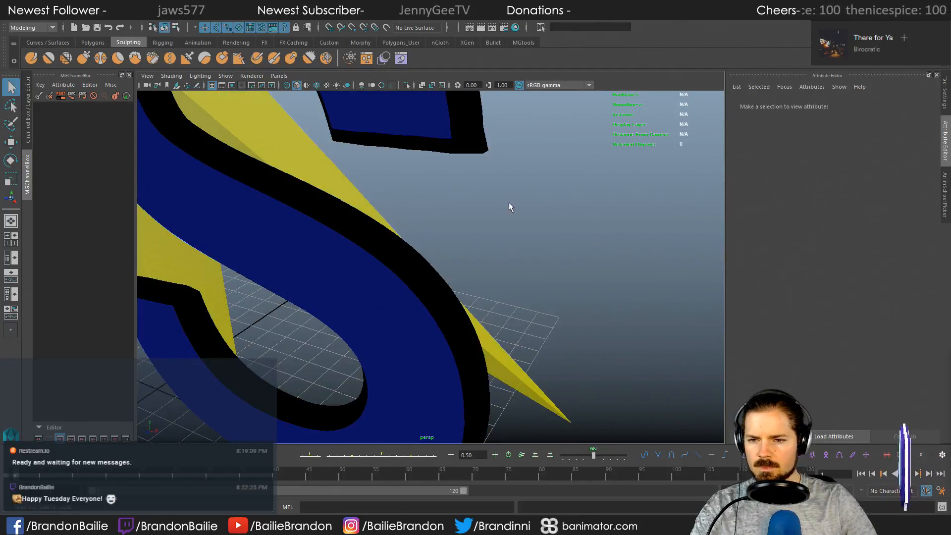
Step: Examine the blue and black LS letters against the yellow star from several angles
alt+right_drag(510, 207, 147, 266)
alt+drag(147, 266, 248, 258)
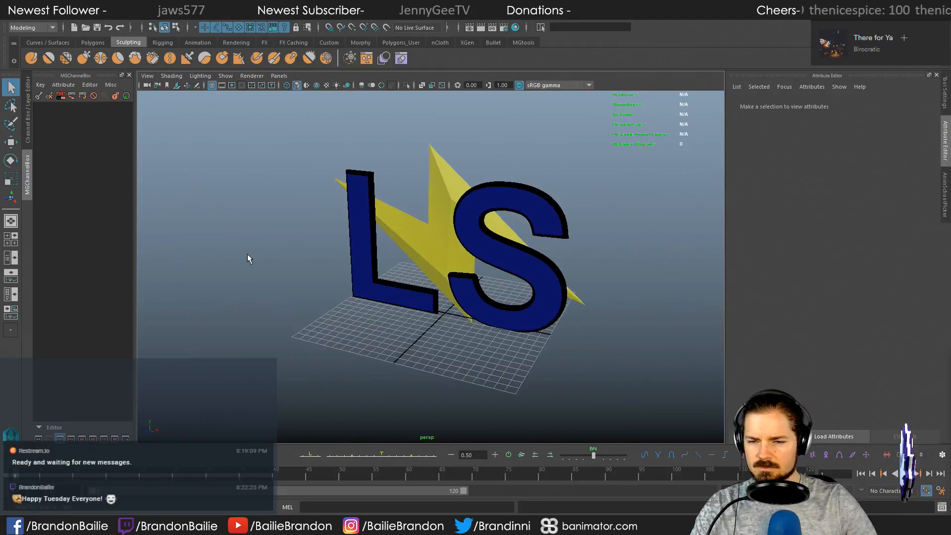
mouse_move(451, 263)
alt+mouse_down()
mouse_move(376, 272)
mouse_move(436, 265)
alt+mouse_up()
alt+right_drag(436, 265, 392, 267)
alt+middle_drag(392, 268, 461, 332)
click(597, 246)
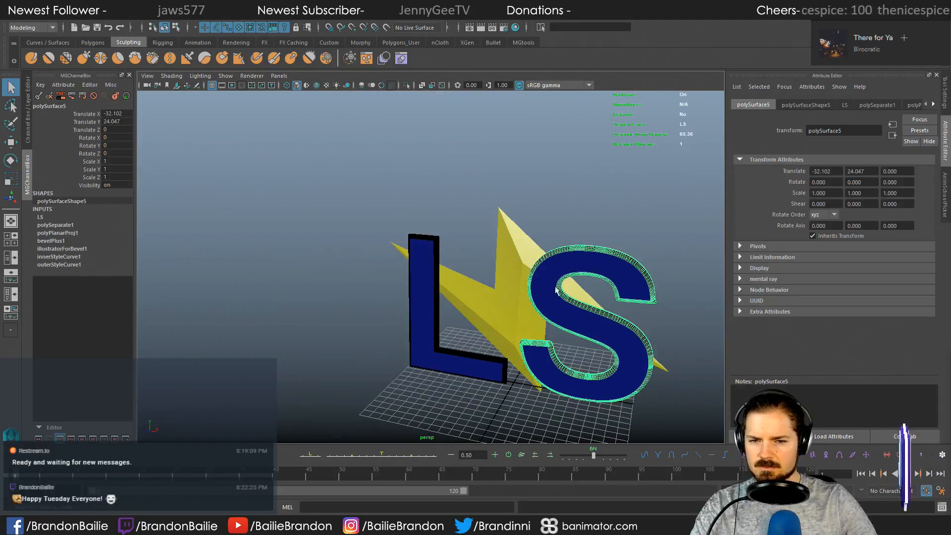
click(514, 174)
alt+middle_drag(344, 248, 292, 218)
alt+right_drag(292, 218, 540, 280)
mouse_move(540, 281)
alt+mouse_down()
mouse_move(596, 261)
mouse_move(520, 273)
mouse_move(591, 270)
mouse_move(523, 259)
mouse_move(587, 257)
mouse_move(552, 280)
mouse_move(564, 273)
mouse_move(530, 273)
alt+mouse_up()
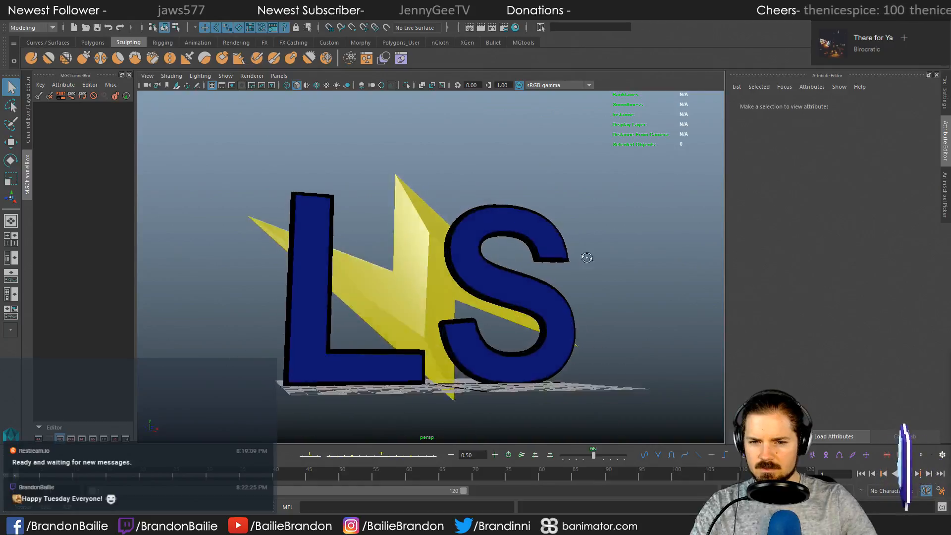
alt+drag(349, 213, 392, 204)
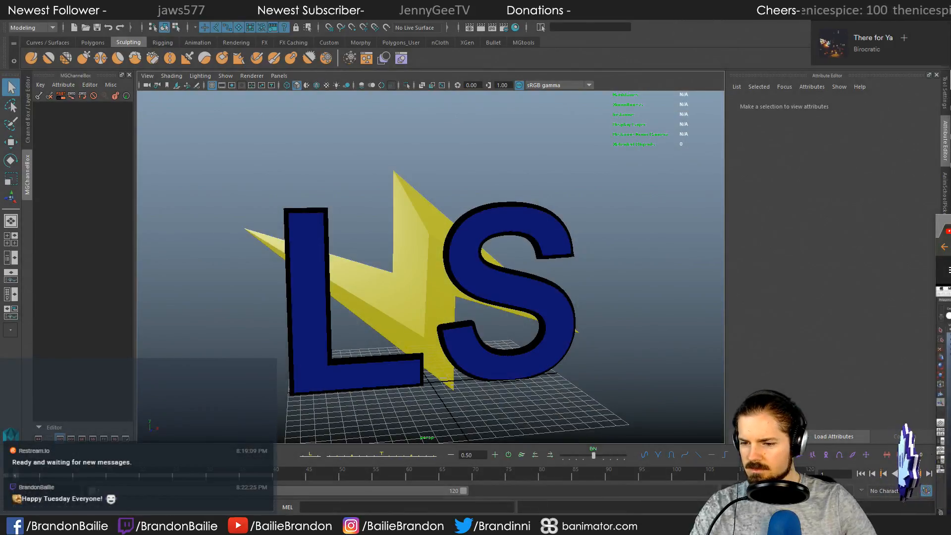
mouse_move(160, 526)
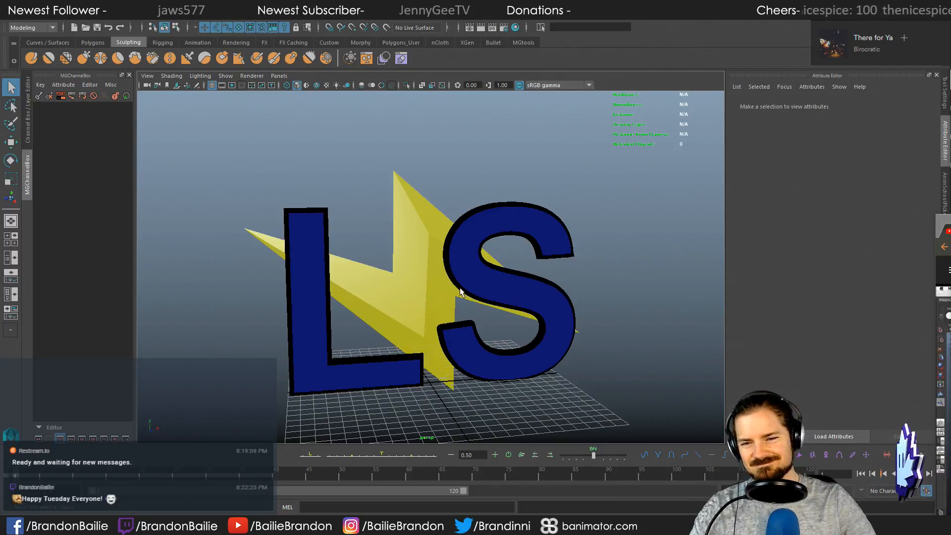
Step: Inspect the yellow star's thickness, facets and edges behind the letters
click(408, 219)
alt+drag(484, 251, 369, 268)
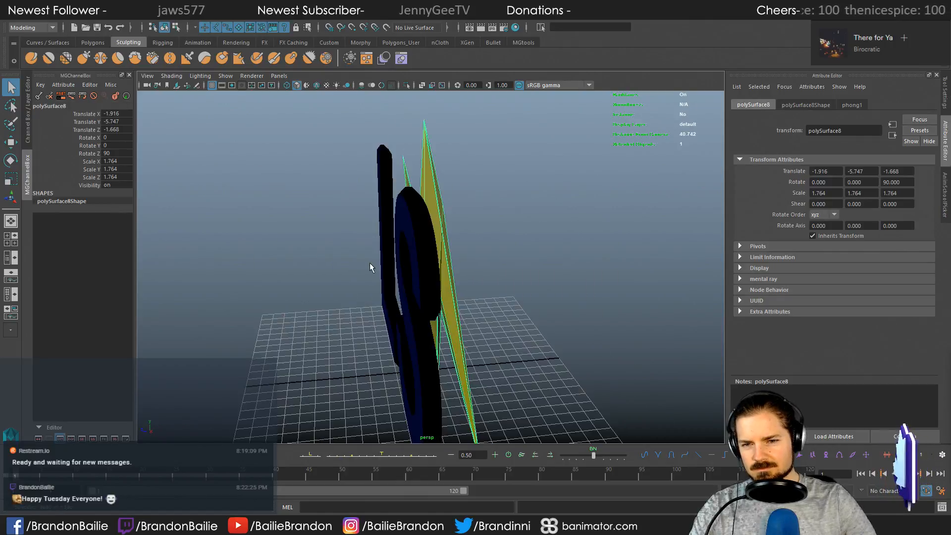
alt+right_drag(371, 267, 529, 272)
alt+drag(528, 272, 632, 265)
alt+right_drag(633, 265, 354, 249)
alt+drag(354, 249, 322, 248)
alt+right_drag(322, 248, 492, 253)
alt+middle_drag(493, 254, 508, 351)
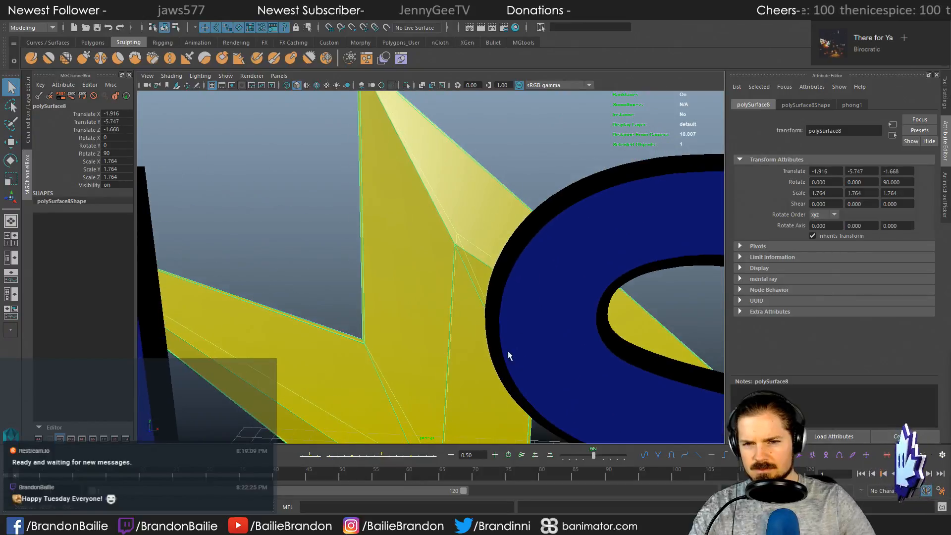
alt+right_drag(508, 355, 307, 295)
click(474, 185)
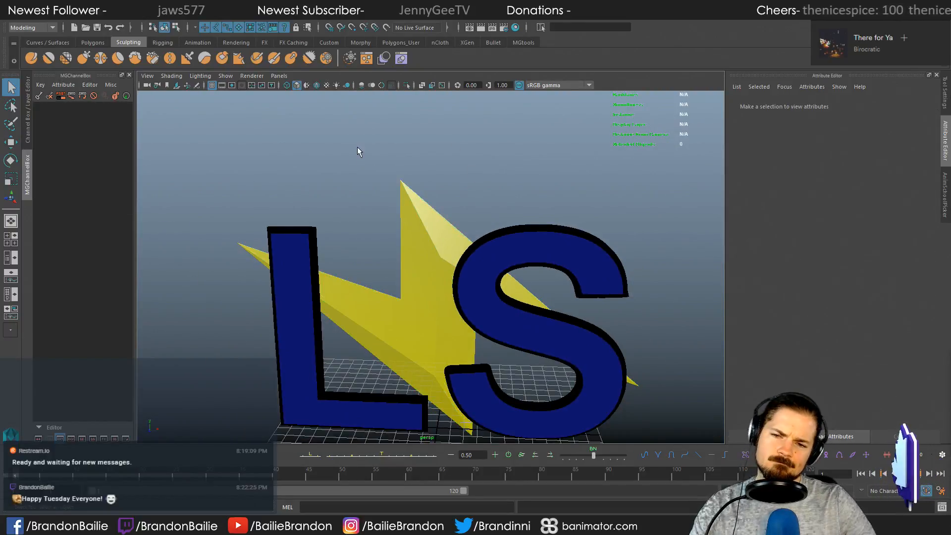
Step: Select the yellow star and read the Autodesk help page on beveling polygon edges and faces in the web browser
click(456, 207)
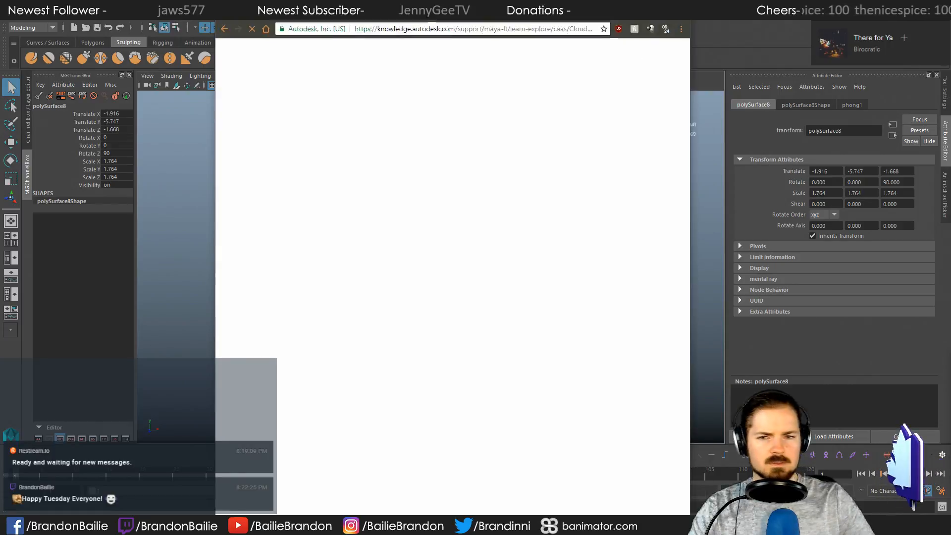
scroll(453, 238, down, 4)
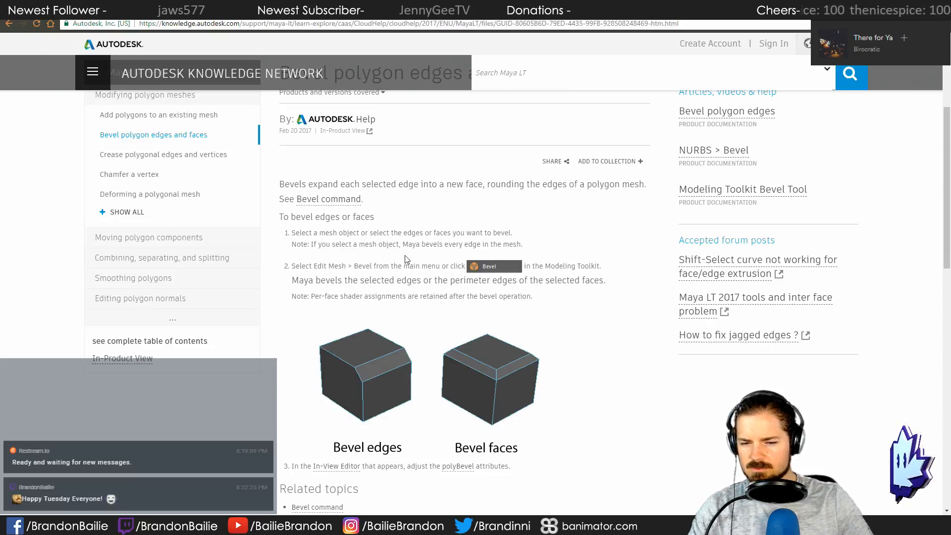
scroll(406, 260, down, 2)
key(alt+Tab)
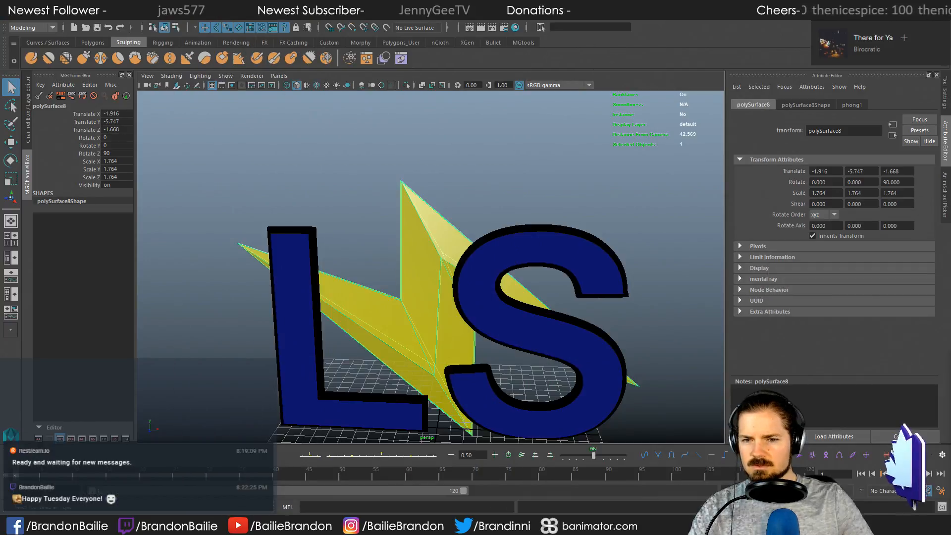
Step: Put the star in edge selection mode and select a long edge along its thin outer side
alt+right_drag(273, 252, 652, 280)
alt+drag(652, 280, 502, 203)
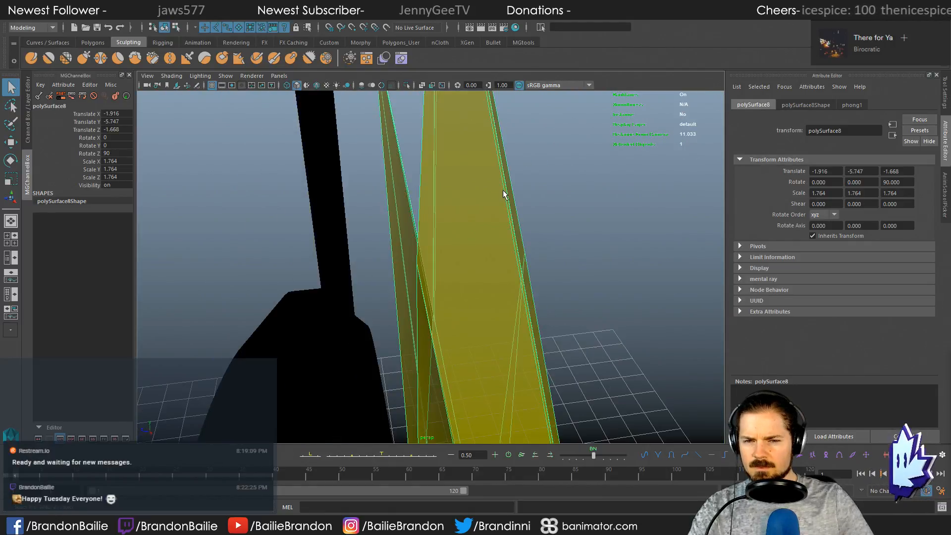
right_drag(503, 189, 497, 187)
alt+drag(496, 187, 507, 200)
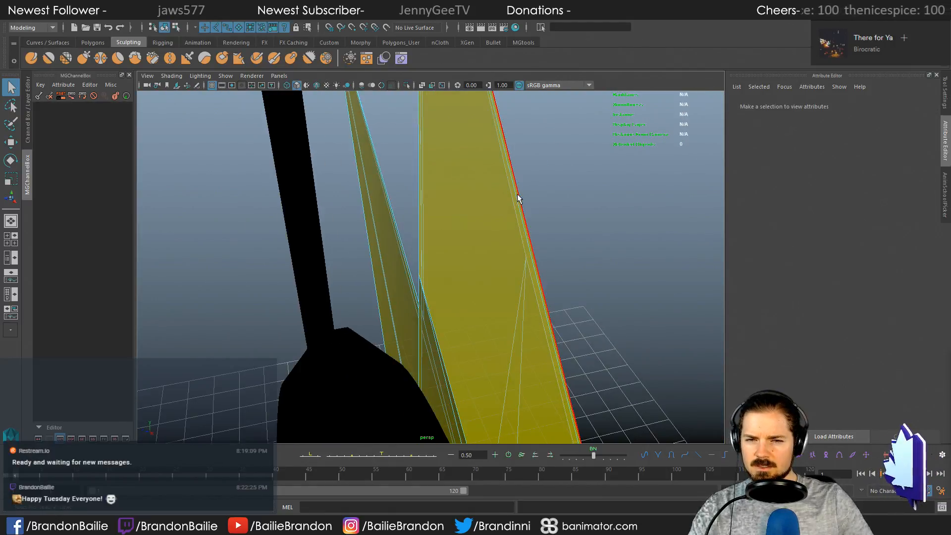
click(516, 198)
alt+drag(397, 284, 475, 261)
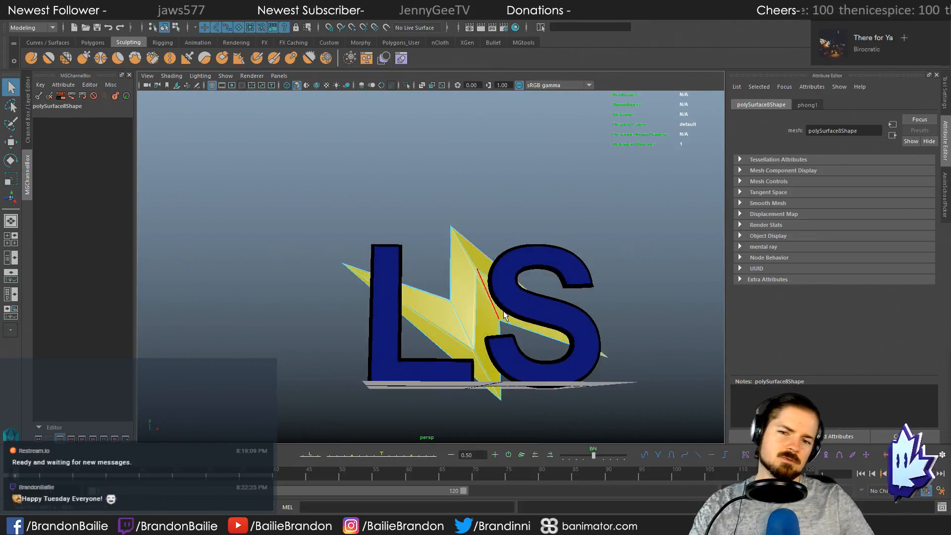
Step: Select and delete the front inner bevel edges running up to the star's upper tip
alt+drag(482, 311, 454, 273)
scroll(454, 269, up, 10)
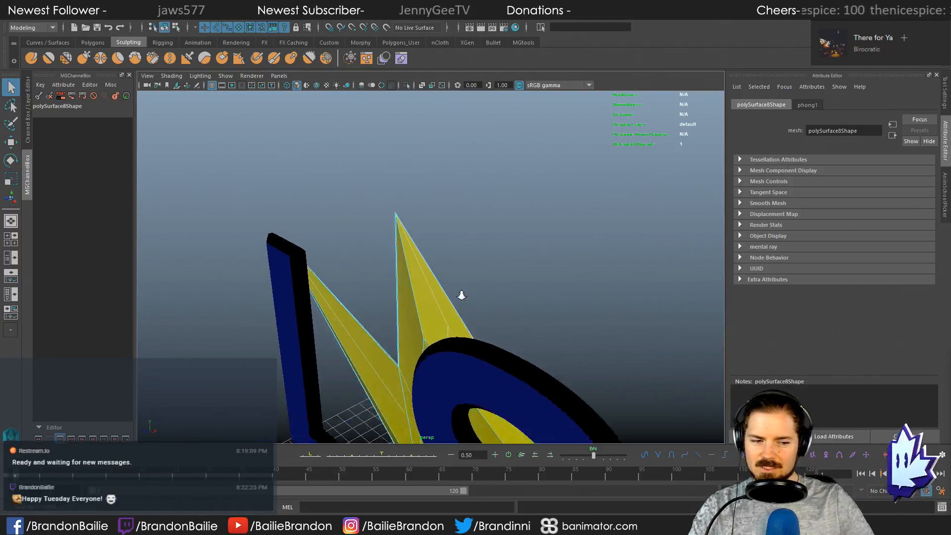
scroll(496, 292, down, 3)
alt+middle_drag(465, 228, 519, 360)
scroll(518, 359, up, 4)
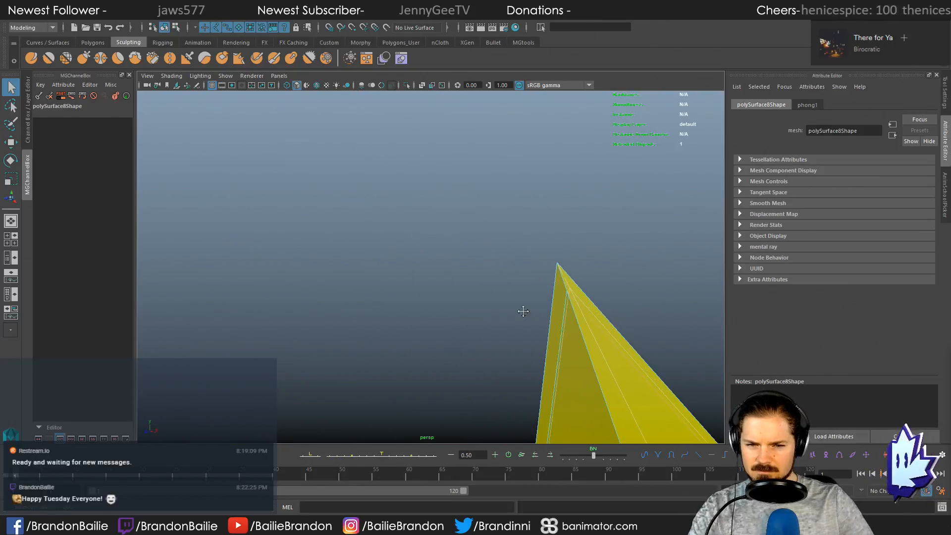
alt+middle_drag(520, 312, 647, 209)
key(F10)
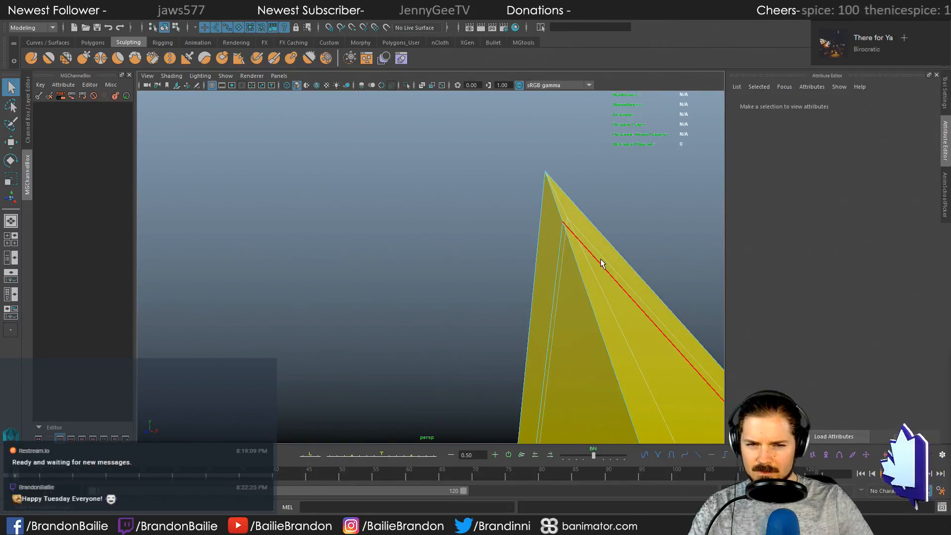
click(561, 244)
alt+right_drag(561, 243, 153, 243)
alt+middle_drag(460, 394, 425, 346)
alt+right_drag(425, 346, 609, 354)
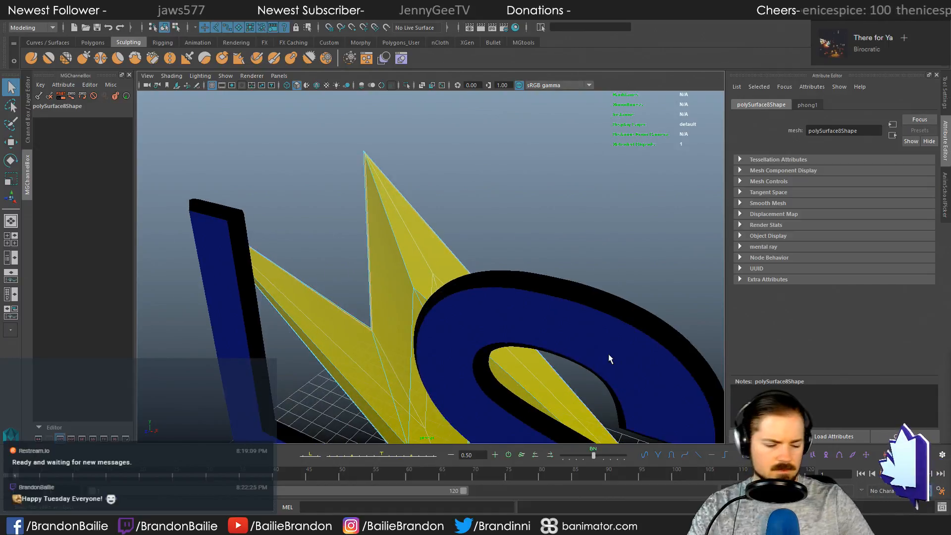
click(608, 354)
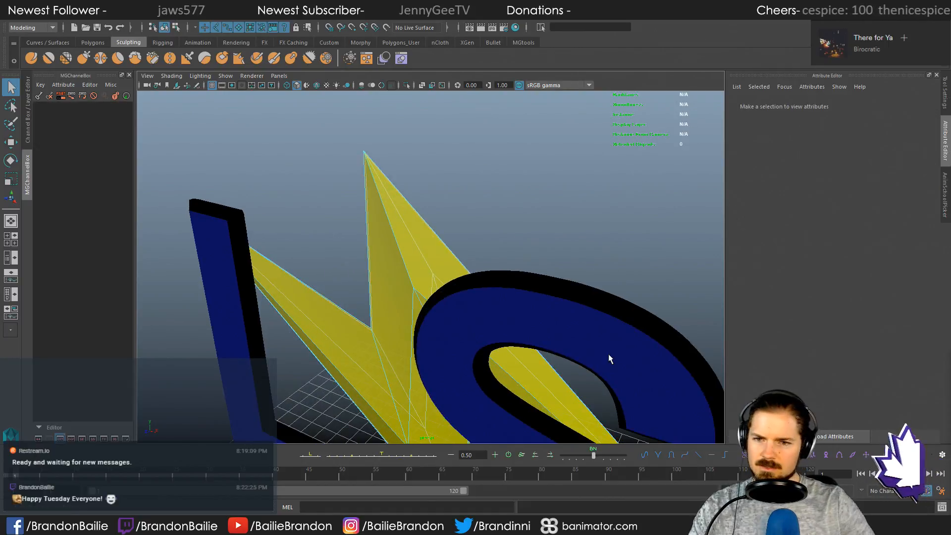
Step: Delete the leftover inner vertex just below the star's upper tip
click(367, 159)
key(f)
alt+middle_drag(400, 123, 381, 233)
scroll(381, 234, up, 3)
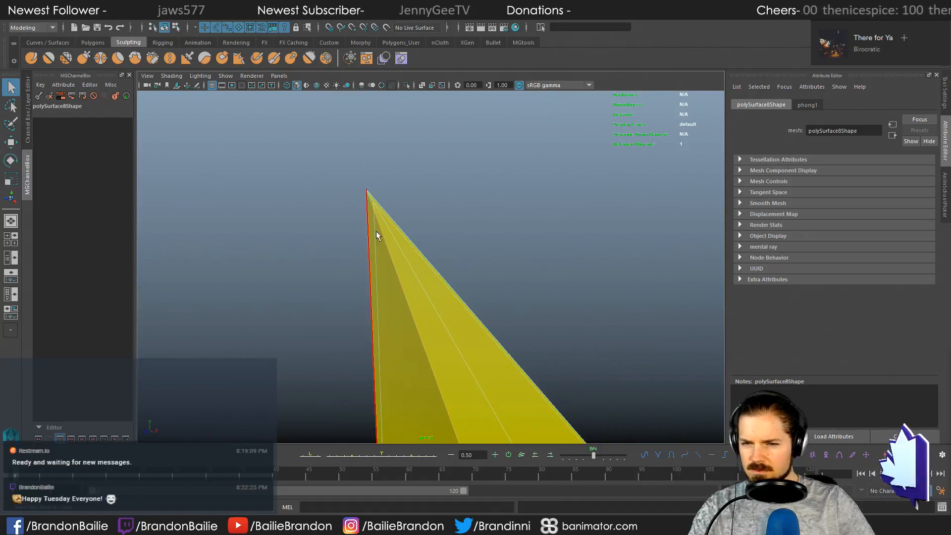
right_drag(381, 228, 369, 226)
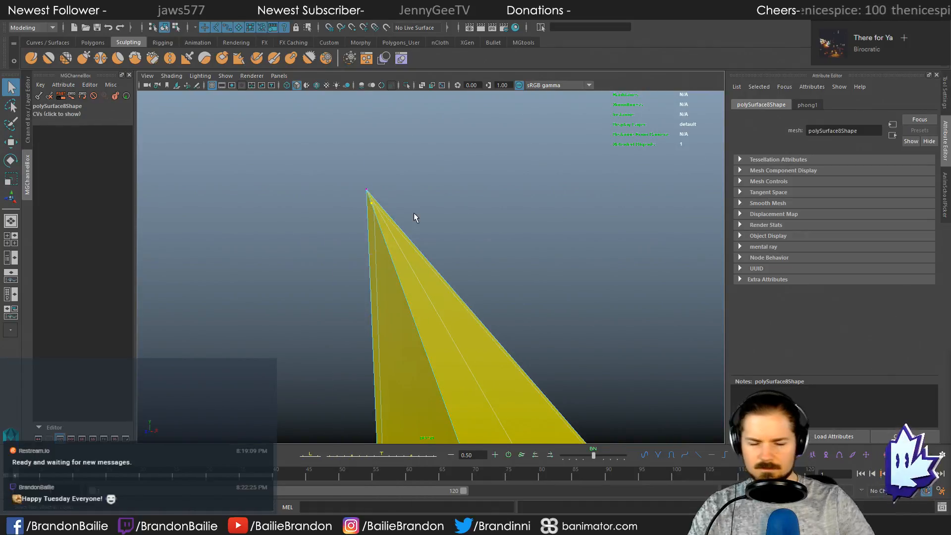
key(Delete)
Step: Select and remove the inner bevel vertex at the notch between the star's upper and left points
scroll(448, 263, down, 3)
alt+middle_drag(448, 263, 341, 94)
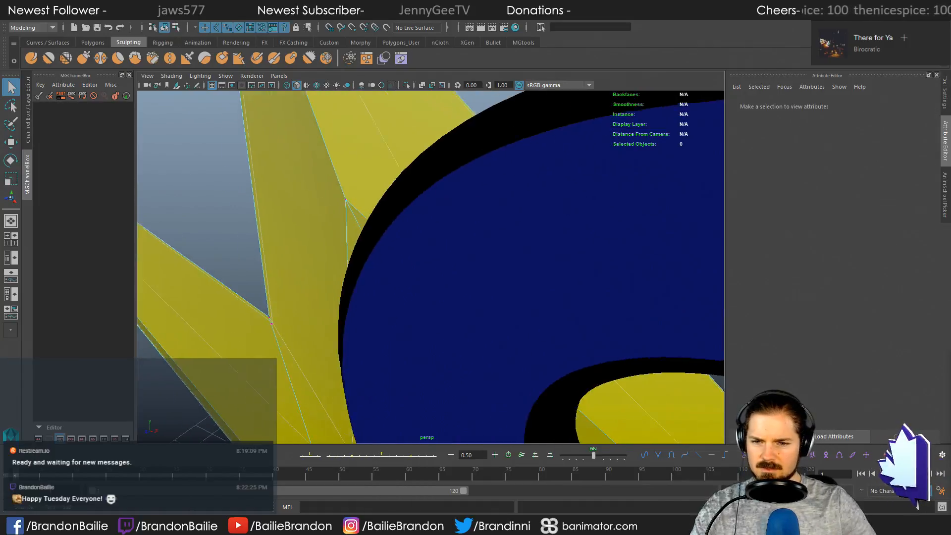
alt+right_drag(366, 223, 187, 240)
alt+middle_drag(187, 240, 288, 265)
alt+right_drag(289, 265, 714, 359)
alt+middle_drag(430, 268, 456, 340)
click(523, 371)
key(f)
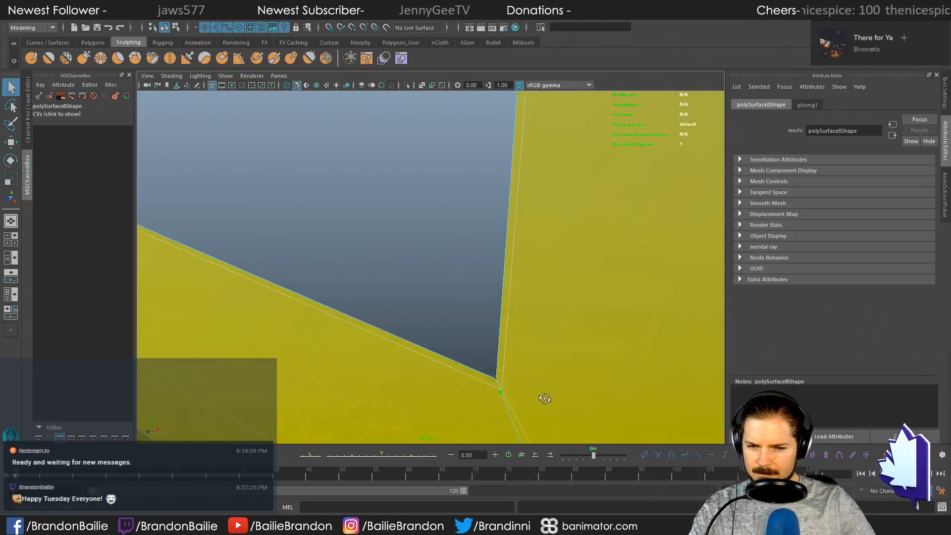
alt+drag(551, 395, 240, 270)
click(460, 298)
Step: Try to delete the inner bevel vertex at the star's bottom tip
alt+middle_drag(392, 250, 450, 280)
alt+right_drag(450, 281, 170, 274)
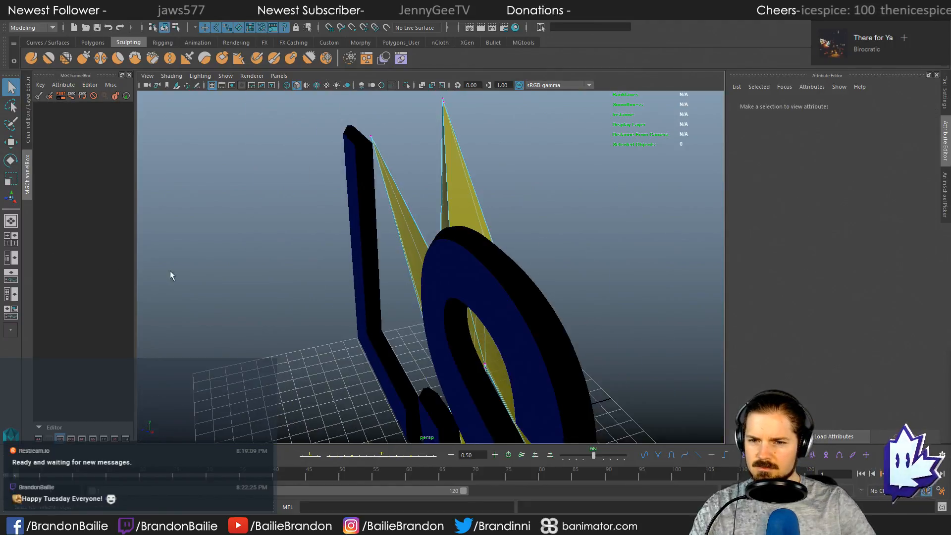
alt+drag(170, 274, 310, 270)
alt+middle_drag(411, 367, 409, 184)
alt+drag(410, 185, 335, 185)
alt+right_drag(335, 185, 582, 290)
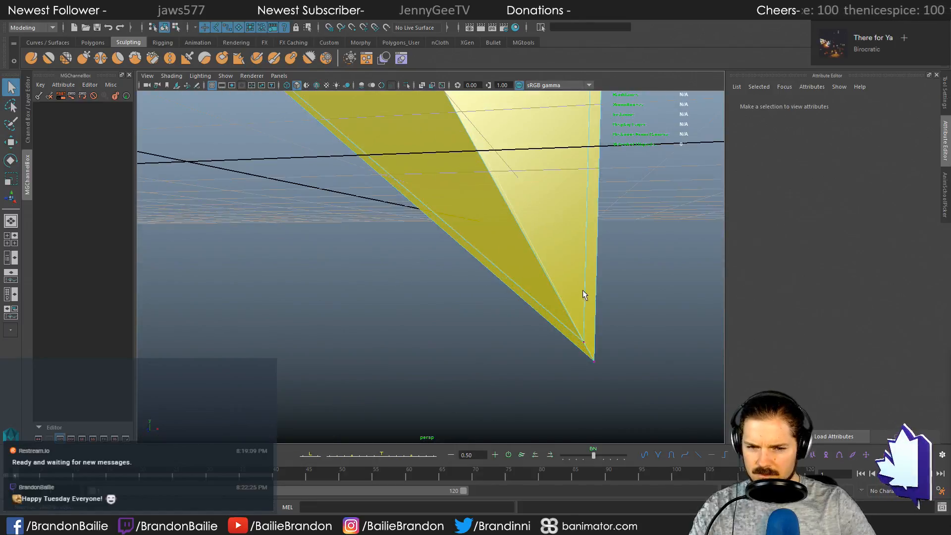
click(585, 343)
key(Delete)
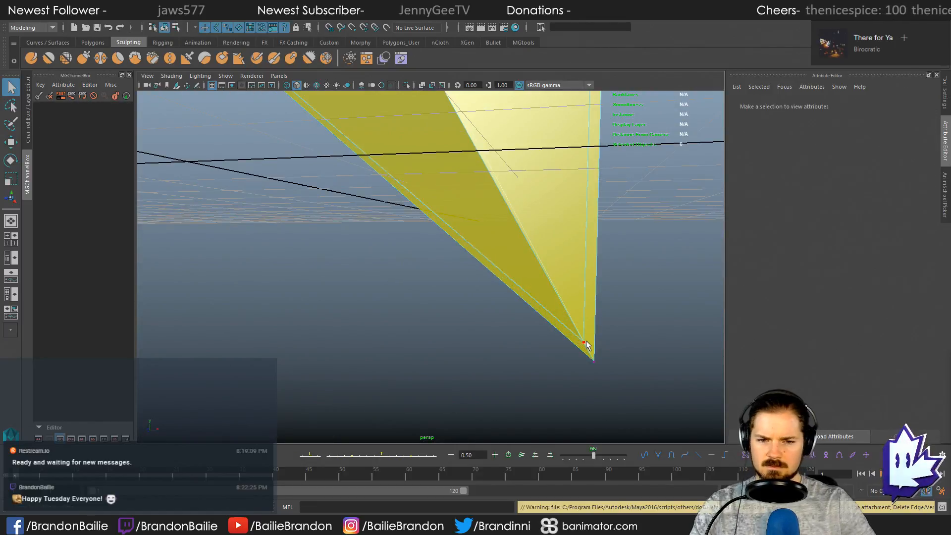
Step: Delete the inner bevel edges at the star's bottom tip and the inner vertex they leave behind
right_click(583, 327)
click(581, 234)
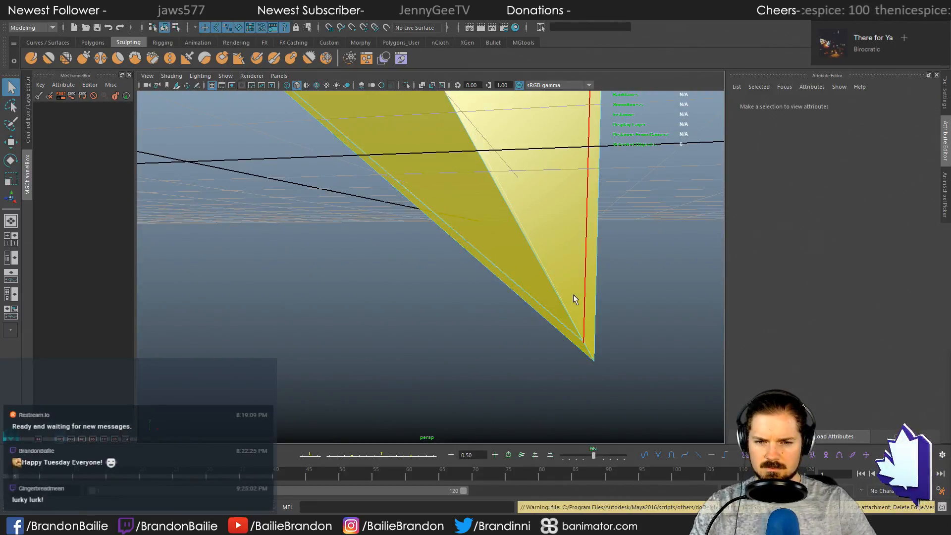
click(583, 300)
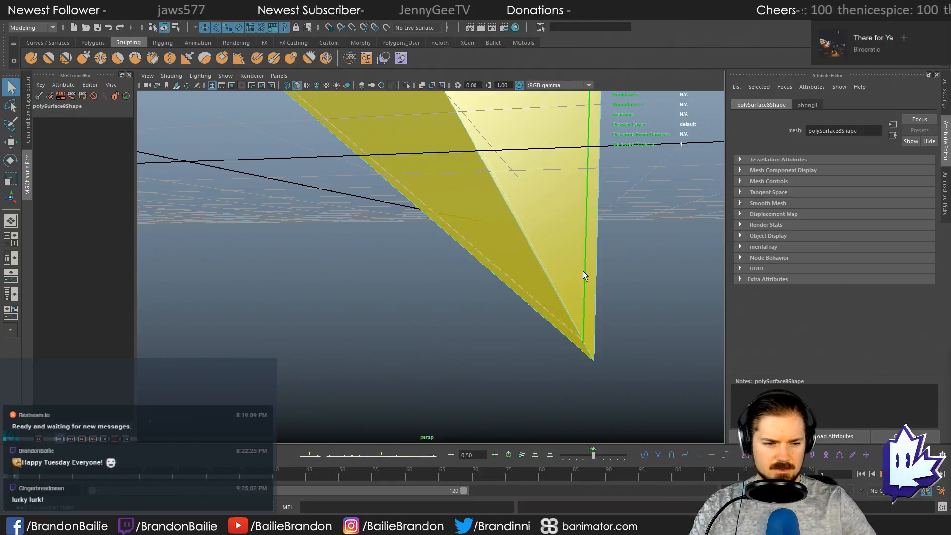
key(Delete)
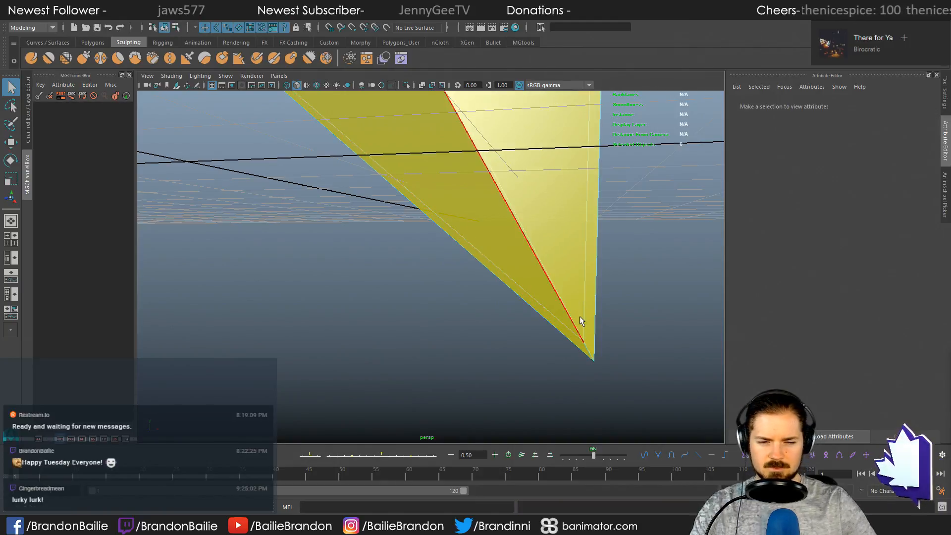
right_click(583, 338)
right_drag(543, 257, 542, 259)
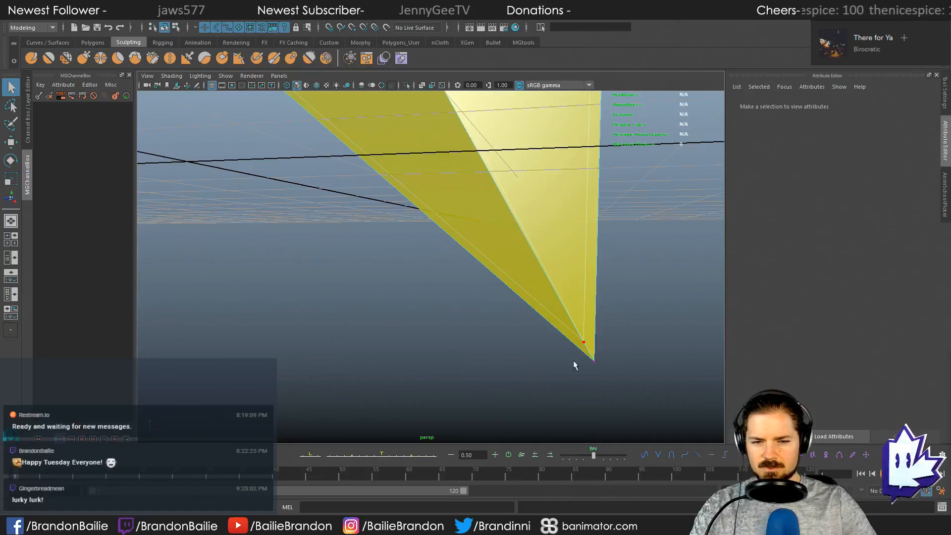
click(585, 342)
click(603, 351)
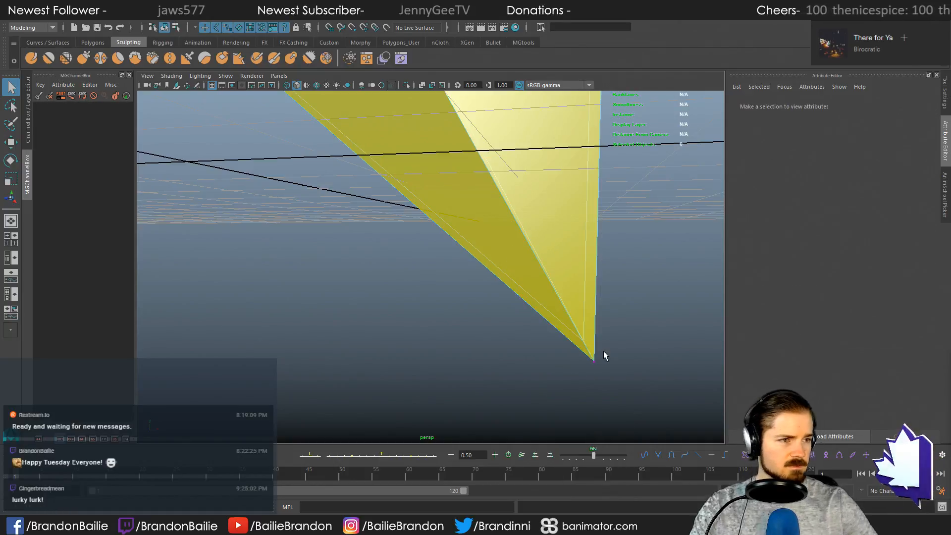
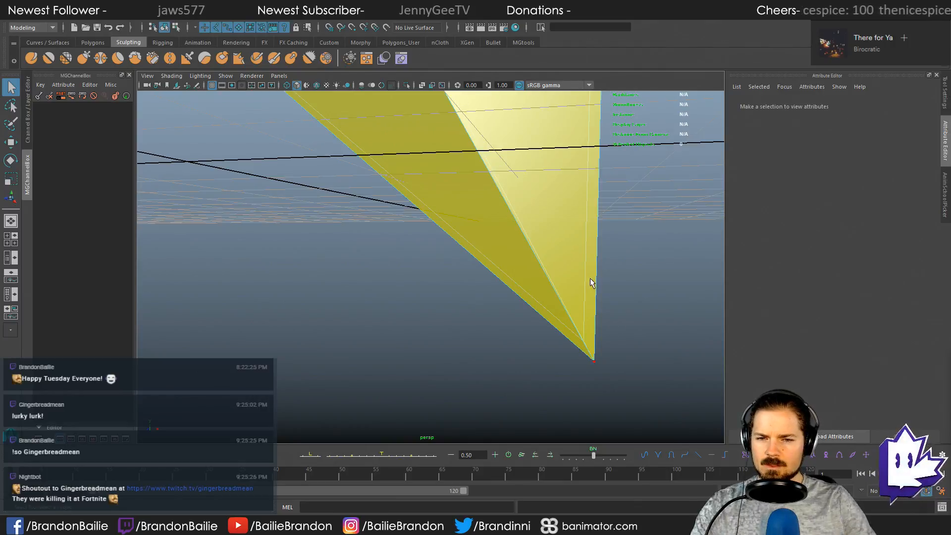
Step: Delete the inner bevel vertex at the star's notch beneath the middle of the letter S
alt+right_drag(590, 278, 437, 271)
alt+drag(438, 271, 484, 237)
alt+middle_drag(484, 238, 507, 323)
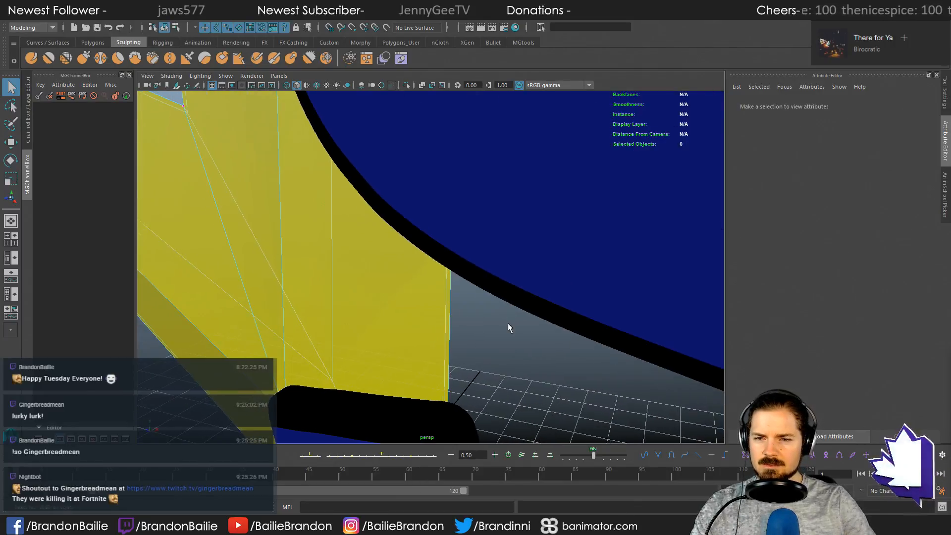
alt+drag(507, 323, 514, 281)
right_drag(478, 218, 484, 228)
click(486, 222)
key(ctrl+z)
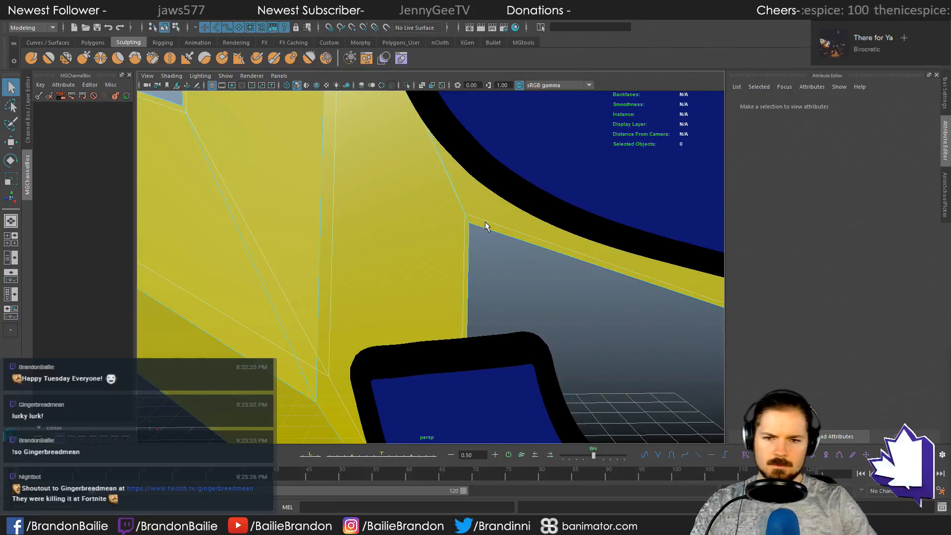
right_drag(466, 208, 414, 201)
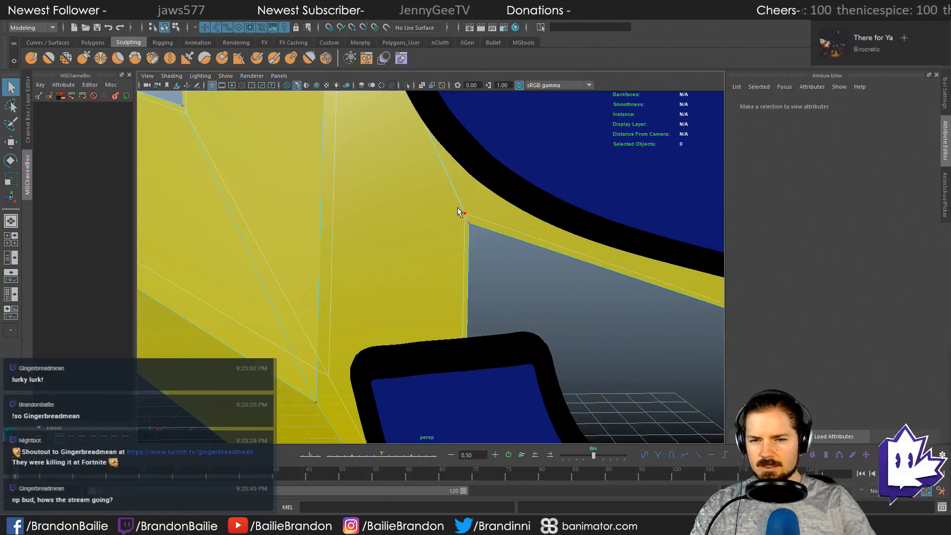
click(466, 214)
key(Delete)
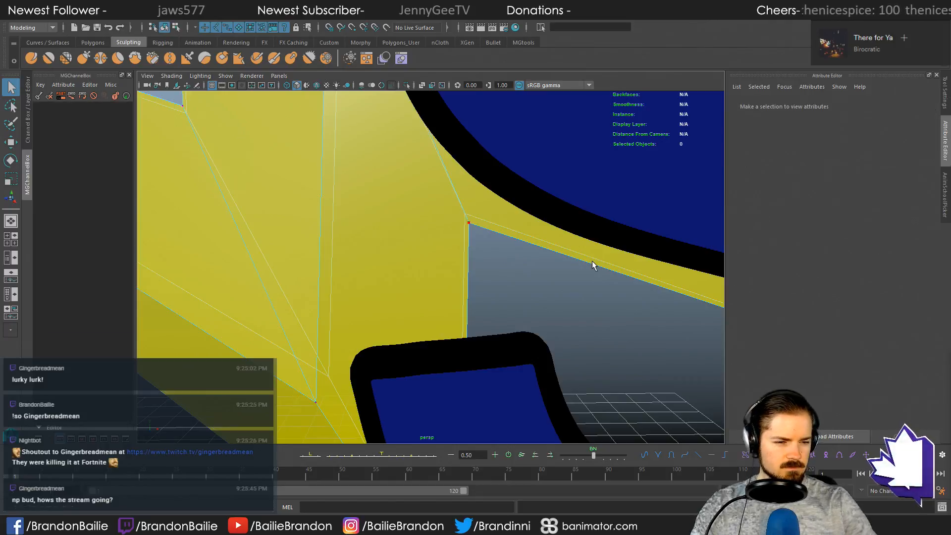
Step: Select all faces on the back half of the star in the side view and delete them
scroll(383, 260, down, 3)
alt+drag(383, 258, 564, 323)
click(554, 296)
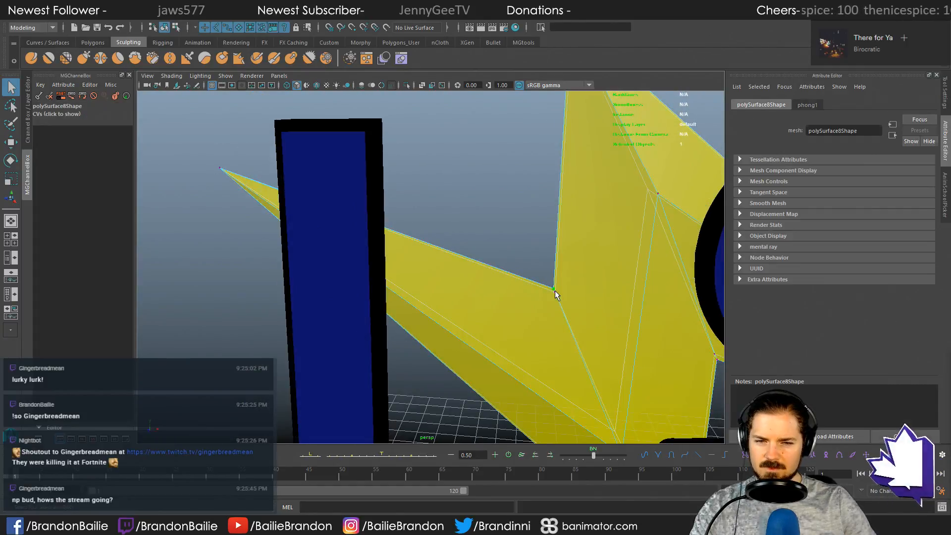
alt+drag(555, 290, 469, 256)
key(space)
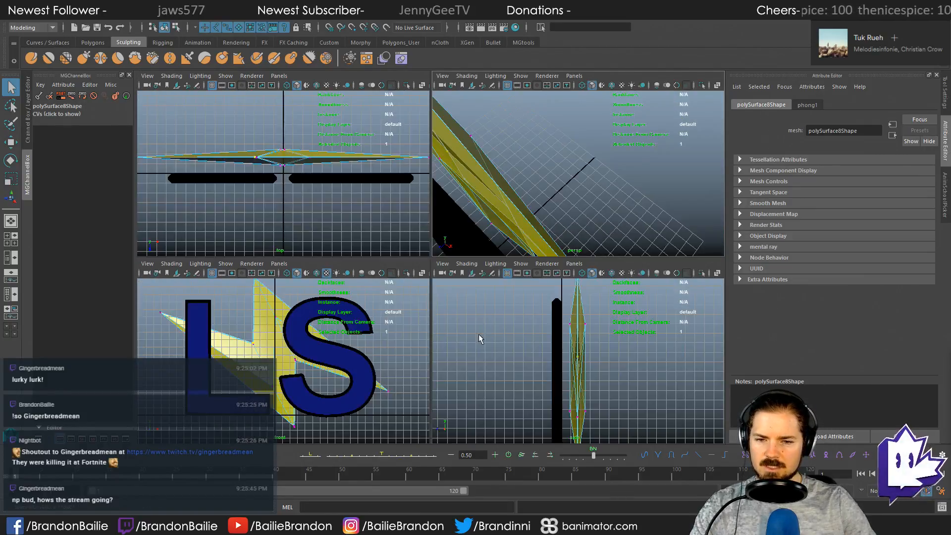
key(space)
right_drag(442, 212, 442, 236)
scroll(475, 226, down, 4)
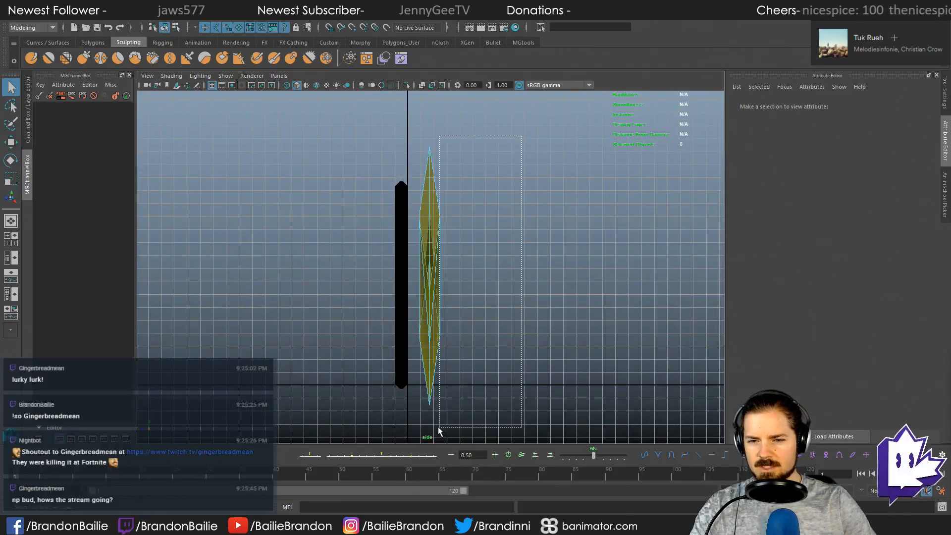
drag(521, 135, 439, 429)
click(534, 364)
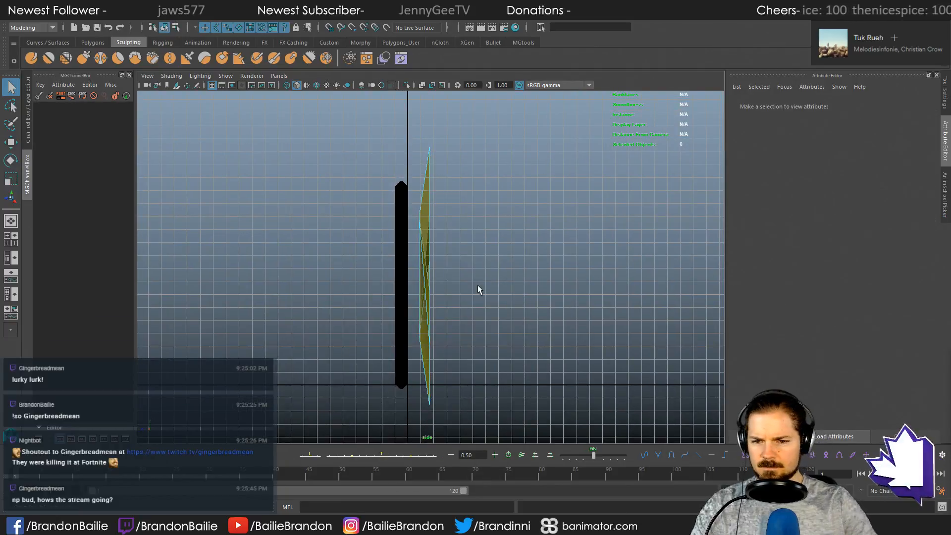
Step: Select the remaining front half of the star as an object in the perspective view and mirror its geometry along +X
key(space)
key(space)
right_drag(219, 253, 268, 240)
click(219, 247)
key(f)
alt+drag(440, 305, 409, 301)
scroll(492, 313, up, 5)
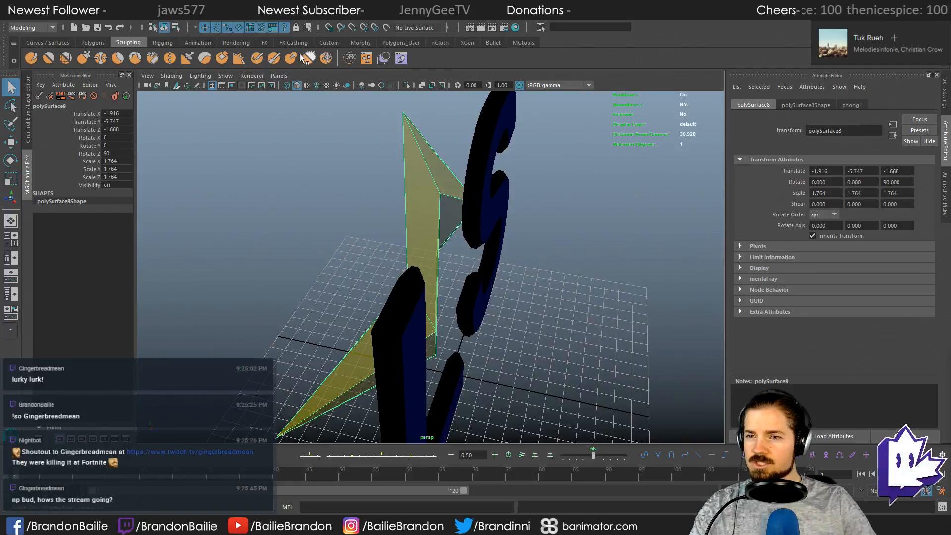
click(197, 43)
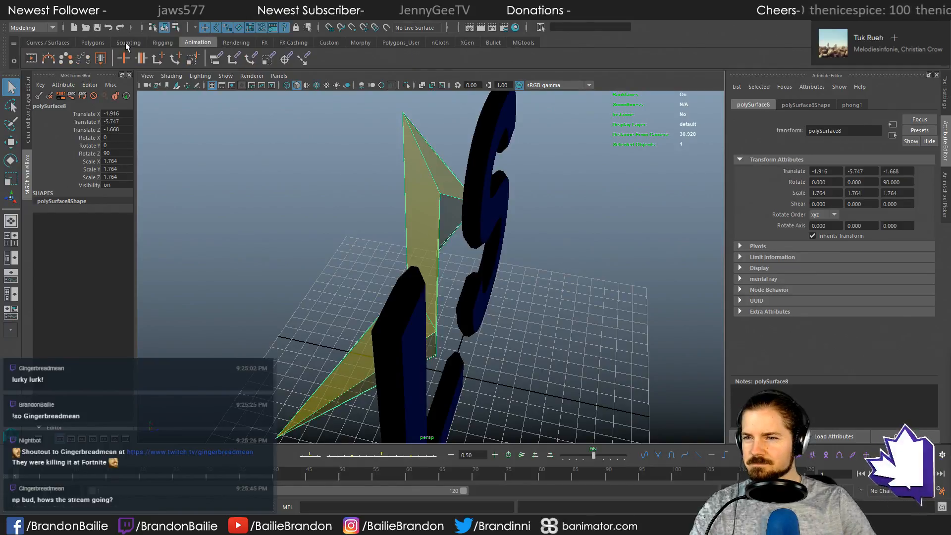
click(90, 43)
click(210, 58)
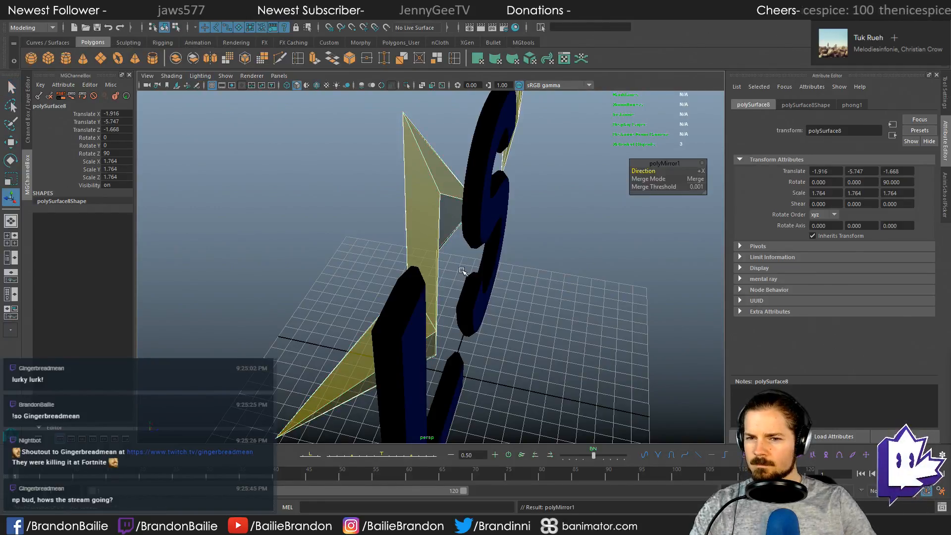
alt+drag(462, 271, 510, 261)
Step: Try -Z as the star's mirror direction and undo the change
click(703, 171)
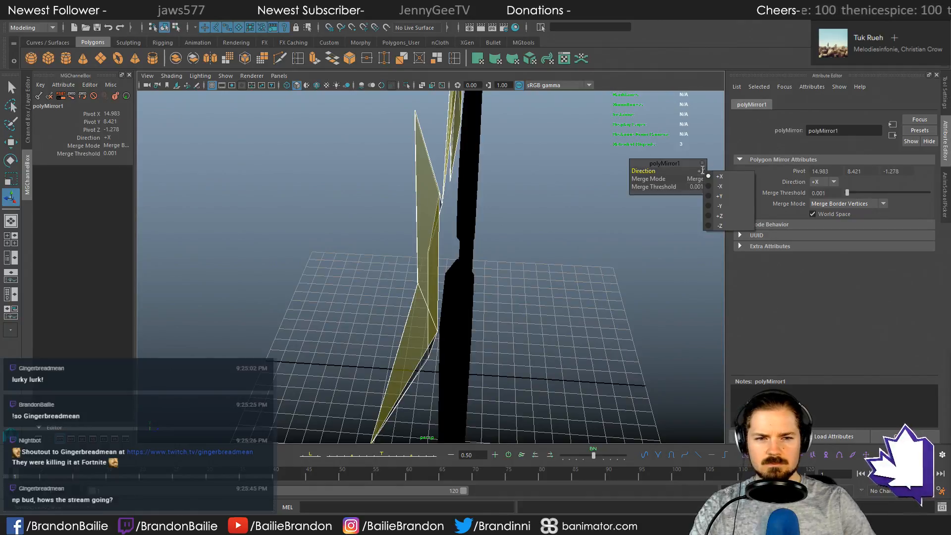
click(720, 226)
alt+drag(531, 260, 362, 274)
key(ctrl+z)
Step: Select the thin band of faces along the star's flat back edge in the side view and delete them
right_drag(602, 252, 600, 277)
key(space)
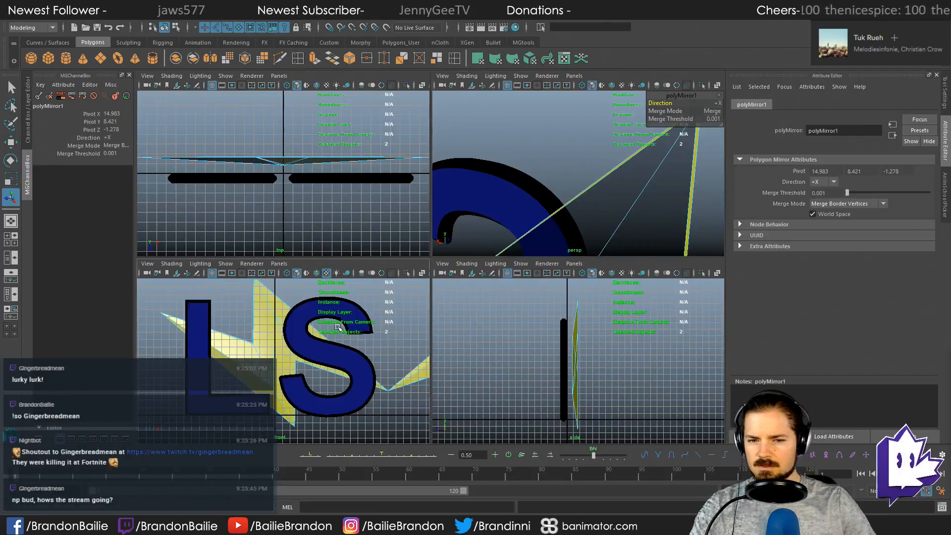
key(space)
key(space)
key(space)
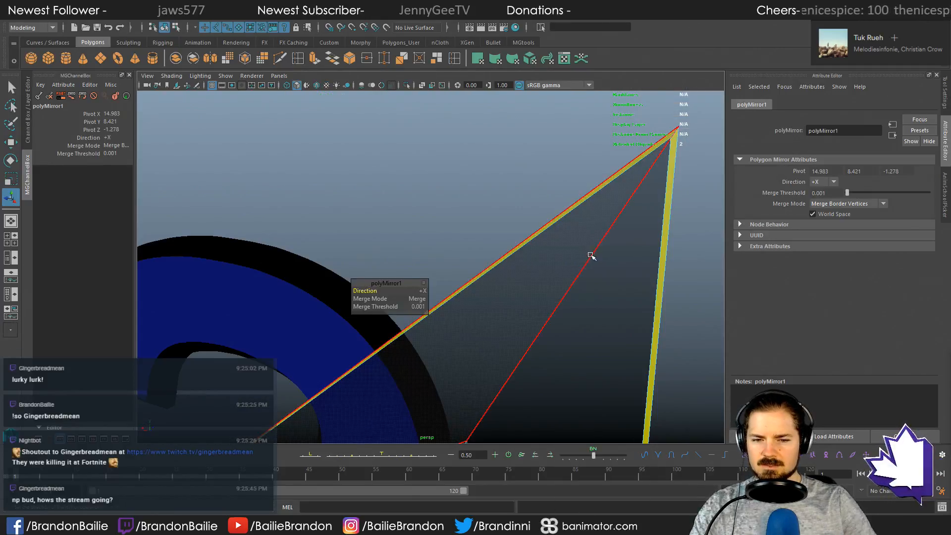
key(space)
key(space)
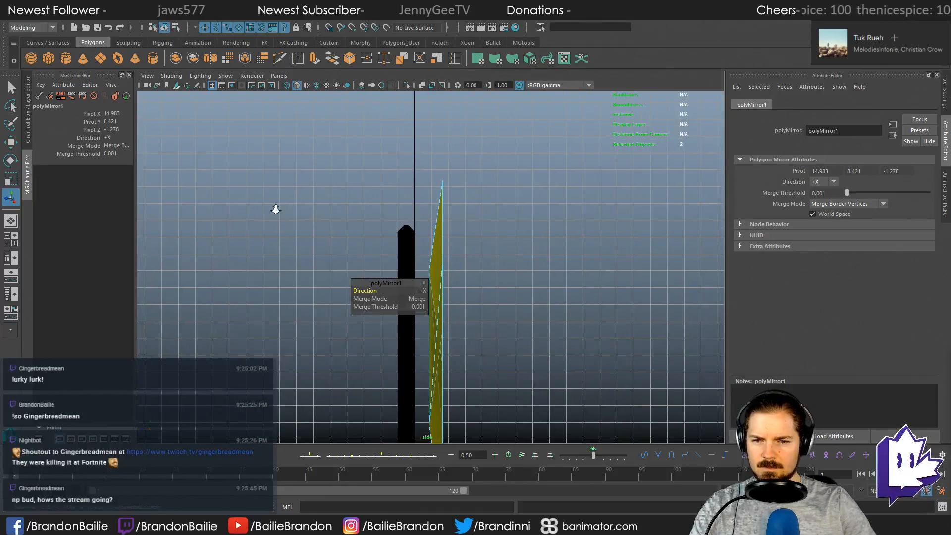
alt+right_drag(276, 209, 492, 284)
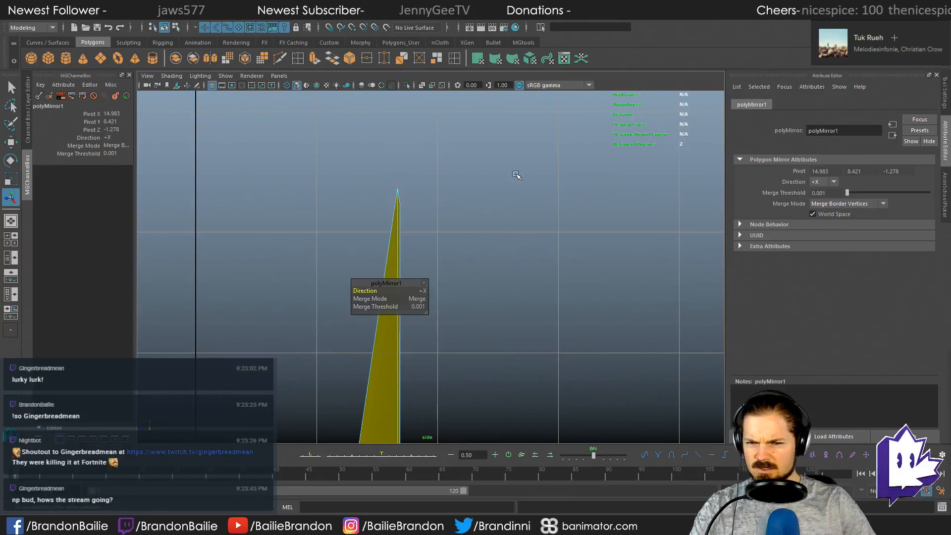
drag(399, 410, 405, 411)
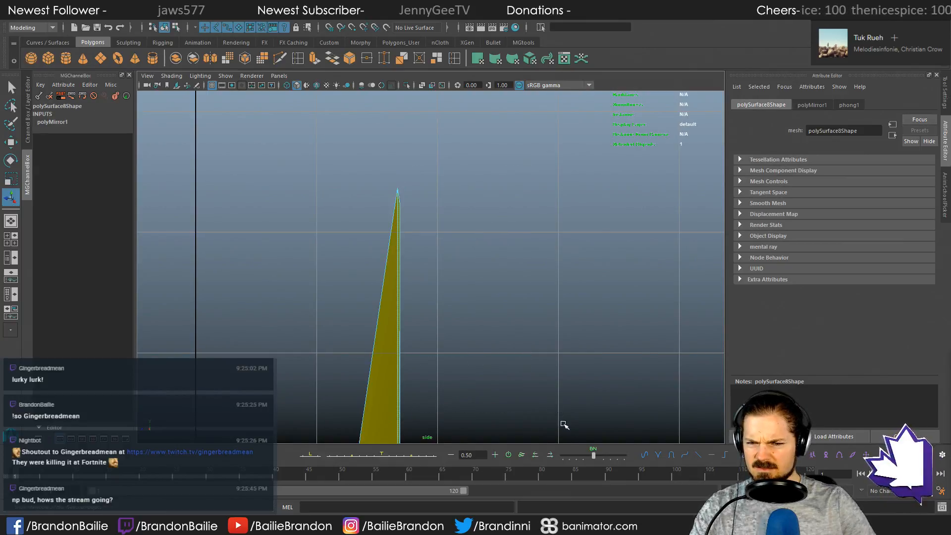
alt+right_drag(564, 425, 517, 372)
alt+middle_drag(517, 373, 528, 6)
alt+middle_drag(496, 235, 495, 213)
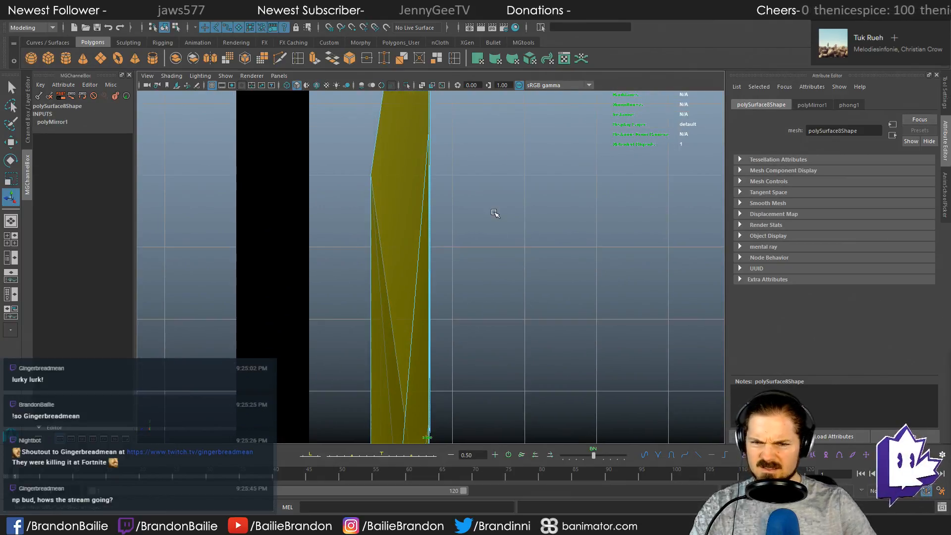
click(495, 213)
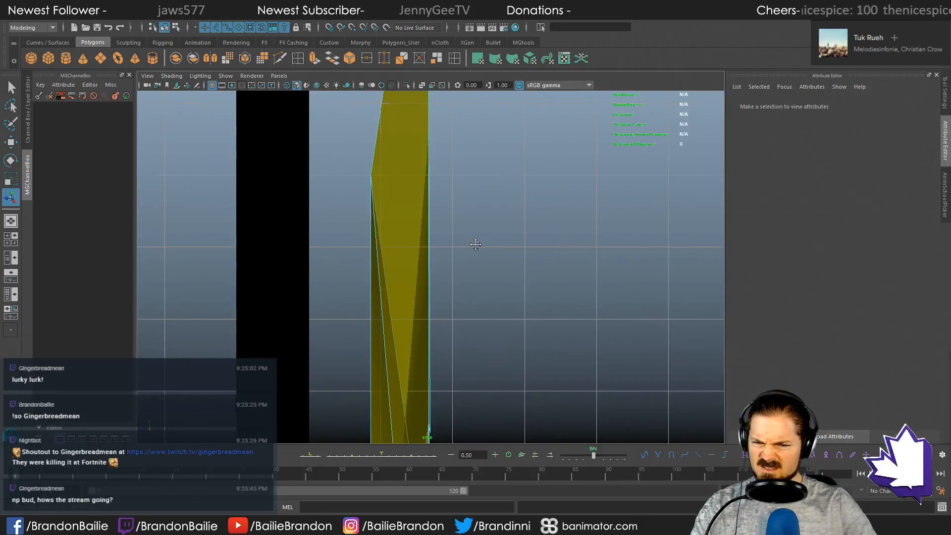
Step: Delete a leftover rim face along the upper edge of the star's arm behind the letter L
alt+middle_drag(476, 245, 478, 104)
key(space)
key(space)
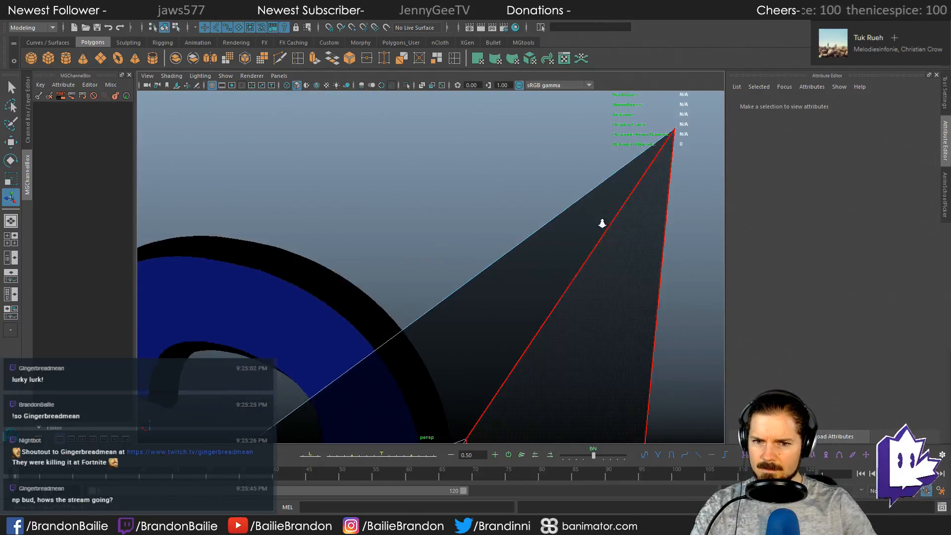
alt+drag(601, 218, 550, 287)
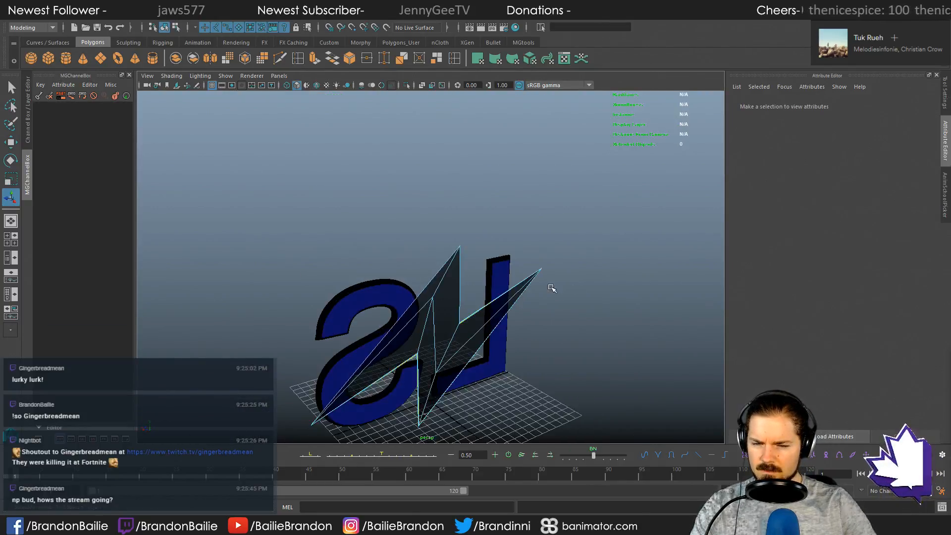
alt+middle_drag(550, 287, 499, 238)
alt+right_drag(500, 238, 480, 308)
alt+drag(461, 293, 378, 255)
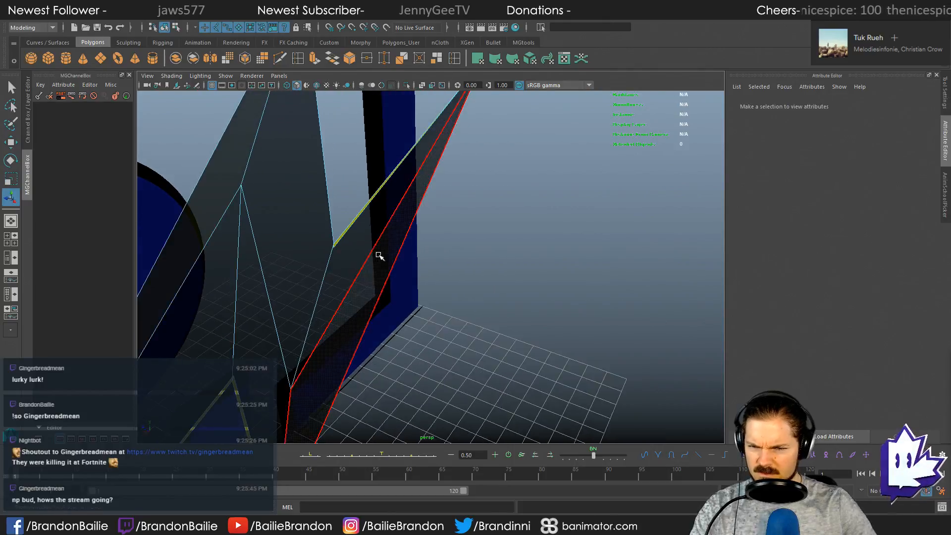
click(345, 237)
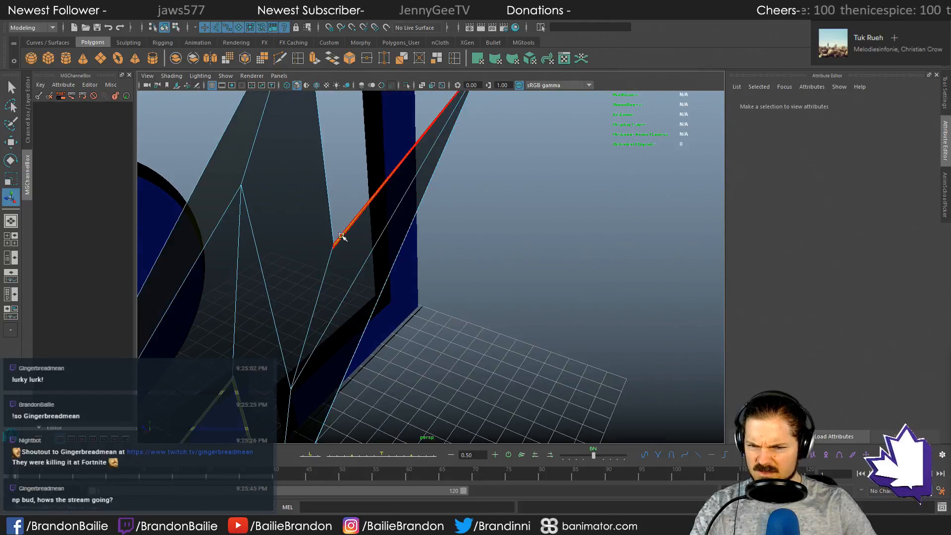
key(f)
alt+drag(381, 243, 425, 297)
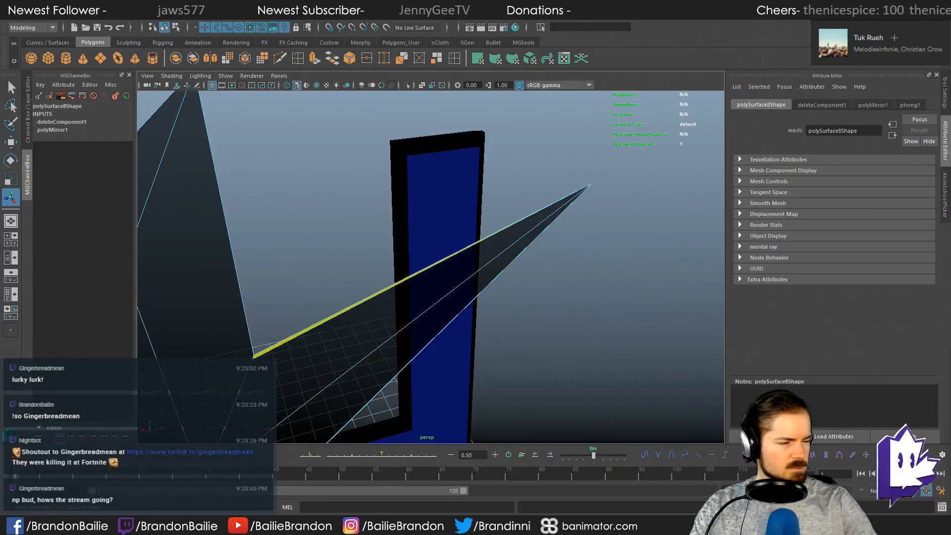
alt+drag(548, 212, 559, 254)
click(574, 235)
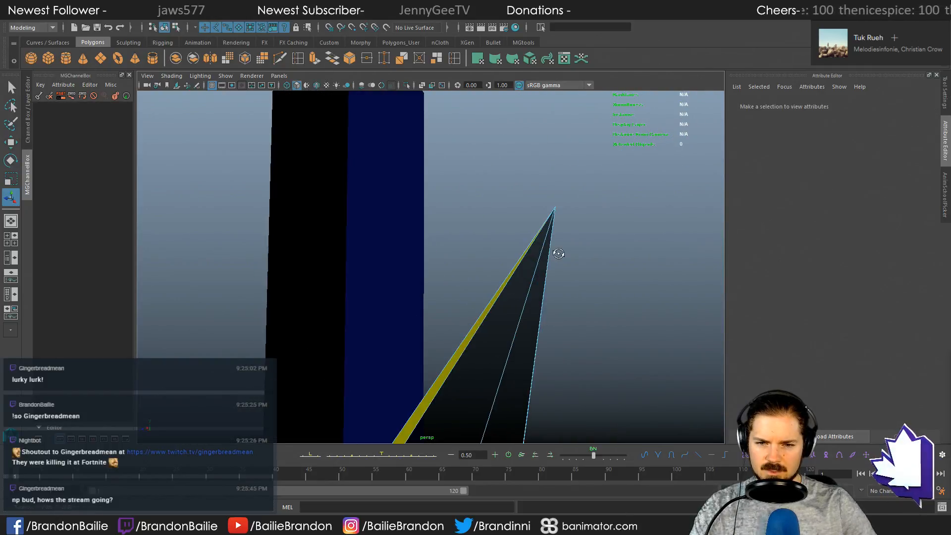
Step: Delete the remaining overlapping rim face on that same upper arm edge behind the L
click(476, 330)
click(660, 233)
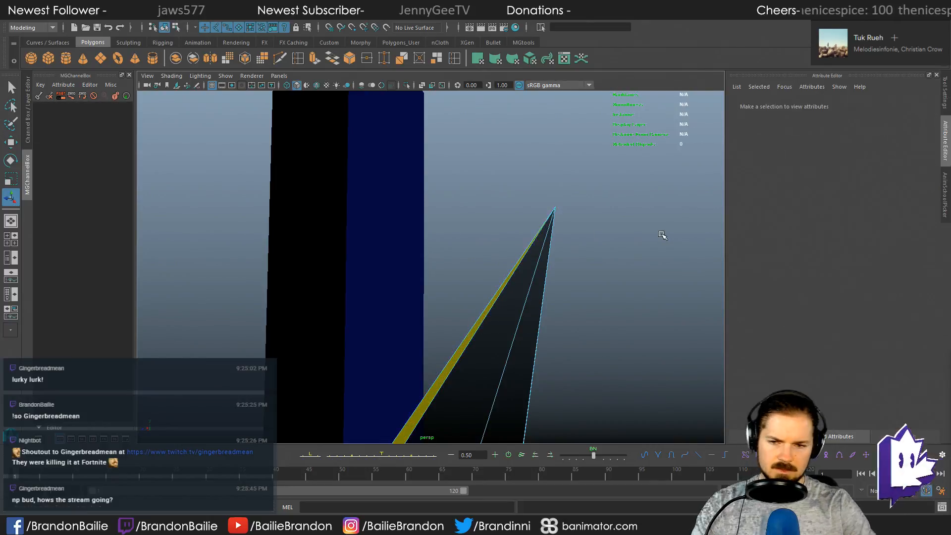
alt+drag(574, 254, 556, 247)
click(466, 307)
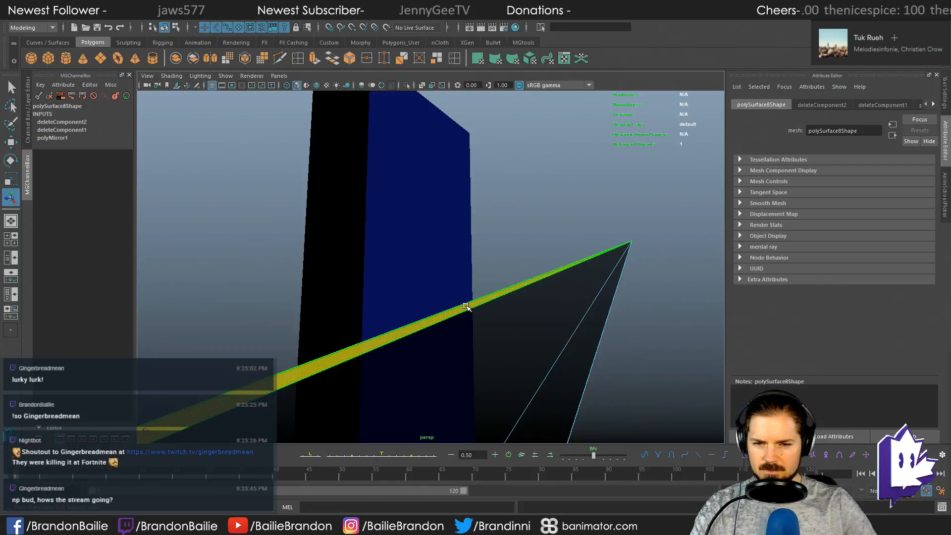
click(466, 307)
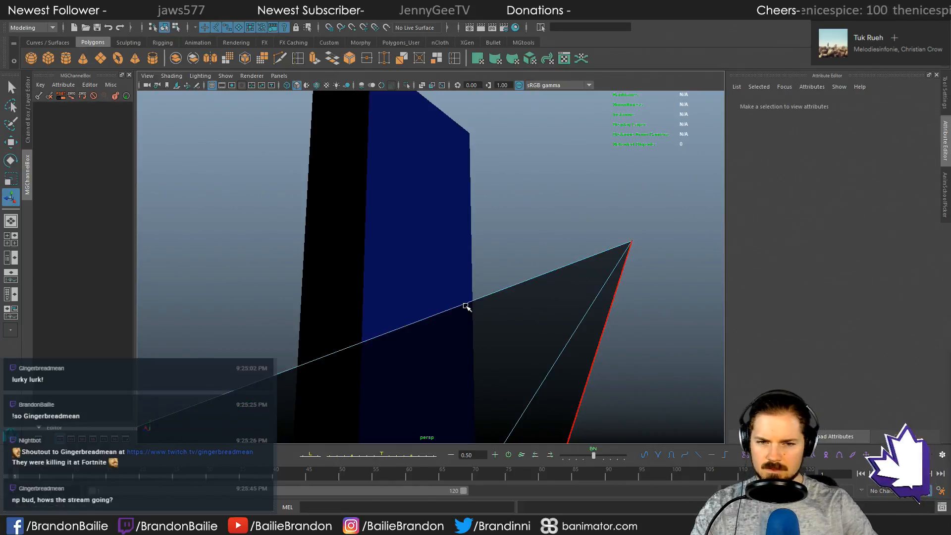
Step: Delete the overlapping rim faces along the lower edge of the star's arm behind the letter S
alt+drag(557, 312, 445, 270)
click(378, 203)
alt+drag(377, 203, 435, 252)
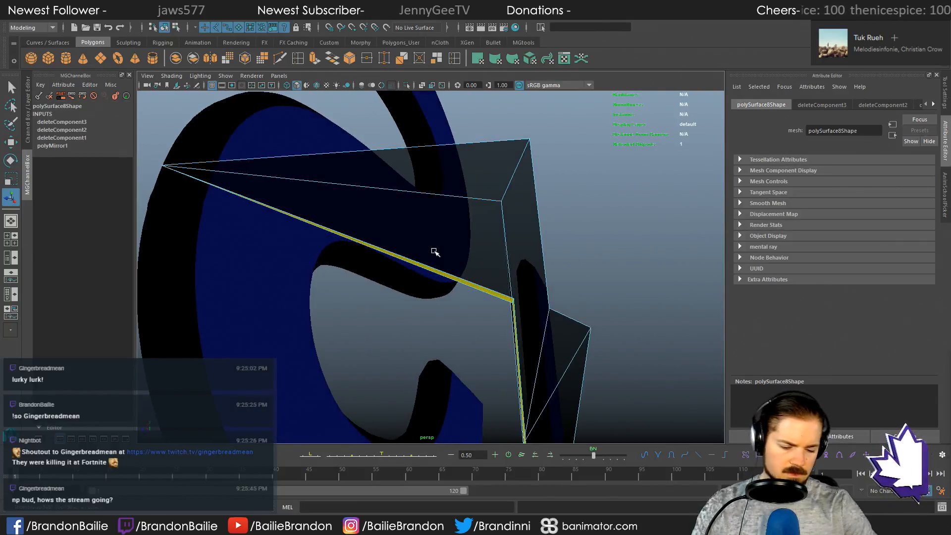
click(435, 252)
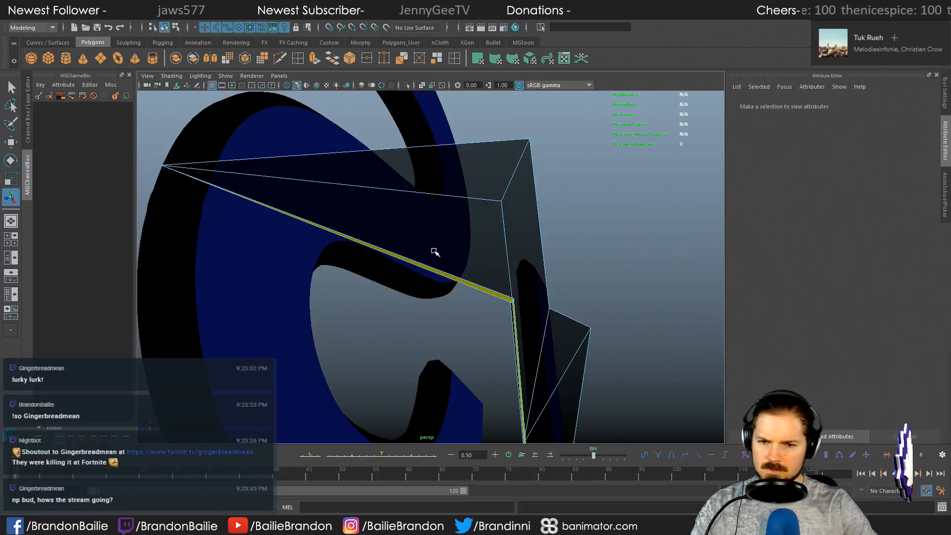
click(450, 279)
click(636, 308)
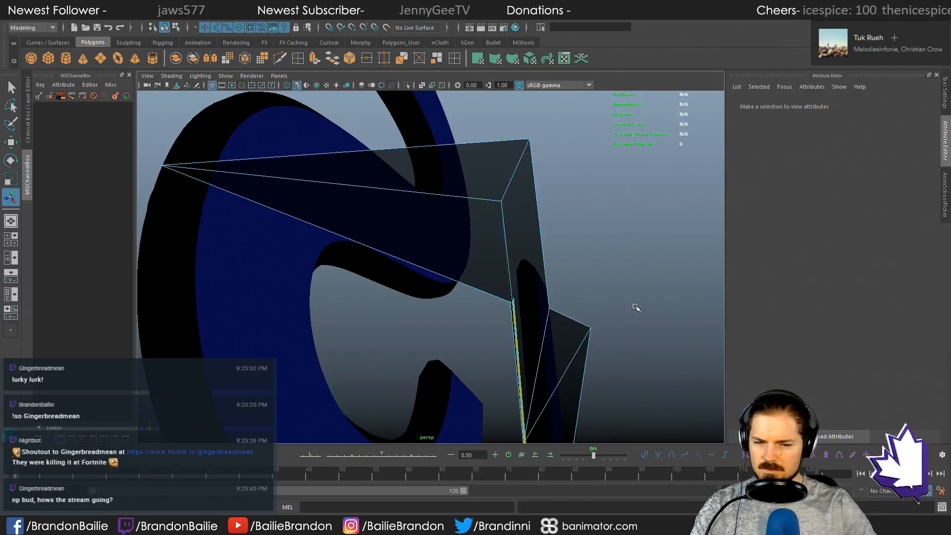
Step: Delete the stacked rim faces along the vertical edge of the star's downward point beside the S
alt+drag(620, 301, 495, 244)
alt+right_drag(494, 244, 710, 339)
click(422, 277)
alt+drag(425, 272, 484, 236)
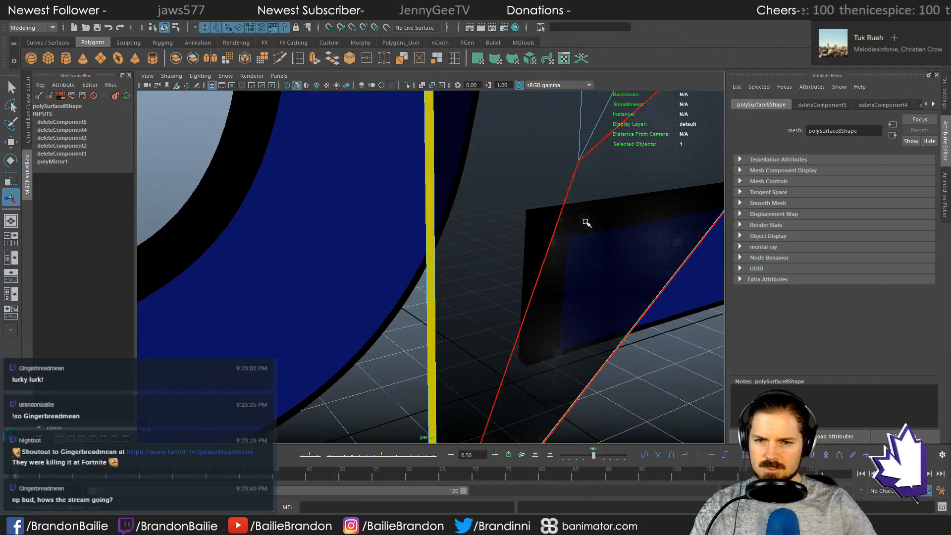
key(Delete)
click(430, 178)
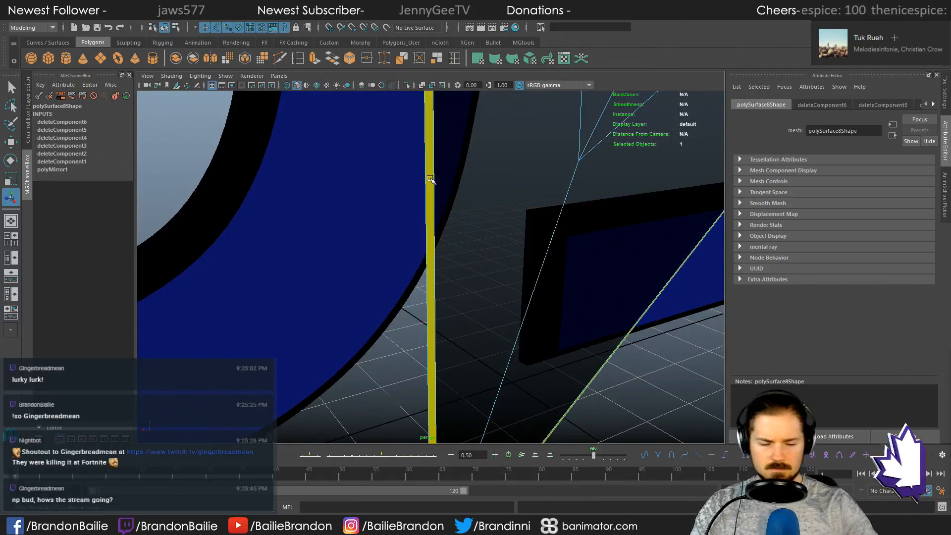
key(Delete)
click(430, 186)
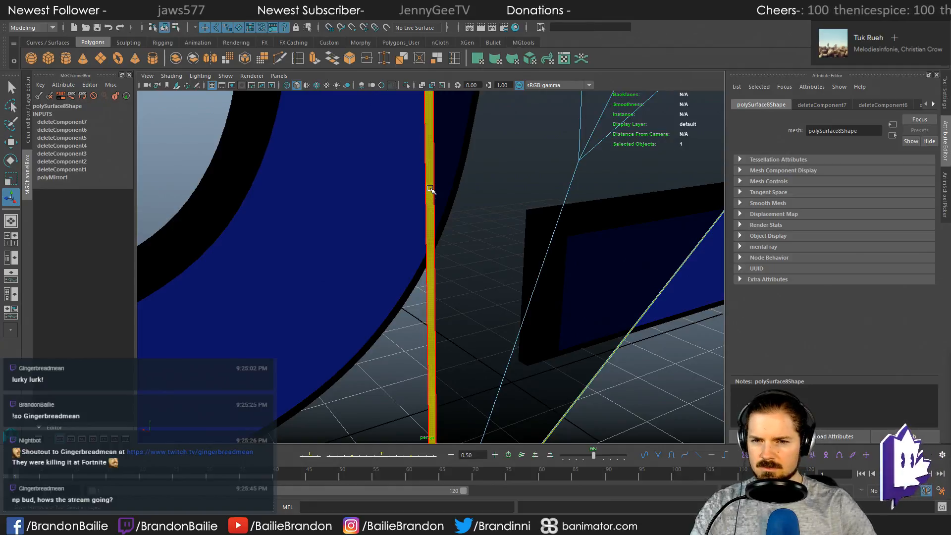
key(Delete)
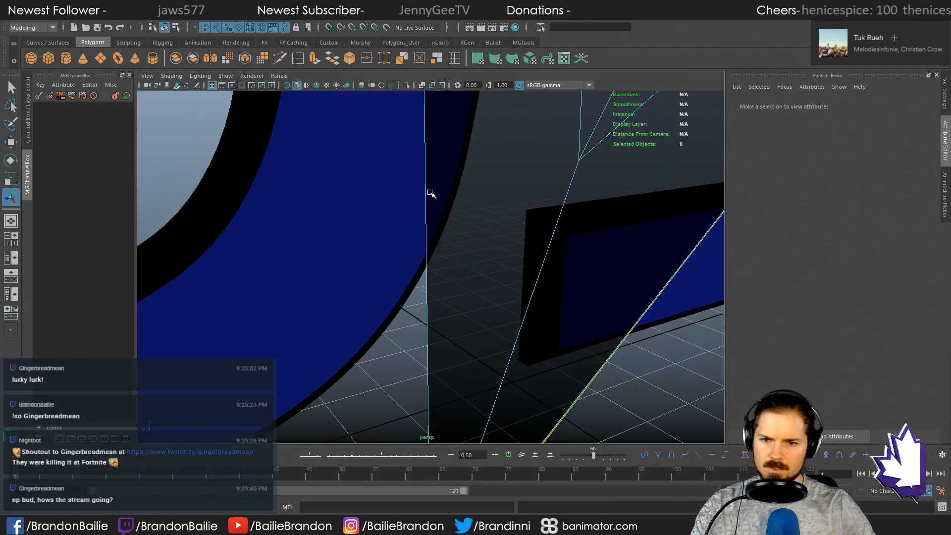
Step: Select the cleaned front half of the star as an object and mirror its geometry along -Z
alt+right_drag(457, 206, 64, 203)
alt+right_drag(431, 248, 560, 261)
alt+drag(560, 261, 575, 283)
right_drag(471, 171, 377, 193)
click(519, 159)
alt+drag(377, 193, 355, 190)
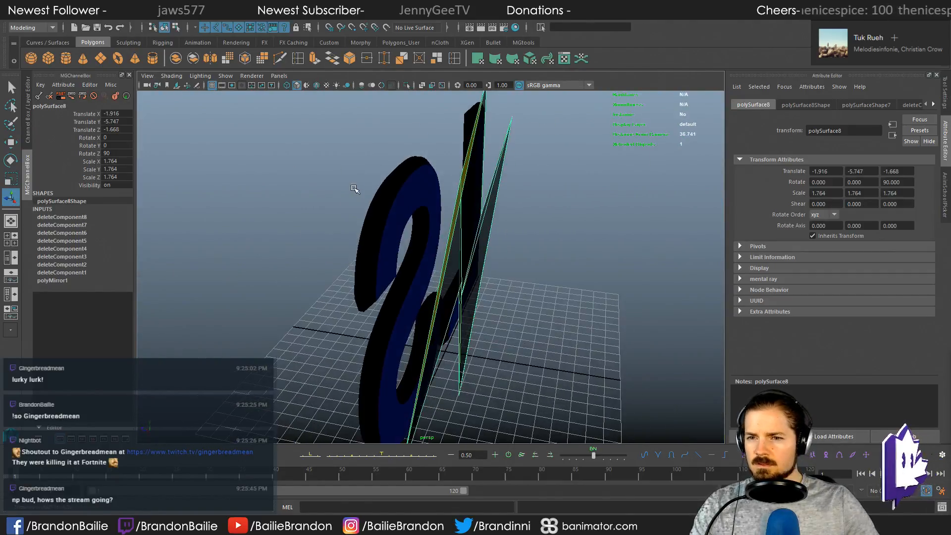
click(205, 59)
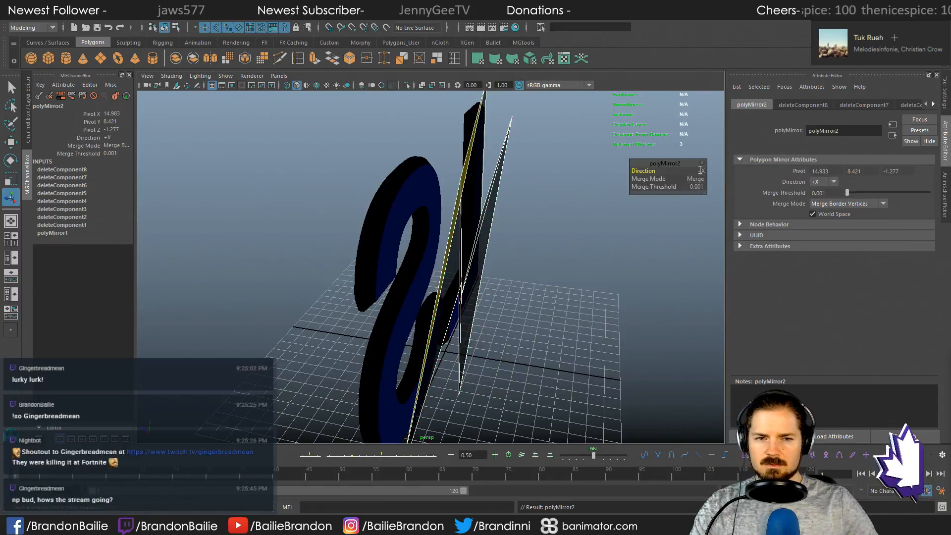
click(700, 171)
click(722, 230)
Step: Raise the star mirror's merge threshold to 1 to close the gap between the two halves
alt+drag(584, 227, 473, 272)
alt+right_drag(473, 272, 618, 310)
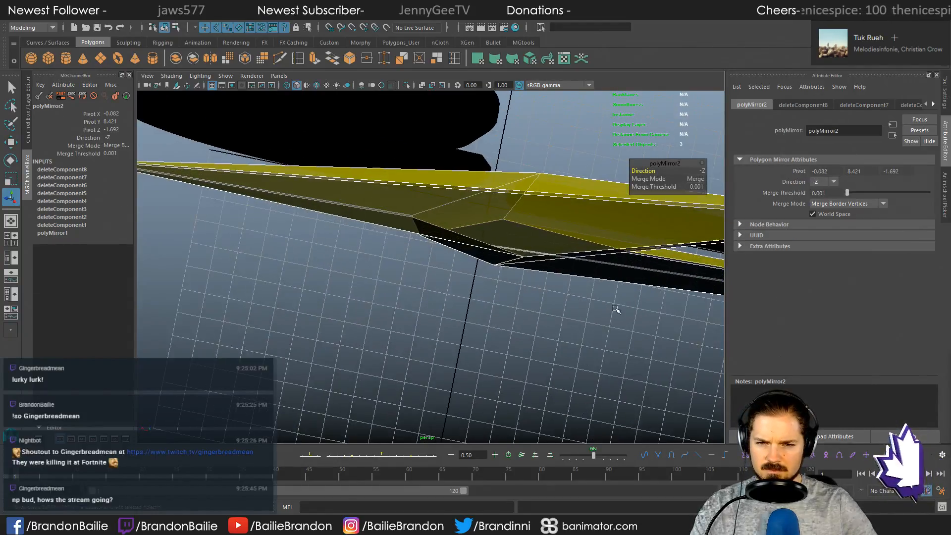
alt+drag(618, 310, 505, 272)
alt+middle_drag(505, 272, 460, 265)
alt+drag(460, 266, 485, 269)
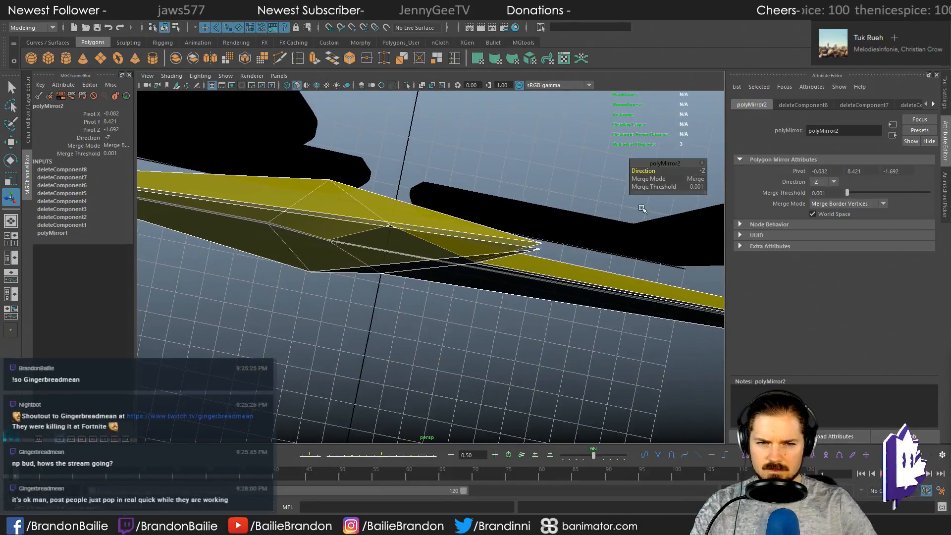
drag(665, 187, 676, 191)
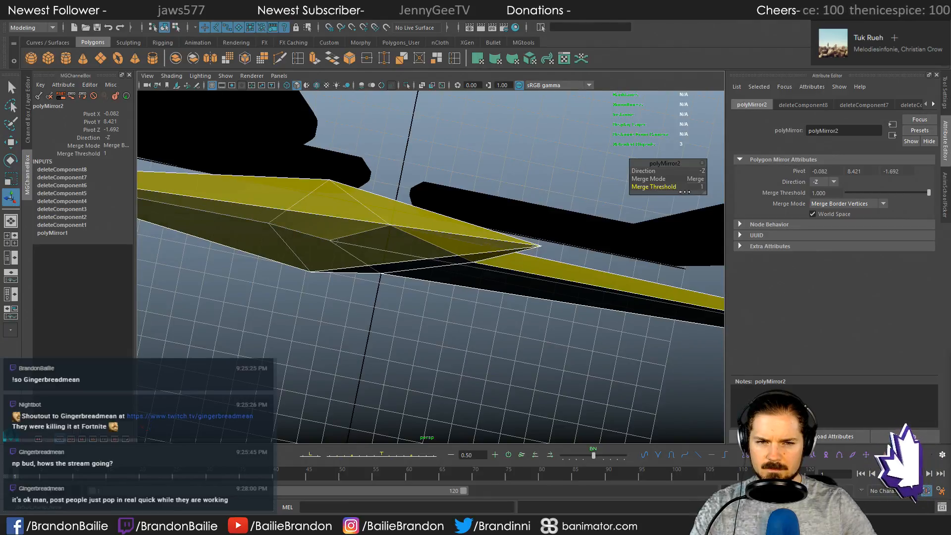
Step: Examine the mirrored star's seams, notches and points from the front and back
alt+drag(614, 262, 501, 215)
key(w)
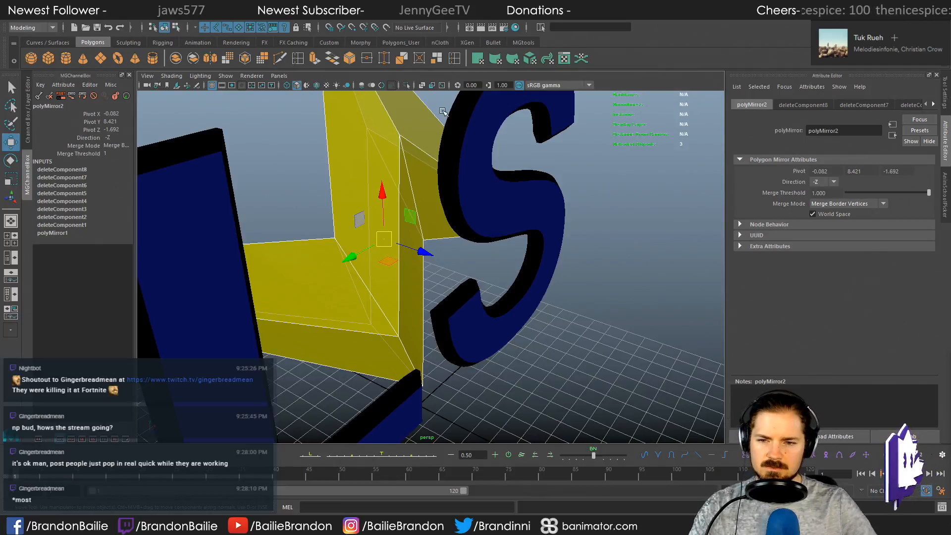
click(342, 154)
alt+drag(389, 142, 314, 264)
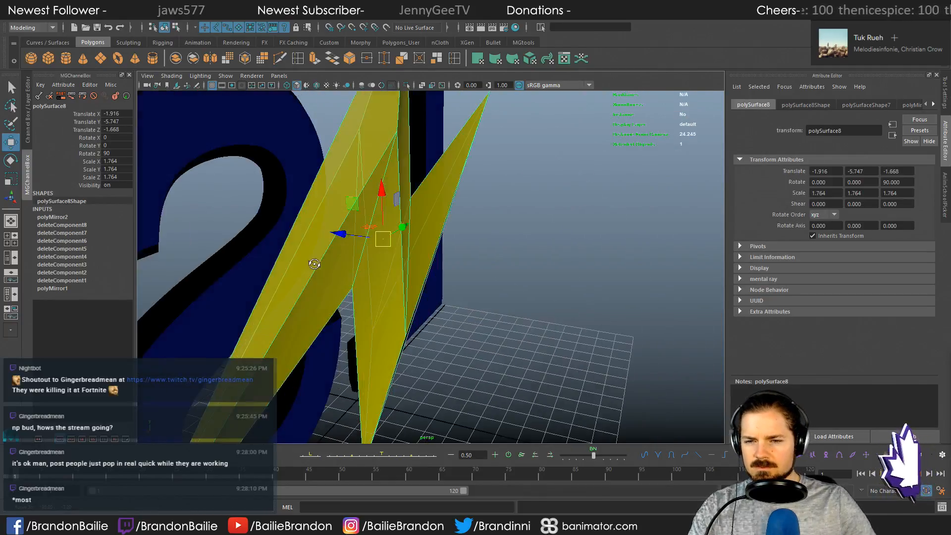
click(621, 255)
click(361, 226)
alt+drag(564, 270, 693, 287)
alt+right_drag(599, 287, 411, 263)
alt+drag(411, 262, 382, 273)
click(347, 186)
click(391, 221)
alt+right_drag(397, 226, 535, 243)
alt+middle_drag(535, 243, 601, 299)
alt+right_drag(601, 299, 476, 282)
alt+drag(475, 283, 505, 270)
alt+right_drag(505, 270, 535, 246)
alt+drag(535, 246, 491, 236)
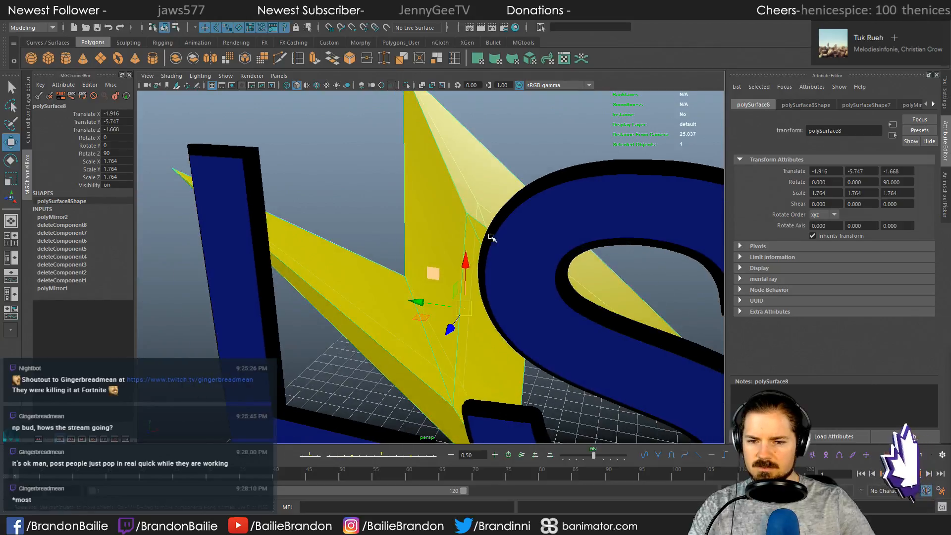
key(q)
key(w)
click(535, 152)
alt+right_drag(427, 215, 365, 214)
alt+drag(365, 214, 431, 214)
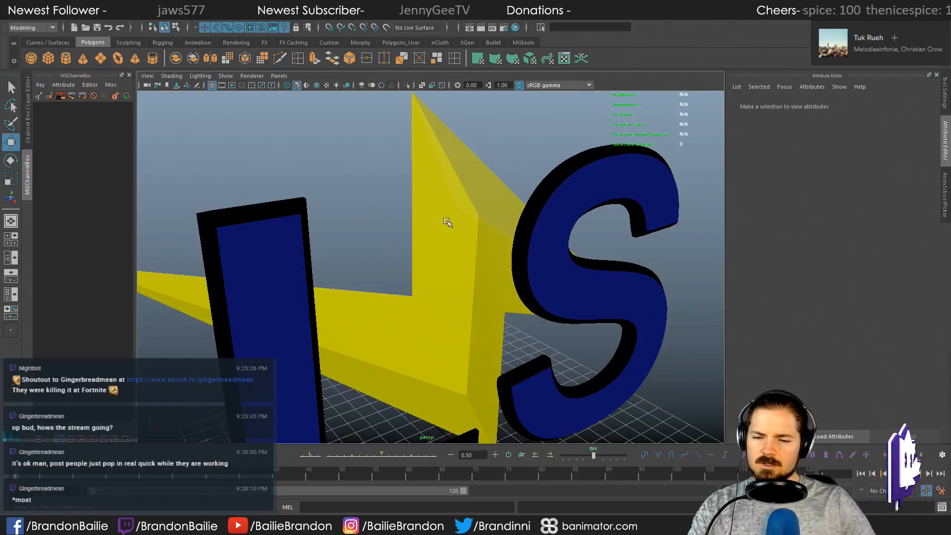
Step: Select the rebuilt star and check its shape against the letters in the four-view layout and perspective view
click(447, 223)
alt+right_drag(490, 306, 367, 270)
mouse_move(367, 270)
alt+mouse_down()
mouse_move(289, 269)
mouse_move(349, 278)
alt+mouse_up()
key(q)
key(space)
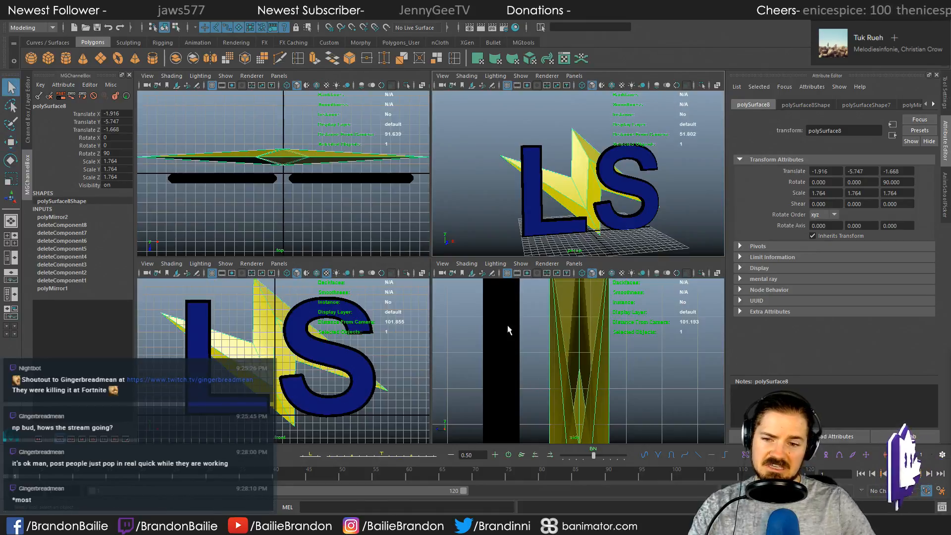
key(space)
key(space)
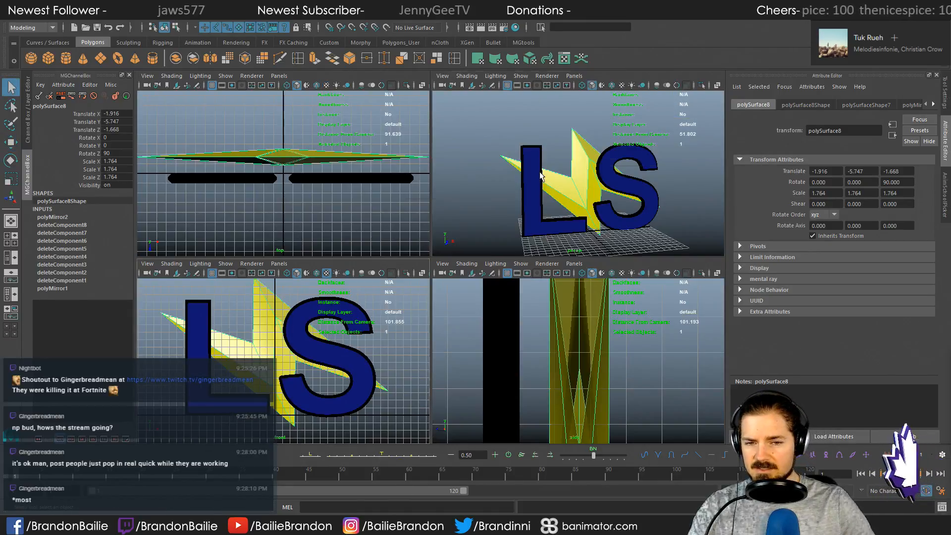
key(space)
scroll(558, 253, up, 5)
alt+drag(548, 255, 447, 280)
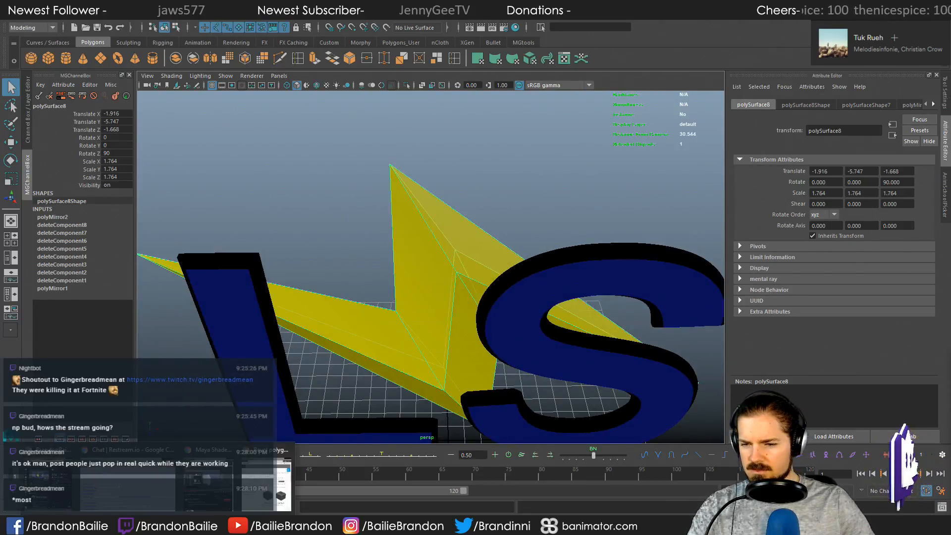
Step: Read the Autodesk help page on bevelling polygon edges and faces, then return to the Maya scene
drag(950, 60, 334, 54)
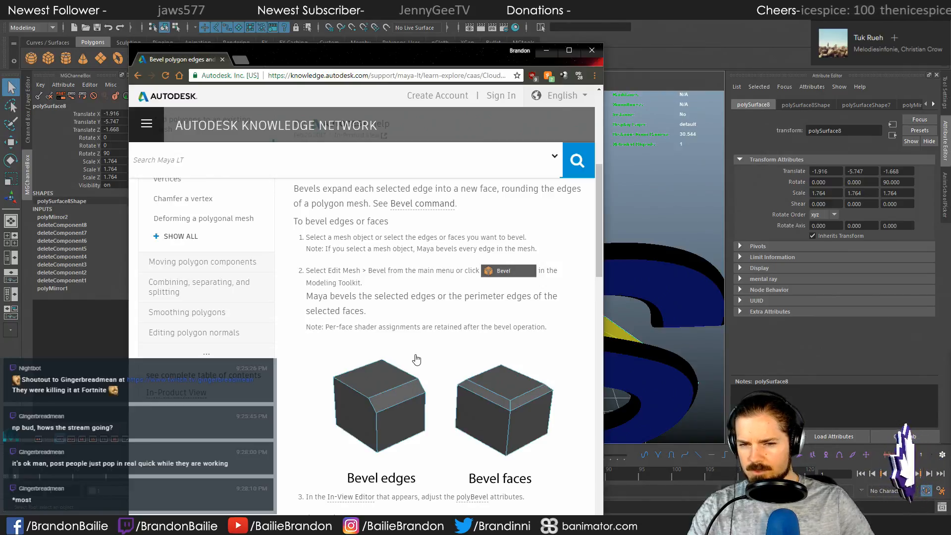
scroll(416, 360, down, 2)
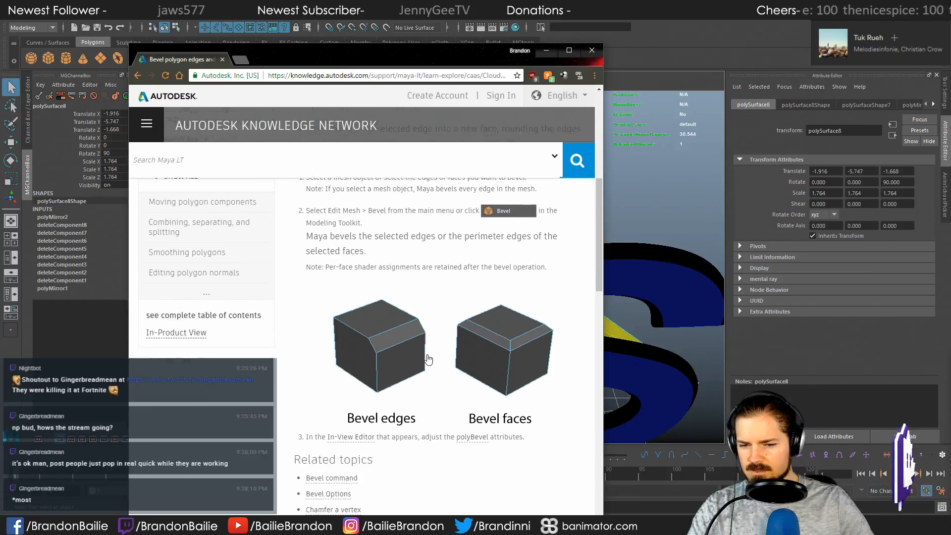
scroll(575, 121, up, 7)
click(546, 50)
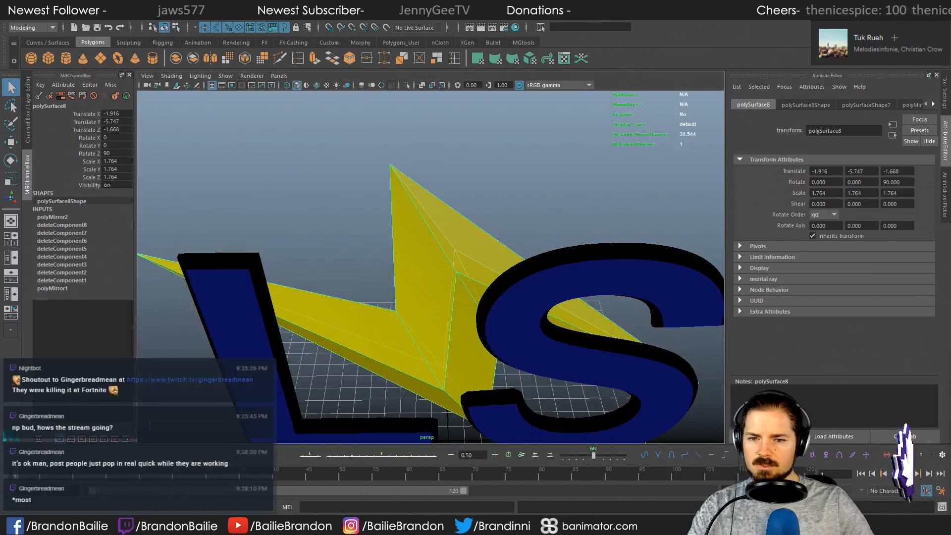
Step: Try selecting the edge loop through the star's upper point, inspect it from several angles, and return to object selection
alt+drag(376, 302, 437, 287)
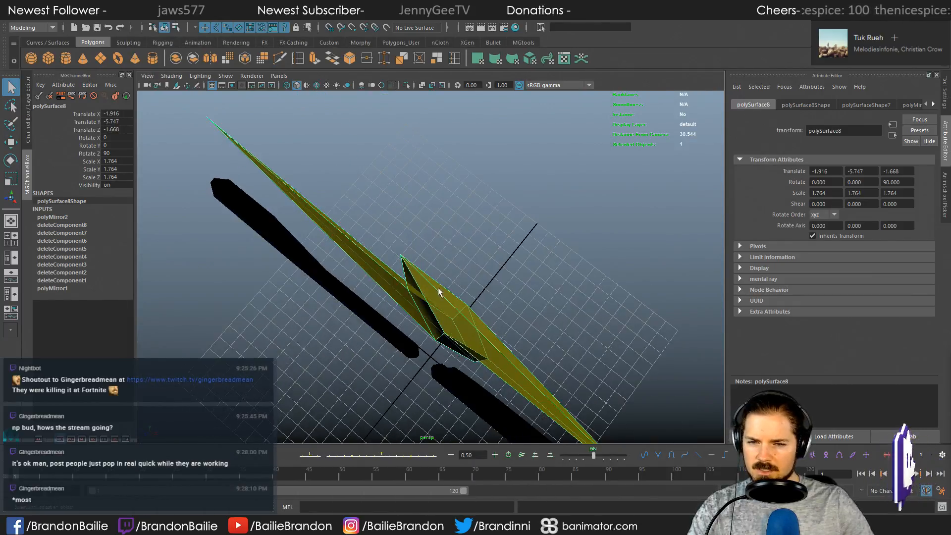
right_drag(427, 252, 430, 226)
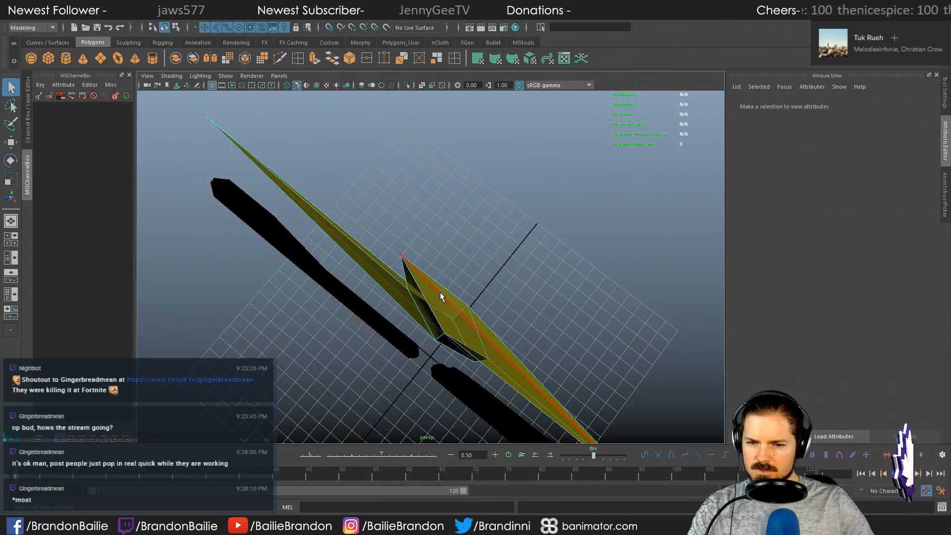
click(440, 292)
mouse_move(440, 292)
alt+mouse_down()
mouse_move(536, 248)
mouse_move(415, 279)
mouse_move(433, 306)
alt+mouse_up()
double_click(448, 264)
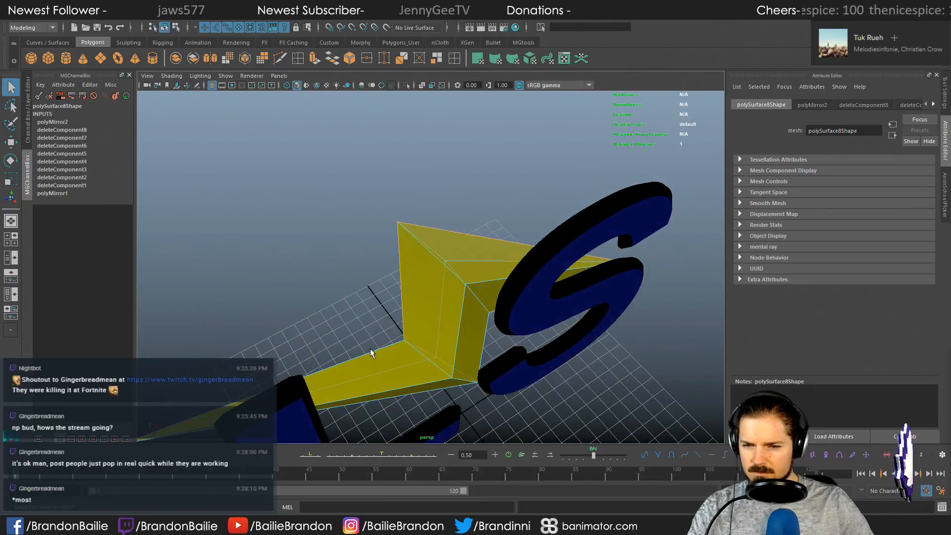
alt+drag(382, 350, 373, 246)
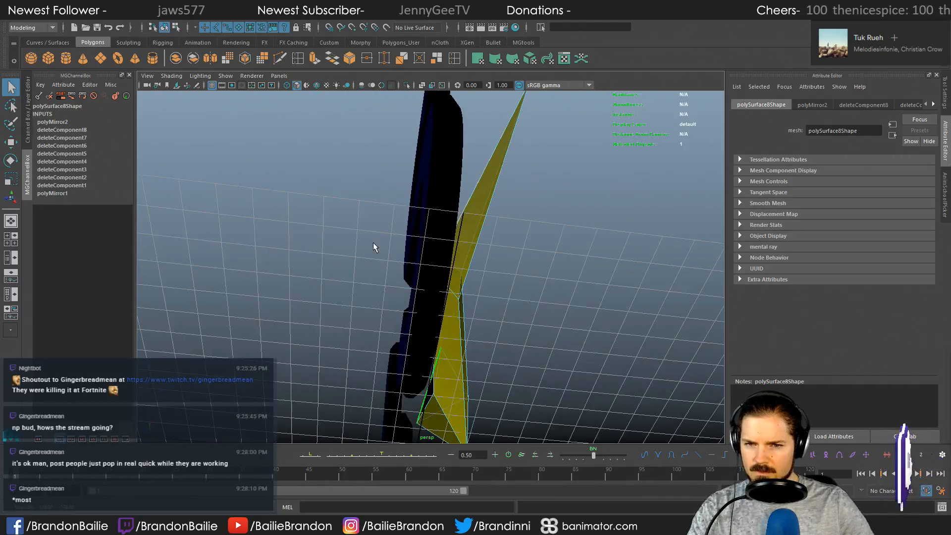
alt+drag(488, 200, 476, 255)
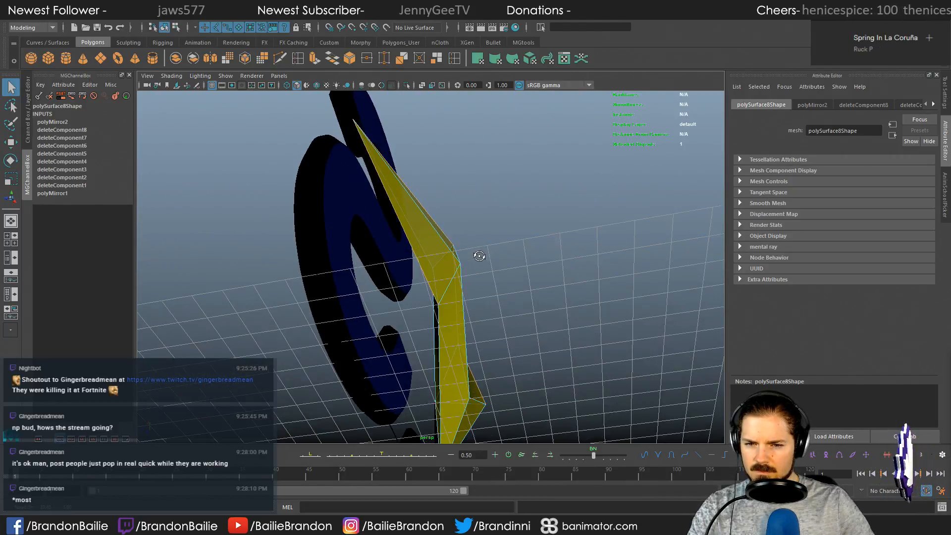
alt+drag(439, 325, 484, 333)
right_drag(414, 212, 488, 204)
Step: Paste a copy of the star into the scene and try to undo the paste
key(f)
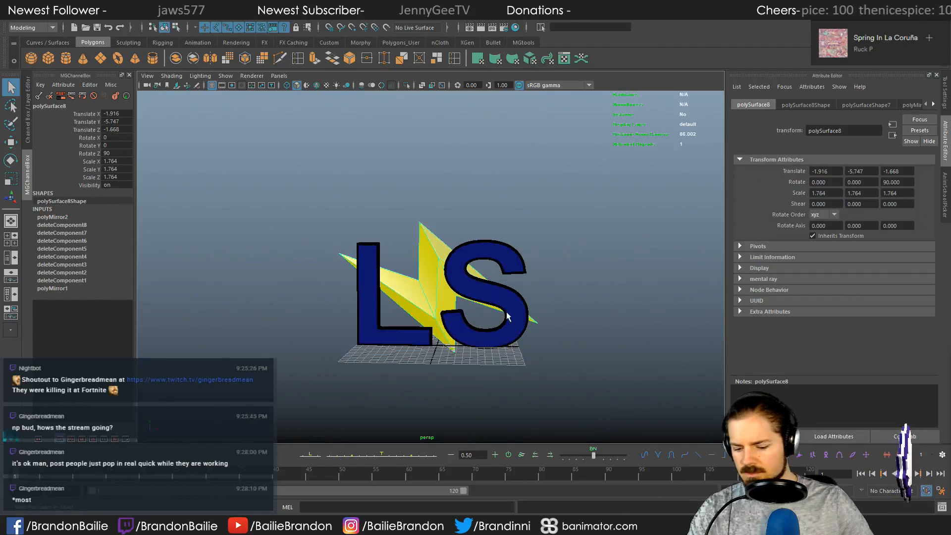
key(ctrl+shift+d)
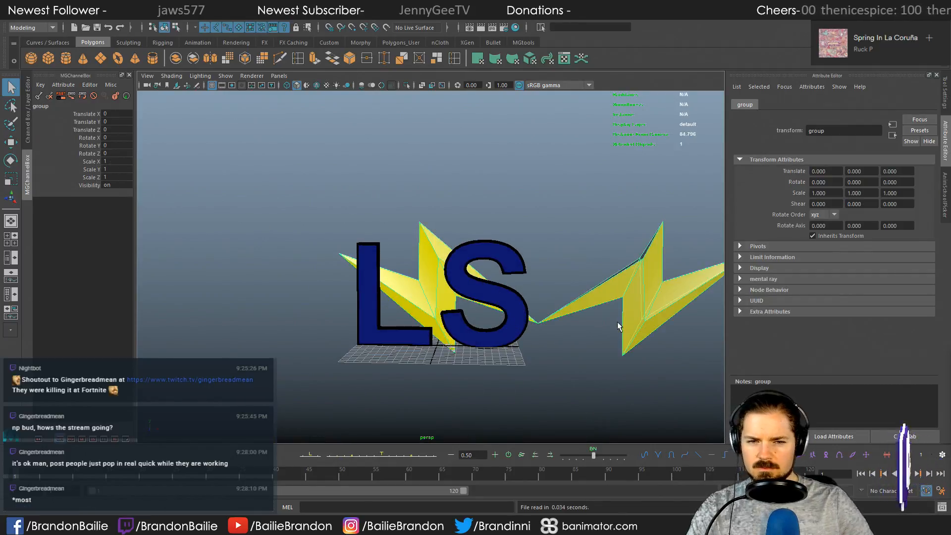
alt+drag(617, 322, 574, 384)
click(578, 378)
key(ctrl+z)
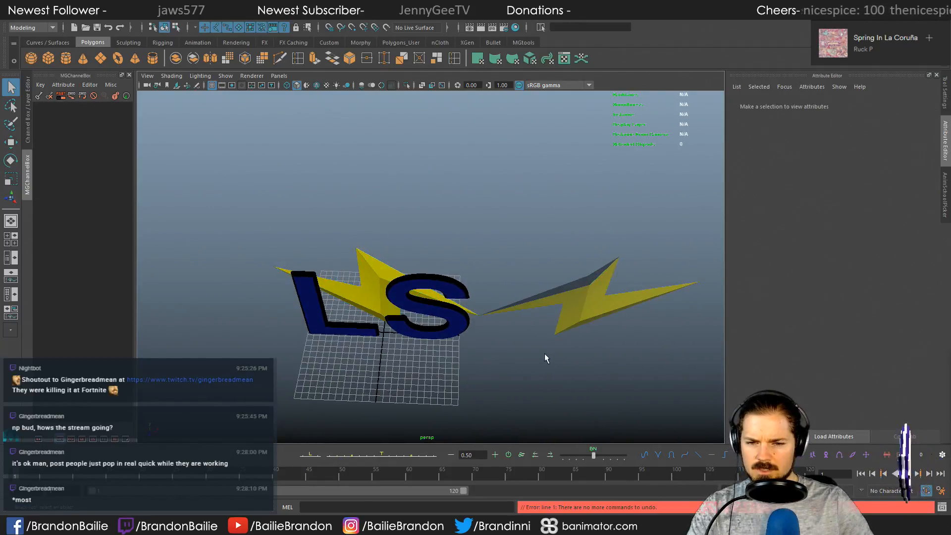
drag(524, 227, 585, 371)
alt+drag(585, 372, 593, 310)
alt+right_drag(426, 333, 497, 351)
alt+drag(497, 351, 489, 341)
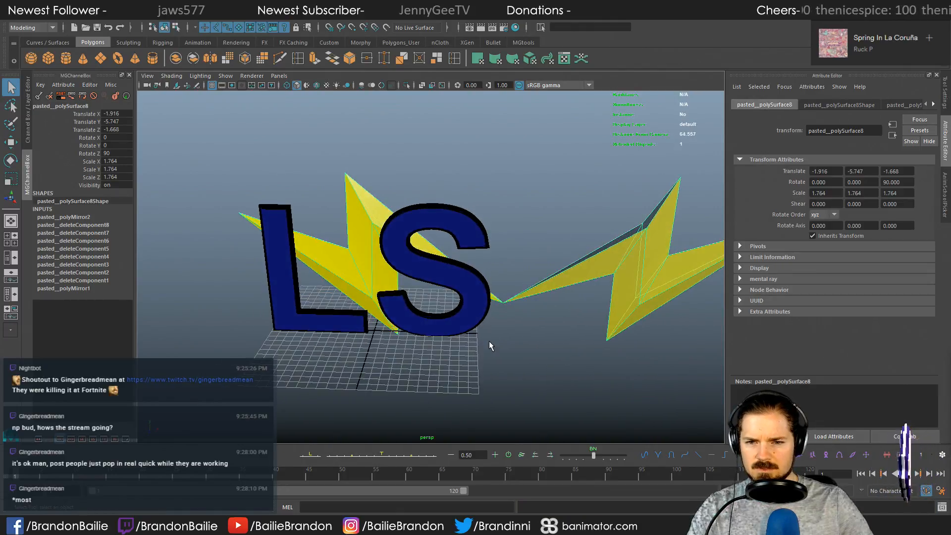
key(ctrl+z)
key(ctrl+z)
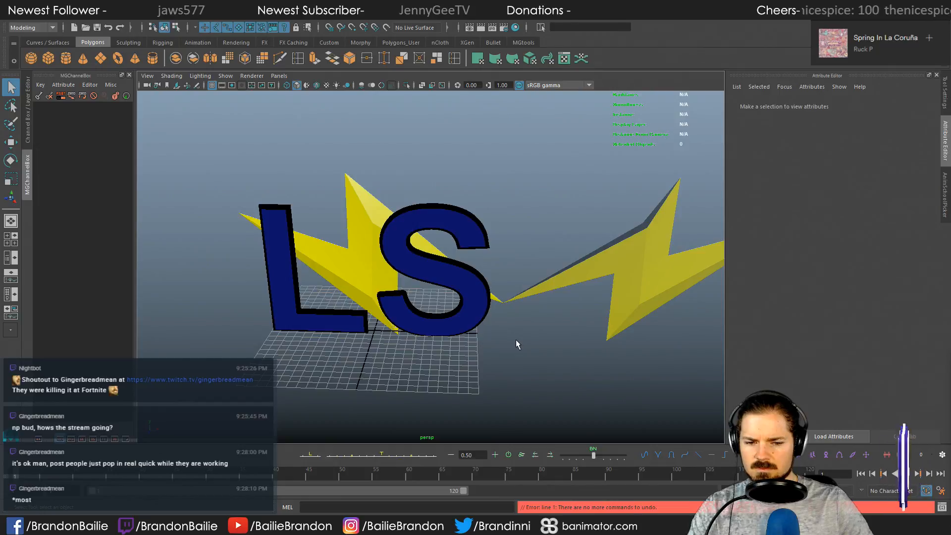
Step: Open the Outliner, place it over the Attribute Editor, and expand the pasted group to inspect its contents
click(137, 20)
click(186, 102)
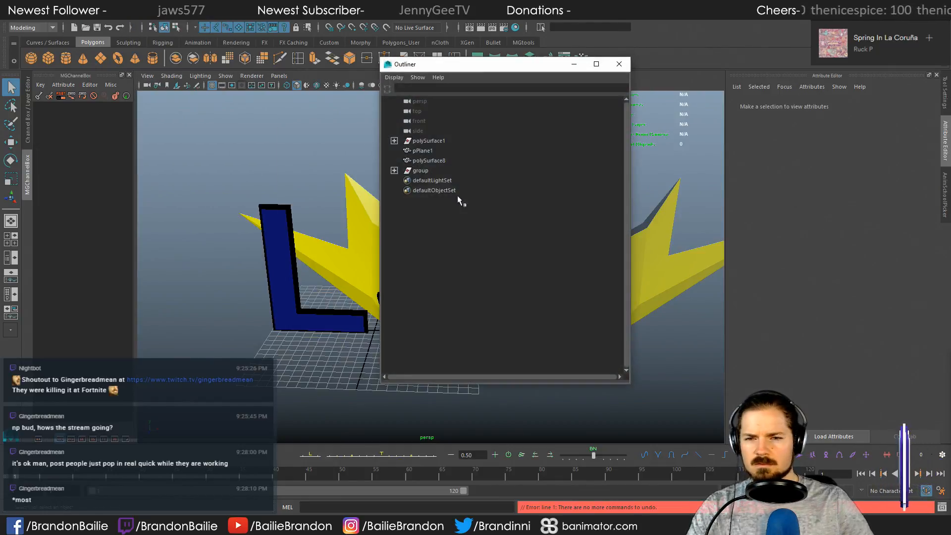
click(429, 139)
drag(471, 64, 823, 92)
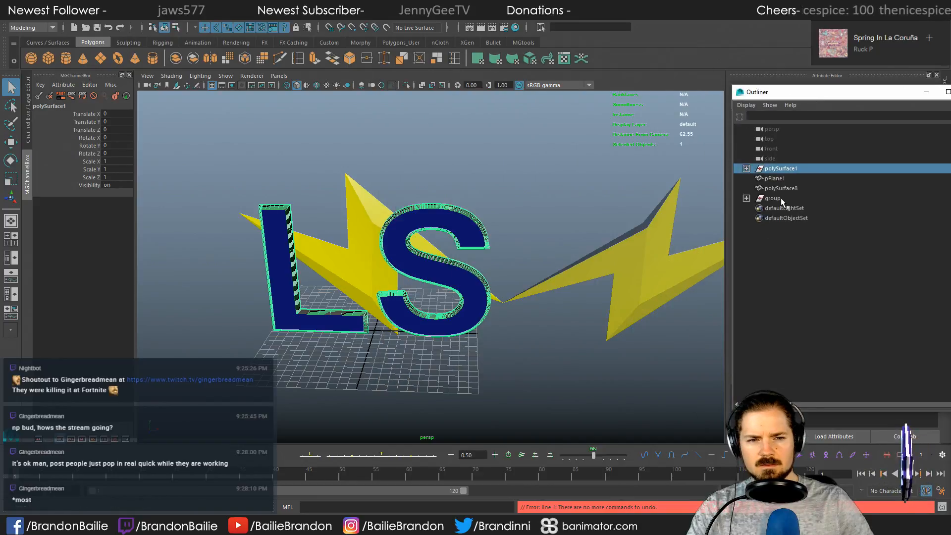
click(765, 198)
click(747, 198)
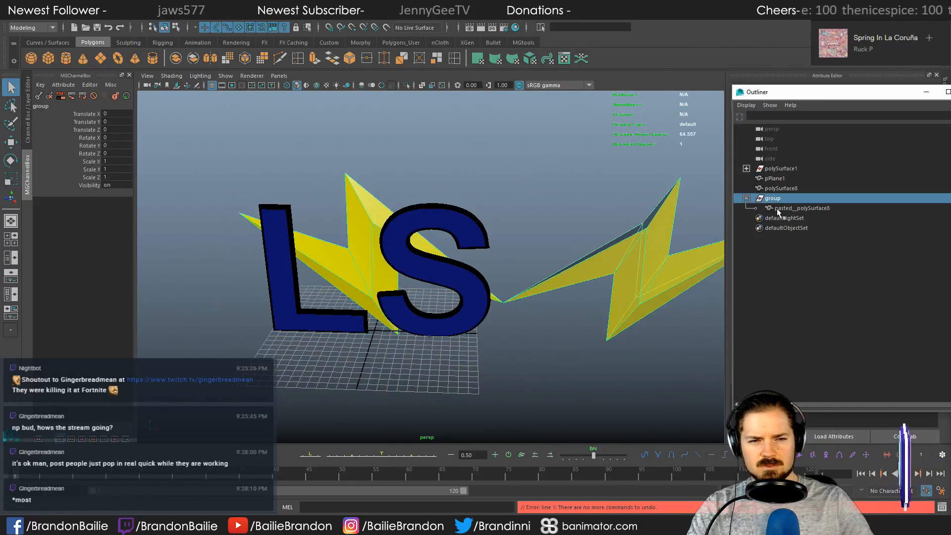
click(787, 208)
Step: Select the pasted star inside its group and try to apply Combine to it
click(578, 191)
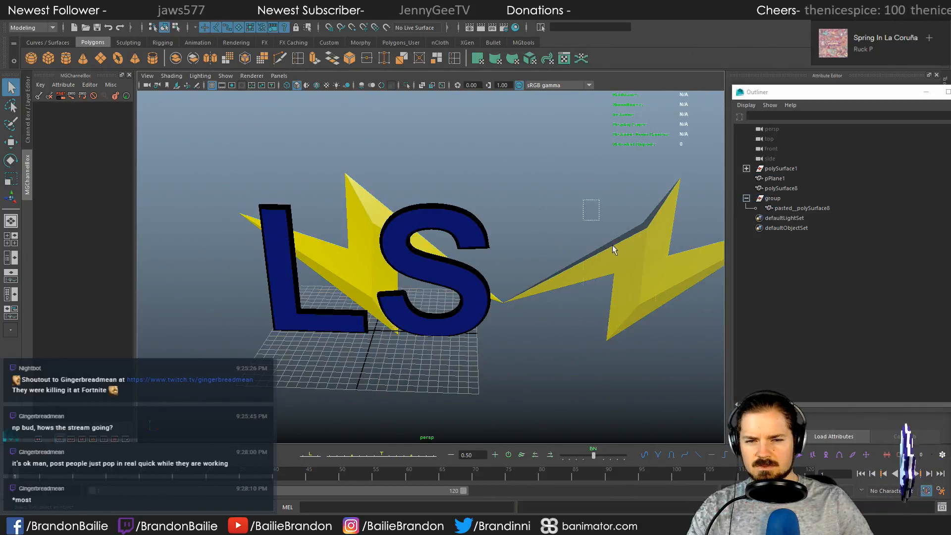
click(617, 252)
middle_drag(778, 206, 774, 200)
alt+middle_drag(455, 271, 396, 263)
alt+right_drag(421, 265, 510, 318)
click(535, 327)
click(629, 342)
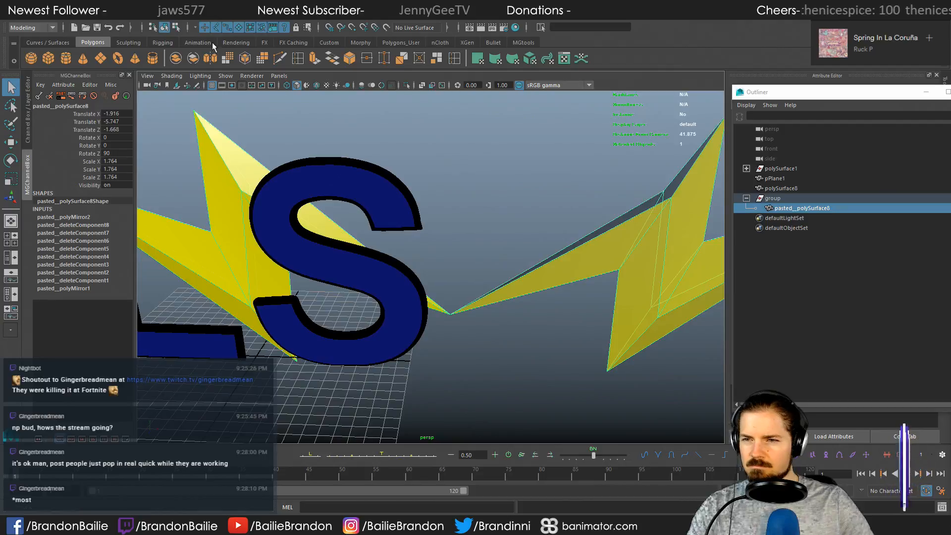
click(176, 59)
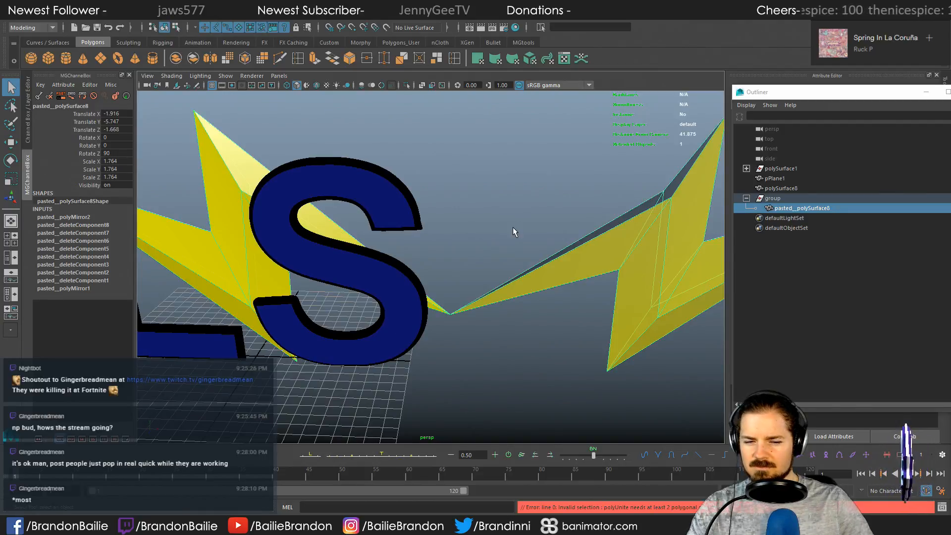
Step: Delete the faces of the pasted star that lie beside the letter S
right_drag(499, 251, 502, 282)
double_click(510, 278)
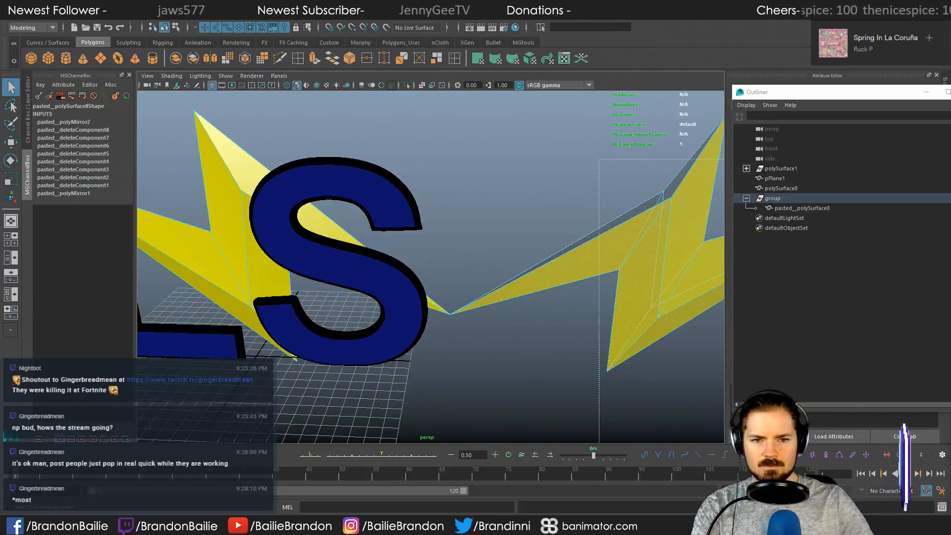
key(Delete)
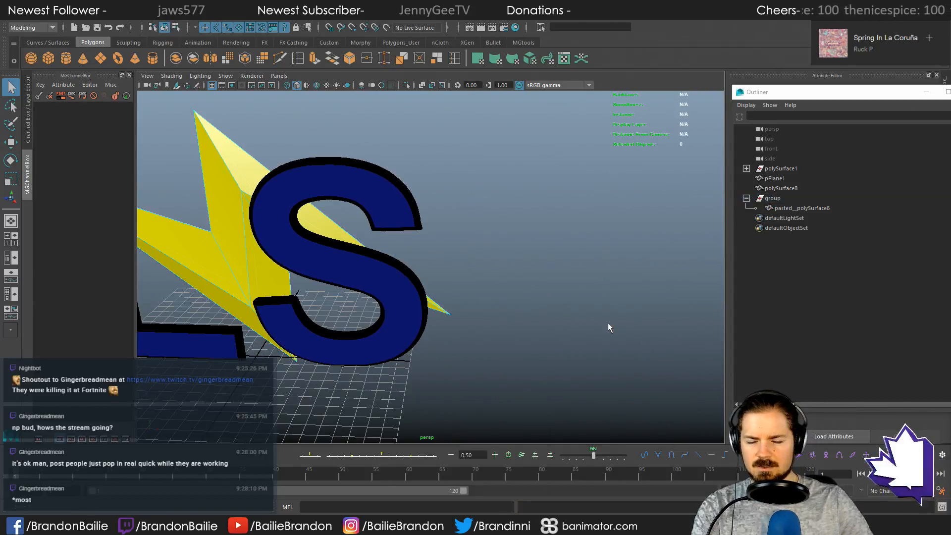
Step: Identify which star object belongs to the pasted copy and delete the group containing it
click(773, 199)
click(780, 208)
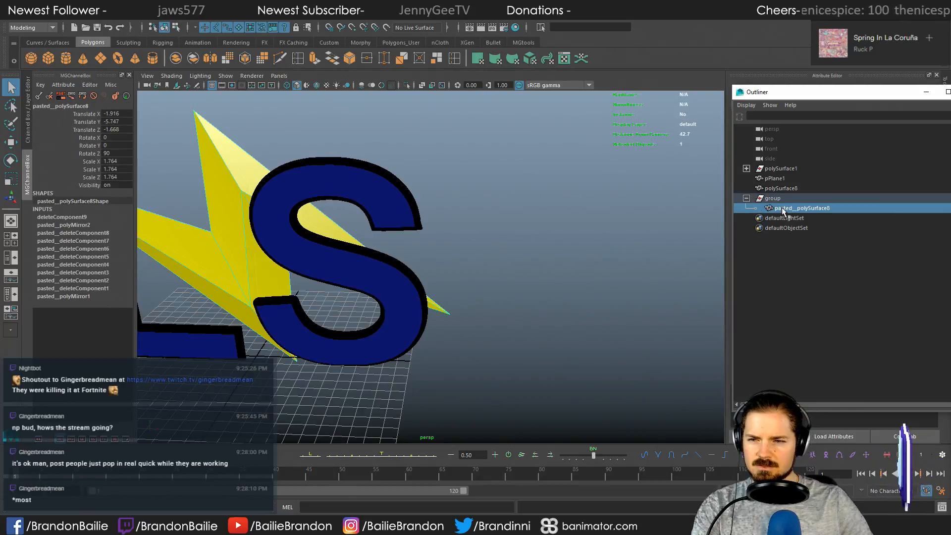
right_drag(225, 180, 262, 156)
click(207, 169)
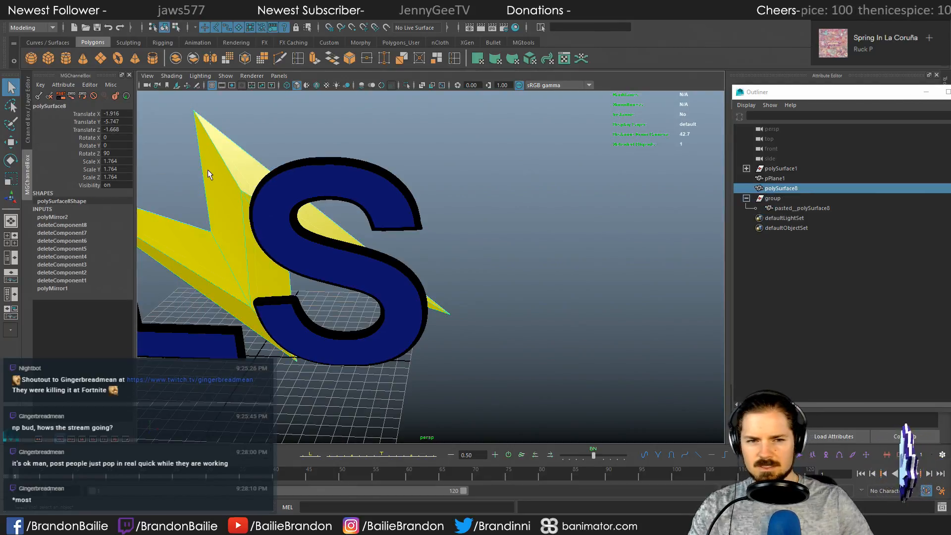
click(803, 199)
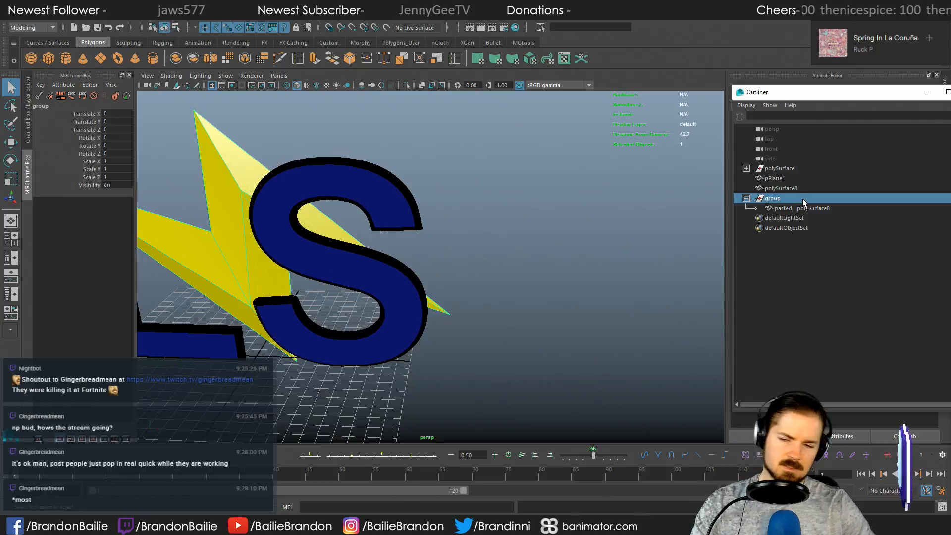
key(Delete)
Step: Duplicate the original star and move the copy well away from the logo, past the letter S
click(783, 189)
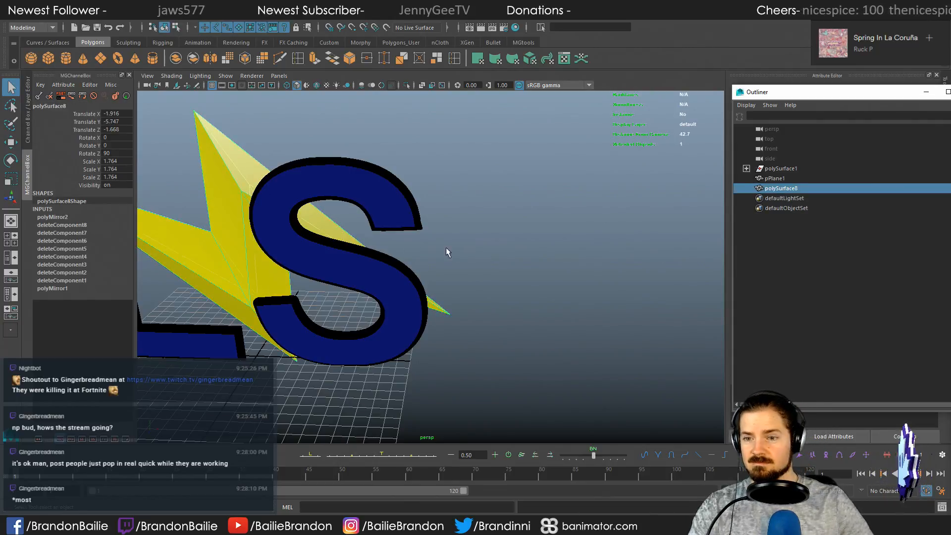
key(f)
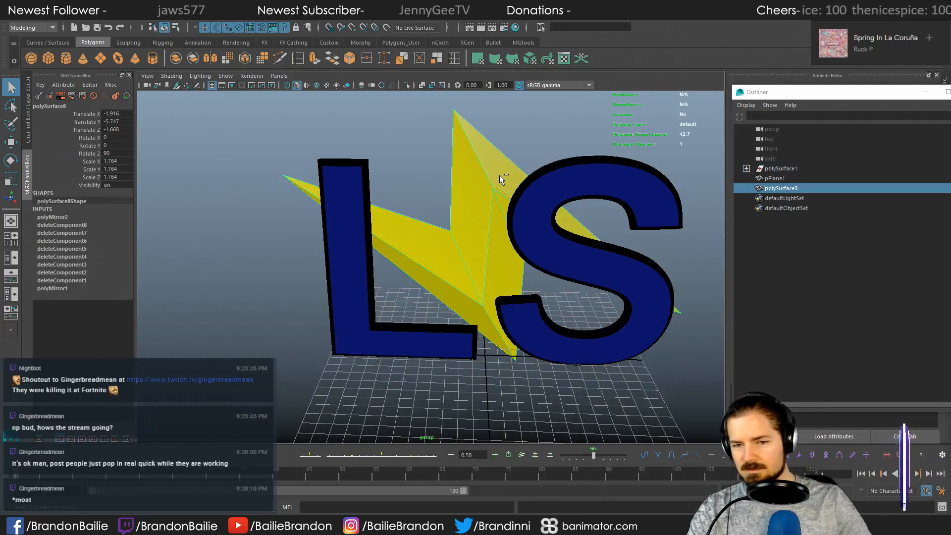
key(ctrl+d)
alt+right_drag(514, 191, 510, 253)
key(w)
alt+middle_drag(509, 253, 458, 250)
drag(378, 247, 707, 272)
alt+right_drag(650, 278, 553, 271)
alt+middle_drag(552, 272, 497, 270)
drag(456, 258, 676, 265)
click(515, 267)
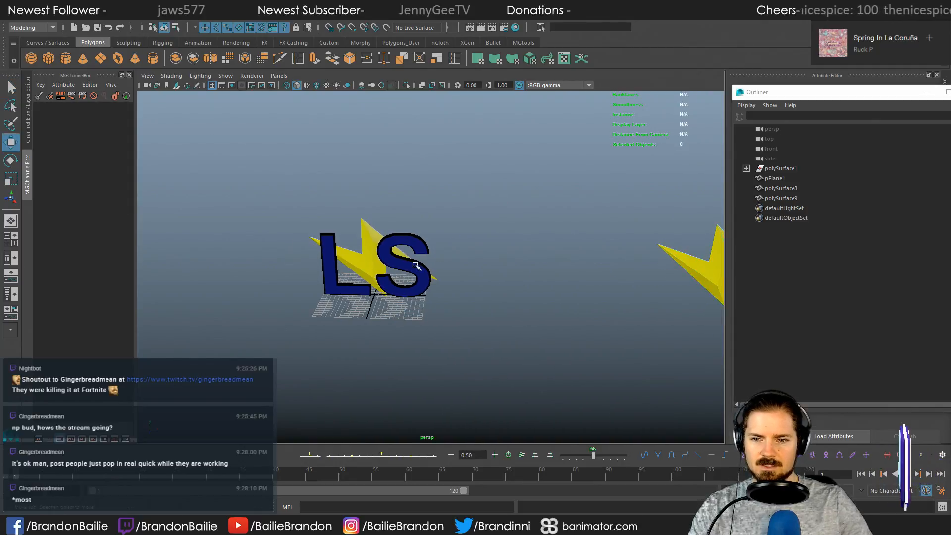
Step: Frame the original star behind the letters and select its outline edges all around the shape
key(a)
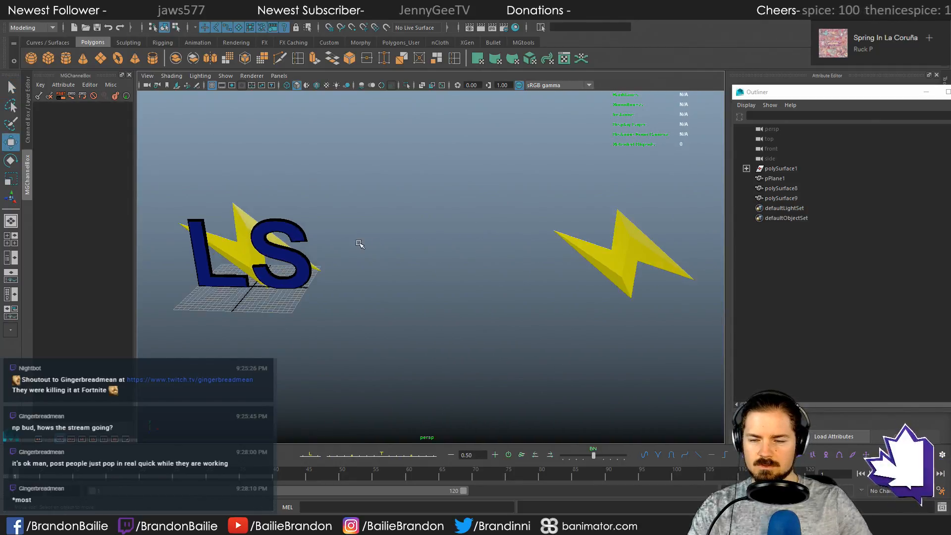
click(240, 212)
key(f)
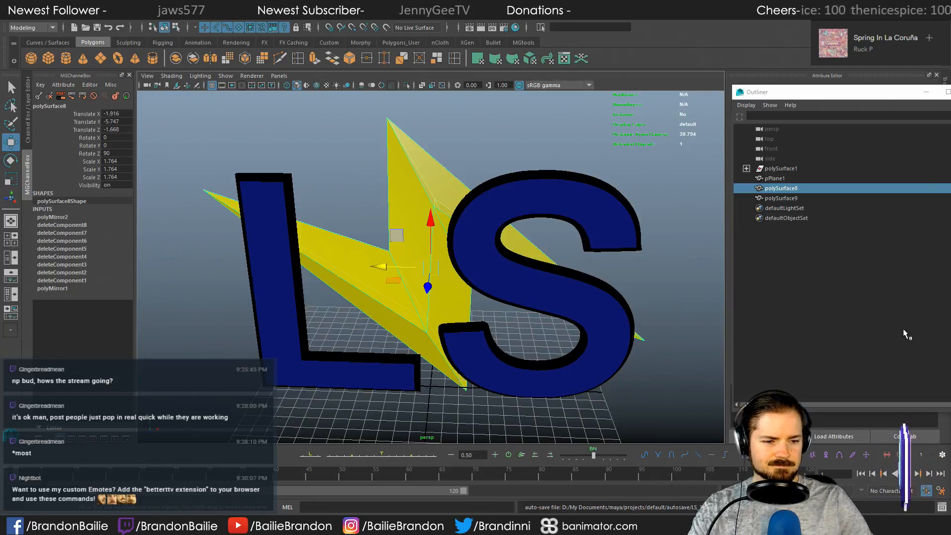
alt+drag(484, 233, 461, 216)
right_drag(424, 191, 425, 157)
click(423, 147)
alt+drag(423, 151, 454, 175)
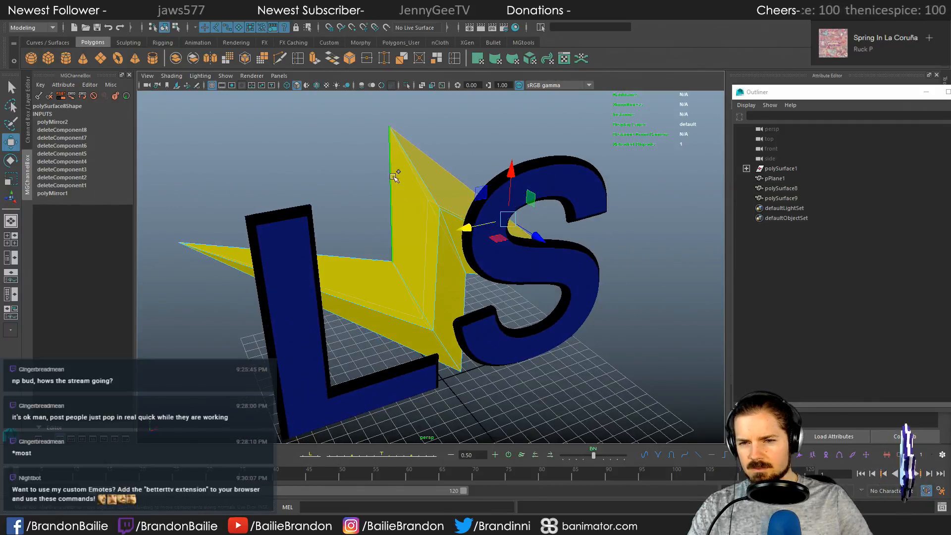
alt+drag(393, 170, 361, 259)
click(386, 324)
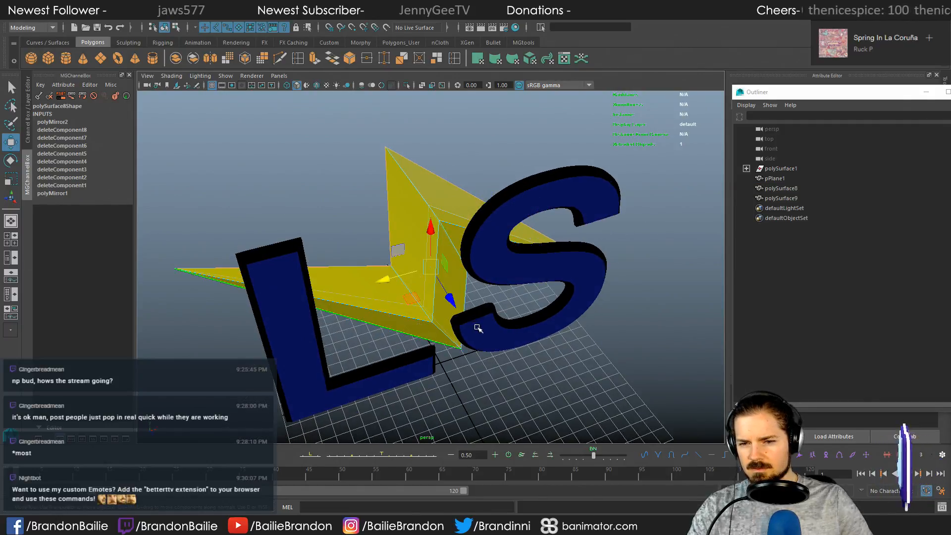
alt+drag(386, 324, 436, 293)
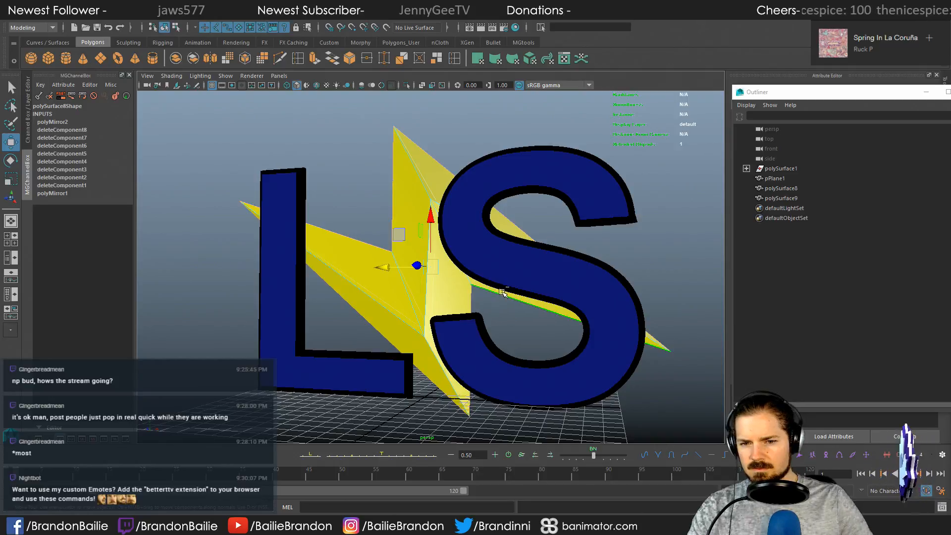
alt+drag(498, 291, 548, 286)
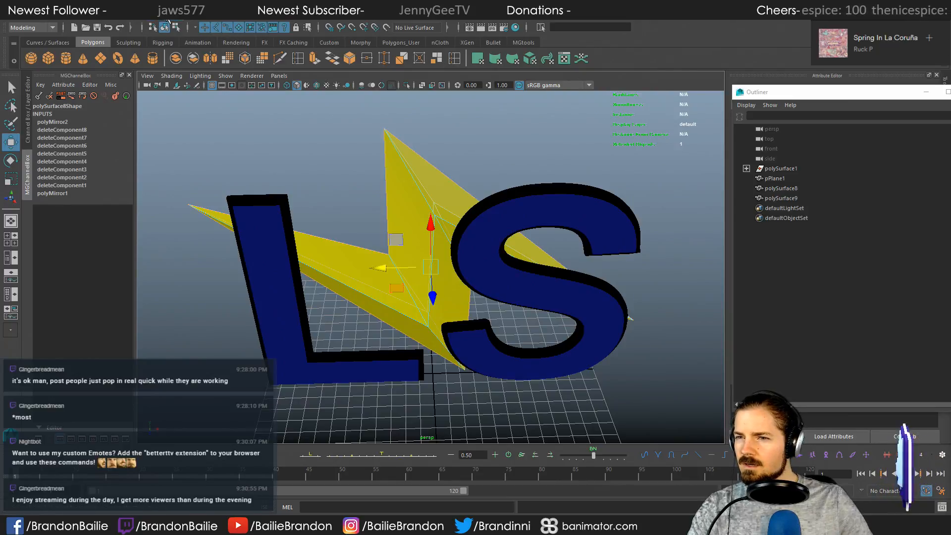
Step: Try to bevel the star's selected outline edges with the bevel Fraction set to 1
click(168, 23)
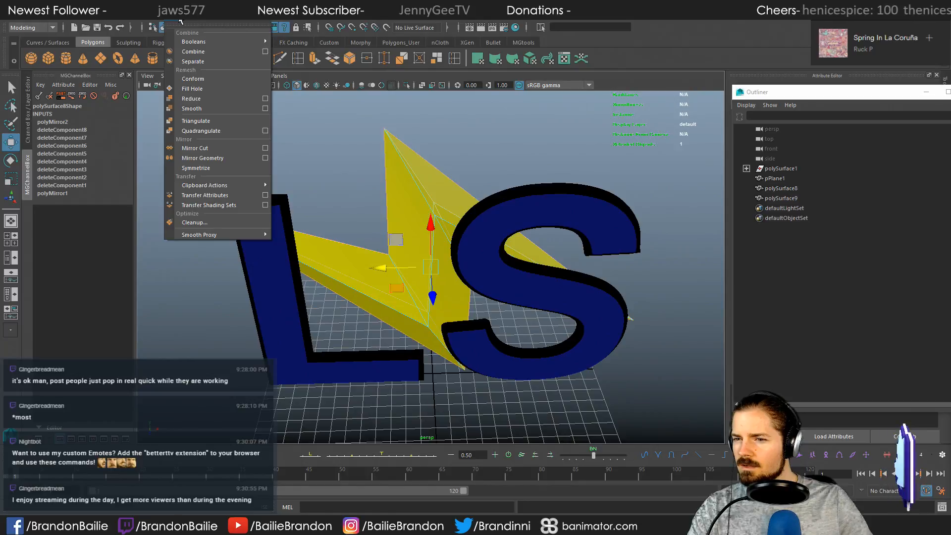
mouse_move(191, 22)
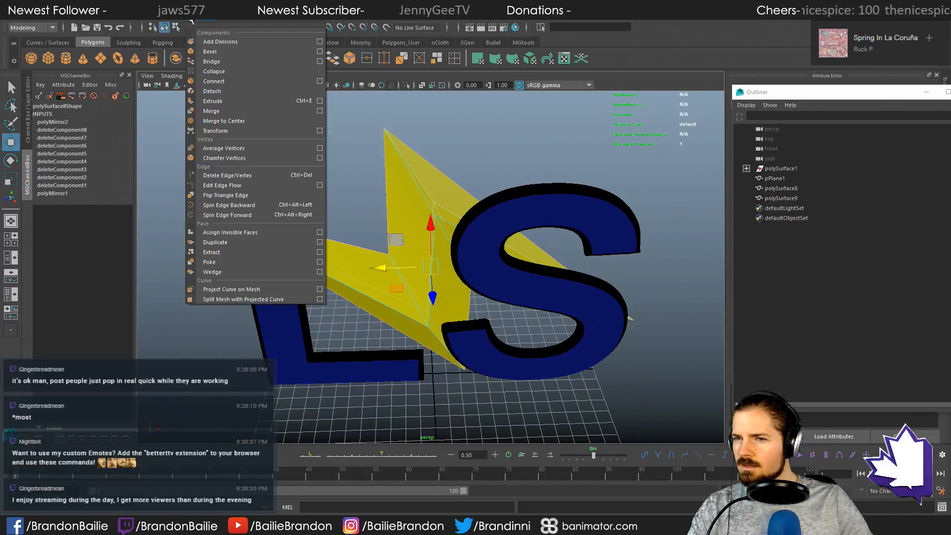
click(214, 52)
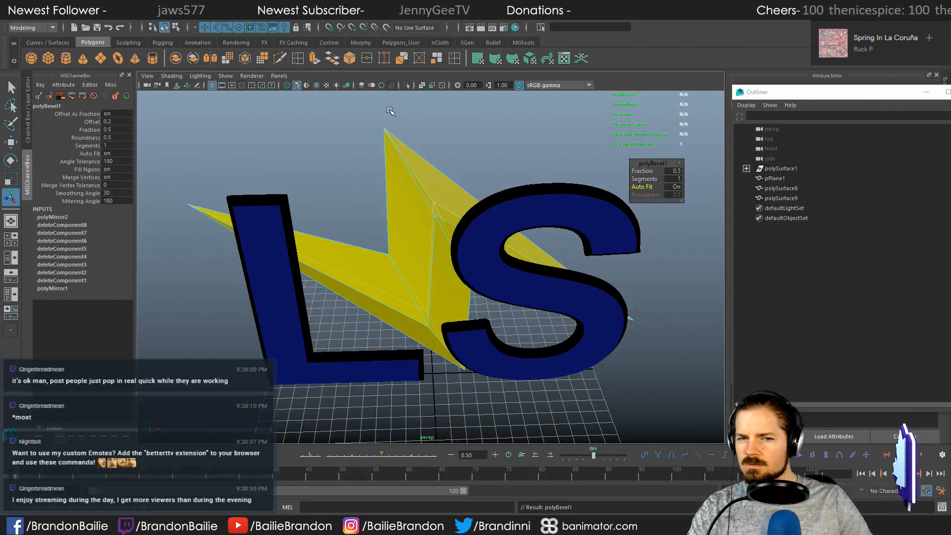
alt+drag(471, 198, 538, 238)
alt+drag(495, 216, 510, 227)
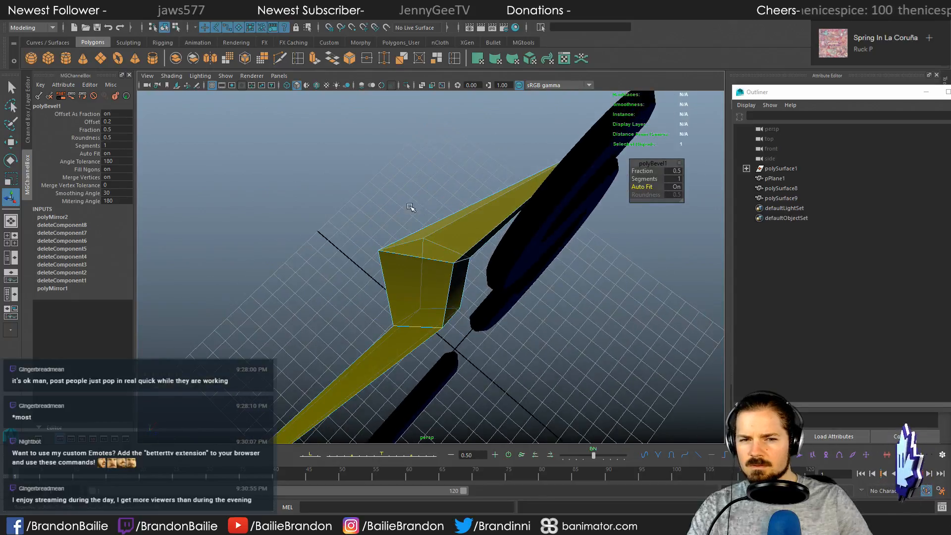
alt+right_drag(511, 228, 583, 233)
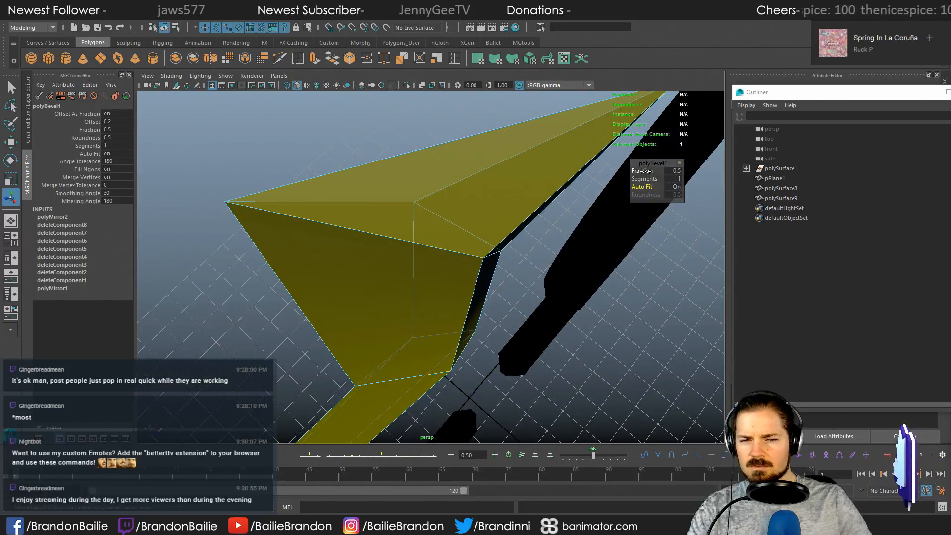
drag(644, 171, 670, 170)
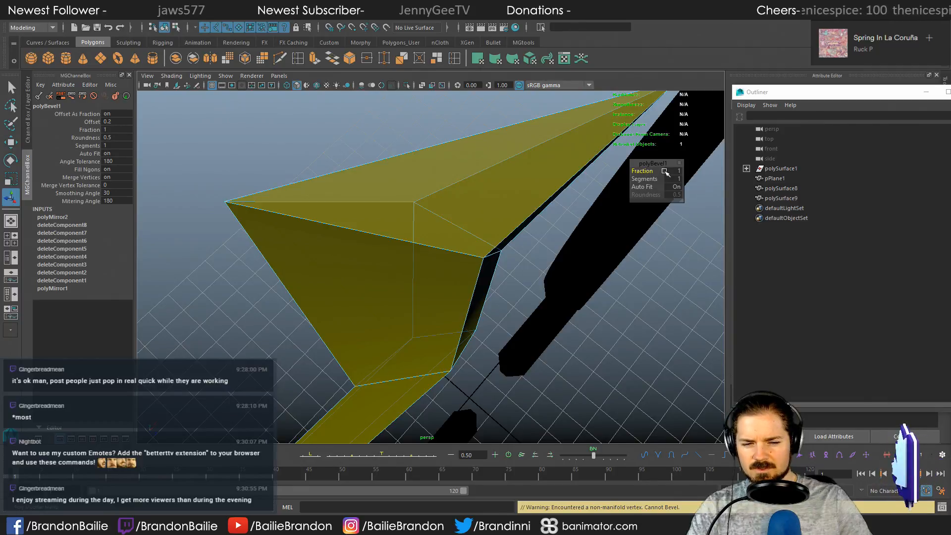
drag(657, 179, 661, 179)
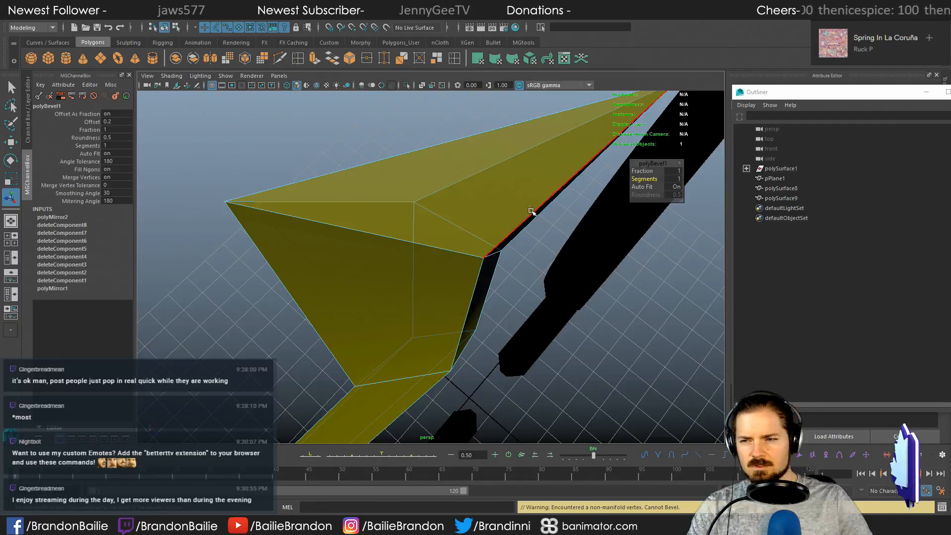
Step: Return the star from edge editing to object mode and clear the selection
alt+right_drag(521, 223, 360, 227)
click(336, 169)
right_drag(443, 254, 498, 225)
click(460, 252)
alt+drag(508, 270, 338, 196)
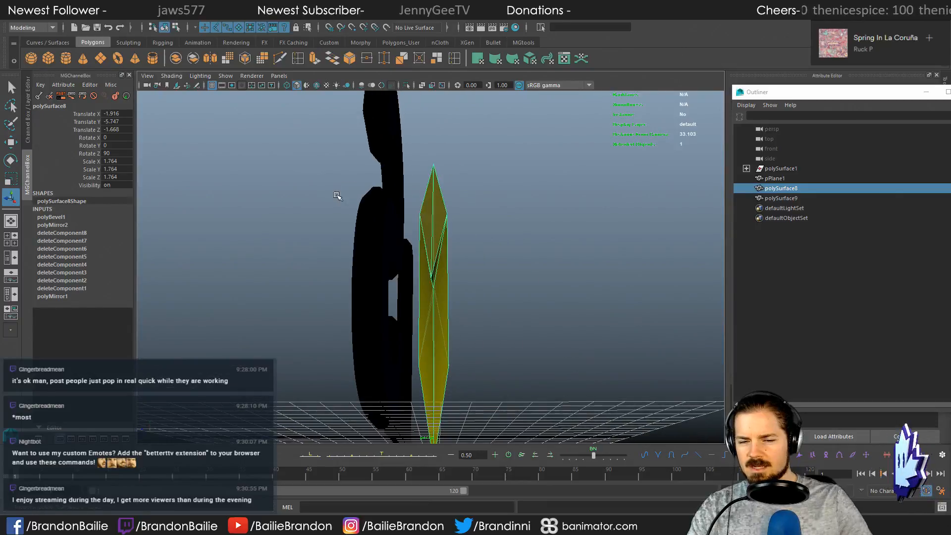
alt+drag(421, 292, 554, 304)
click(487, 133)
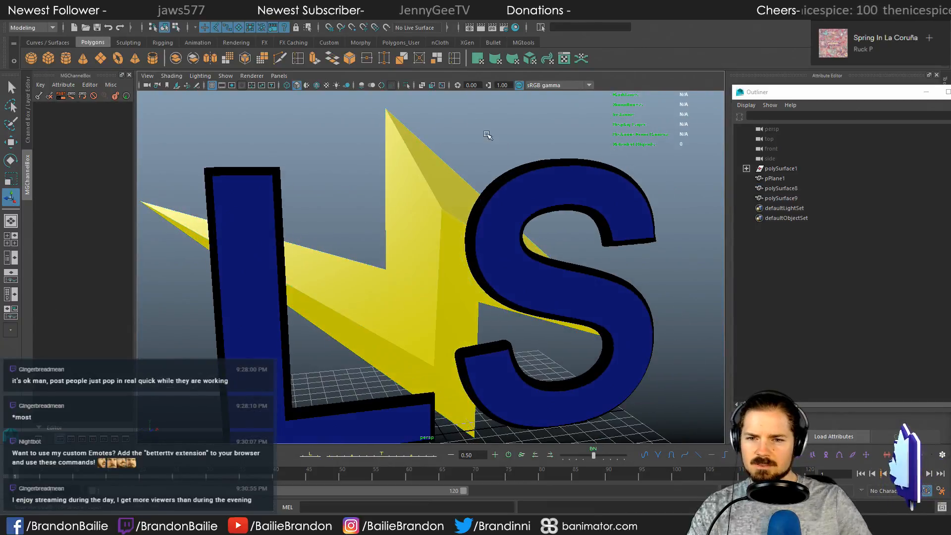
Step: Examine the letters, their outlines and the star from several angles and in the four-view layout
alt+right_drag(560, 228, 371, 213)
alt+drag(371, 213, 424, 192)
click(454, 201)
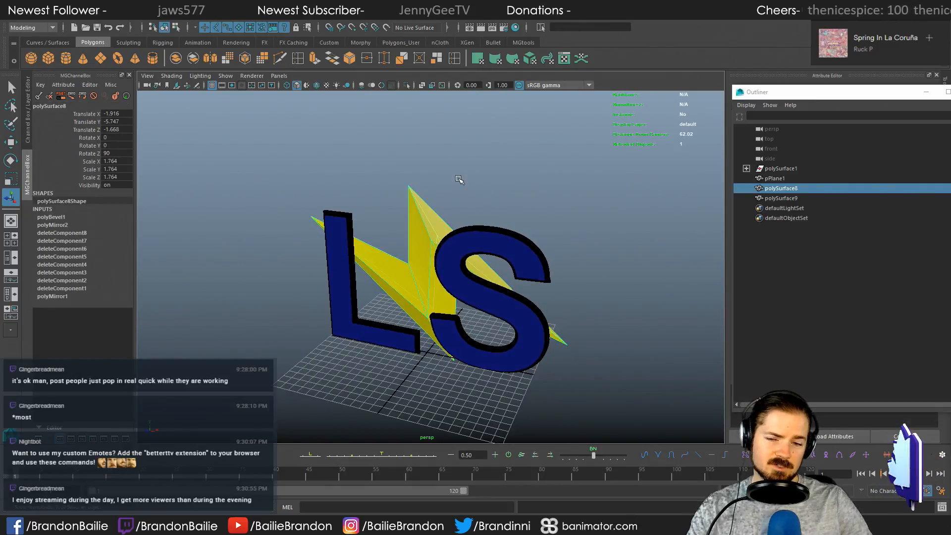
click(459, 180)
key(space)
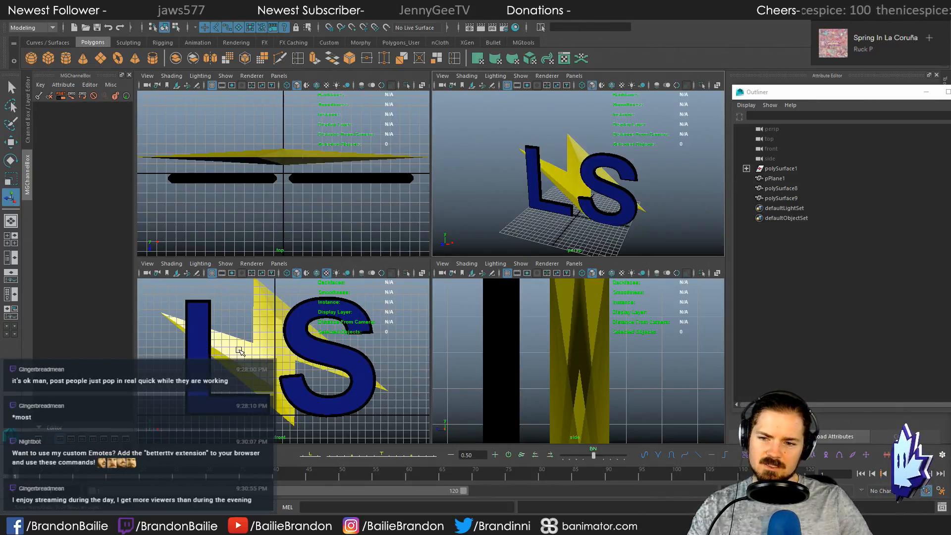
key(space)
alt+drag(496, 208, 522, 203)
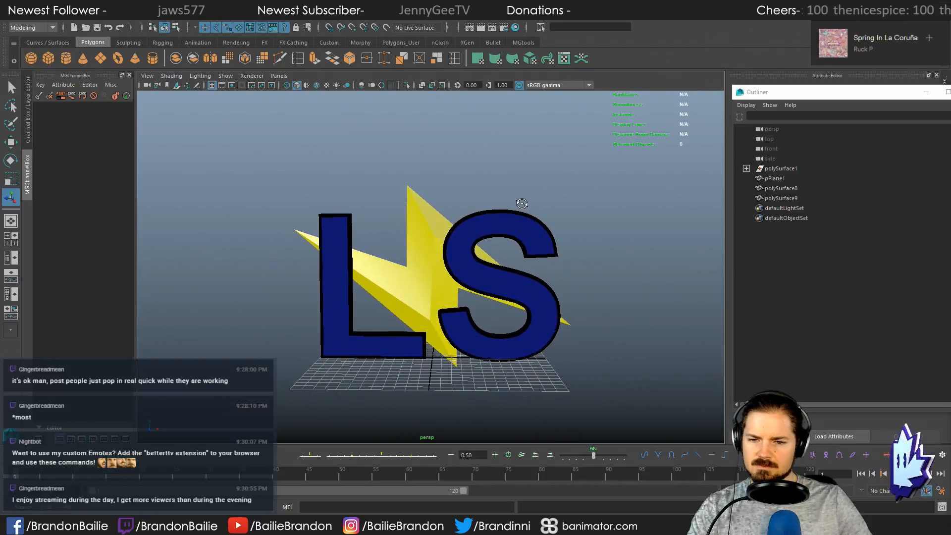
scroll(499, 228, up, 5)
scroll(499, 212, down, 3)
click(501, 156)
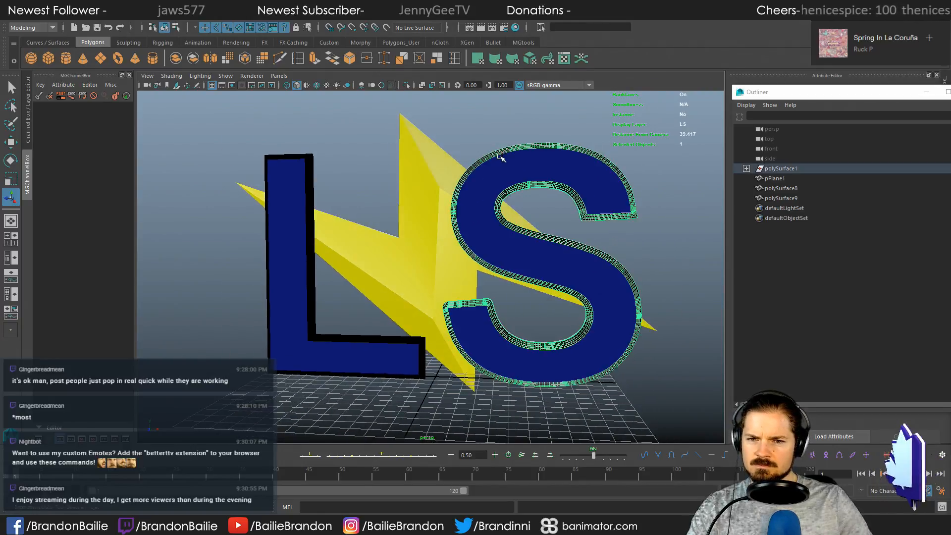
click(477, 119)
scroll(459, 232, down, 4)
alt+drag(458, 232, 459, 184)
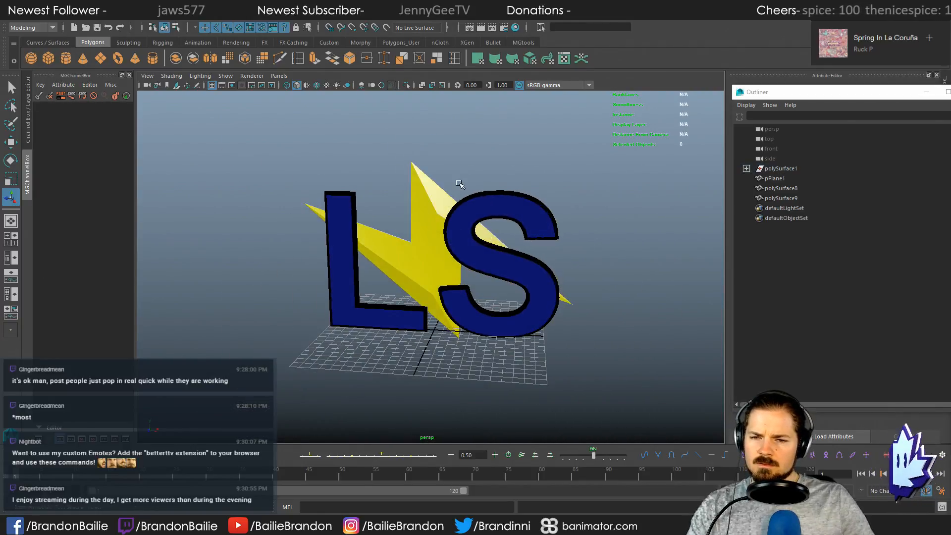
Step: Import 32bit Studios Lighting Scenes - Maya VRay.ma from the TwitchThings folder and dismiss the resulting notice
click(13, 18)
click(55, 126)
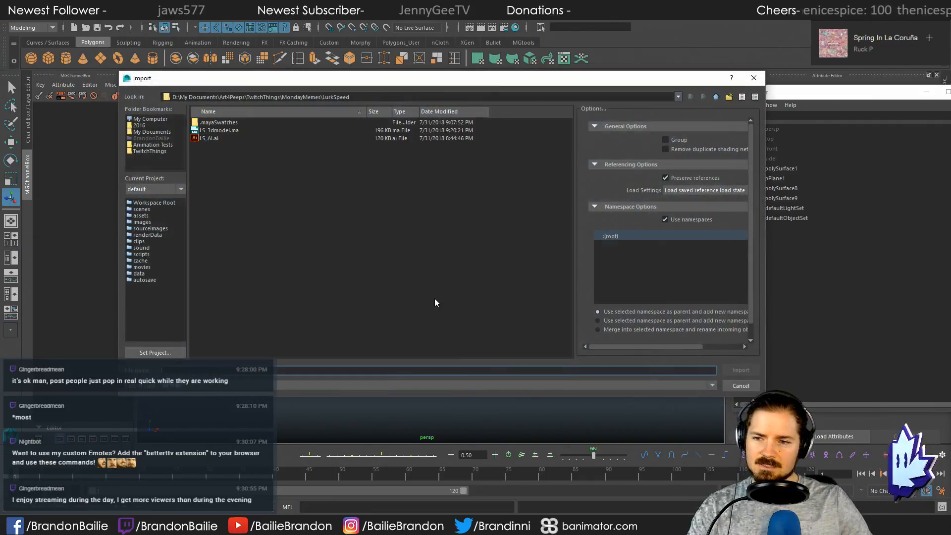
click(153, 145)
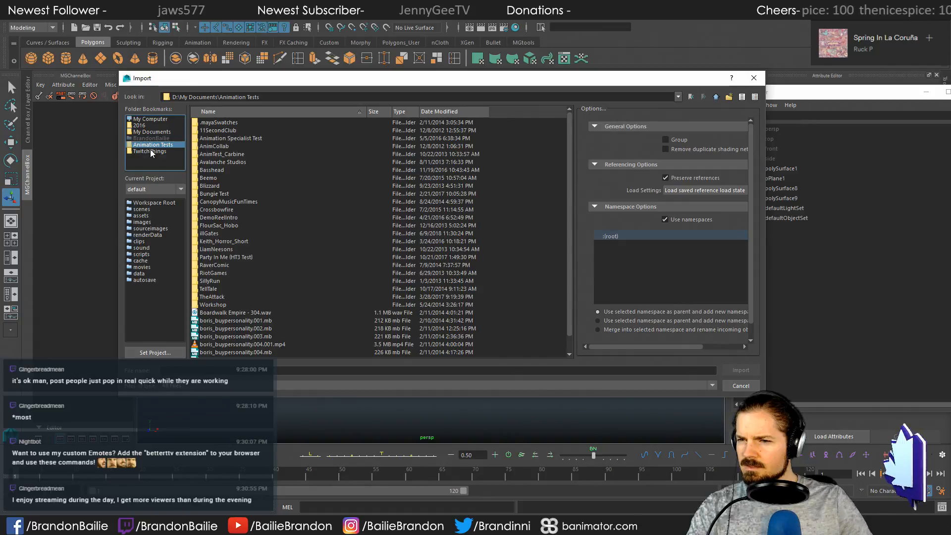
click(152, 151)
double_click(230, 123)
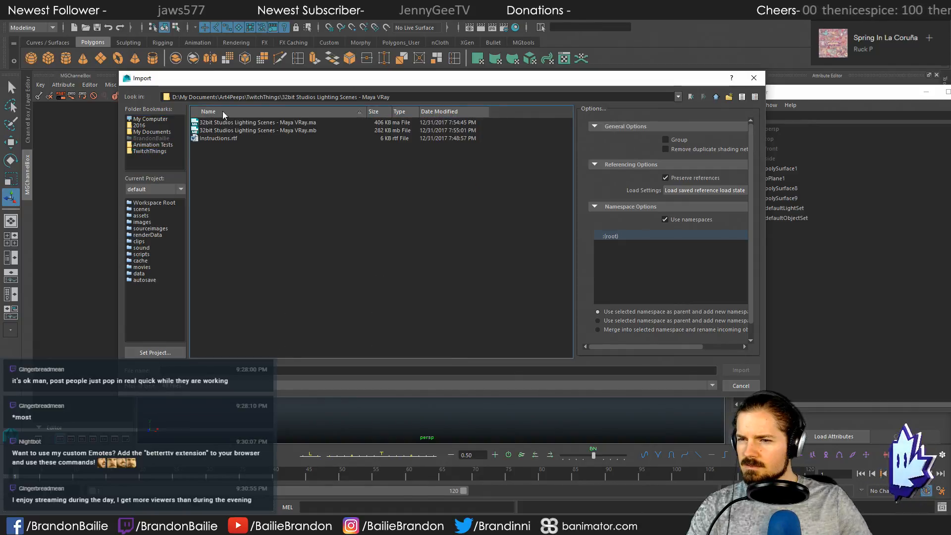
double_click(253, 124)
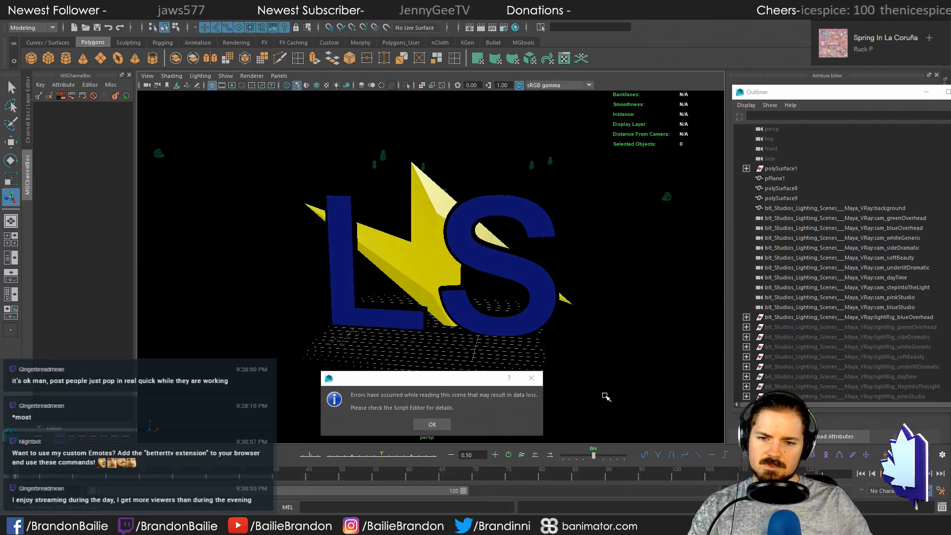
click(432, 425)
Step: Lower the imported studio background beneath the logo to a Translate Y of about -1.443
alt+drag(471, 320, 488, 322)
click(624, 346)
key(w)
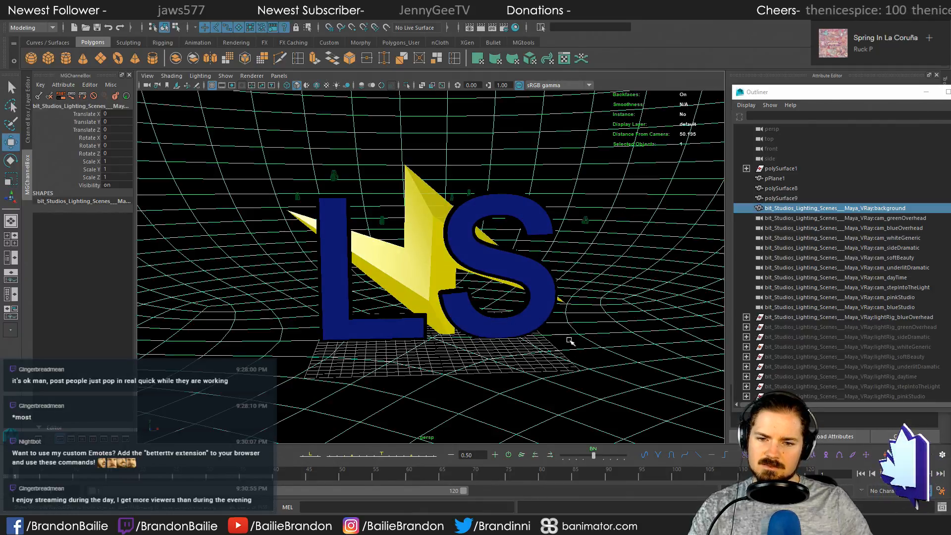
drag(437, 290, 470, 312)
scroll(453, 301, up, 4)
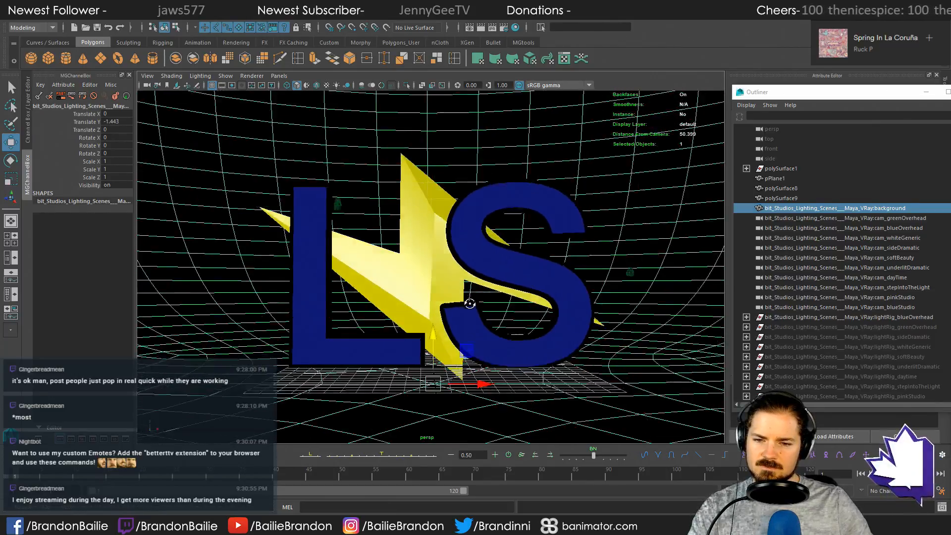
scroll(470, 305, down, 4)
key(q)
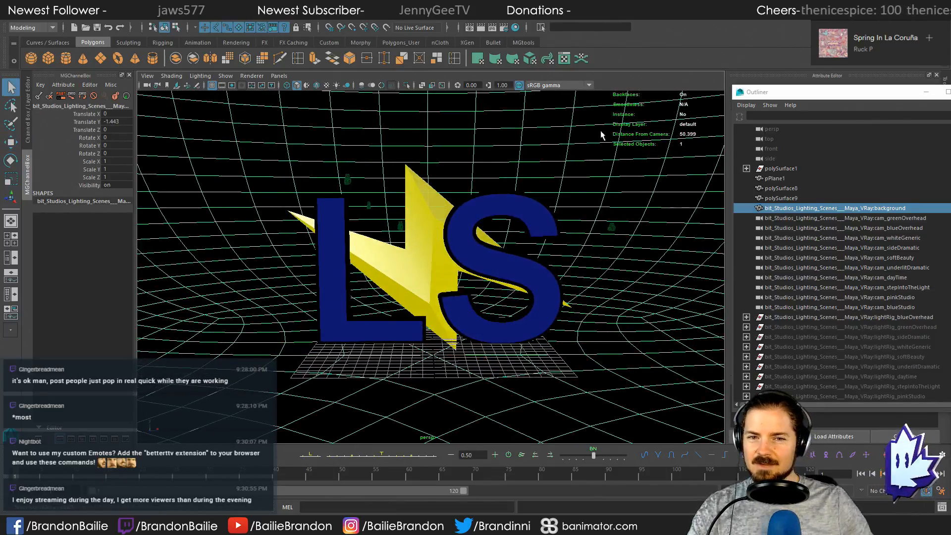
Step: Close the Outliner to save the scene, and bring up the perspective cameras available for the viewport
click(950, 92)
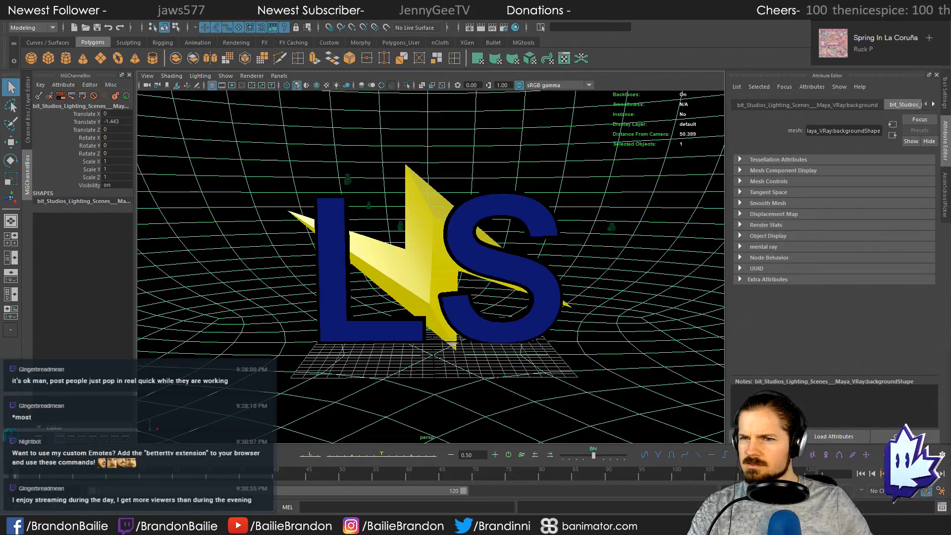
key(ctrl+s)
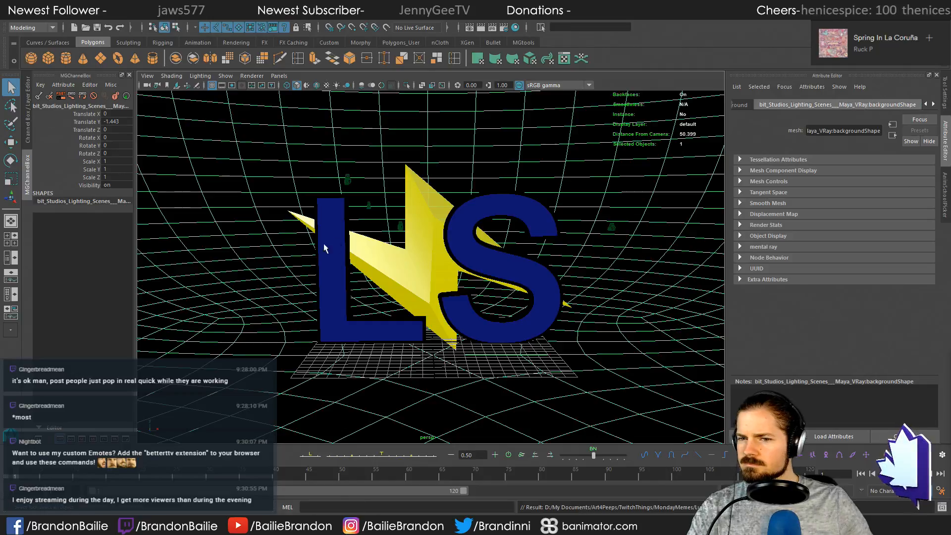
click(279, 76)
mouse_move(293, 86)
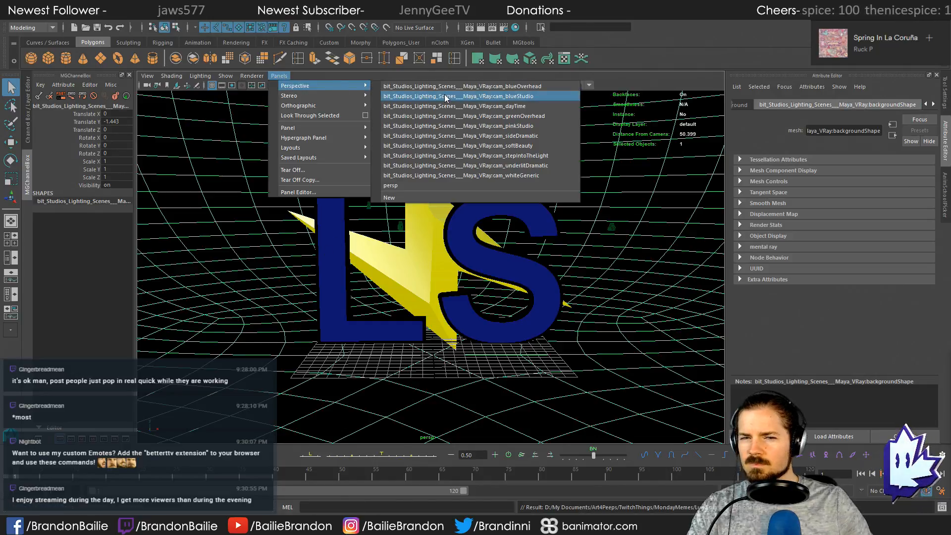
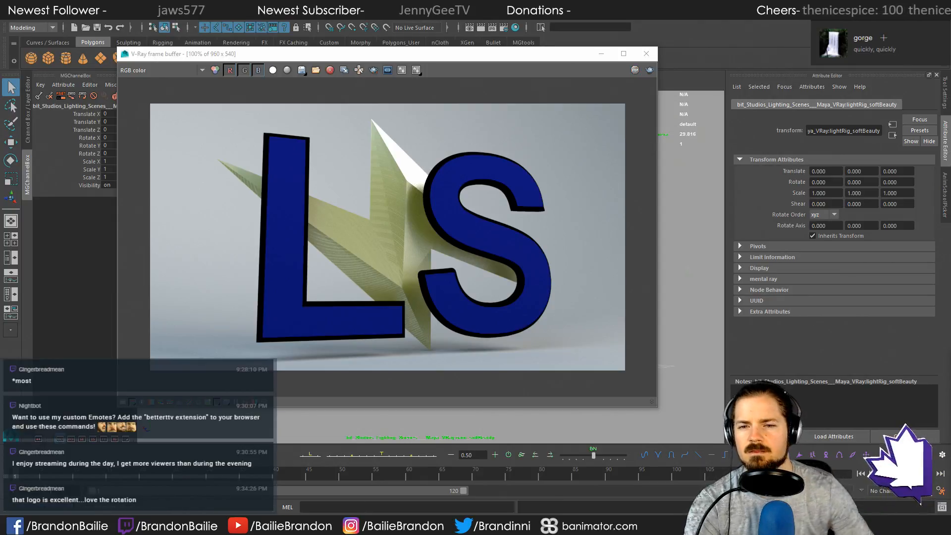
Step: Close the V-Ray render and set the transparency of the star's yellow phong material to 0
drag(367, 54, 385, 65)
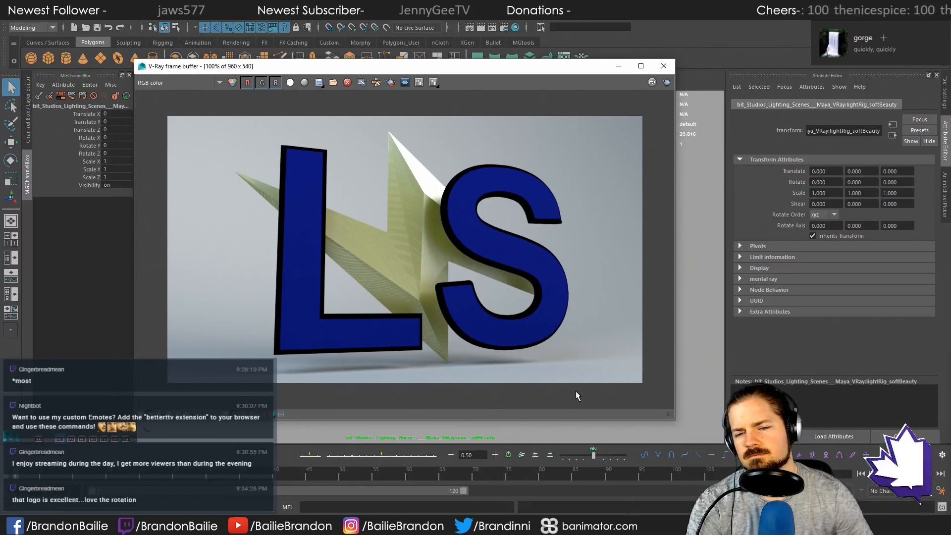
click(664, 66)
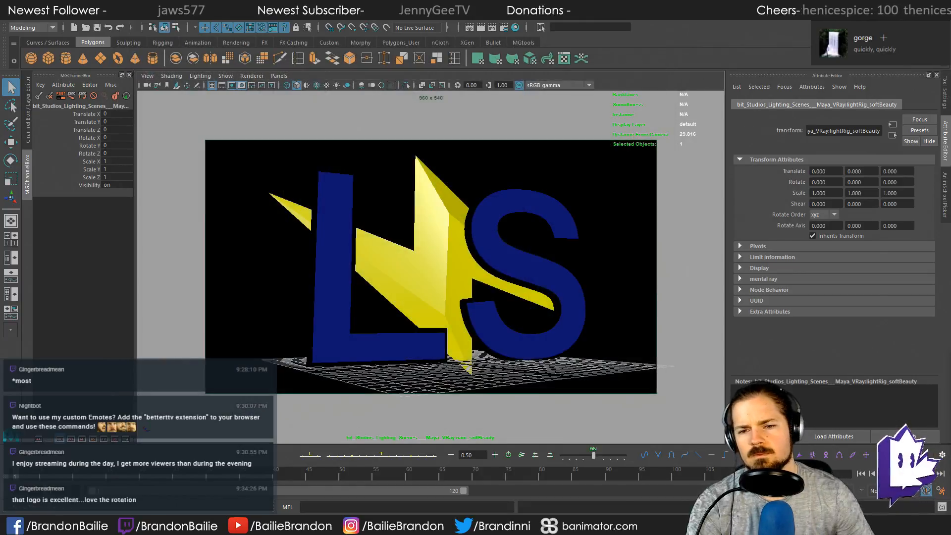
click(449, 238)
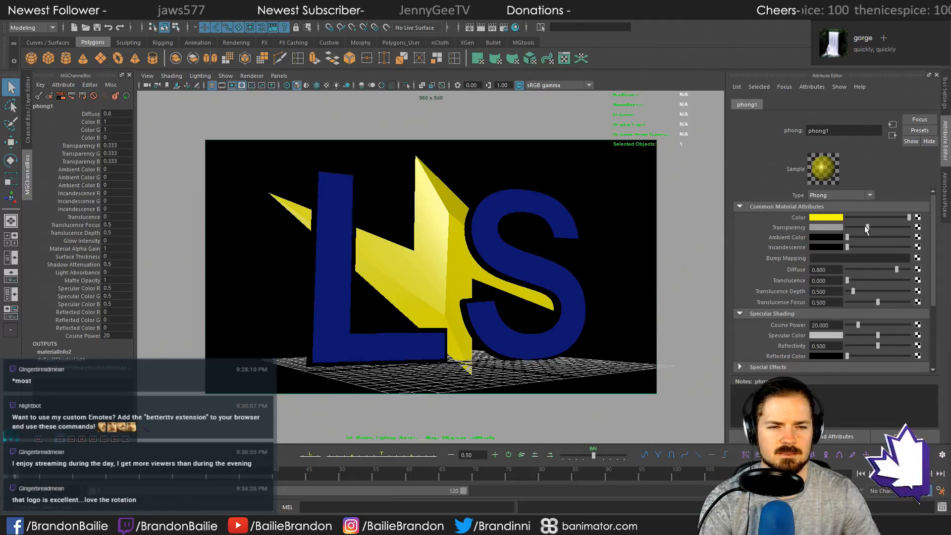
drag(866, 228, 846, 228)
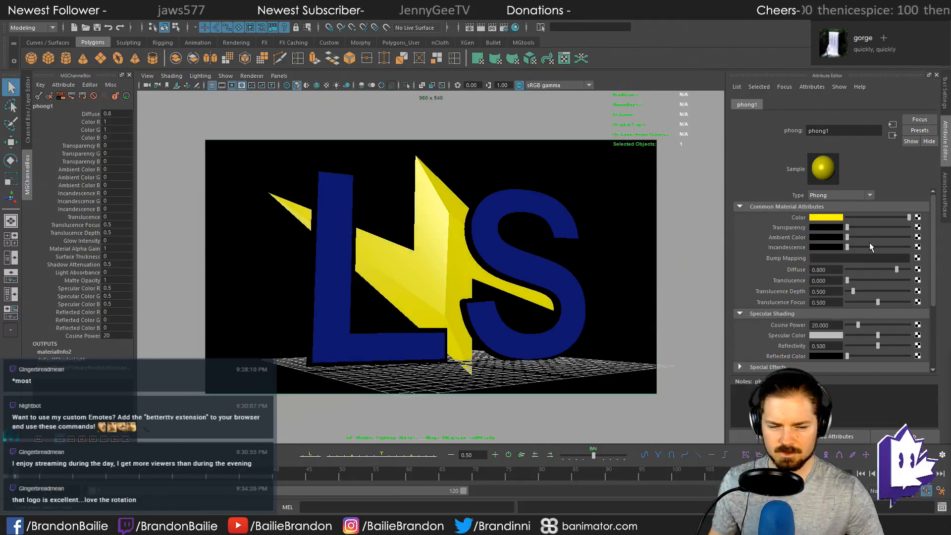
Step: Darken the star's yellow phong color to a value of 0.820 and test it with a V-Ray render
click(830, 220)
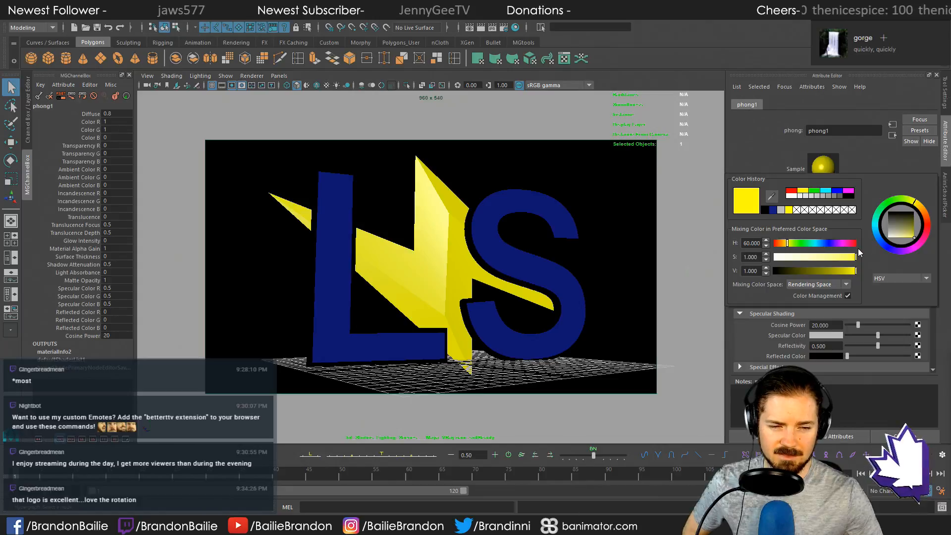
drag(856, 274, 850, 277)
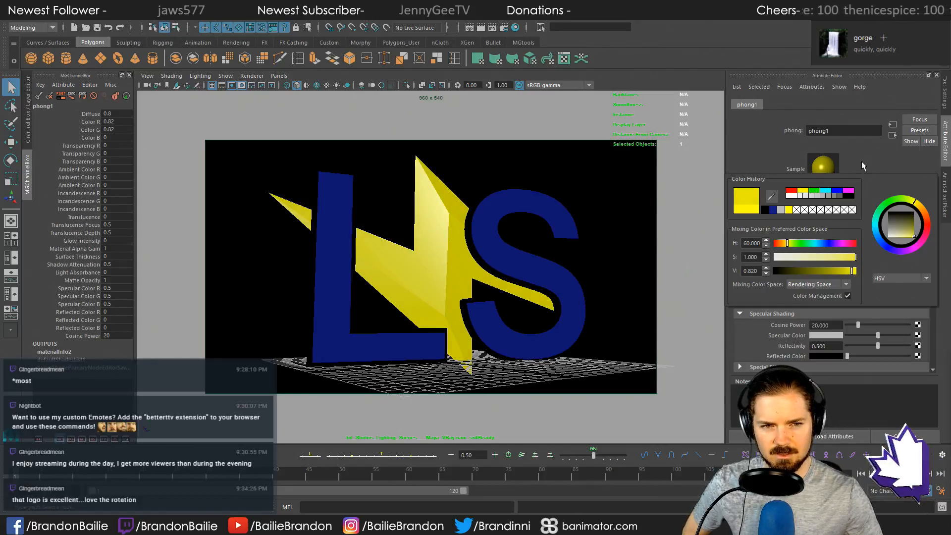
click(481, 27)
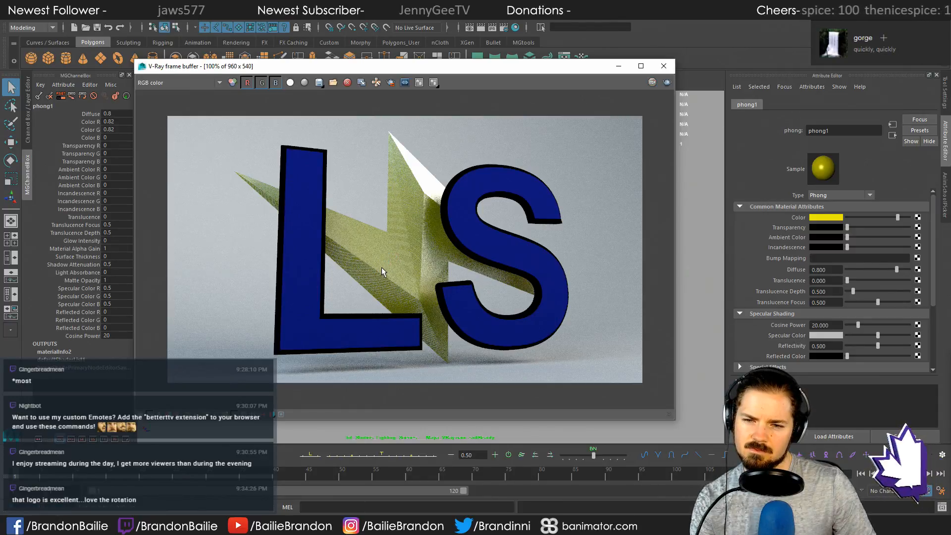
click(664, 67)
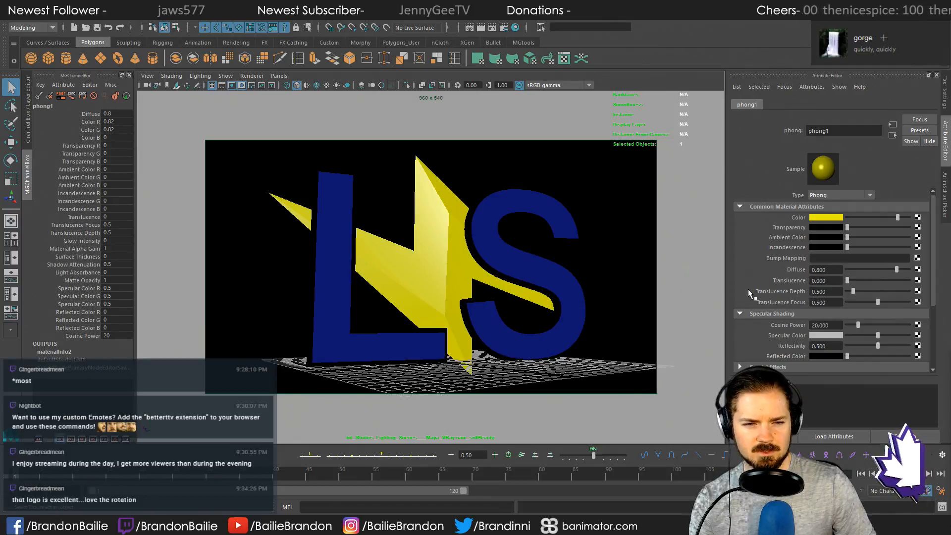
Step: Set the star material's reflectivity to 0 and check the change in a V-Ray render
drag(878, 346, 808, 346)
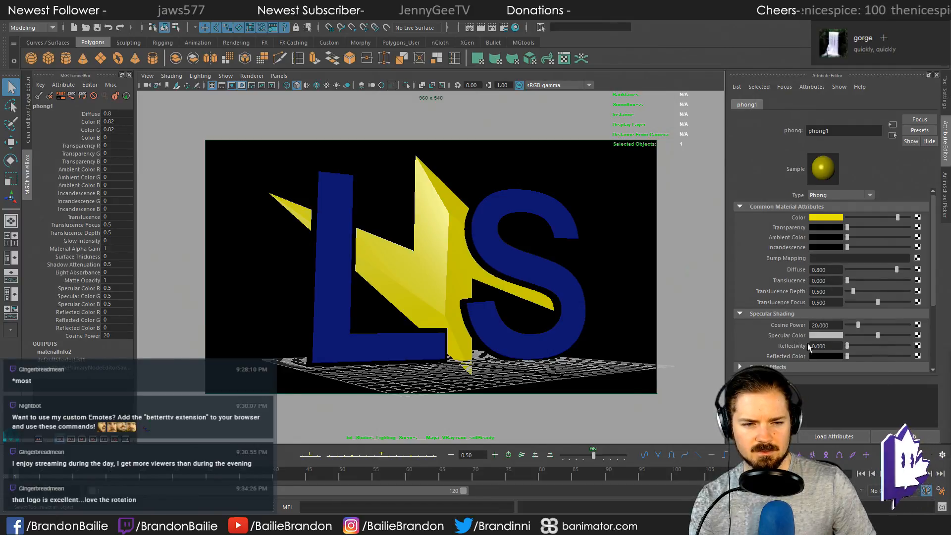
click(481, 27)
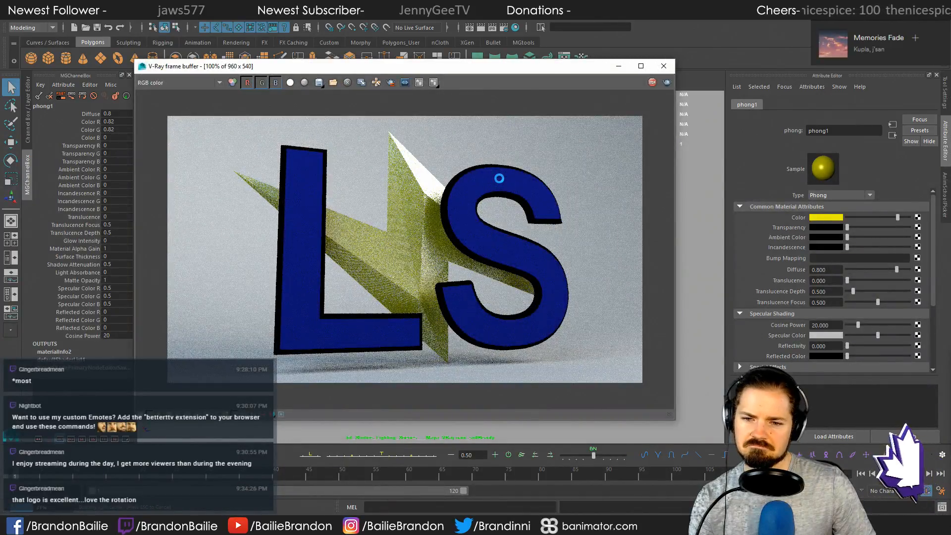
click(664, 66)
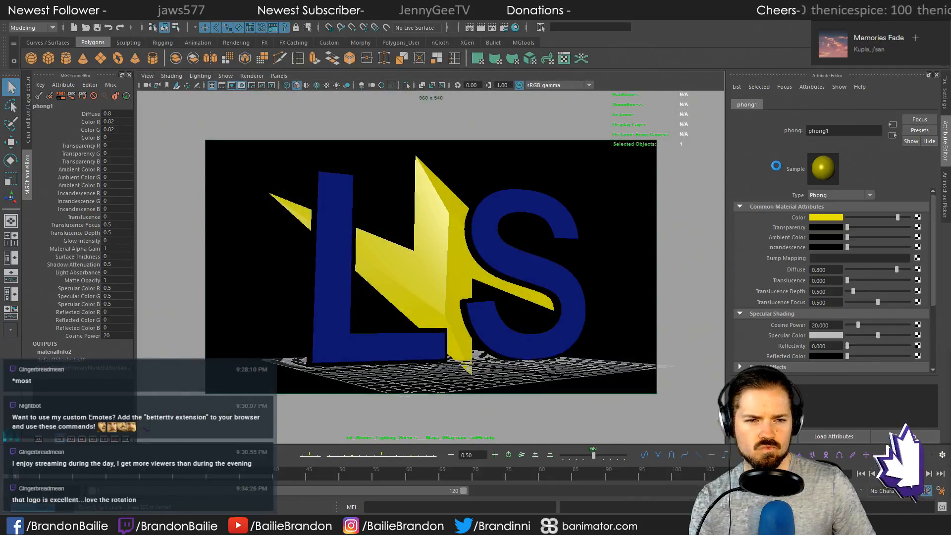
Step: Try the Blinn type for the star's yellow material and check it in a V-Ray render
click(832, 195)
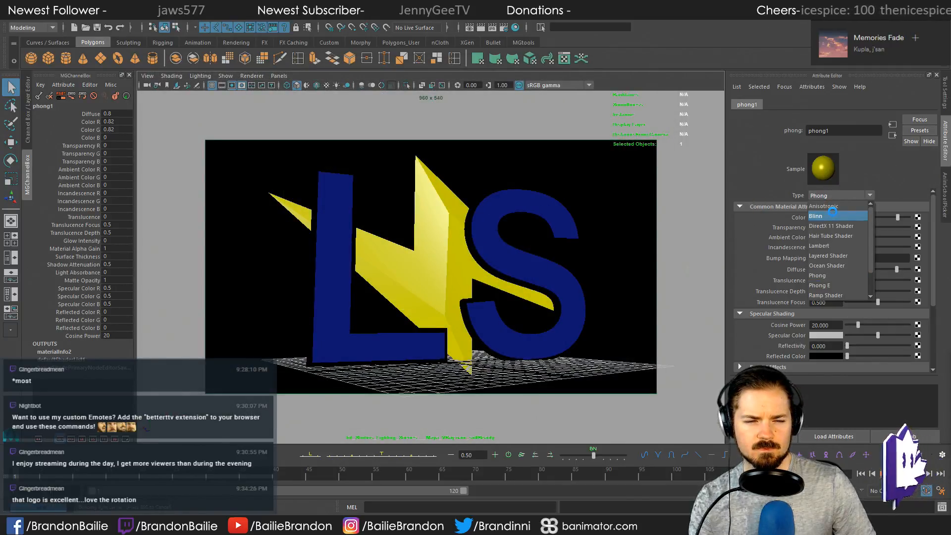
click(832, 214)
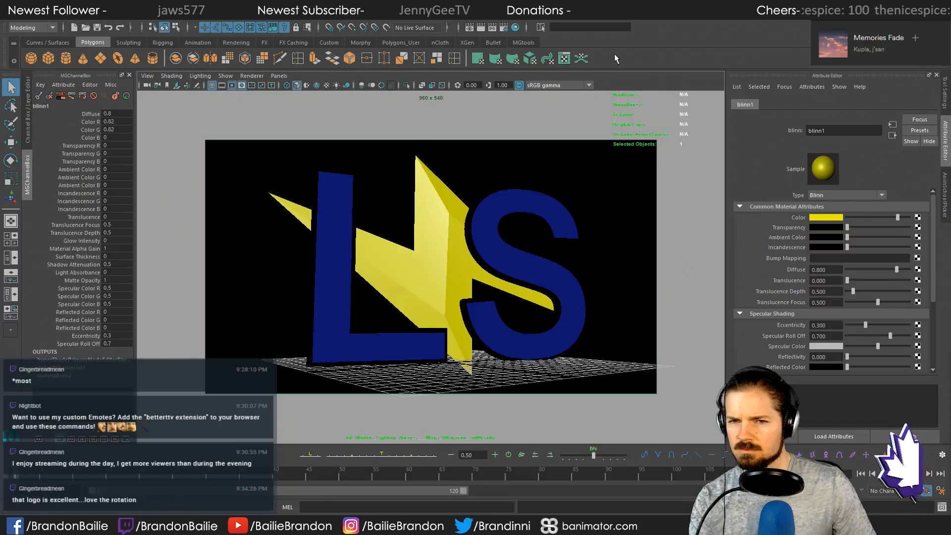
click(483, 27)
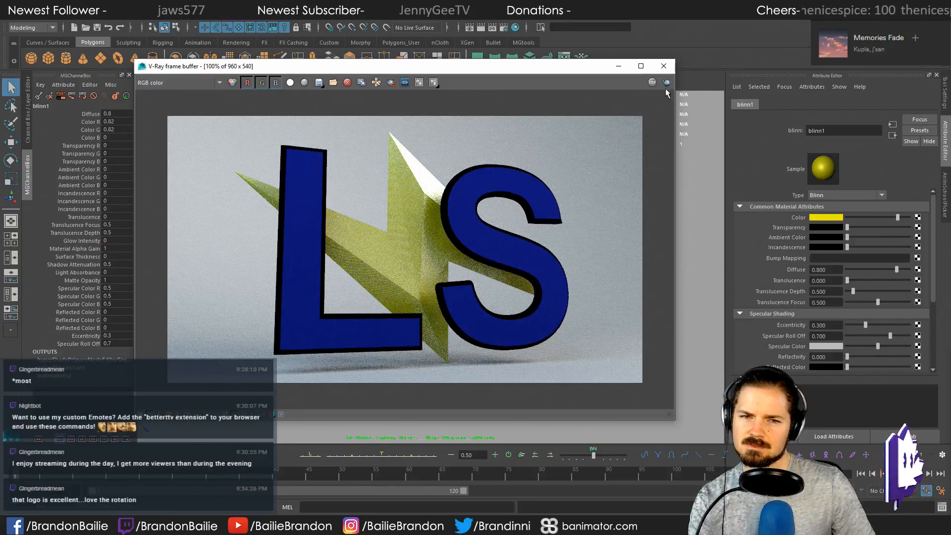
click(664, 66)
Step: Change the star's yellow material type to Lambert and check it in a V-Ray render
click(824, 195)
scroll(842, 235, up, 4)
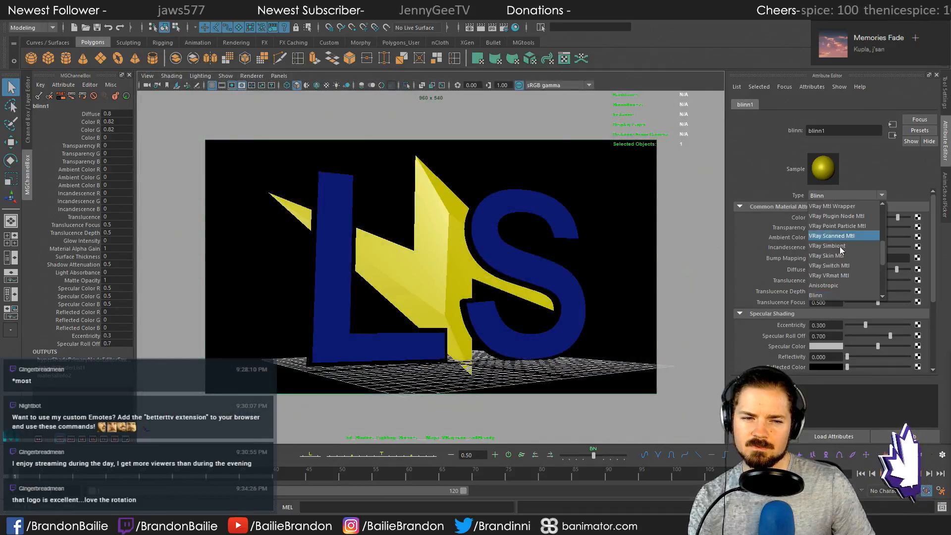
scroll(853, 242, down, 5)
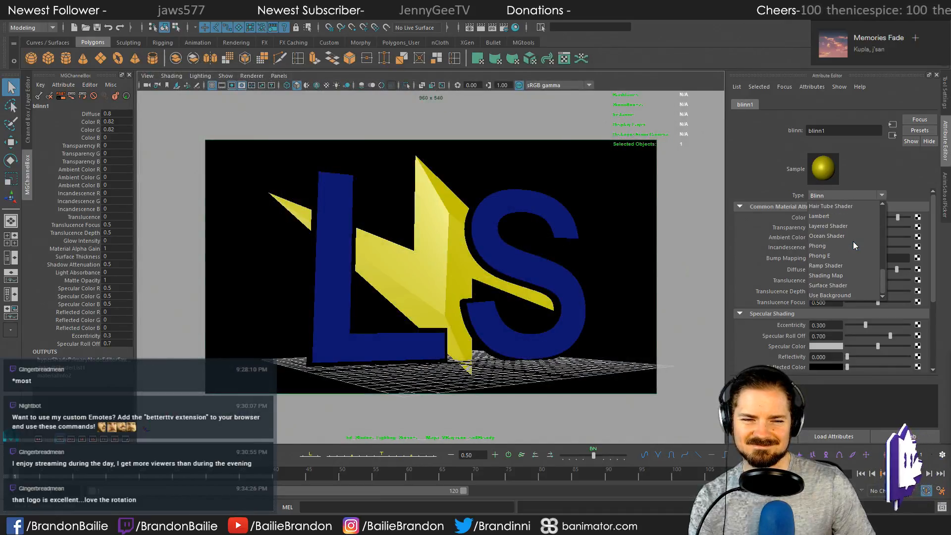
click(828, 216)
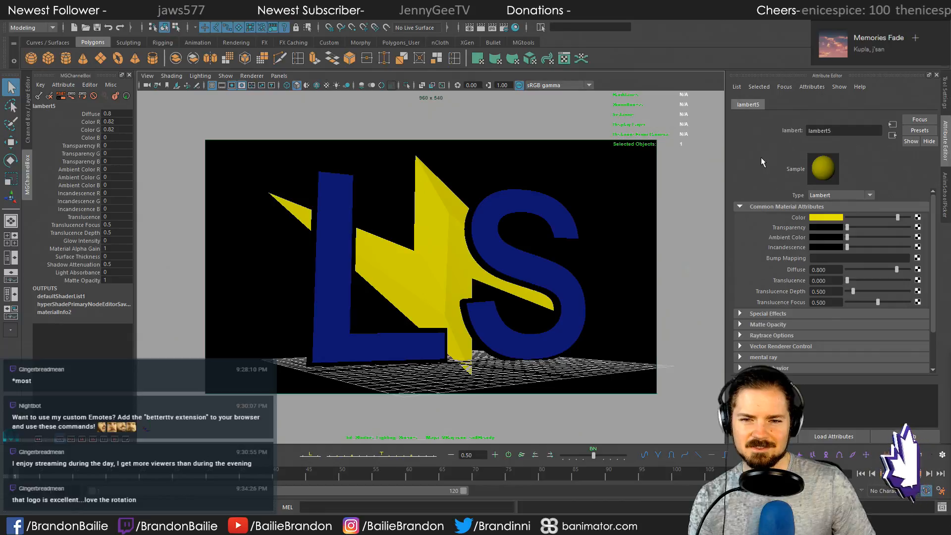
click(479, 27)
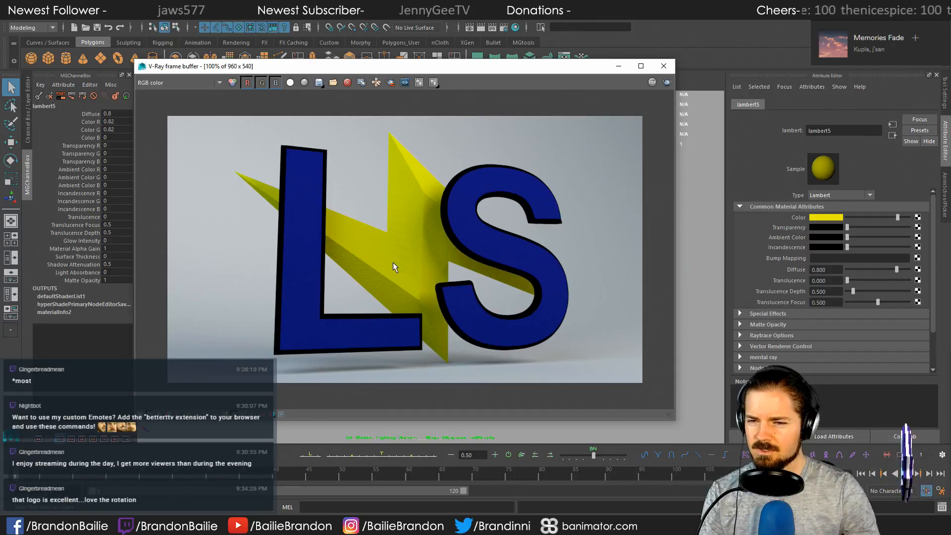
click(664, 66)
Step: Hide the imported studio background and render the logo without it
click(593, 275)
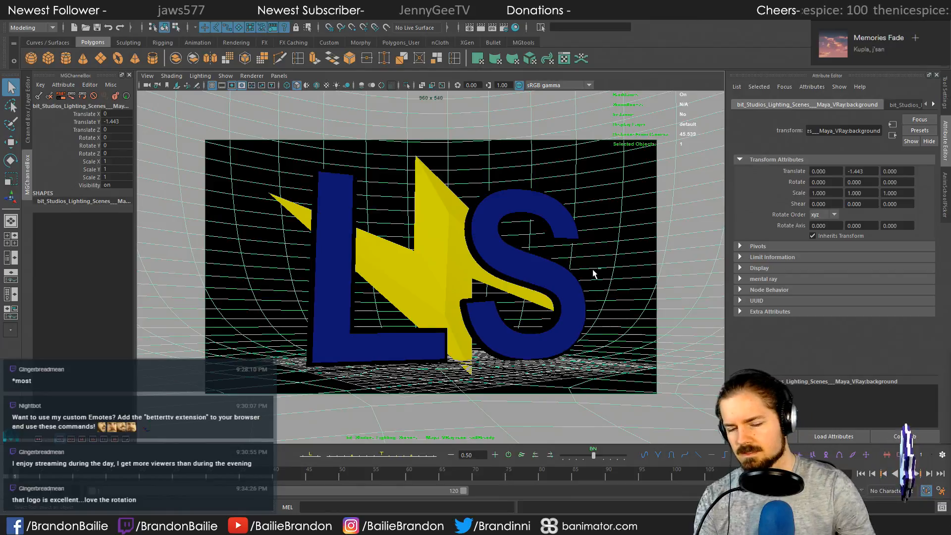
key(ctrl+h)
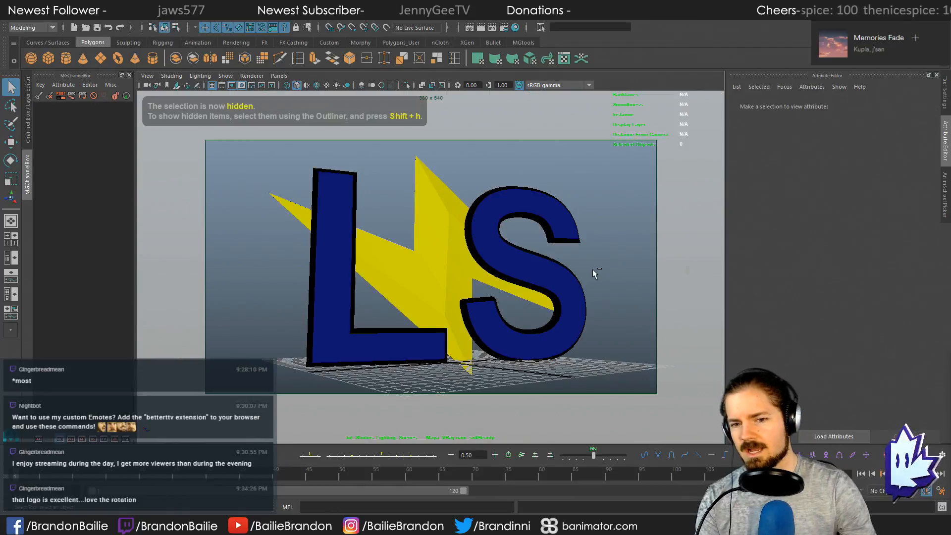
click(481, 28)
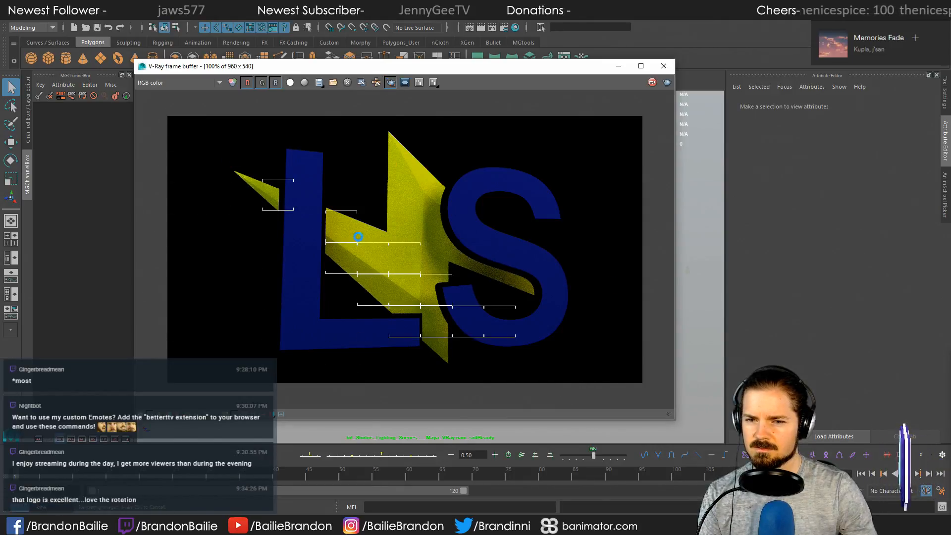
click(657, 83)
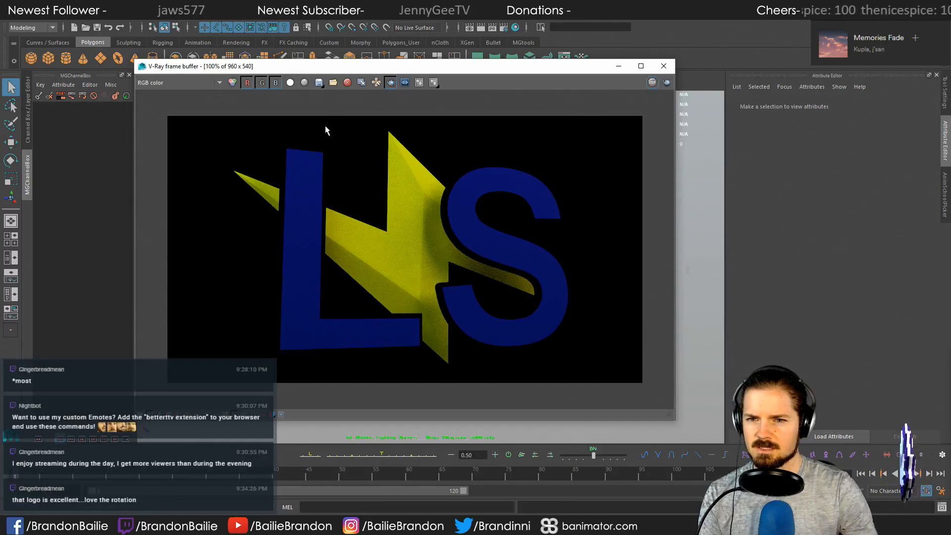
Step: Render only a region around the star between the letters, then turn region rendering off and close the frame buffer
drag(321, 213, 429, 316)
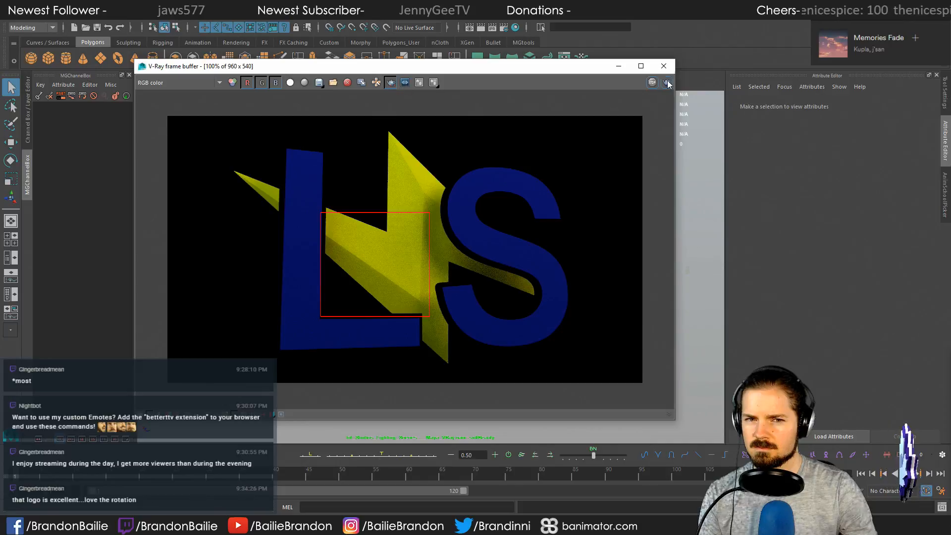
click(392, 83)
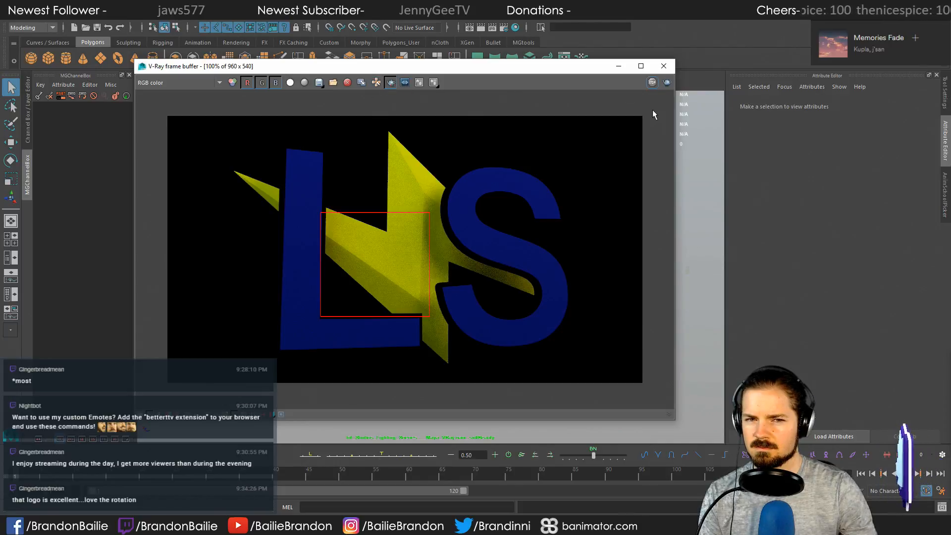
click(667, 83)
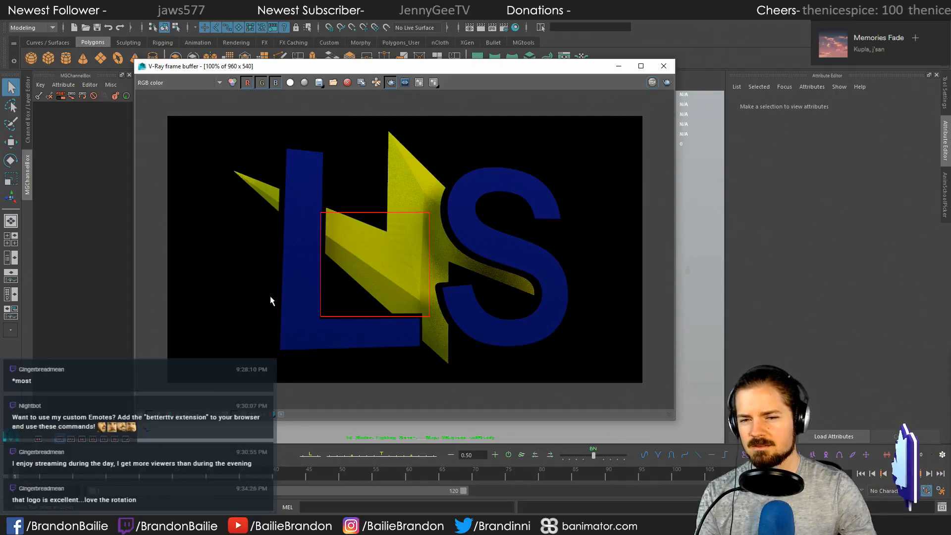
click(391, 84)
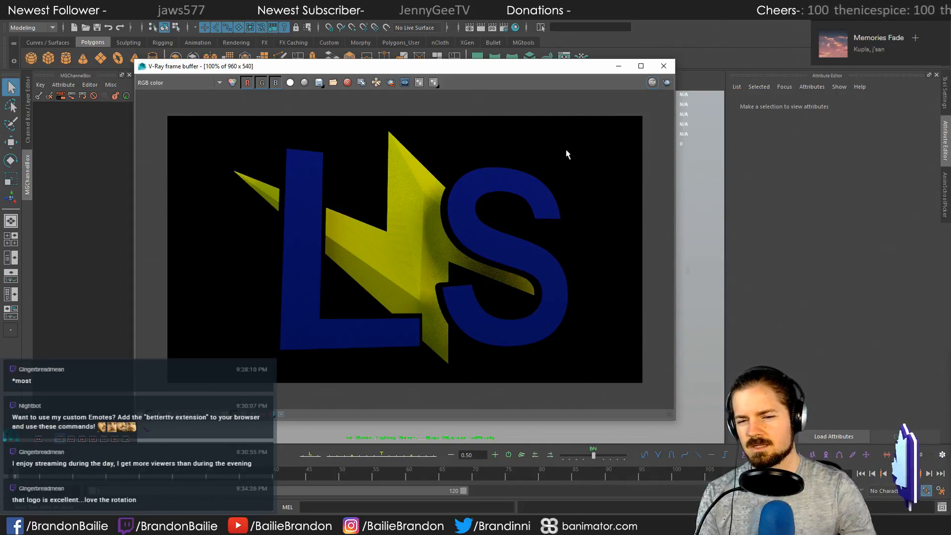
click(663, 65)
Step: Hide the spare copy of the star standing far to the side of the LS logo
click(427, 213)
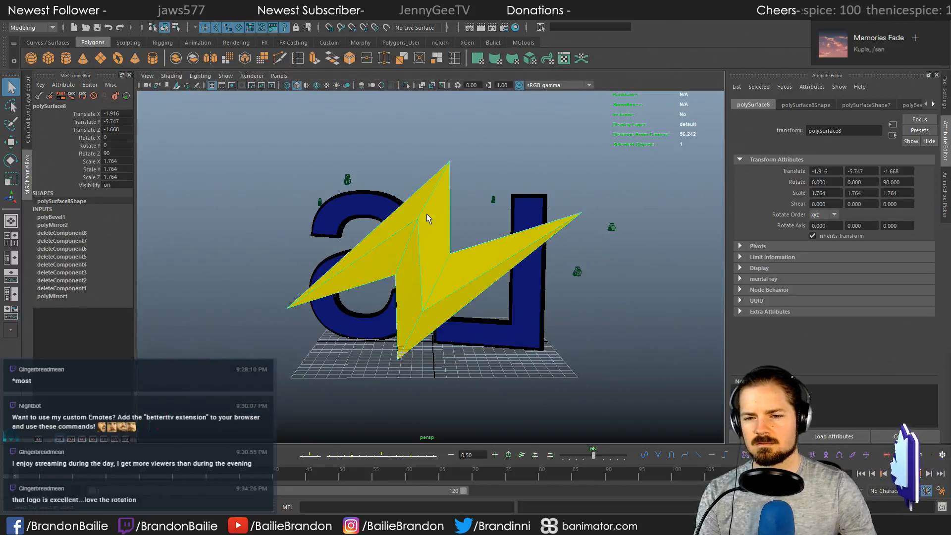
alt+drag(426, 213, 706, 214)
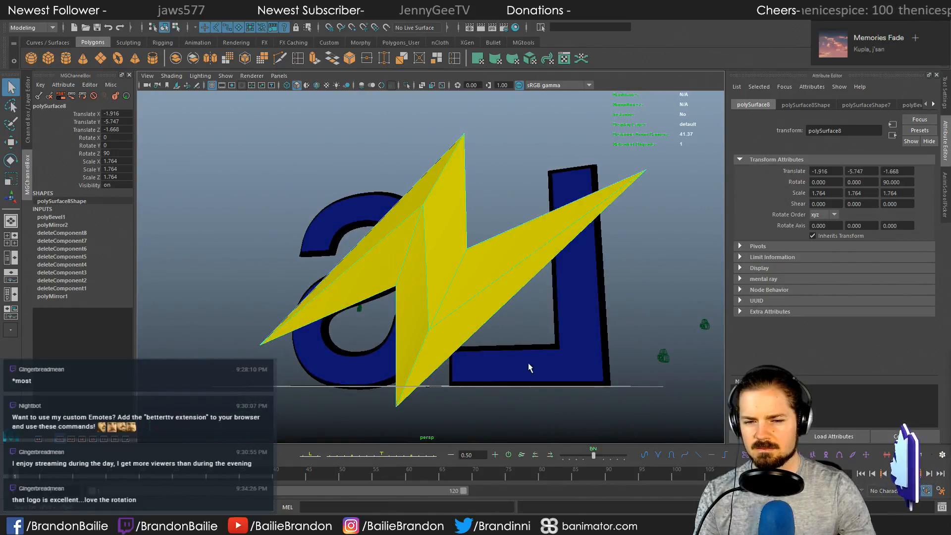
alt+drag(573, 343, 280, 364)
click(214, 171)
alt+drag(293, 242, 343, 268)
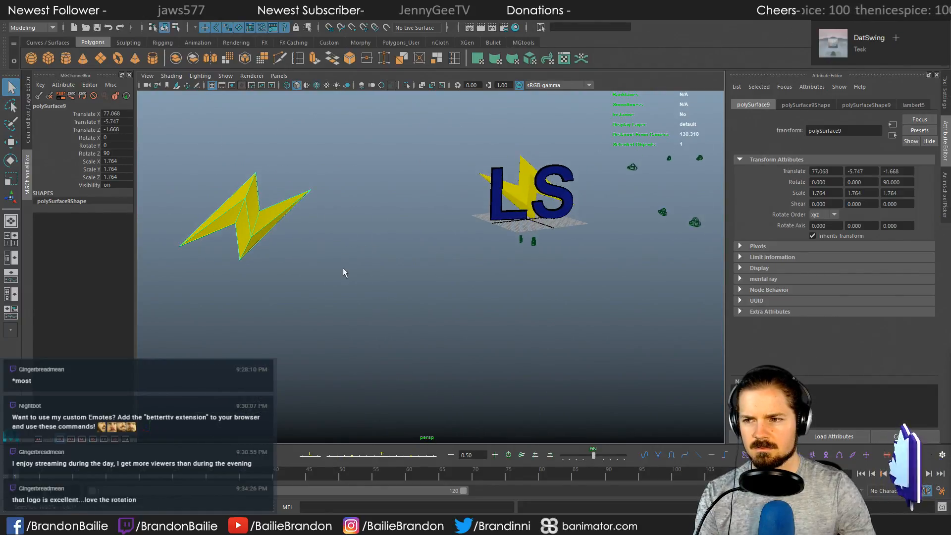
key(ctrl+h)
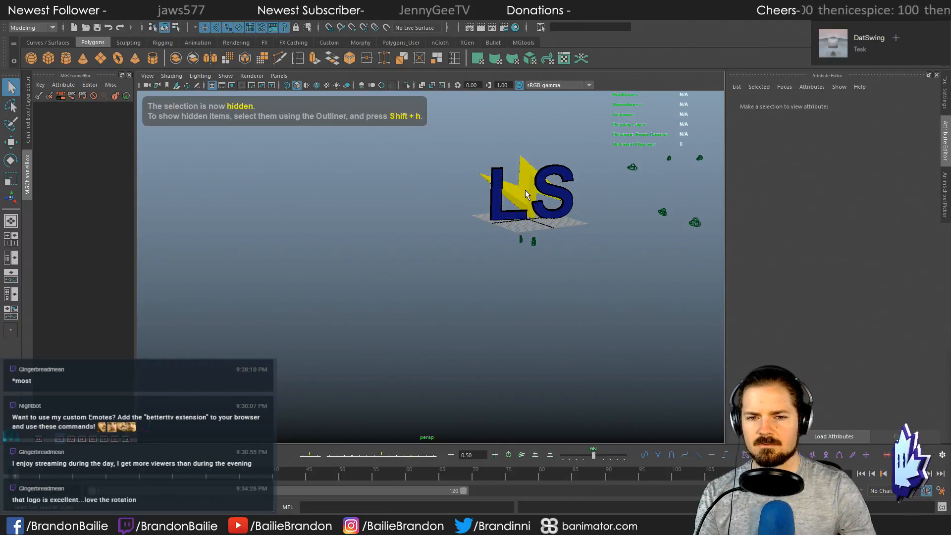
Step: Compare the logo's star in the perspective and studio camera views, and dismiss the CCleaner update notification
click(529, 191)
key(f)
alt+right_drag(560, 254, 327, 238)
alt+drag(327, 238, 417, 181)
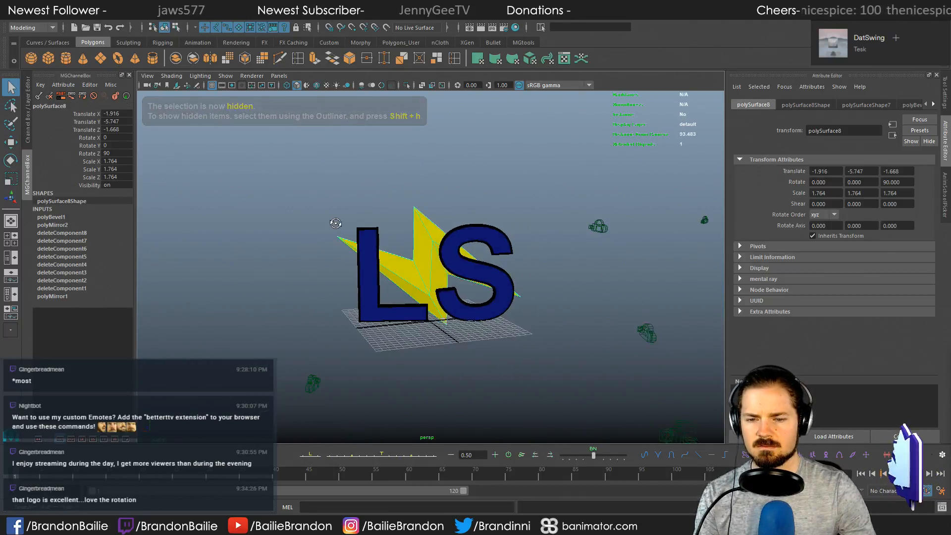
key(bracketleft)
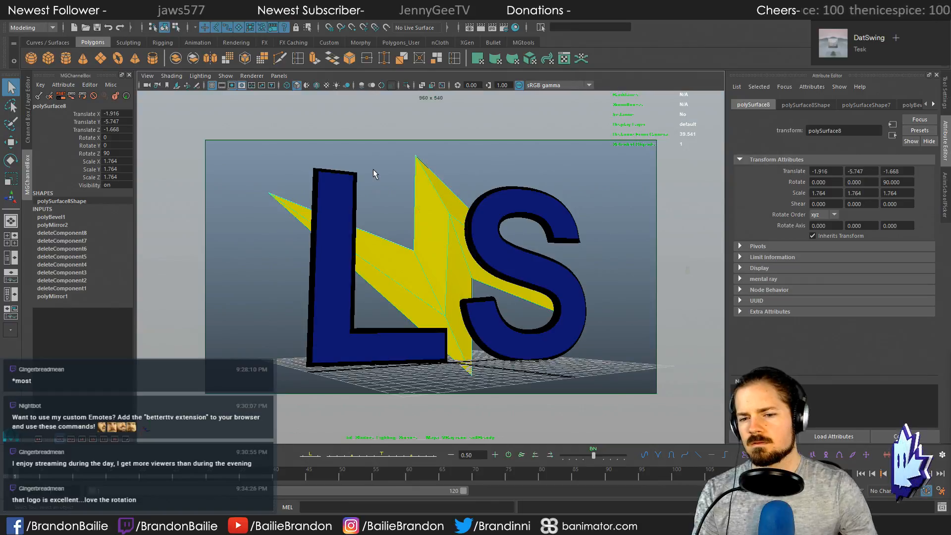
key(bracketright)
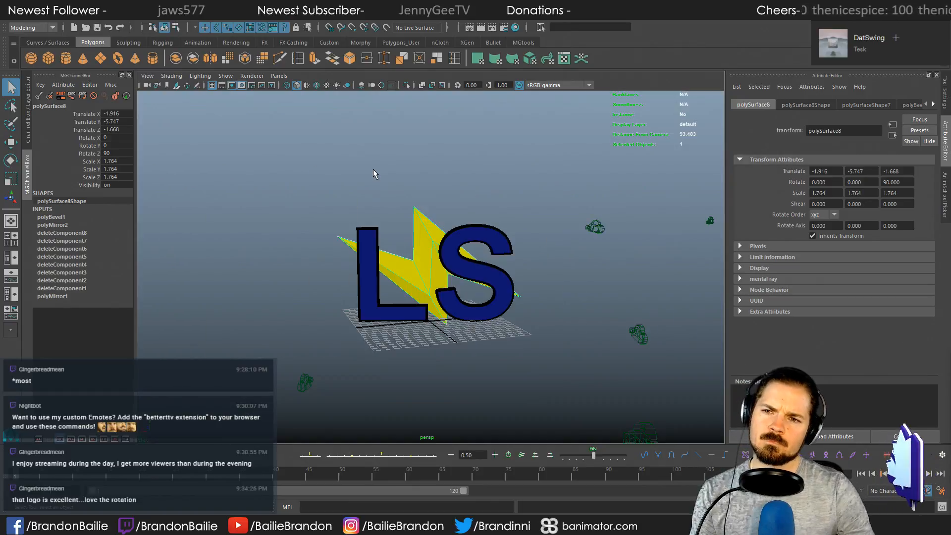
key(bracketleft)
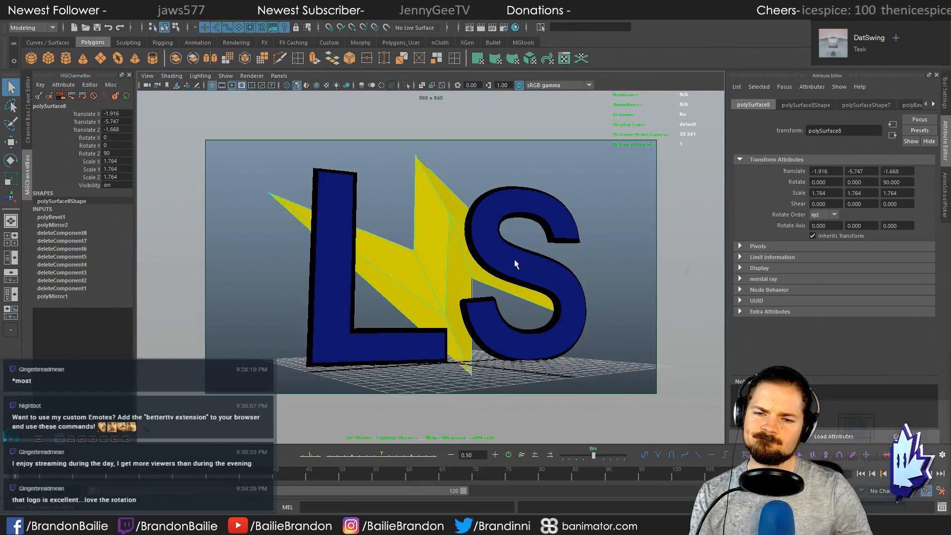
click(479, 182)
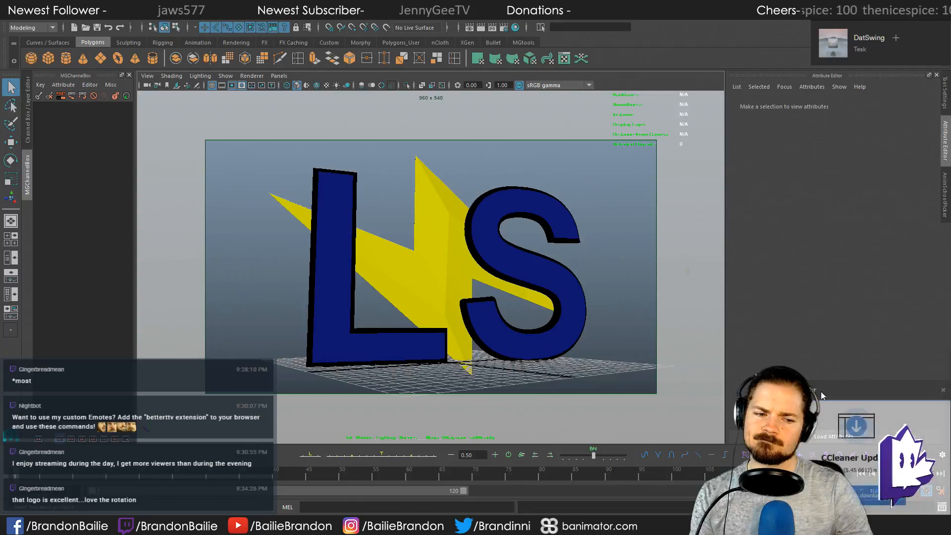
click(943, 390)
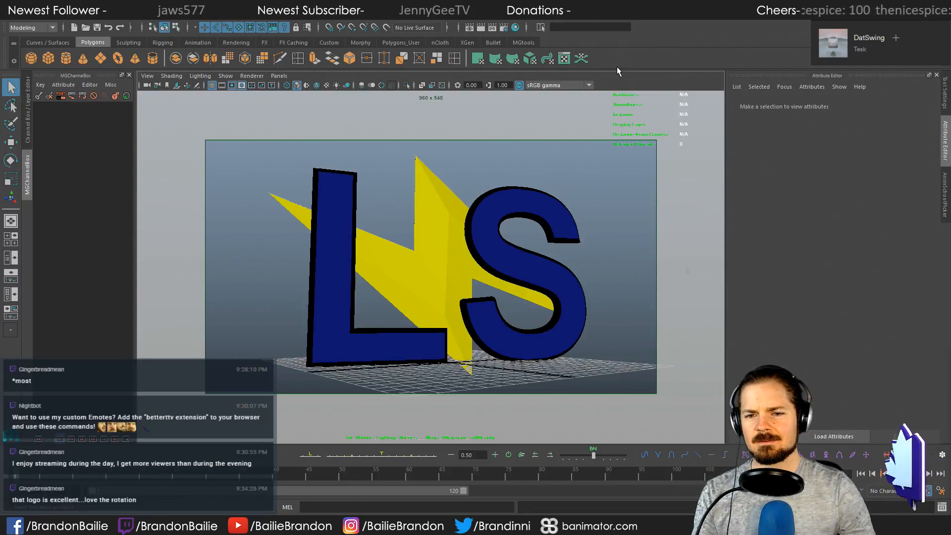
Step: Set the studio camera's X rotation to 0 and shift the camera to bring the LS logo back into frame
click(477, 250)
click(431, 260)
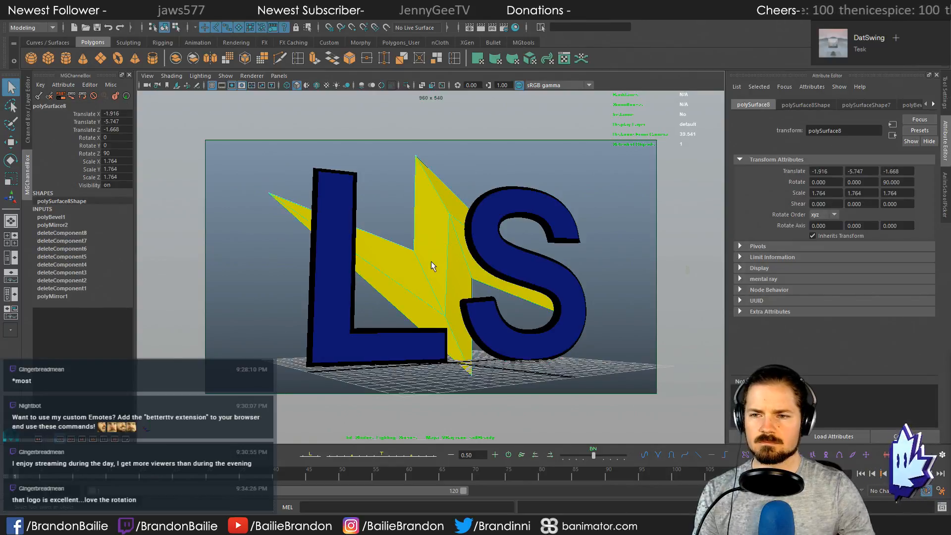
click(147, 85)
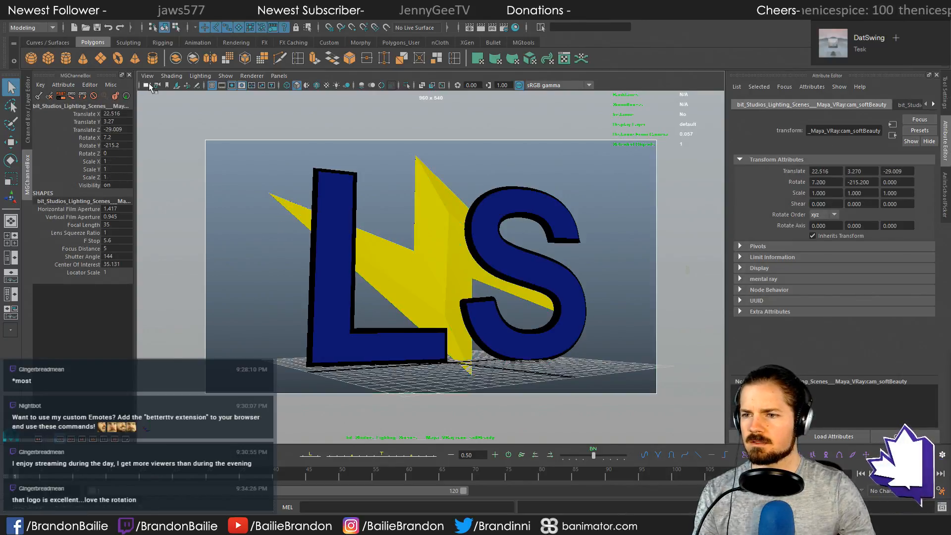
double_click(118, 144)
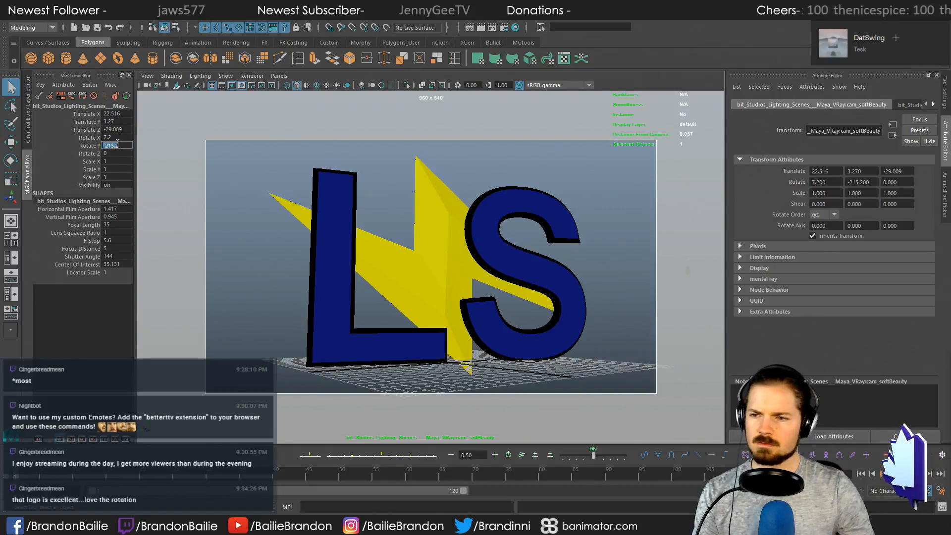
double_click(117, 137)
text(0)
key(Return)
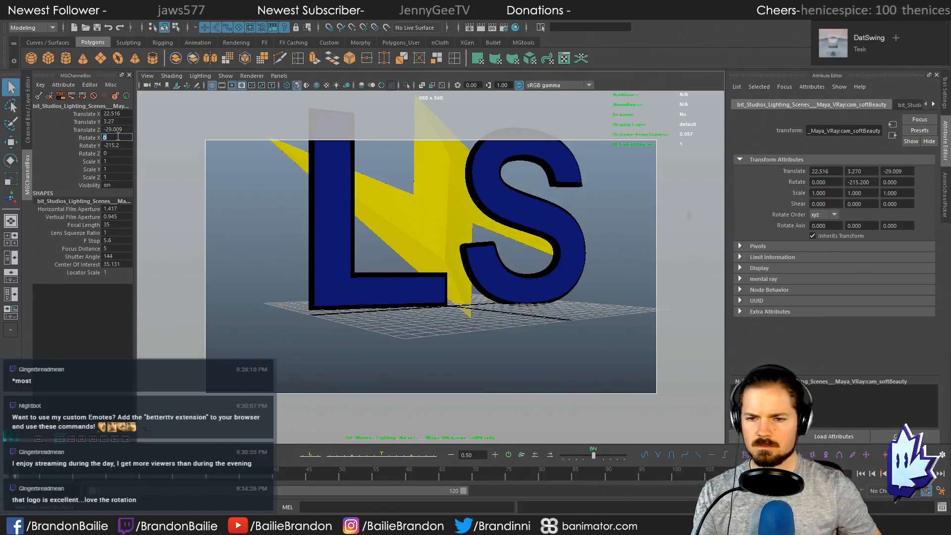
alt+middle_drag(585, 206, 468, 296)
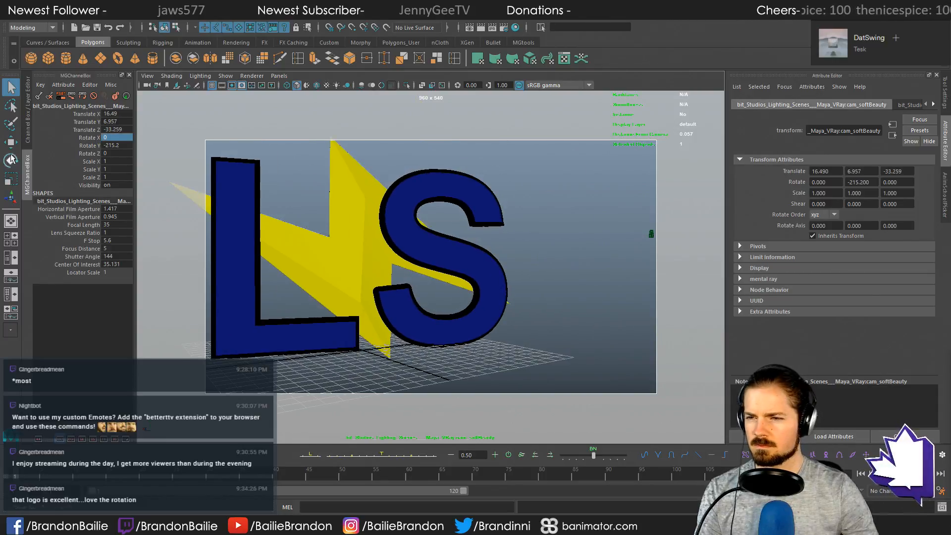
Step: Set the studio camera's Y rotation to -180 and reframe it so the logo fits inside the render gate
click(127, 149)
text(-180)
key(Return)
alt+middle_drag(521, 242, 309, 229)
scroll(371, 235, down, 3)
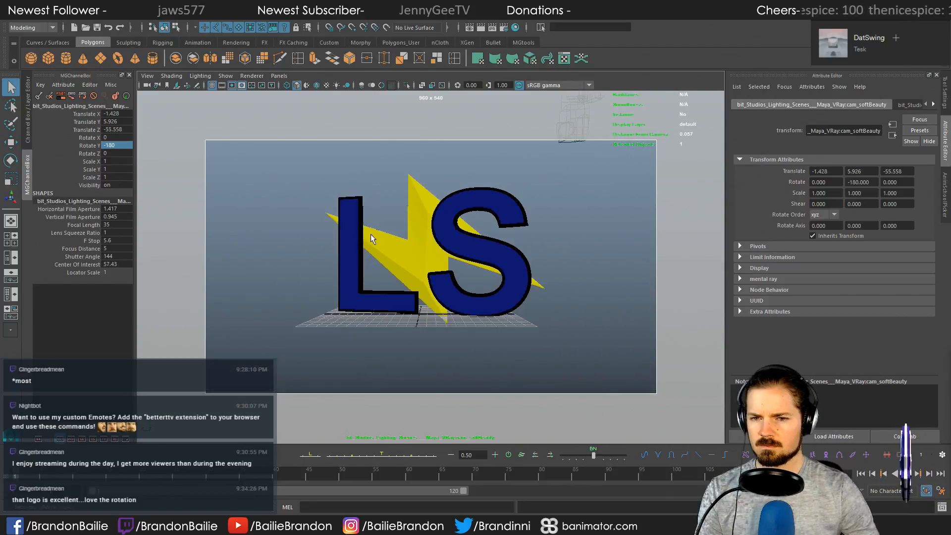
scroll(372, 239, up, 5)
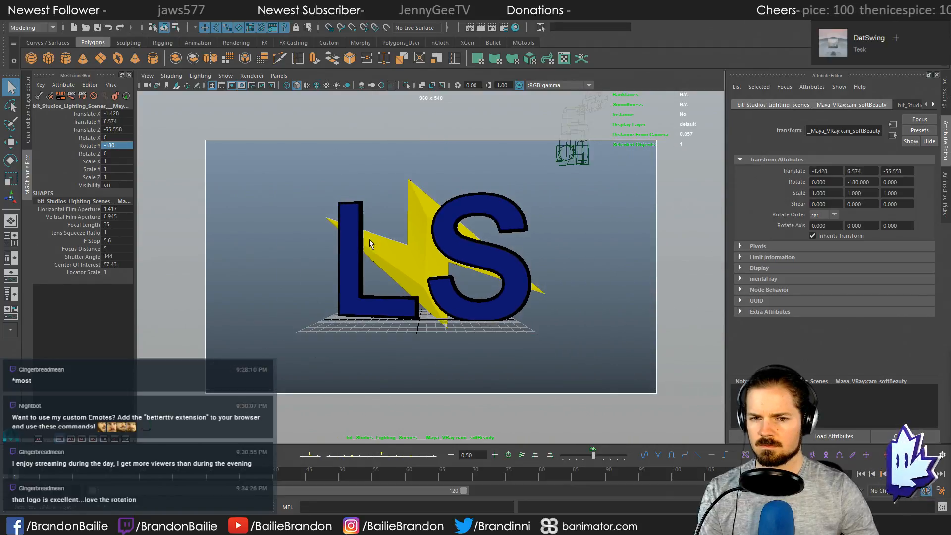
alt+middle_drag(376, 222, 391, 230)
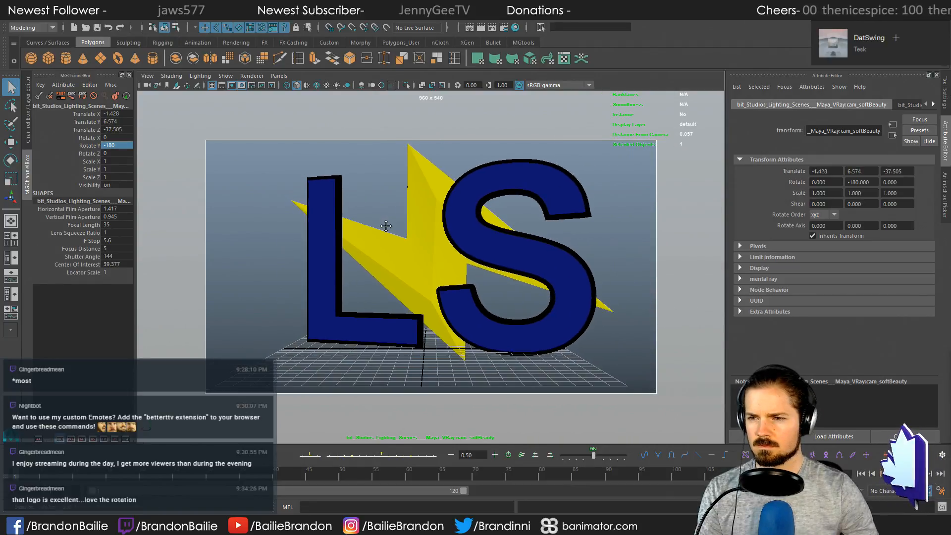
Step: Set the studio camera's X translation to 0
click(124, 113)
text(0)
key(Return)
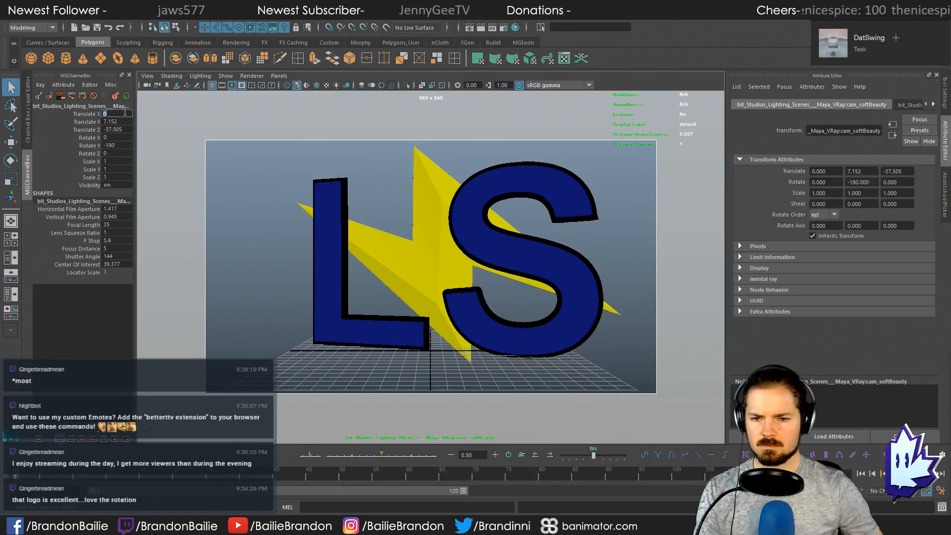
Step: Try resetting the rotation of the whole LS logo group, and undo it
click(434, 249)
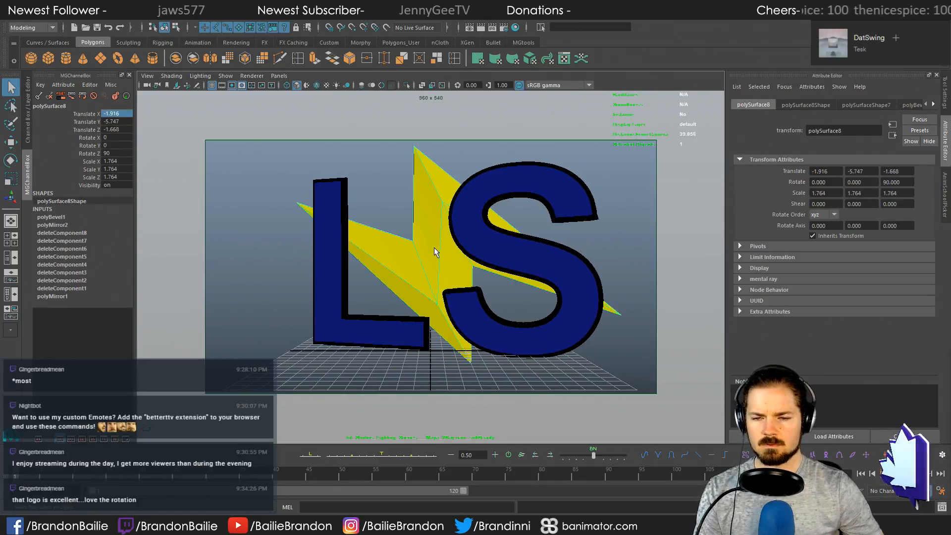
key(Up)
key(w)
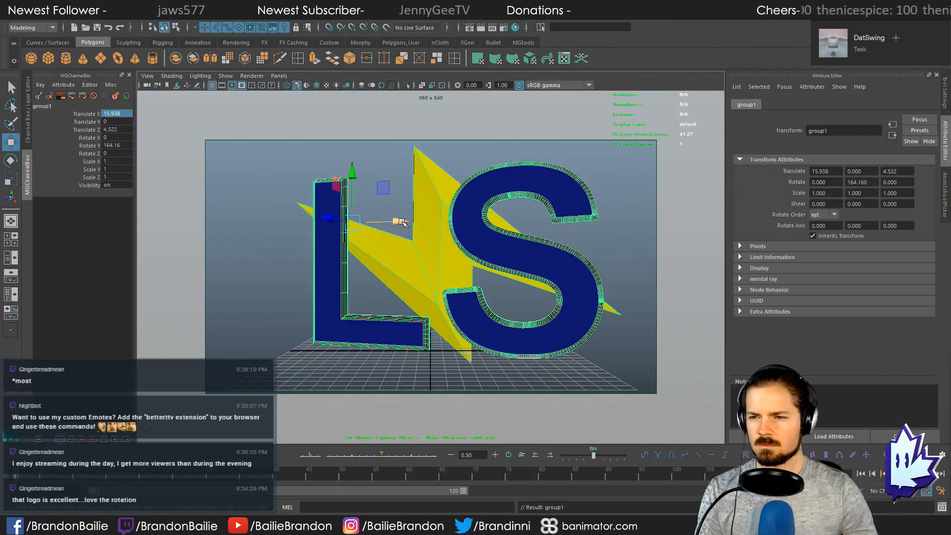
middle_click(124, 157)
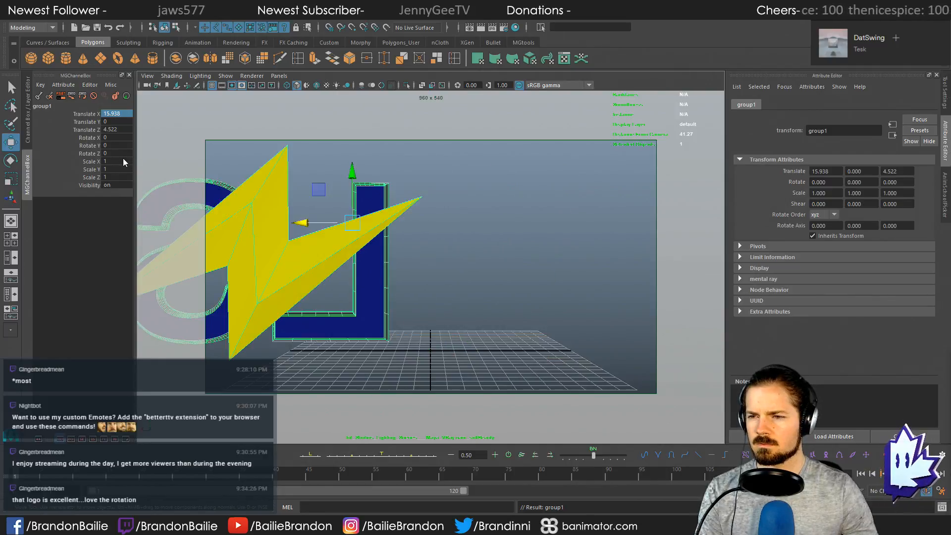
key(ctrl+z)
key(e)
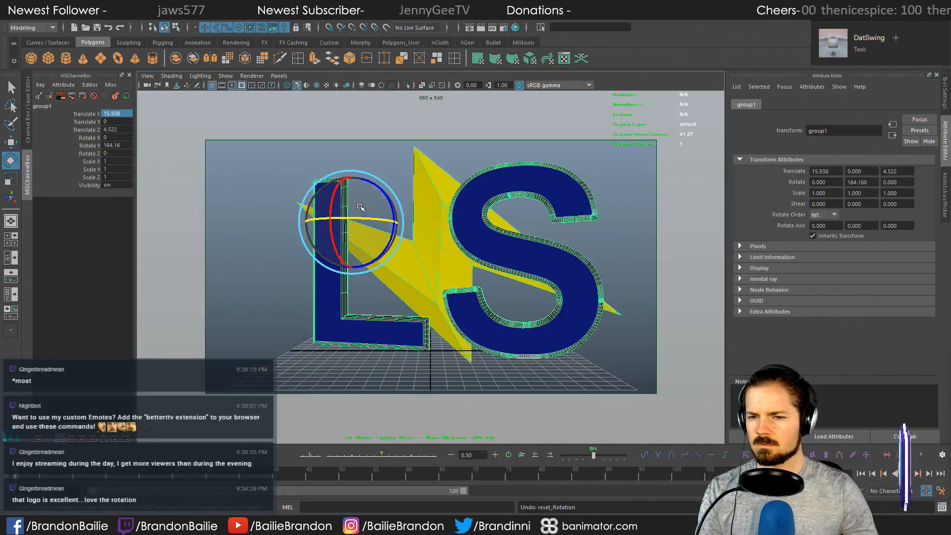
Step: Try centering the pivot of the whole logo group, check it in the front view, and undo the change
click(389, 165)
click(432, 178)
key(Up)
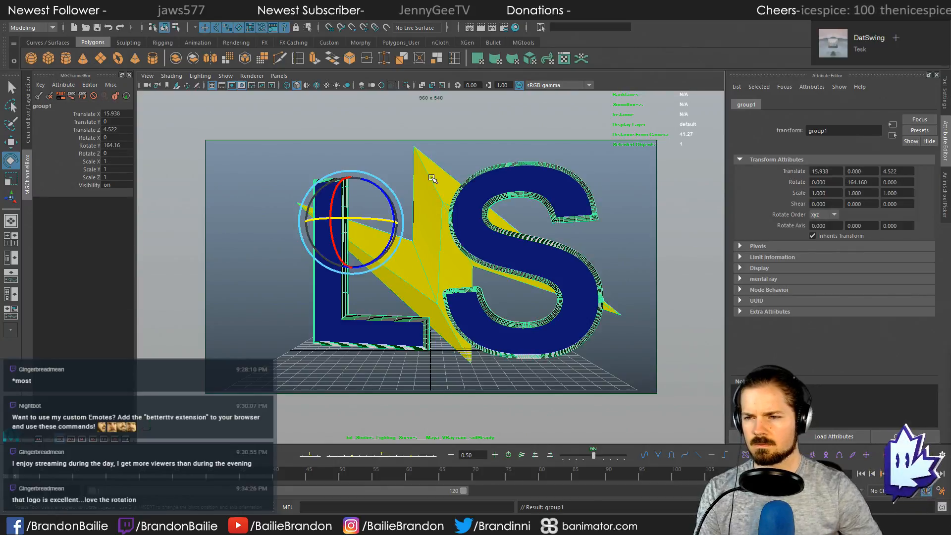
click(93, 17)
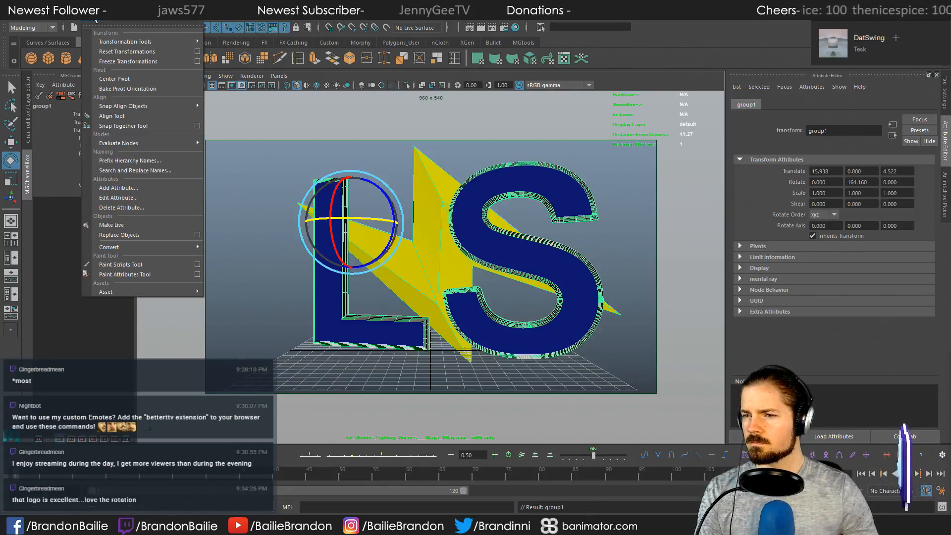
click(130, 79)
key(w)
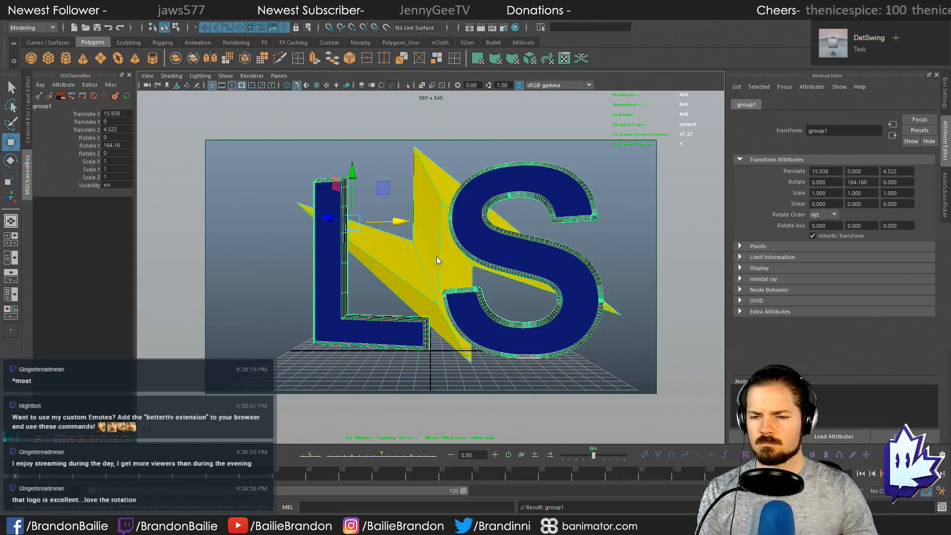
key(space)
key(space)
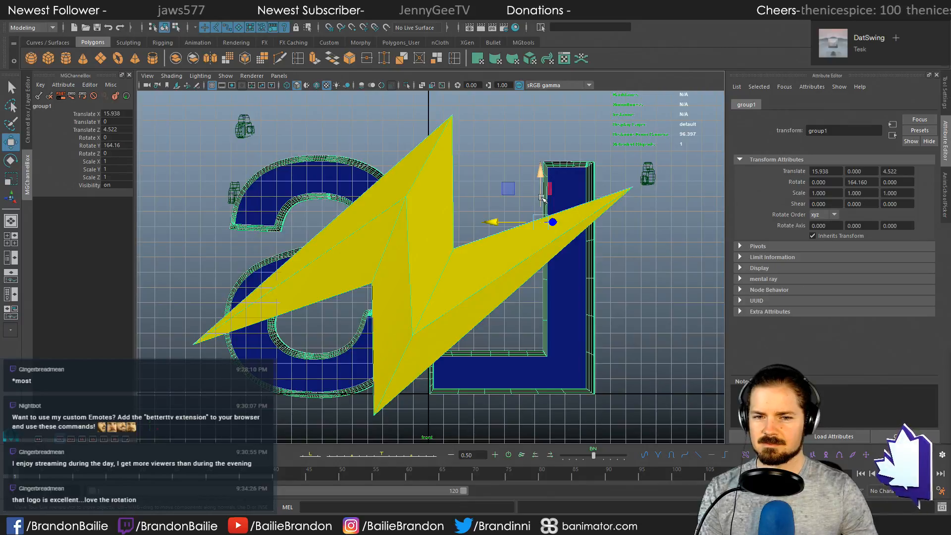
key(e)
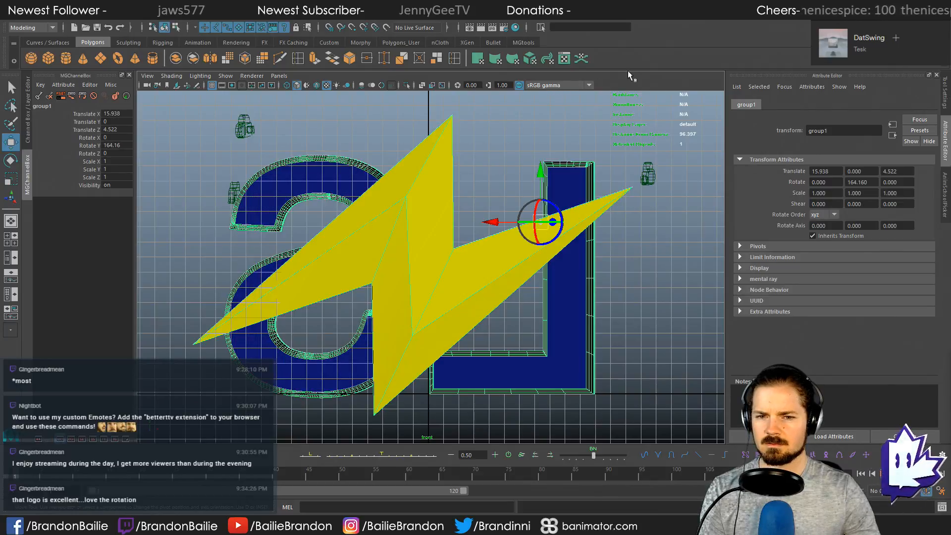
key(ctrl+z)
Step: In the front view, set the logo group's Y rotation to 0 and move the group along X to about -0.074
key(Insert)
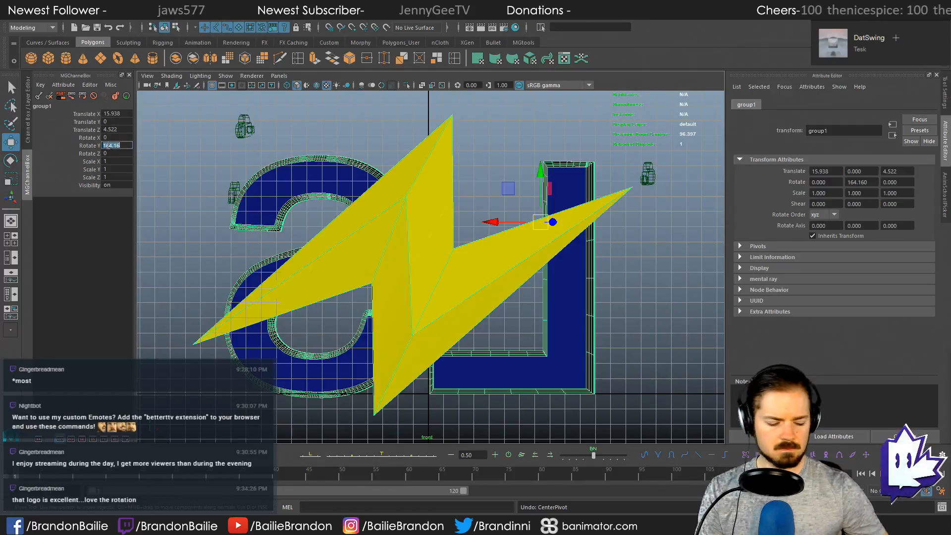
text(0)
key(Return)
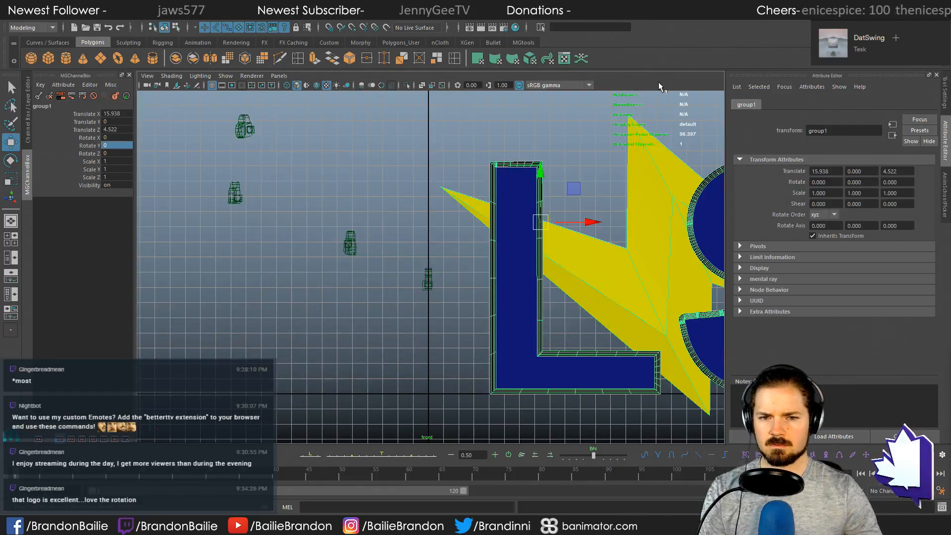
drag(592, 218, 353, 195)
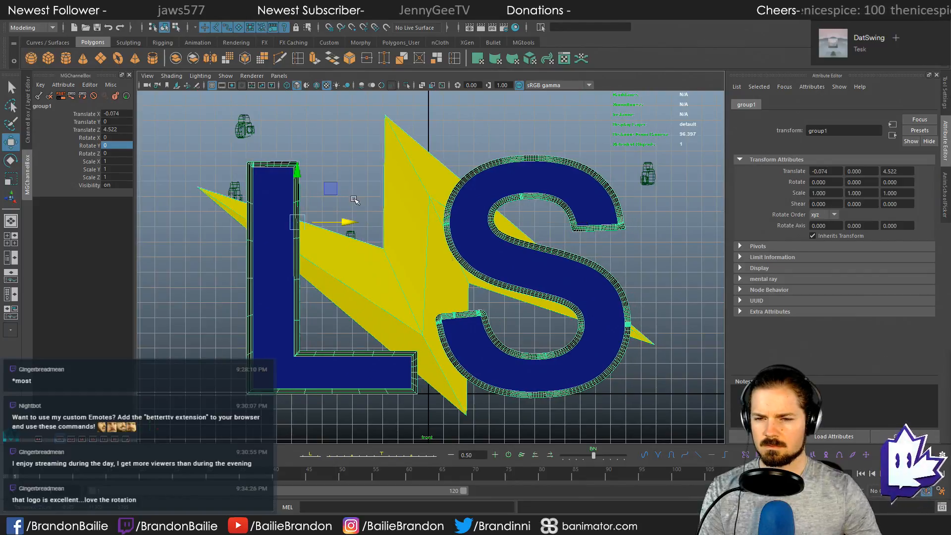
key(q)
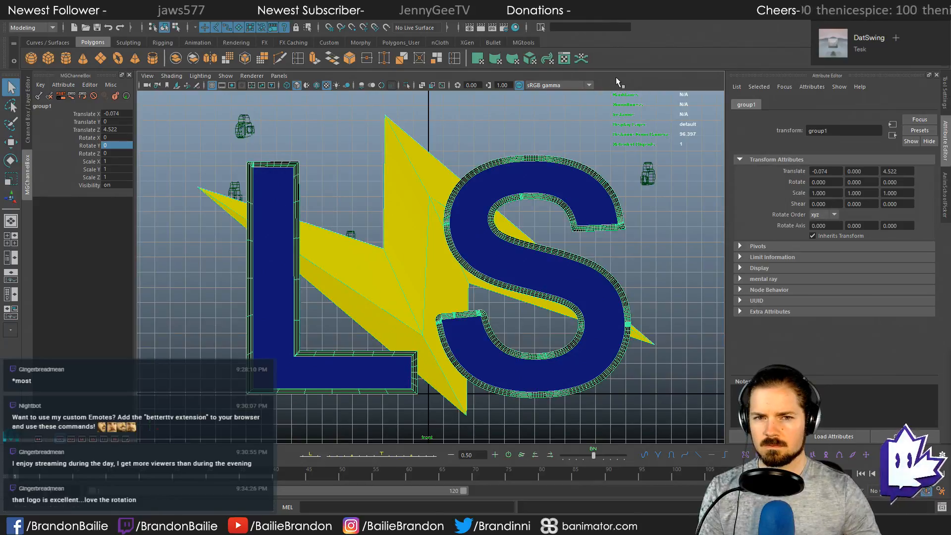
Step: Move the logo group's pivot to the middle of the logo, snapped to the grid on the vertical centre line
click(432, 267)
key(Up)
key(w)
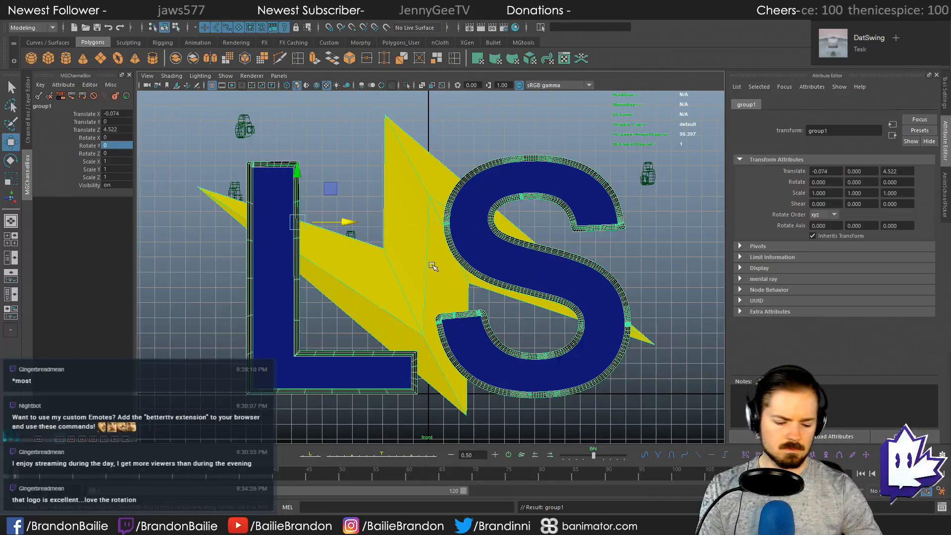
key(d)
key(x)
drag(353, 222, 424, 275)
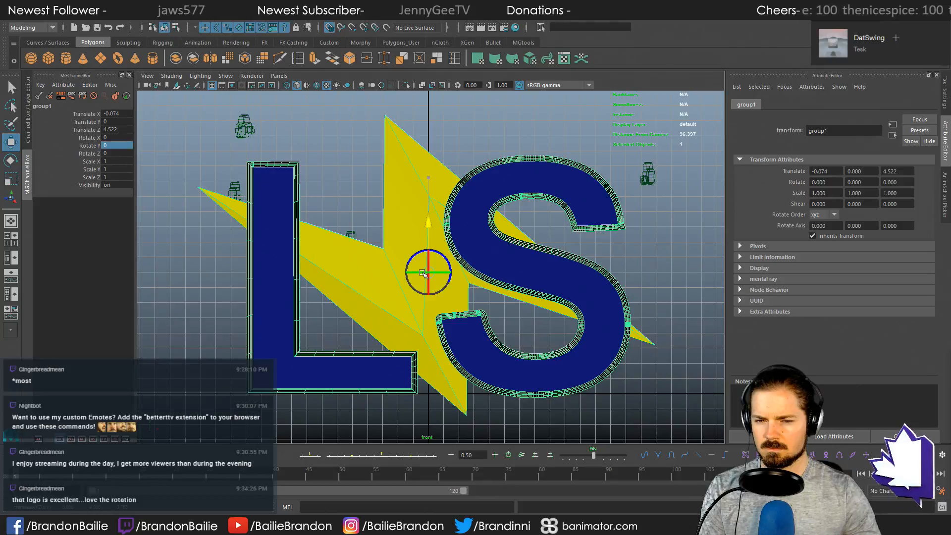
Step: Test the new pivot by rotating the logo group around Y, and reset its Y rotation to 0
key(e)
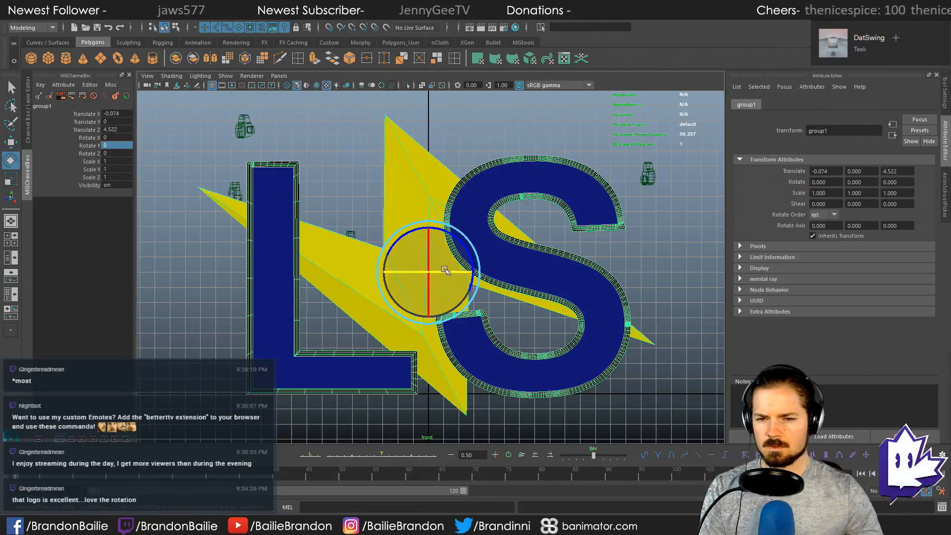
drag(449, 272, 422, 276)
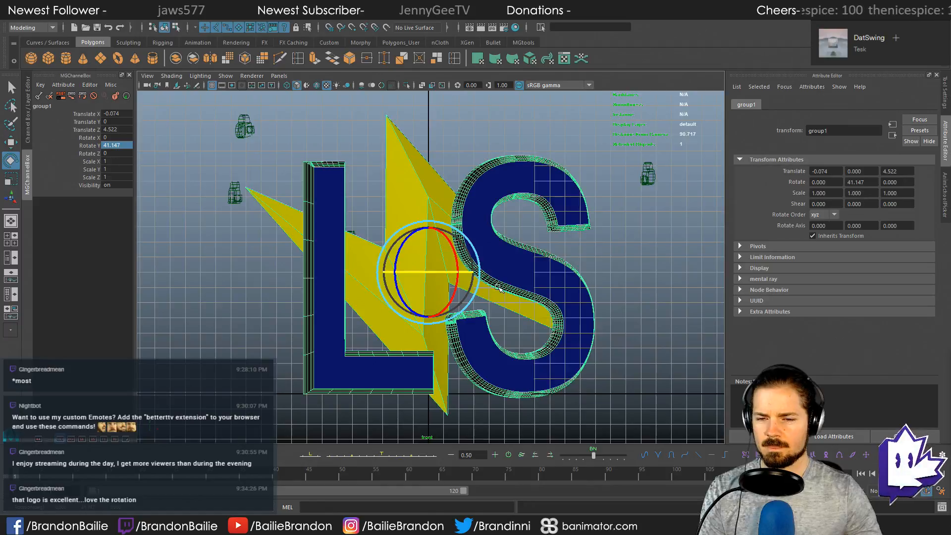
key(ctrl+z)
key(ctrl+y)
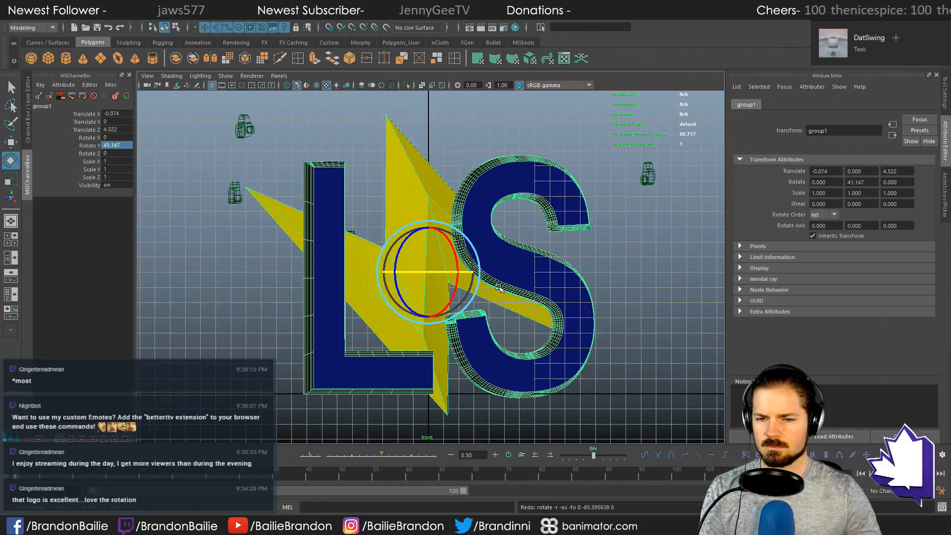
click(117, 146)
text(0)
key(Return)
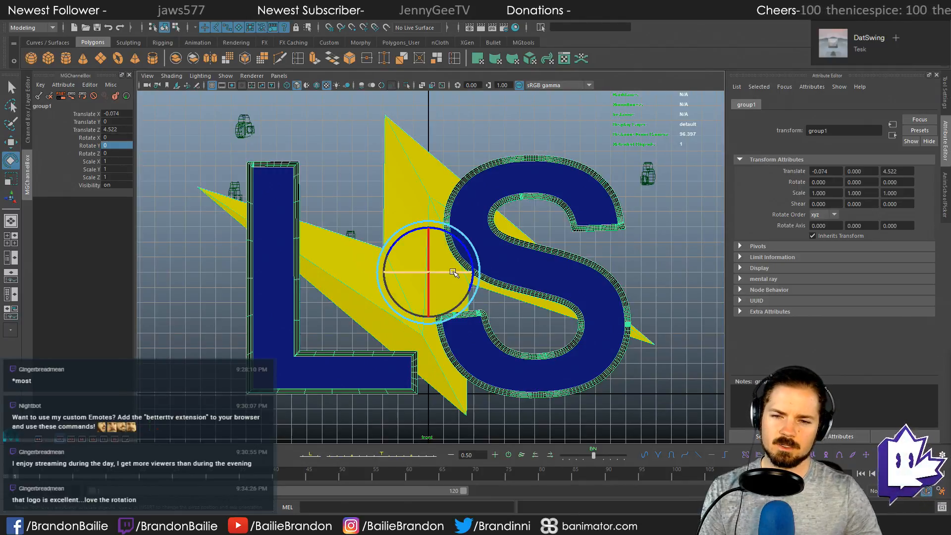
Step: Spin the logo group around its vertical axis again to preview the turn, and undo the rotations
drag(453, 272, 426, 273)
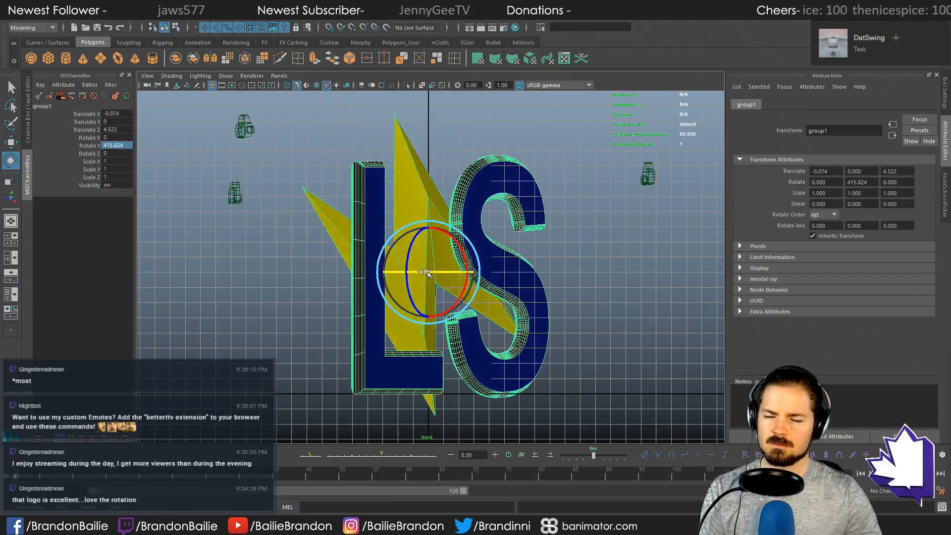
key(ctrl+z)
key(ctrl+z)
key(shift+z)
key(ctrl+z)
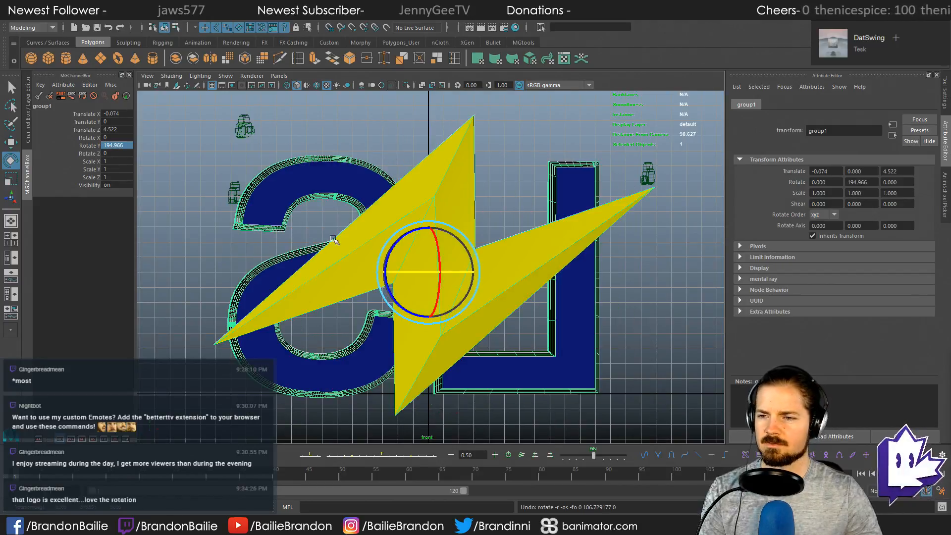
key(ctrl+z)
Step: Return to the studio camera view and set the logo group's Y rotation to 180 so the letters read correctly
key(space)
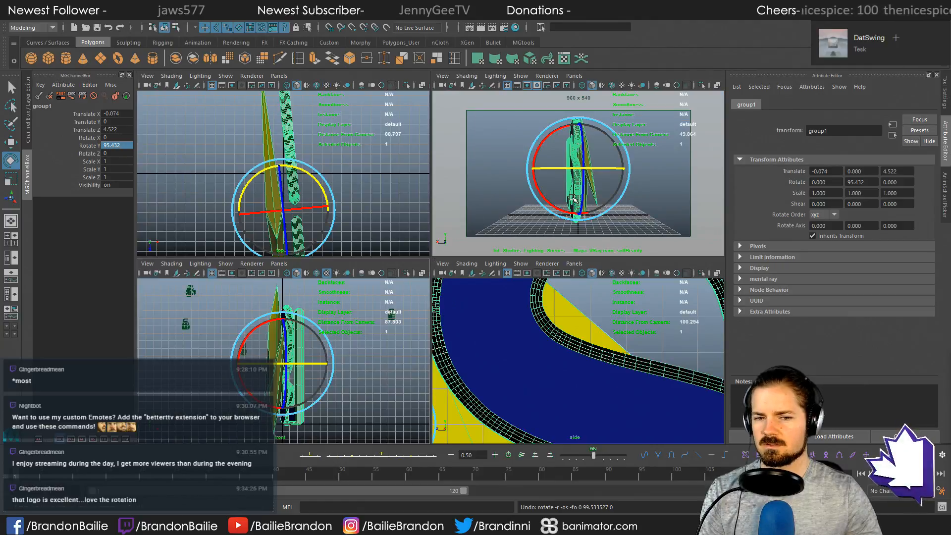
key(space)
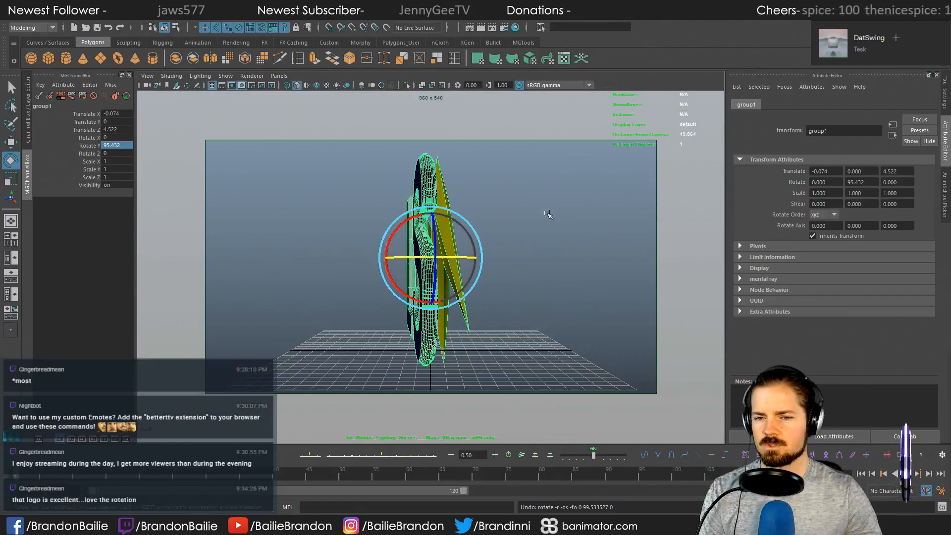
click(117, 145)
text(0)
key(Return)
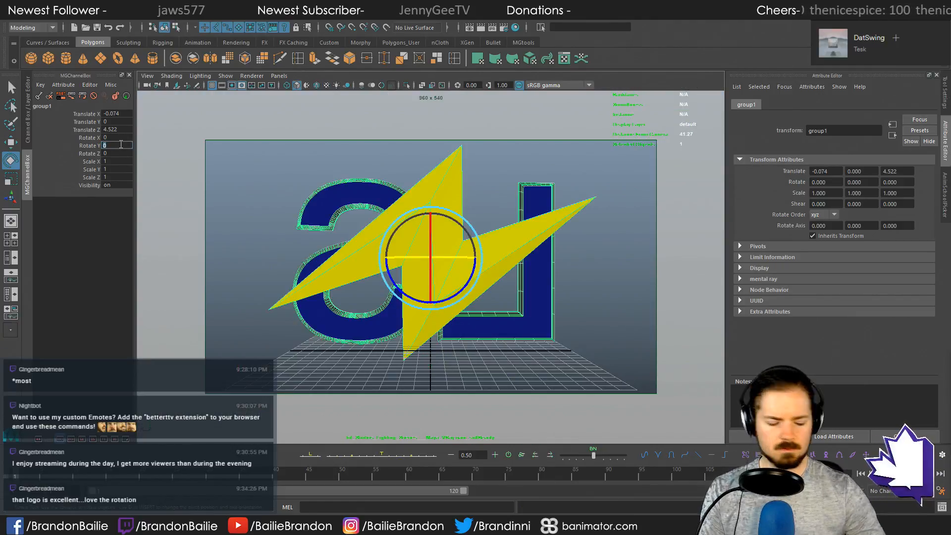
text(180)
key(Return)
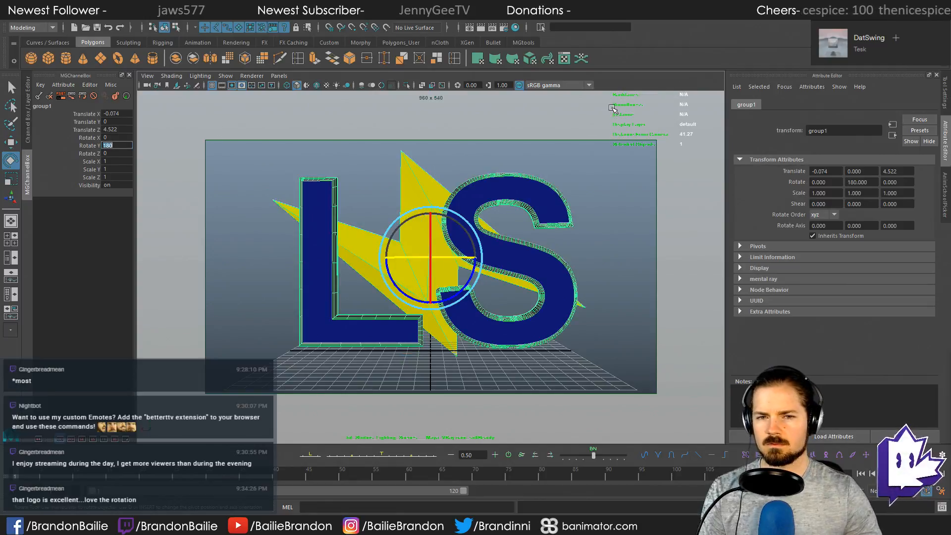
key(q)
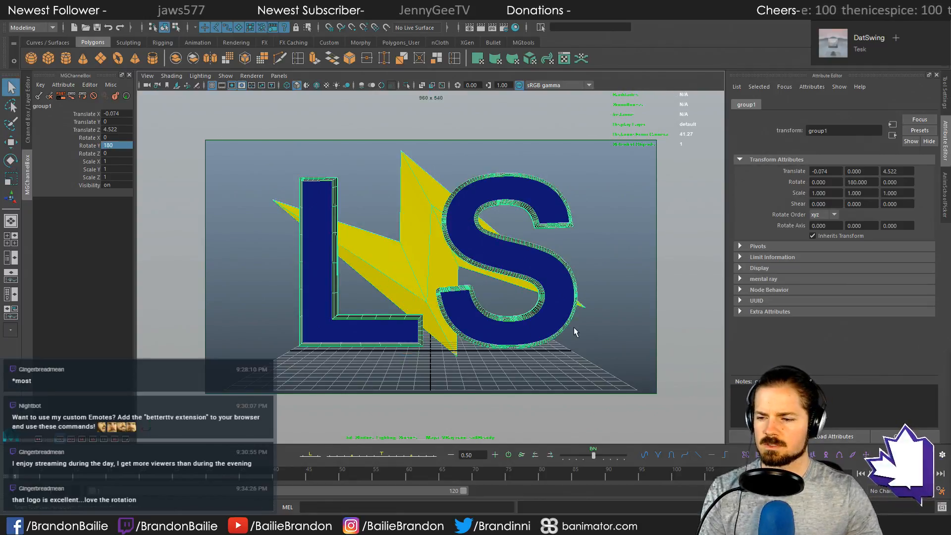
Step: Keyframe the logo group's full spin from Rotate Y 180 to Rotate Y 540, and play the animation back
key(s)
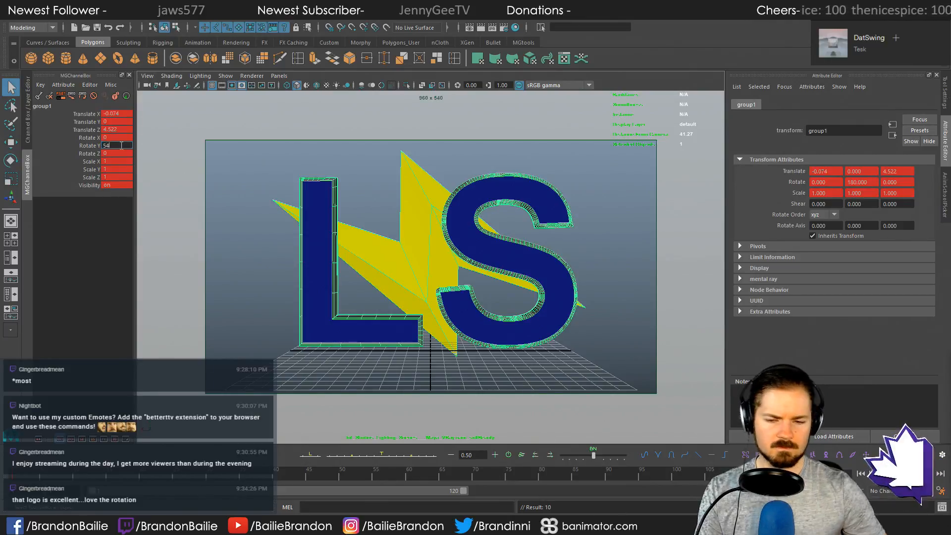
text(0)
key(Return)
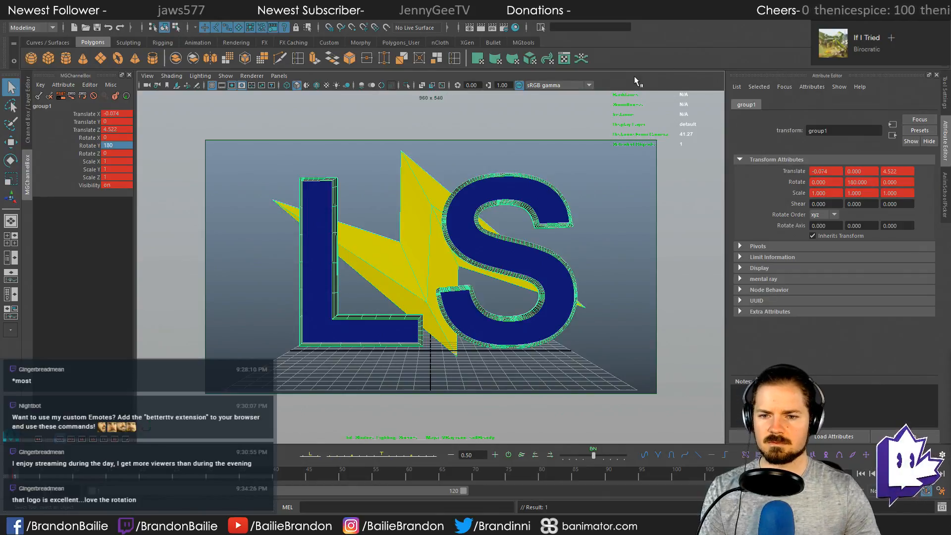
key(alt+v)
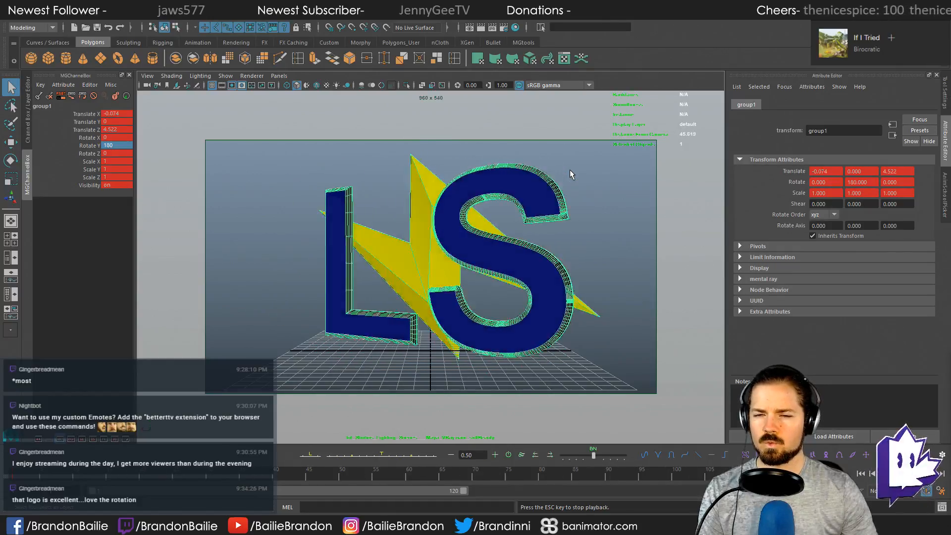
key(alt+v)
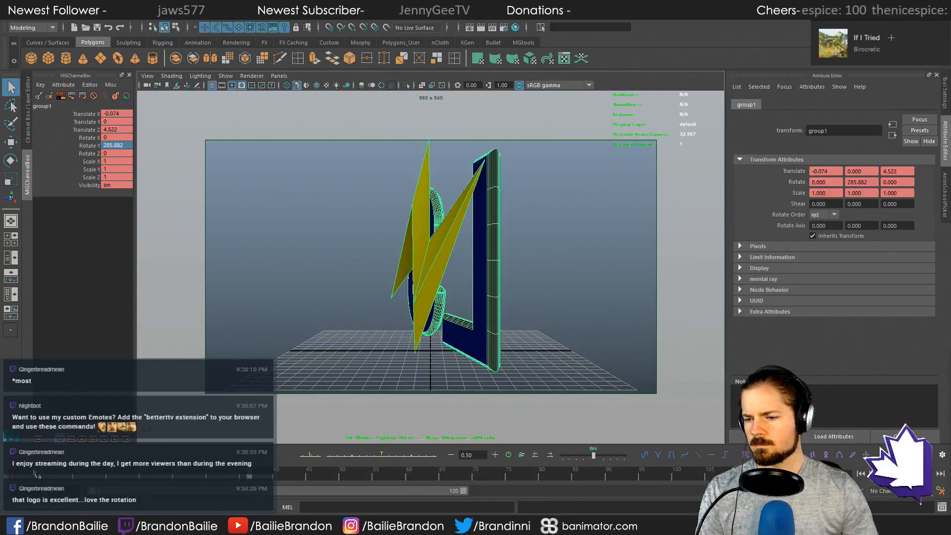
Step: Rewind to the start of the animation, deselect the logo group, and test render the studio camera view
click(15, 474)
click(240, 236)
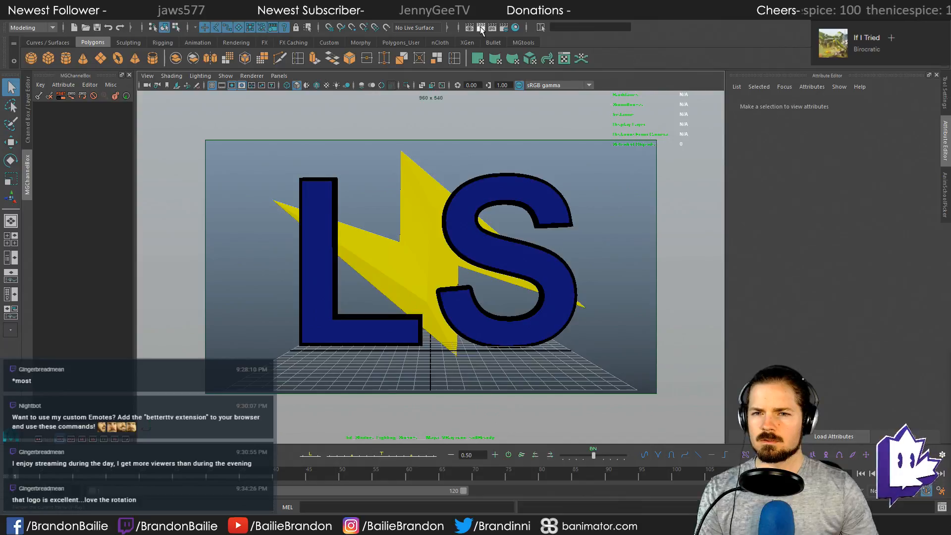
click(481, 28)
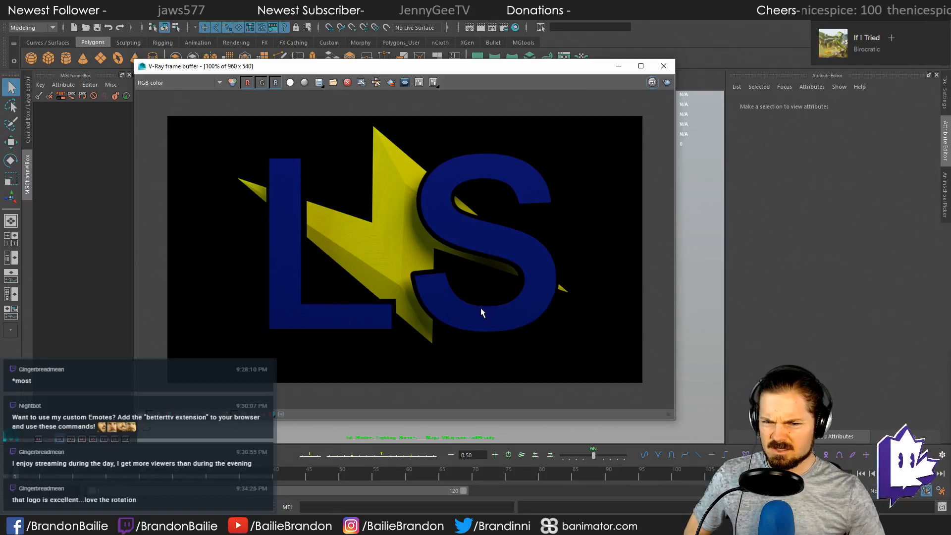
click(664, 66)
Step: Change the yellow star's material type from Lambert to Phong
click(430, 230)
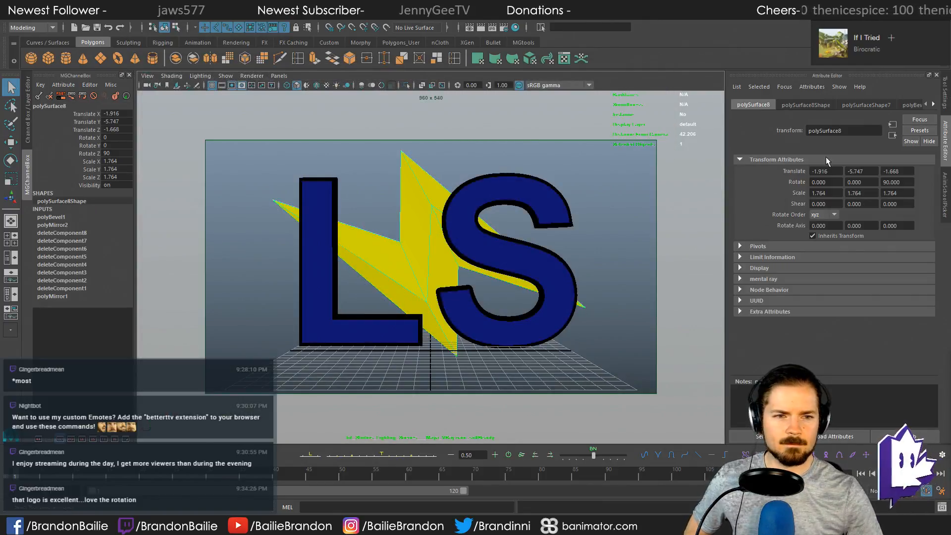
click(932, 103)
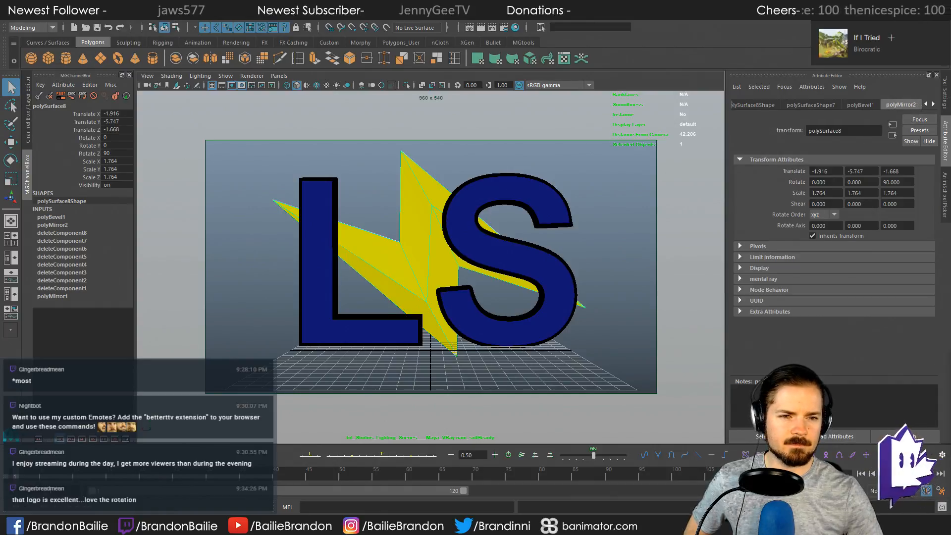
click(829, 195)
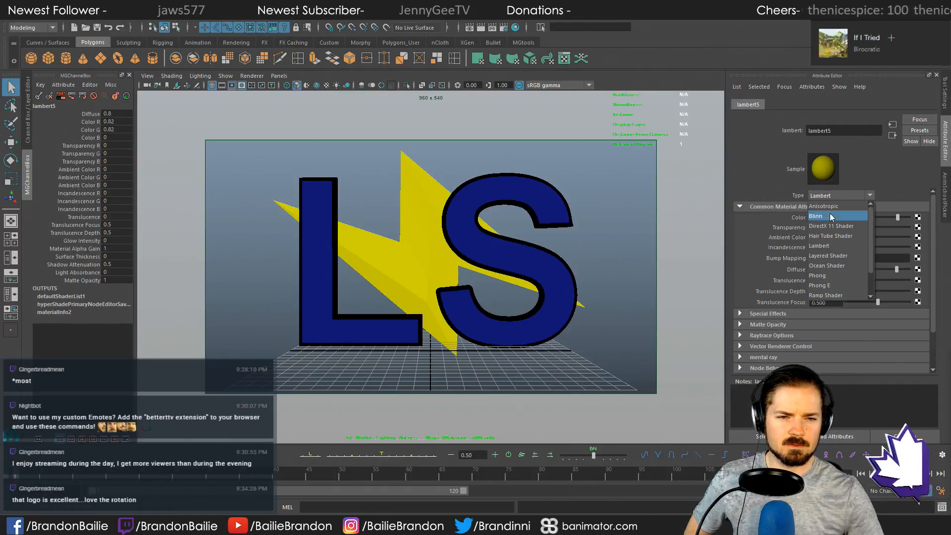
click(818, 276)
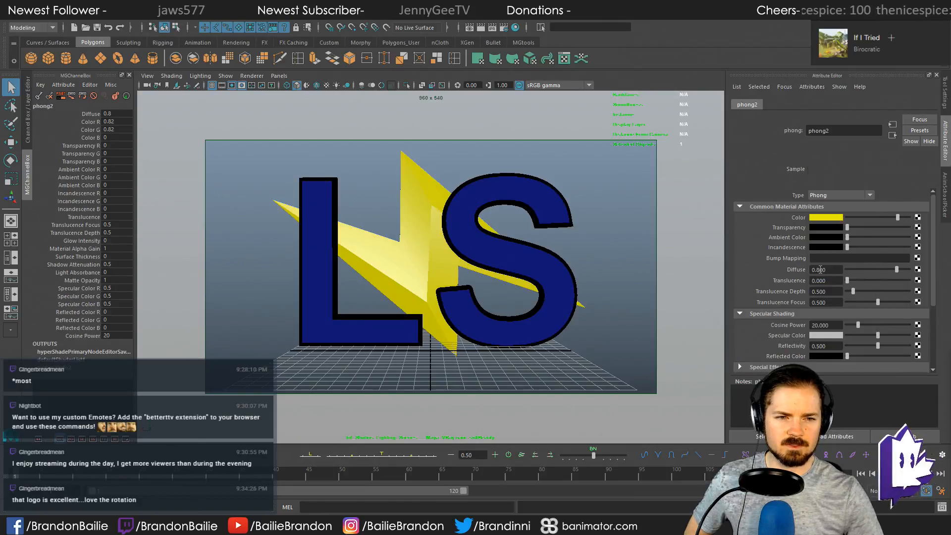
Step: Test render the logo with the star's Phong material, and close the frame buffer
click(606, 162)
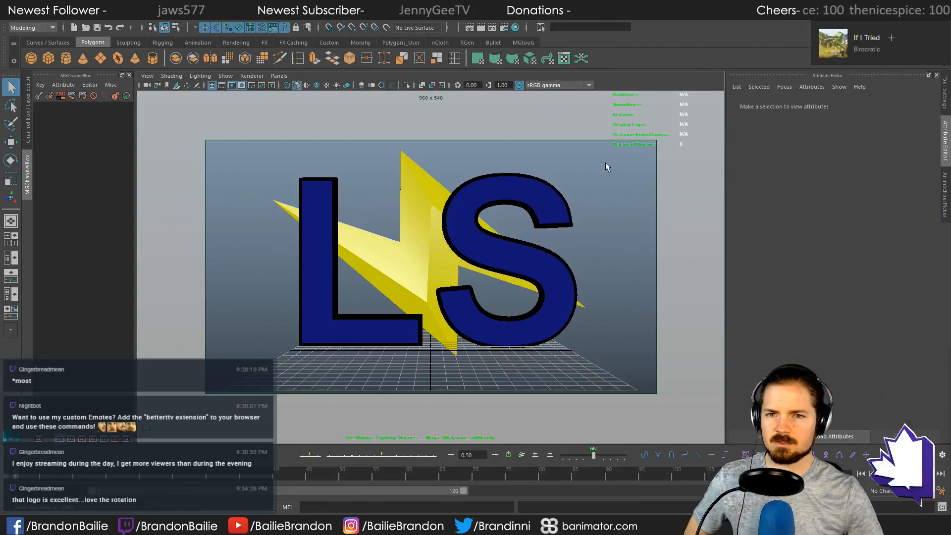
click(481, 28)
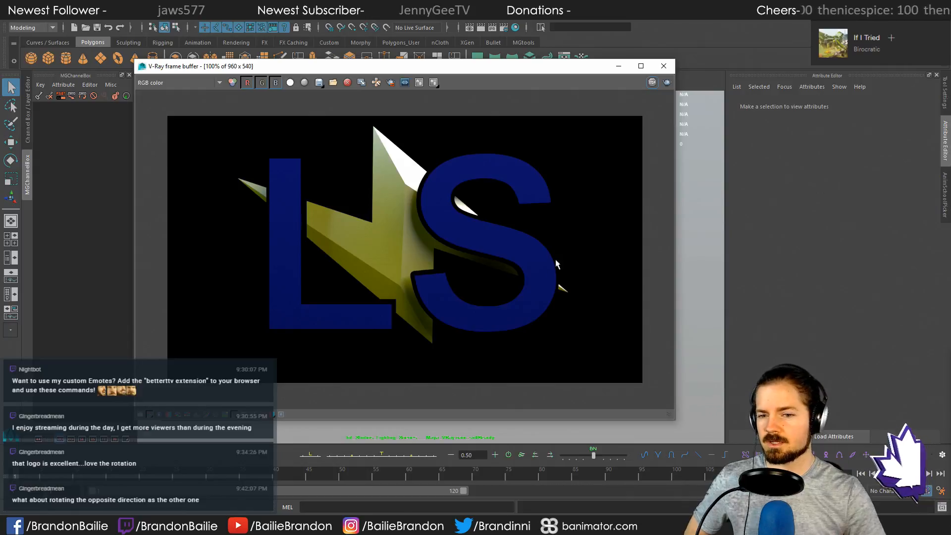
click(664, 66)
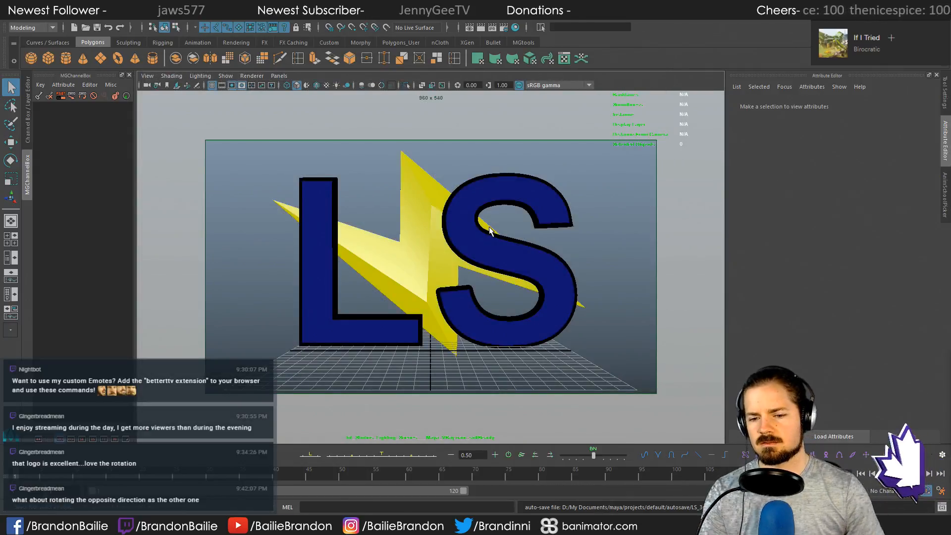
Step: Switch to the perspective view and set the viewport renderer to Legacy Default Viewport to display the V-Ray lights
key(space)
key(space)
alt+right_drag(518, 246, 382, 253)
alt+drag(378, 262, 430, 263)
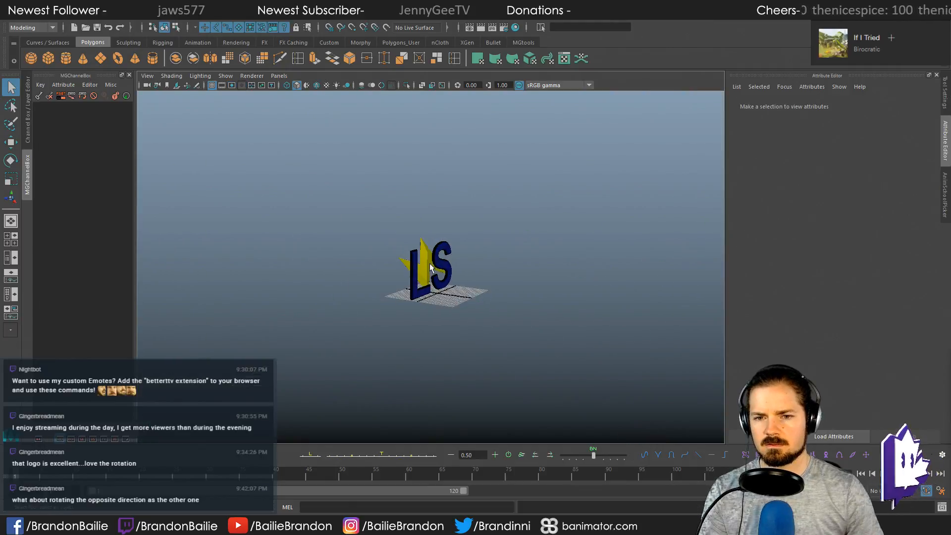
alt+right_drag(540, 294, 329, 263)
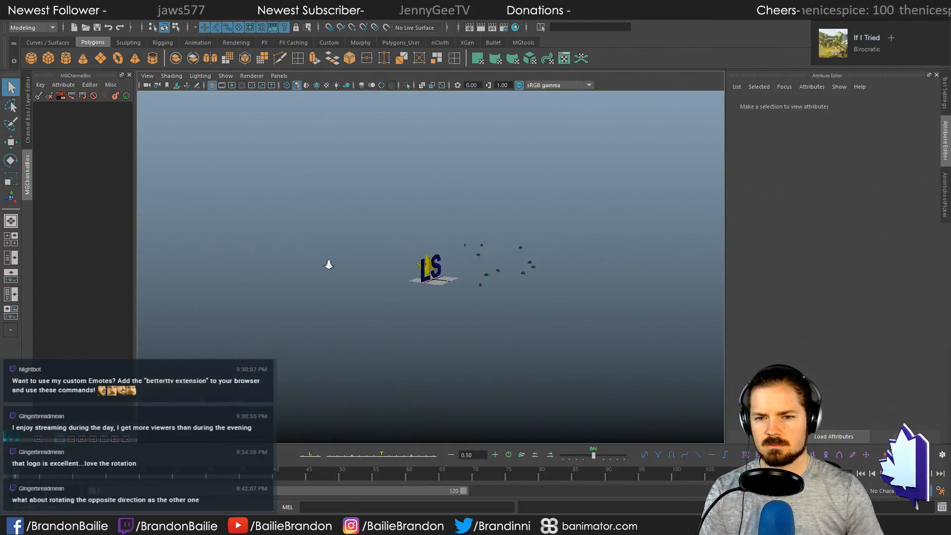
click(226, 76)
click(229, 74)
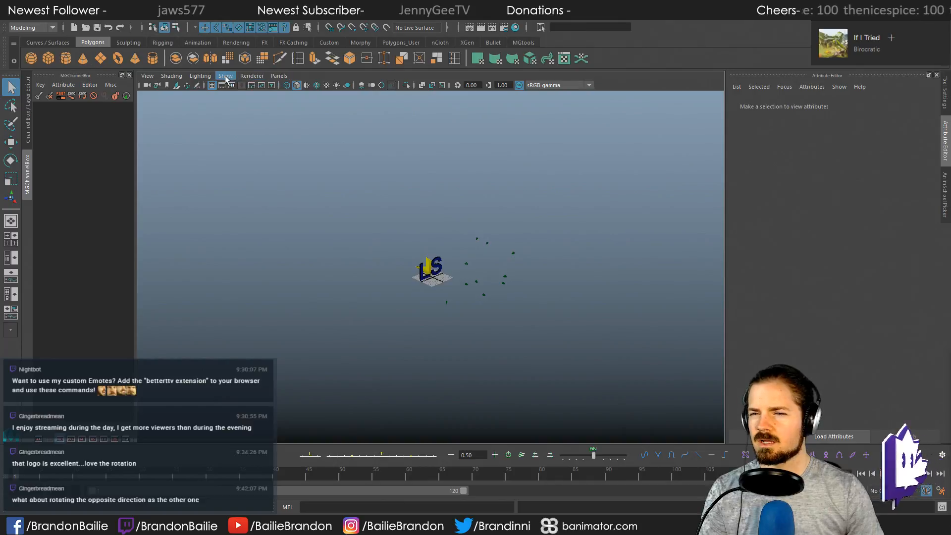
click(228, 77)
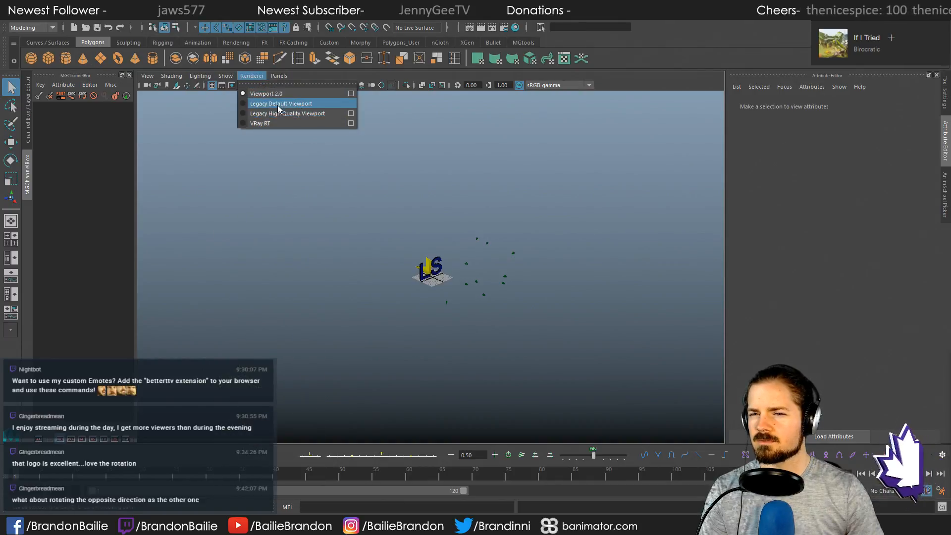
click(301, 104)
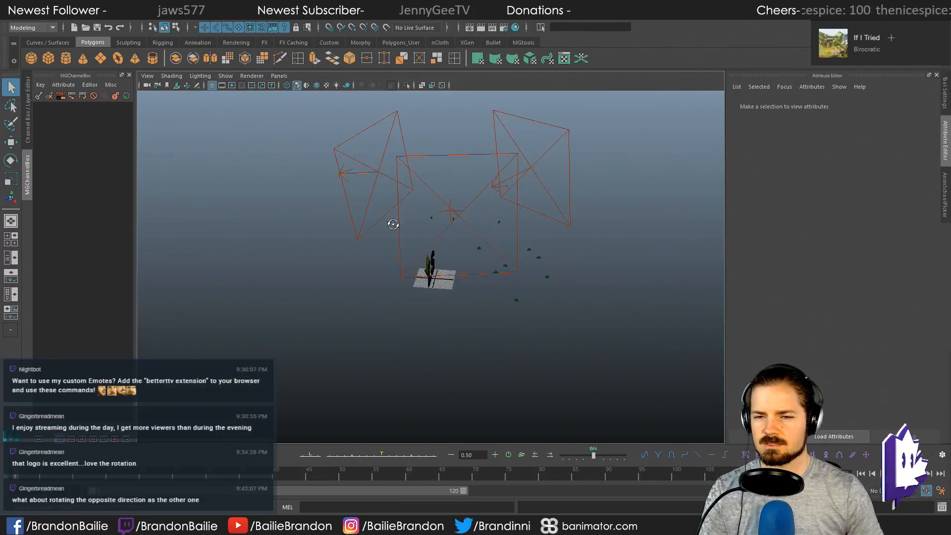
Step: Select the two side V-Ray rect lights together and lower them closer to the logo's height
alt+drag(447, 263, 453, 210)
click(556, 157)
alt+drag(548, 165, 435, 253)
click(433, 194)
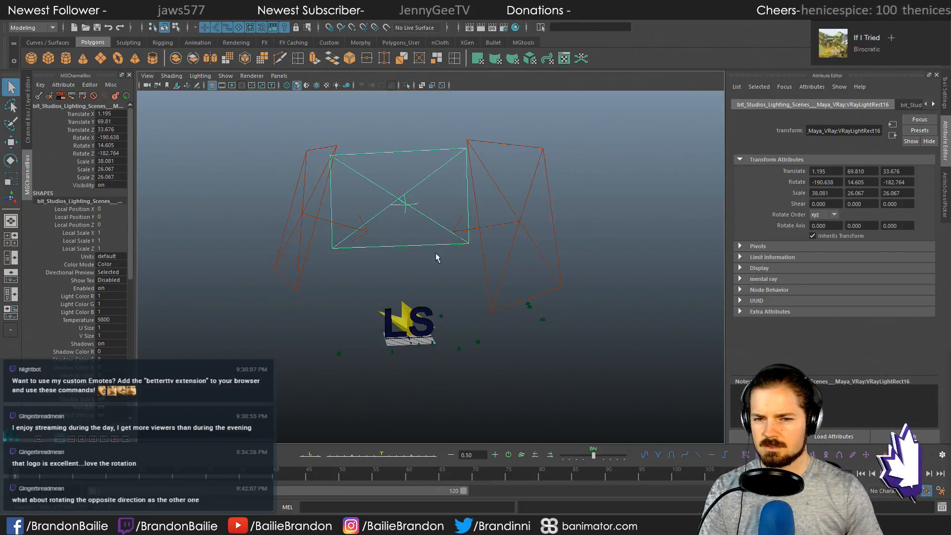
click(551, 226)
alt+right_drag(606, 251, 460, 255)
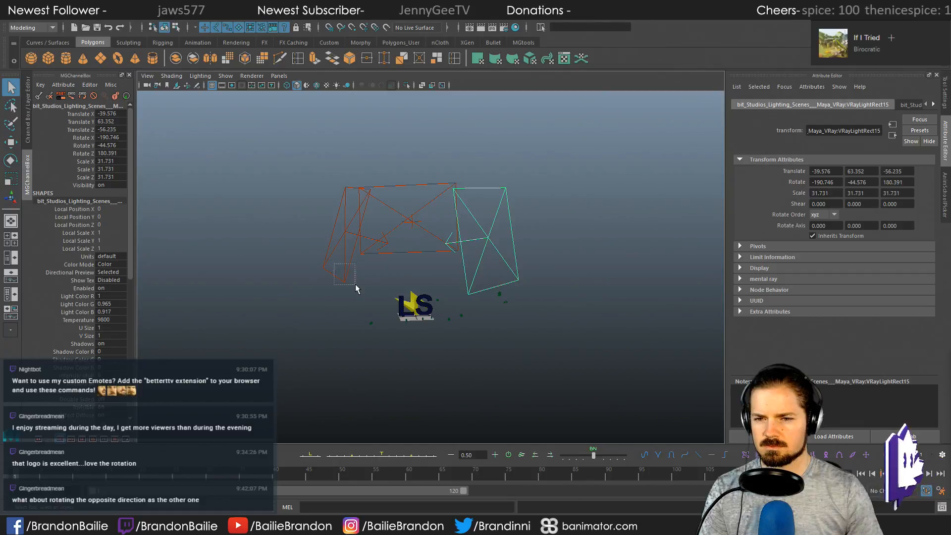
shift+drag(355, 284, 357, 286)
key(w)
alt+drag(356, 286, 398, 298)
drag(355, 187, 387, 236)
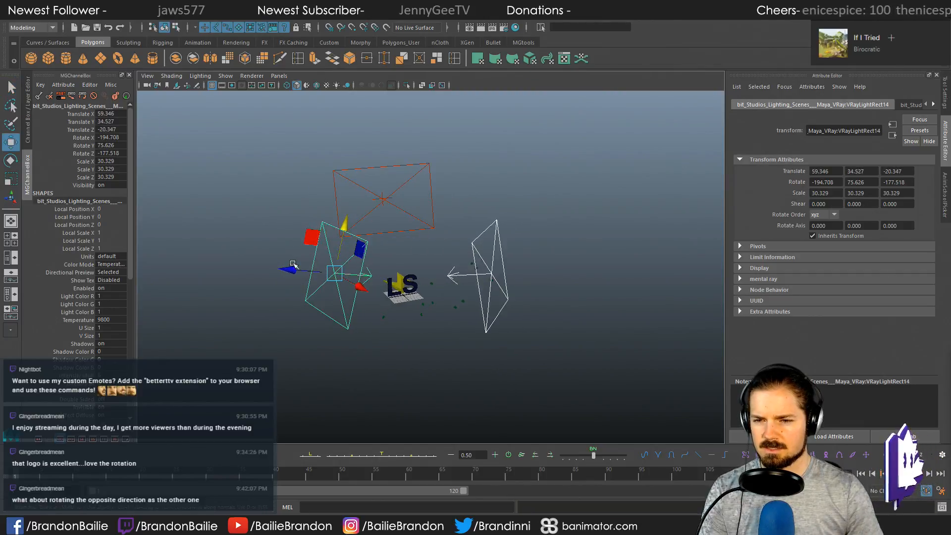
Step: Move the side lights farther out from the logo, placing VRayLightRect14 at about X 77.555, Y 38.937, Z -25.058
drag(290, 269, 271, 325)
mouse_move(261, 284)
mouse_down()
mouse_move(251, 287)
mouse_move(258, 291)
mouse_up()
alt+drag(350, 325, 297, 261)
drag(405, 292, 445, 337)
alt+right_drag(322, 316, 280, 318)
alt+middle_drag(280, 318, 364, 286)
alt+drag(364, 287, 414, 310)
click(433, 295)
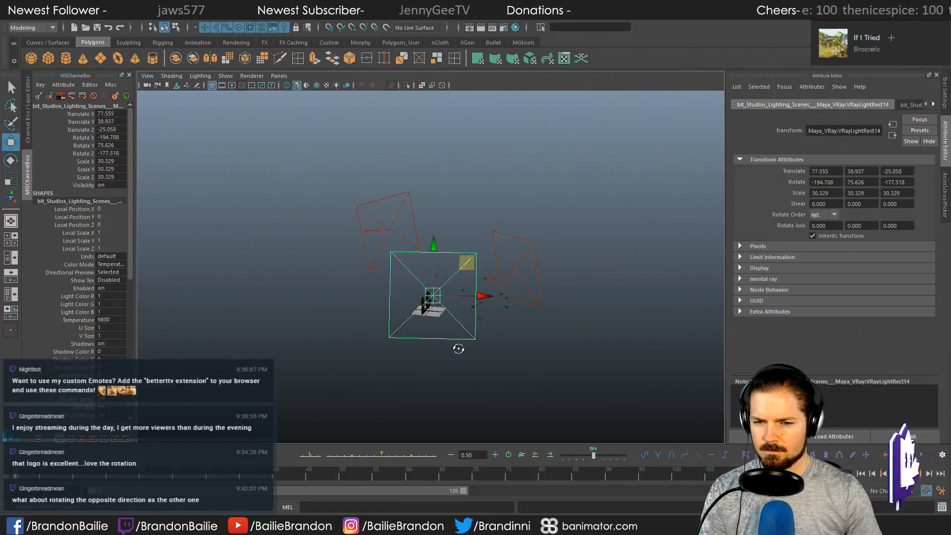
alt+drag(457, 346, 379, 335)
Step: Return to the studio camera view and render the logo with the repositioned side lights
key(space)
key(space)
key(q)
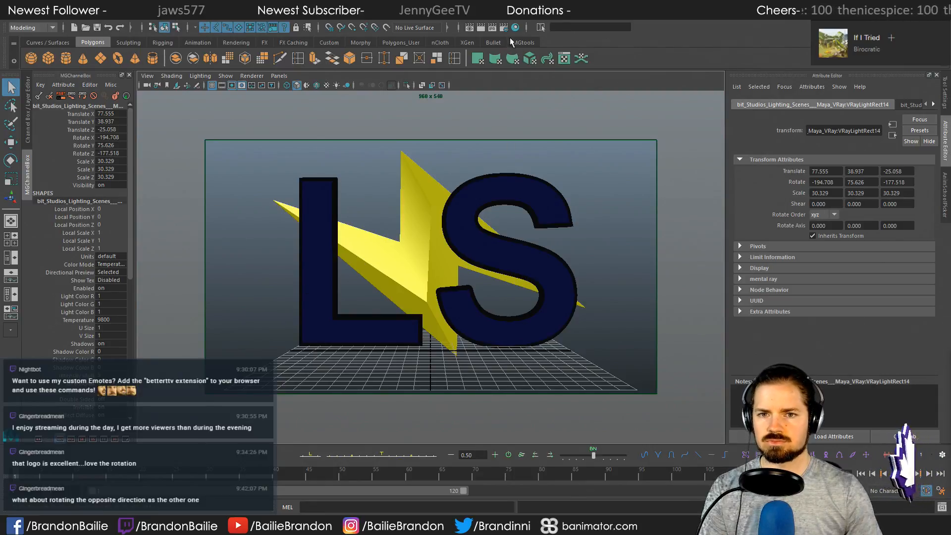
click(492, 29)
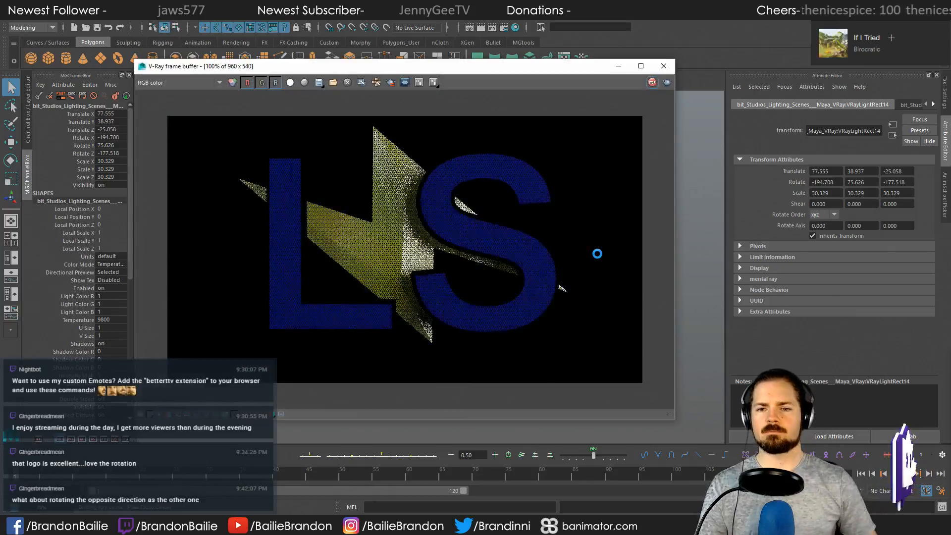